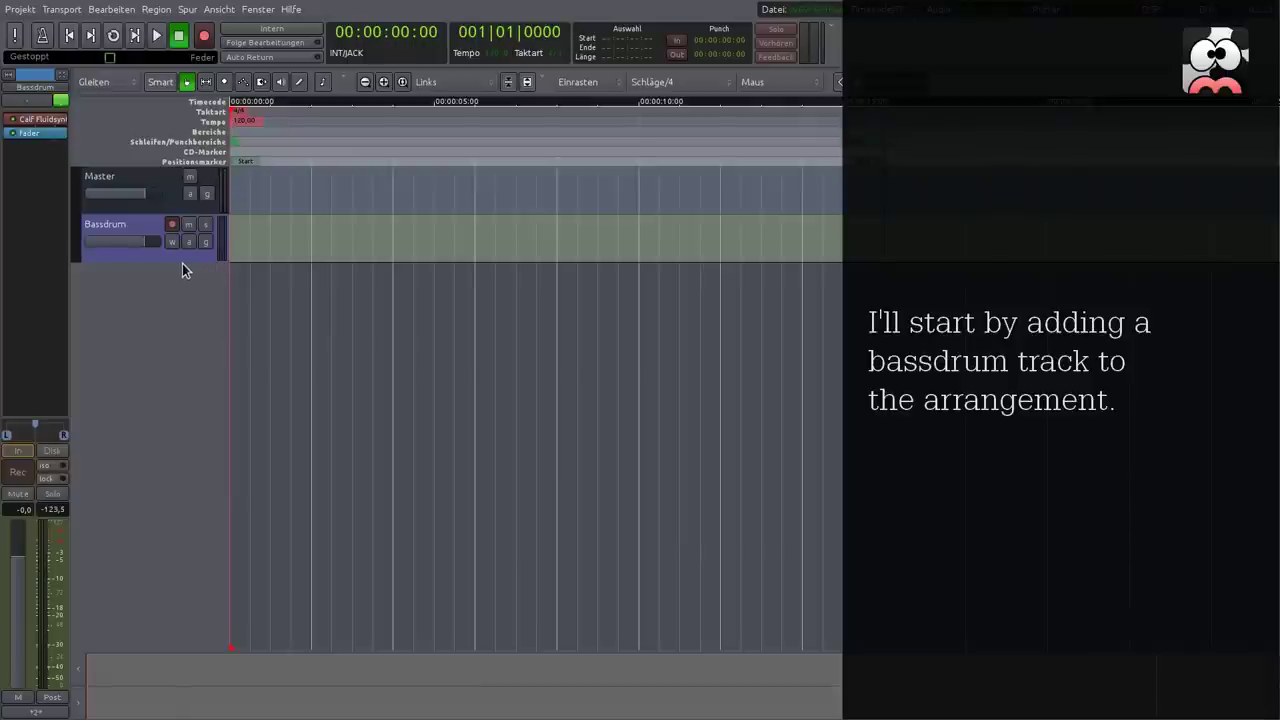
Enlarge the Bassdrum track and load the DrumBurst ReaktorizedKicks.sf2 soundfont from the desktop's SF2 folder into its Calf Fluidsynth.
{"action": "left_click_drag", "start_coordinate": [183, 260], "coordinate": [183, 461]}
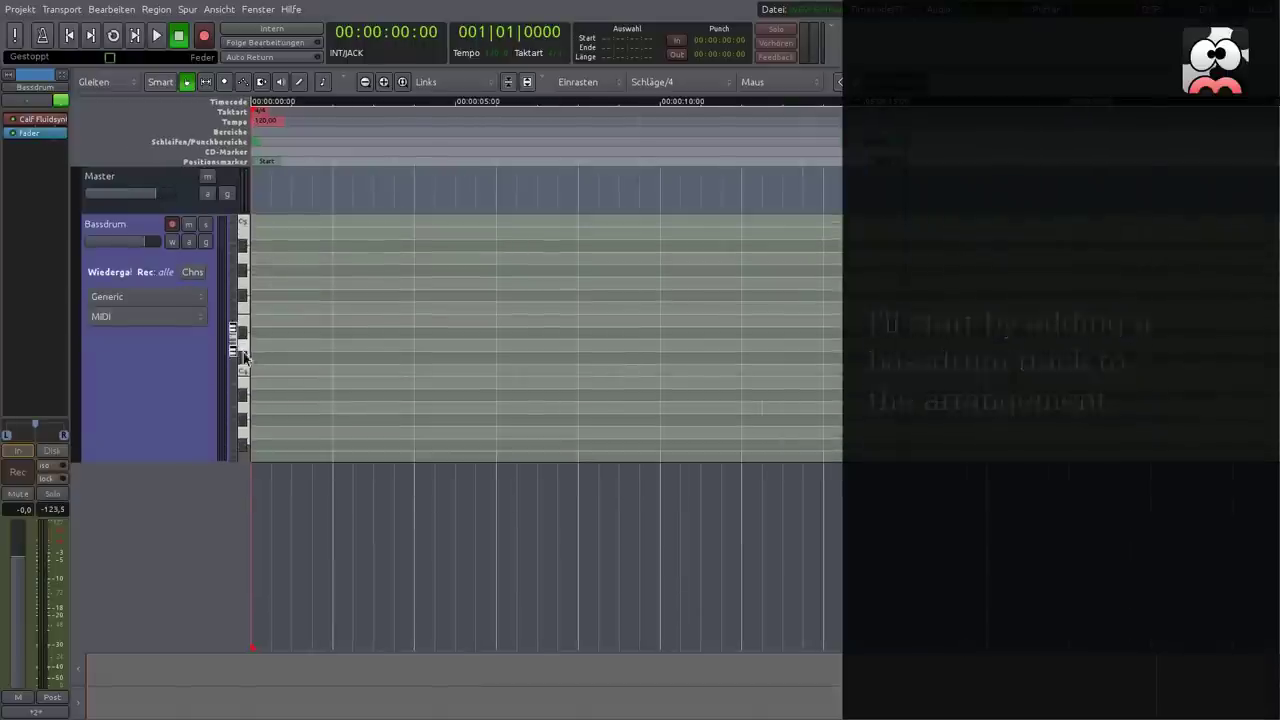
{"action": "double_click", "coordinate": [38, 119]}
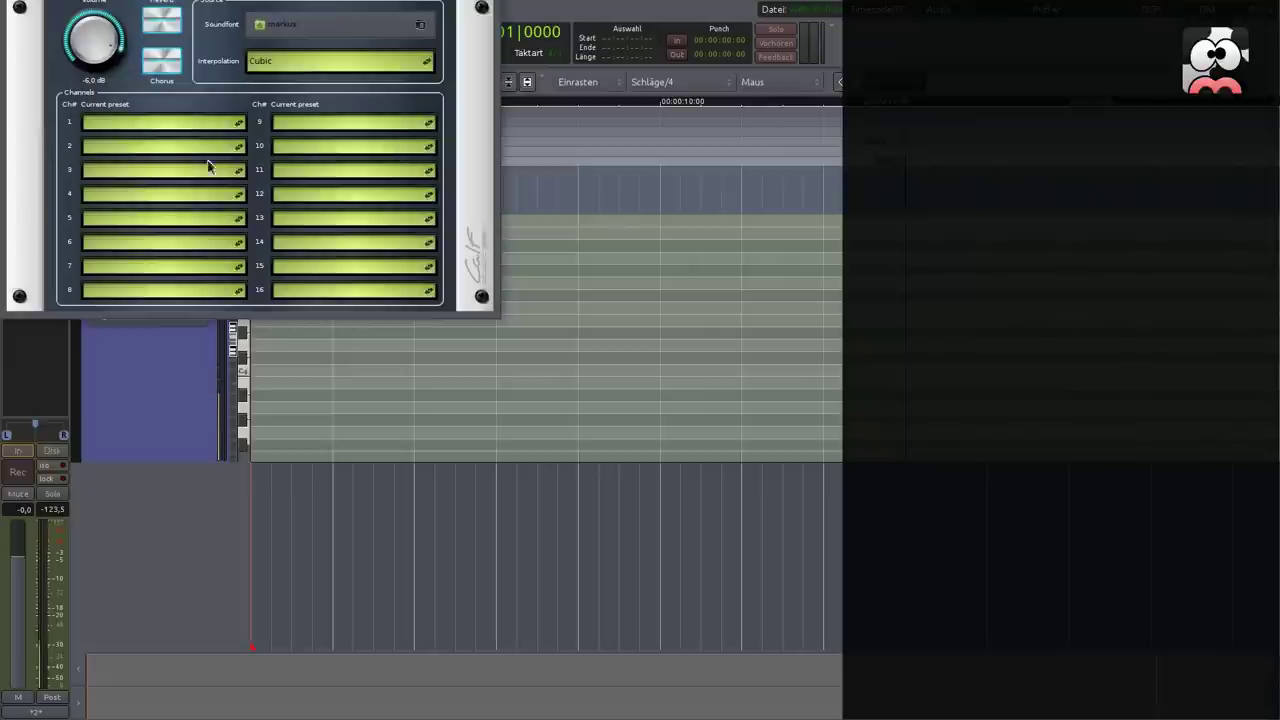
{"action": "left_click", "coordinate": [289, 25]}
{"action": "left_click", "coordinate": [56, 75]}
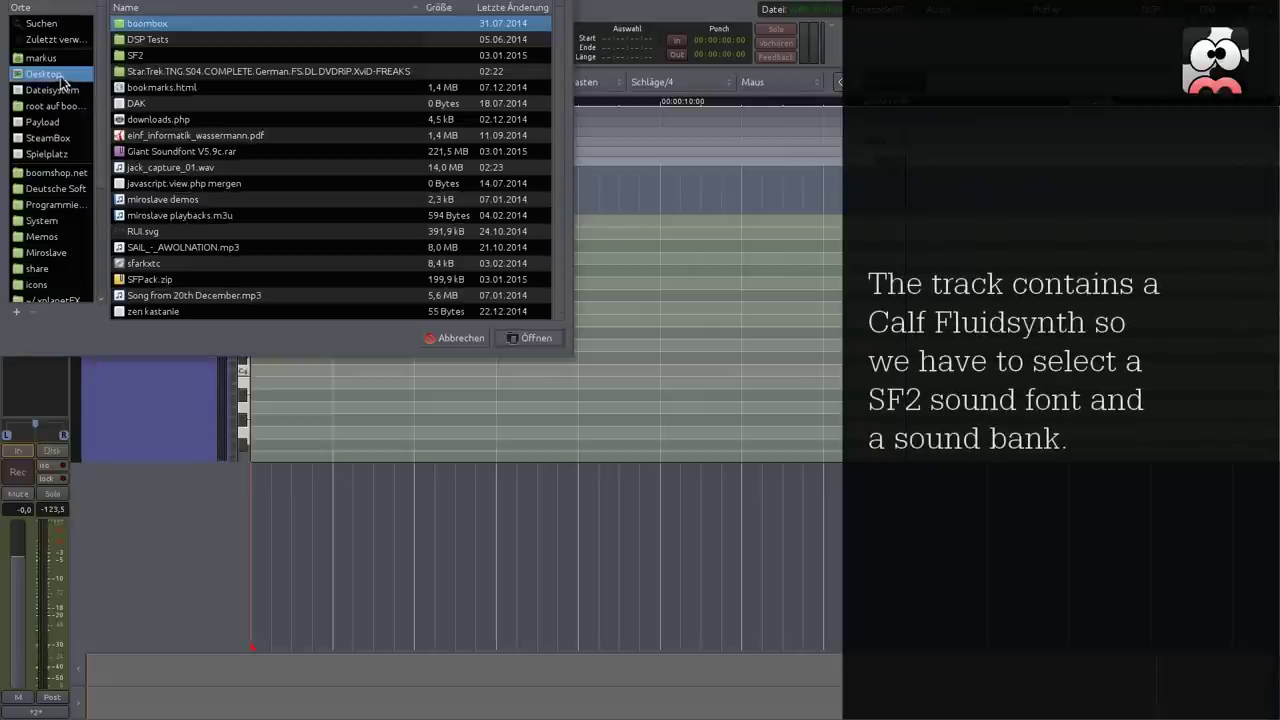
{"action": "double_click", "coordinate": [138, 56]}
{"action": "double_click", "coordinate": [140, 28]}
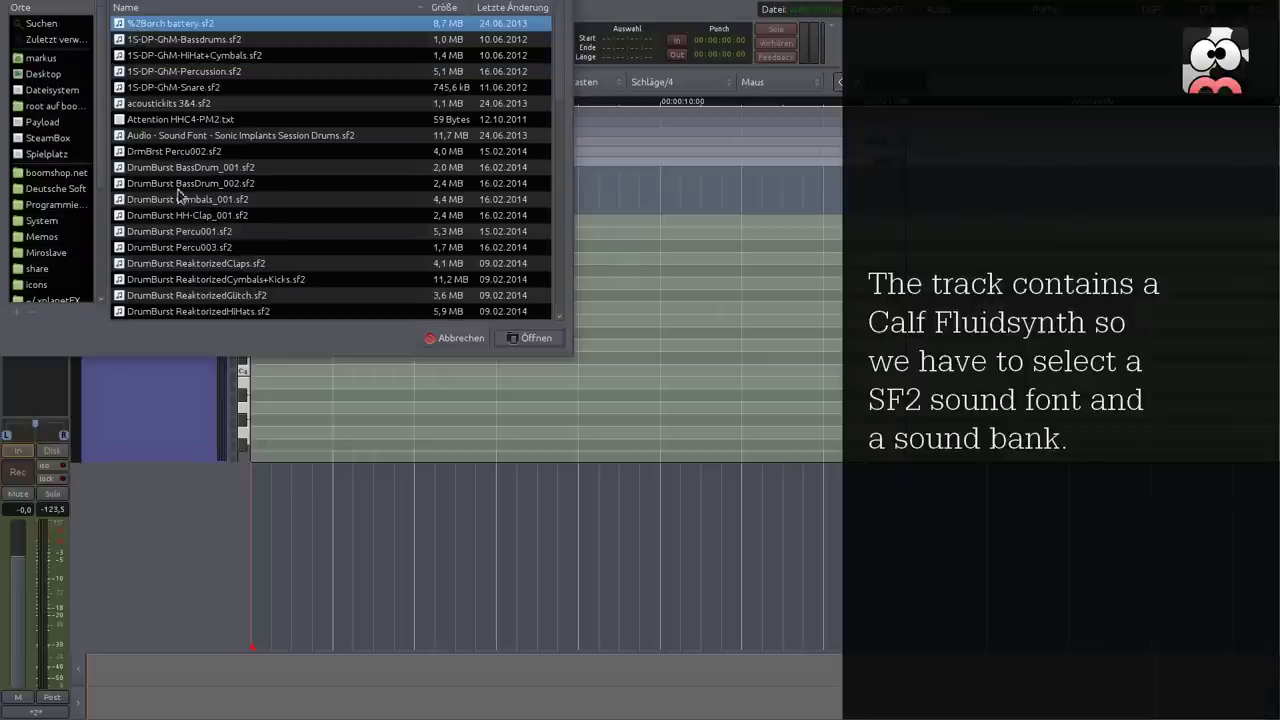
{"action": "scroll", "coordinate": [200, 225], "scroll_direction": "down", "scroll_amount": 3}
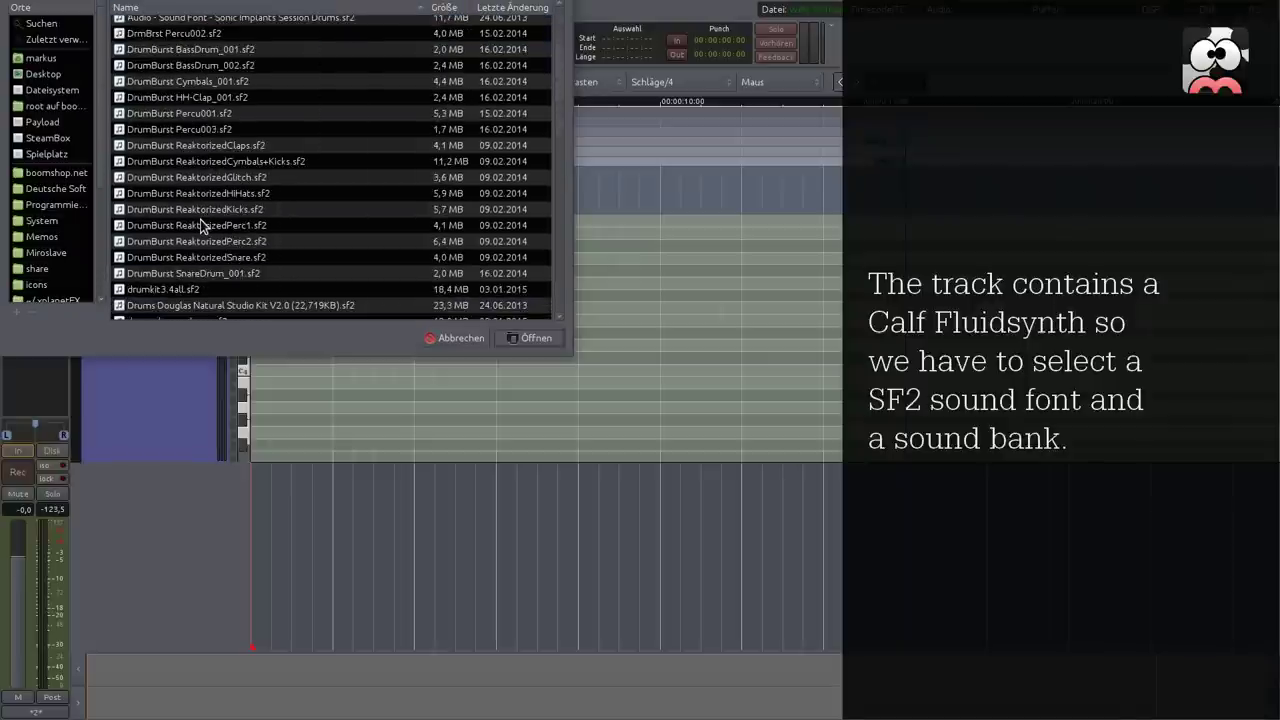
{"action": "double_click", "coordinate": [200, 212]}
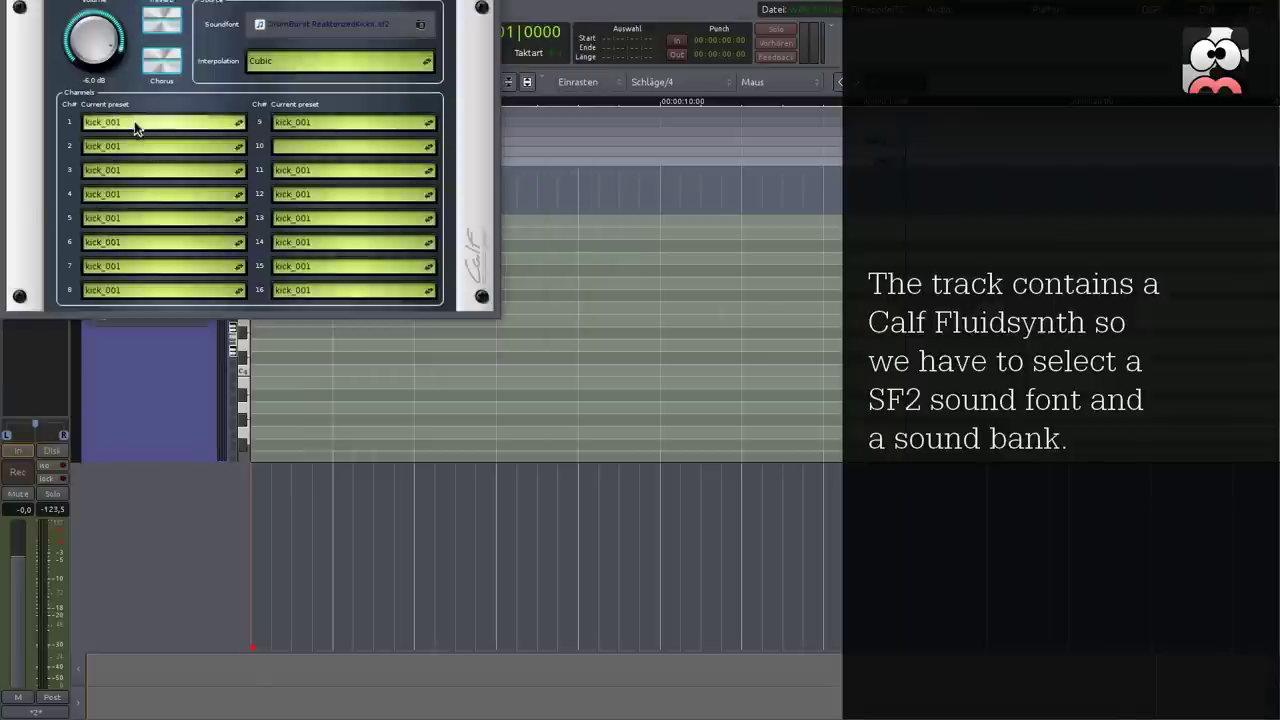
{"action": "left_click", "coordinate": [134, 128]}
{"action": "mouse_move", "coordinate": [163, 715]}
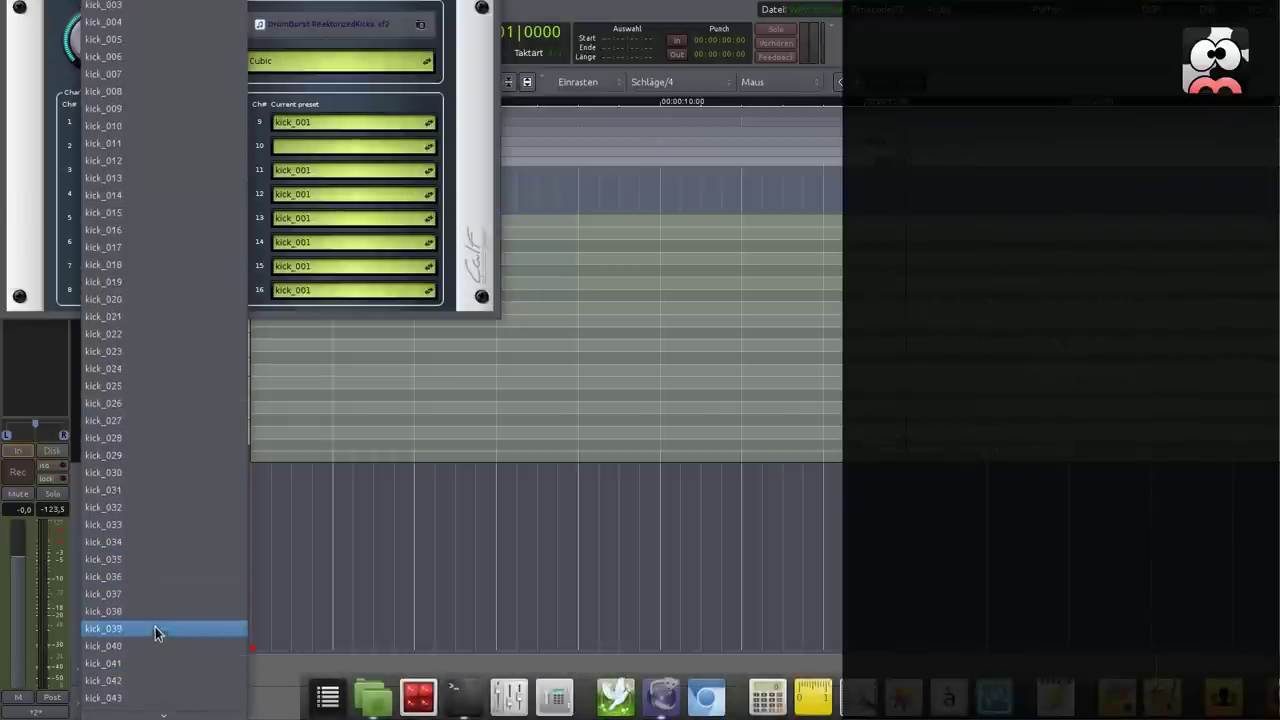
{"action": "left_click", "coordinate": [152, 628]}
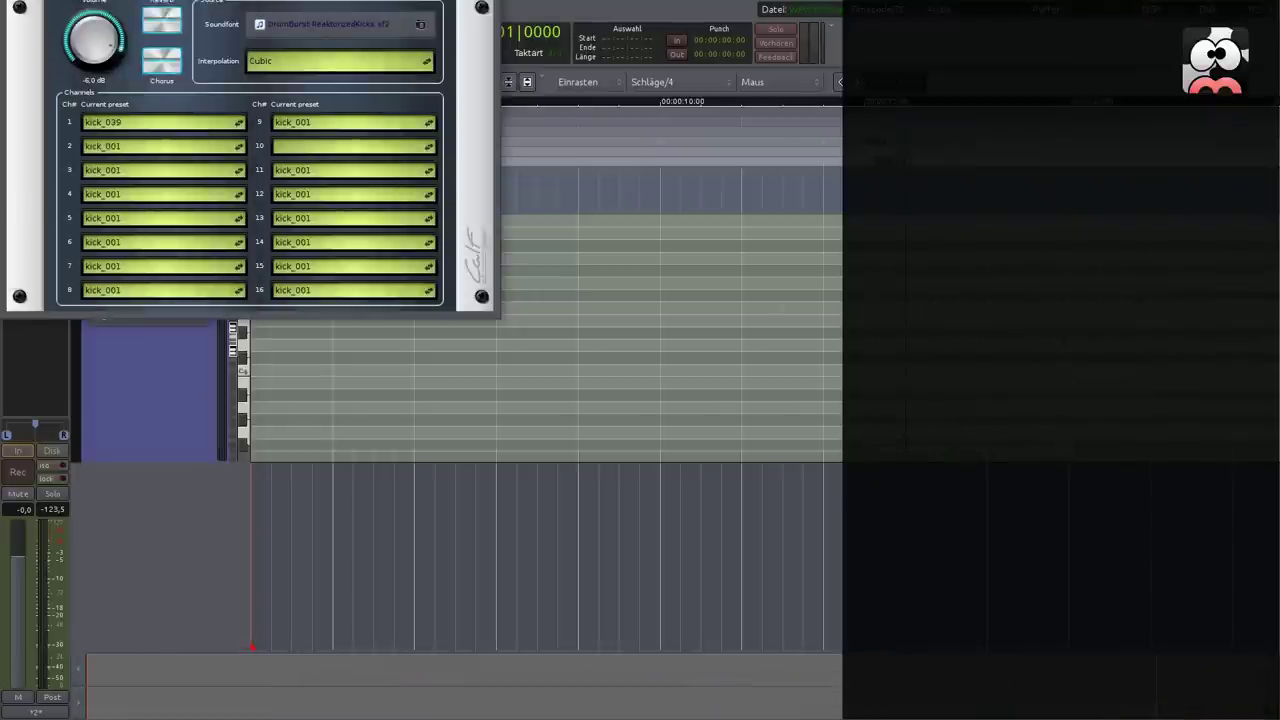
{"action": "key", "text": "ctrl+w"}
Audition several pitches around C4 on the Bassdrum track's piano keyboard.
{"action": "left_click", "coordinate": [242, 348]}
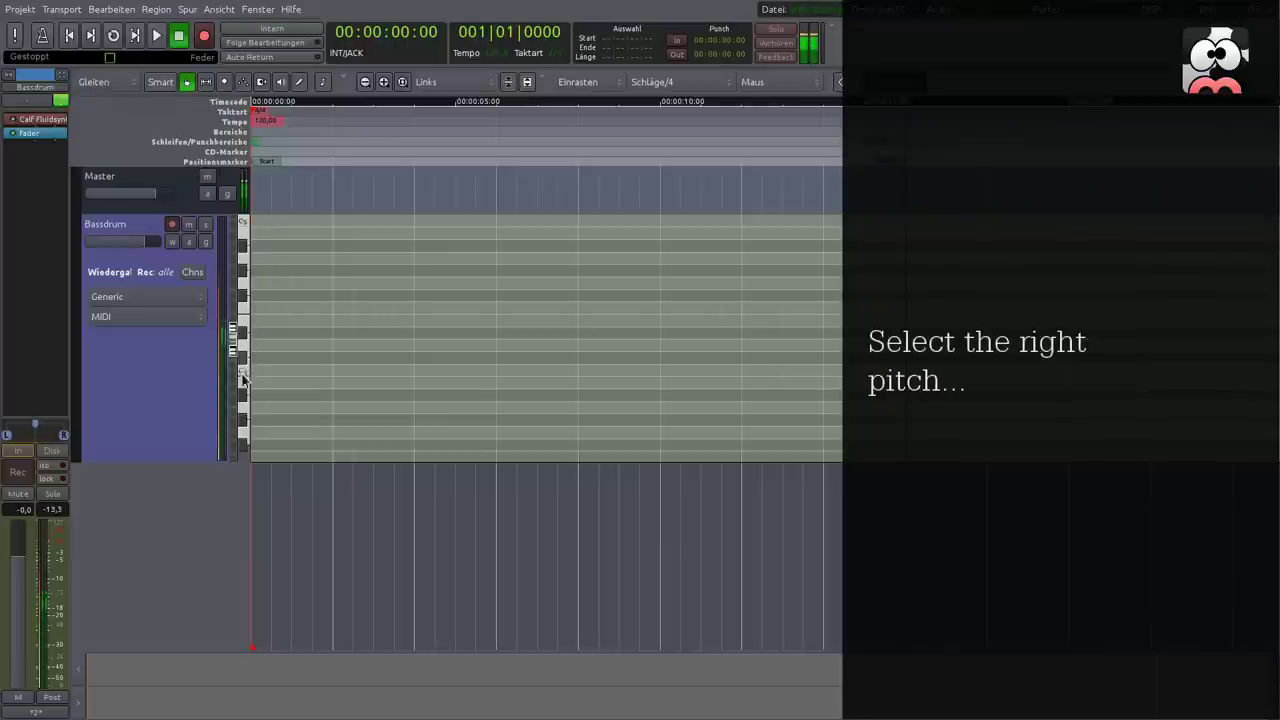
{"action": "left_click", "coordinate": [243, 406]}
{"action": "left_click", "coordinate": [243, 382]}
Create a two-bar MIDI region at the start of the Bassdrum track with the Draw tool.
{"action": "key", "text": "e"}
{"action": "key", "text": "d"}
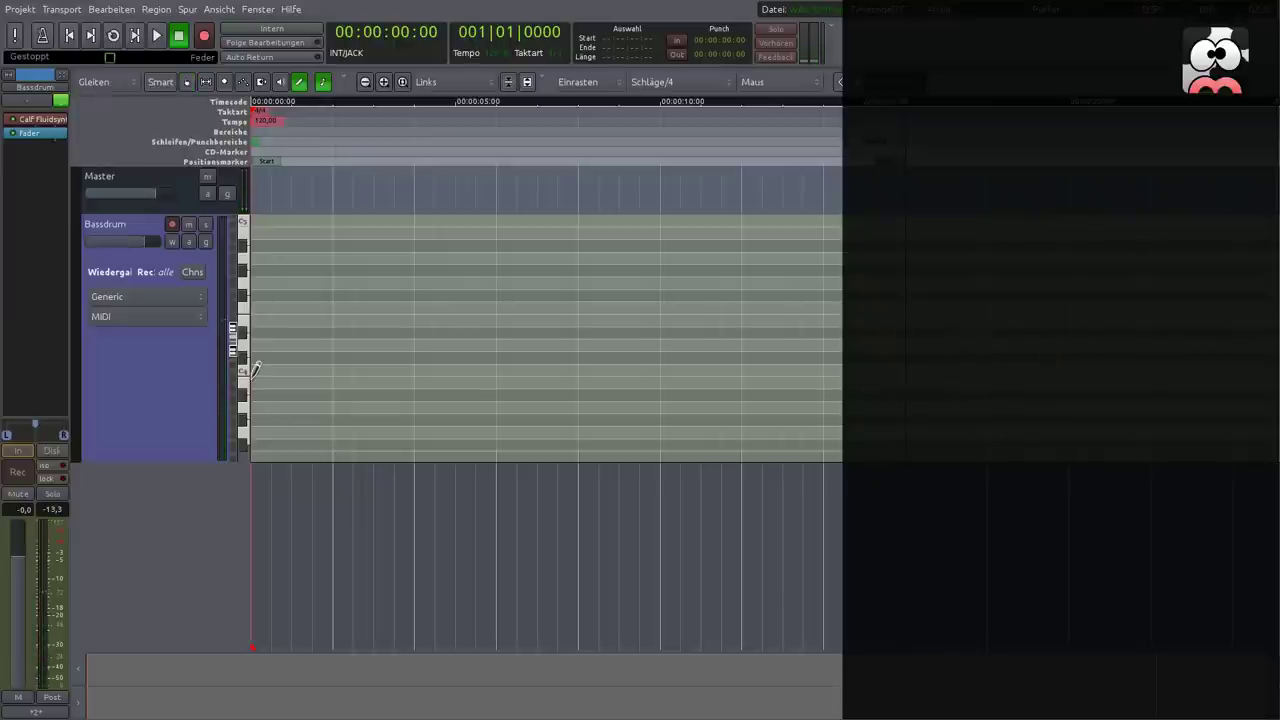
{"action": "left_click_drag", "start_coordinate": [256, 370], "coordinate": [418, 374]}
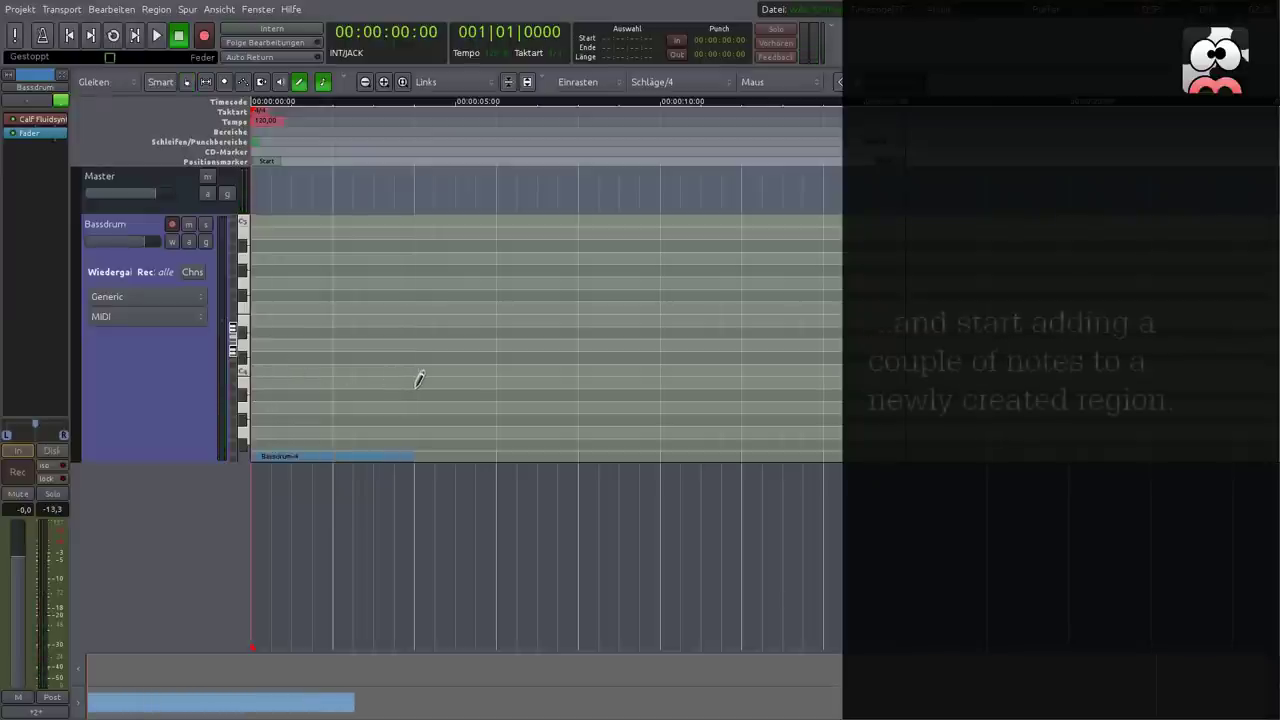
Draw five kick notes just below C4 in the Bassdrum region and copy the region three times end to end.
{"action": "left_click", "coordinate": [245, 387]}
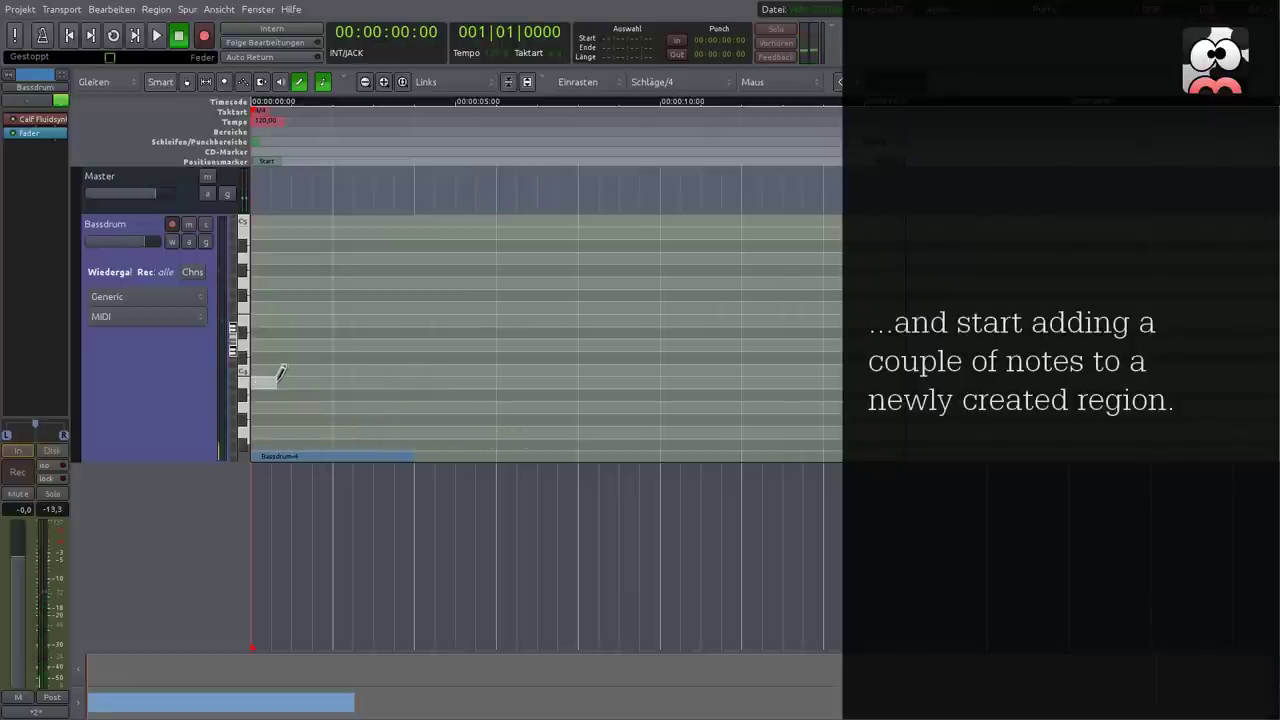
{"action": "left_click_drag", "start_coordinate": [285, 373], "coordinate": [383, 378]}
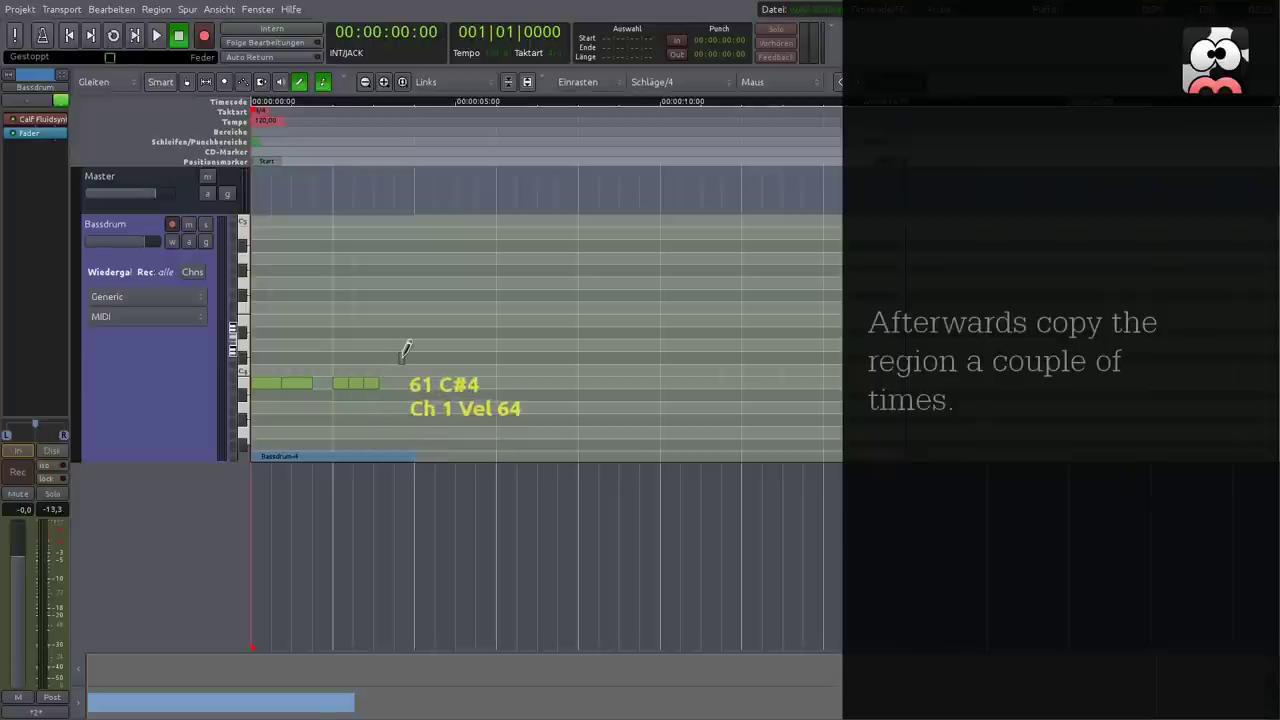
{"action": "key", "text": "g"}
{"action": "left_click_drag", "start_coordinate": [342, 343], "coordinate": [794, 316]}
Add one MIDI track named Snaredrum with Calf Fluidsynth as its instrument.
{"action": "right_click", "coordinate": [195, 500]}
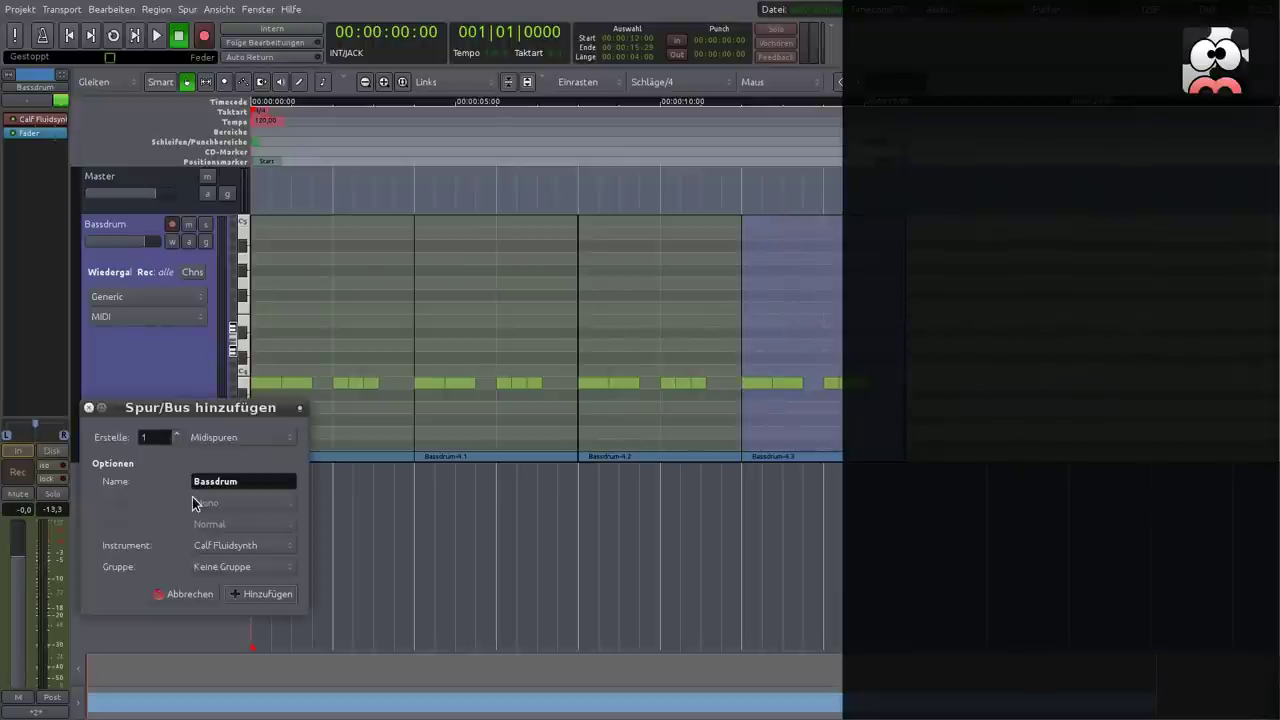
{"action": "double_click", "coordinate": [205, 485]}
{"action": "left_click", "coordinate": [205, 486]}
{"action": "double_click", "coordinate": [205, 485]}
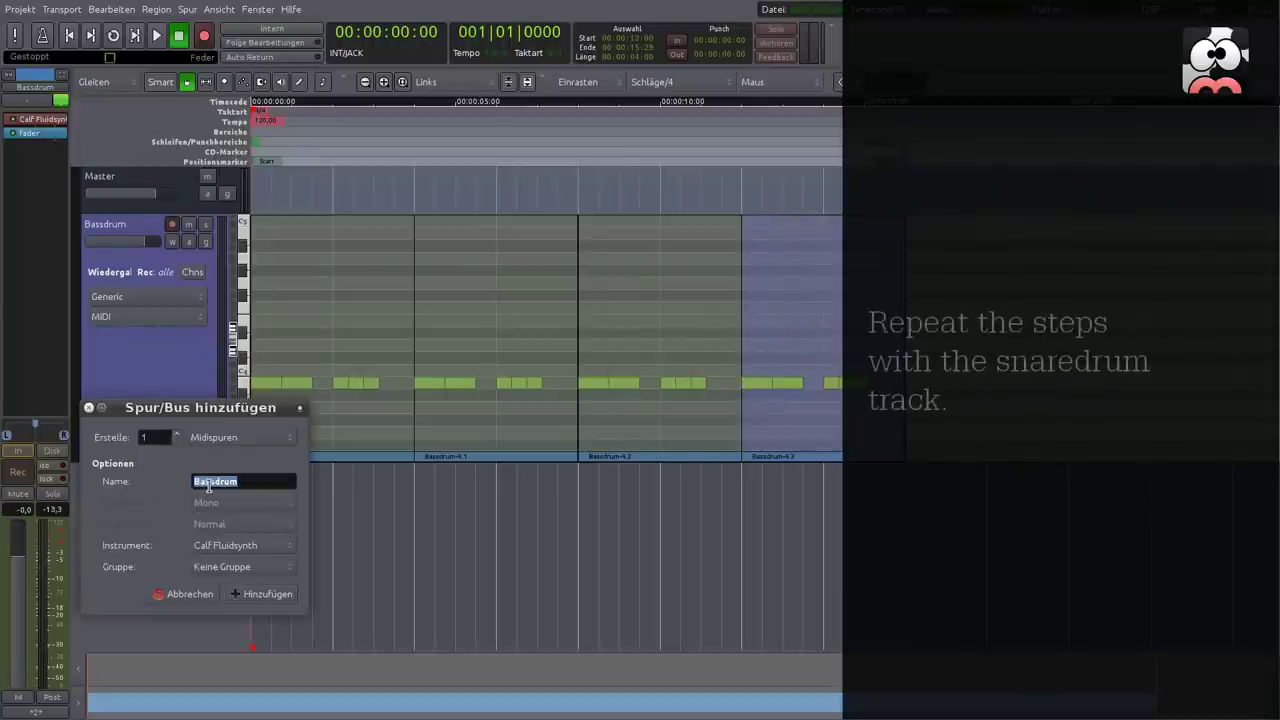
{"action": "type", "text": "Snared"}
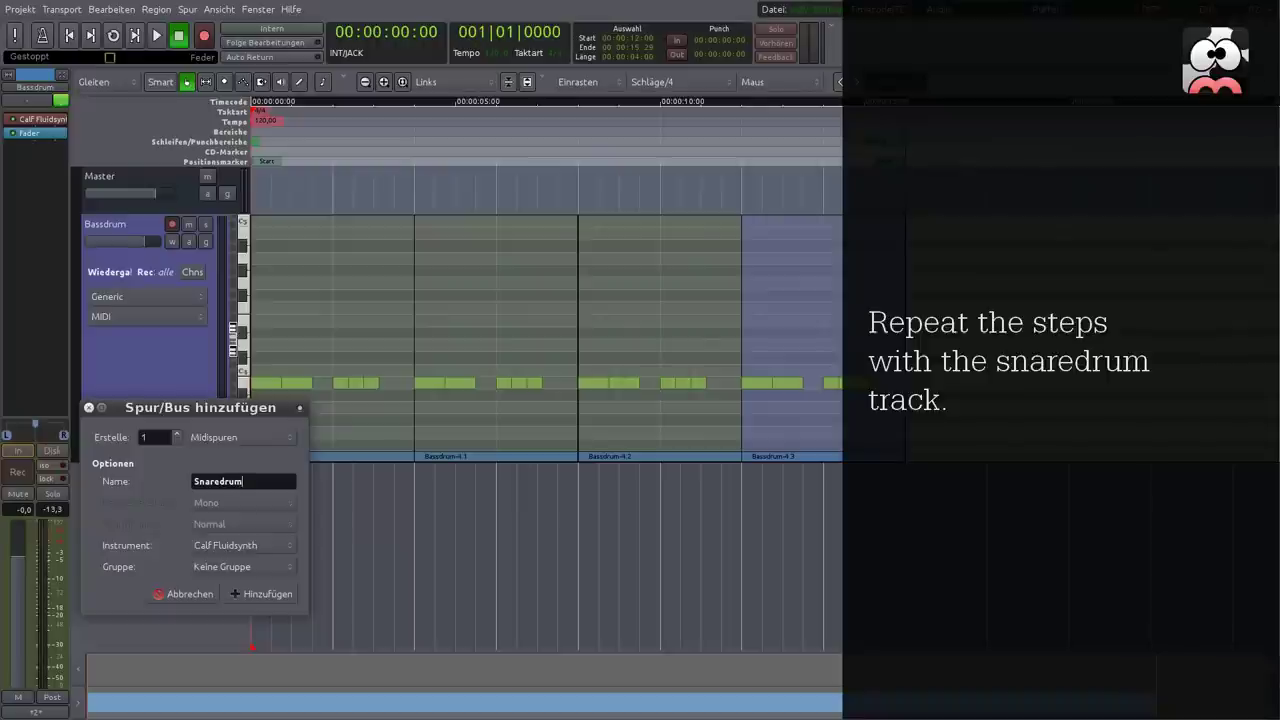
{"action": "key", "text": "Return"}
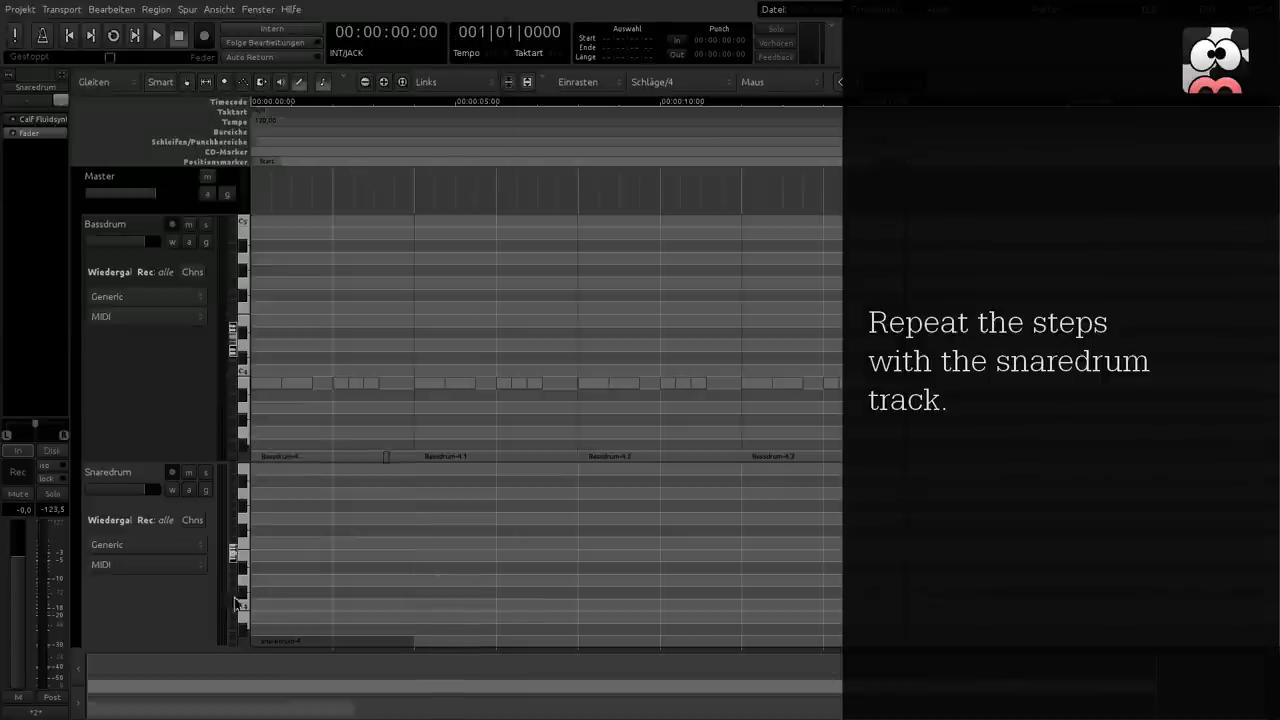
Fill the Snaredrum track with a two-bar region of two half-bar notes copied three times, and start loop playback.
{"action": "left_click", "coordinate": [357, 543]}
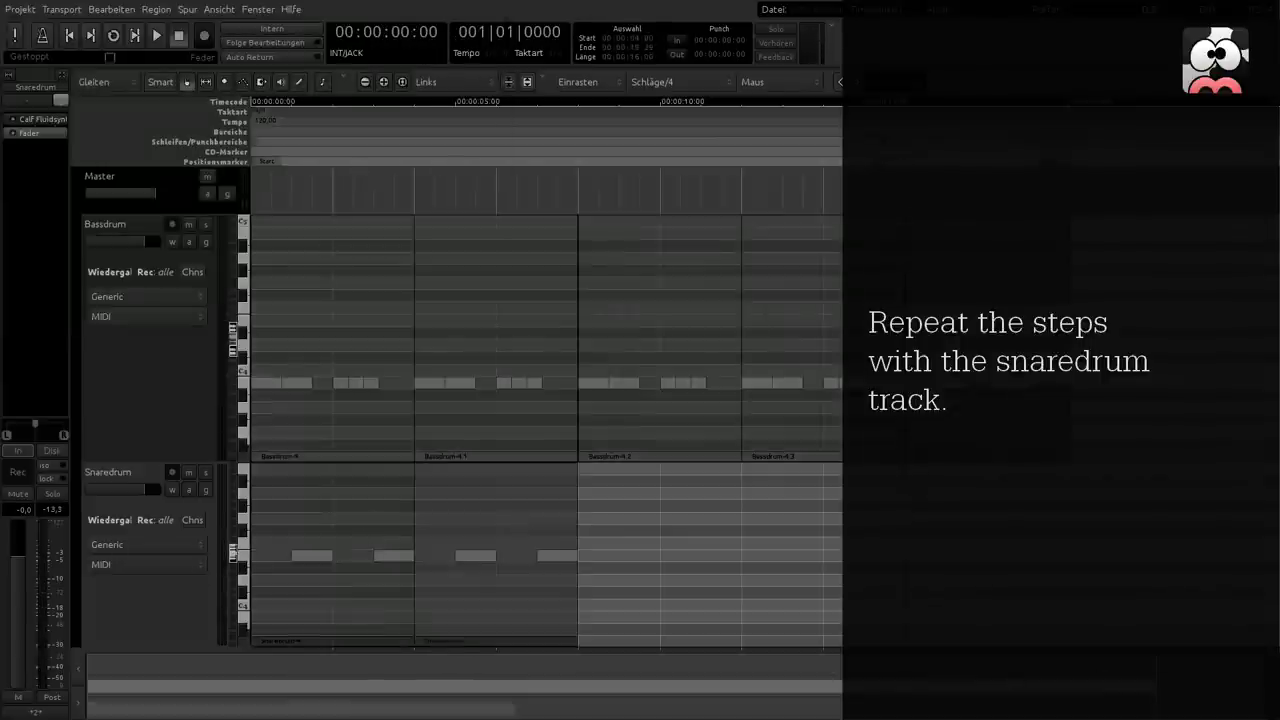
{"action": "left_click_drag", "start_coordinate": [482, 531], "coordinate": [646, 531]}
{"action": "left_click_drag", "start_coordinate": [646, 531], "coordinate": [810, 531]}
{"action": "left_click", "coordinate": [113, 36]}
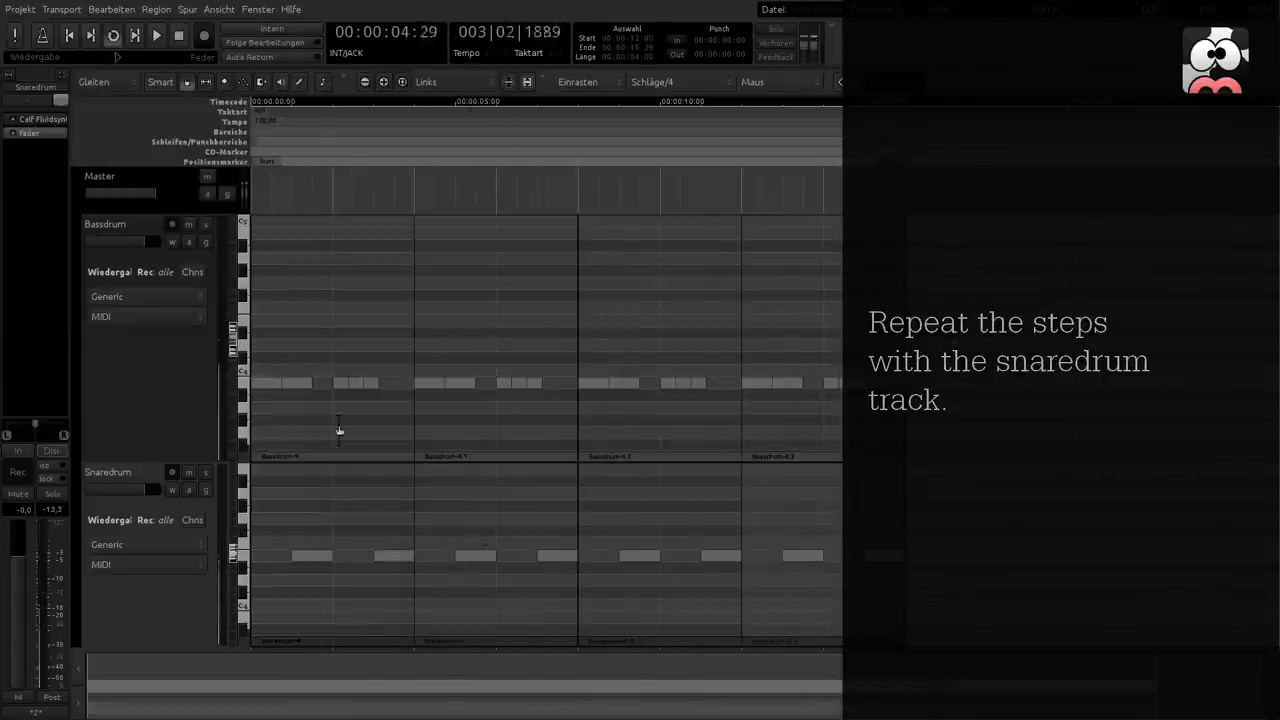
Raise the velocity of the notes in the first Bassdrum and first Snaredrum regions while the loop plays.
{"action": "key", "text": "e"}
{"action": "key", "text": "e"}
{"action": "key", "text": "e"}
{"action": "scroll", "coordinate": [353, 425], "scroll_direction": "up", "scroll_amount": 5}
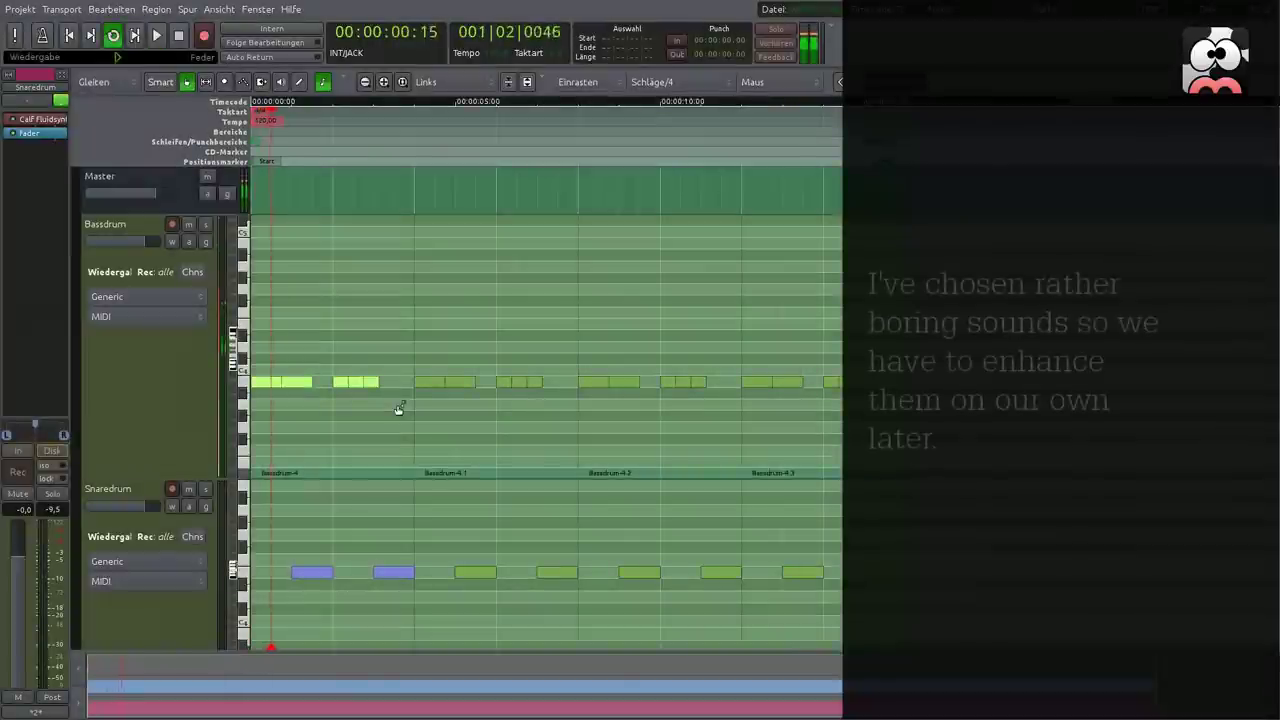
{"action": "key", "text": "e"}
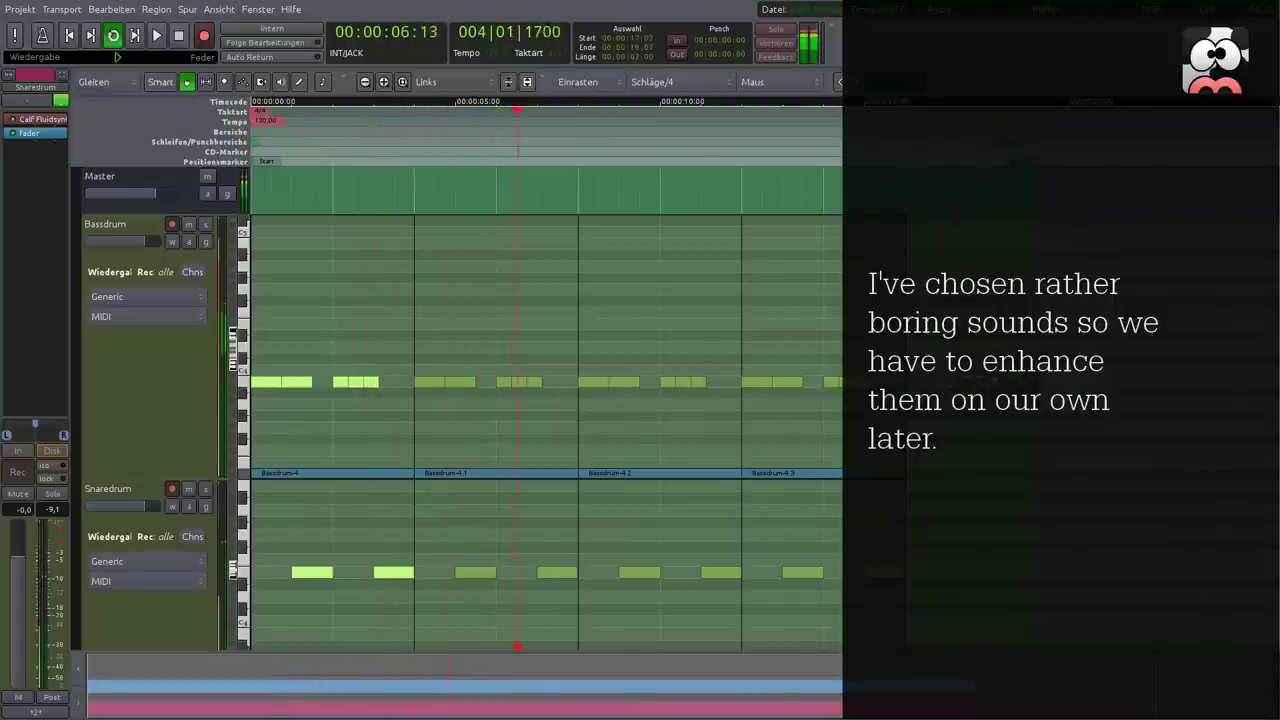
Shrink the Bassdrum and Snaredrum tracks to a compact height and set the tempo to 104.
{"action": "scroll", "coordinate": [545, 345], "scroll_direction": "down", "scroll_amount": 2}
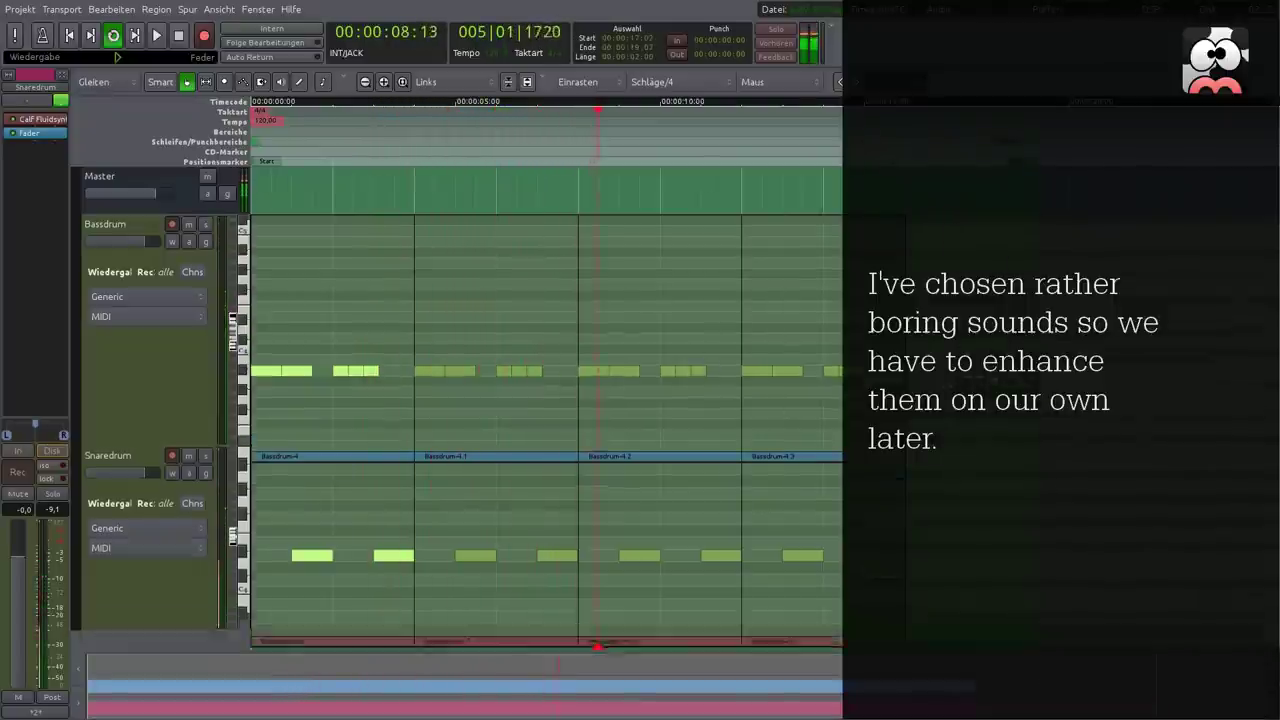
{"action": "scroll", "coordinate": [545, 260], "scroll_direction": "down", "scroll_amount": 10}
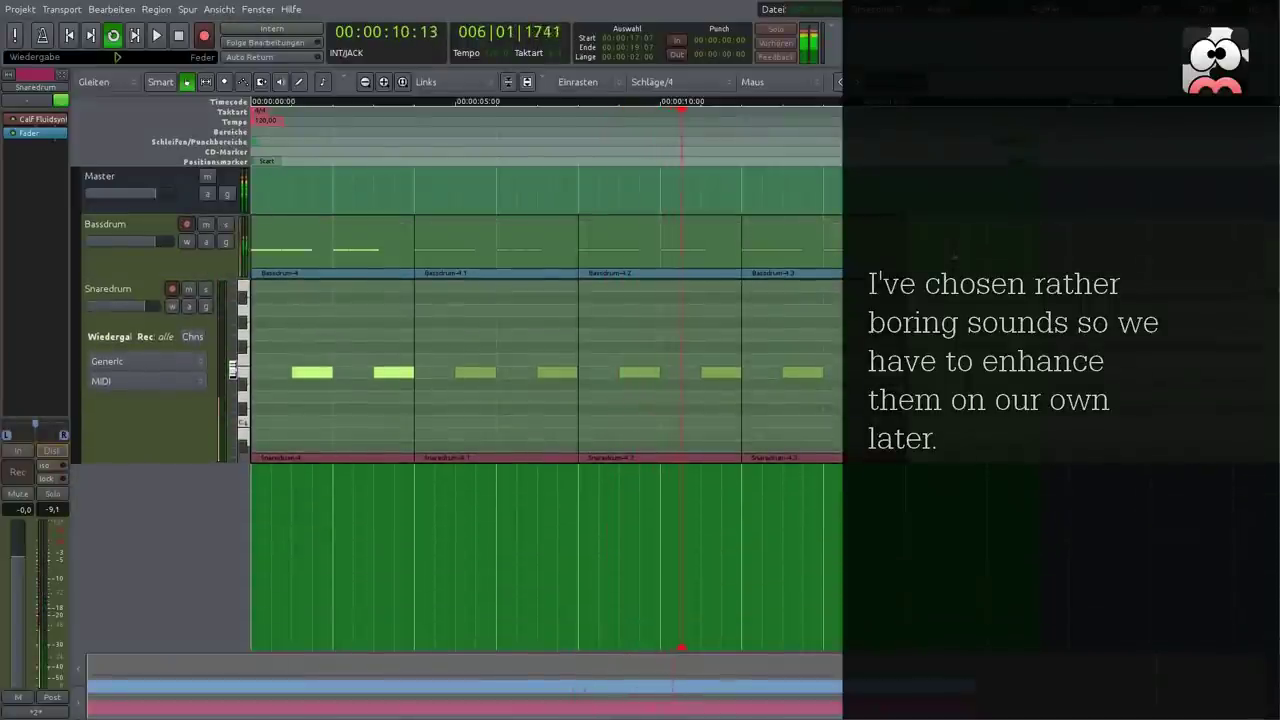
{"action": "scroll", "coordinate": [233, 369], "scroll_direction": "down", "scroll_amount": 8}
{"action": "scroll", "coordinate": [458, 310], "scroll_direction": "up", "scroll_amount": 1}
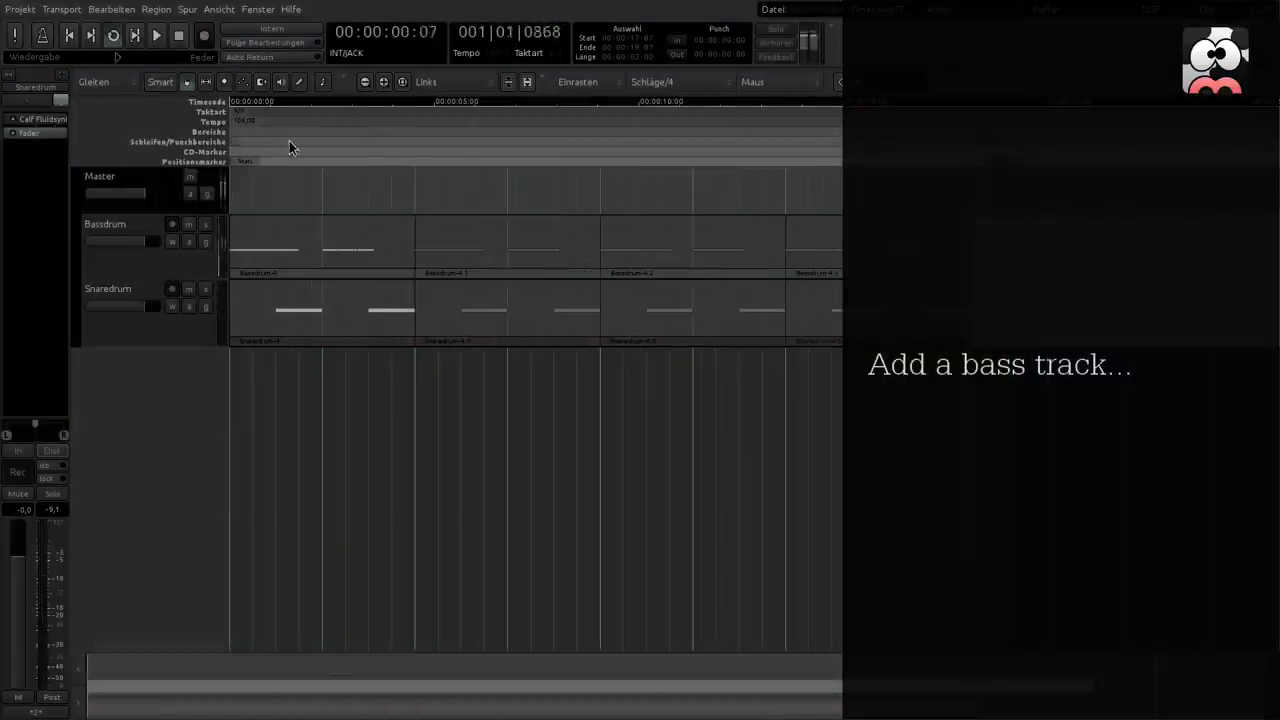
Add a MIDI track named Bass with Calf Monosynth as its instrument.
{"action": "right_click", "coordinate": [163, 378]}
{"action": "type", "text": "Bass"}
{"action": "left_click", "coordinate": [200, 426]}
{"action": "left_click", "coordinate": [203, 440]}
{"action": "left_click", "coordinate": [232, 470]}
Draw an eight-bar Bass region with two four-bar notes, the second pitched higher, in the enlarged track, and shrink the track again.
{"action": "left_click_drag", "start_coordinate": [186, 395], "coordinate": [186, 520]}
{"action": "left_click_drag", "start_coordinate": [233, 438], "coordinate": [233, 490]}
{"action": "left_click", "coordinate": [244, 446]}
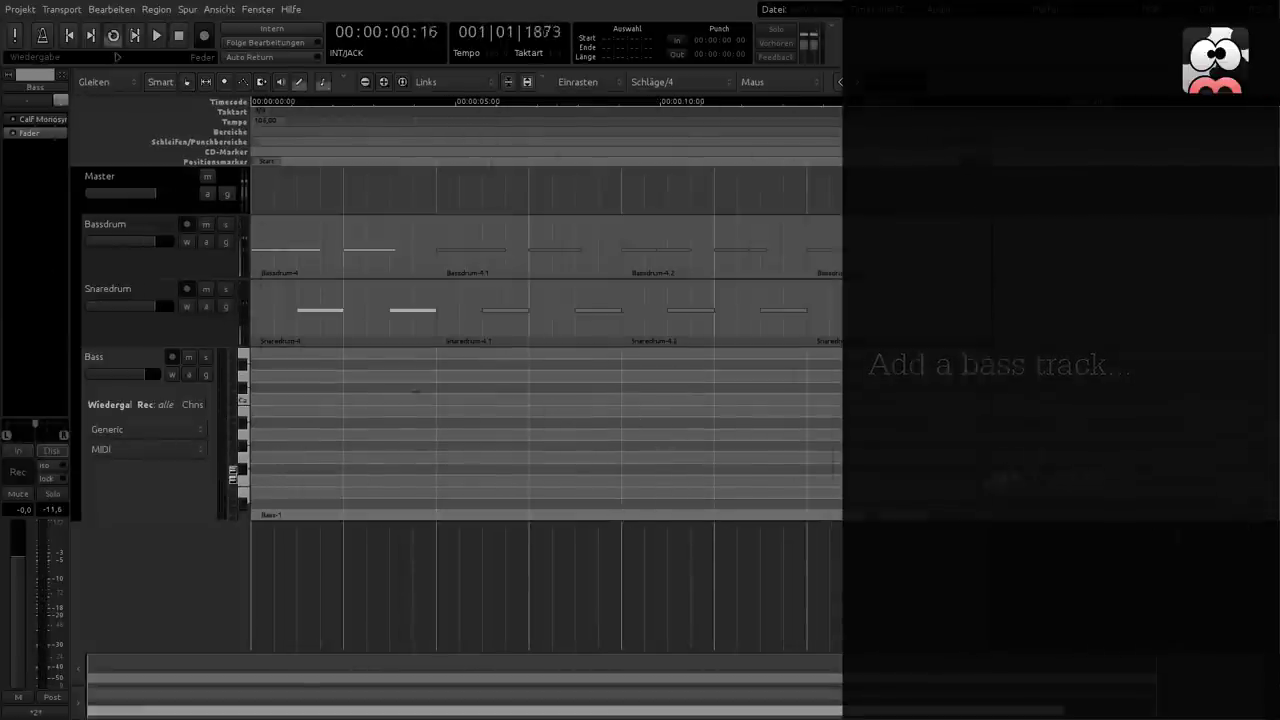
{"action": "mouse_move", "coordinate": [252, 434]}
{"action": "left_mouse_down"}
{"action": "mouse_move", "coordinate": [628, 430]}
{"action": "mouse_move", "coordinate": [842, 388]}
{"action": "left_mouse_up"}
{"action": "left_click_drag", "start_coordinate": [150, 519], "coordinate": [150, 410]}
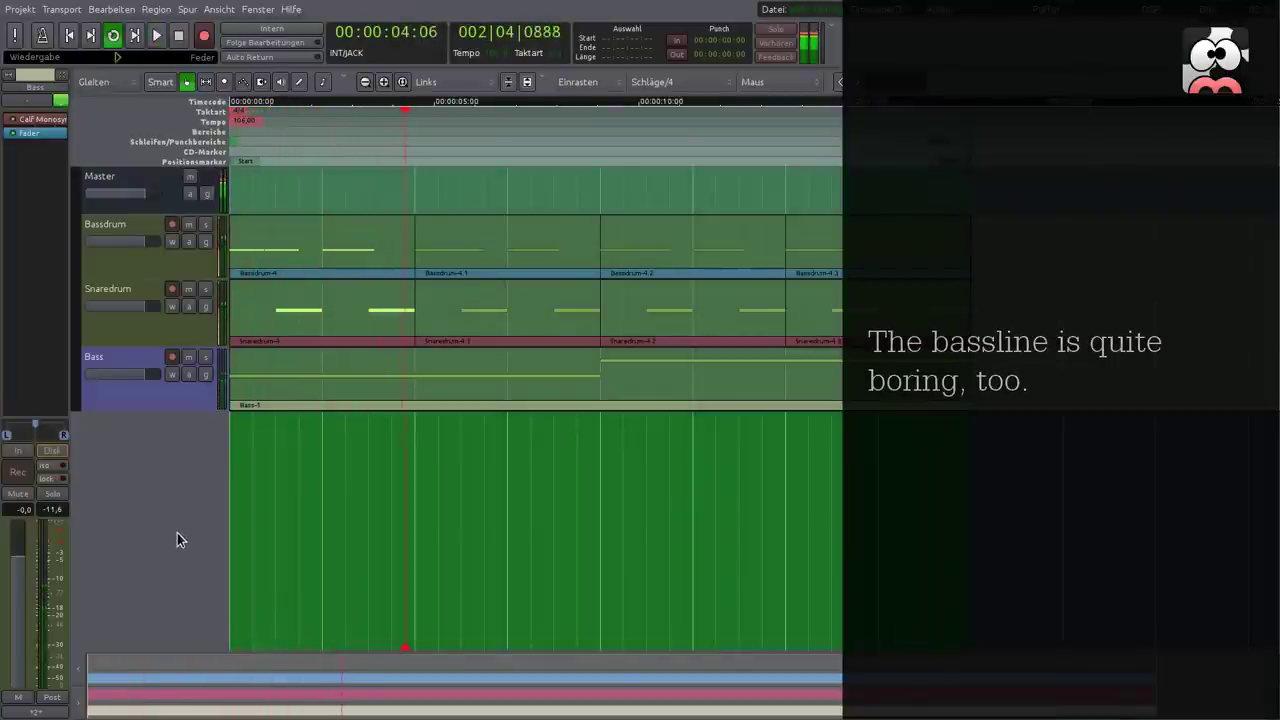
Add one MIDI track named Atmo with Calf Organ as its instrument.
{"action": "double_click", "coordinate": [166, 486]}
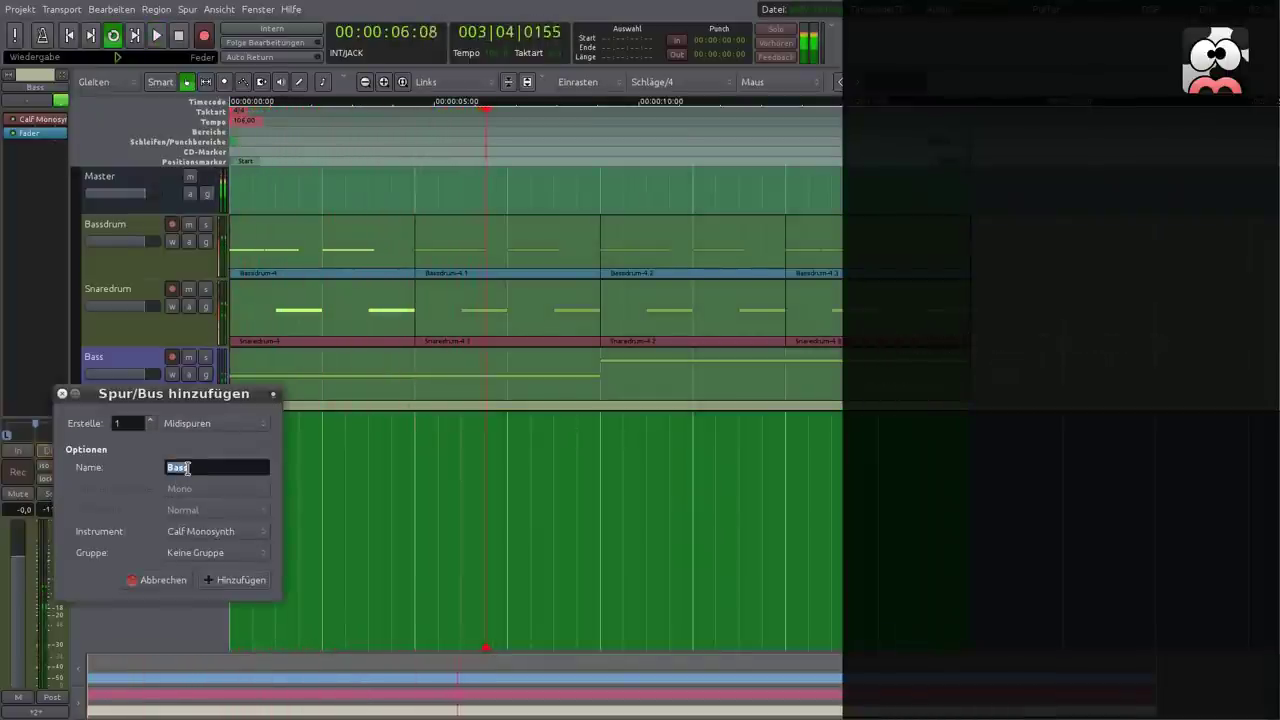
{"action": "type", "text": "Atmo"}
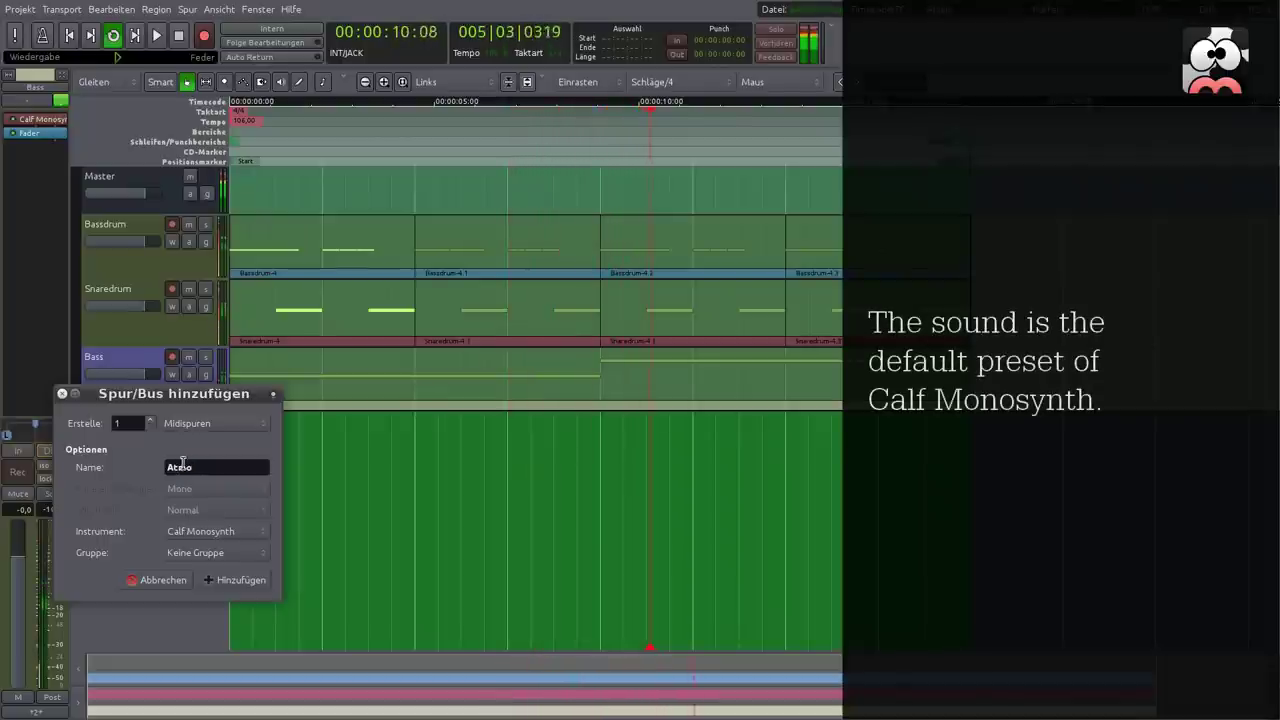
{"action": "left_click", "coordinate": [210, 532]}
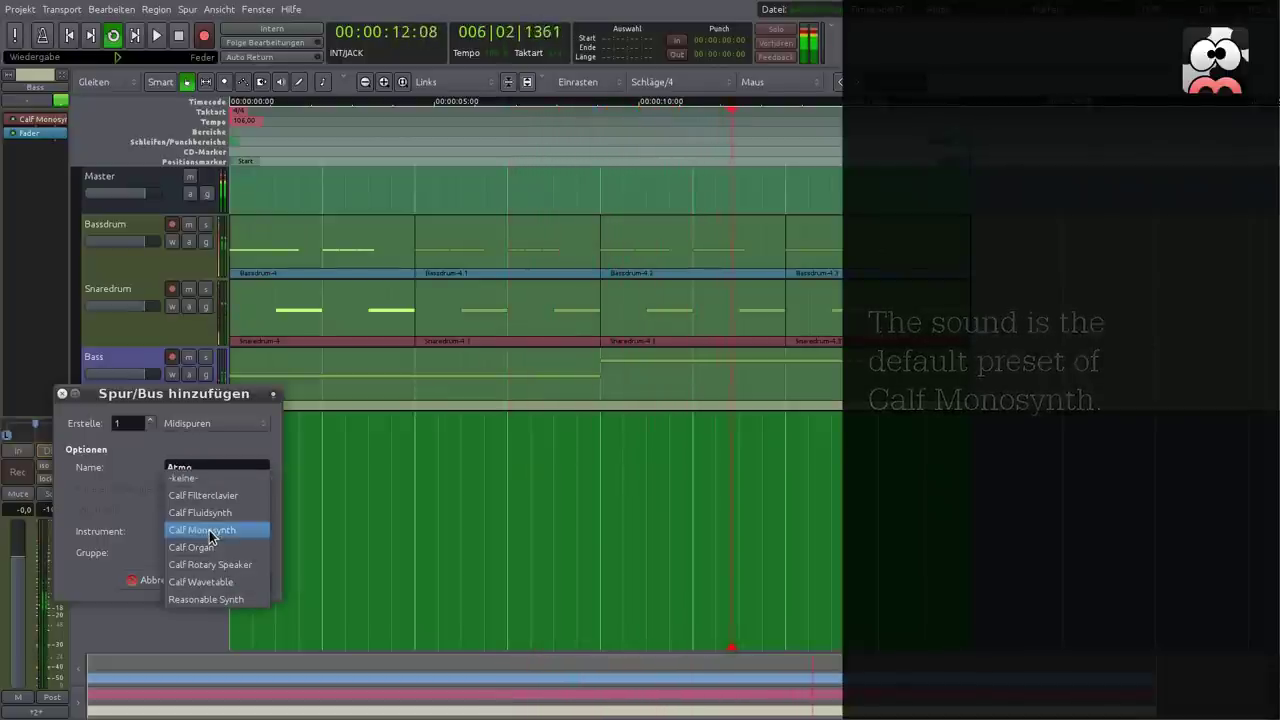
{"action": "left_click", "coordinate": [212, 547]}
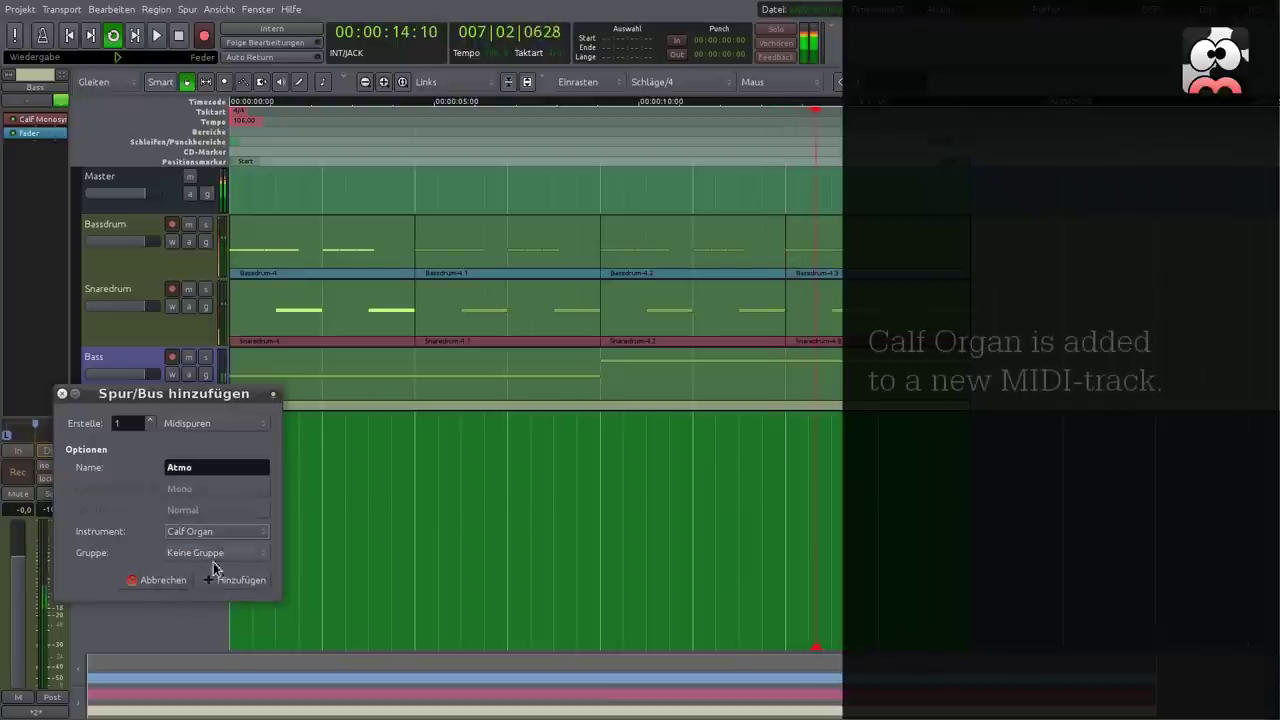
{"action": "left_click", "coordinate": [222, 580]}
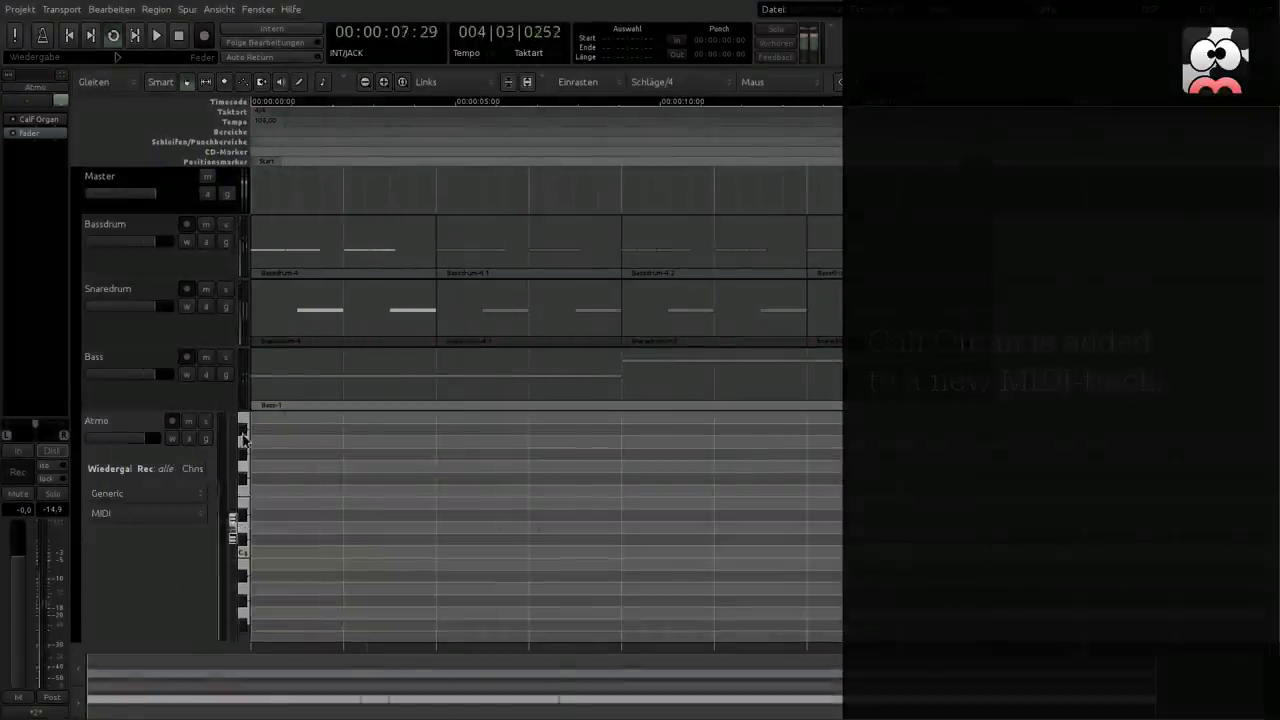
Adjust the Atmo track's visible pitch range and draw a one-bar region at the track's start.
{"action": "left_click_drag", "start_coordinate": [233, 529], "coordinate": [233, 515]}
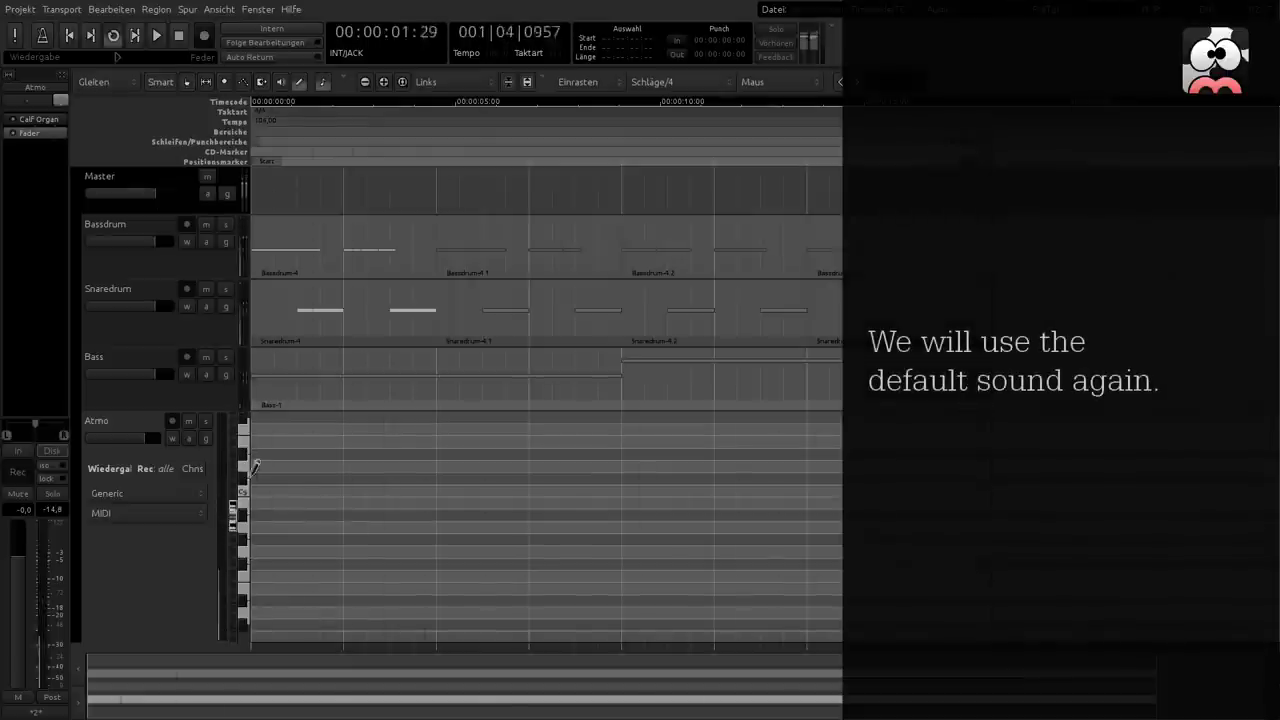
{"action": "left_click_drag", "start_coordinate": [252, 630], "coordinate": [343, 640]}
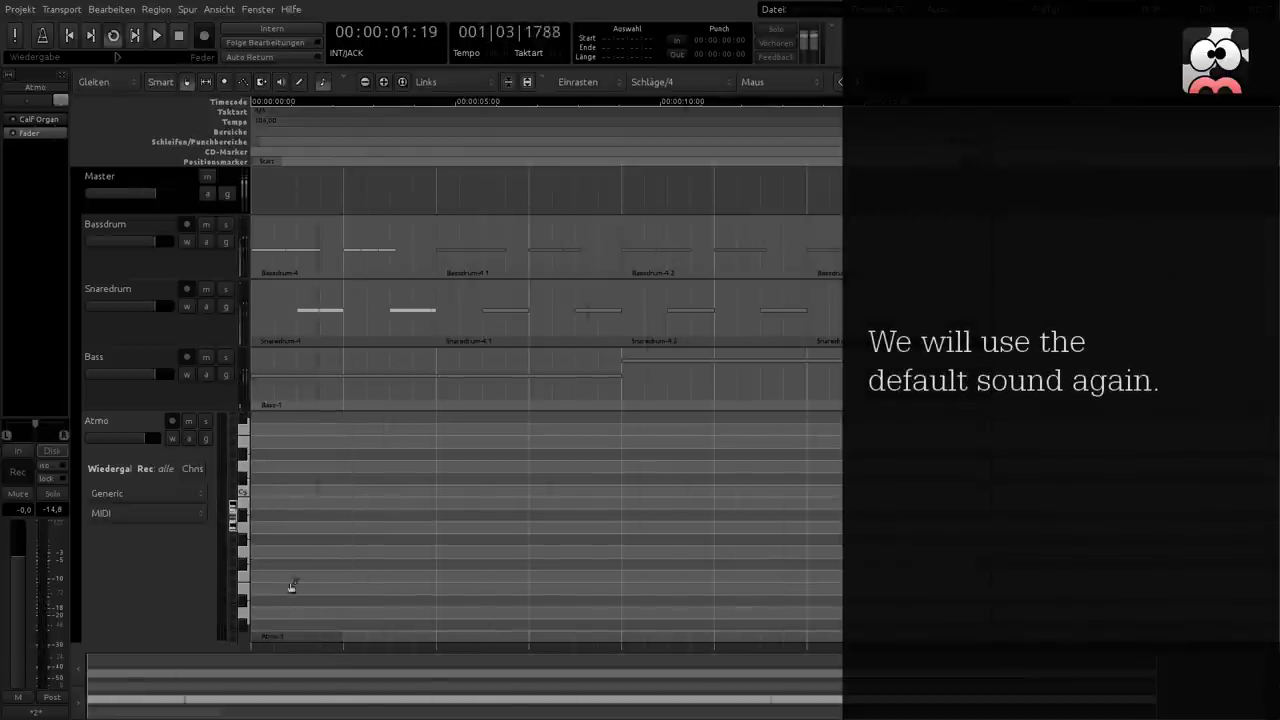
Draw two parallel rows of six short notes across the Atmo region, one just above C5 and one on A4.
{"action": "key", "text": "d"}
{"action": "left_click", "coordinate": [254, 479]}
{"action": "left_click", "coordinate": [271, 479]}
{"action": "left_click", "coordinate": [289, 479]}
{"action": "left_click", "coordinate": [306, 479]}
{"action": "left_click", "coordinate": [323, 479]}
{"action": "left_click", "coordinate": [335, 479]}
{"action": "left_click", "coordinate": [254, 527]}
{"action": "left_click", "coordinate": [271, 527]}
{"action": "left_click", "coordinate": [289, 527]}
{"action": "left_click", "coordinate": [306, 527]}
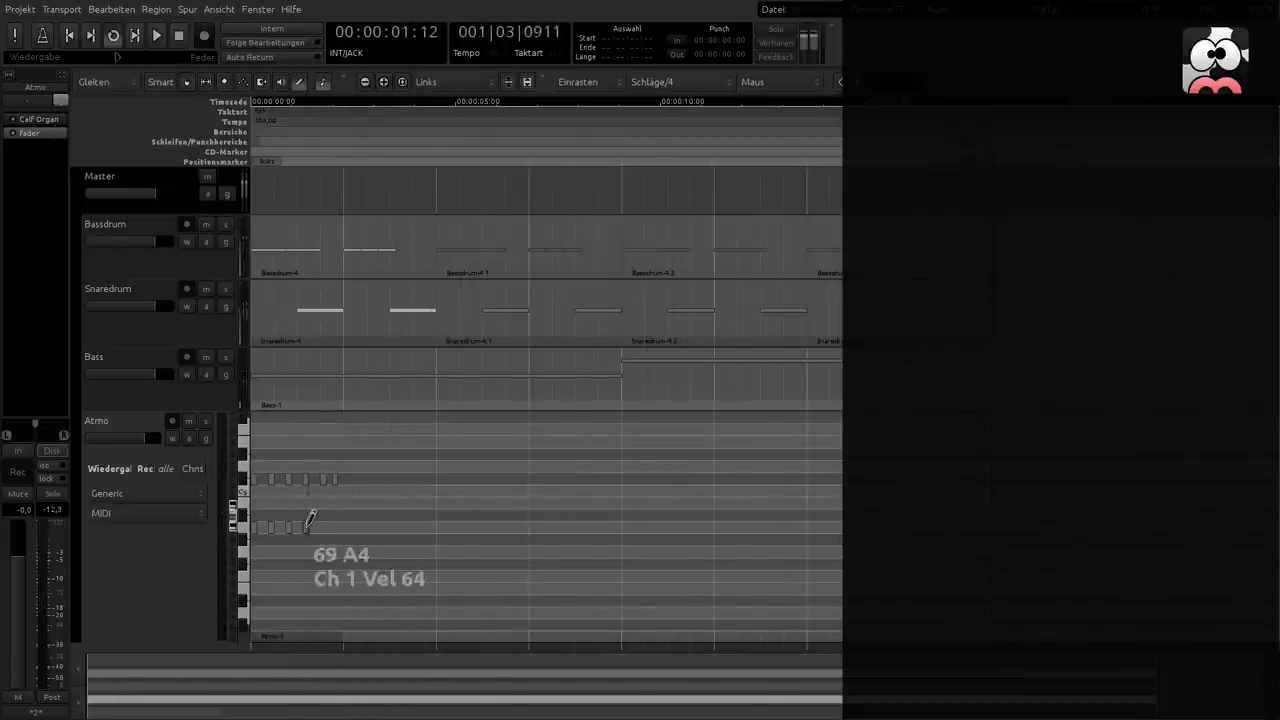
{"action": "left_click", "coordinate": [323, 527]}
{"action": "left_click", "coordinate": [335, 527]}
Copy the one-bar Atmo region end to end through bar 5.
{"action": "key", "text": "g"}
{"action": "left_click_drag", "start_coordinate": [299, 585], "coordinate": [391, 583]}
{"action": "left_click_drag", "start_coordinate": [391, 583], "coordinate": [484, 580]}
{"action": "left_click_drag", "start_coordinate": [484, 580], "coordinate": [576, 577]}
{"action": "left_click_drag", "start_coordinate": [576, 577], "coordinate": [560, 540]}
Move the lower row of notes in the bar 5 Atmo region down one semitone.
{"action": "key", "text": "e"}
{"action": "scroll", "coordinate": [626, 530], "scroll_direction": "up", "scroll_amount": 4}
{"action": "scroll", "coordinate": [571, 568], "scroll_direction": "down", "scroll_amount": 3}
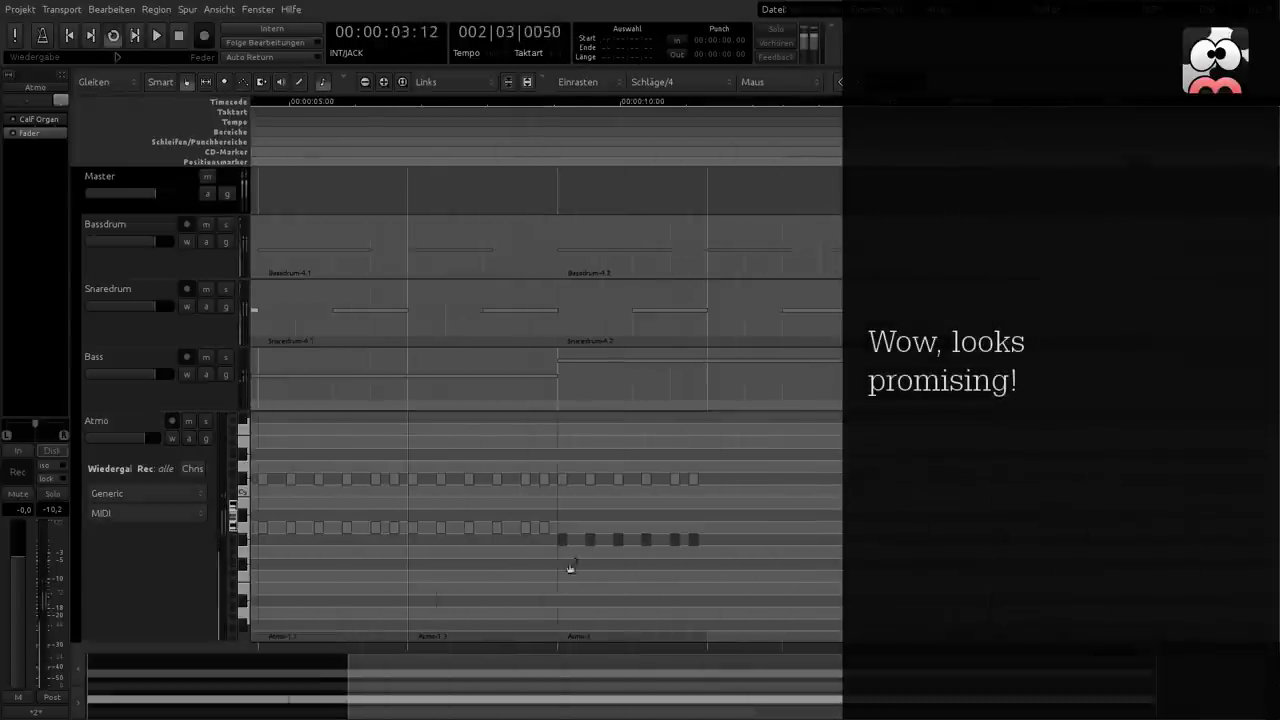
Duplicate the bar 5 Atmo region three times end to end so the copies fill through bar 8.
{"action": "key", "text": "e"}
{"action": "left_click", "coordinate": [639, 555]}
{"action": "key", "text": "alt+d"}
{"action": "key", "text": "alt+d"}
{"action": "key", "text": "alt+d"}
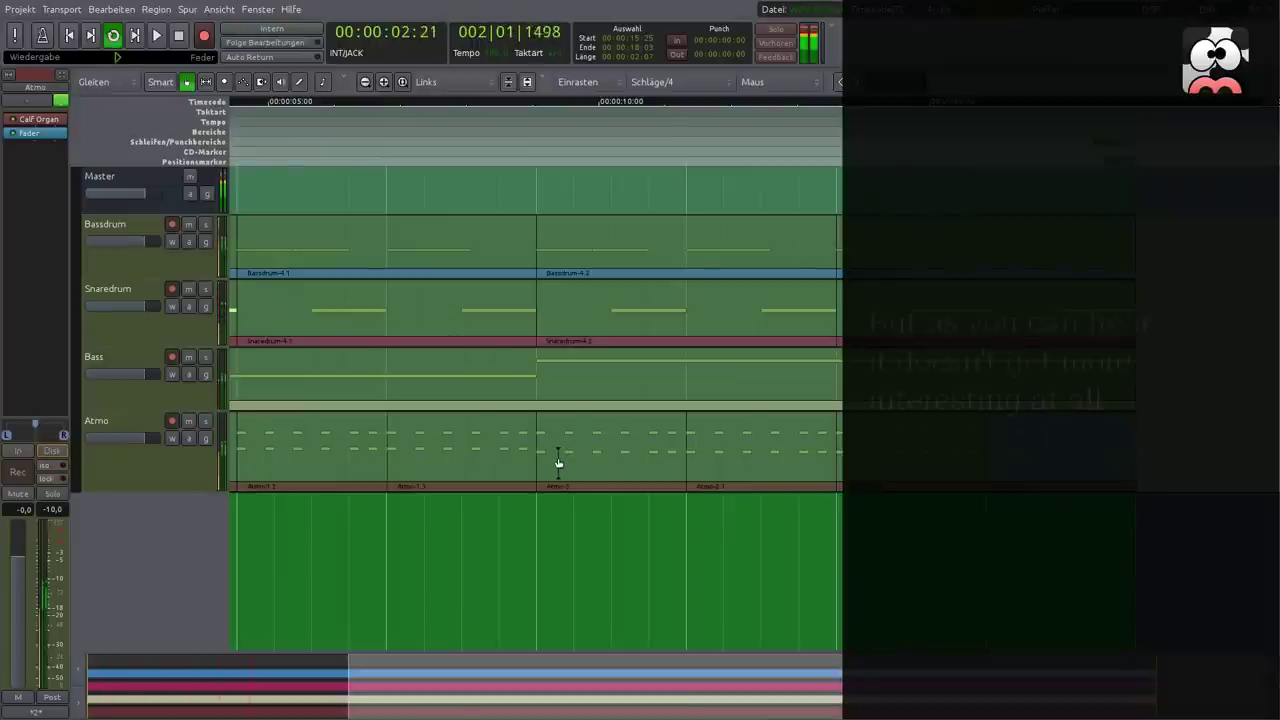
{"action": "scroll", "coordinate": [558, 462], "scroll_direction": "down", "scroll_amount": 2}
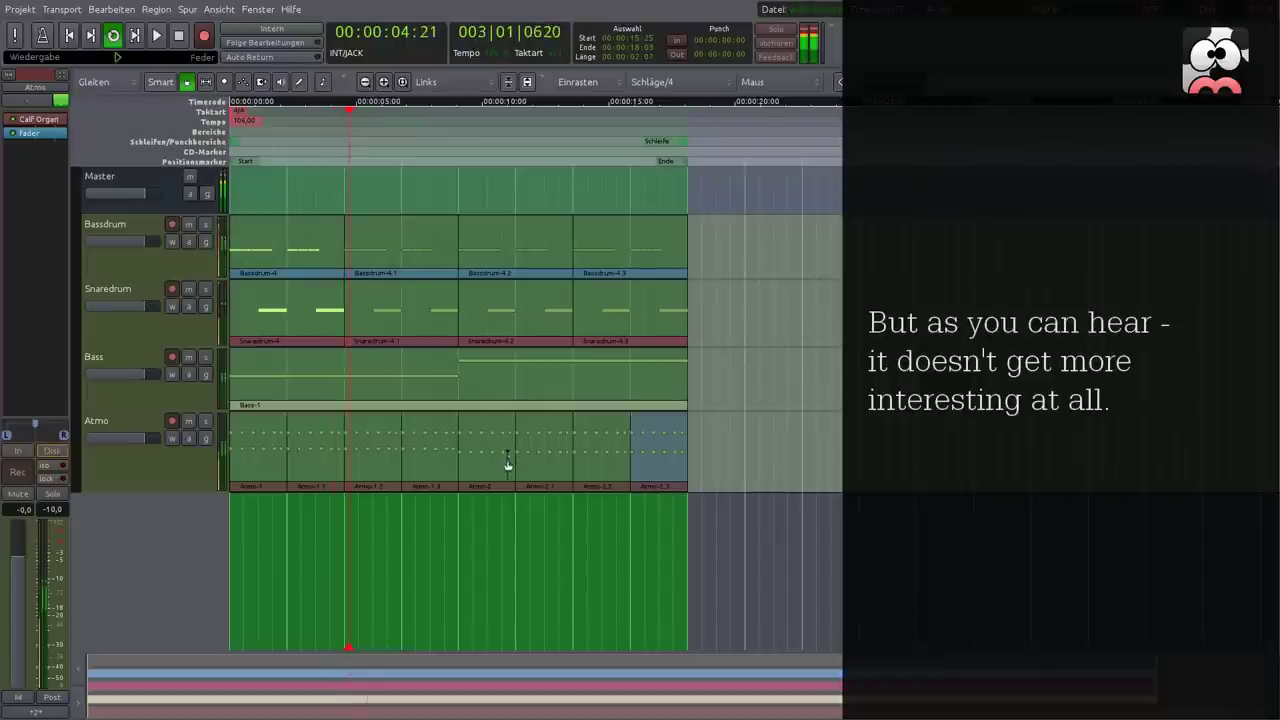
Add a MIDI track named Melo with Calf Monosynth as its instrument.
{"action": "double_click", "coordinate": [256, 516]}
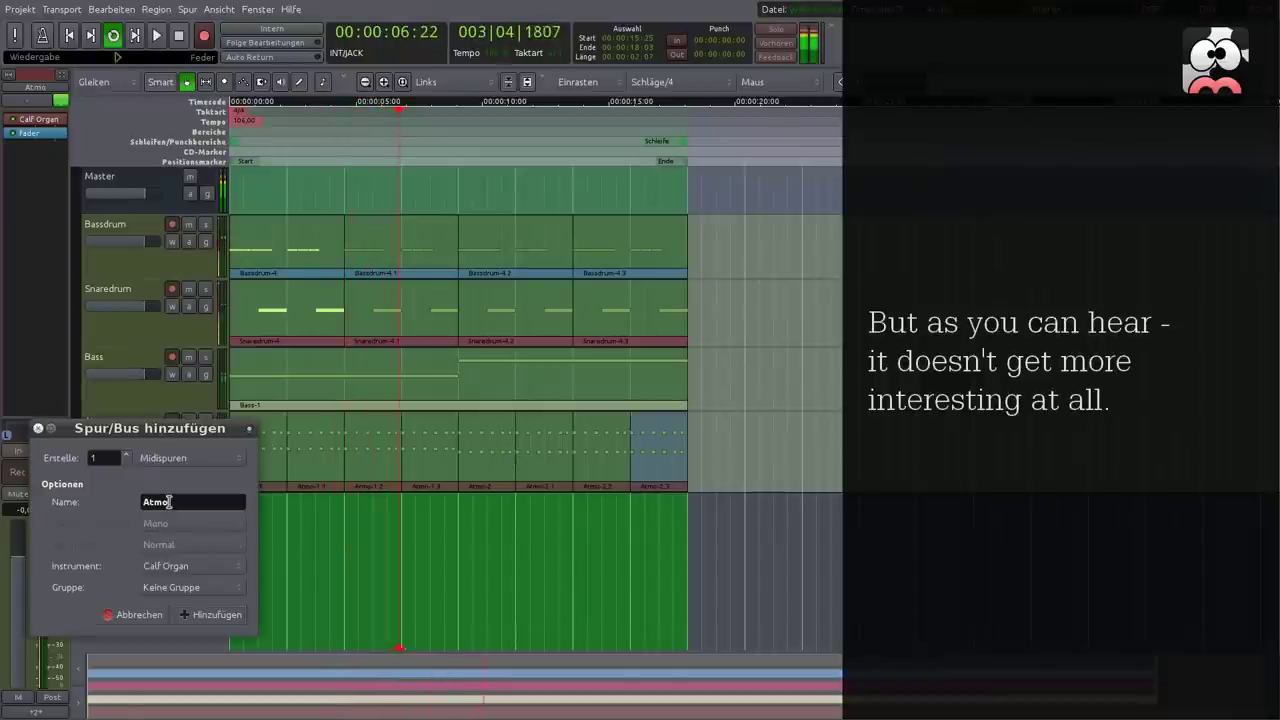
{"action": "type", "text": "Melo"}
{"action": "left_click", "coordinate": [189, 571]}
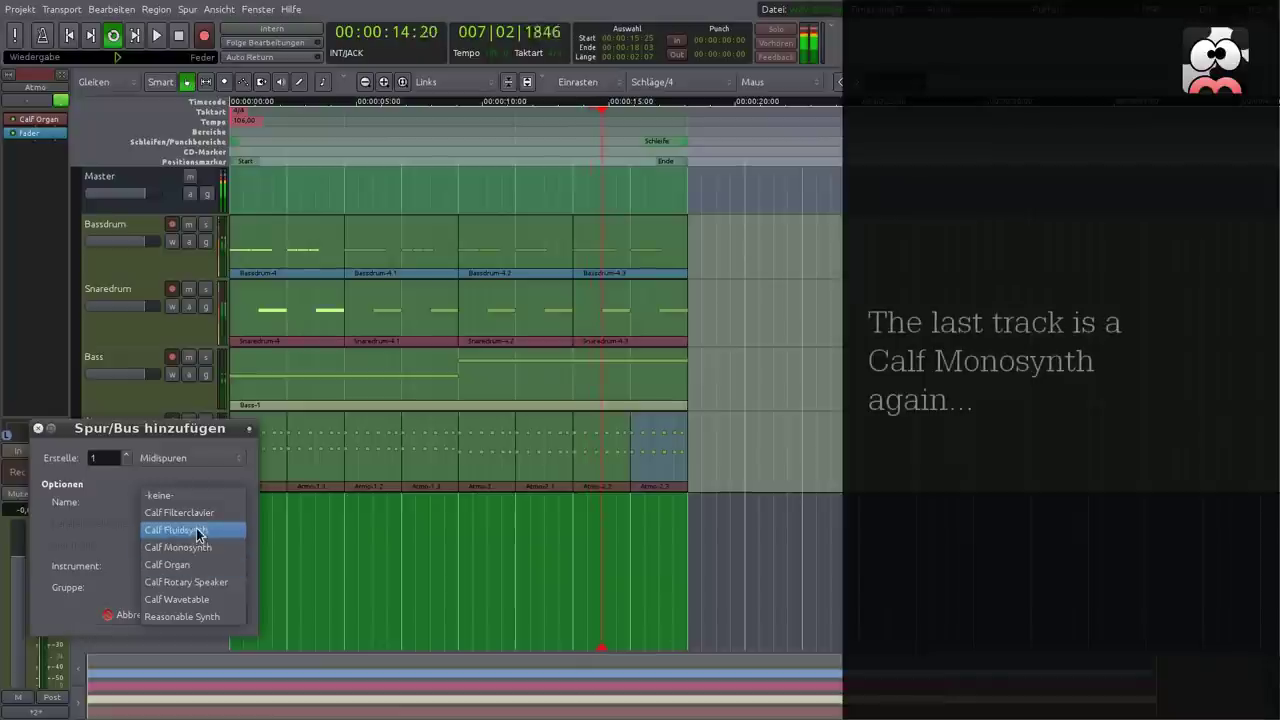
{"action": "left_click", "coordinate": [198, 547]}
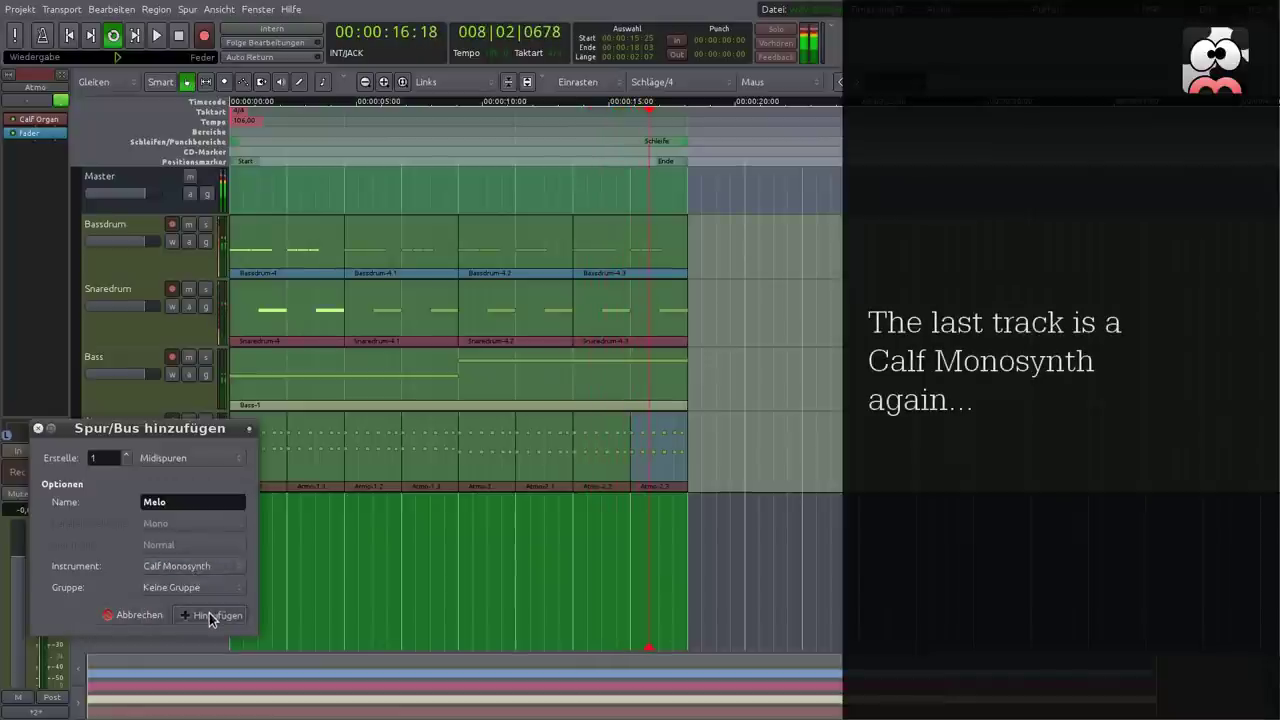
{"action": "left_click", "coordinate": [210, 614]}
Draw a four-bar Melo region with three short descending notes and a low one-bar note, and repeat it from bar 5.
{"action": "left_click_drag", "start_coordinate": [149, 536], "coordinate": [151, 652]}
{"action": "left_click", "coordinate": [243, 510]}
{"action": "key", "text": "d"}
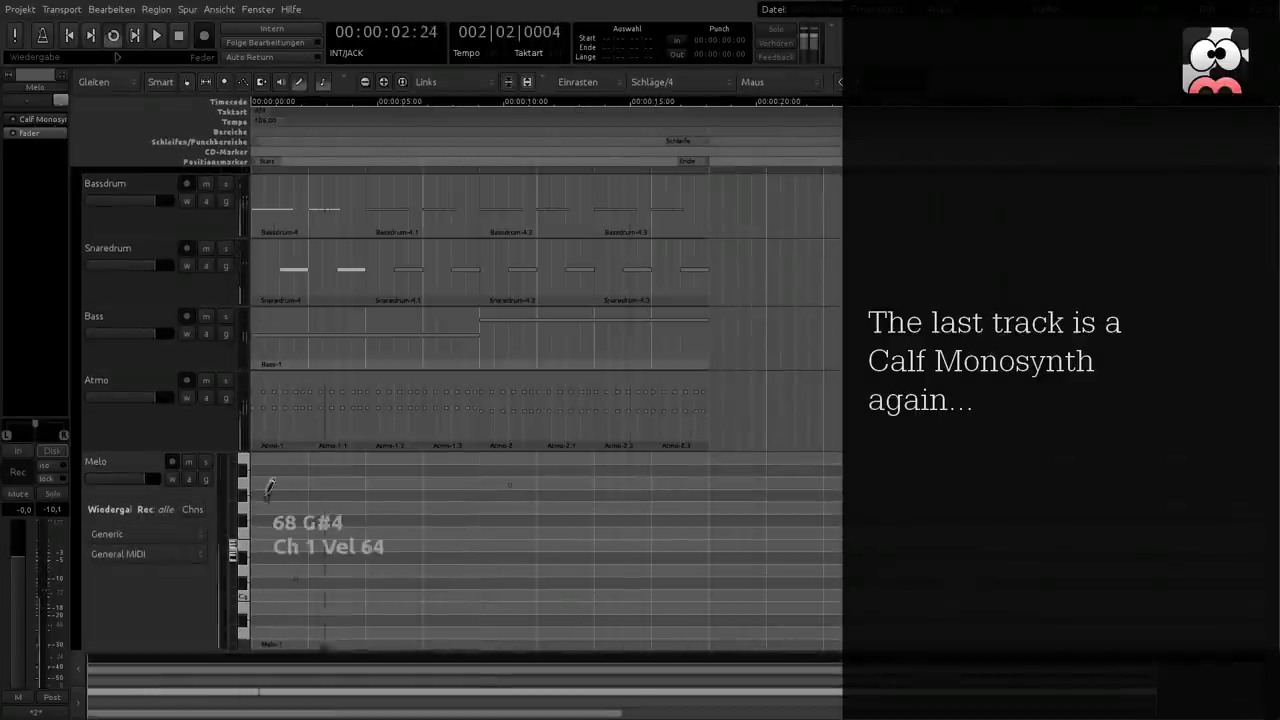
{"action": "left_click", "coordinate": [260, 491]}
{"action": "left_click_drag", "start_coordinate": [253, 495], "coordinate": [272, 495]}
{"action": "mouse_move", "coordinate": [273, 520]}
{"action": "left_mouse_down"}
{"action": "mouse_move", "coordinate": [291, 516]}
{"action": "mouse_move", "coordinate": [308, 545]}
{"action": "mouse_move", "coordinate": [365, 582]}
{"action": "left_mouse_up"}
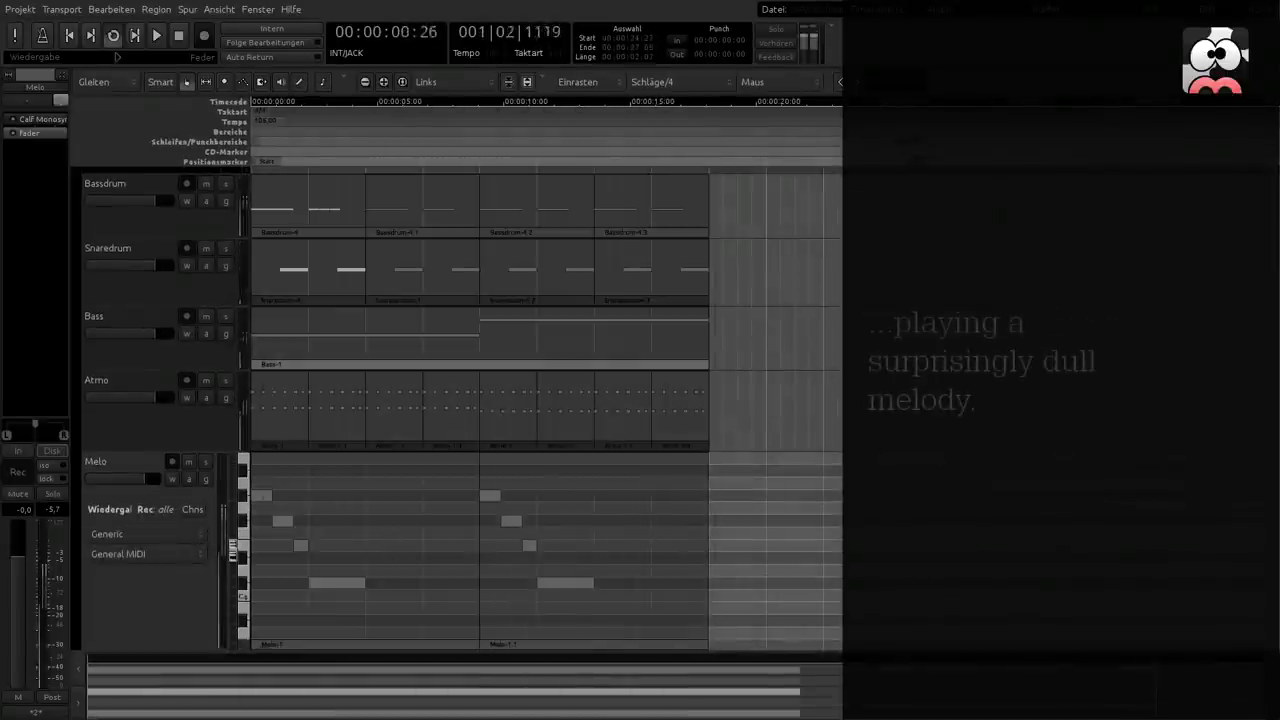
Raise the velocity of both long notes in the Bass region.
{"action": "scroll", "coordinate": [528, 517], "scroll_direction": "down", "scroll_amount": 8}
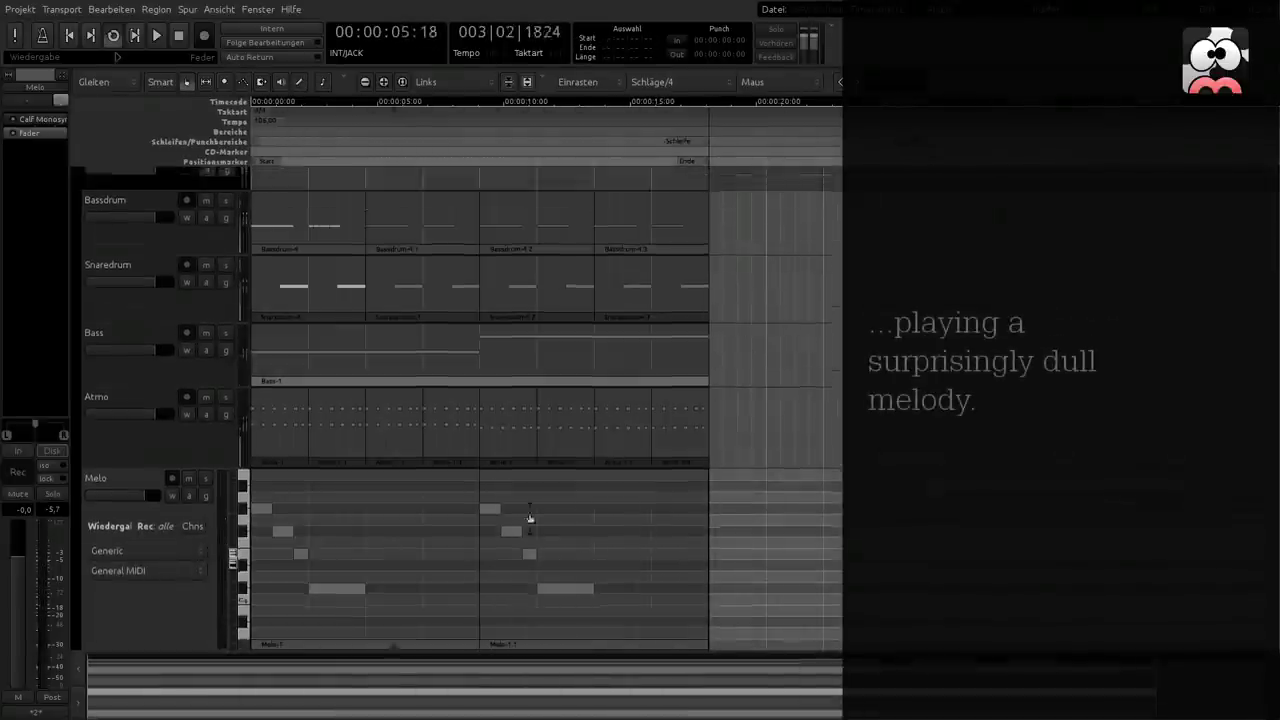
{"action": "key", "text": "e"}
{"action": "left_click", "coordinate": [302, 379]}
{"action": "scroll", "coordinate": [302, 379], "scroll_direction": "up", "scroll_amount": 6}
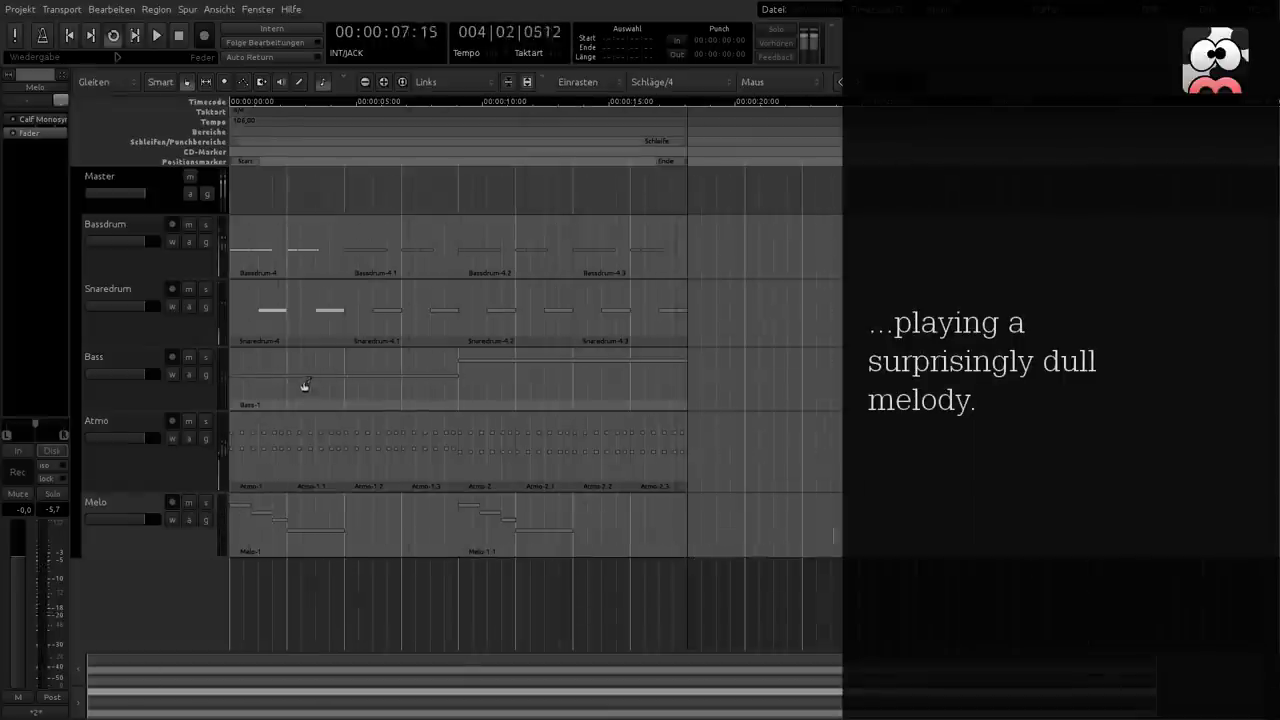
{"action": "left_click", "coordinate": [476, 362]}
{"action": "scroll", "coordinate": [483, 379], "scroll_direction": "up", "scroll_amount": 6}
Raise the velocity of the notes in the bar 5 Atmo region and in the second Melo region.
{"action": "left_click", "coordinate": [484, 455]}
{"action": "scroll", "coordinate": [488, 473], "scroll_direction": "up", "scroll_amount": 2}
{"action": "scroll", "coordinate": [469, 469], "scroll_direction": "up", "scroll_amount": 4}
{"action": "scroll", "coordinate": [460, 465], "scroll_direction": "down", "scroll_amount": 4}
{"action": "scroll", "coordinate": [491, 435], "scroll_direction": "up", "scroll_amount": 6}
{"action": "left_click", "coordinate": [483, 360]}
Delete the surplus Atmo regions beyond bar 8 and return the session end marker to the end of bar 8.
{"action": "left_click", "coordinate": [738, 455]}
{"action": "left_click", "coordinate": [809, 454]}
{"action": "key", "text": "e"}
{"action": "left_click", "coordinate": [766, 452]}
{"action": "left_click", "coordinate": [826, 452], "text": "shift"}
{"action": "key", "text": "Delete"}
{"action": "left_click_drag", "start_coordinate": [850, 161], "coordinate": [671, 197]}
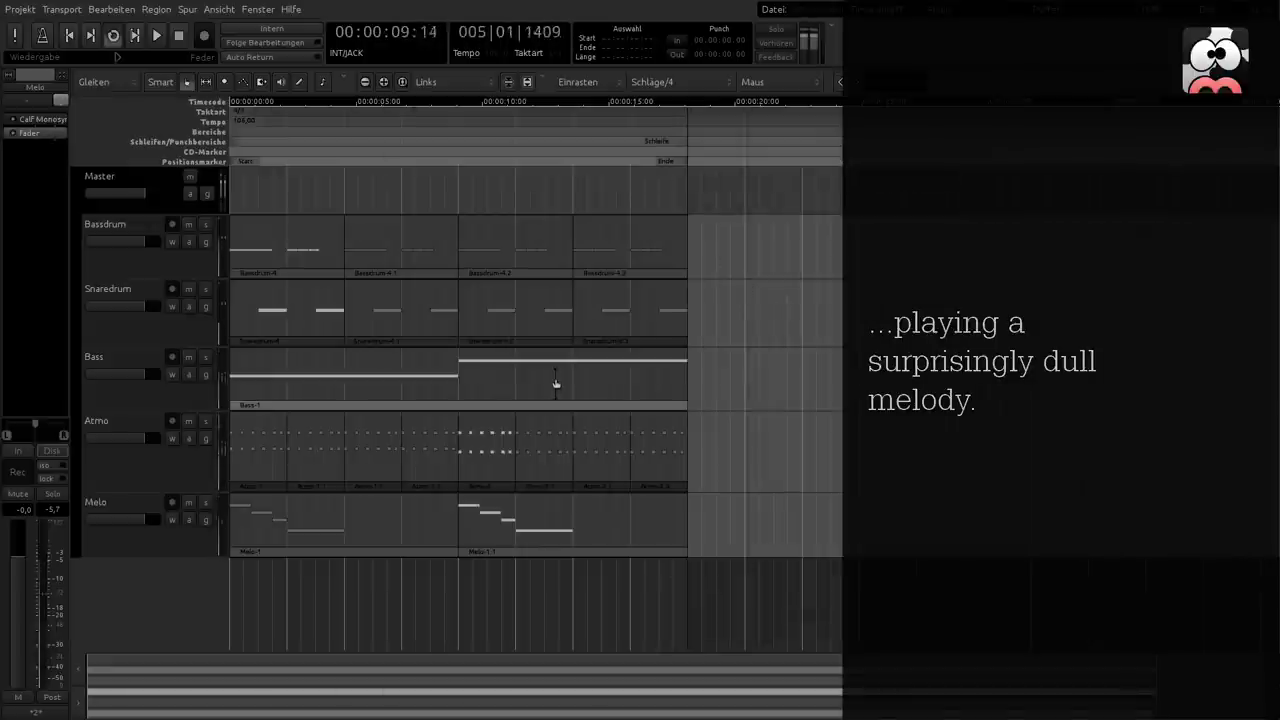
{"action": "left_click", "coordinate": [280, 520]}
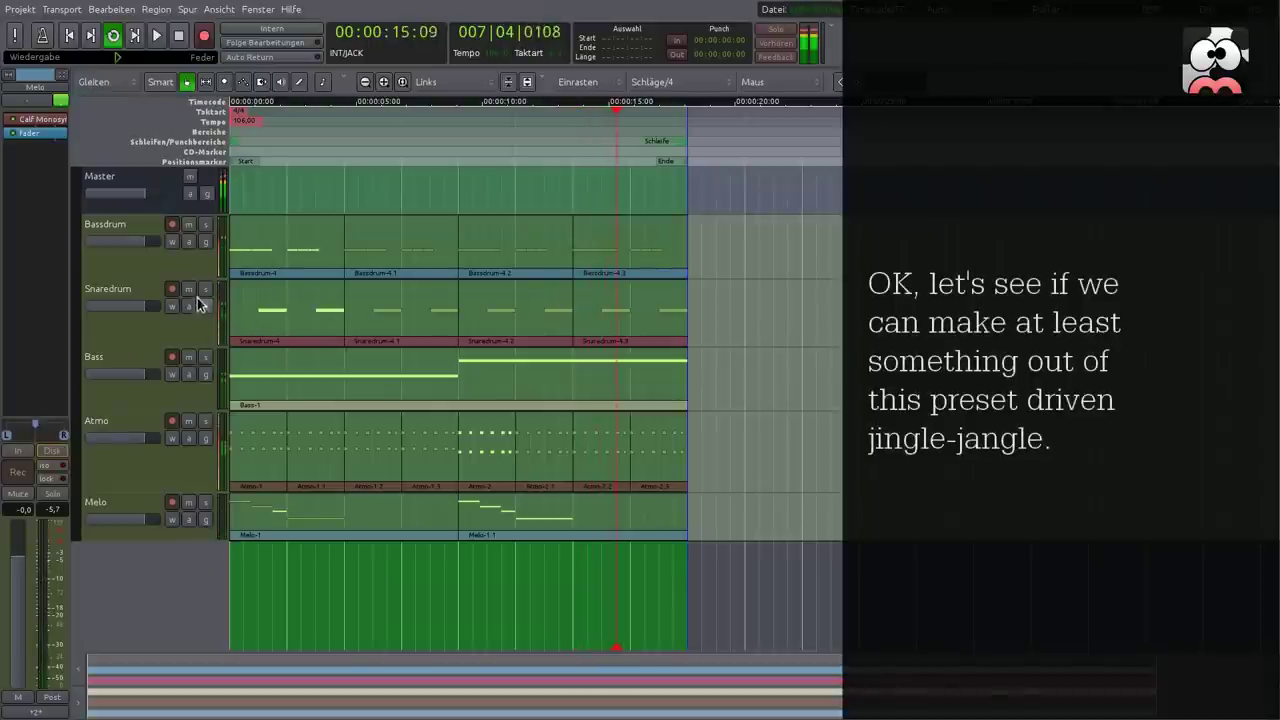
Mute the Snaredrum, Bass, Atmo and Melo tracks and set the Bassdrum track's Calf Fluidsynth volume to 0.0 dB.
{"action": "left_click", "coordinate": [189, 422]}
{"action": "left_click", "coordinate": [188, 503]}
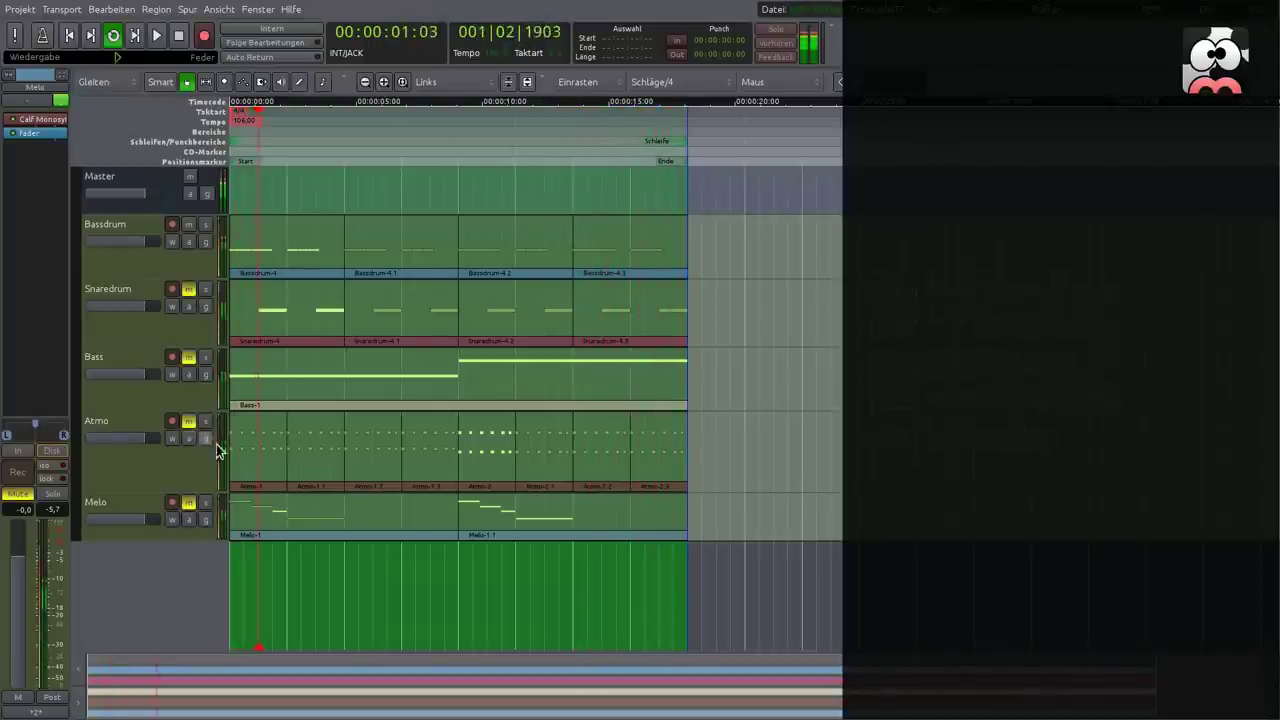
{"action": "left_click", "coordinate": [128, 268]}
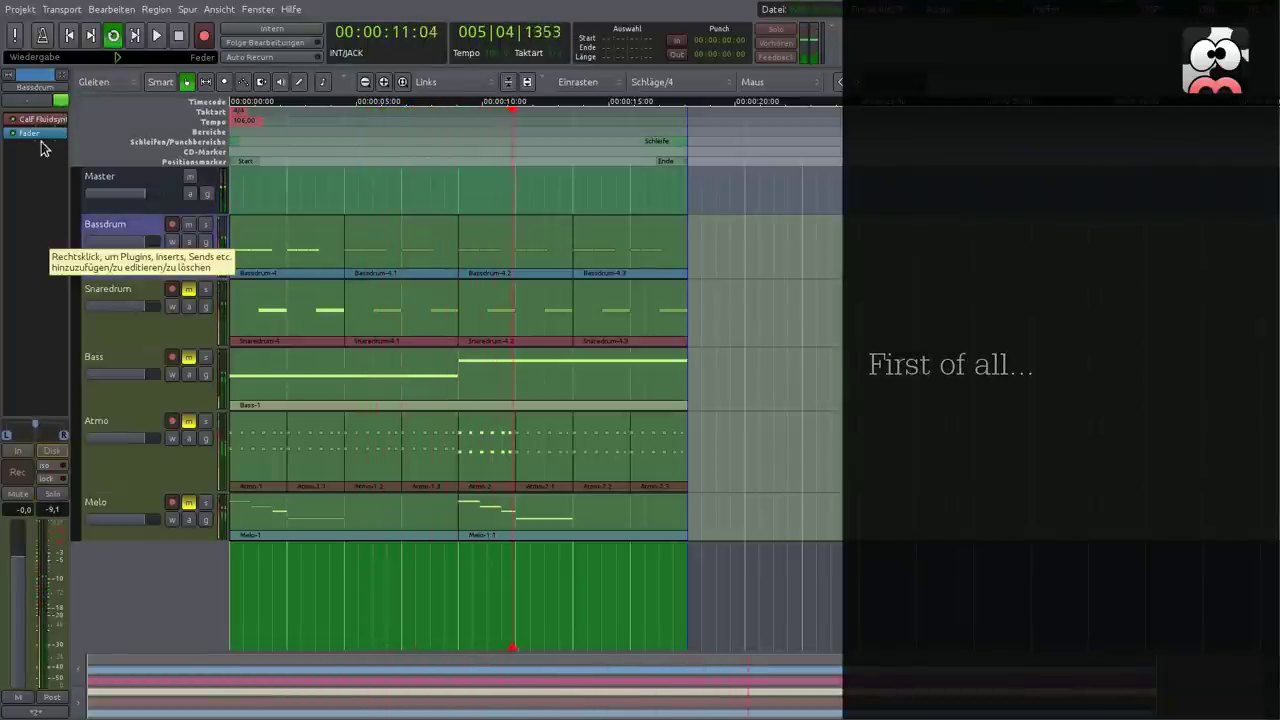
{"action": "double_click", "coordinate": [42, 121]}
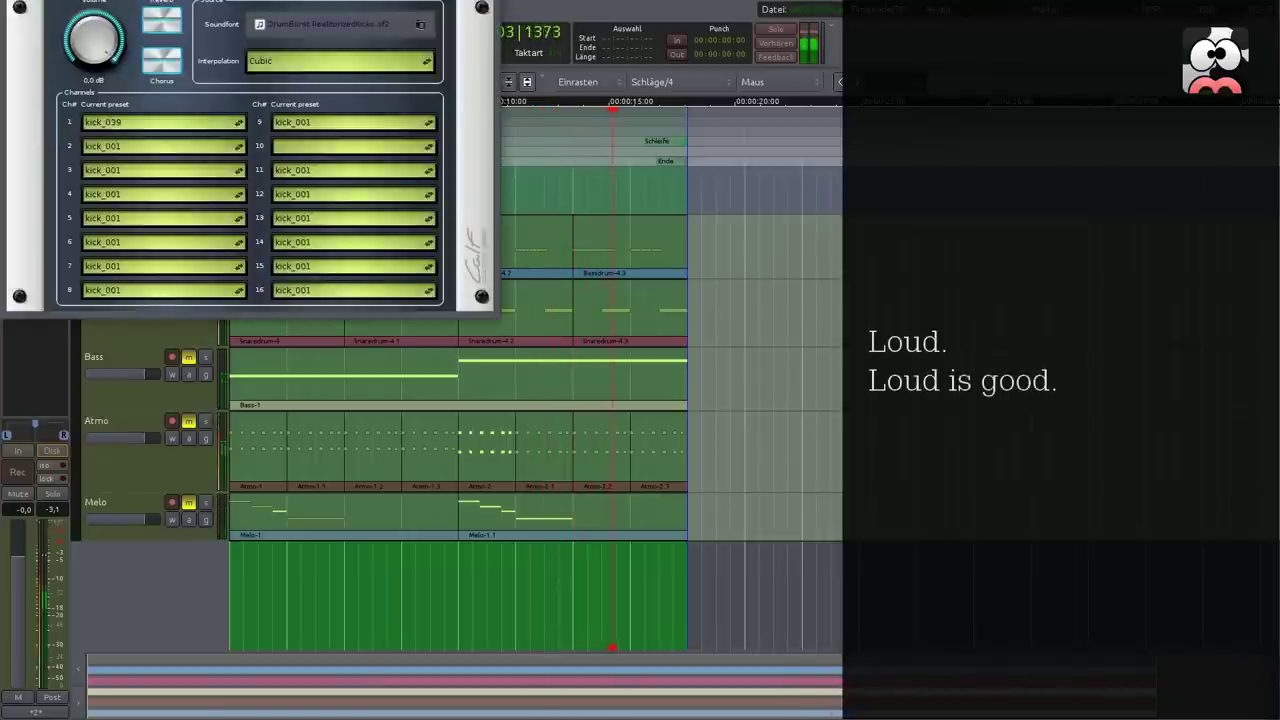
{"action": "left_click", "coordinate": [14, 2]}
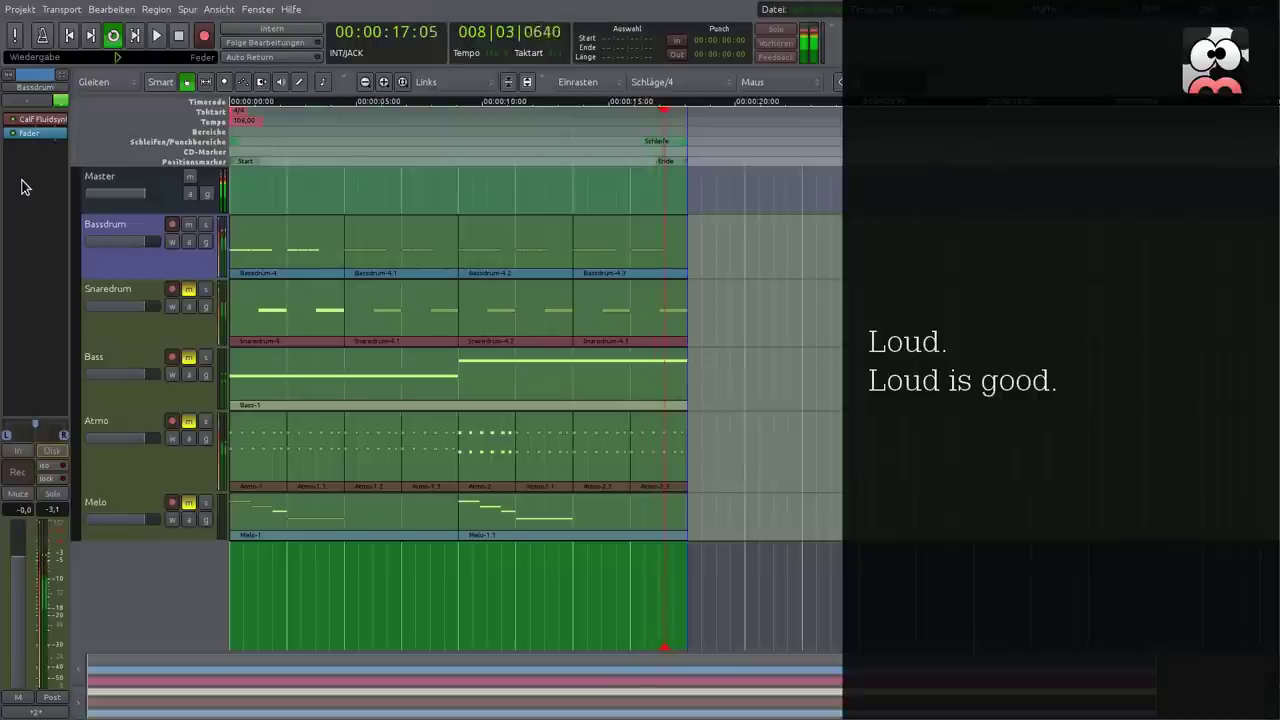
Insert Calf Crusher on the Bassdrum track and place it between Calf Fluidsynth and the fader.
{"action": "right_click", "coordinate": [25, 187]}
{"action": "mouse_move", "coordinate": [230, 187]}
{"action": "mouse_move", "coordinate": [290, 187]}
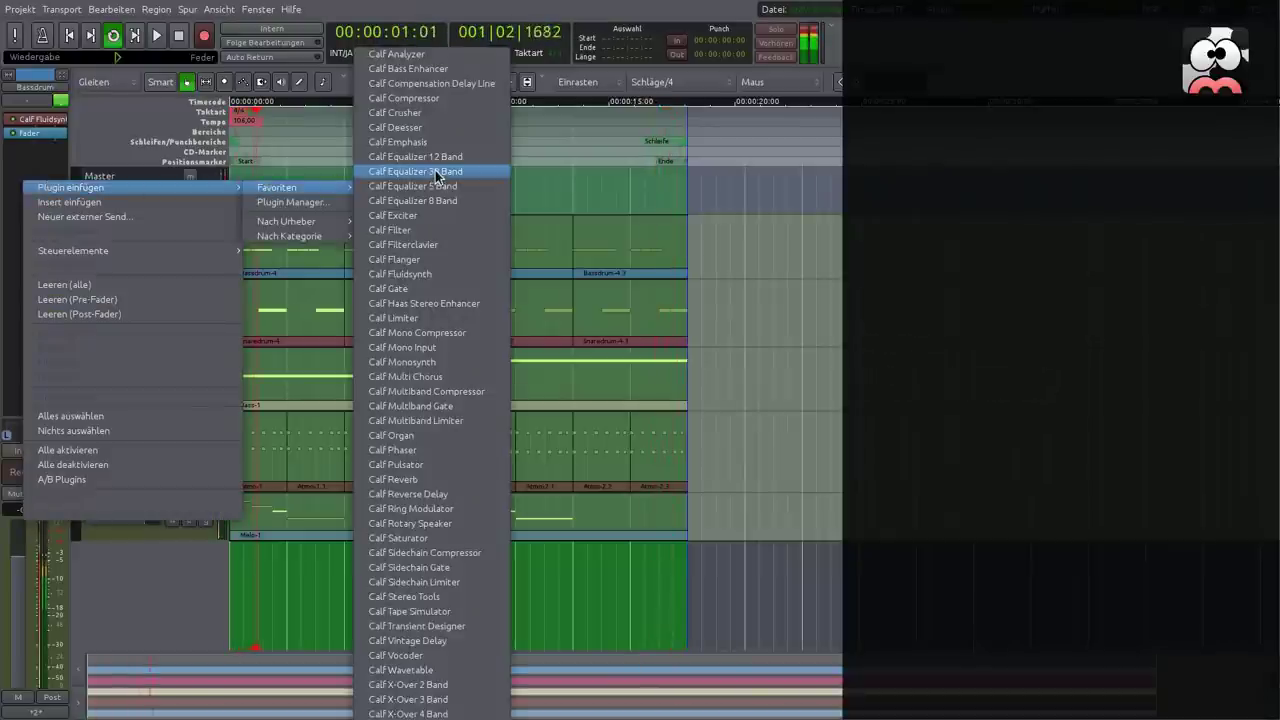
{"action": "left_click", "coordinate": [395, 112]}
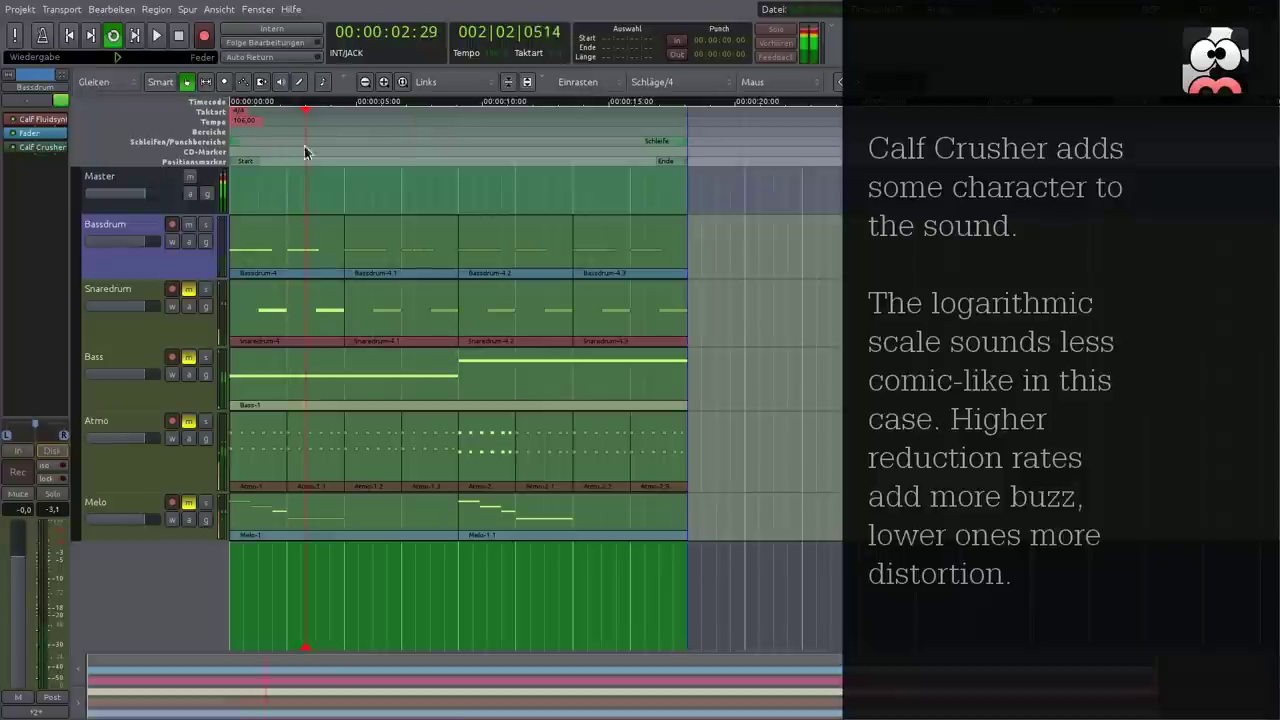
{"action": "left_click_drag", "start_coordinate": [38, 149], "coordinate": [38, 136]}
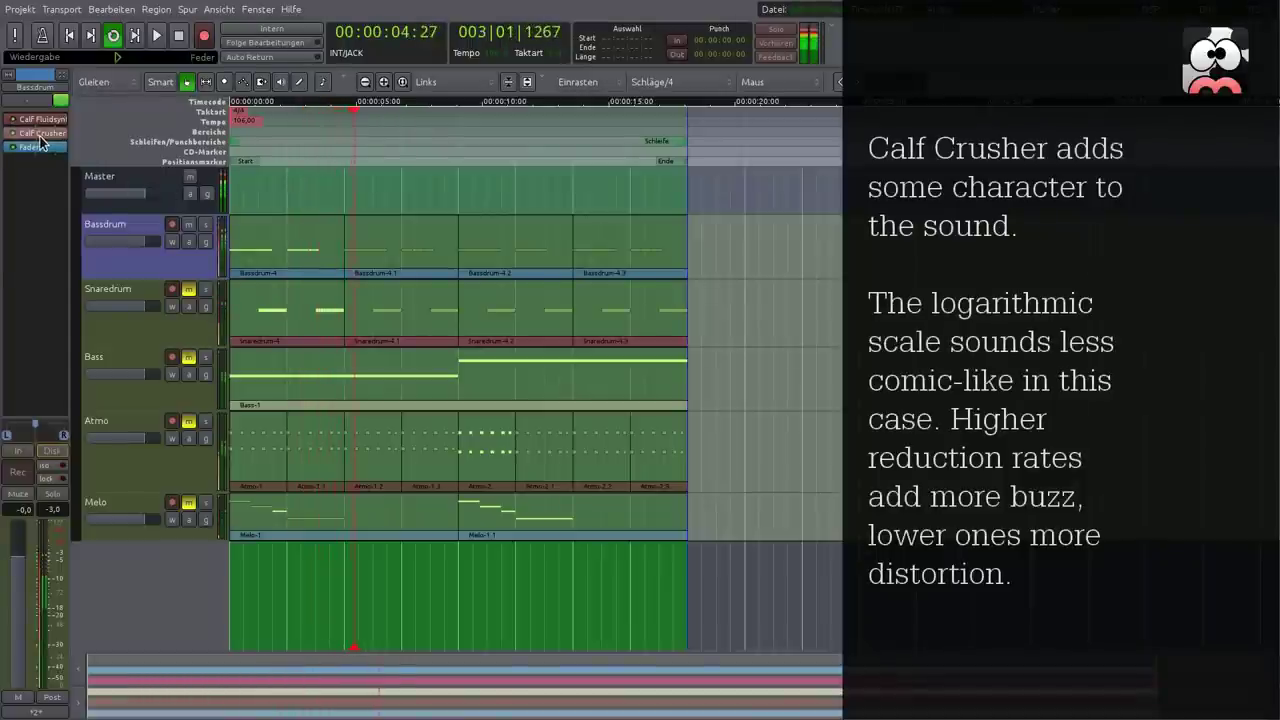
Enable the Logarithmic shape in the Bassdrum's Calf Crusher and set its bit reduction to about 9.1.
{"action": "double_click", "coordinate": [40, 134]}
{"action": "left_click", "coordinate": [536, 170]}
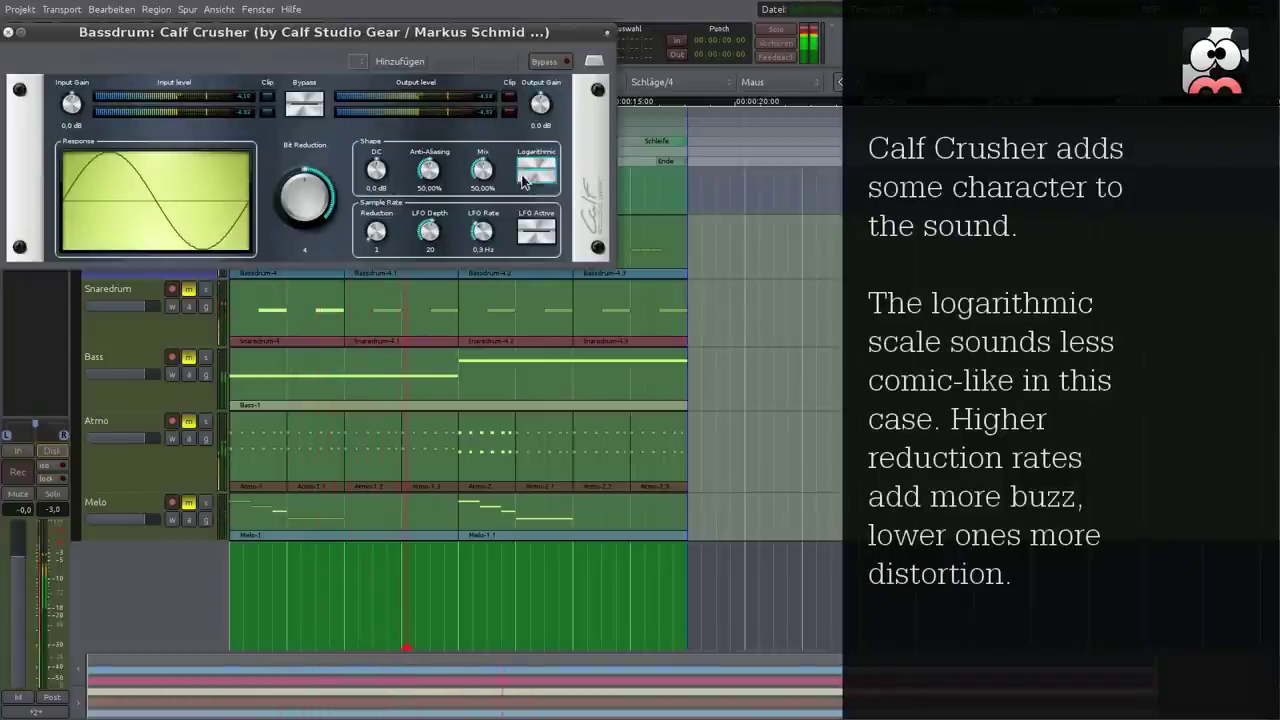
{"action": "left_click_drag", "start_coordinate": [294, 188], "coordinate": [291, 192]}
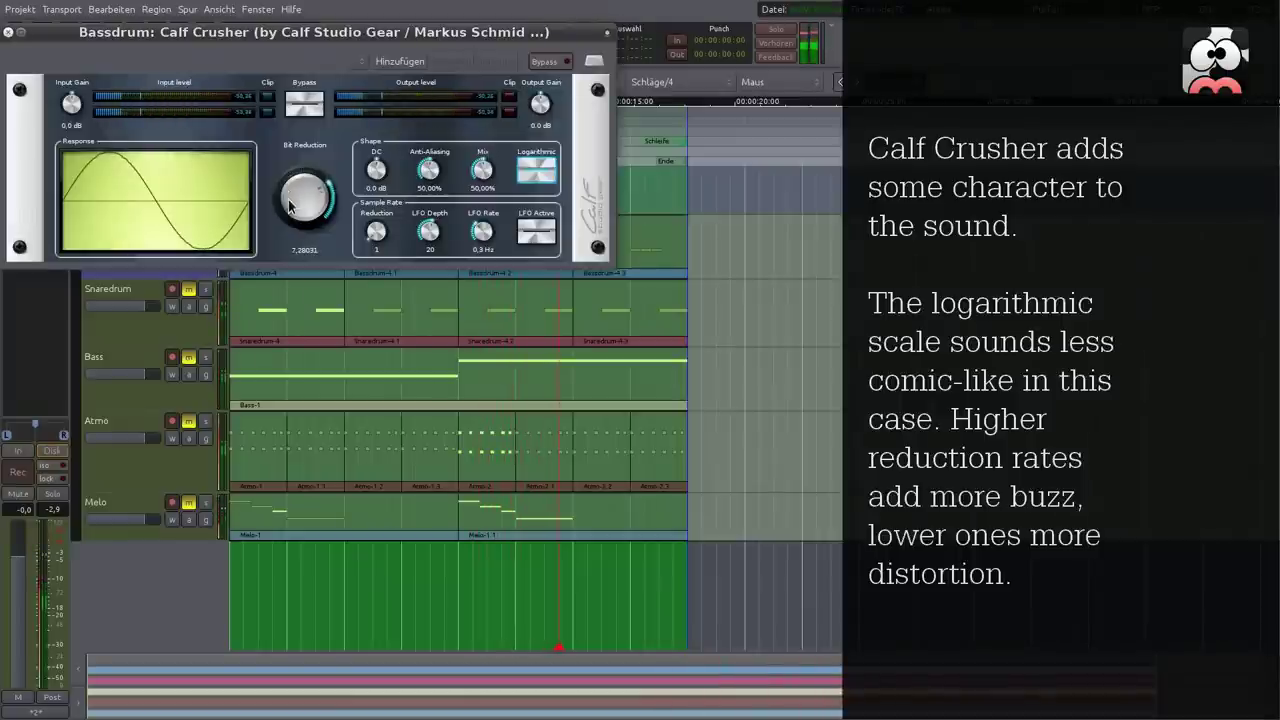
{"action": "left_click_drag", "start_coordinate": [289, 206], "coordinate": [289, 188]}
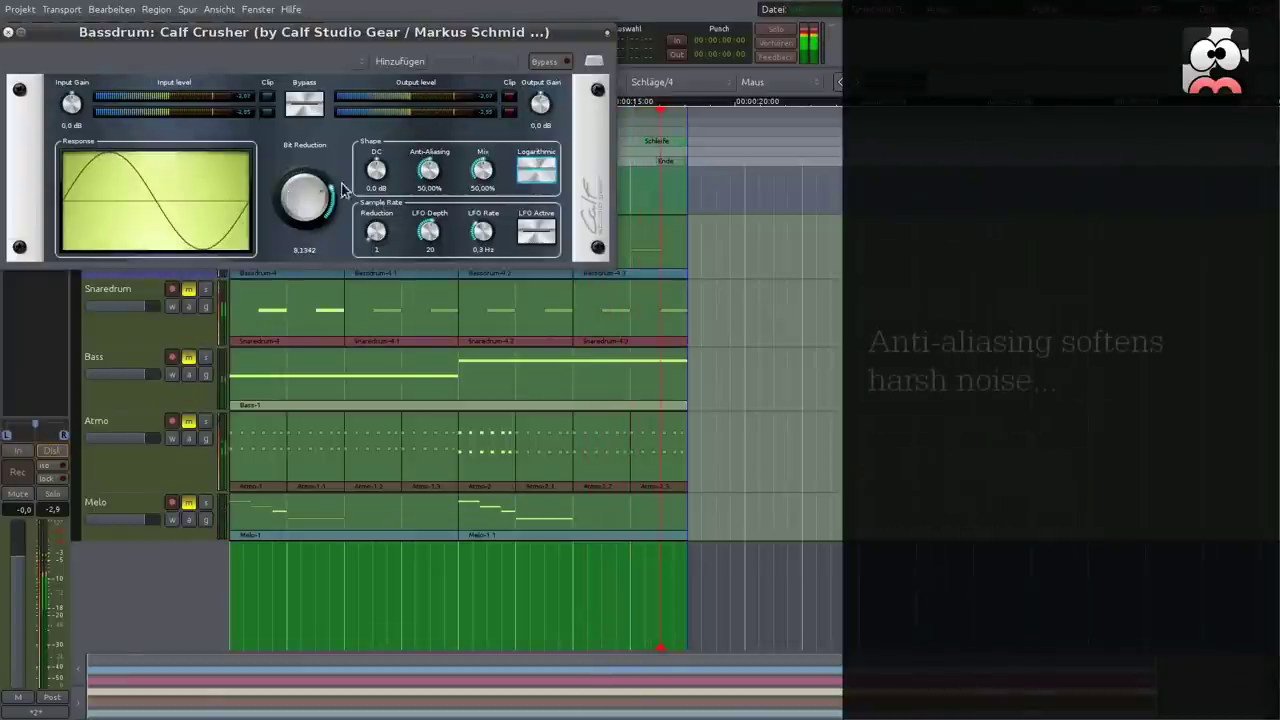
Set the Calf Crusher's anti-aliasing to 51.20 %, bit reduction to about 7.04 and mix to 43.60 %, and close its window.
{"action": "left_click_drag", "start_coordinate": [422, 165], "coordinate": [420, 128]}
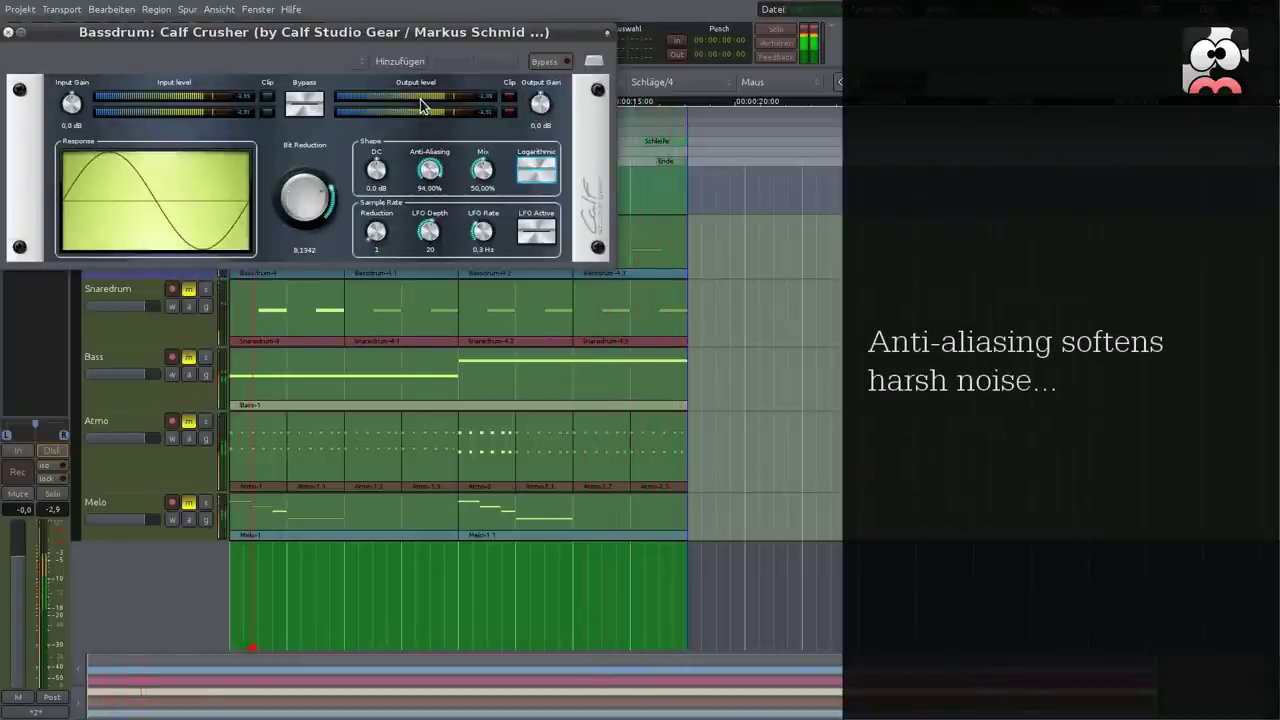
{"action": "mouse_move", "coordinate": [307, 212]}
{"action": "left_mouse_down"}
{"action": "mouse_move", "coordinate": [298, 228]}
{"action": "mouse_move", "coordinate": [295, 212]}
{"action": "left_mouse_up"}
{"action": "left_click", "coordinate": [529, 172]}
{"action": "left_click_drag", "start_coordinate": [429, 210], "coordinate": [429, 250]}
{"action": "left_click_drag", "start_coordinate": [305, 221], "coordinate": [302, 207]}
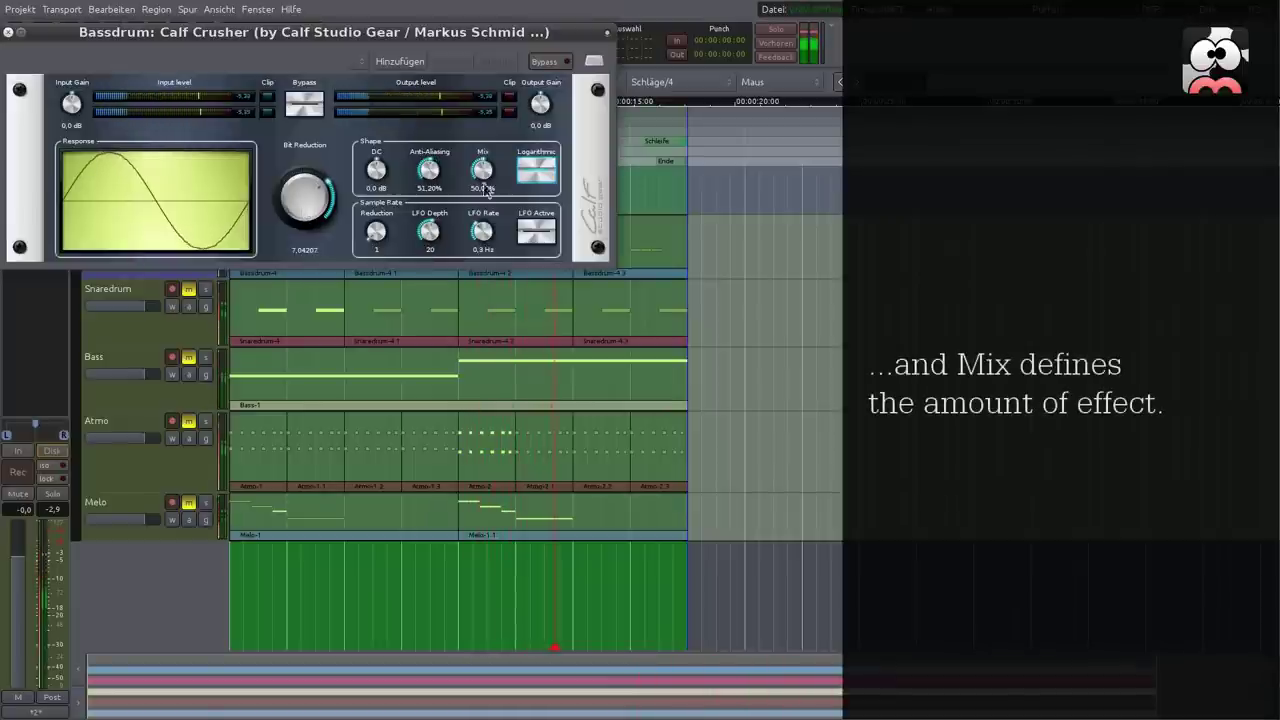
{"action": "left_click_drag", "start_coordinate": [479, 166], "coordinate": [478, 170]}
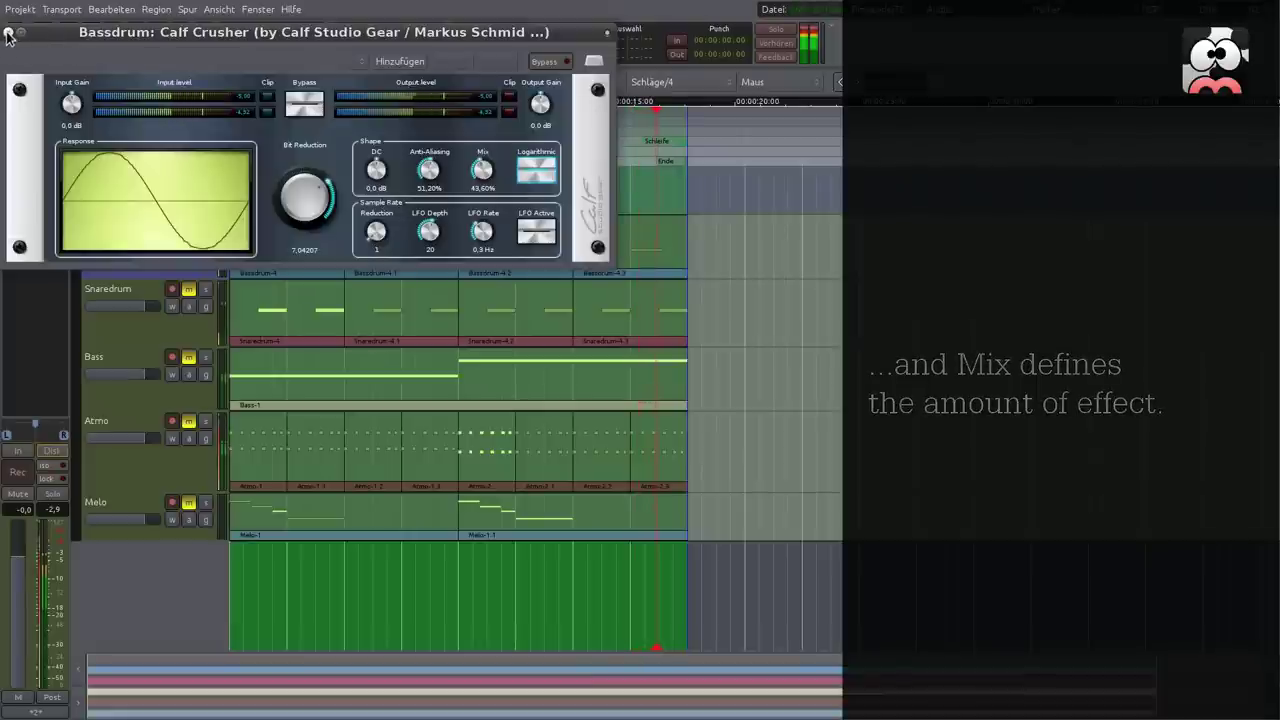
{"action": "left_click", "coordinate": [8, 32]}
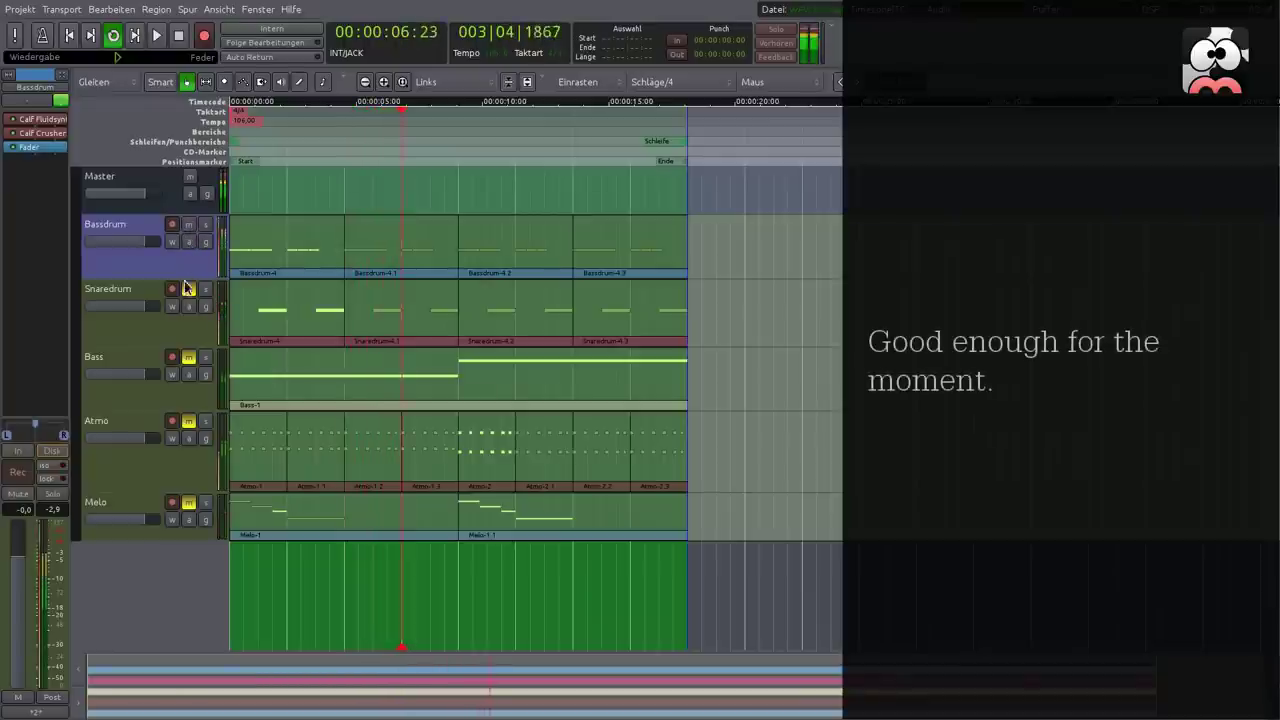
Unmute the Snaredrum track and select it to show its plugin strip.
{"action": "left_click", "coordinate": [155, 336]}
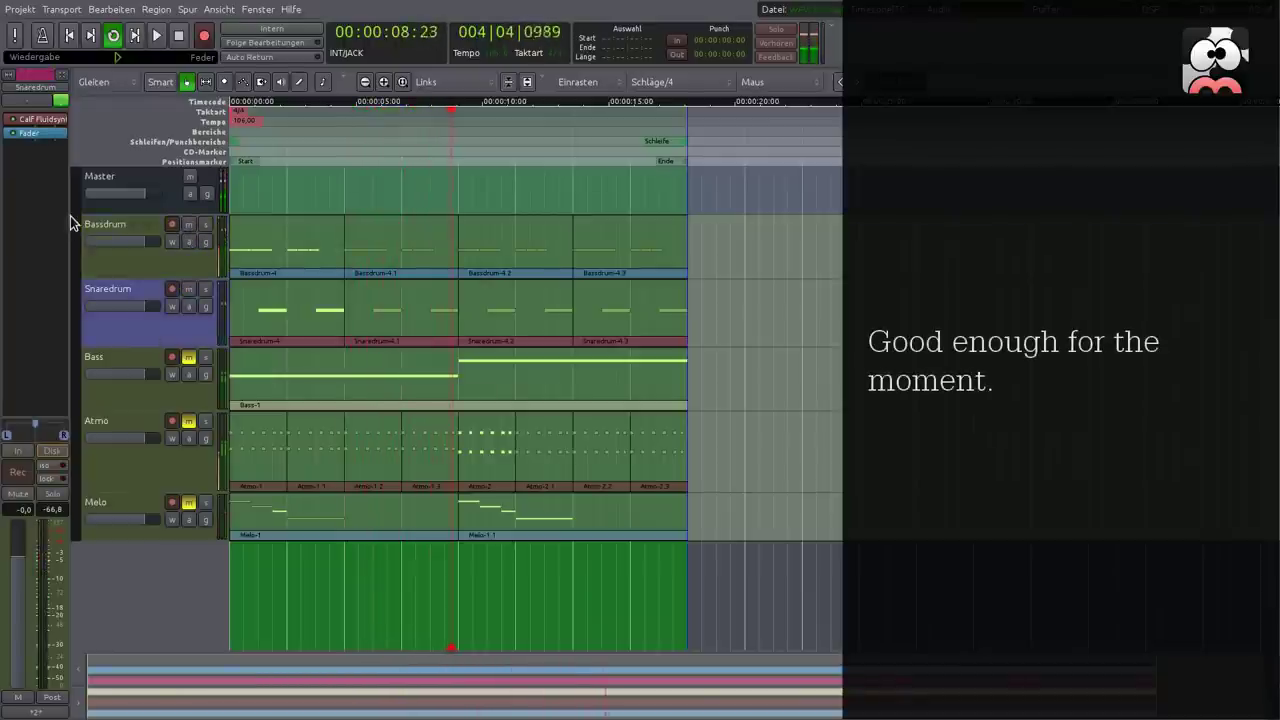
{"action": "left_click", "coordinate": [125, 262]}
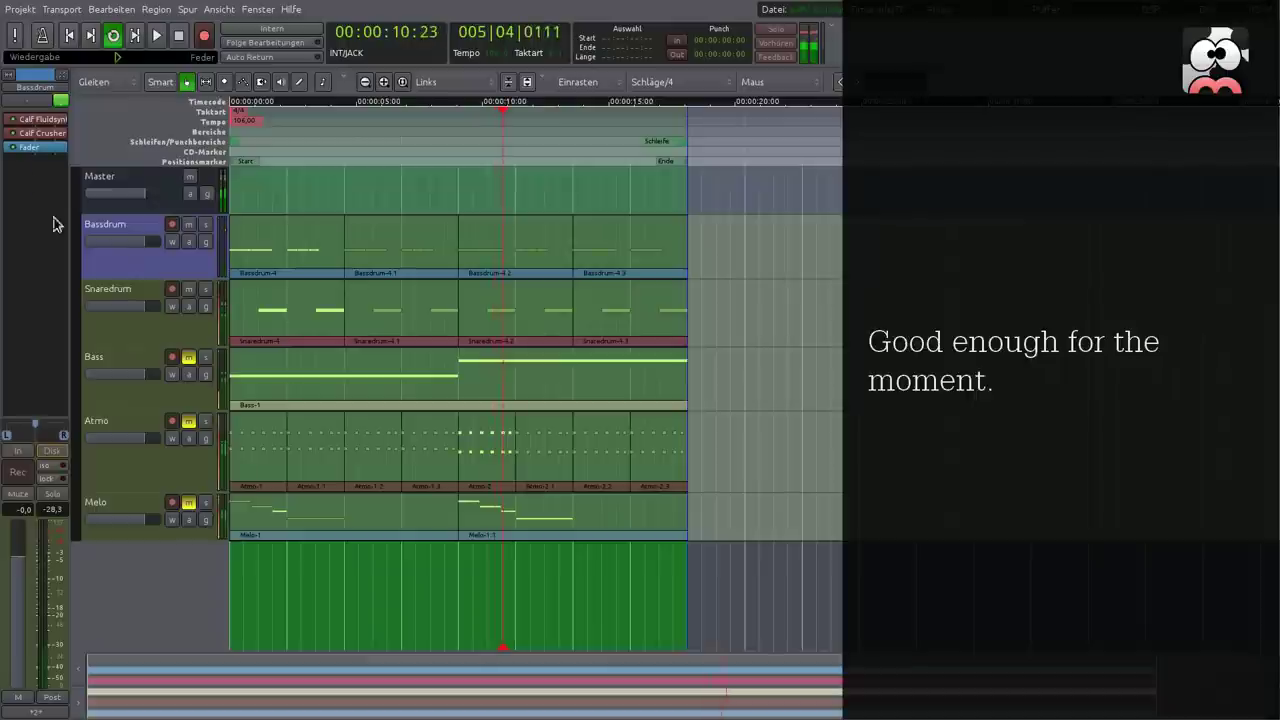
{"action": "left_click", "coordinate": [131, 330]}
Try to insert Calf Transient Designer ahead of Calf Fluidsynth on the Snaredrum track.
{"action": "right_click", "coordinate": [40, 119]}
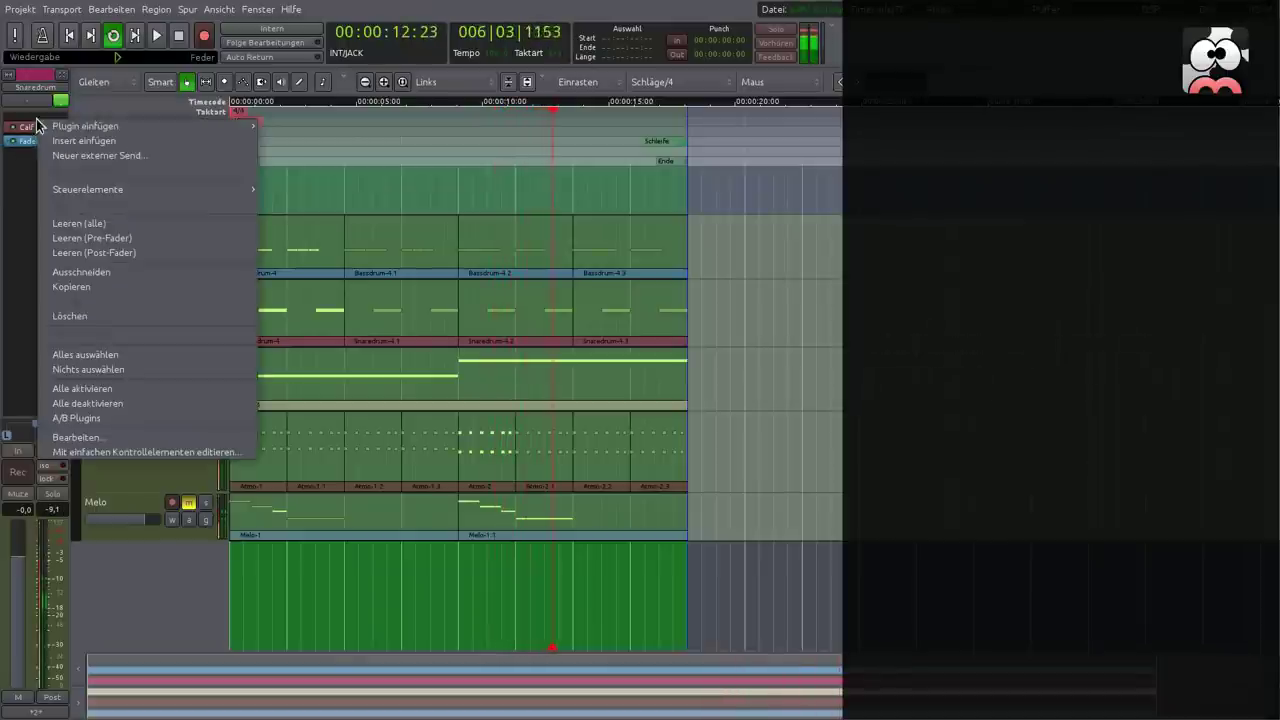
{"action": "mouse_move", "coordinate": [100, 126]}
{"action": "mouse_move", "coordinate": [313, 133]}
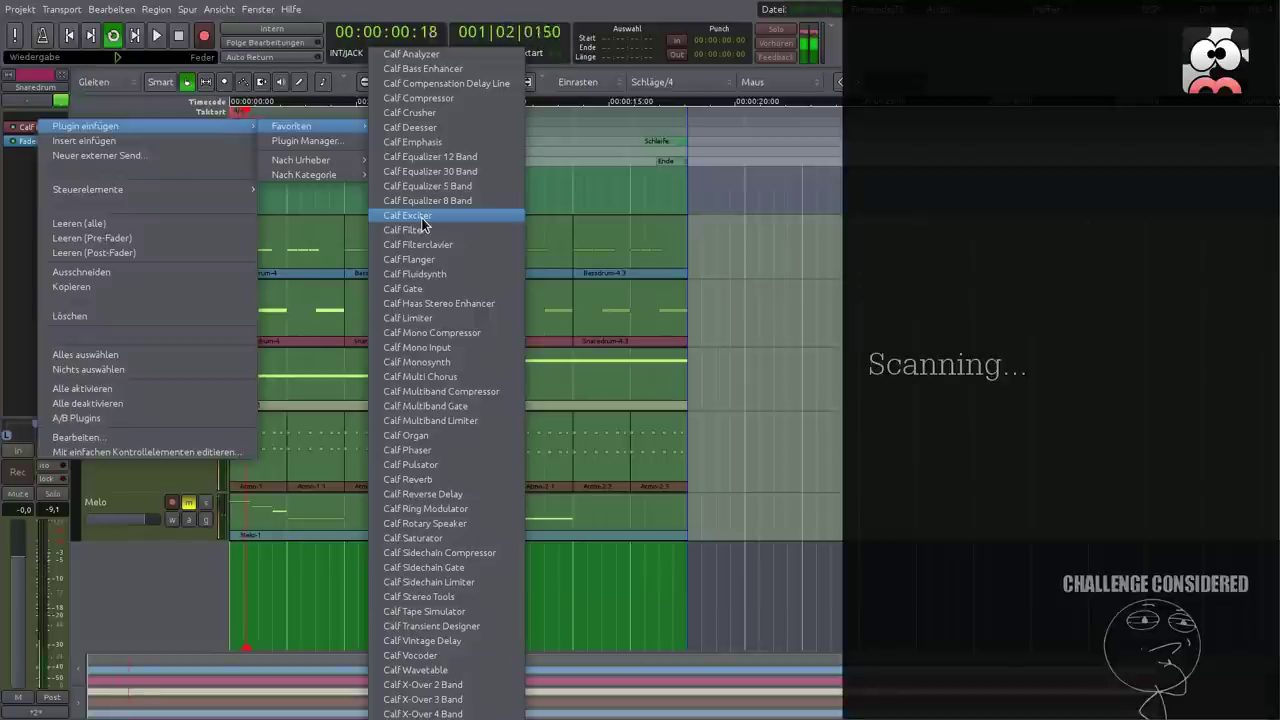
{"action": "left_click", "coordinate": [450, 625]}
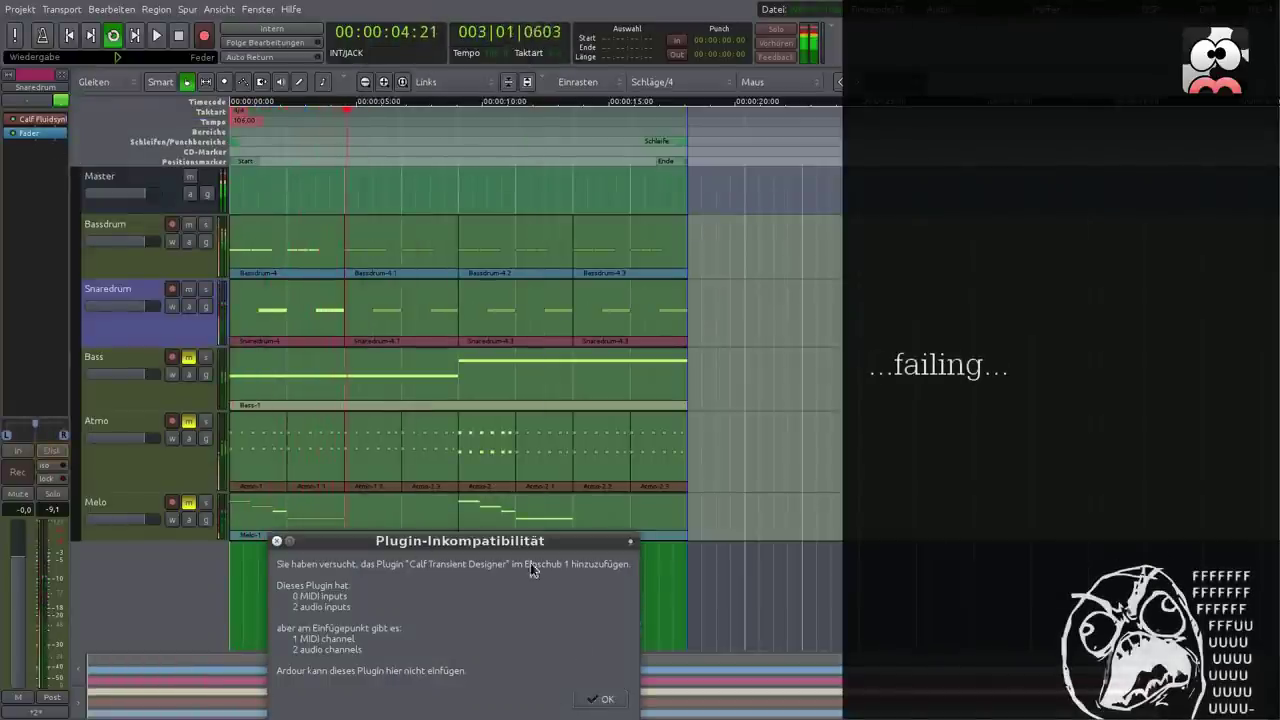
{"action": "left_click_drag", "start_coordinate": [441, 540], "coordinate": [436, 264]}
{"action": "left_click", "coordinate": [596, 423]}
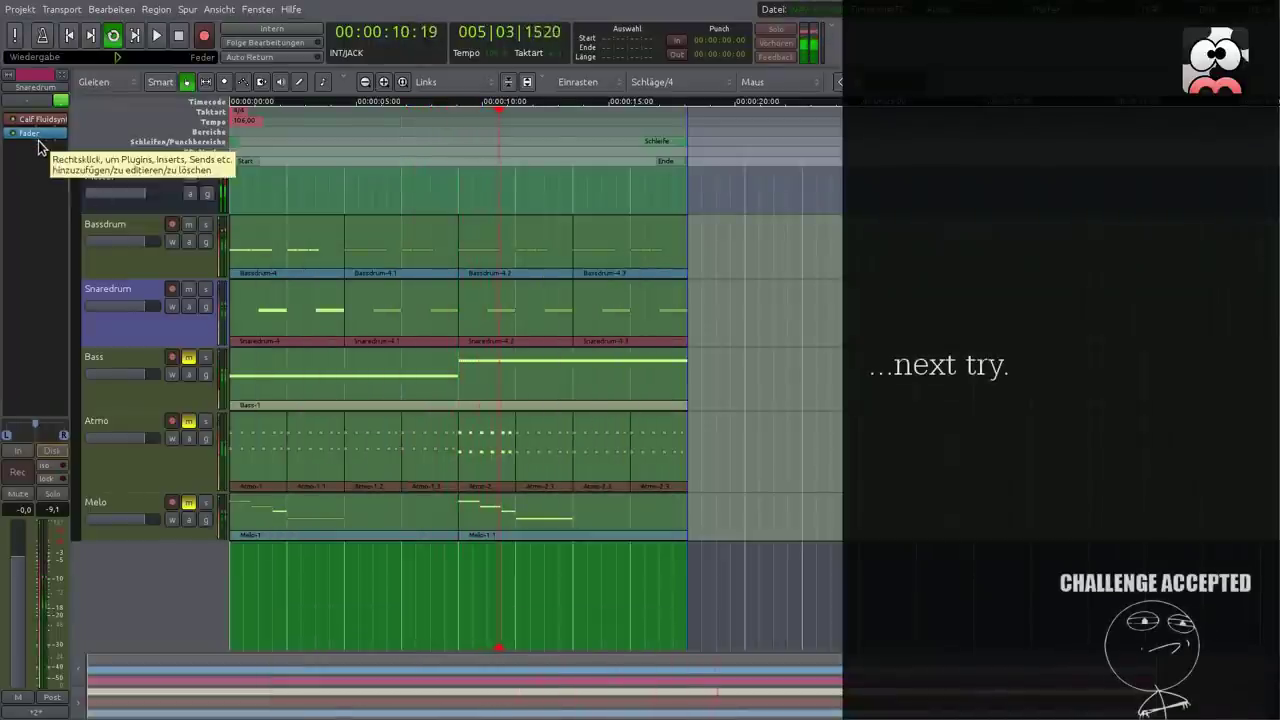
Insert Calf Transient Designer between Calf Fluidsynth and the fader on the Snaredrum track and open its window.
{"action": "right_click", "coordinate": [40, 123]}
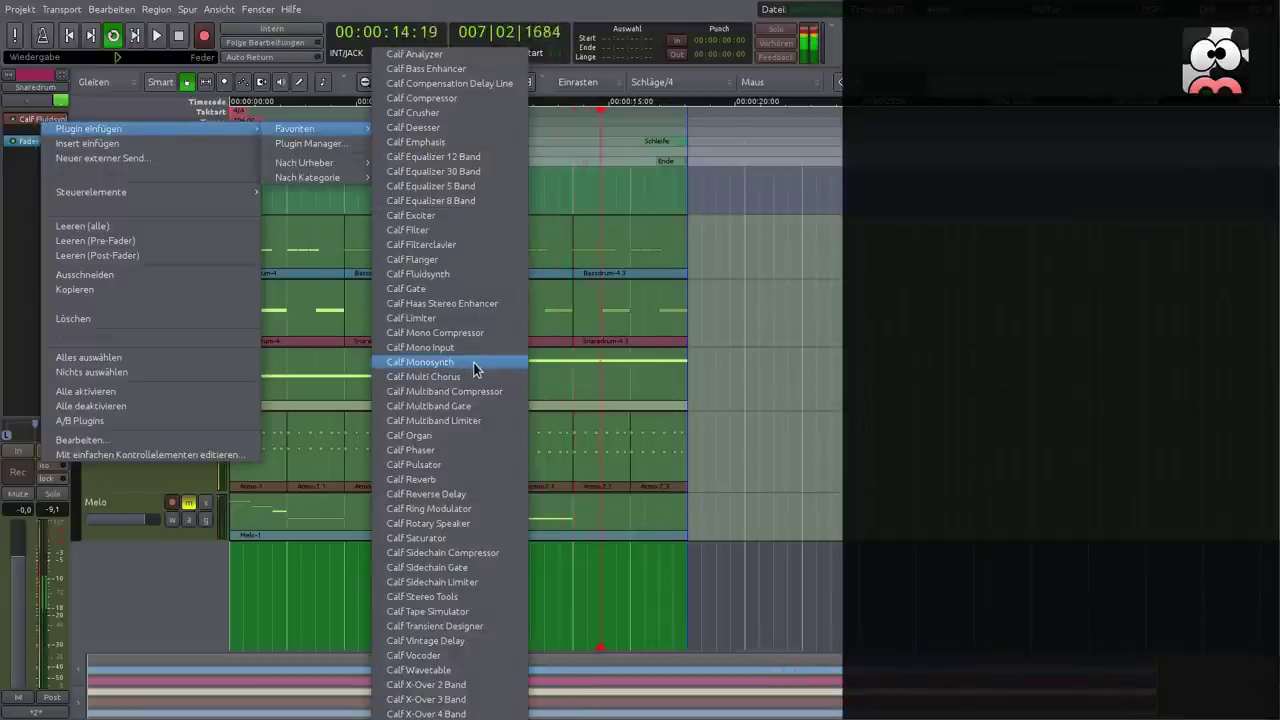
{"action": "left_click", "coordinate": [467, 628]}
{"action": "double_click", "coordinate": [46, 137]}
{"action": "left_click_drag", "start_coordinate": [287, 22], "coordinate": [461, 218]}
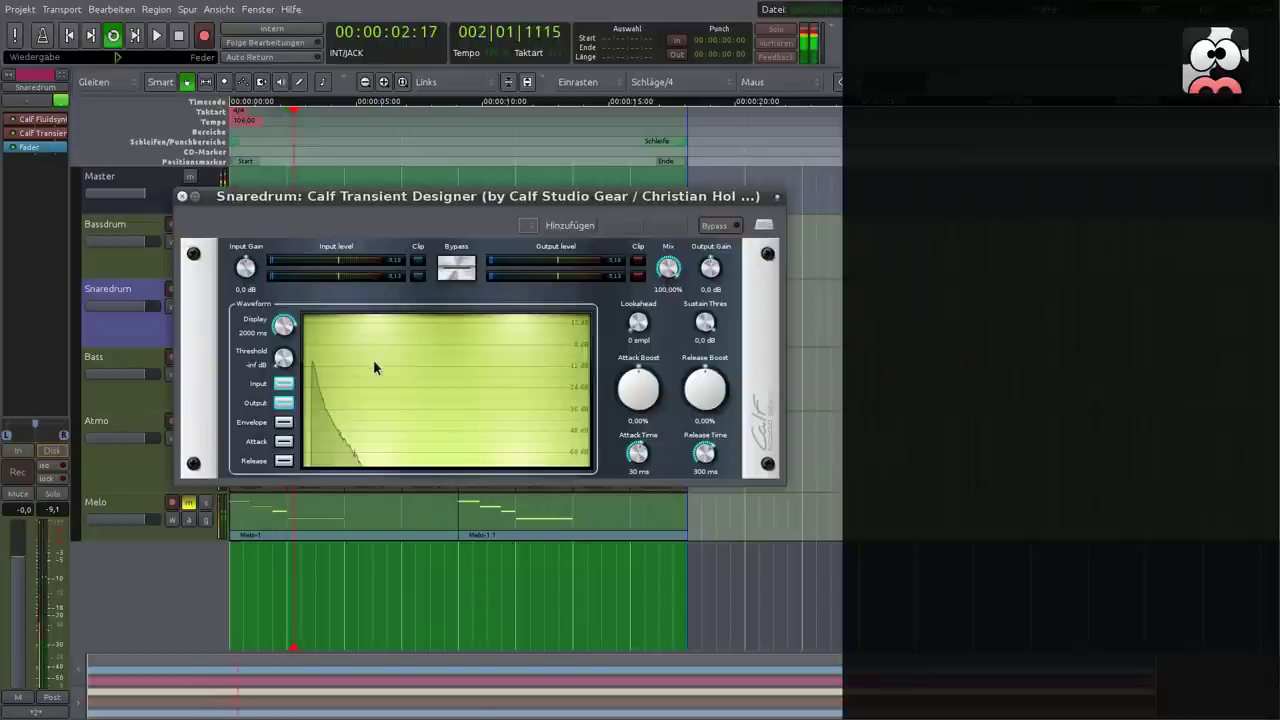
Lower the Transient Designer's waveform display range to about 629 ms.
{"action": "left_click_drag", "start_coordinate": [284, 323], "coordinate": [283, 328]}
{"action": "scroll", "coordinate": [283, 328], "scroll_direction": "down", "scroll_amount": 5}
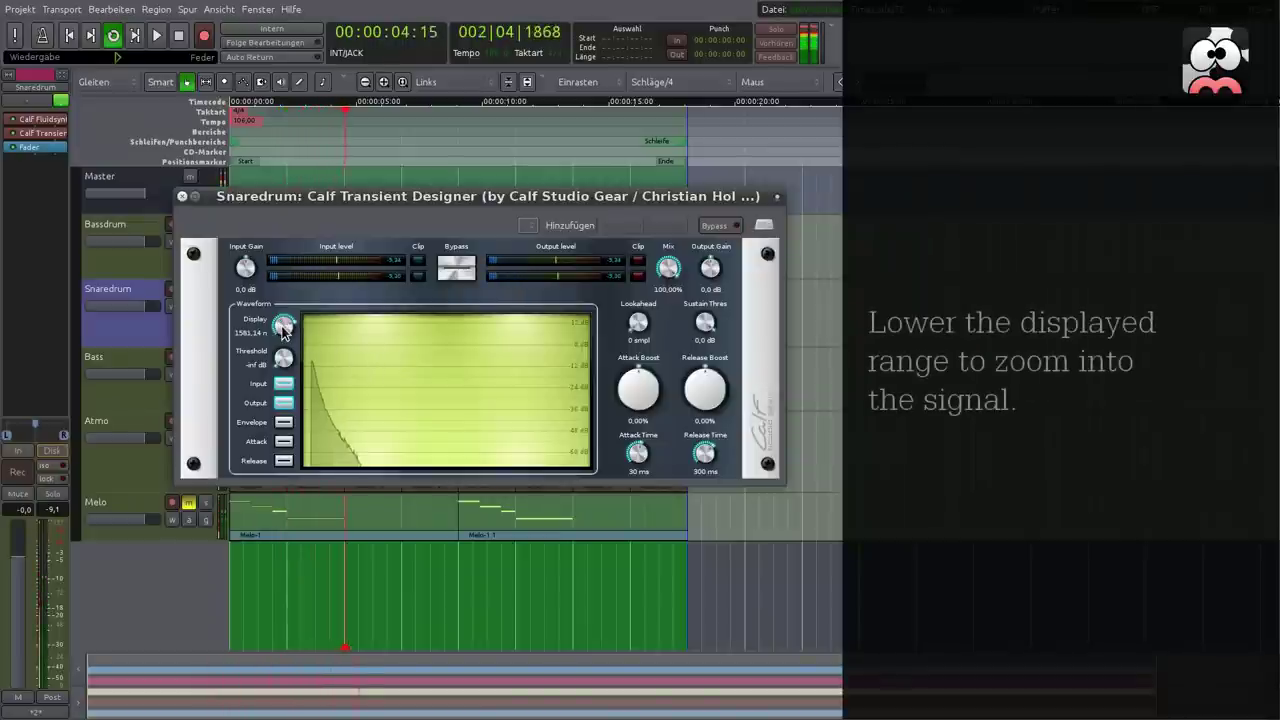
{"action": "scroll", "coordinate": [281, 327], "scroll_direction": "down", "scroll_amount": 5}
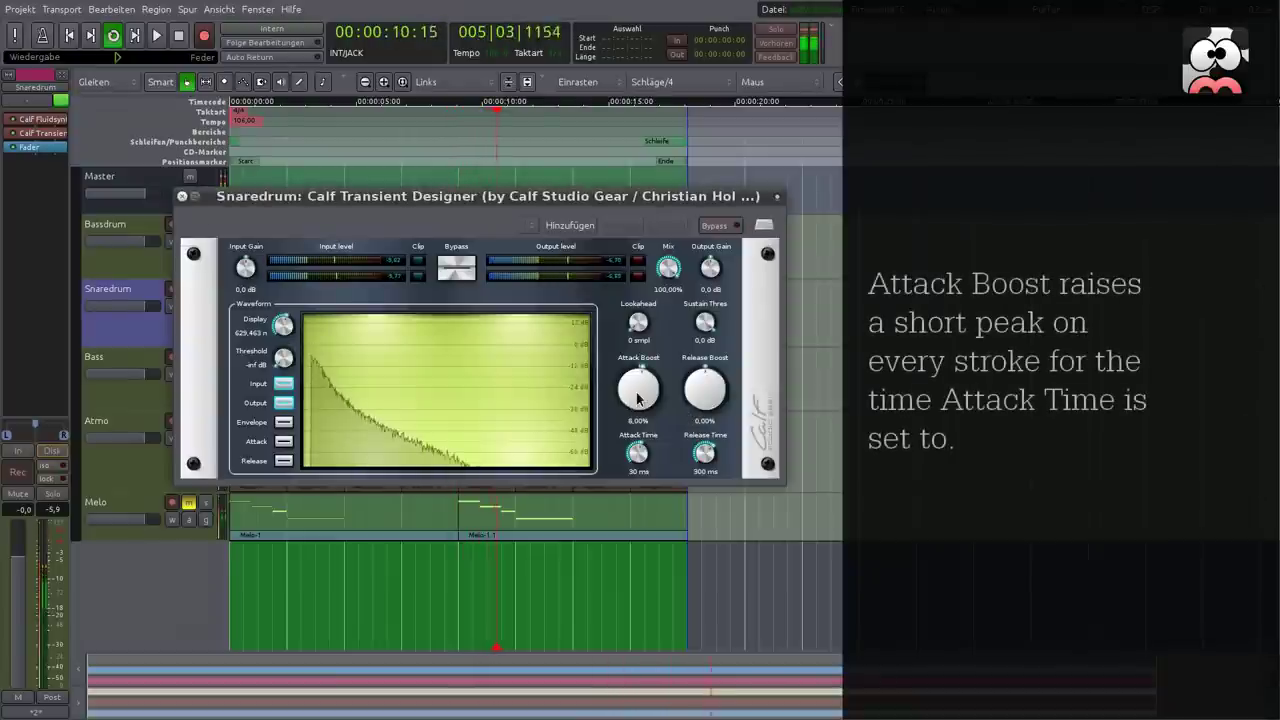
Raise the Transient Designer's Attack Boost to 16% and shorten its Attack Time to about 20.7 ms.
{"action": "scroll", "coordinate": [638, 398], "scroll_direction": "up", "scroll_amount": 3}
{"action": "scroll", "coordinate": [636, 395], "scroll_direction": "up", "scroll_amount": 1}
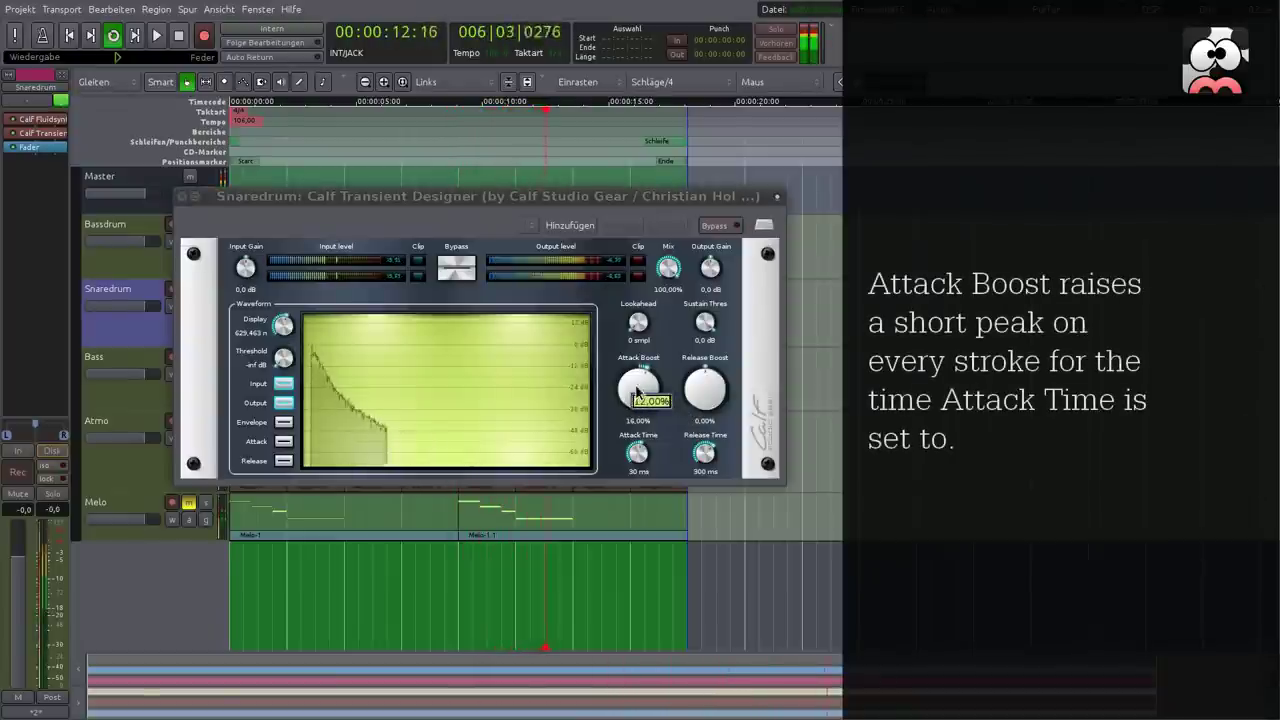
{"action": "scroll", "coordinate": [636, 455], "scroll_direction": "down", "scroll_amount": 2}
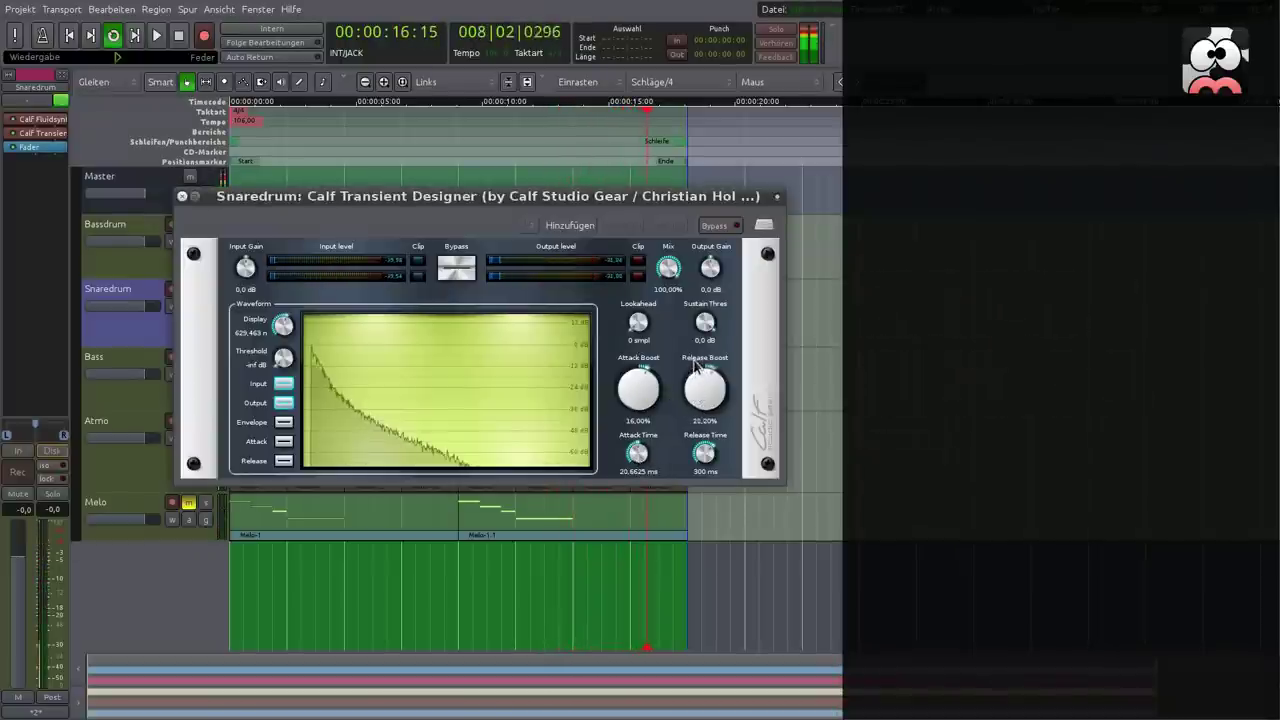
Set the Transient Designer's Release Boost to 53.6%, Lookahead to 41 samples and Output Gain to -7.2 dB, and close its window.
{"action": "scroll", "coordinate": [699, 372], "scroll_direction": "up", "scroll_amount": 4}
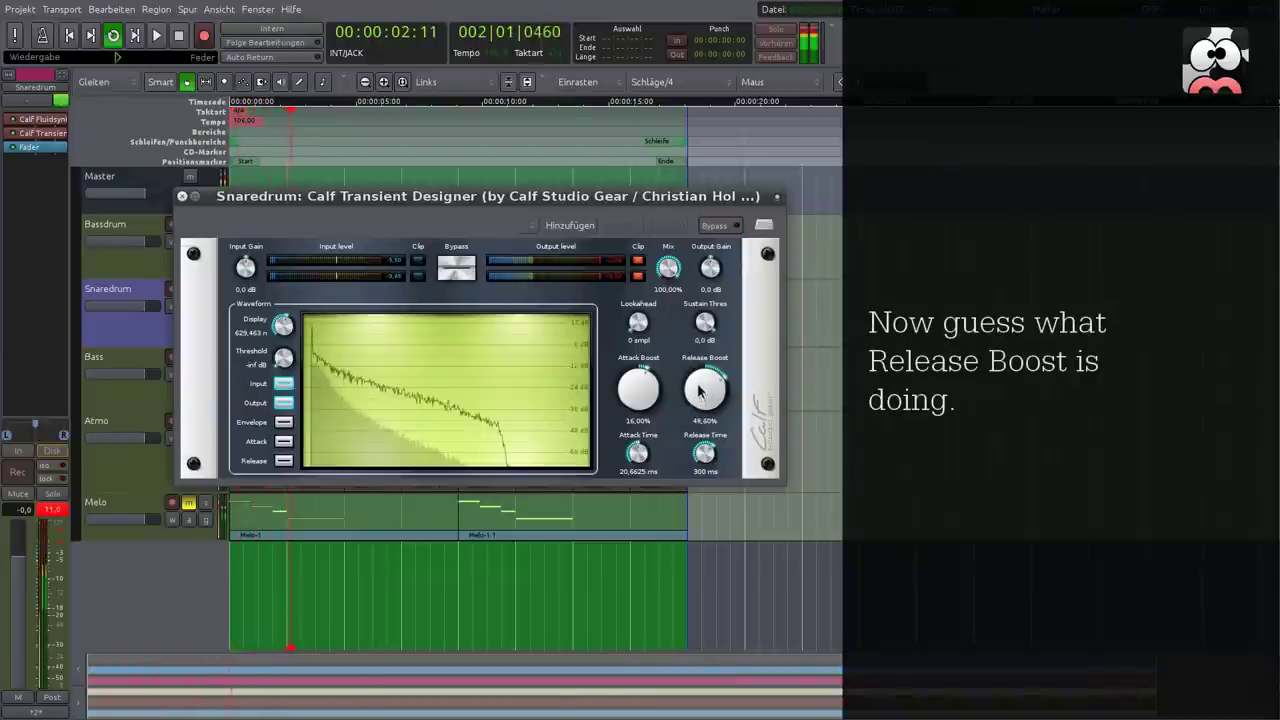
{"action": "scroll", "coordinate": [698, 388], "scroll_direction": "up", "scroll_amount": 1}
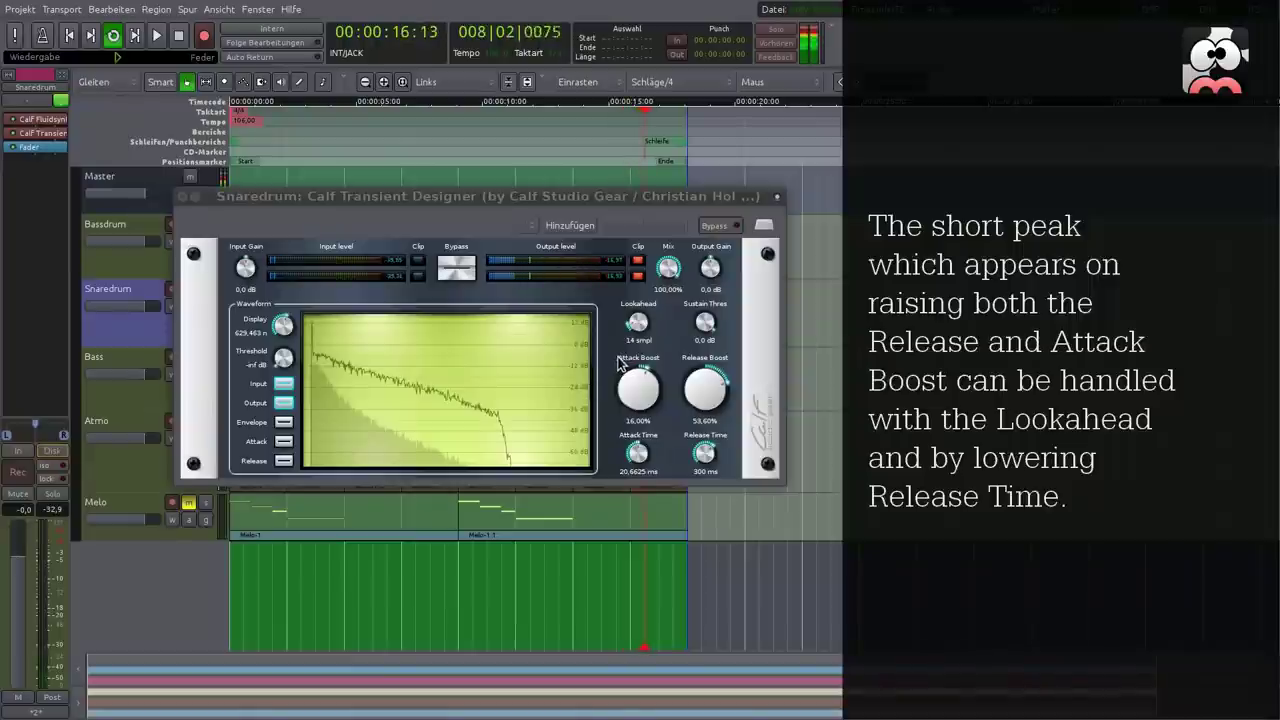
{"action": "left_click_drag", "start_coordinate": [636, 327], "coordinate": [634, 298]}
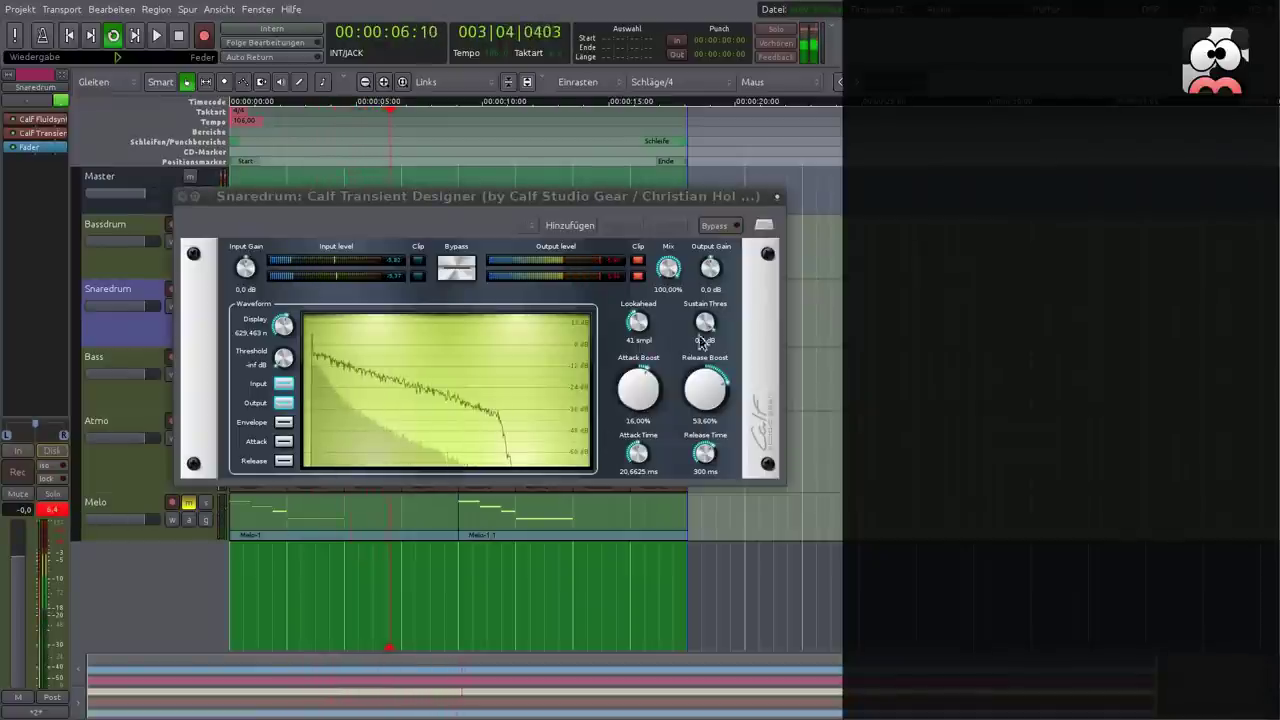
{"action": "left_click_drag", "start_coordinate": [708, 268], "coordinate": [706, 283]}
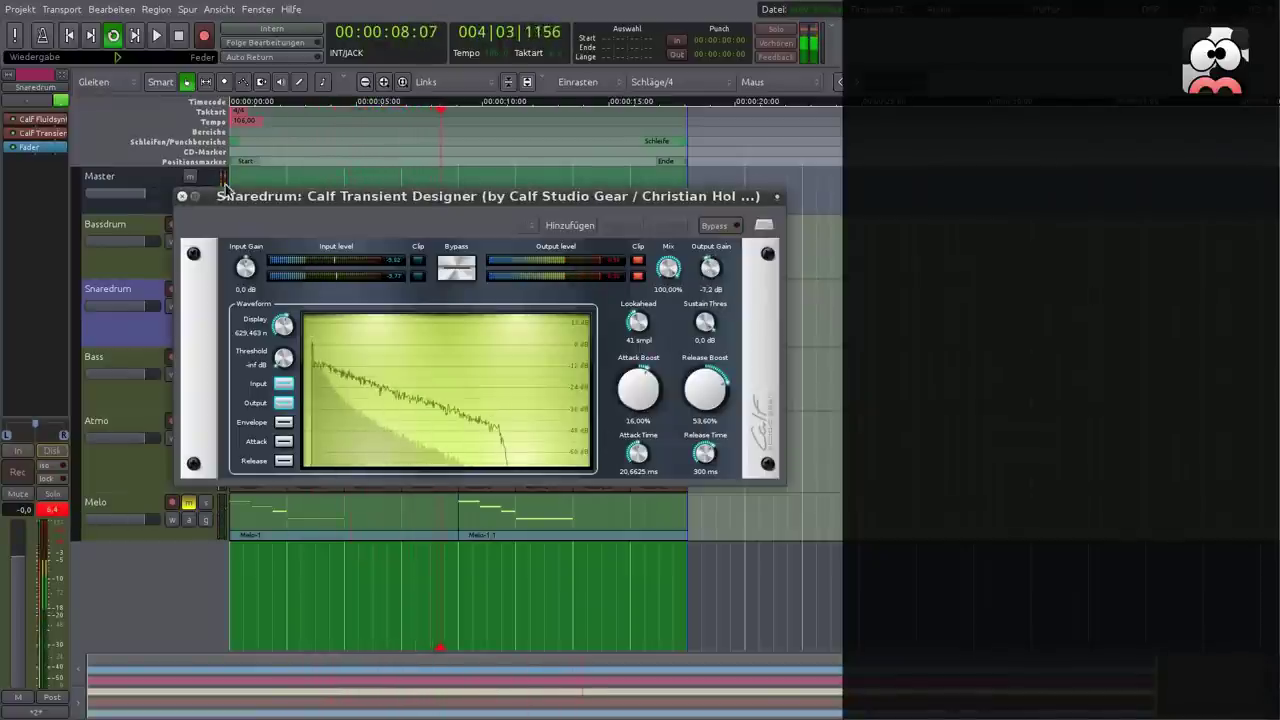
{"action": "left_click", "coordinate": [183, 197]}
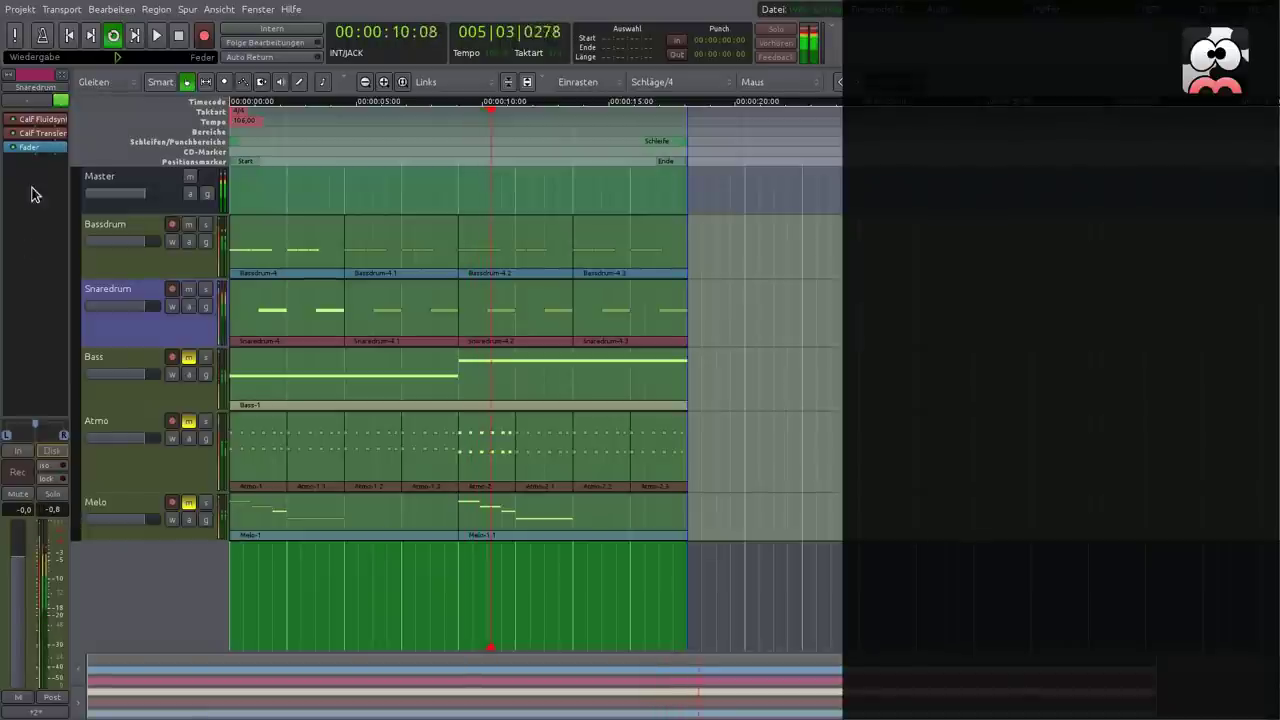
Insert Calf Reverb between Calf Transient Designer and the fader on the Snaredrum track and open its window.
{"action": "right_click", "coordinate": [47, 136]}
{"action": "mouse_move", "coordinate": [163, 136]}
{"action": "mouse_move", "coordinate": [354, 135]}
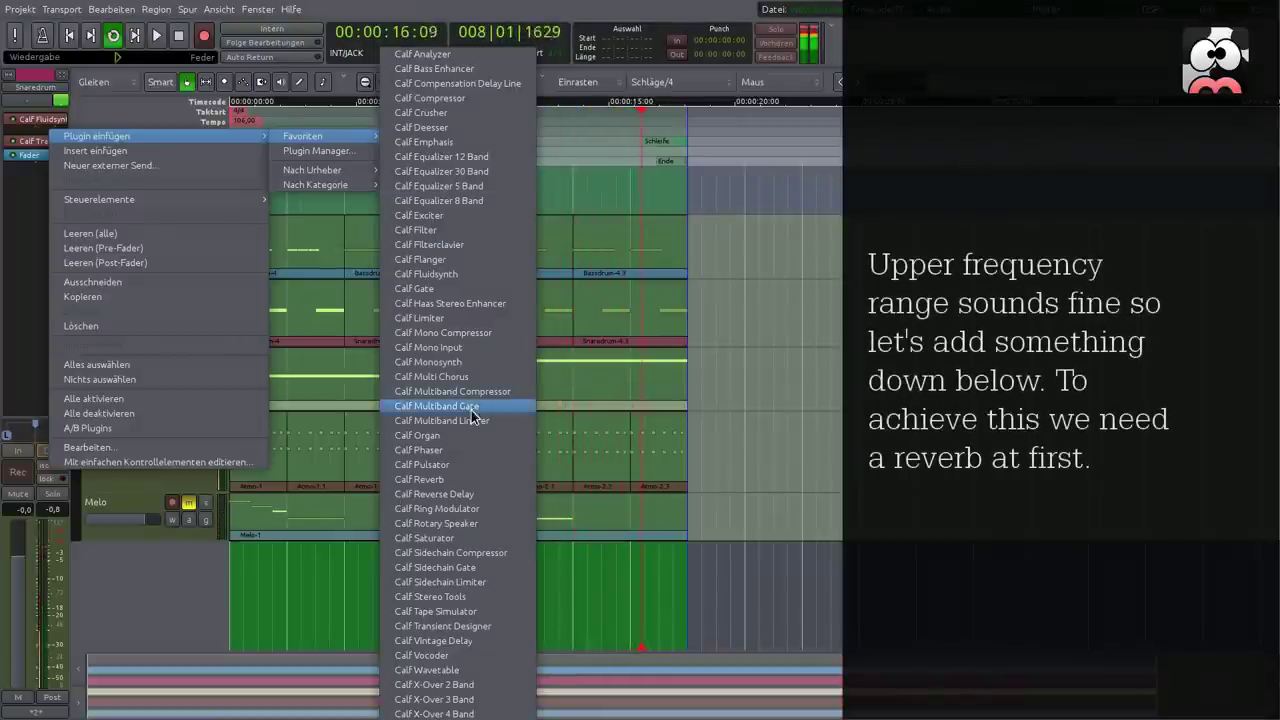
{"action": "left_click", "coordinate": [455, 480]}
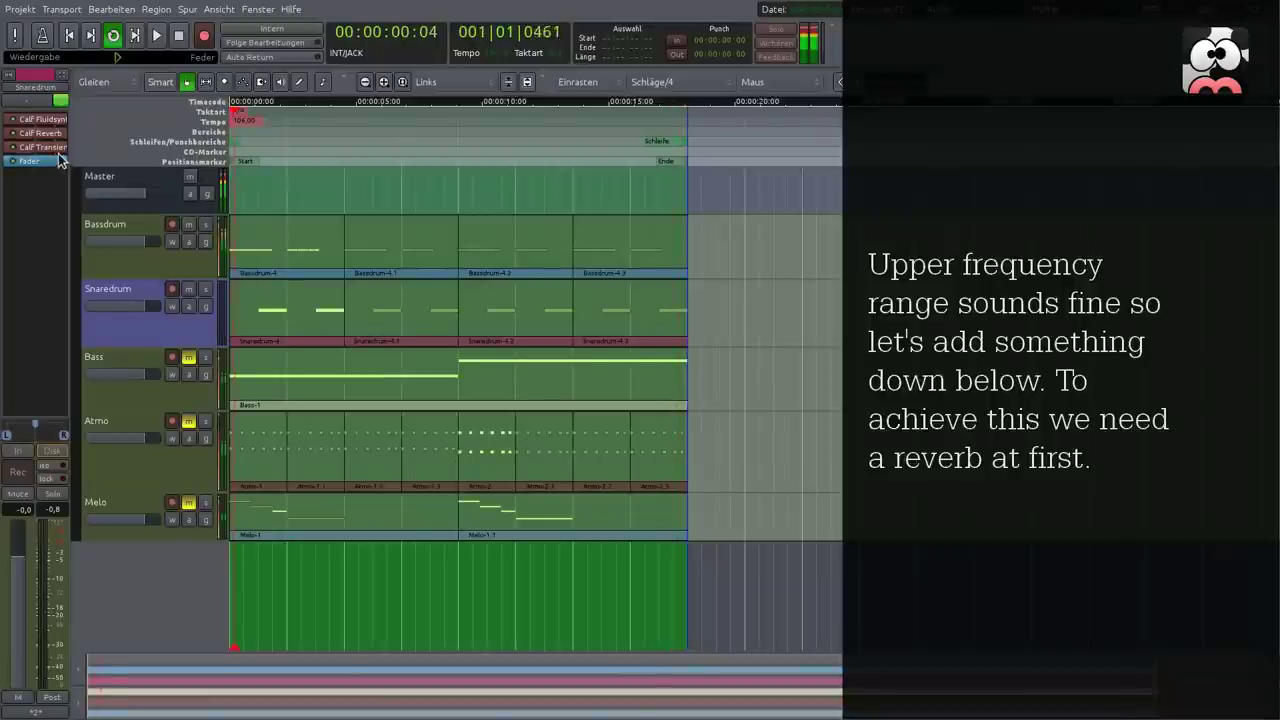
{"action": "double_click", "coordinate": [55, 133]}
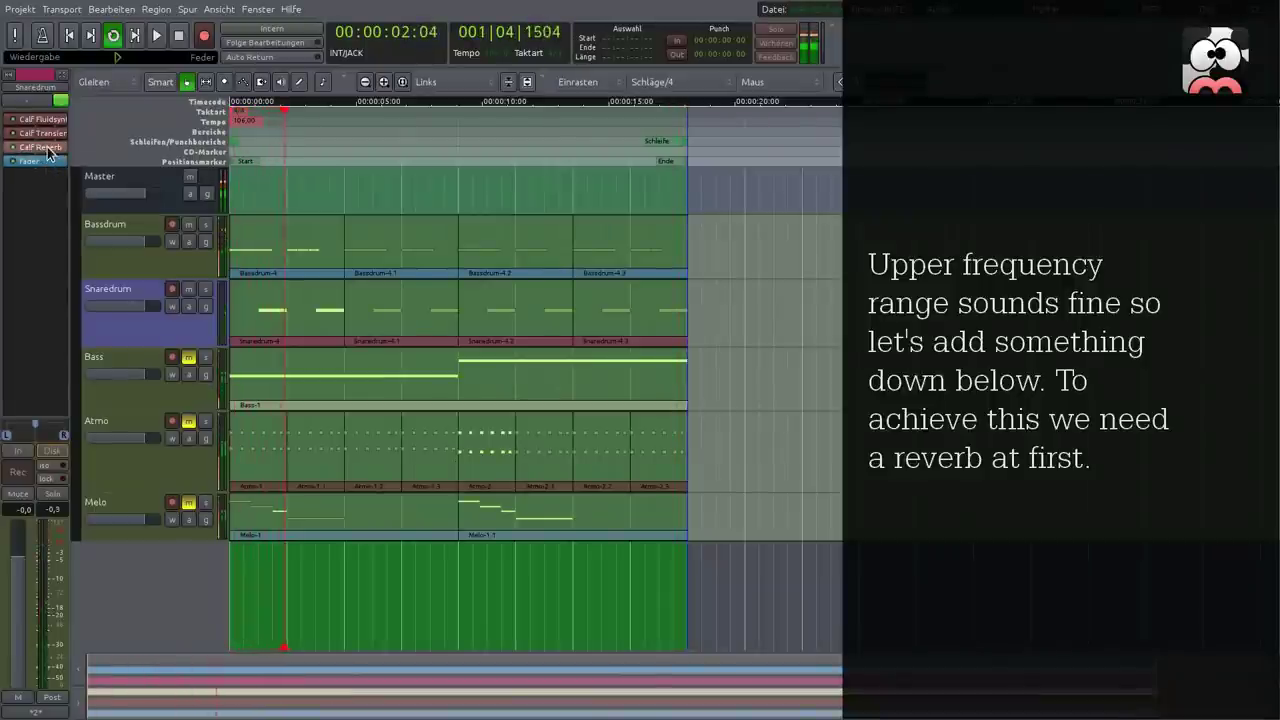
{"action": "left_click_drag", "start_coordinate": [225, 170], "coordinate": [573, 349]}
Set the reverb's Pre Delay to 36 ms, Diffusion to 64.8%, High Frq Damp to about 11245 Hz and Treble Cut to about 12793 Hz.
{"action": "left_click_drag", "start_coordinate": [410, 329], "coordinate": [410, 320]}
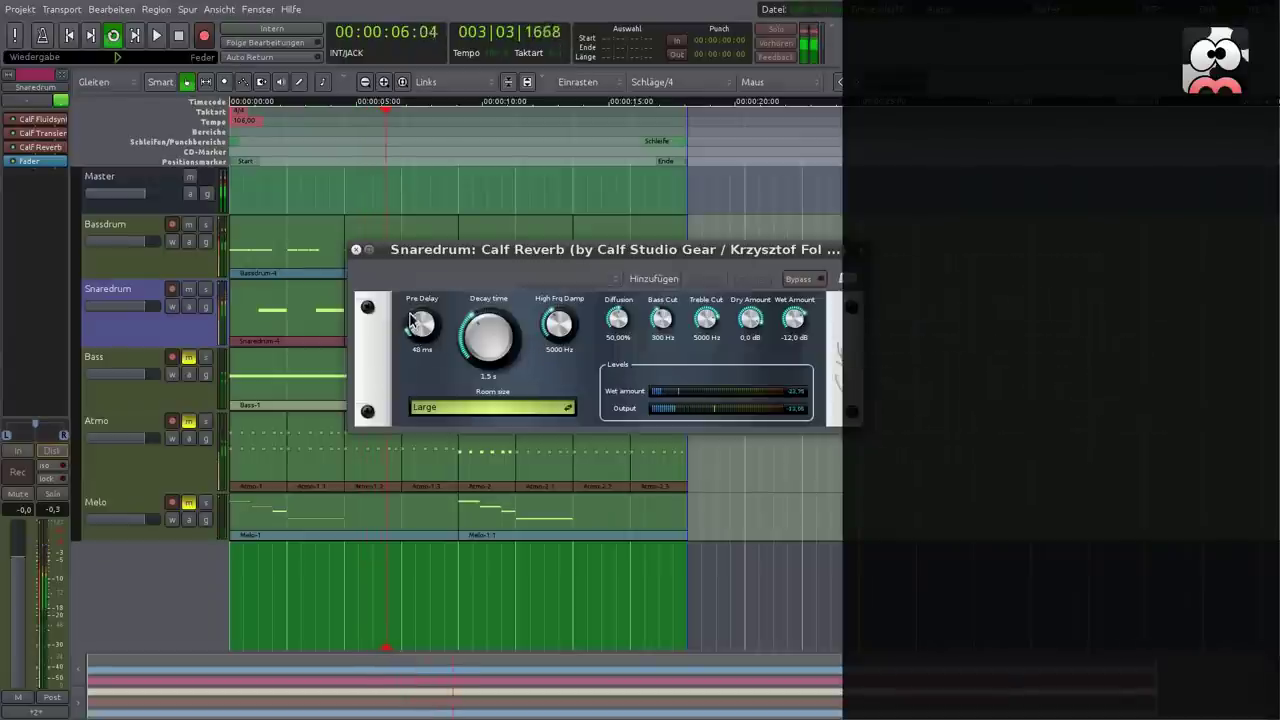
{"action": "left_click_drag", "start_coordinate": [556, 322], "coordinate": [553, 310]}
{"action": "left_click_drag", "start_coordinate": [419, 322], "coordinate": [420, 326]}
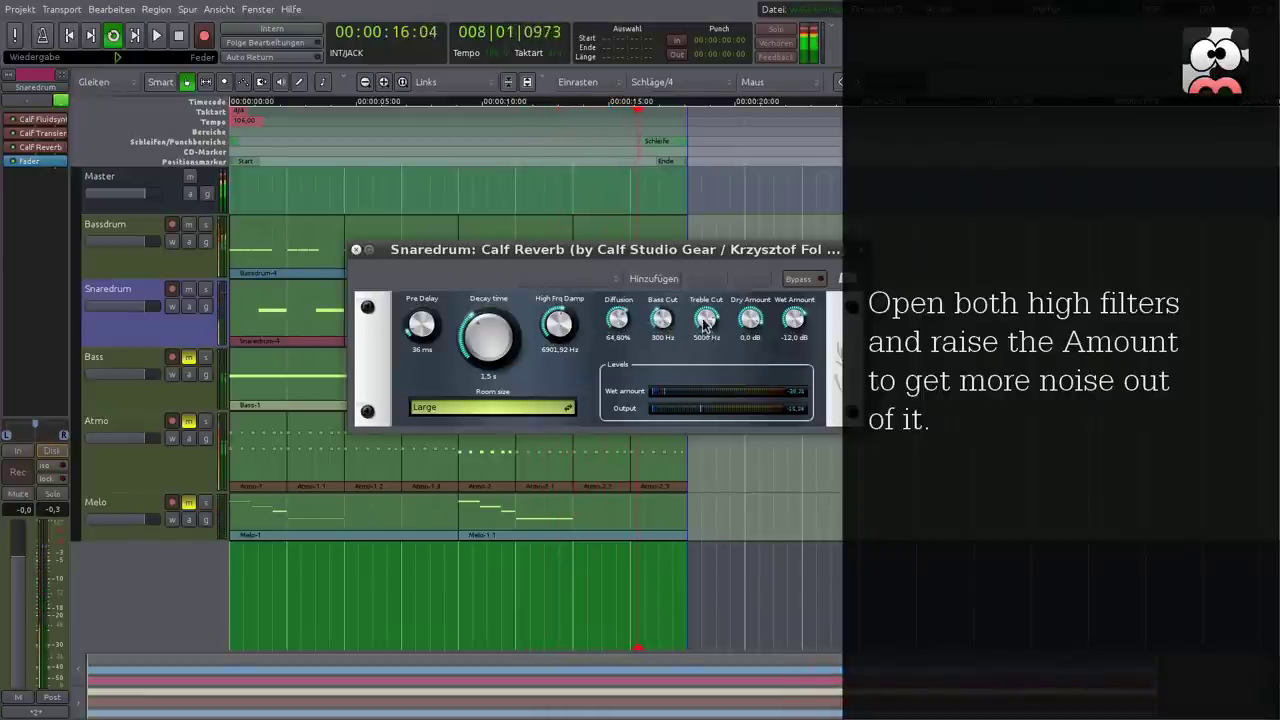
{"action": "mouse_move", "coordinate": [558, 324]}
{"action": "left_mouse_down"}
{"action": "mouse_move", "coordinate": [559, 309]}
{"action": "mouse_move", "coordinate": [563, 325]}
{"action": "left_mouse_up"}
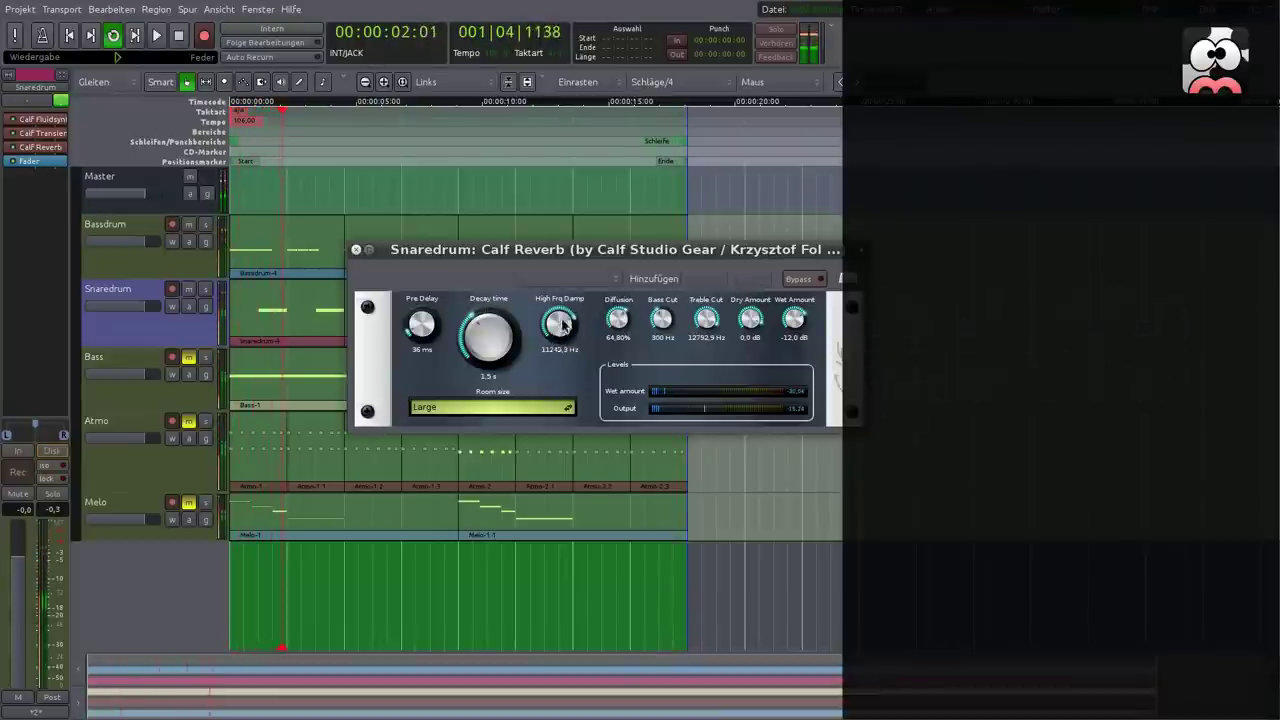
Raise the reverb's Wet Amount to -2.6 dB, shorten Pre Delay to 12 ms and close its window.
{"action": "left_click_drag", "start_coordinate": [794, 315], "coordinate": [794, 311]}
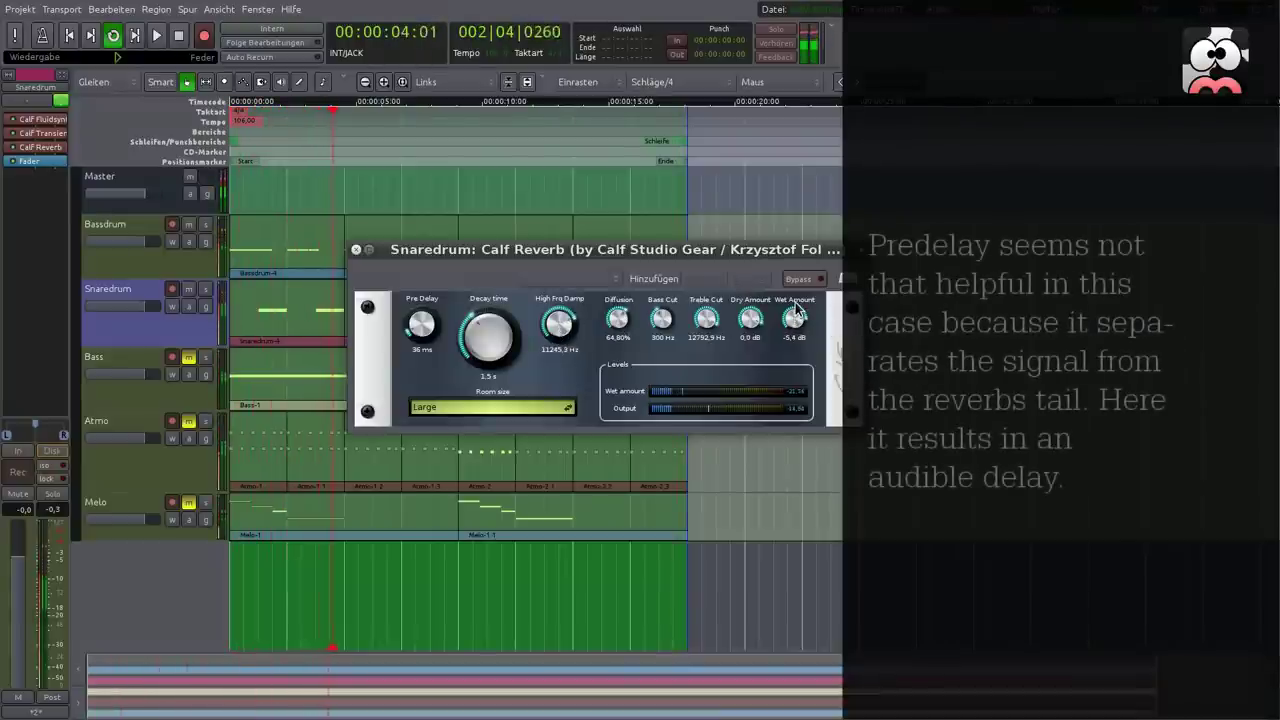
{"action": "left_click_drag", "start_coordinate": [418, 328], "coordinate": [419, 336]}
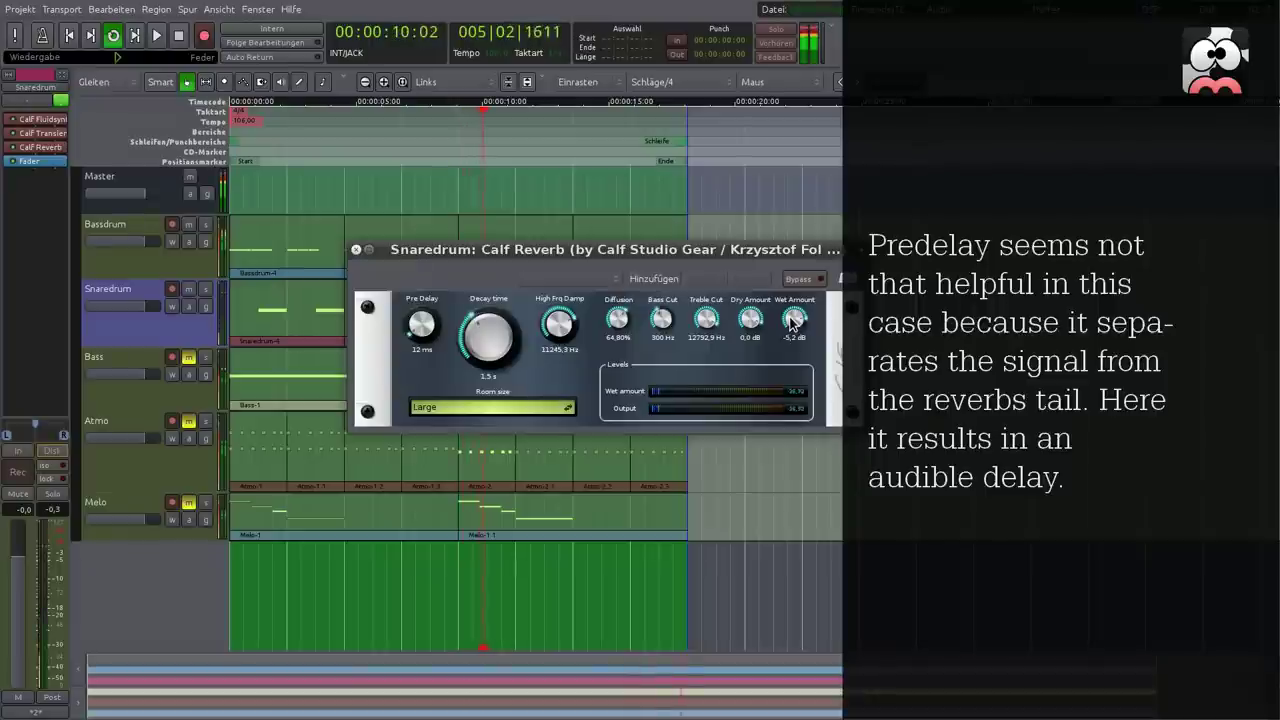
{"action": "left_click_drag", "start_coordinate": [790, 312], "coordinate": [790, 309]}
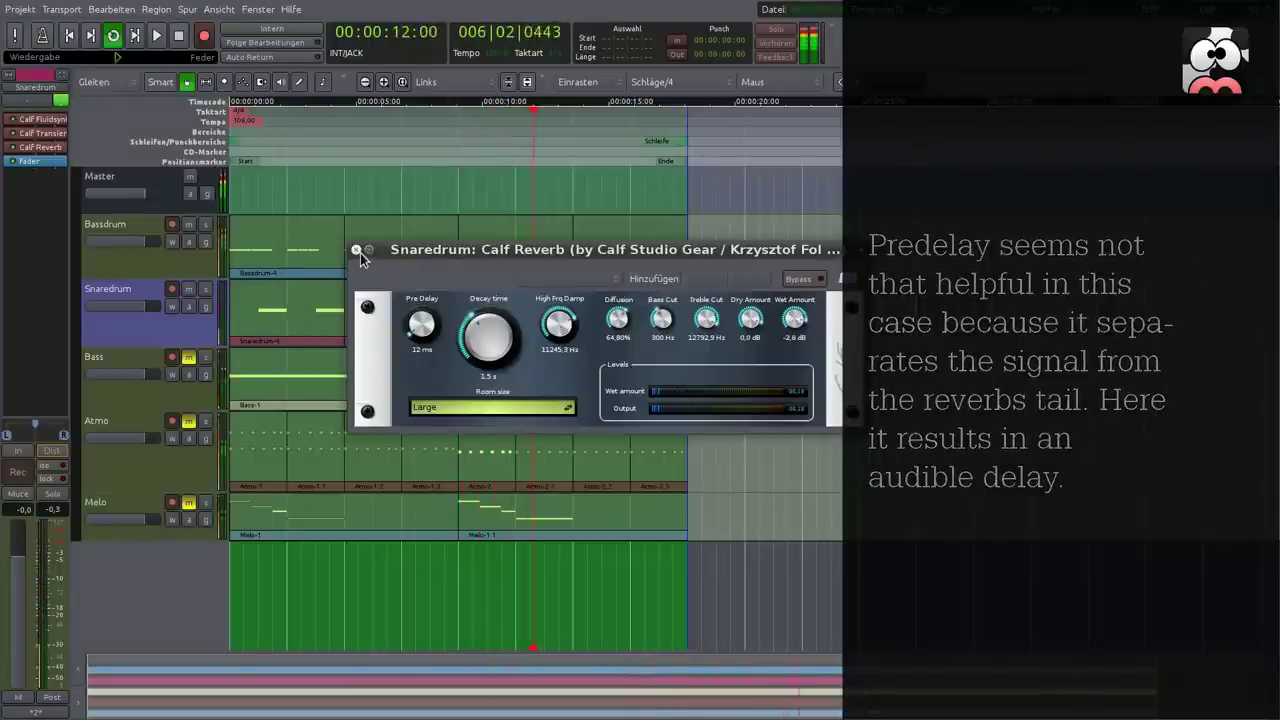
{"action": "left_click", "coordinate": [356, 250]}
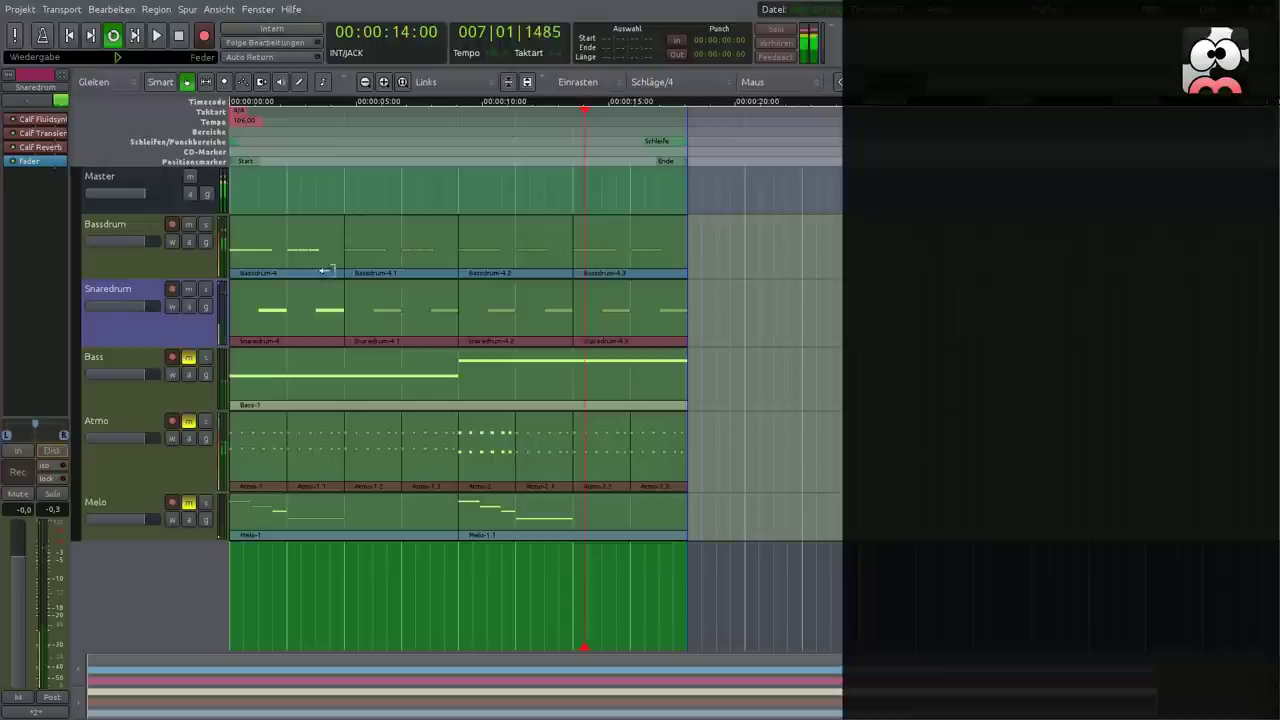
Insert Calf Gate between Calf Reverb and the fader on the Snaredrum track and open its window.
{"action": "right_click", "coordinate": [46, 146]}
{"action": "mouse_move", "coordinate": [100, 151]}
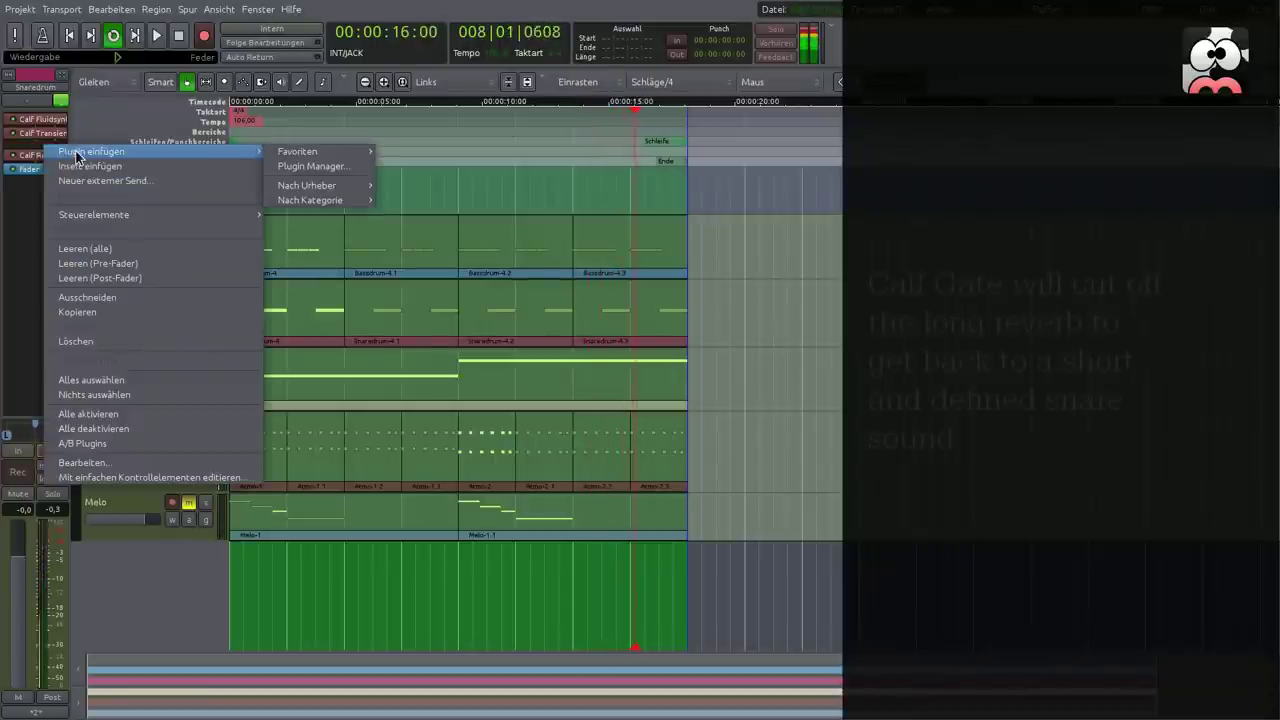
{"action": "mouse_move", "coordinate": [300, 151]}
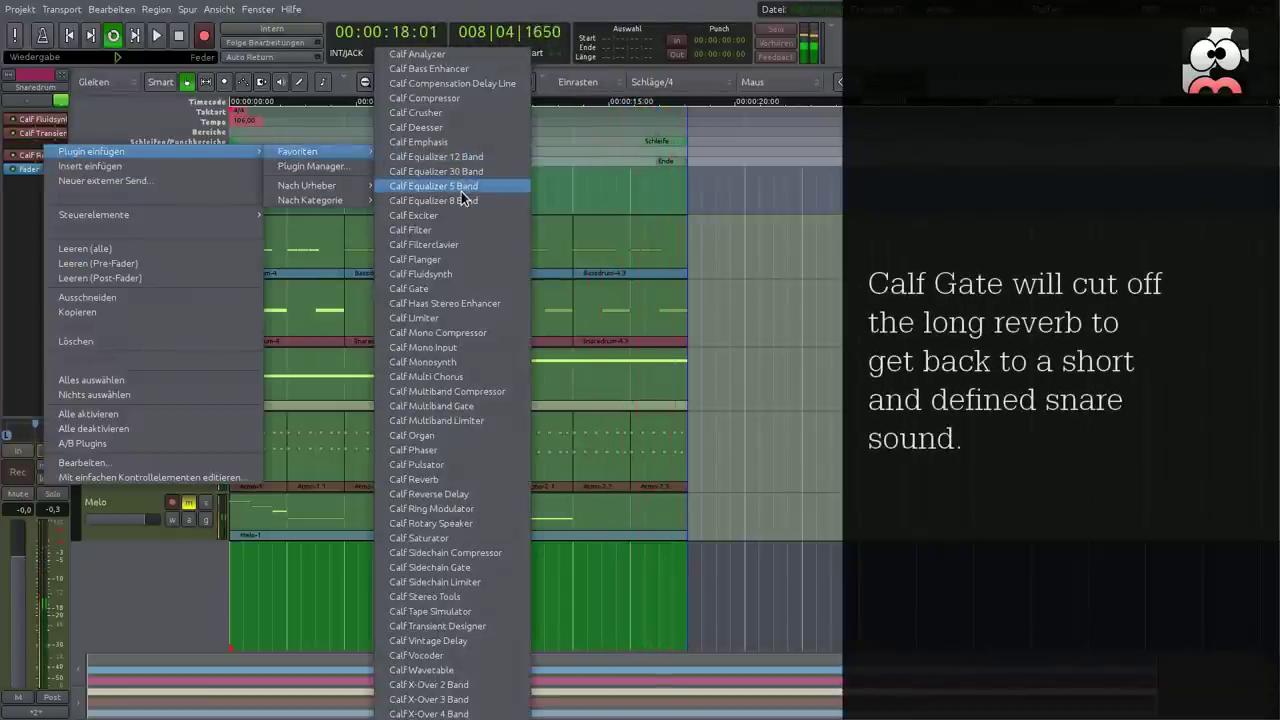
{"action": "left_click", "coordinate": [430, 289]}
{"action": "left_click_drag", "start_coordinate": [40, 147], "coordinate": [50, 168]}
{"action": "double_click", "coordinate": [40, 161]}
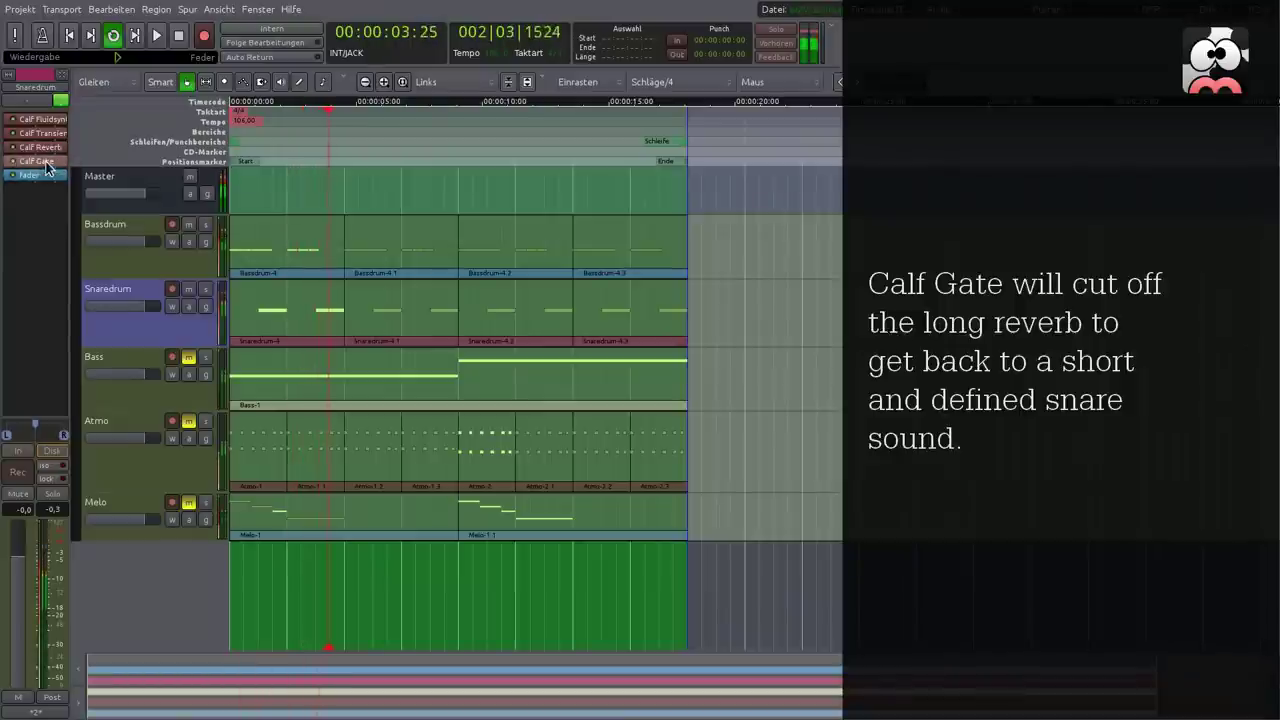
{"action": "left_click_drag", "start_coordinate": [268, 58], "coordinate": [426, 152]}
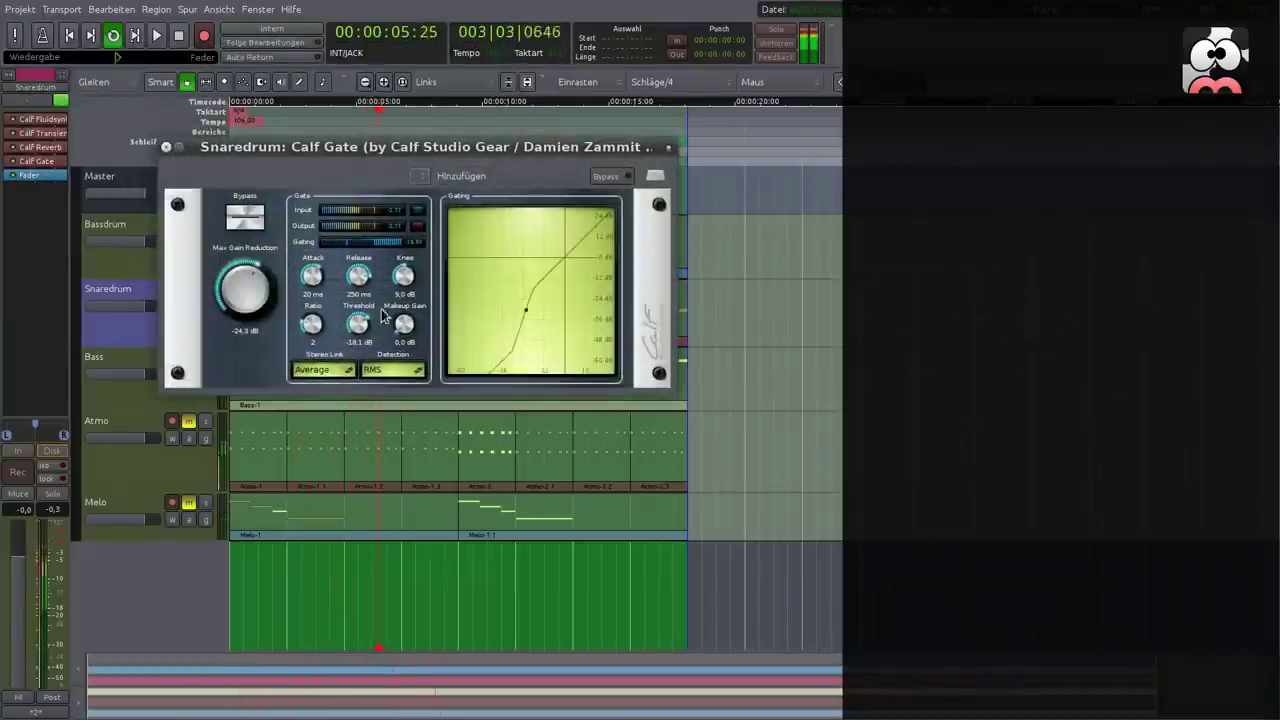
Set the gate's Ratio to about 4.14, Release to about 407 ms, Max Gain Reduction to -inf, Threshold to -19.3 dB and Knee to 14.4 dB.
{"action": "left_click_drag", "start_coordinate": [311, 327], "coordinate": [244, 327]}
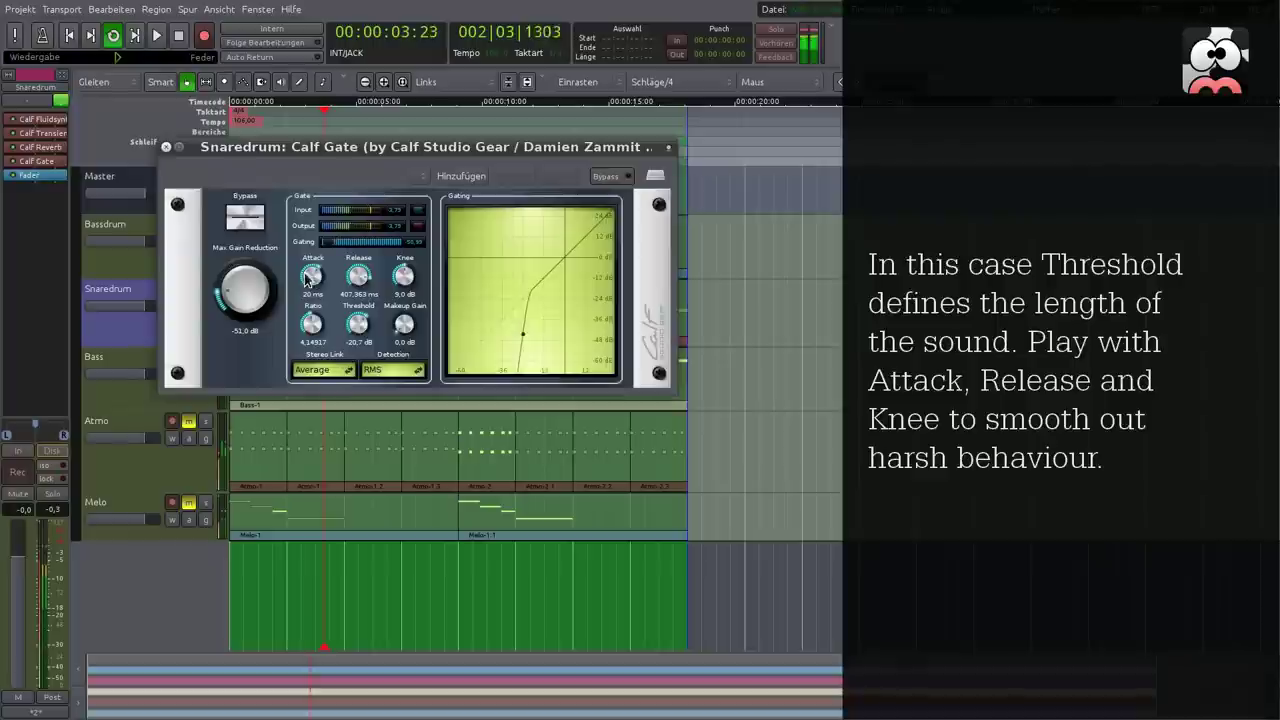
{"action": "left_click_drag", "start_coordinate": [350, 318], "coordinate": [350, 316]}
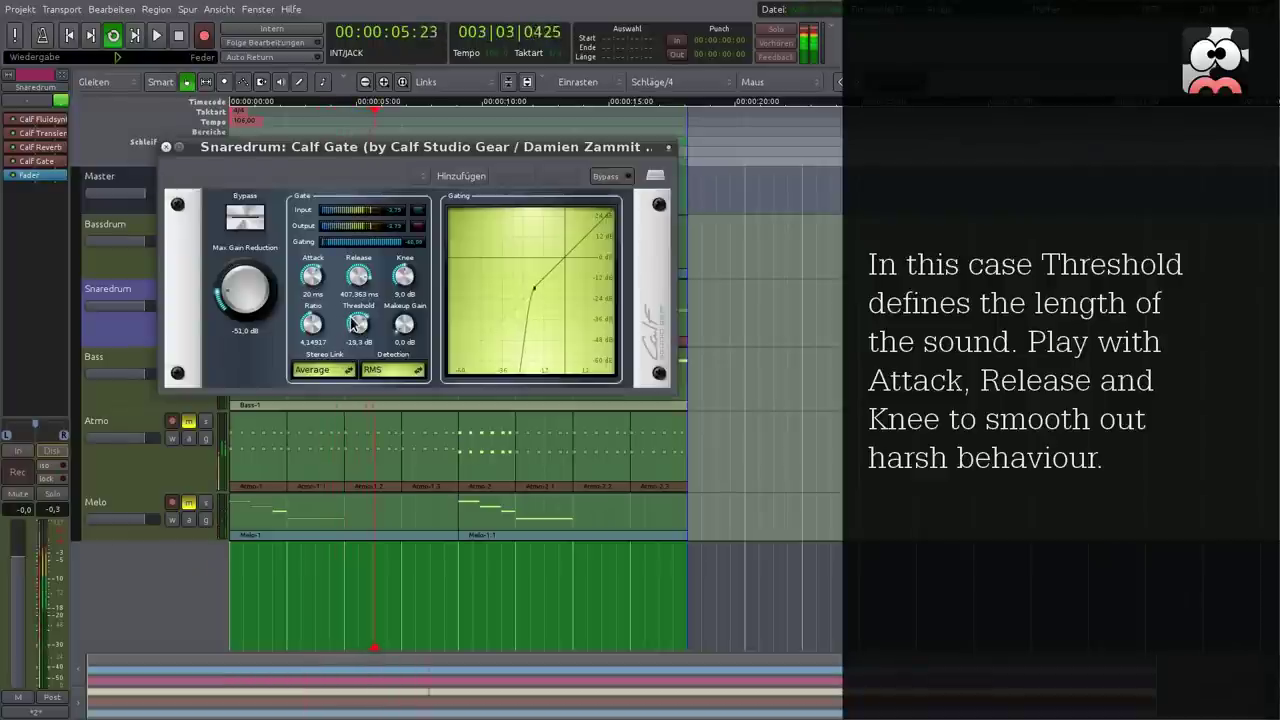
{"action": "left_click_drag", "start_coordinate": [400, 283], "coordinate": [404, 277]}
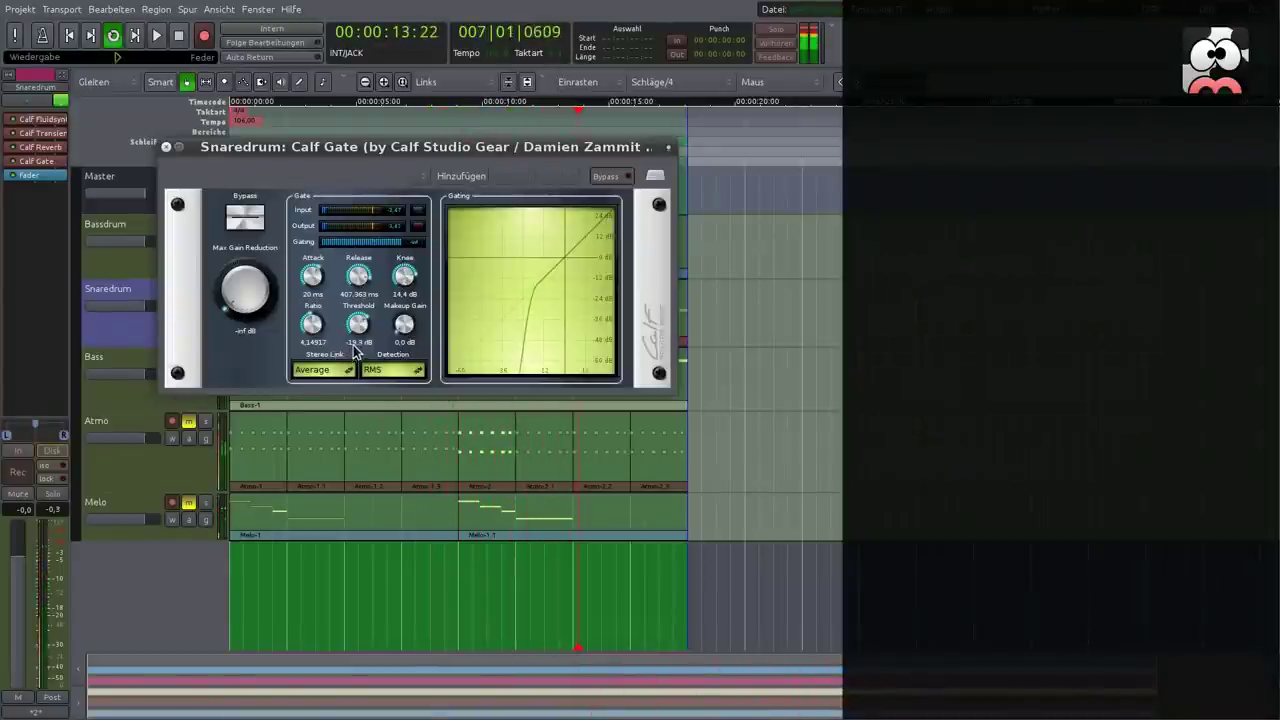
Fine-tune the gate with Threshold at -20.7 dB, Knee at 9.2 dB and Attack at about 39.6 ms, and close its window.
{"action": "left_click_drag", "start_coordinate": [356, 330], "coordinate": [356, 327]}
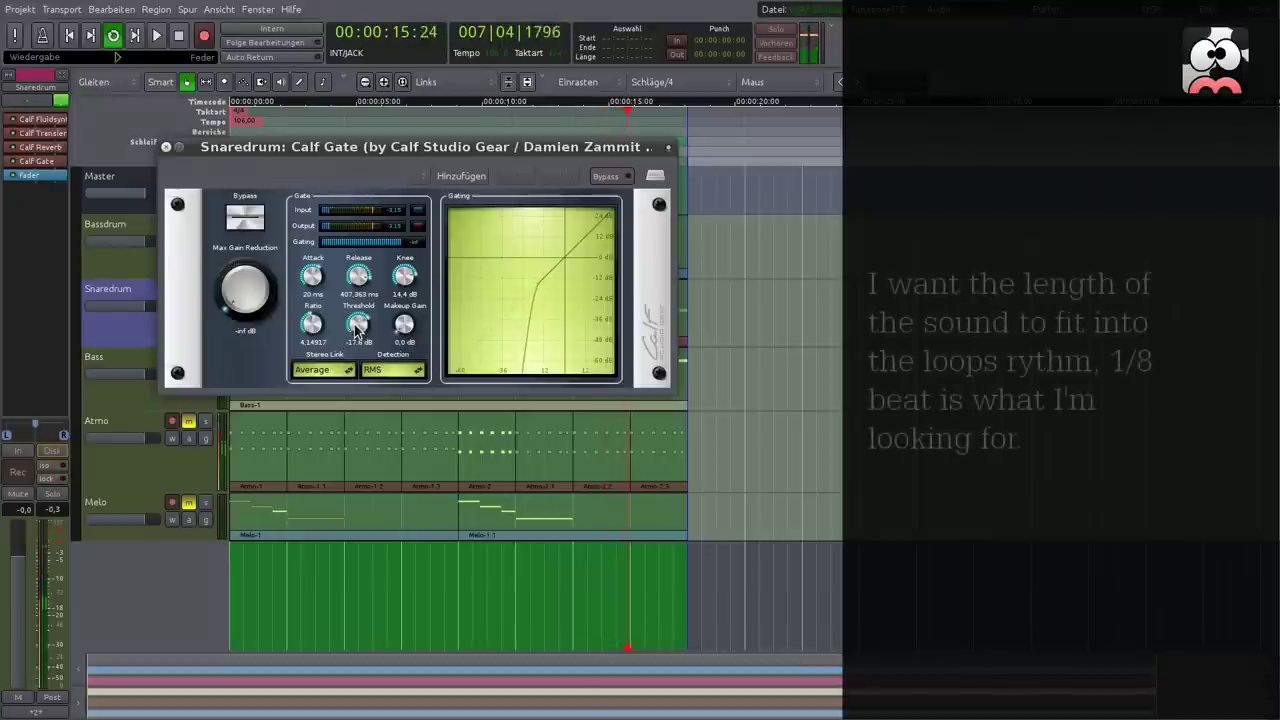
{"action": "left_click_drag", "start_coordinate": [356, 330], "coordinate": [356, 345]}
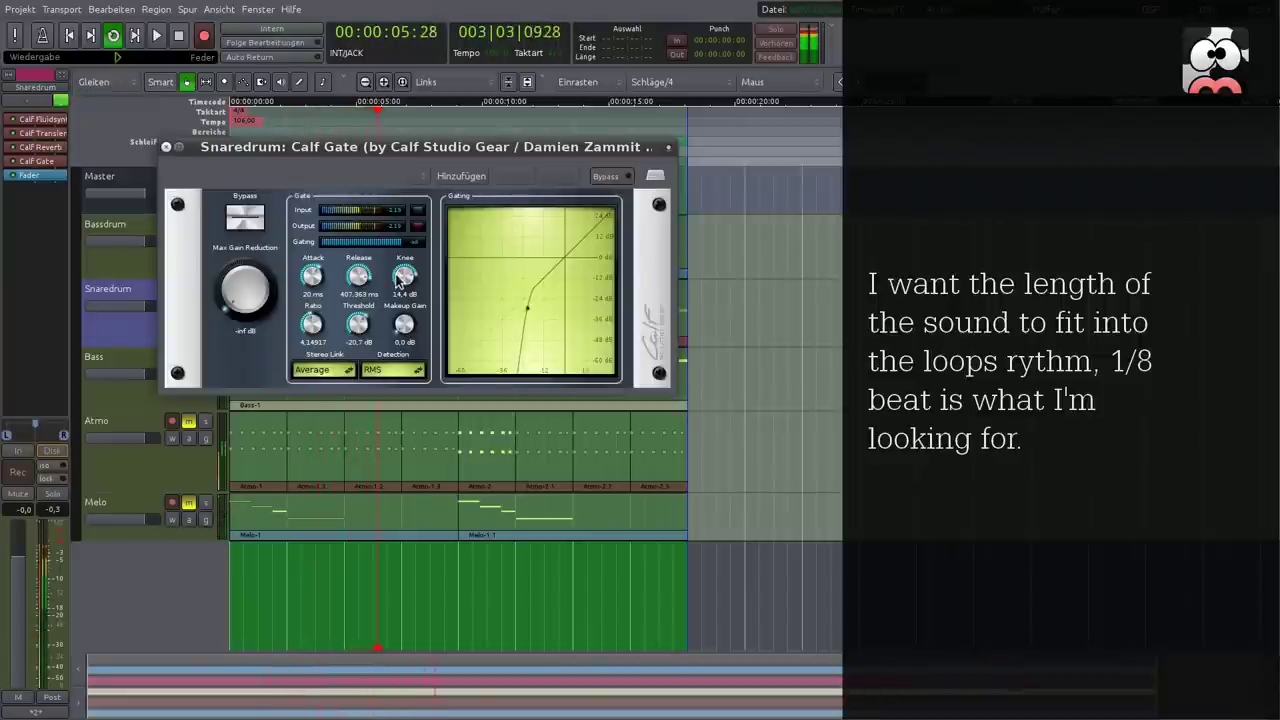
{"action": "left_click_drag", "start_coordinate": [314, 276], "coordinate": [315, 270]}
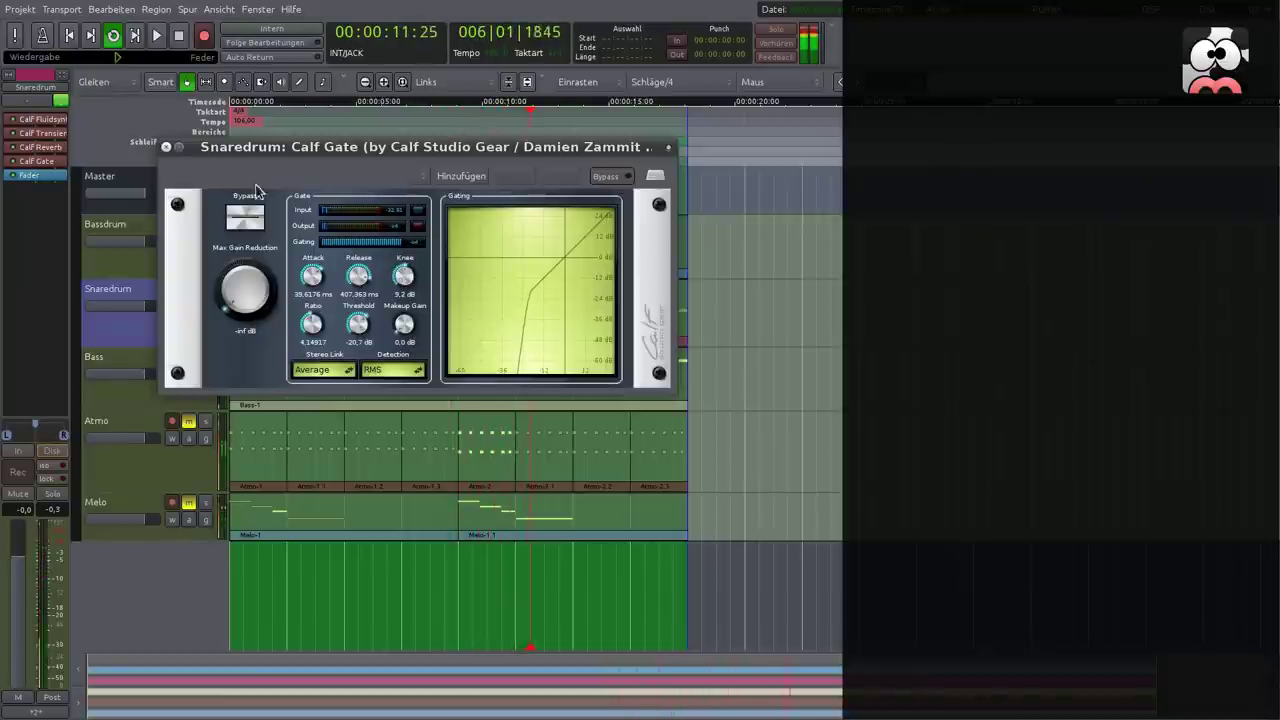
{"action": "left_click", "coordinate": [167, 148]}
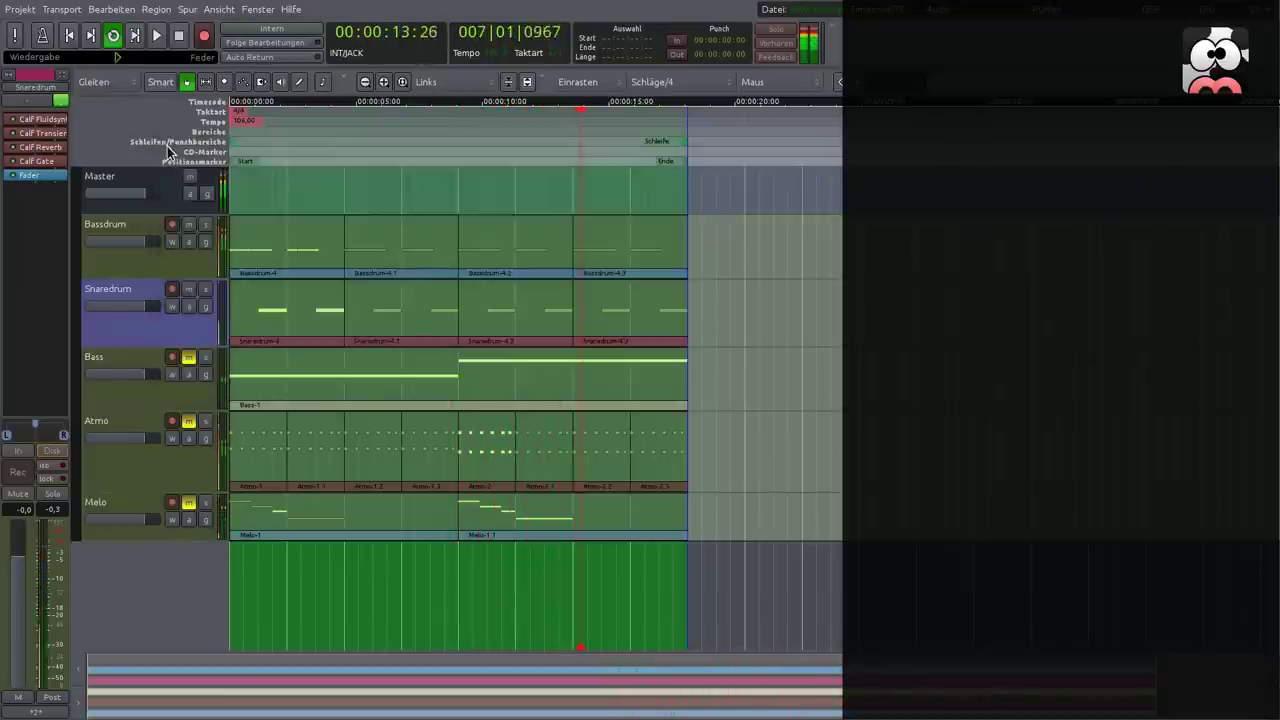
Insert Calf Crusher between Calf Gate and the fader on the Snaredrum track and open its window.
{"action": "right_click", "coordinate": [54, 167]}
{"action": "mouse_move", "coordinate": [125, 170]}
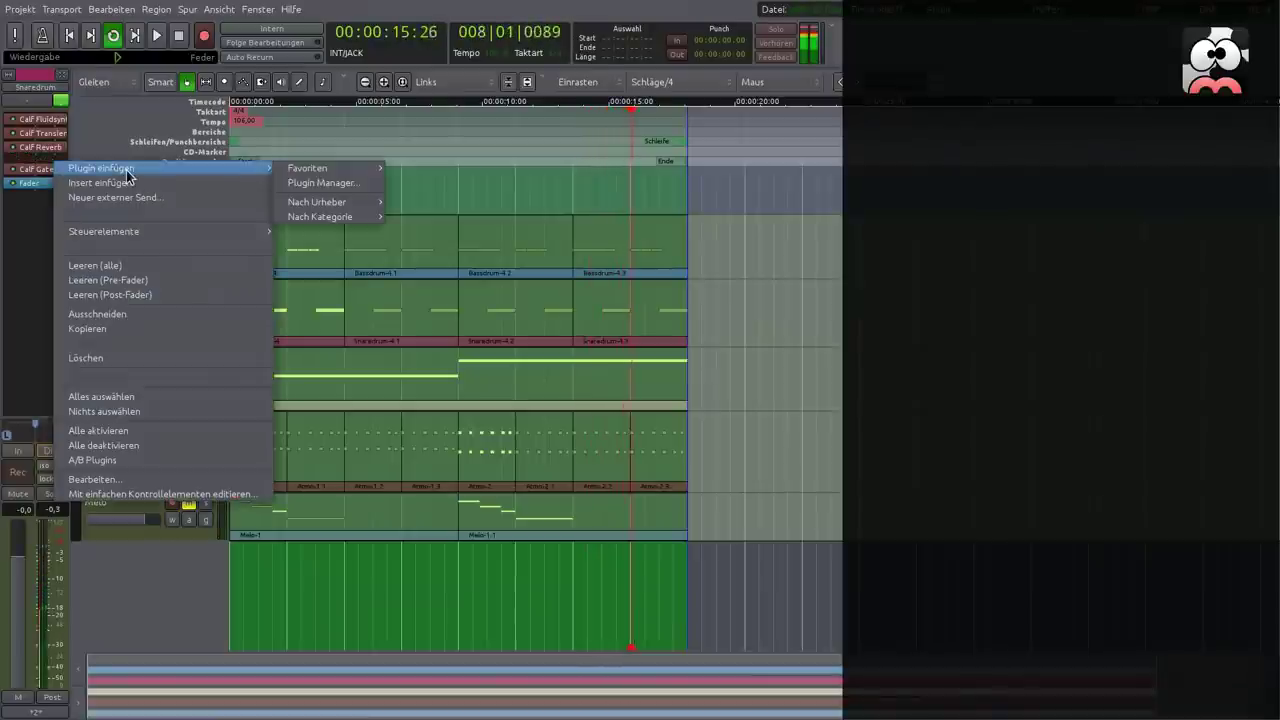
{"action": "mouse_move", "coordinate": [308, 169]}
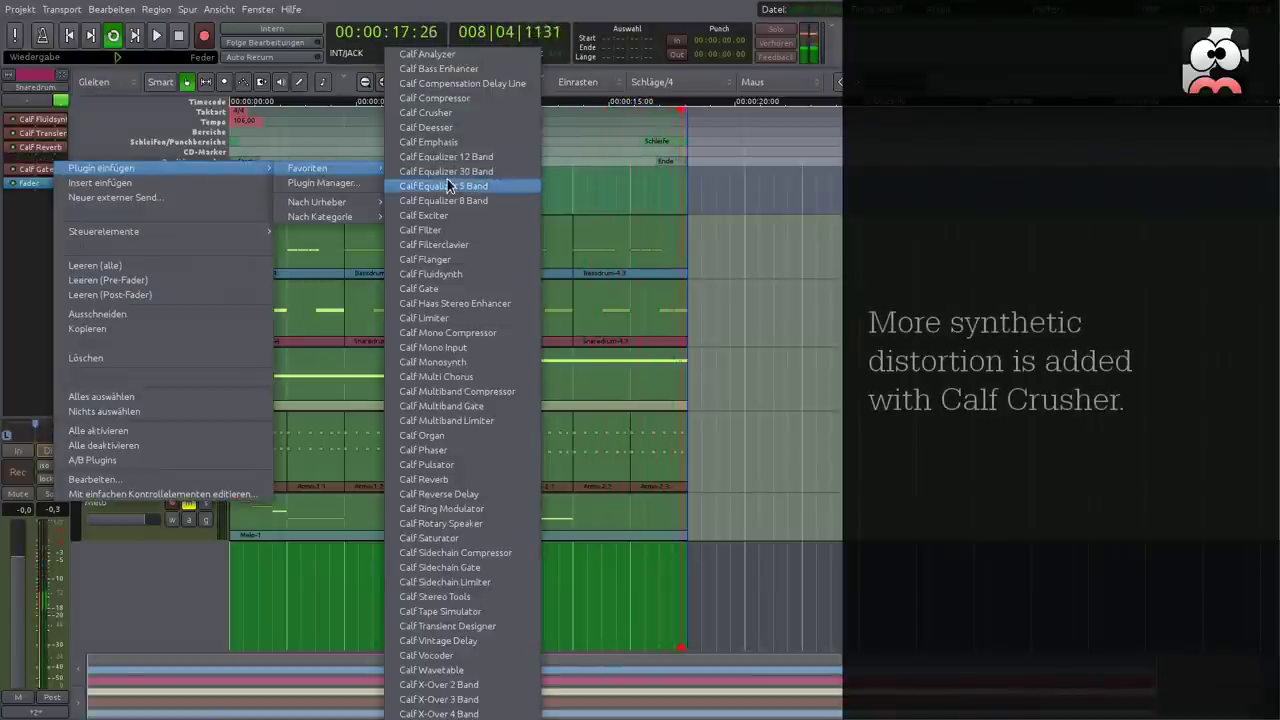
{"action": "left_click", "coordinate": [426, 112]}
{"action": "left_click_drag", "start_coordinate": [45, 161], "coordinate": [48, 181]}
{"action": "double_click", "coordinate": [48, 180]}
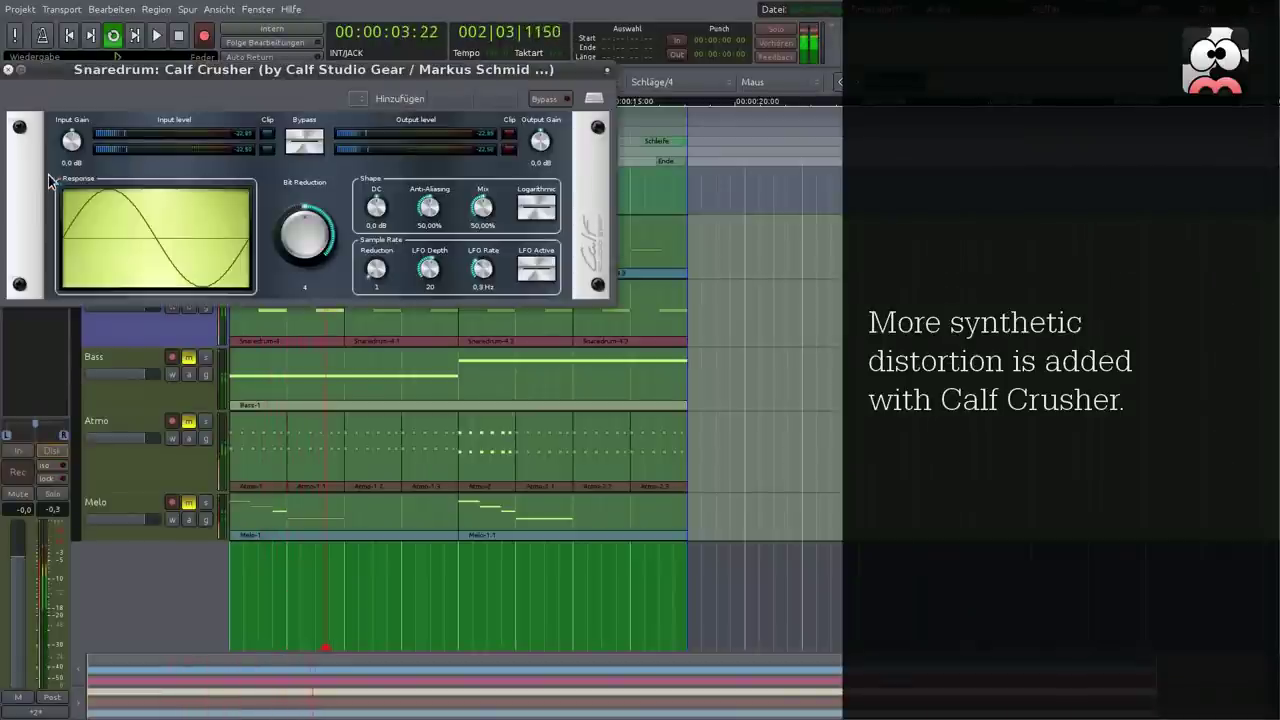
{"action": "left_click_drag", "start_coordinate": [255, 80], "coordinate": [425, 199]}
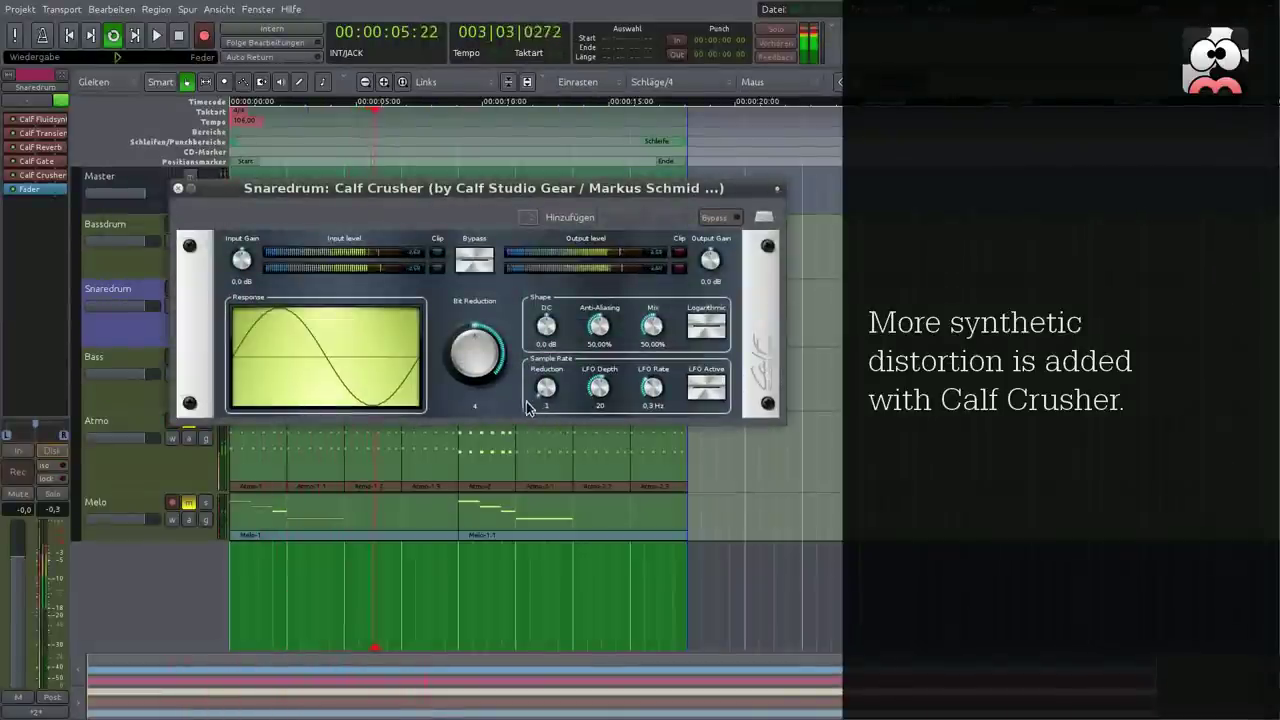
Set the Crusher's Bit Reduction to about 5.58 and Mix to 100%, and lower its Anti-Aliasing.
{"action": "left_click_drag", "start_coordinate": [475, 376], "coordinate": [474, 383]}
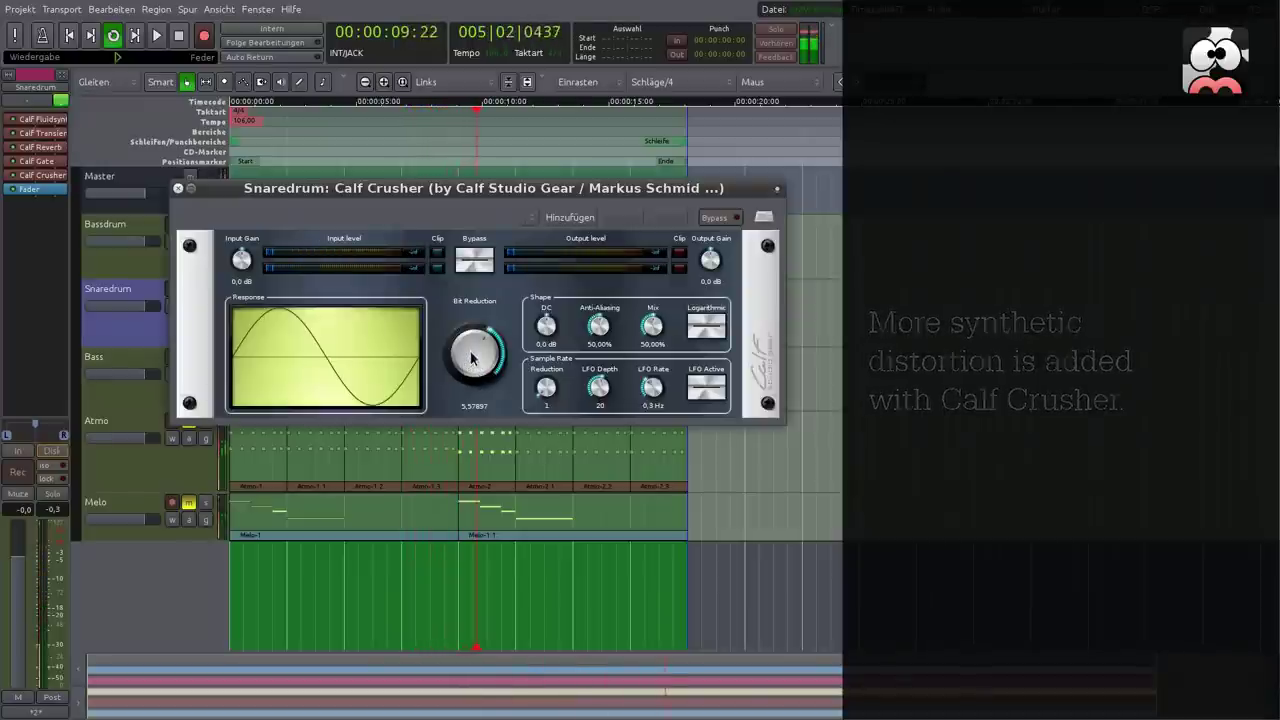
{"action": "left_click_drag", "start_coordinate": [650, 337], "coordinate": [711, 151]}
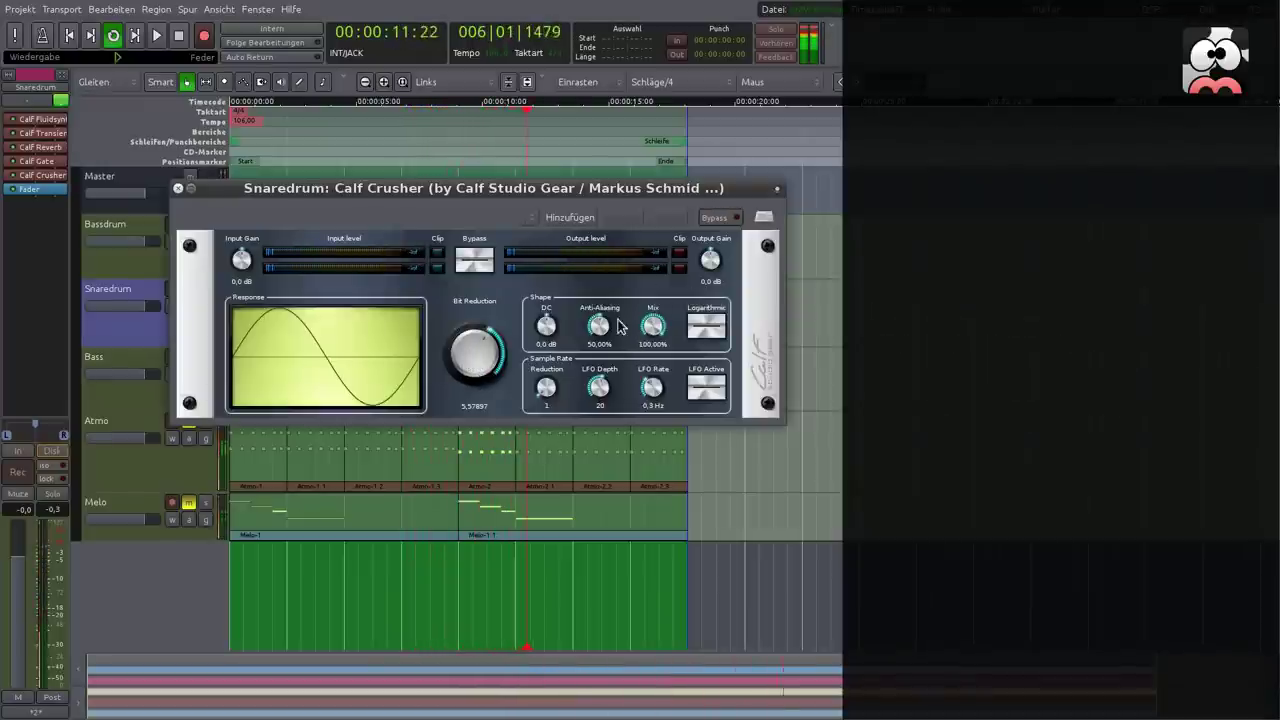
{"action": "left_click_drag", "start_coordinate": [598, 330], "coordinate": [600, 440]}
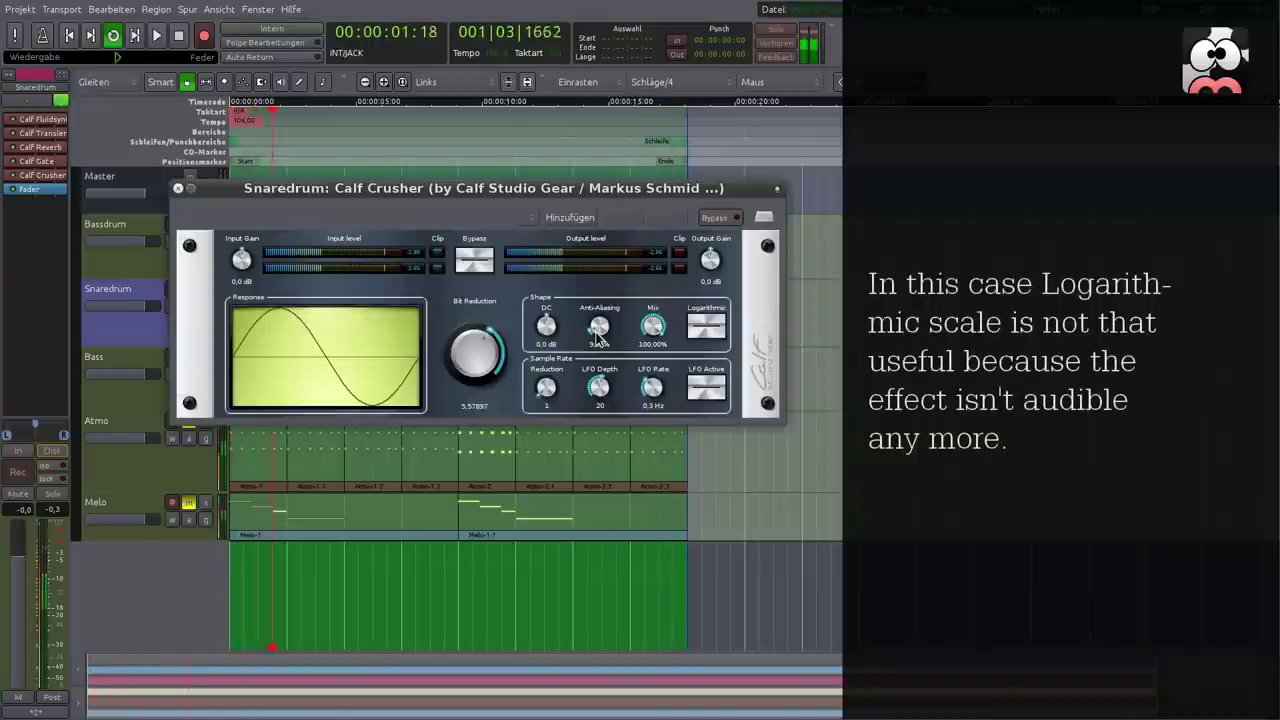
Try the Crusher's Logarithmic mode, and set its Mix to 85.20% and Anti-Aliasing to 15.20%.
{"action": "left_click", "coordinate": [702, 330]}
{"action": "left_click", "coordinate": [700, 336]}
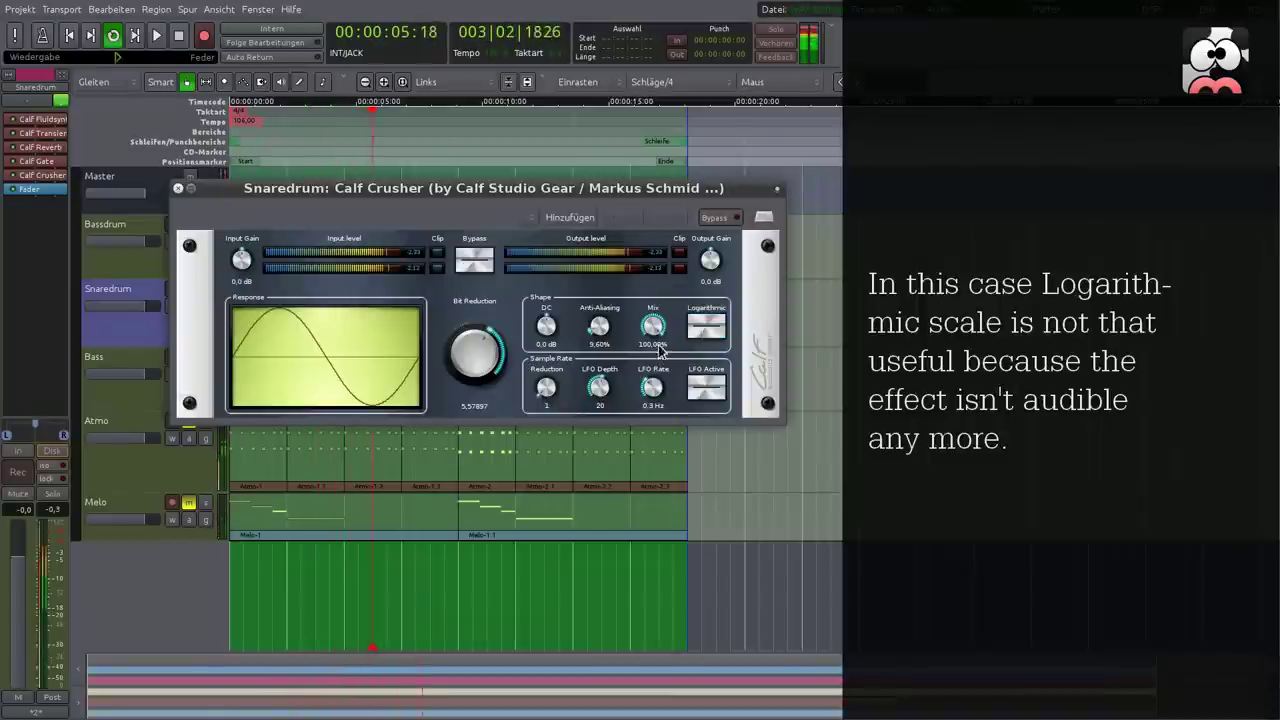
{"action": "left_click_drag", "start_coordinate": [650, 328], "coordinate": [594, 335]}
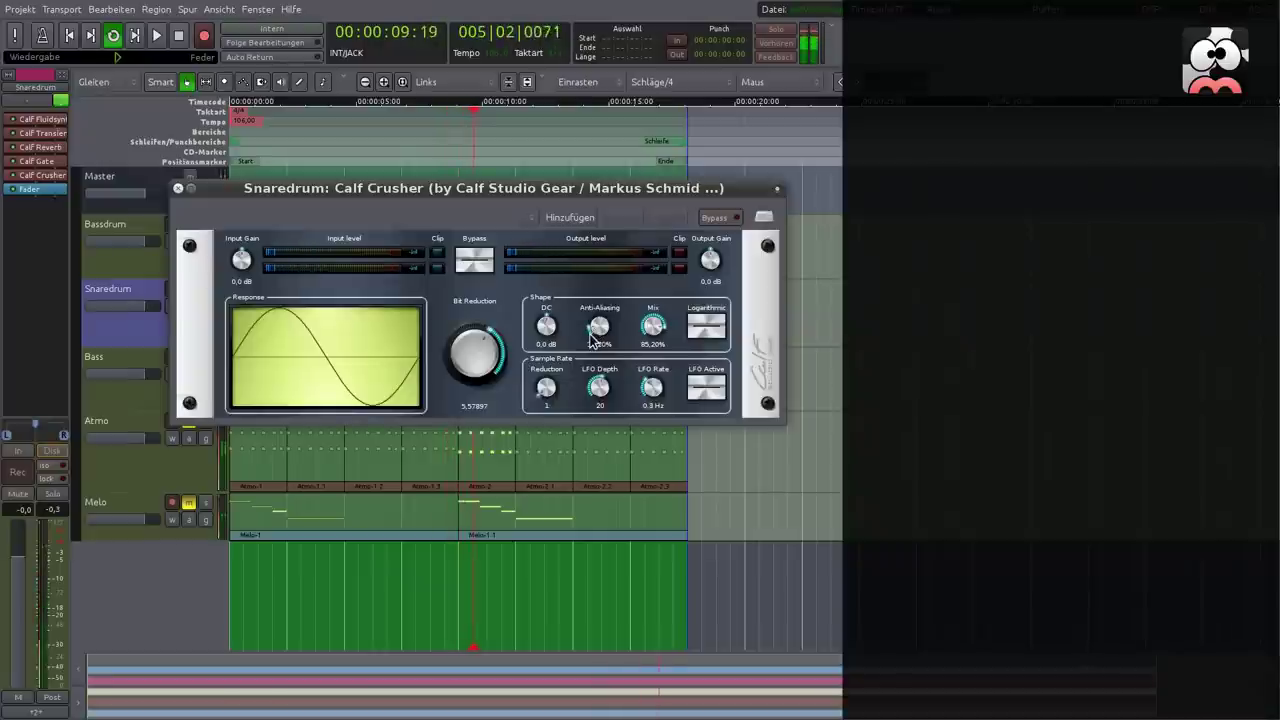
Compare the snare sound with the Crusher bypassed and active, and close the Crusher's window.
{"action": "left_click", "coordinate": [474, 264]}
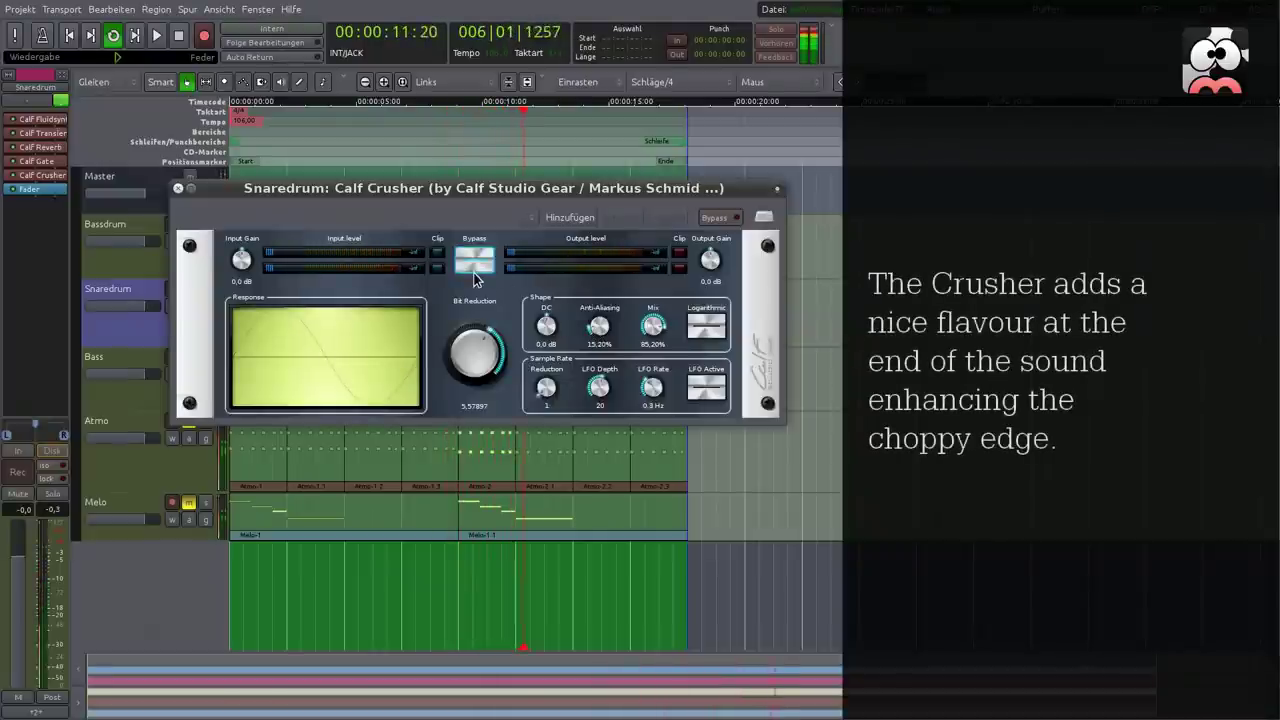
{"action": "left_click", "coordinate": [476, 271]}
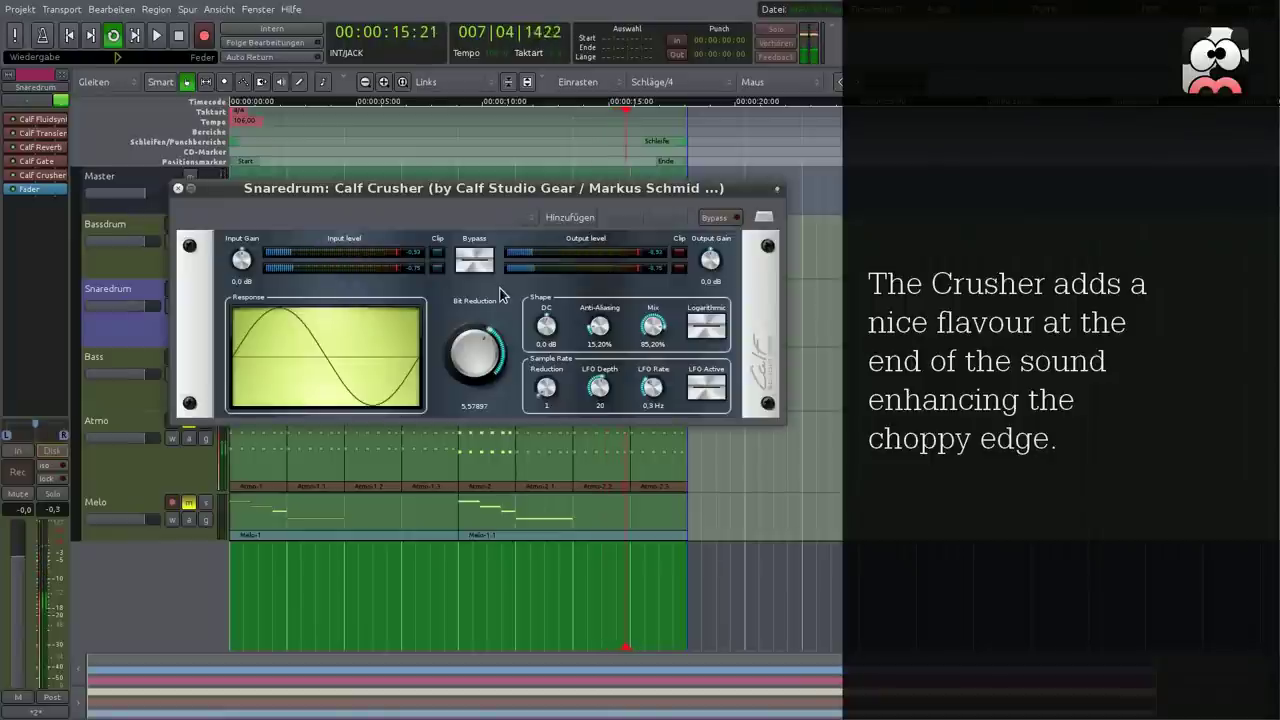
{"action": "left_click", "coordinate": [178, 188]}
{"action": "key", "text": "space"}
Insert Calf Saturator on the Snaredrum track, place it between Calf Crusher and the fader, and open its window.
{"action": "right_click", "coordinate": [22, 214]}
{"action": "right_click", "coordinate": [45, 176]}
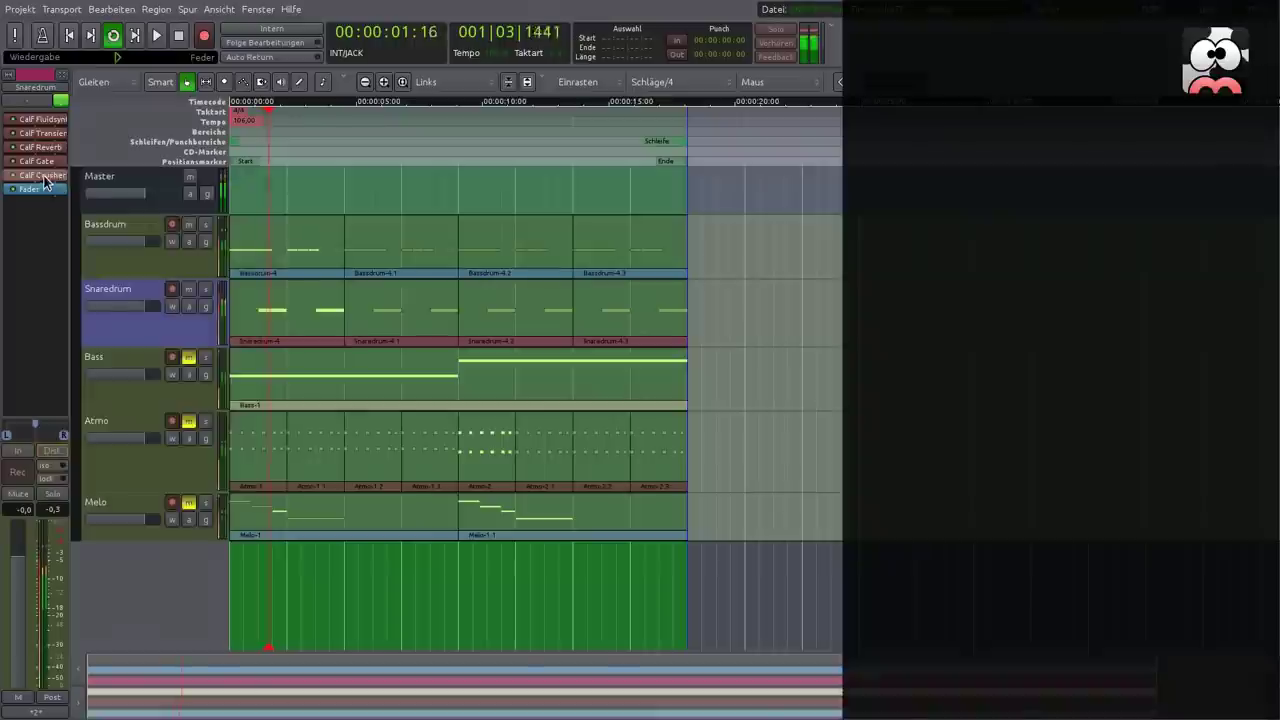
{"action": "right_click", "coordinate": [45, 175]}
{"action": "mouse_move", "coordinate": [95, 187]}
{"action": "mouse_move", "coordinate": [320, 186]}
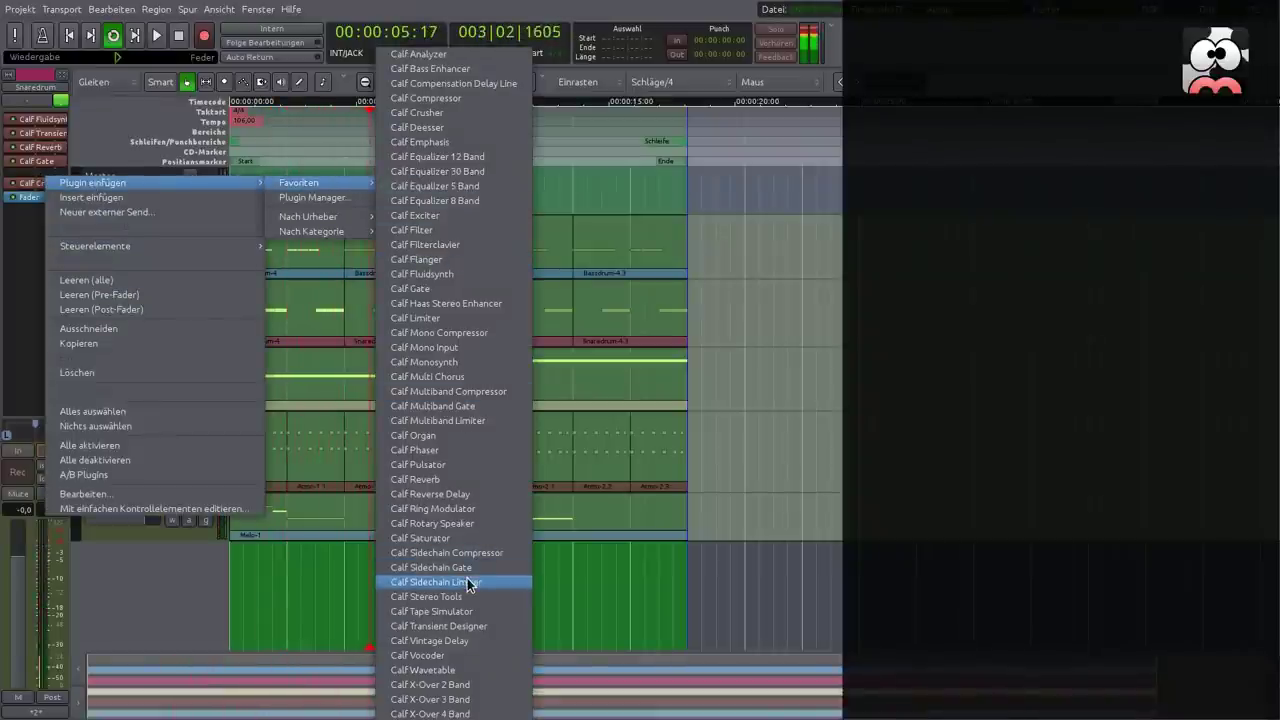
{"action": "left_click", "coordinate": [440, 538]}
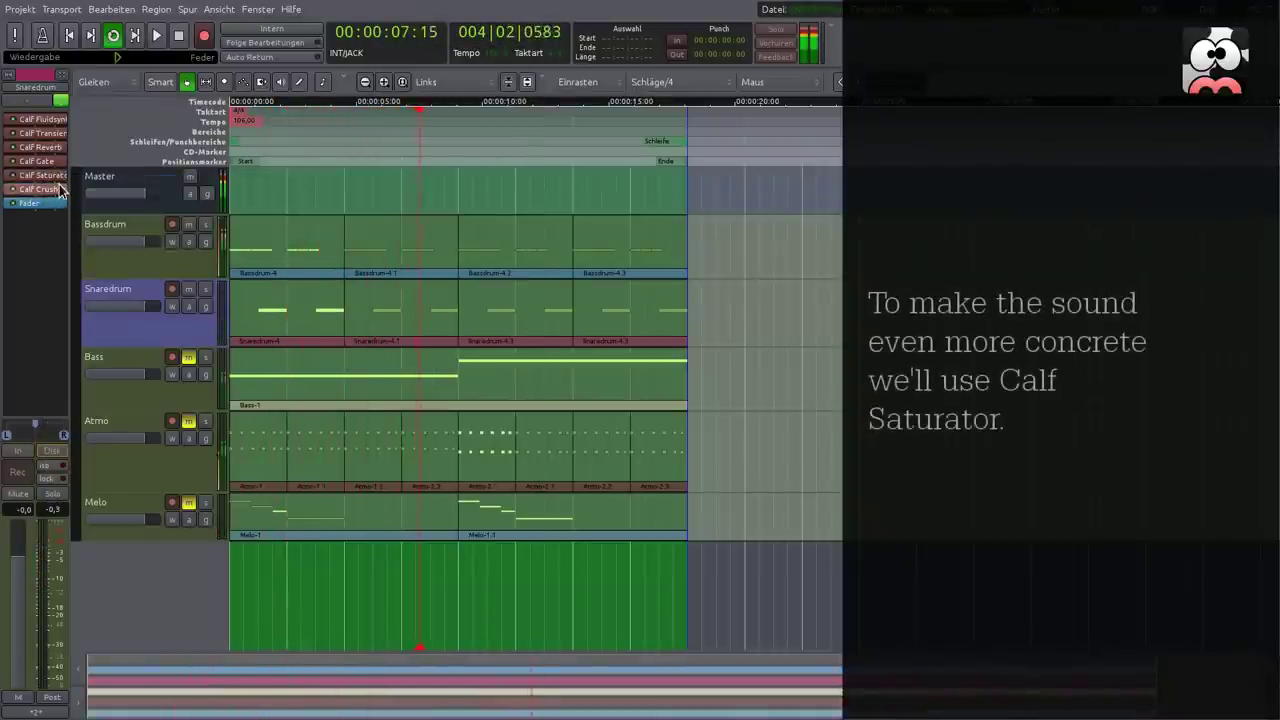
{"action": "left_click_drag", "start_coordinate": [54, 175], "coordinate": [48, 194]}
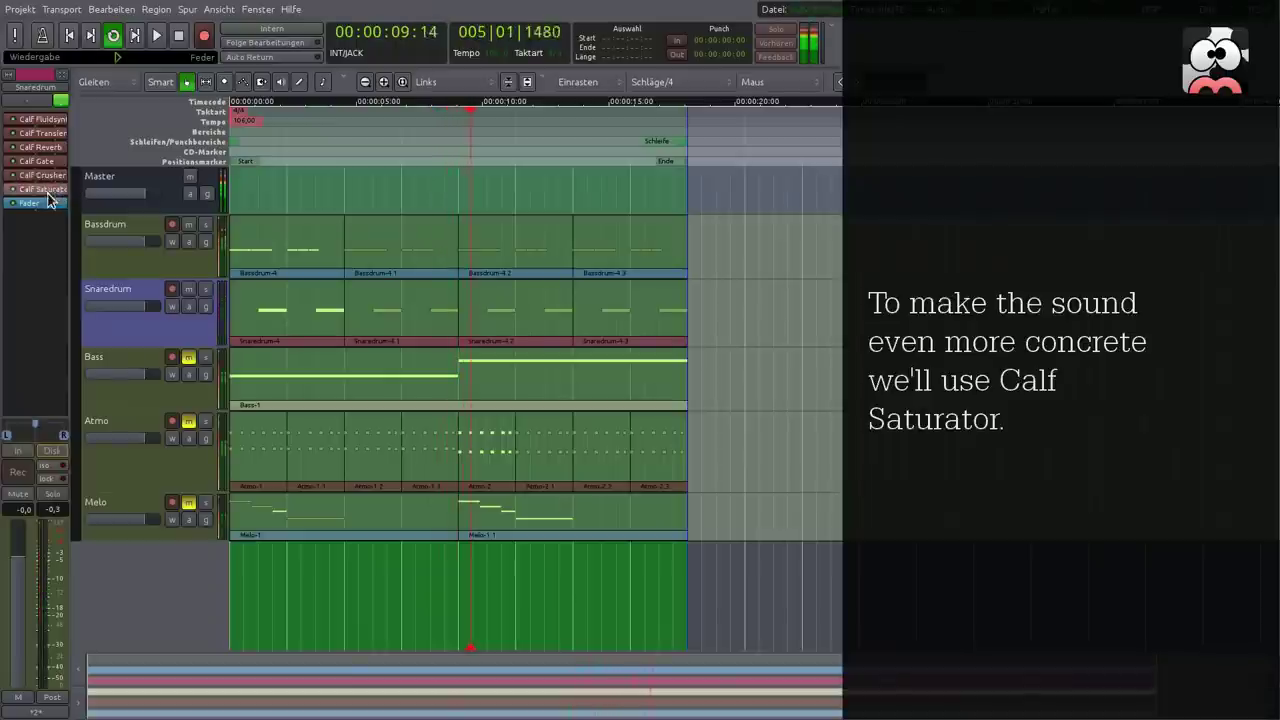
{"action": "double_click", "coordinate": [47, 192]}
{"action": "left_click_drag", "start_coordinate": [212, 80], "coordinate": [408, 155]}
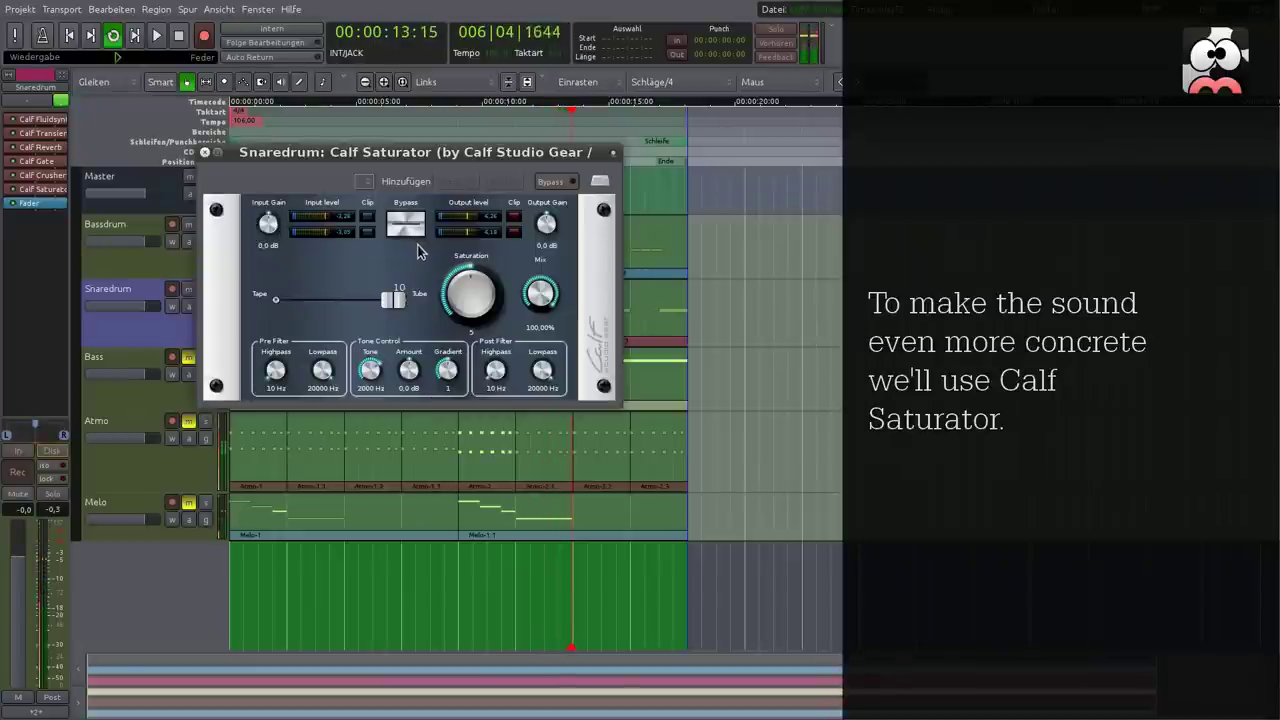
Set the Saturator's Saturation to about 6.86, post-filter Lowpass to about 11928 Hz and Tape/Tube blend to -3.56, compare with bypass and close its window.
{"action": "left_click_drag", "start_coordinate": [463, 292], "coordinate": [465, 280]}
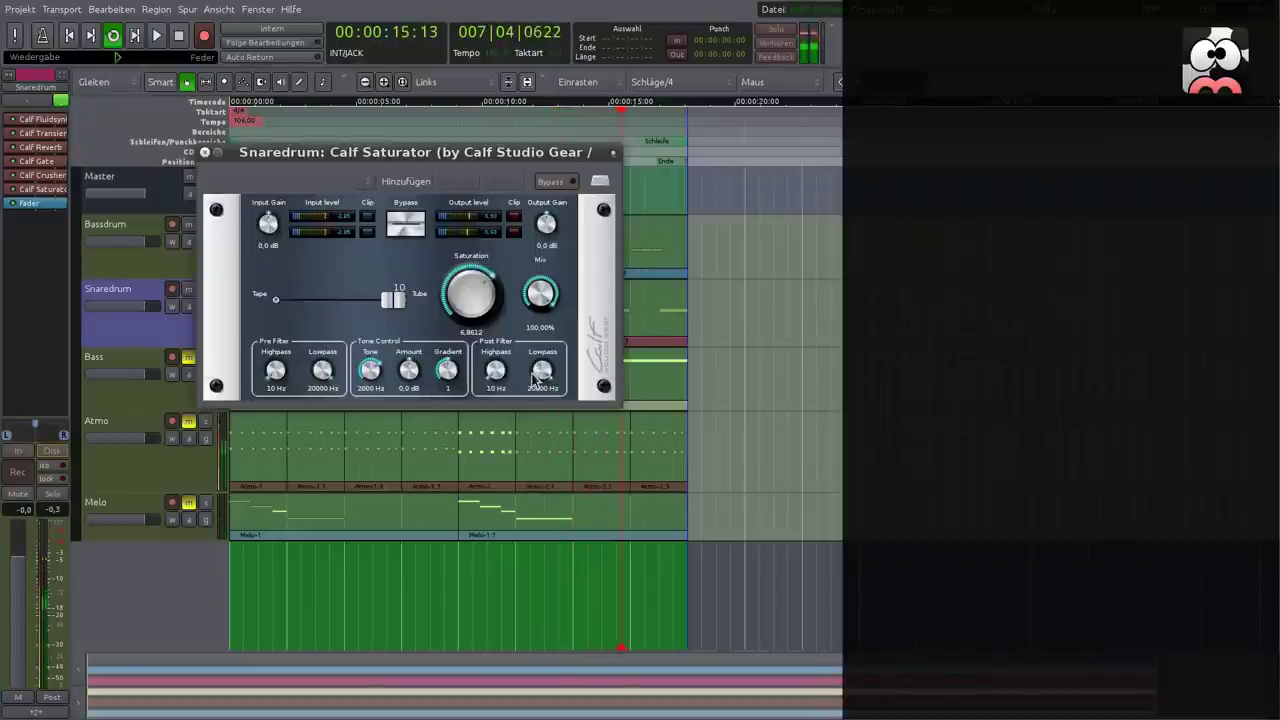
{"action": "left_click_drag", "start_coordinate": [540, 374], "coordinate": [539, 370]}
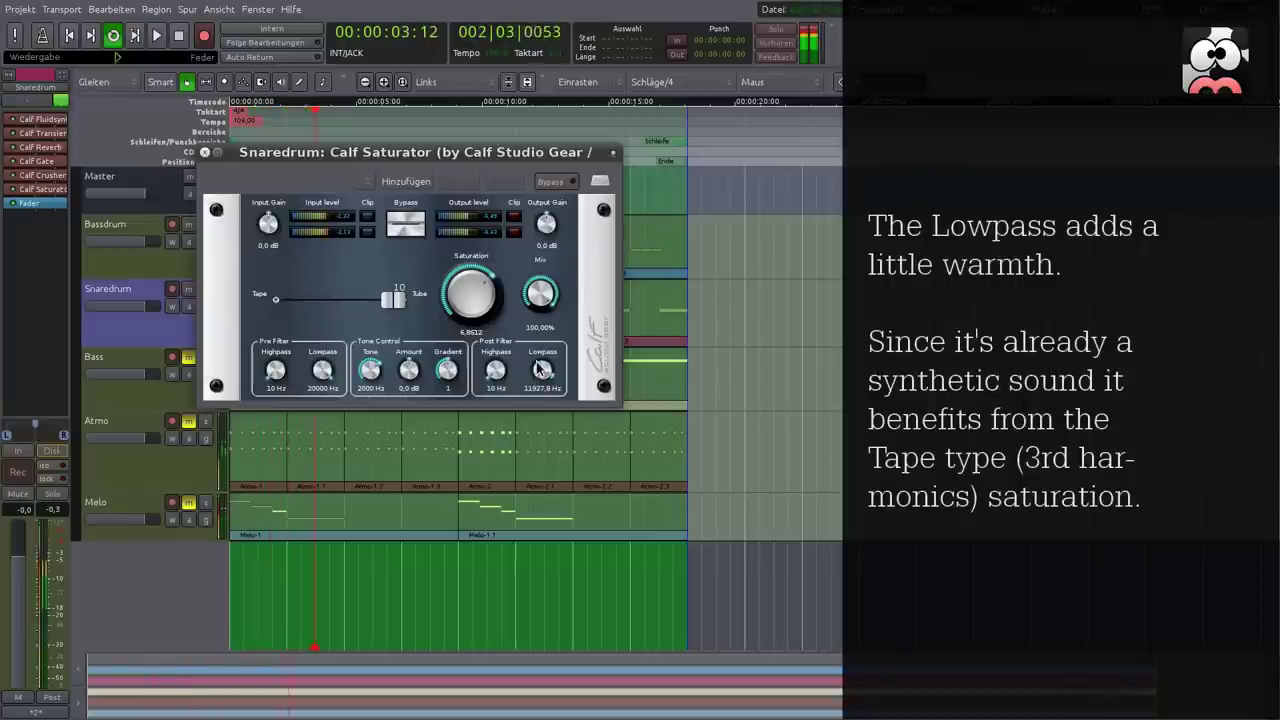
{"action": "left_click_drag", "start_coordinate": [400, 307], "coordinate": [368, 308]}
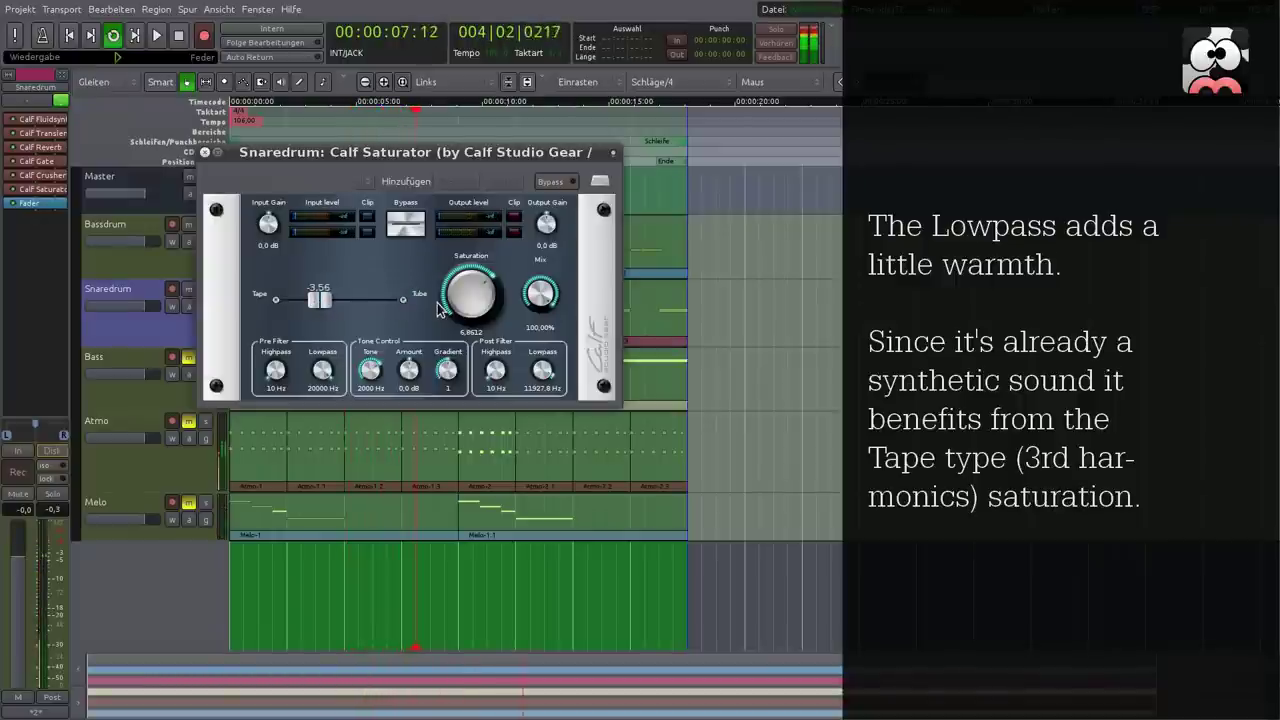
{"action": "left_click", "coordinate": [410, 230]}
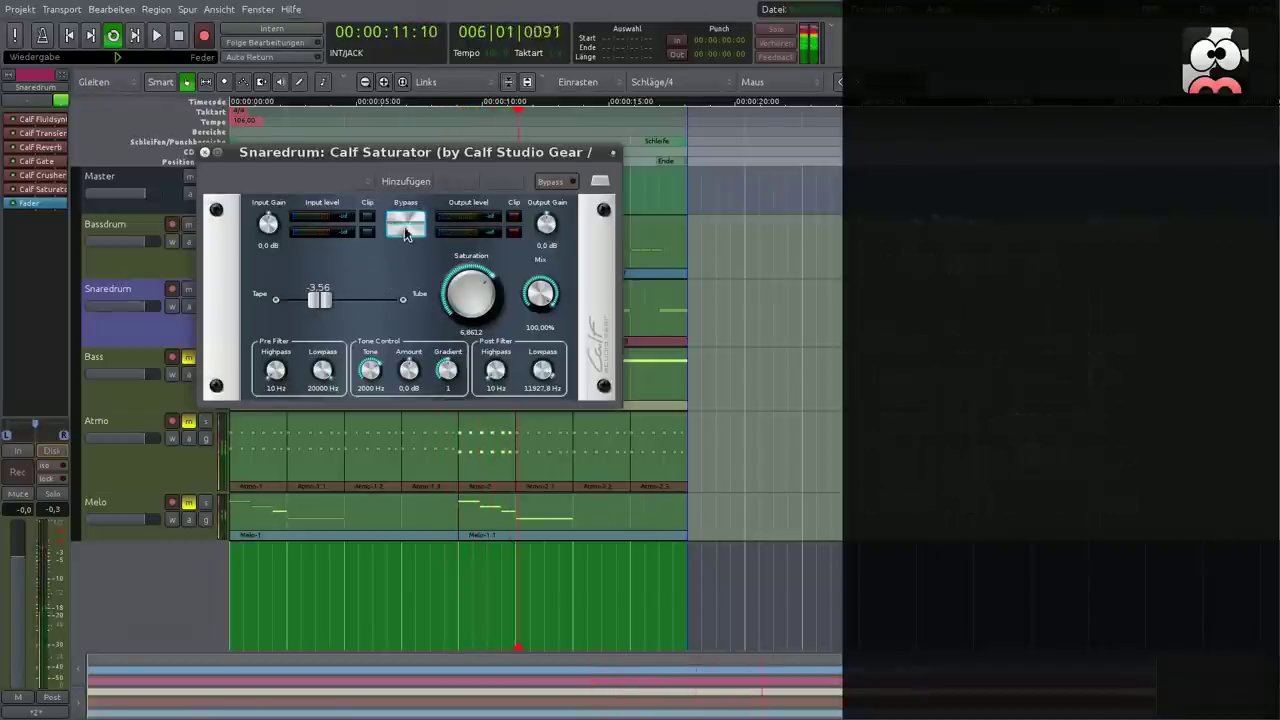
{"action": "left_click", "coordinate": [204, 153]}
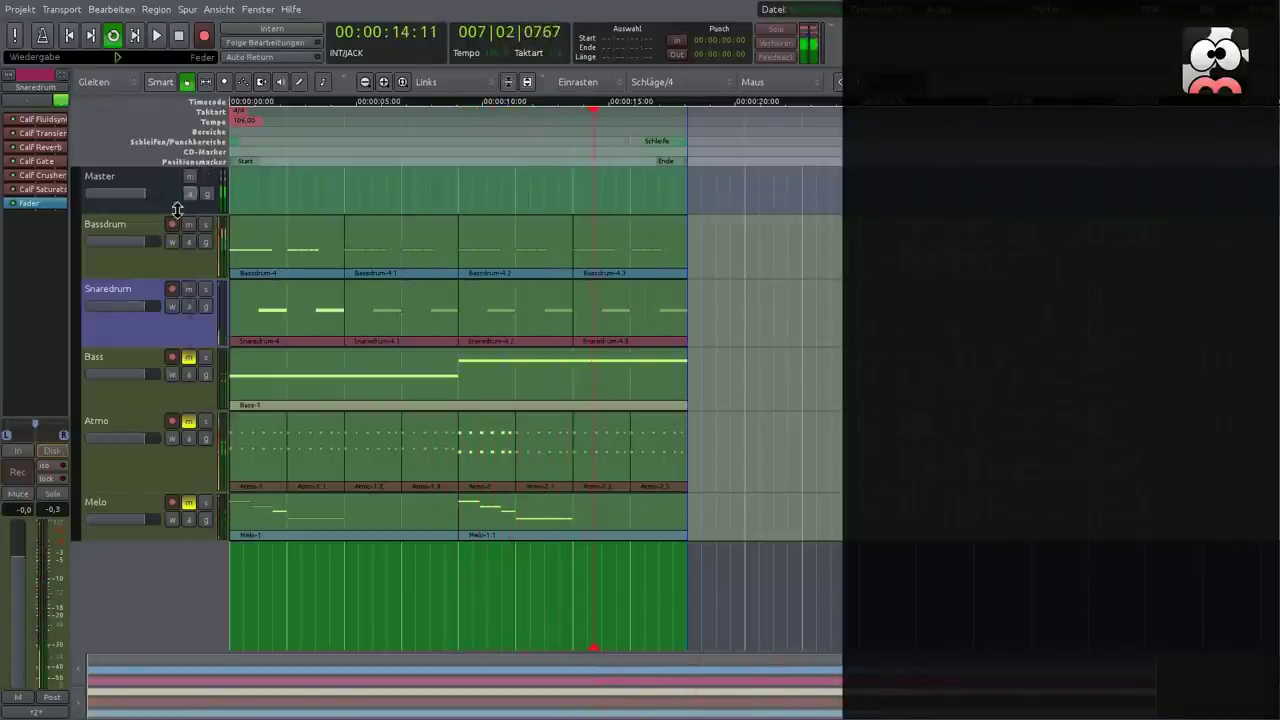
Insert a second Calf Reverb between Calf Saturator and the fader on the Snaredrum track and open its window.
{"action": "right_click", "coordinate": [47, 203]}
{"action": "mouse_move", "coordinate": [75, 209]}
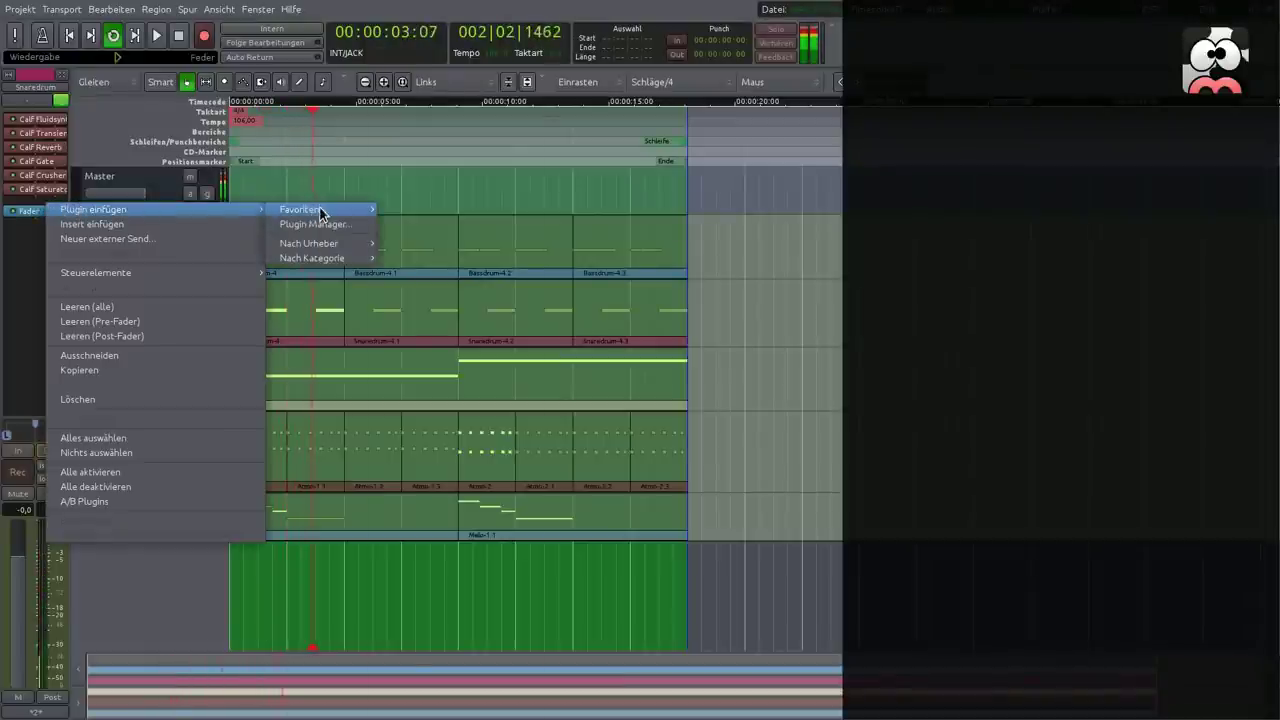
{"action": "mouse_move", "coordinate": [320, 211]}
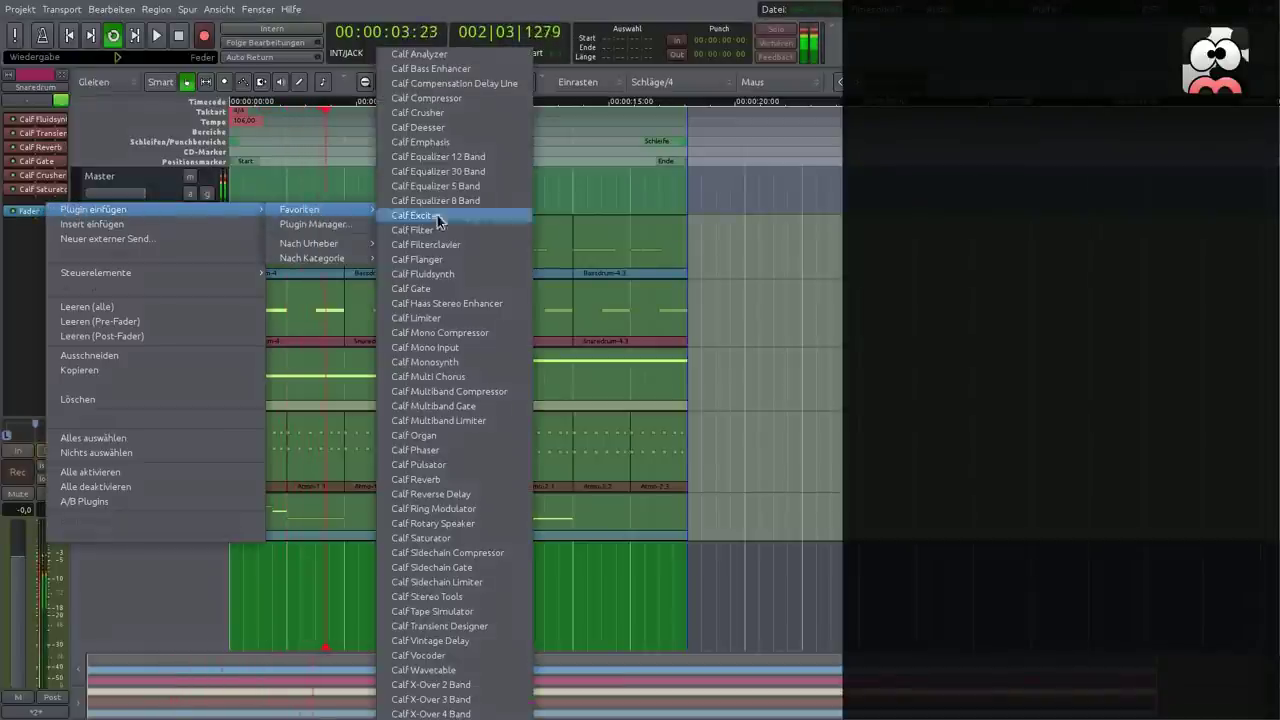
{"action": "left_click", "coordinate": [432, 480]}
{"action": "double_click", "coordinate": [44, 205]}
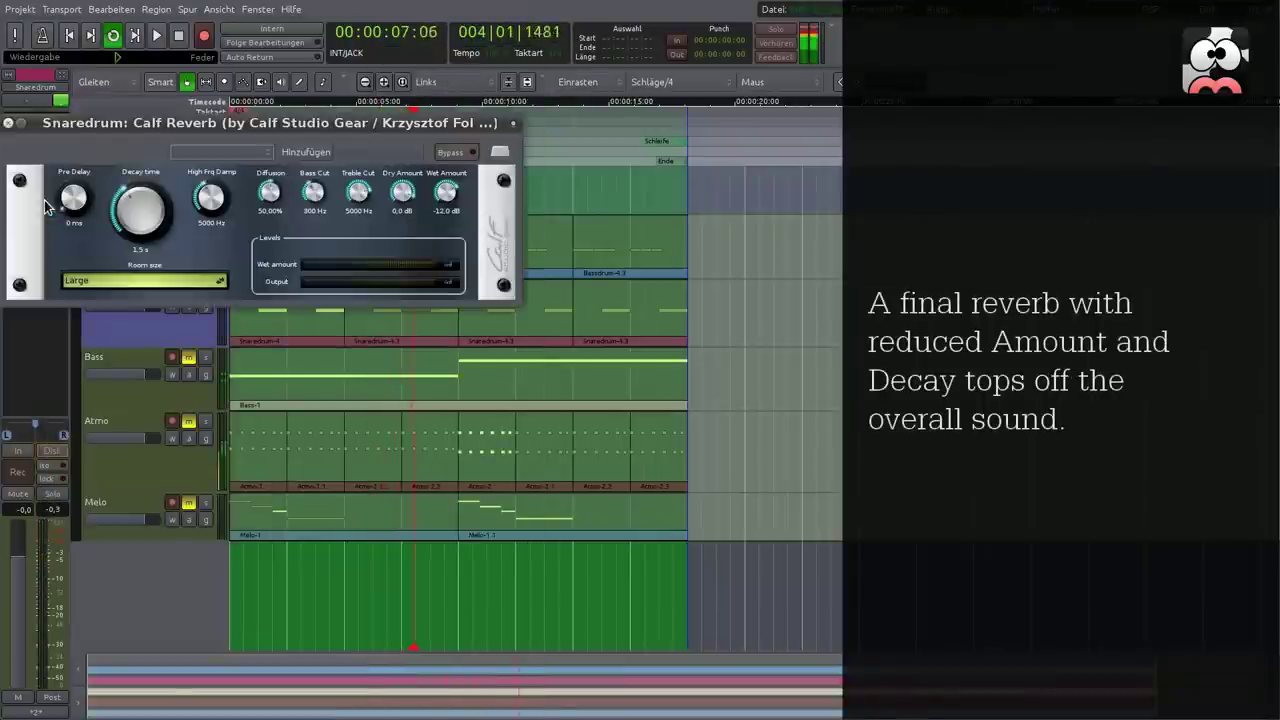
{"action": "left_click_drag", "start_coordinate": [280, 123], "coordinate": [513, 221]}
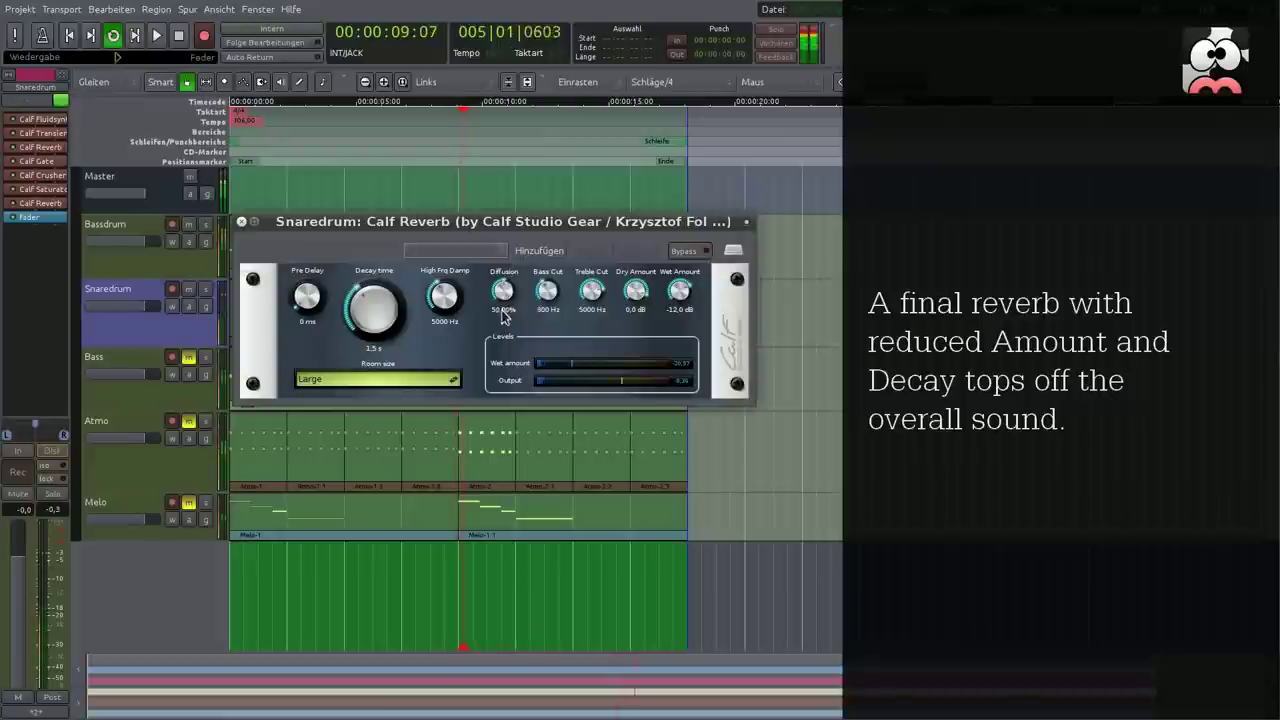
Set the reverb's Decay time to about 0.957 s, High Frq Damp to about 13645 Hz and Treble Cut to 20000 Hz, reduce Wet Amount and close its window.
{"action": "left_click_drag", "start_coordinate": [441, 303], "coordinate": [441, 261]}
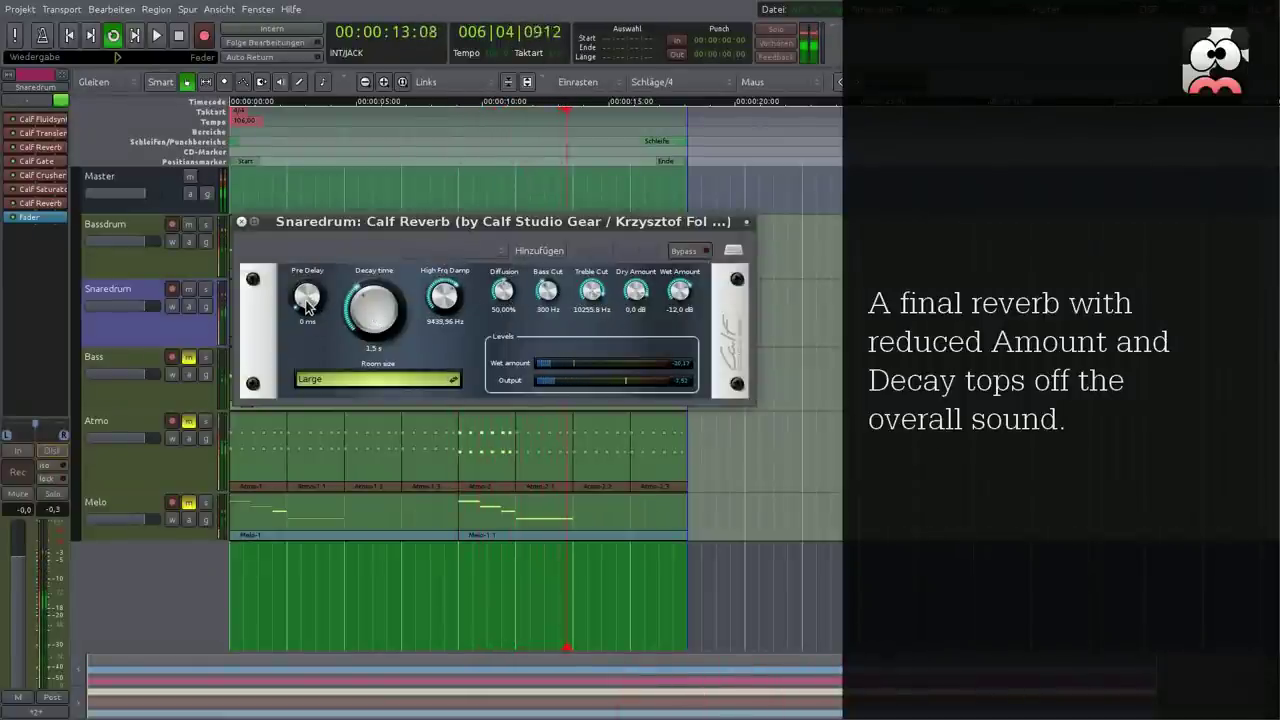
{"action": "left_click_drag", "start_coordinate": [370, 309], "coordinate": [377, 333]}
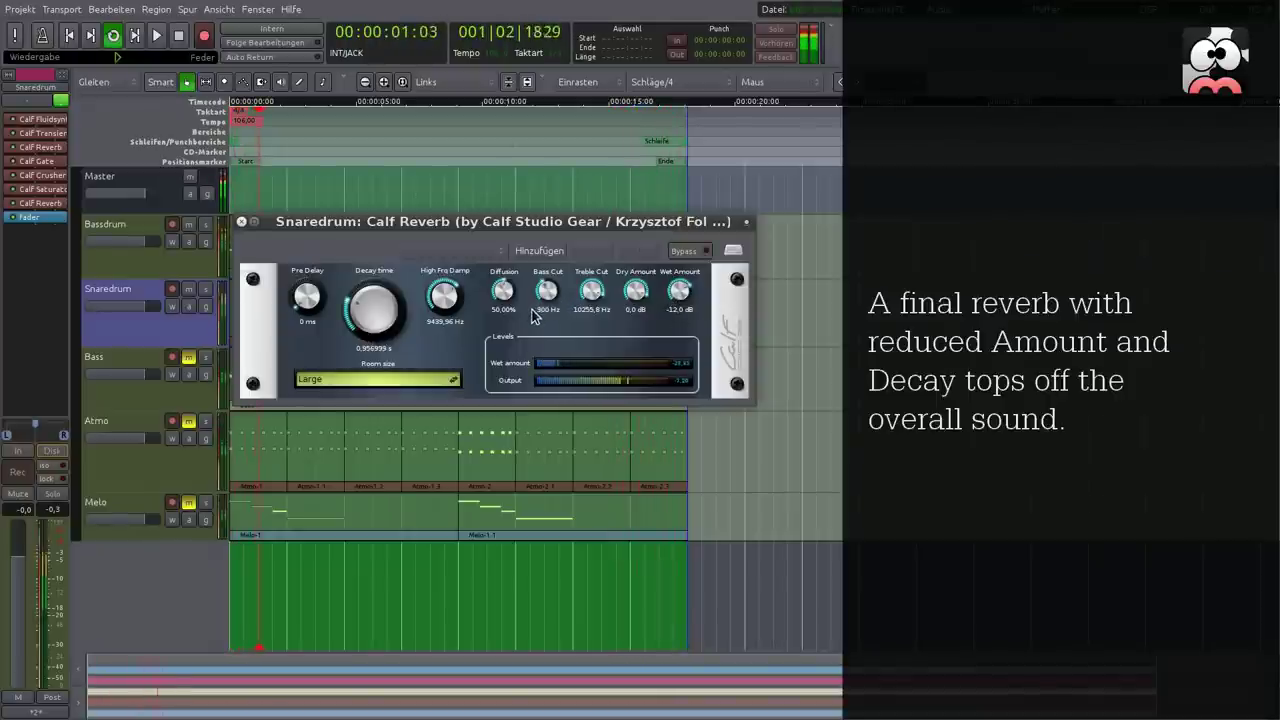
{"action": "left_click_drag", "start_coordinate": [587, 298], "coordinate": [589, 287]}
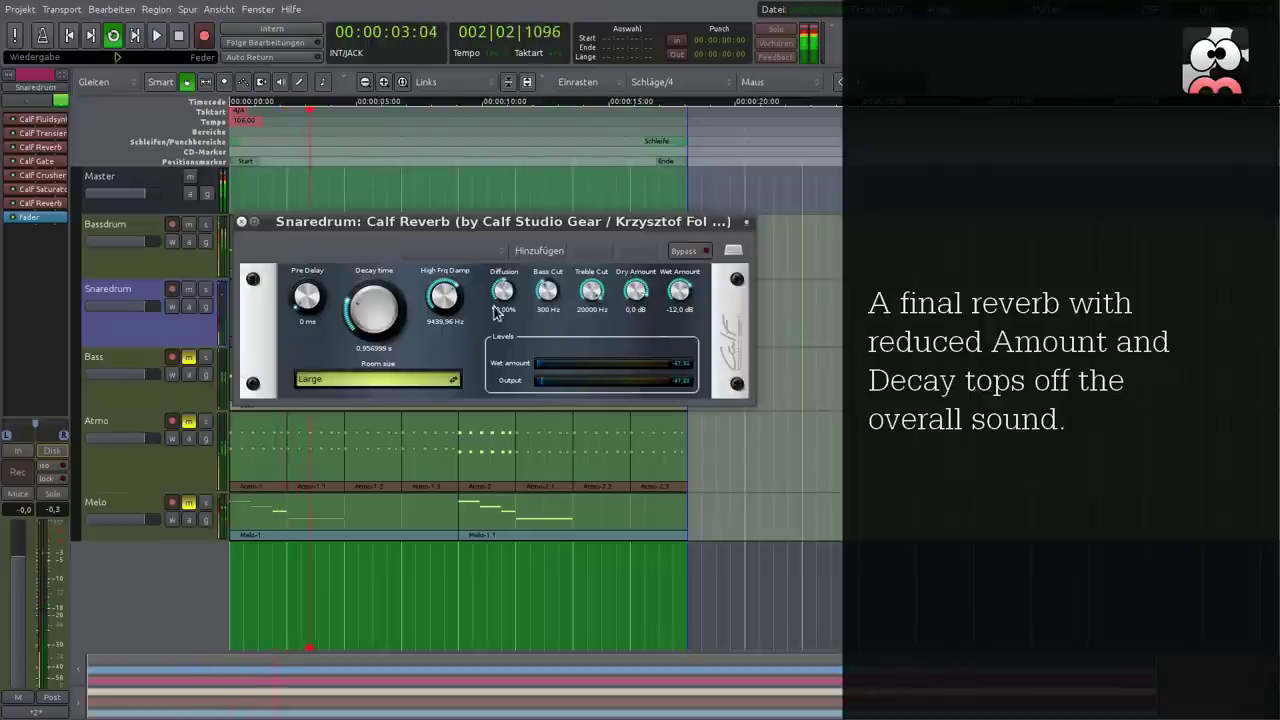
{"action": "left_click_drag", "start_coordinate": [443, 302], "coordinate": [440, 298]}
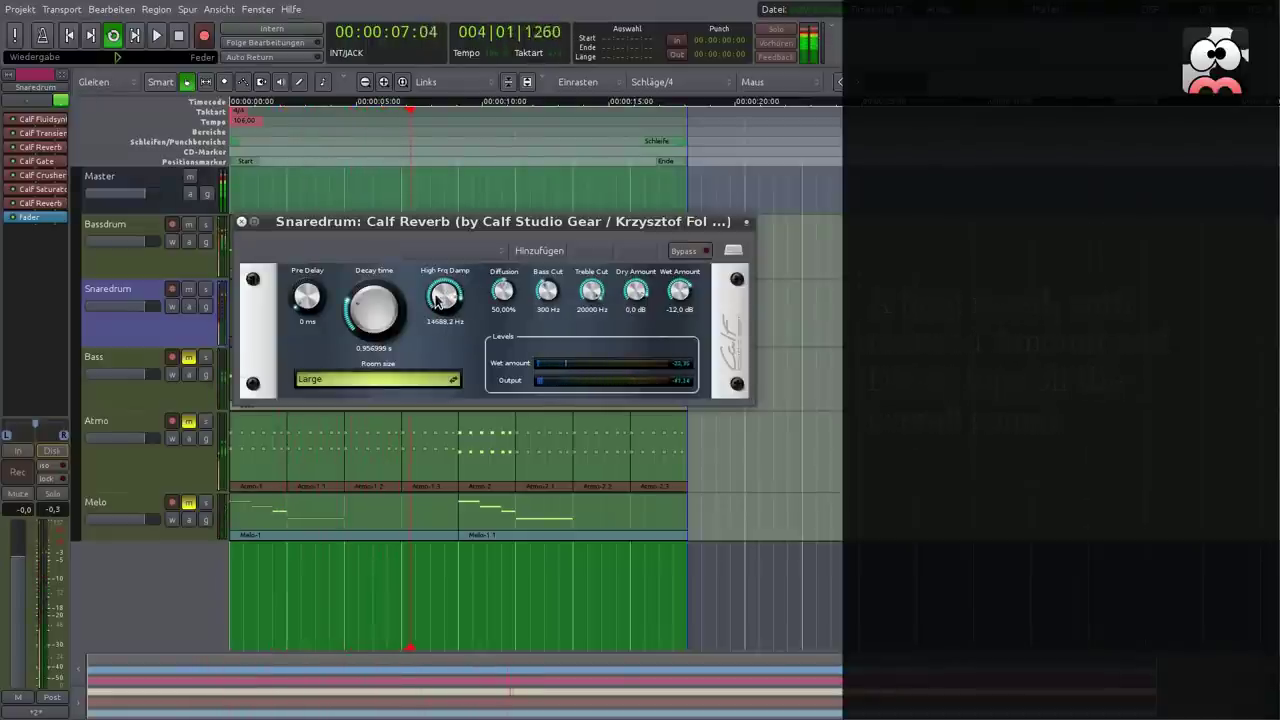
{"action": "left_click_drag", "start_coordinate": [436, 303], "coordinate": [437, 309]}
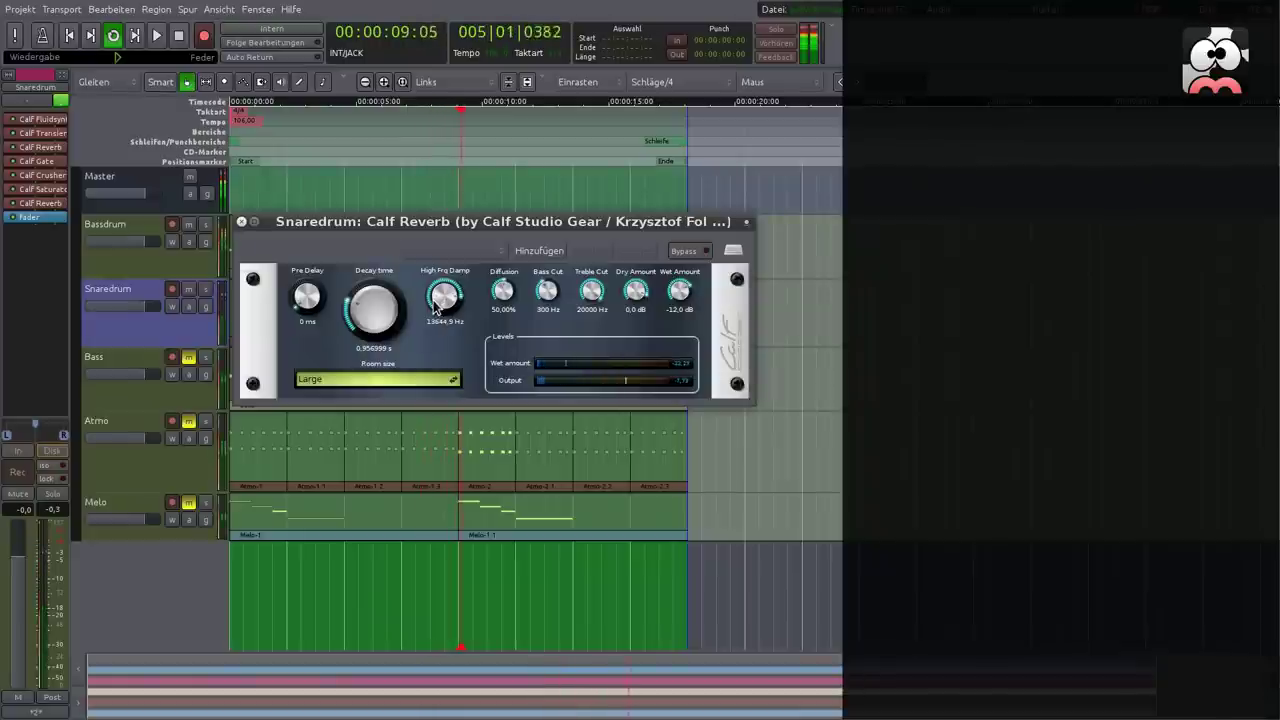
{"action": "left_click_drag", "start_coordinate": [676, 297], "coordinate": [676, 302]}
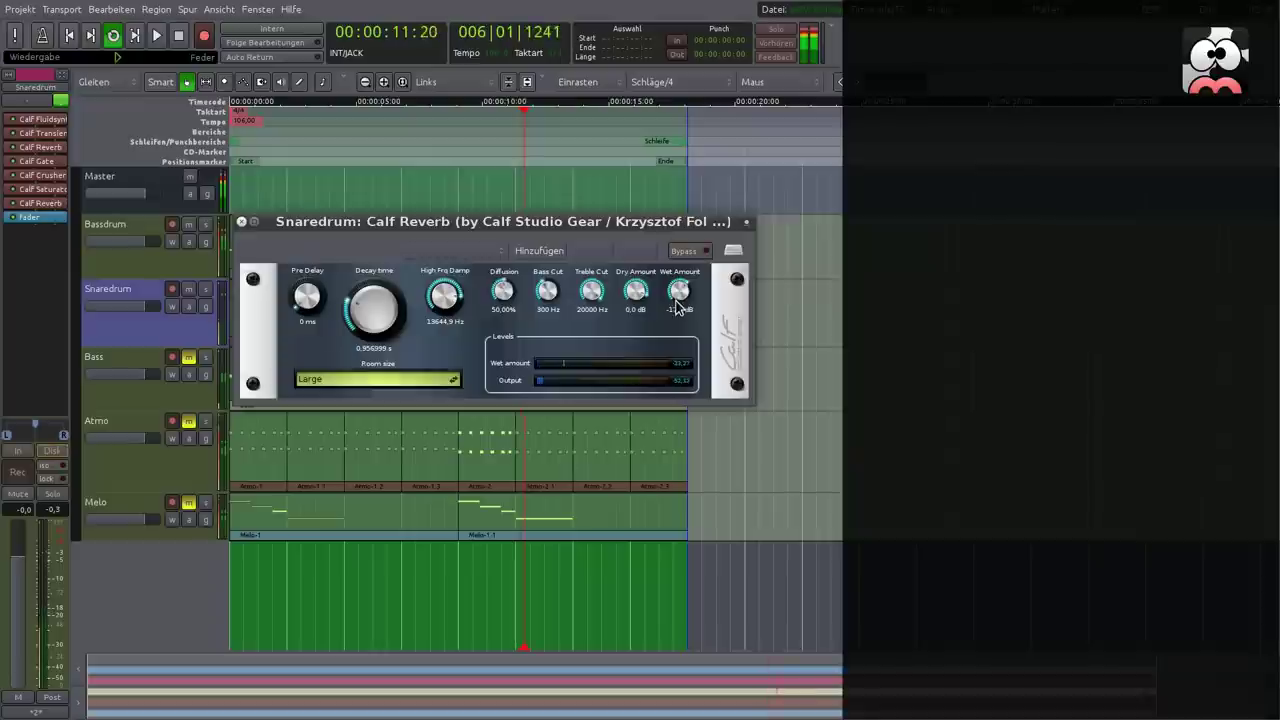
{"action": "left_click", "coordinate": [241, 222]}
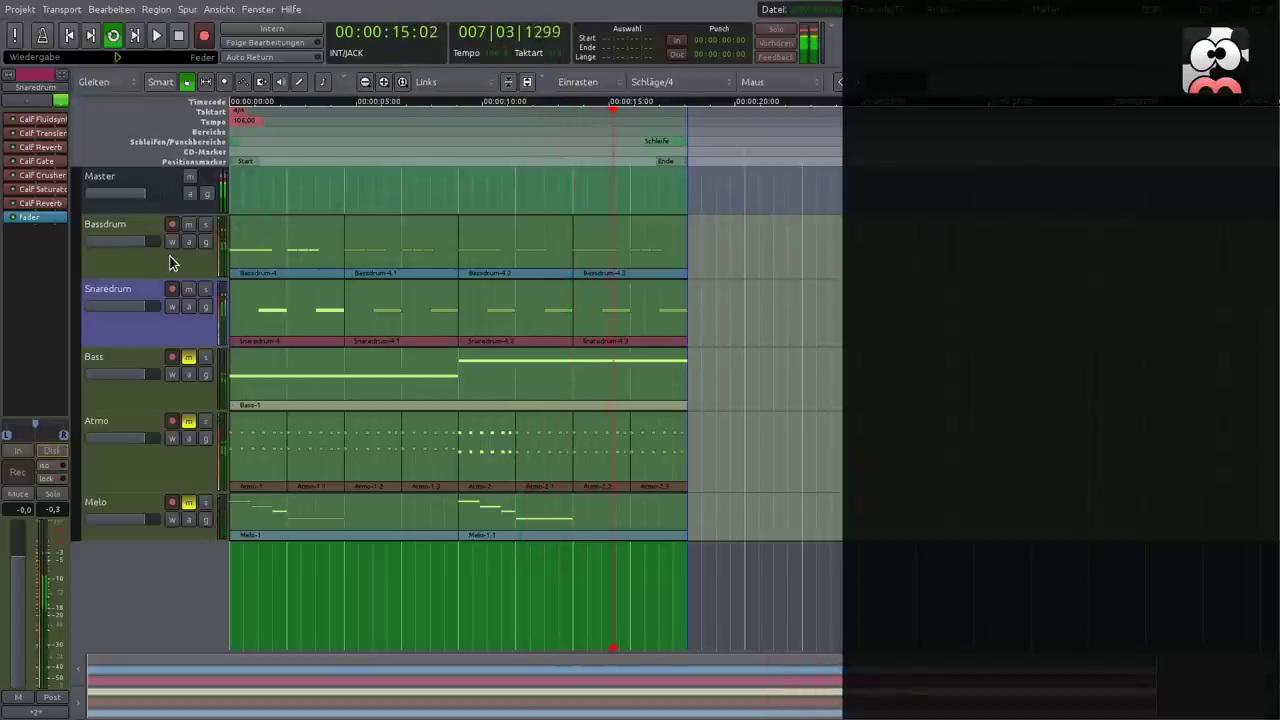
Raise the Bassdrum track's fader to about 2.9 dB.
{"action": "left_click", "coordinate": [170, 263]}
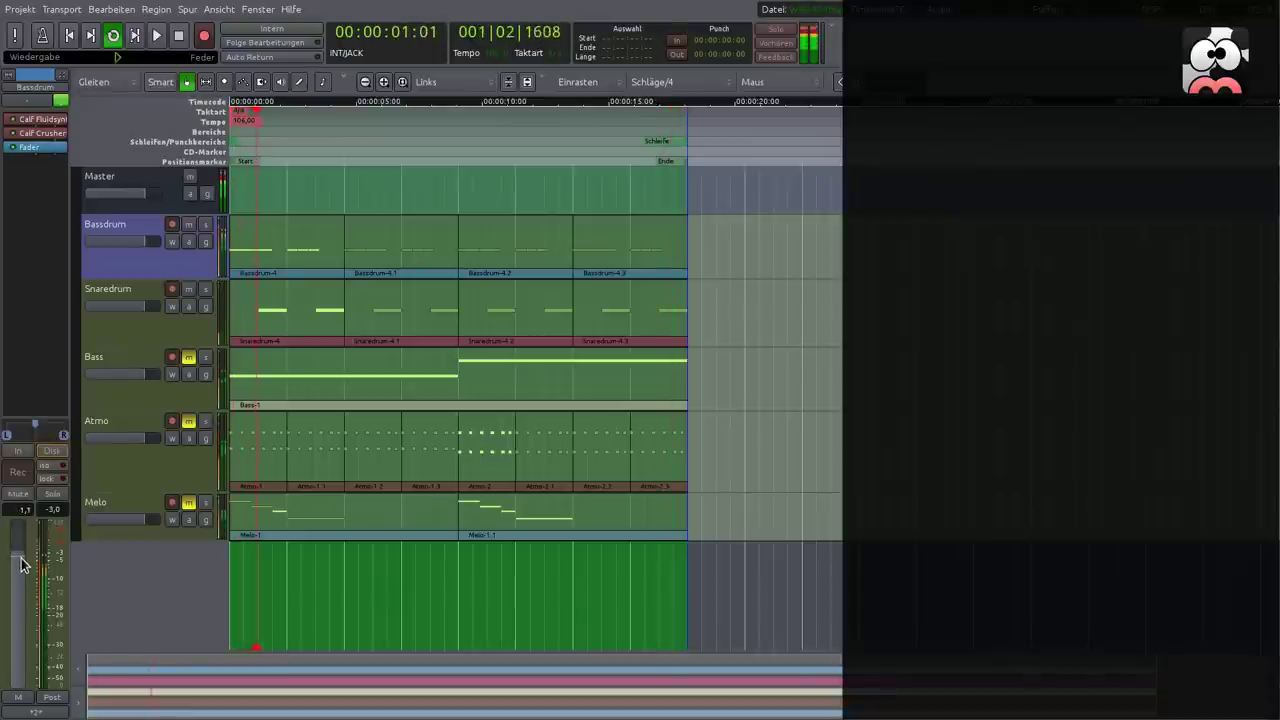
{"action": "scroll", "coordinate": [22, 548], "scroll_direction": "up", "scroll_amount": 1}
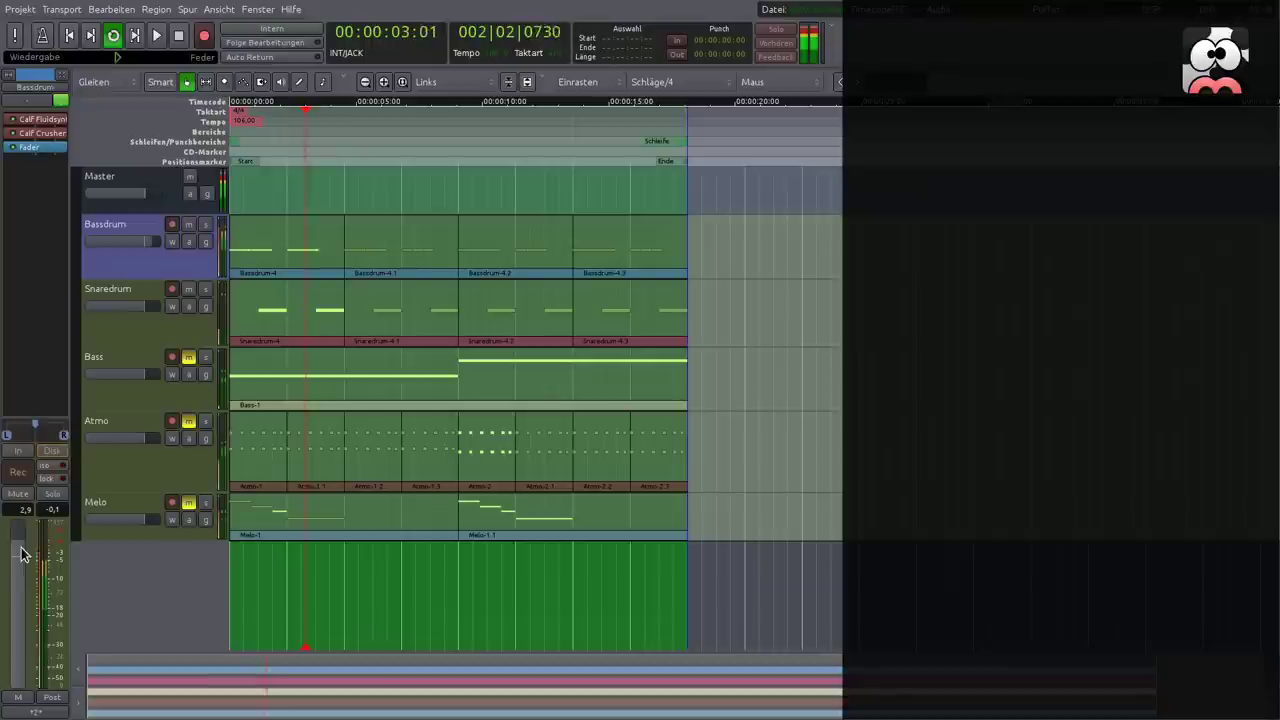
Add one mono audio bus named High Stuff directly below the Snaredrum track.
{"action": "left_click", "coordinate": [157, 332]}
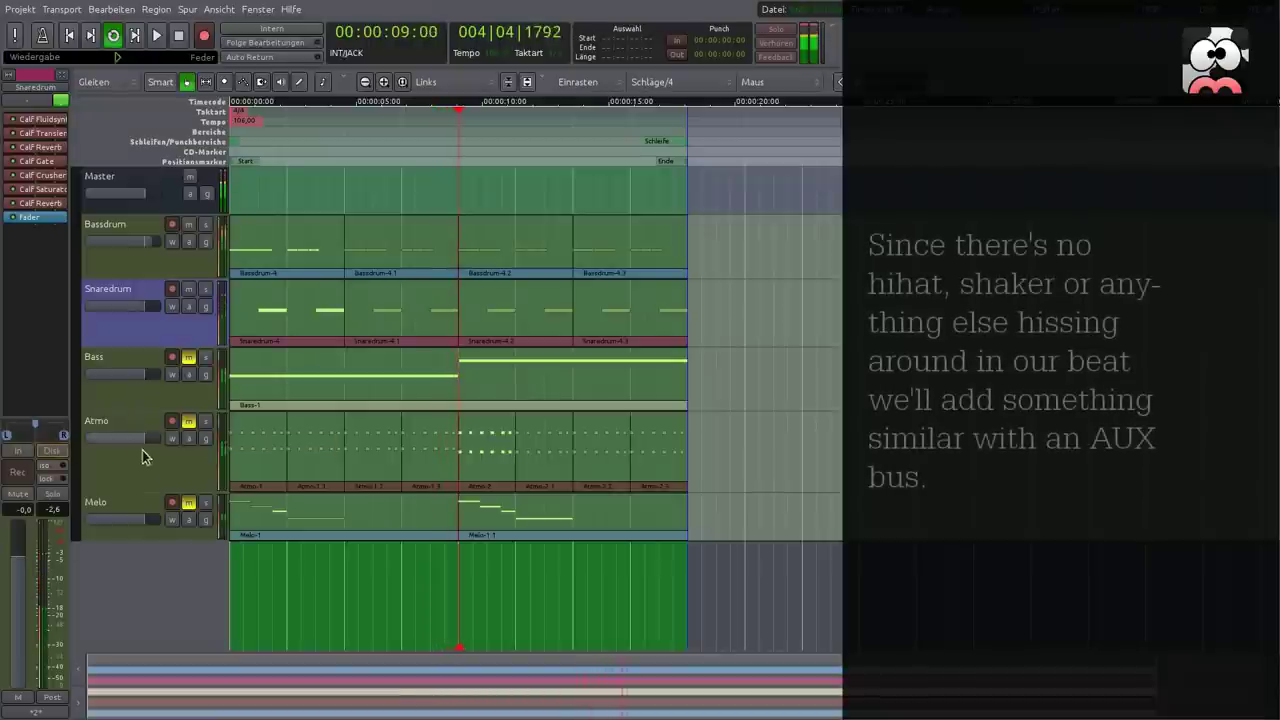
{"action": "right_click", "coordinate": [148, 580]}
{"action": "left_click", "coordinate": [185, 519]}
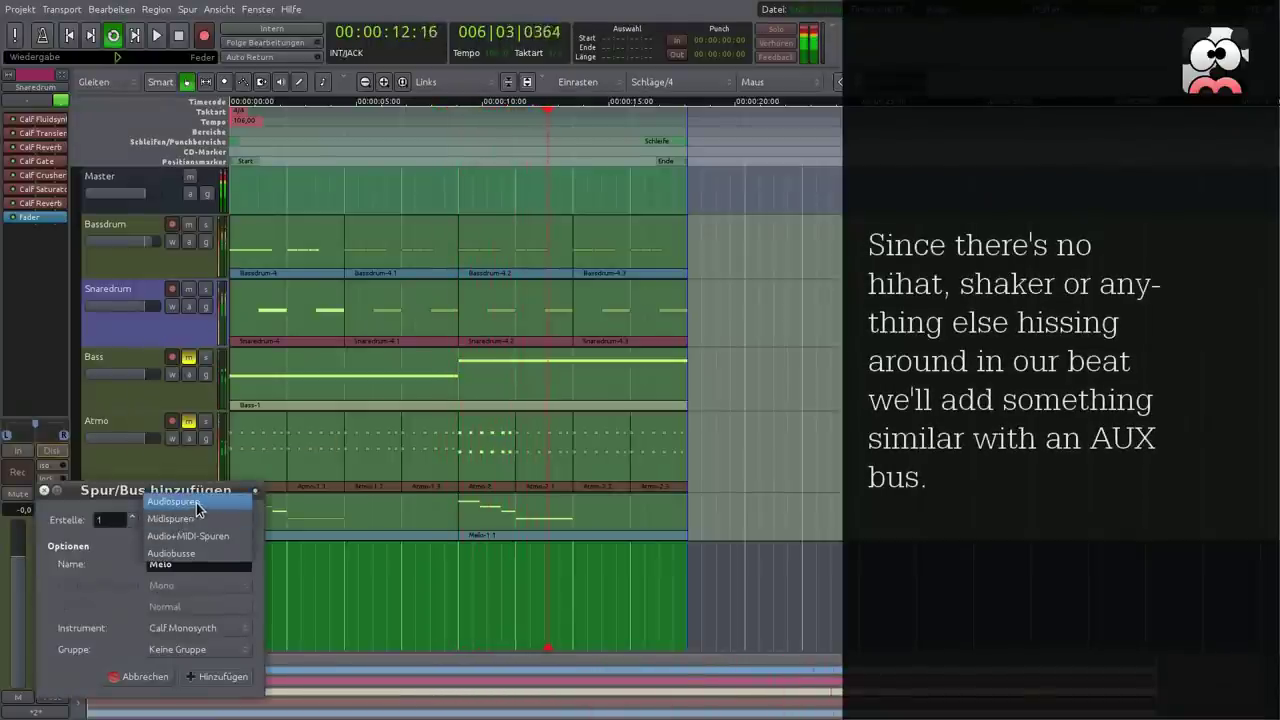
{"action": "left_click", "coordinate": [205, 553]}
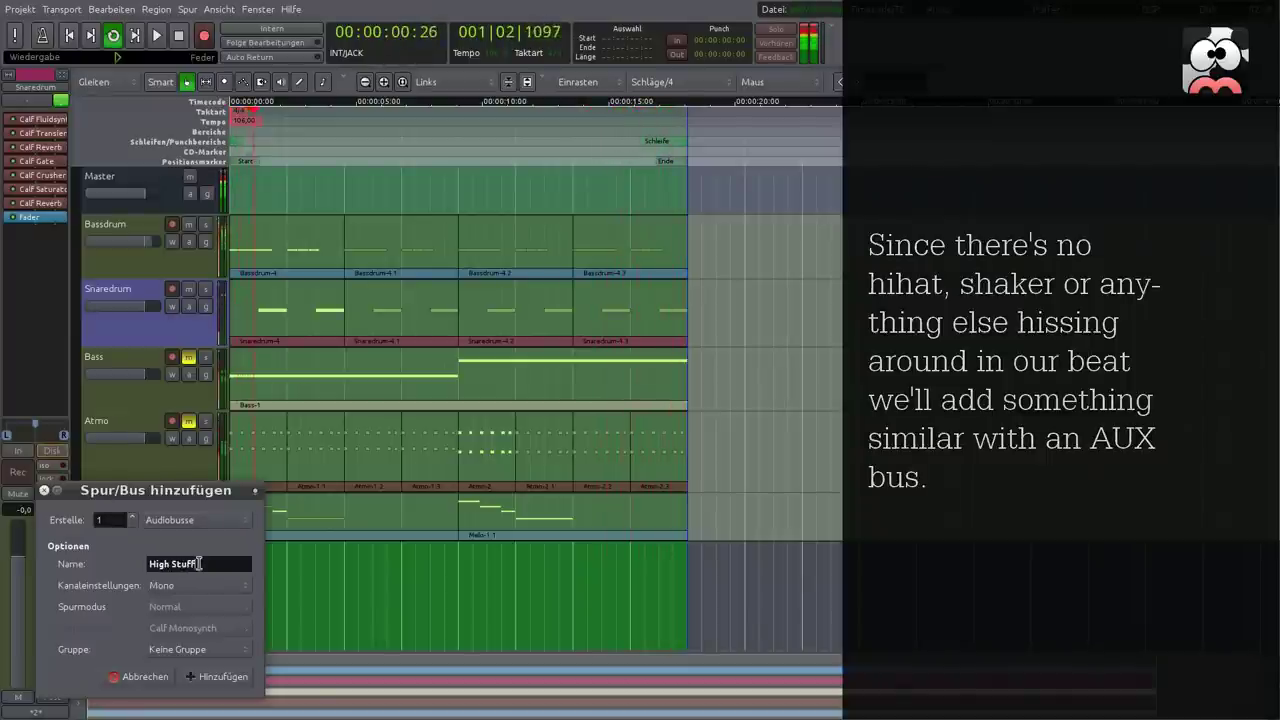
{"action": "left_click", "coordinate": [217, 677]}
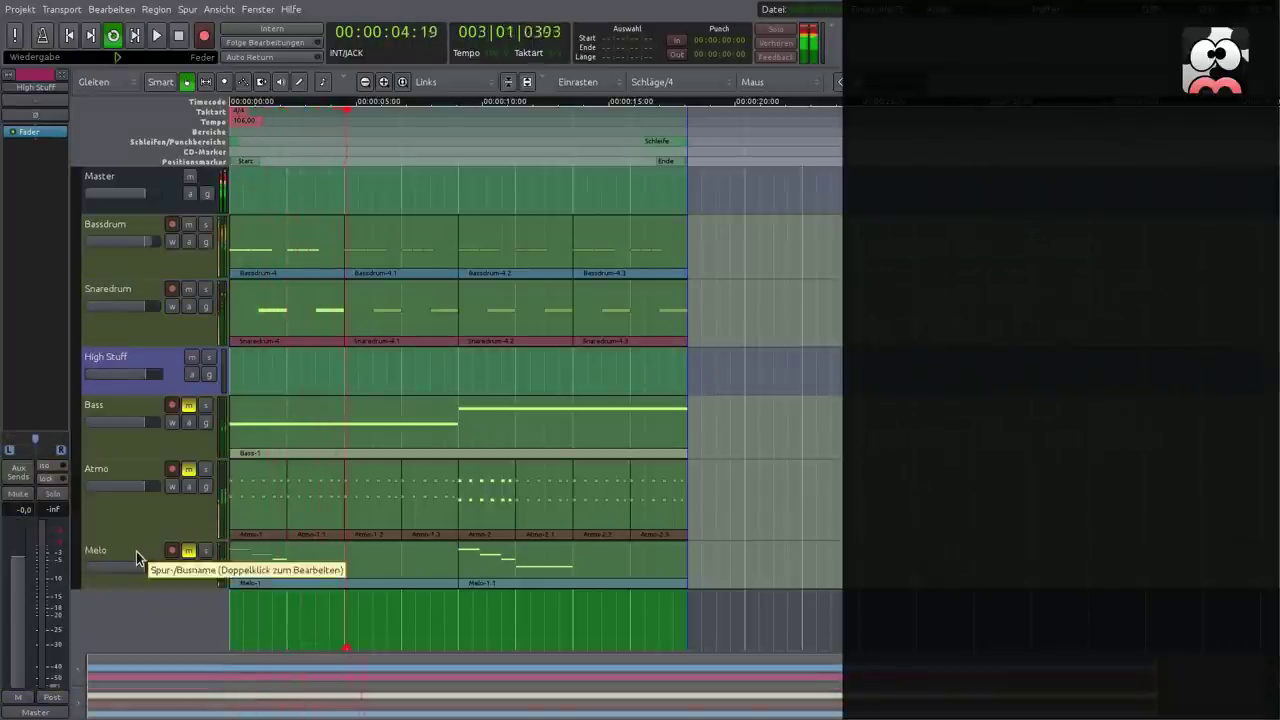
Insert a Calf Filter before the fader on the High Stuff bus.
{"action": "left_click", "coordinate": [136, 556]}
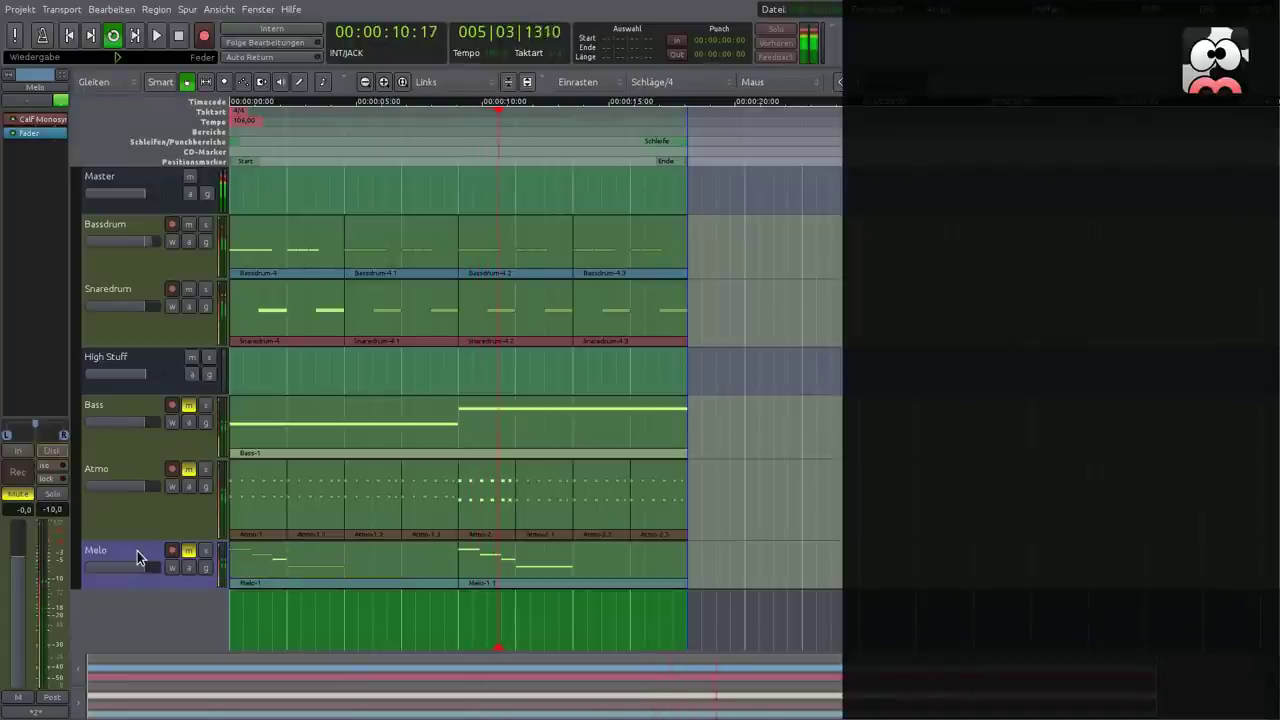
{"action": "left_click", "coordinate": [172, 366]}
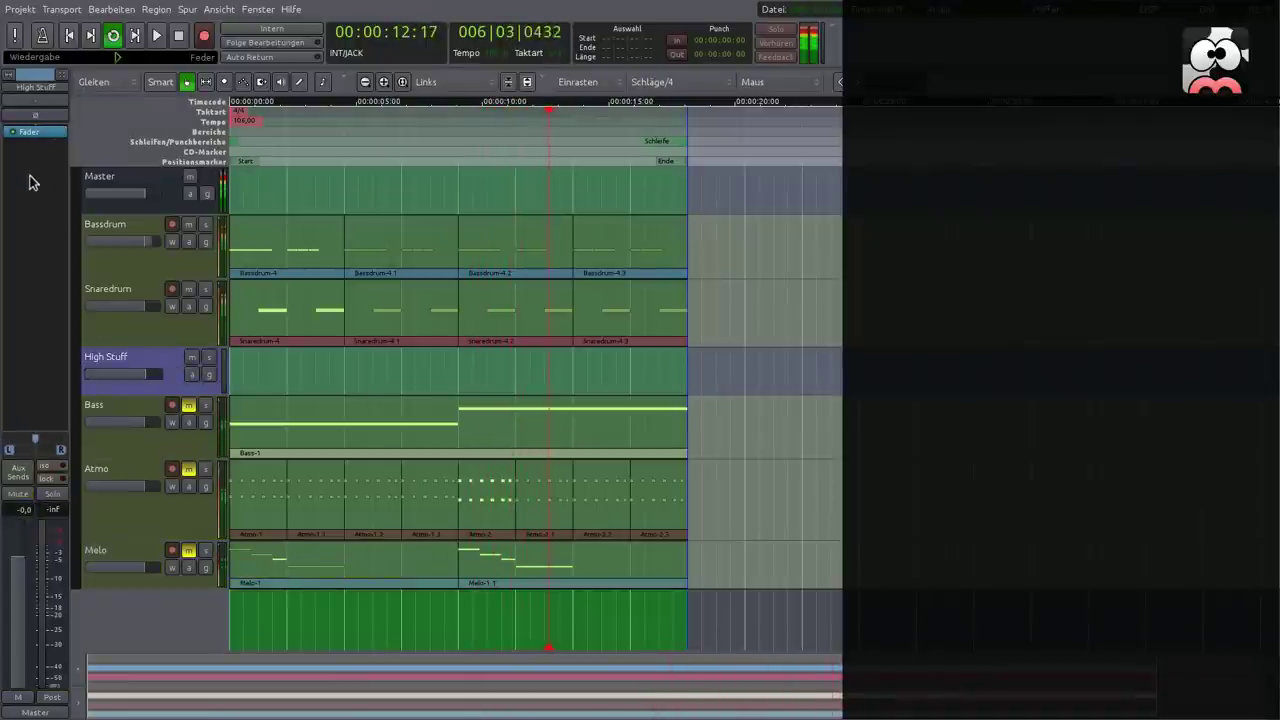
{"action": "right_click", "coordinate": [30, 133]}
{"action": "mouse_move", "coordinate": [225, 135]}
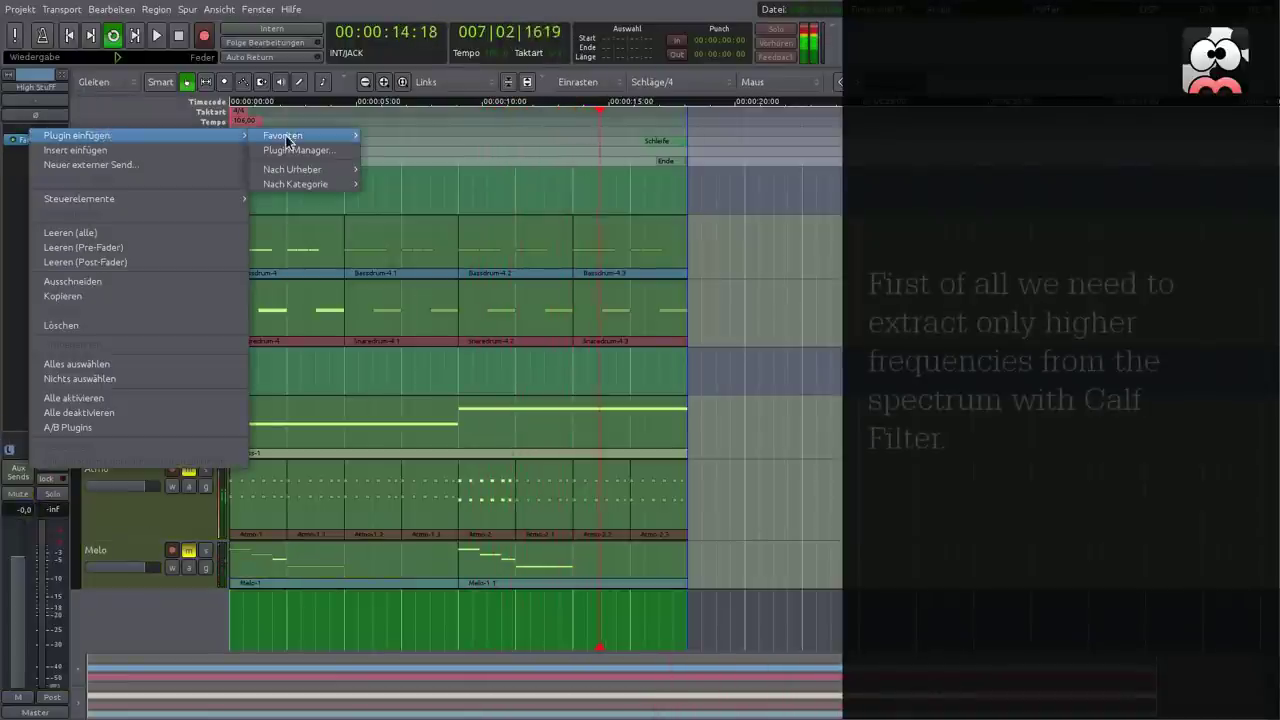
{"action": "mouse_move", "coordinate": [287, 140]}
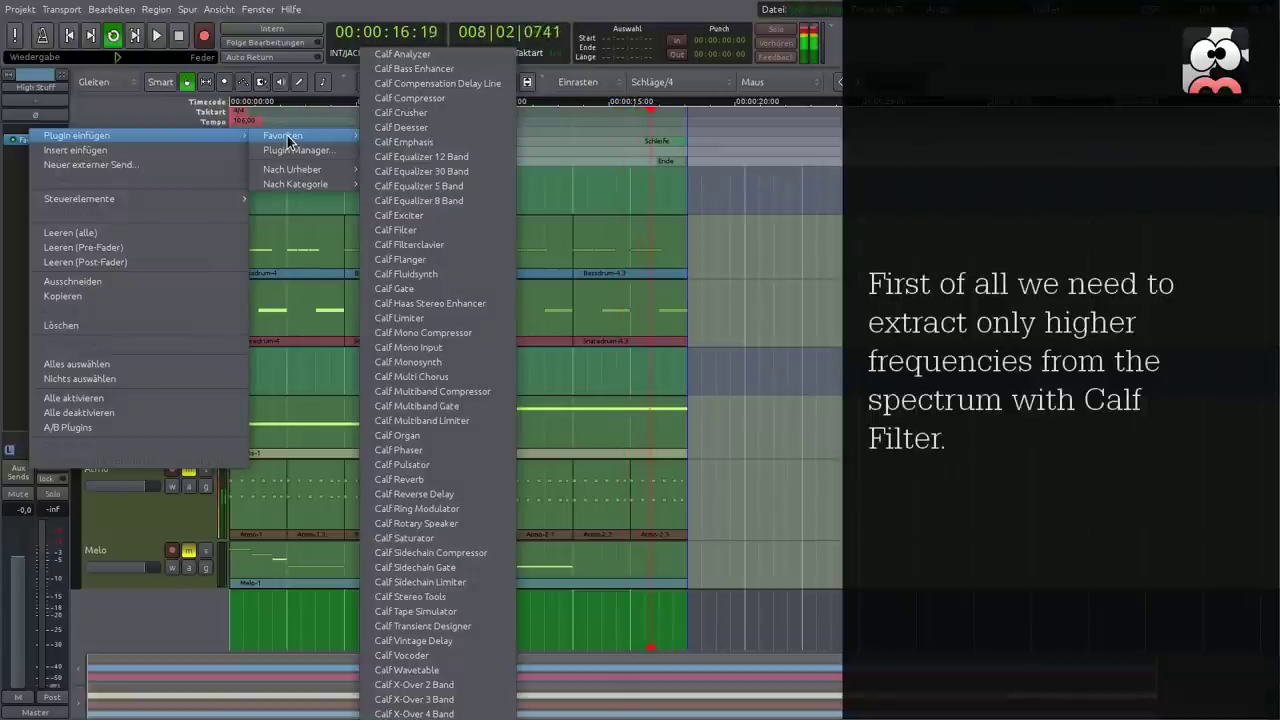
{"action": "left_click", "coordinate": [440, 230]}
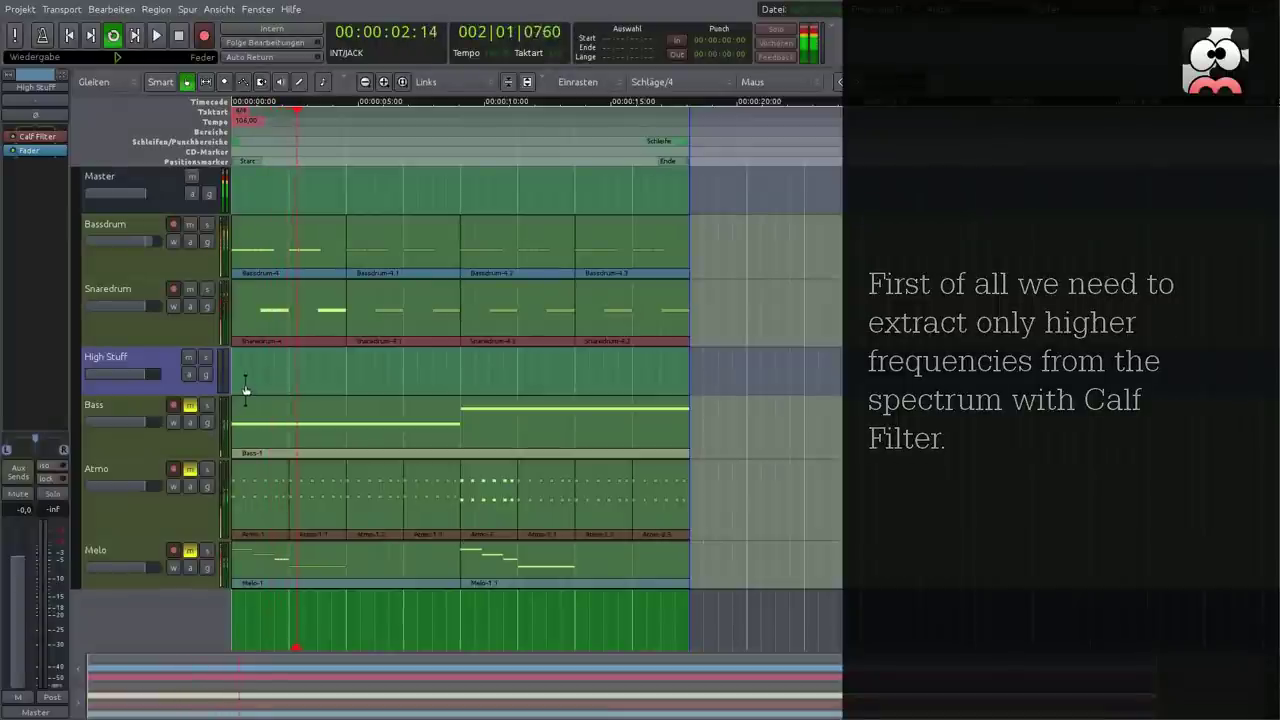
Add an aux send to High Stuff after the Snaredrum track's fader and raise its send level.
{"action": "left_click", "coordinate": [145, 333]}
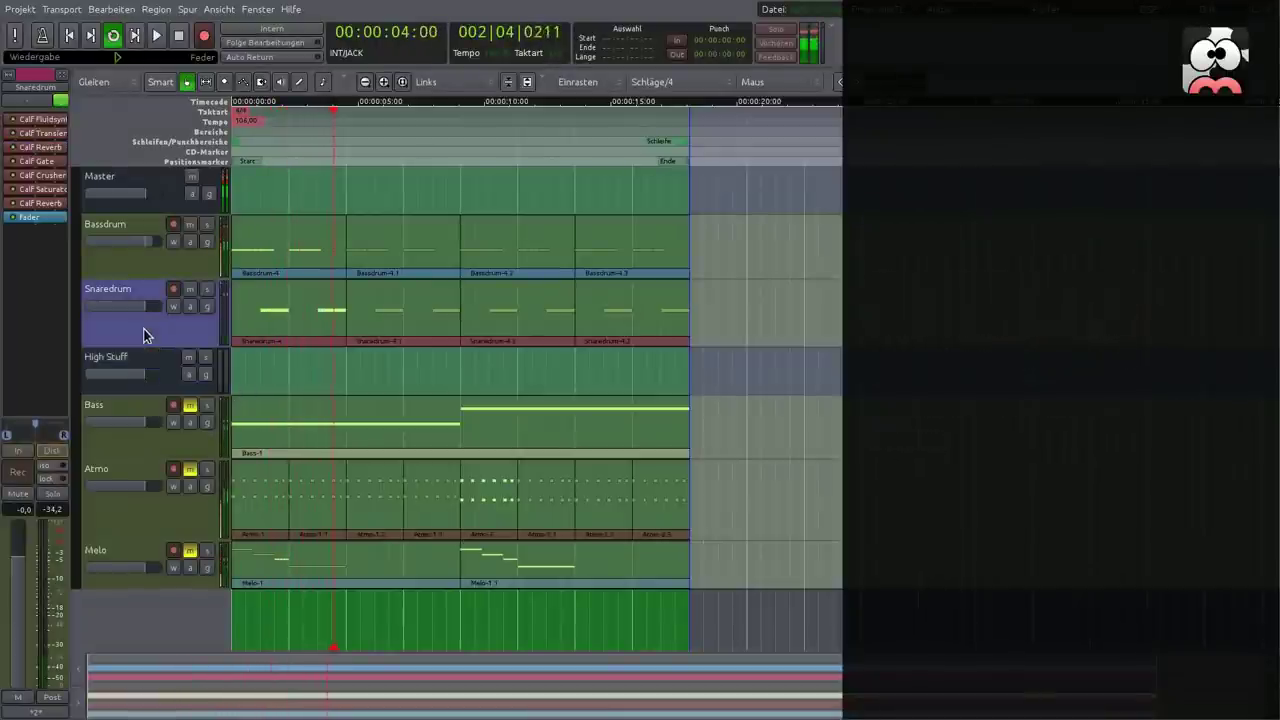
{"action": "right_click", "coordinate": [47, 256]}
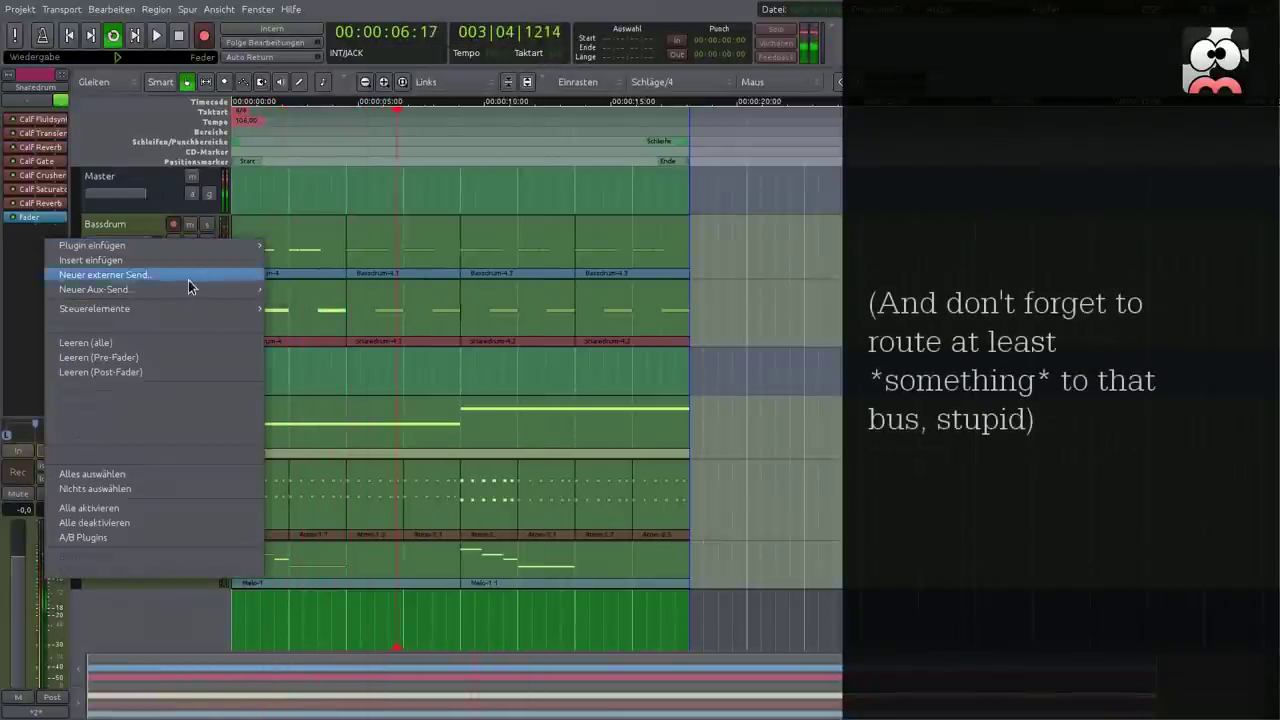
{"action": "mouse_move", "coordinate": [191, 290]}
{"action": "left_click", "coordinate": [300, 288]}
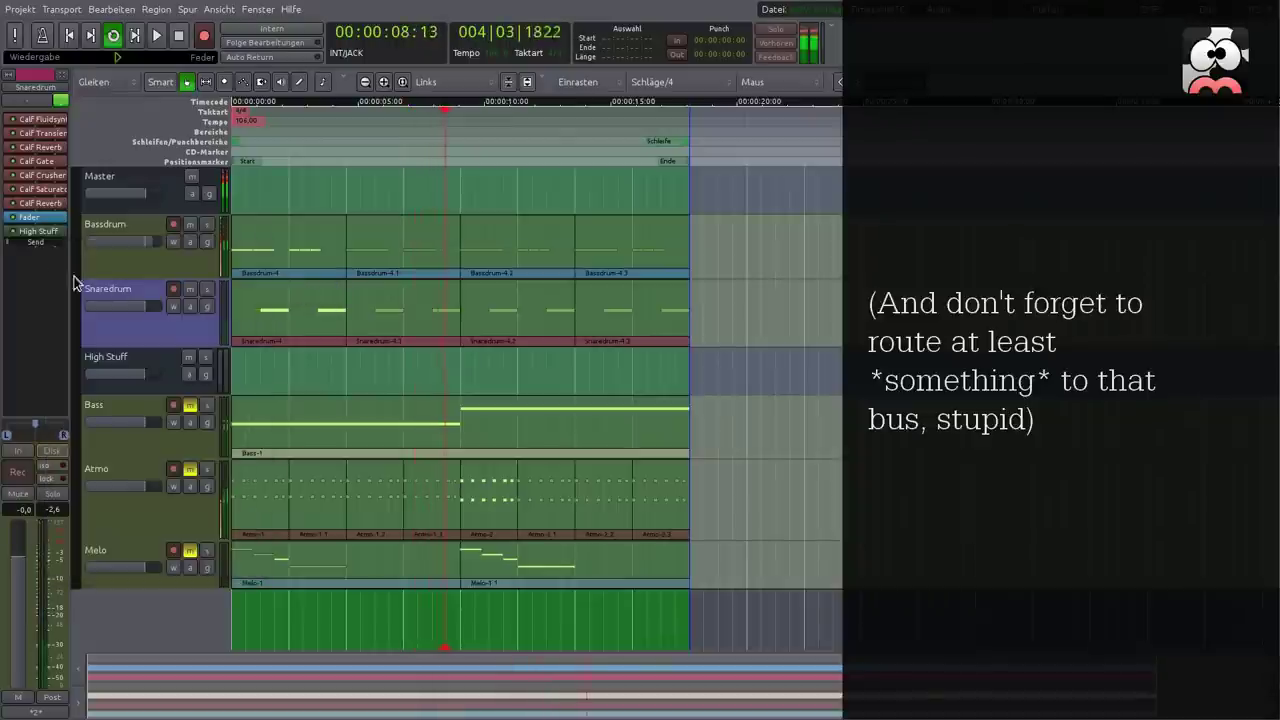
{"action": "left_click_drag", "start_coordinate": [43, 245], "coordinate": [47, 250]}
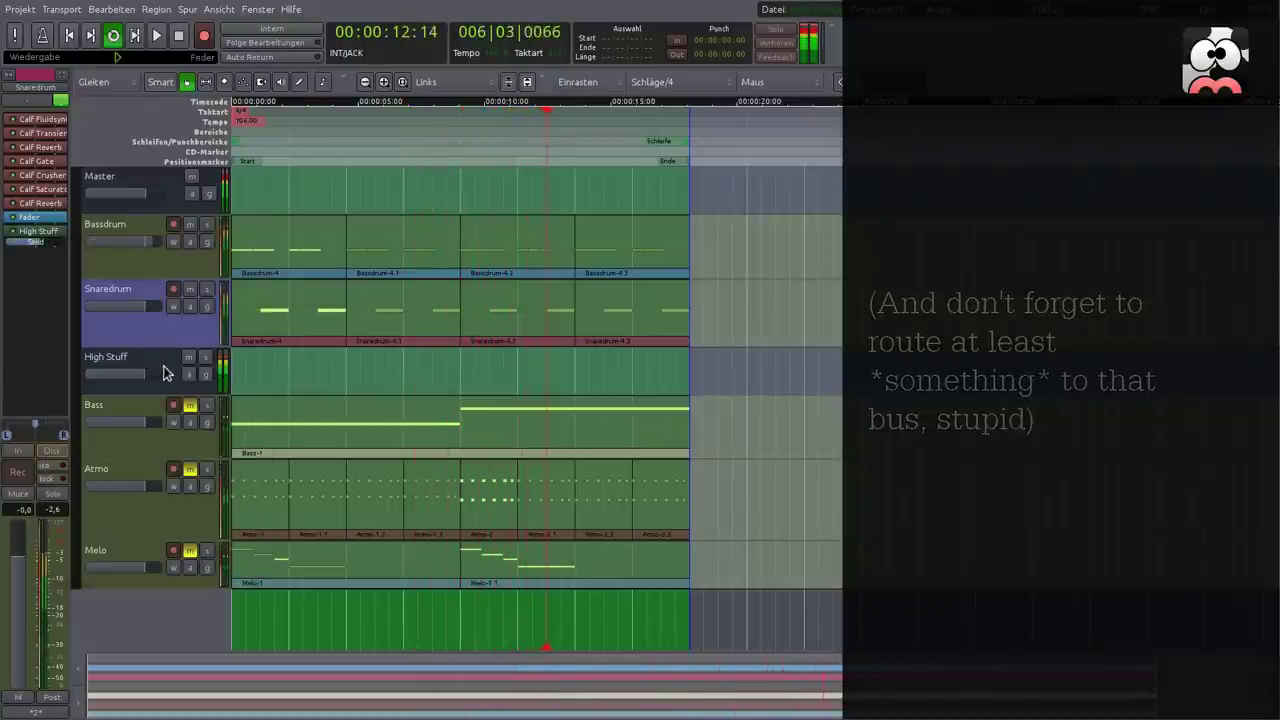
Set High Stuff's Calf Filter to 36dB/oct Highpass with a frequency of about 987 Hz and close its window.
{"action": "left_click", "coordinate": [158, 367]}
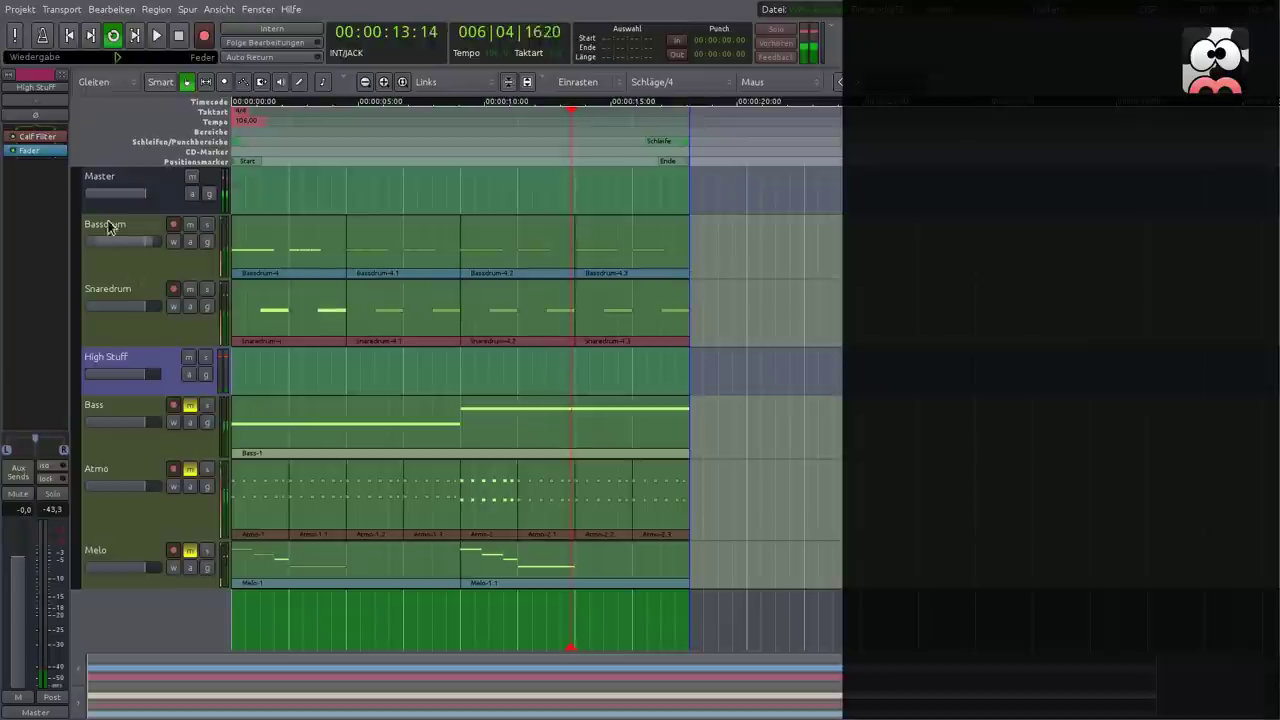
{"action": "double_click", "coordinate": [46, 141]}
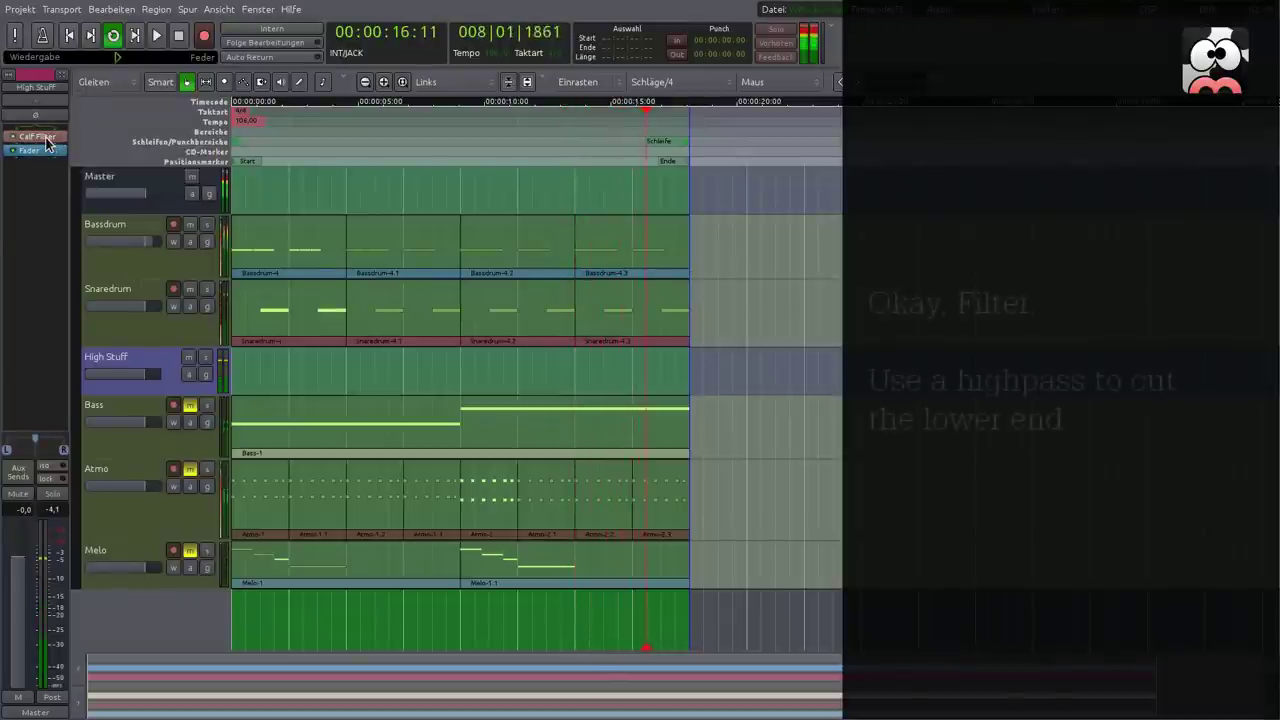
{"action": "left_click", "coordinate": [192, 128]}
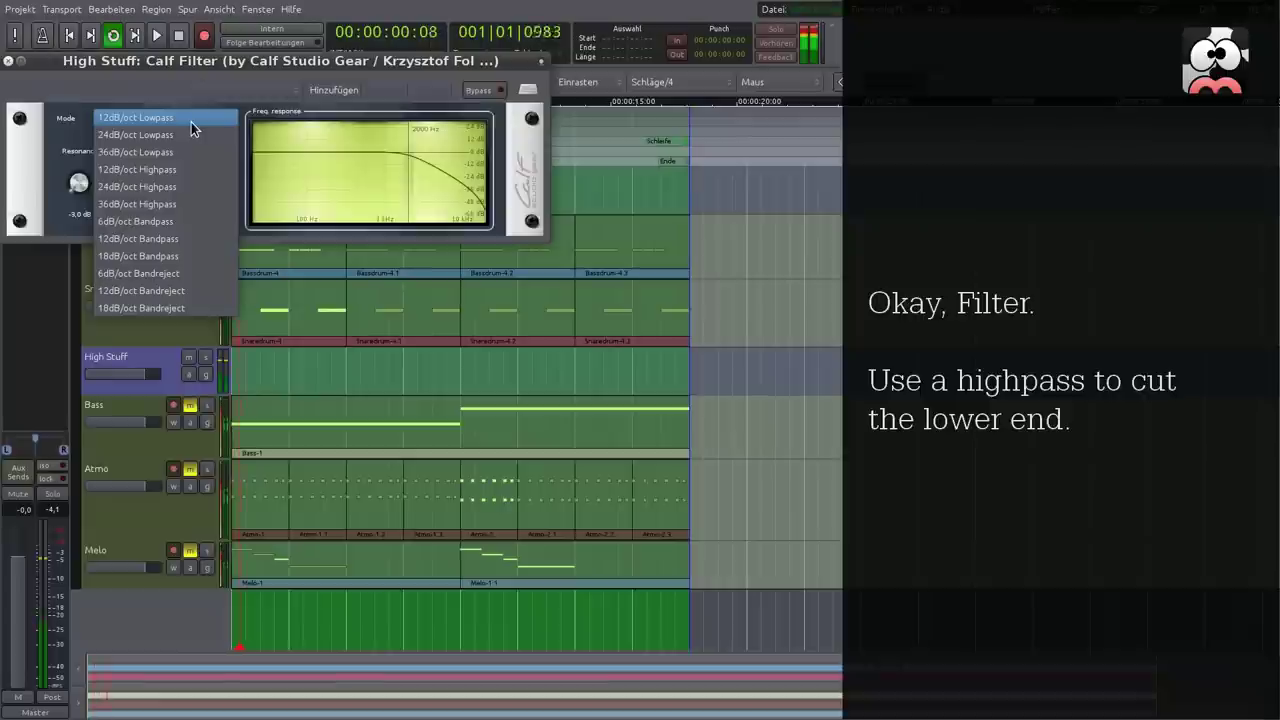
{"action": "left_click", "coordinate": [191, 204]}
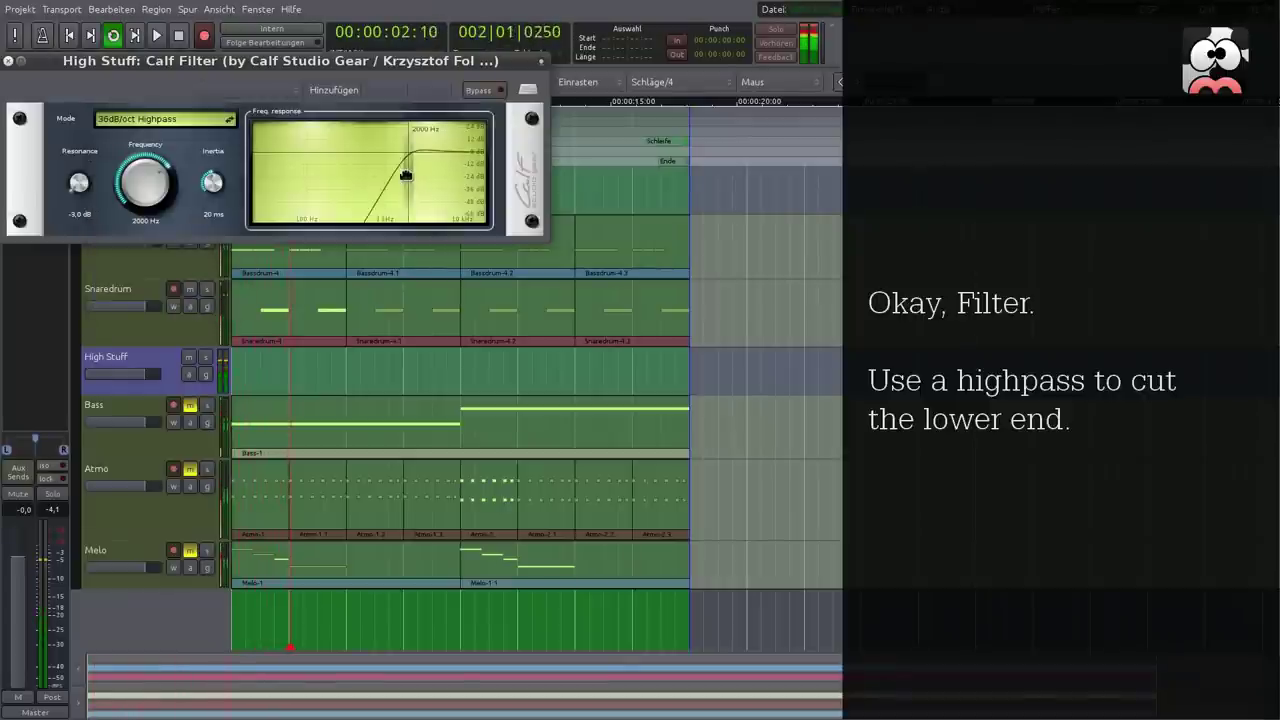
{"action": "mouse_move", "coordinate": [405, 175]}
{"action": "left_mouse_down"}
{"action": "mouse_move", "coordinate": [391, 177]}
{"action": "mouse_move", "coordinate": [424, 183]}
{"action": "mouse_move", "coordinate": [381, 183]}
{"action": "left_mouse_up"}
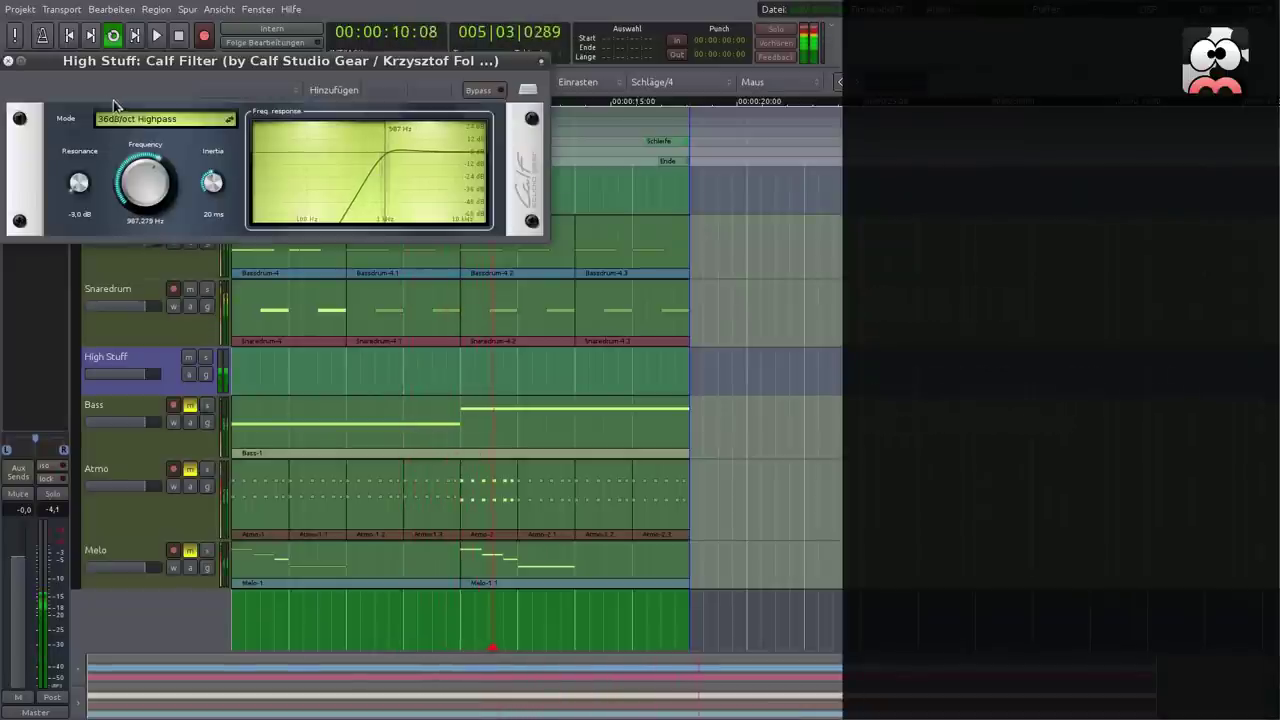
{"action": "left_click", "coordinate": [7, 63]}
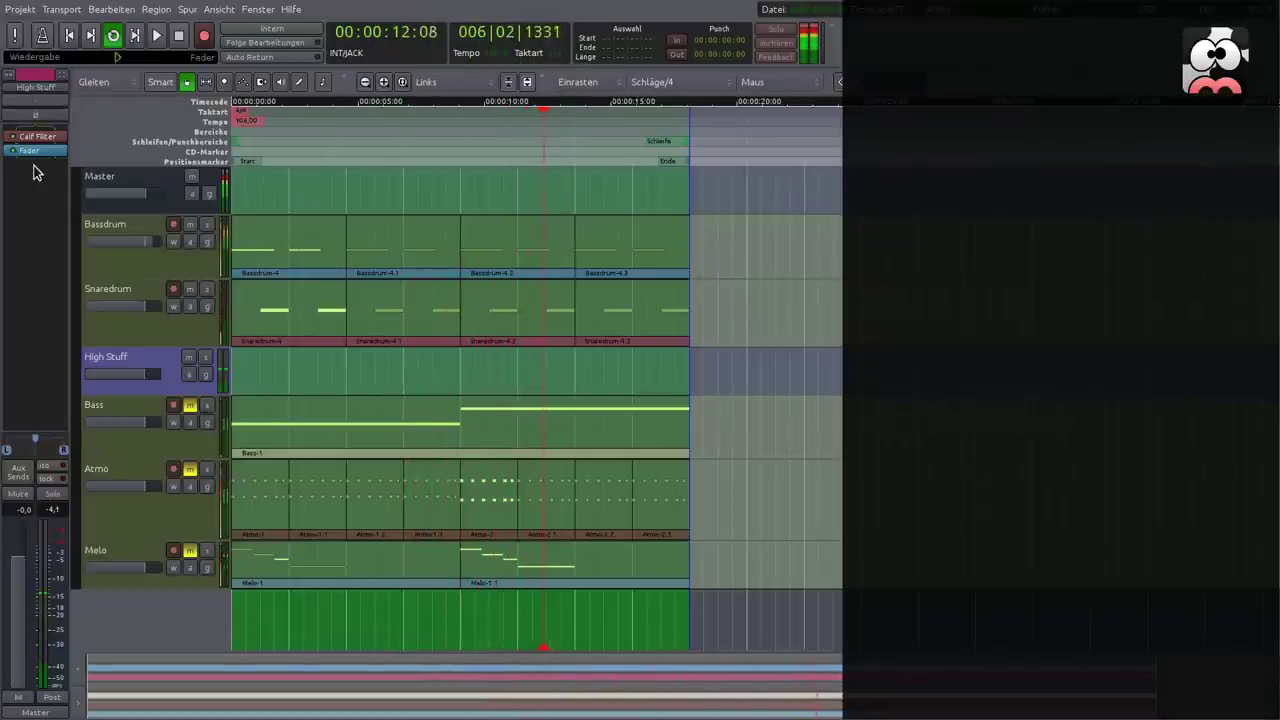
Insert a Calf Transient Designer between Calf Filter and the fader on High Stuff and open its window.
{"action": "right_click", "coordinate": [38, 155]}
{"action": "mouse_move", "coordinate": [130, 157]}
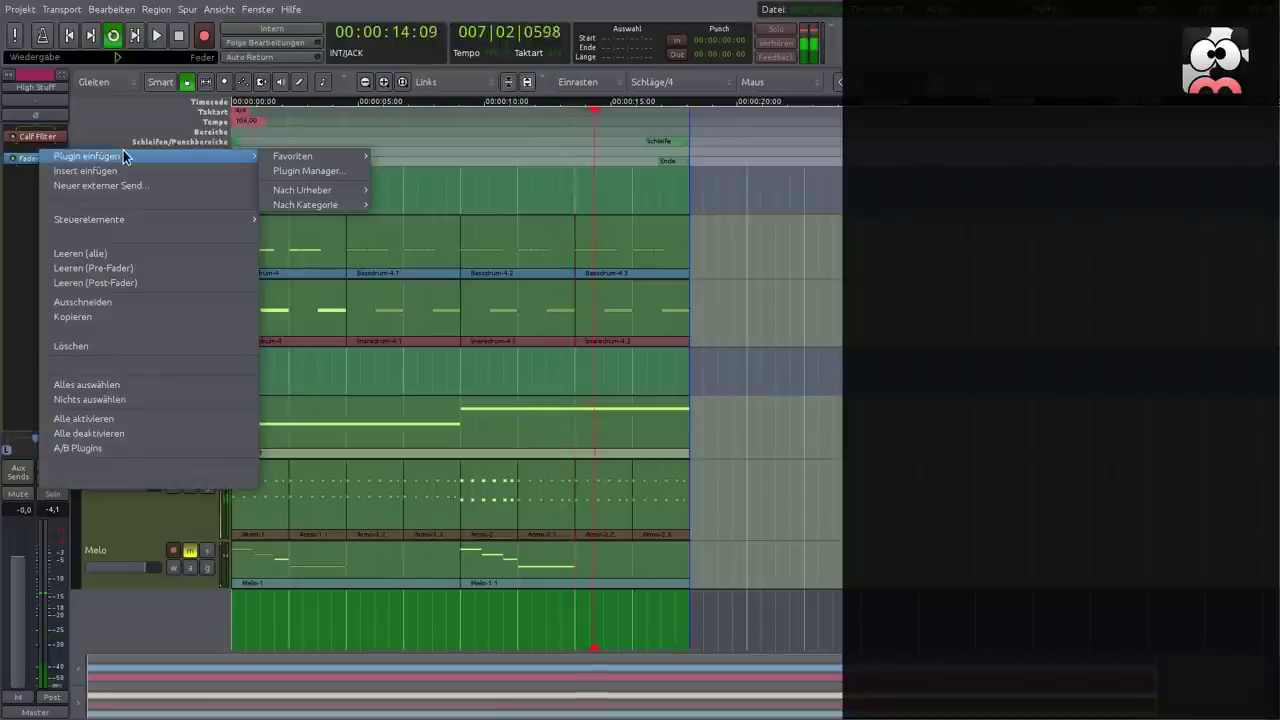
{"action": "mouse_move", "coordinate": [290, 160]}
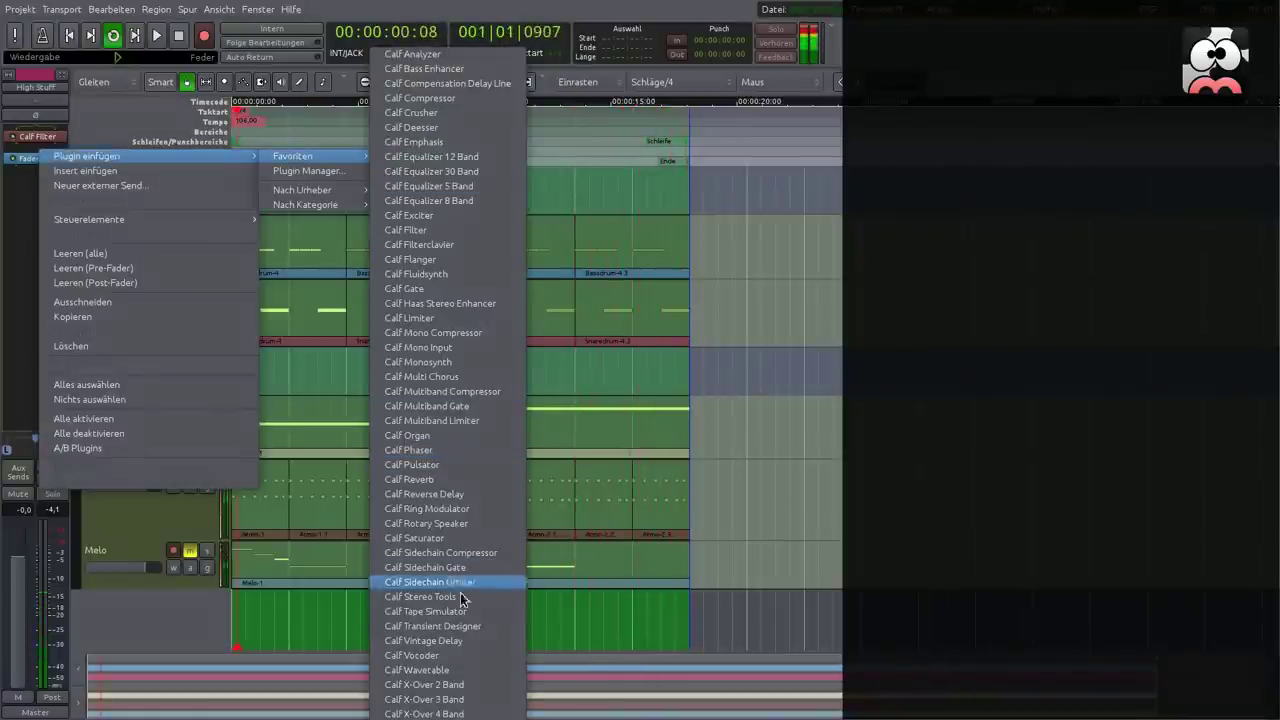
{"action": "left_click", "coordinate": [432, 626]}
{"action": "double_click", "coordinate": [57, 153]}
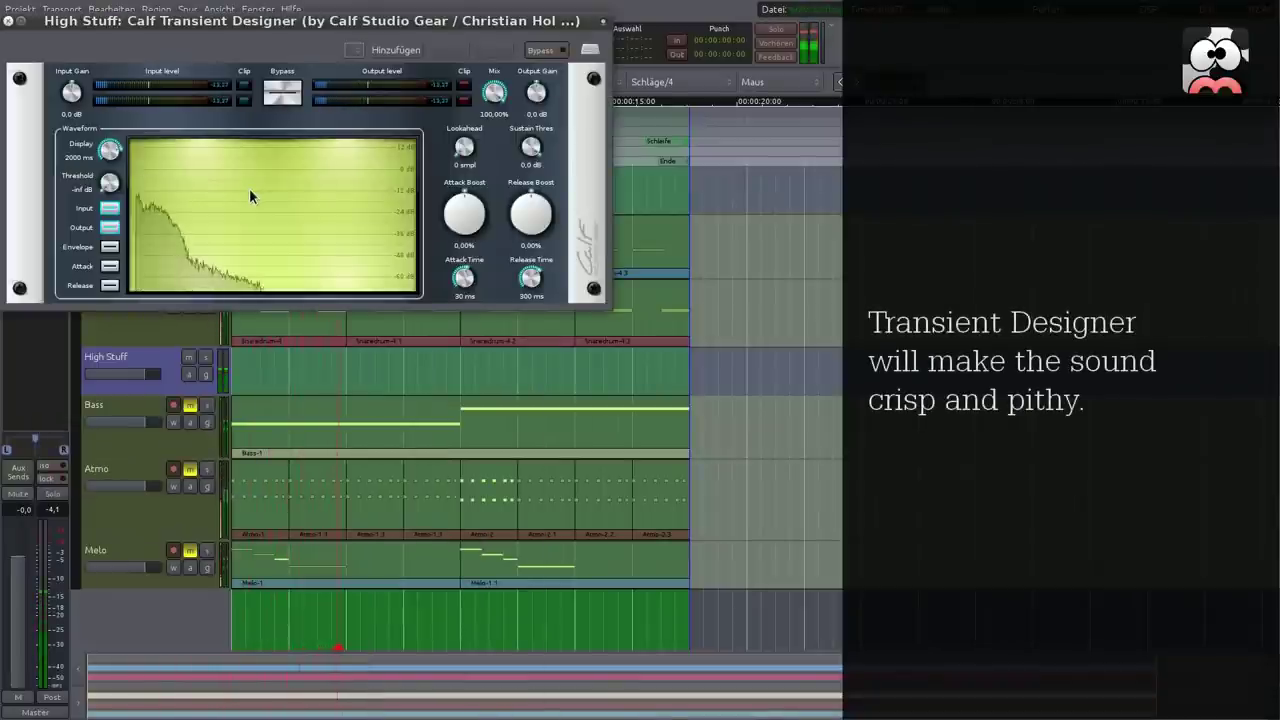
Set Attack Boost to about 45.6%, Release Boost to about -76% and Attack Time to about 12 ms in Transient Designer, then close its window.
{"action": "left_click_drag", "start_coordinate": [526, 218], "coordinate": [516, 288]}
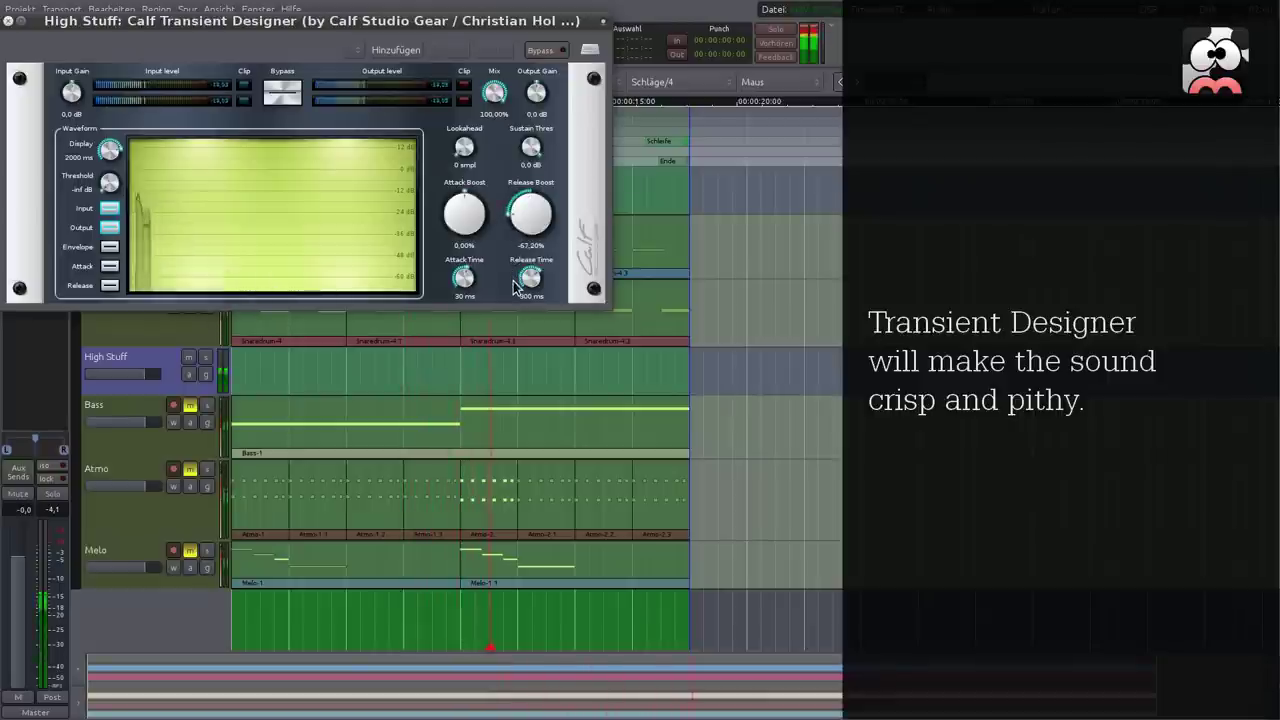
{"action": "mouse_move", "coordinate": [459, 198]}
{"action": "left_mouse_down"}
{"action": "mouse_move", "coordinate": [460, 177]}
{"action": "mouse_move", "coordinate": [461, 195]}
{"action": "left_mouse_up"}
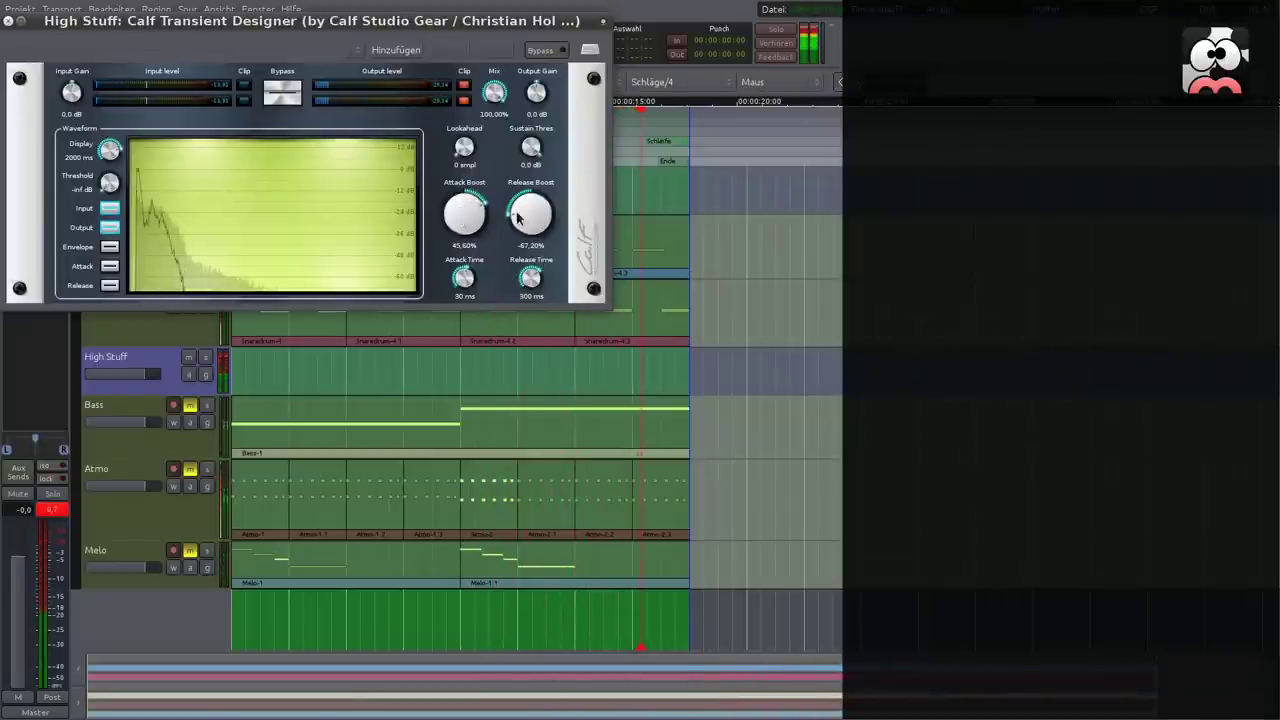
{"action": "left_click_drag", "start_coordinate": [464, 282], "coordinate": [465, 295]}
{"action": "scroll", "coordinate": [464, 295], "scroll_direction": "down", "scroll_amount": 5}
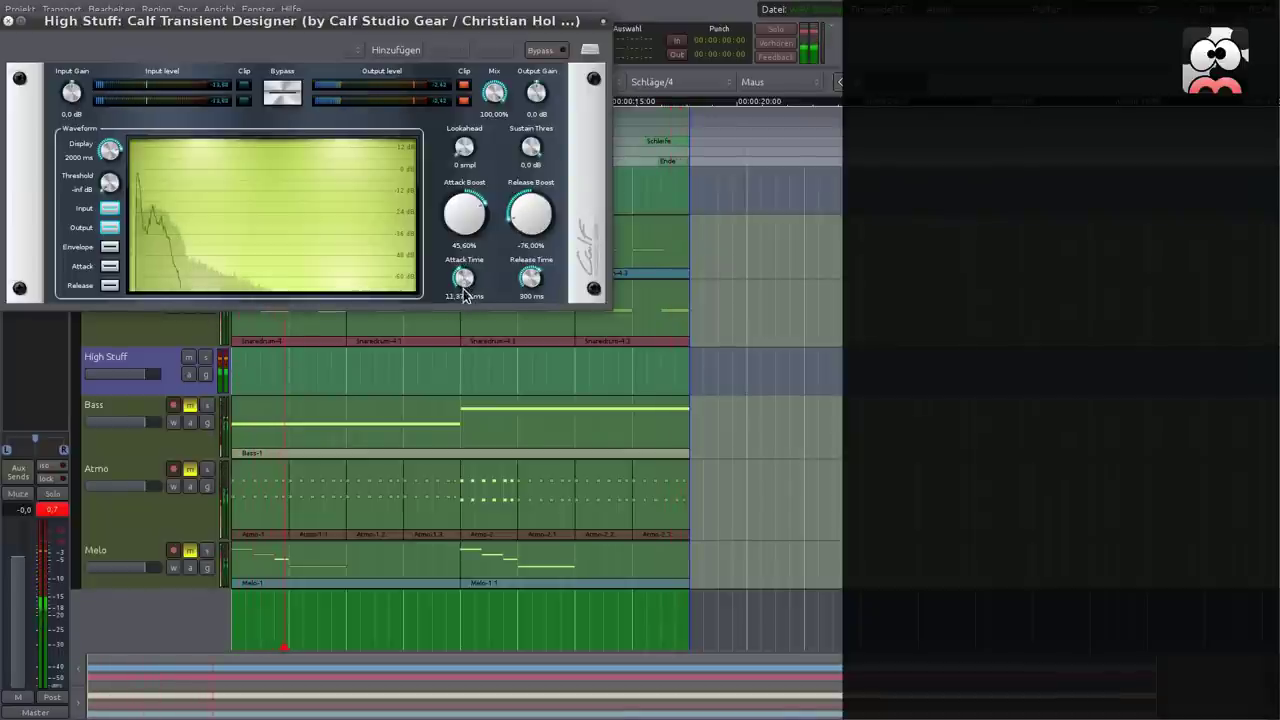
{"action": "left_click", "coordinate": [9, 20]}
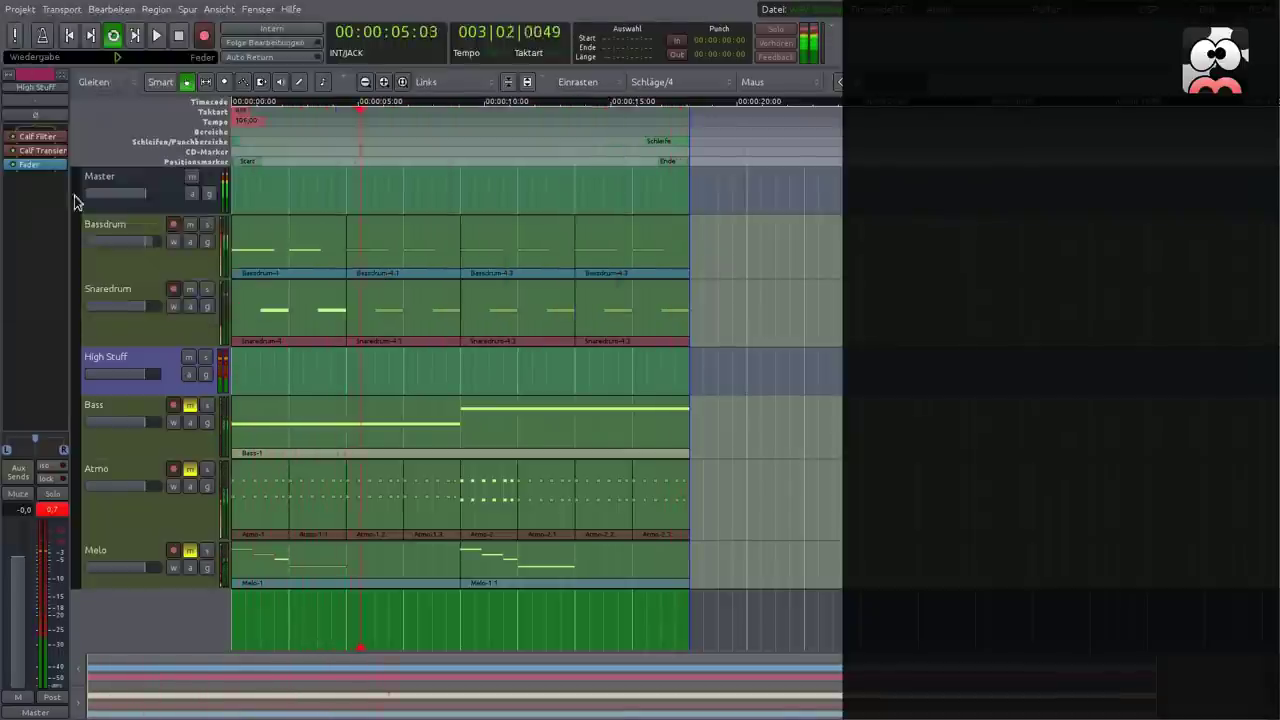
Insert a Calf Vintage Delay on High Stuff, place it between Transient Designer and the fader, and open its window.
{"action": "right_click", "coordinate": [47, 151]}
{"action": "mouse_move", "coordinate": [106, 160]}
{"action": "mouse_move", "coordinate": [318, 160]}
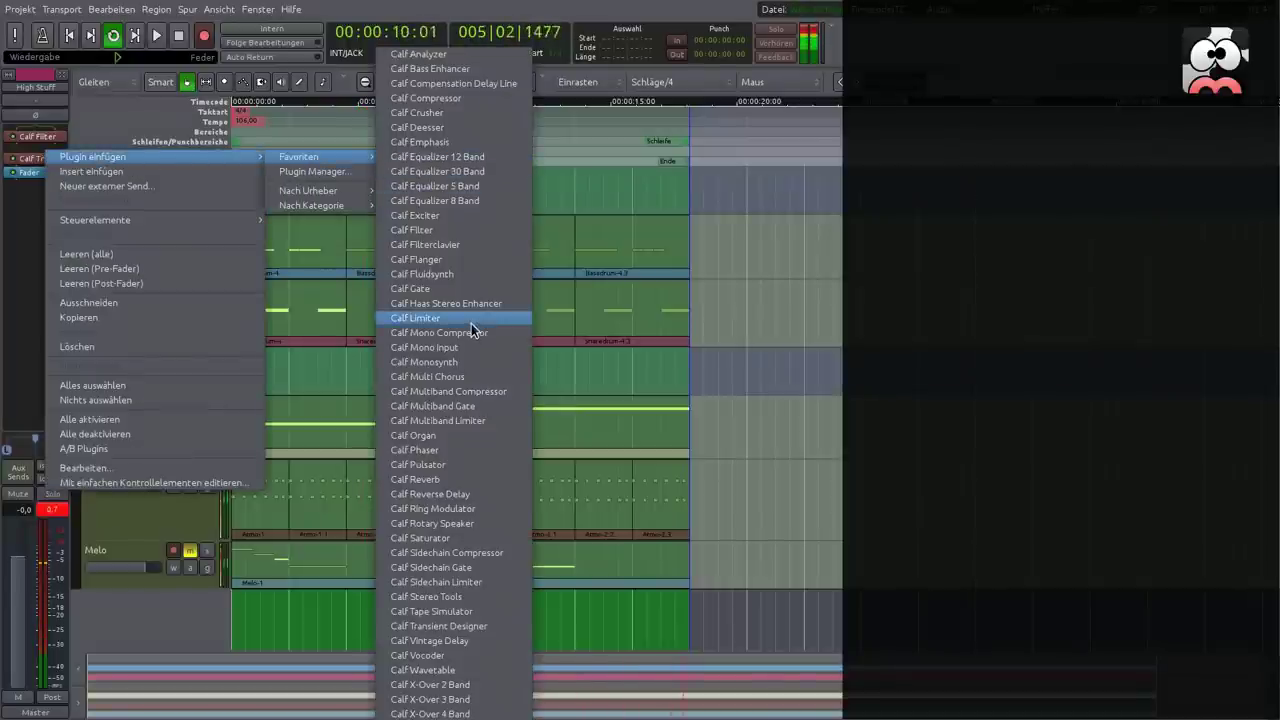
{"action": "left_click", "coordinate": [440, 641]}
{"action": "left_click_drag", "start_coordinate": [40, 150], "coordinate": [58, 170]}
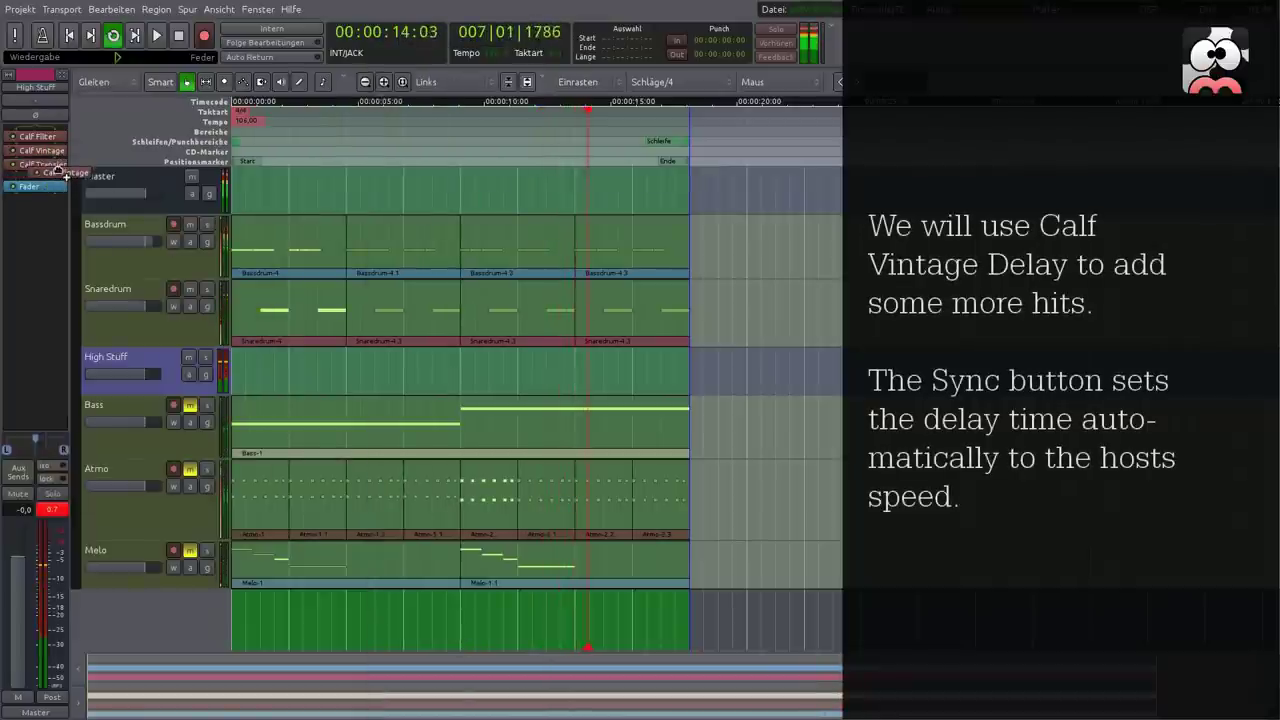
{"action": "double_click", "coordinate": [45, 164]}
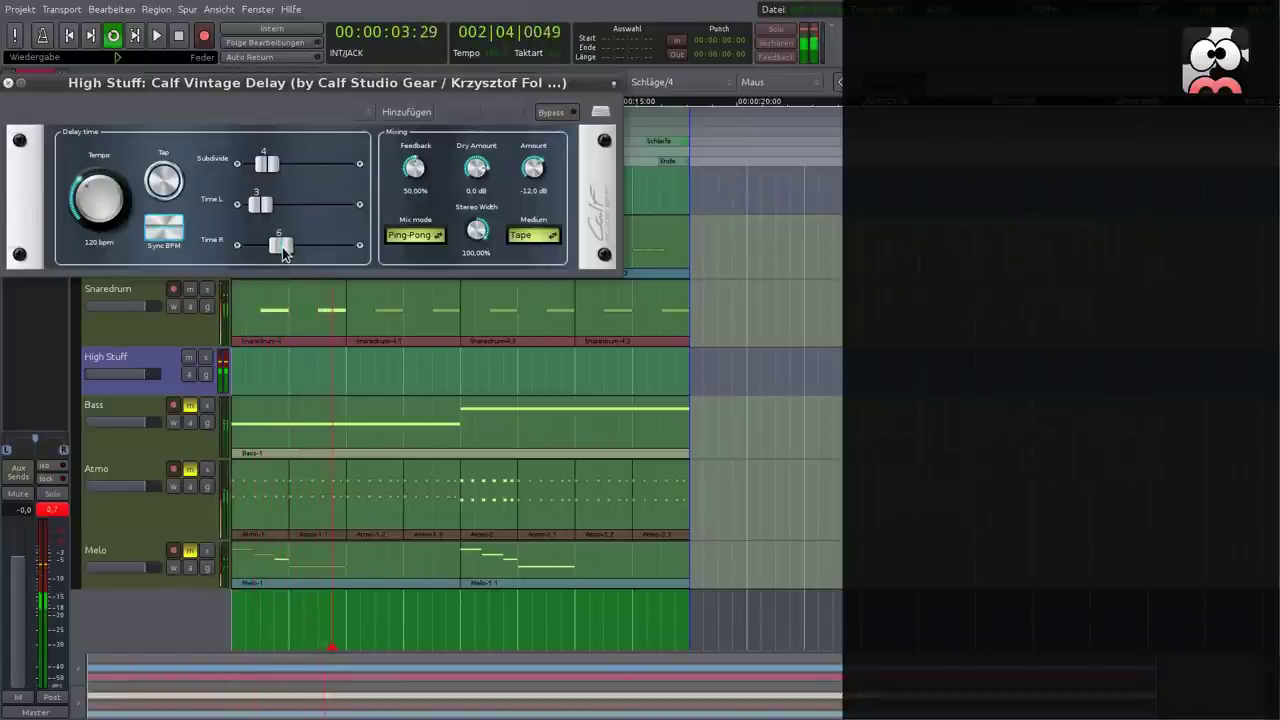
Set the delay's Mix mode to Stereo, Time R to 4 and Dry Amount to -inf dB.
{"action": "left_click", "coordinate": [432, 236]}
{"action": "left_click", "coordinate": [433, 219]}
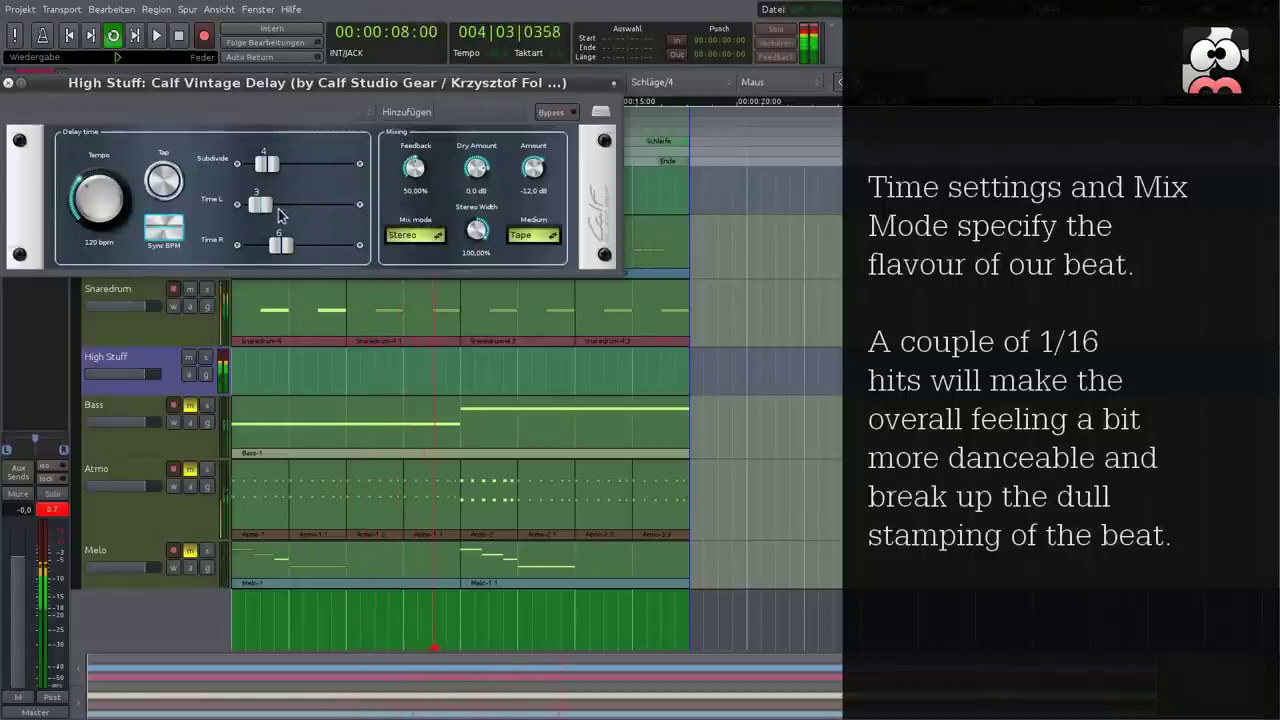
{"action": "left_click_drag", "start_coordinate": [281, 245], "coordinate": [264, 245]}
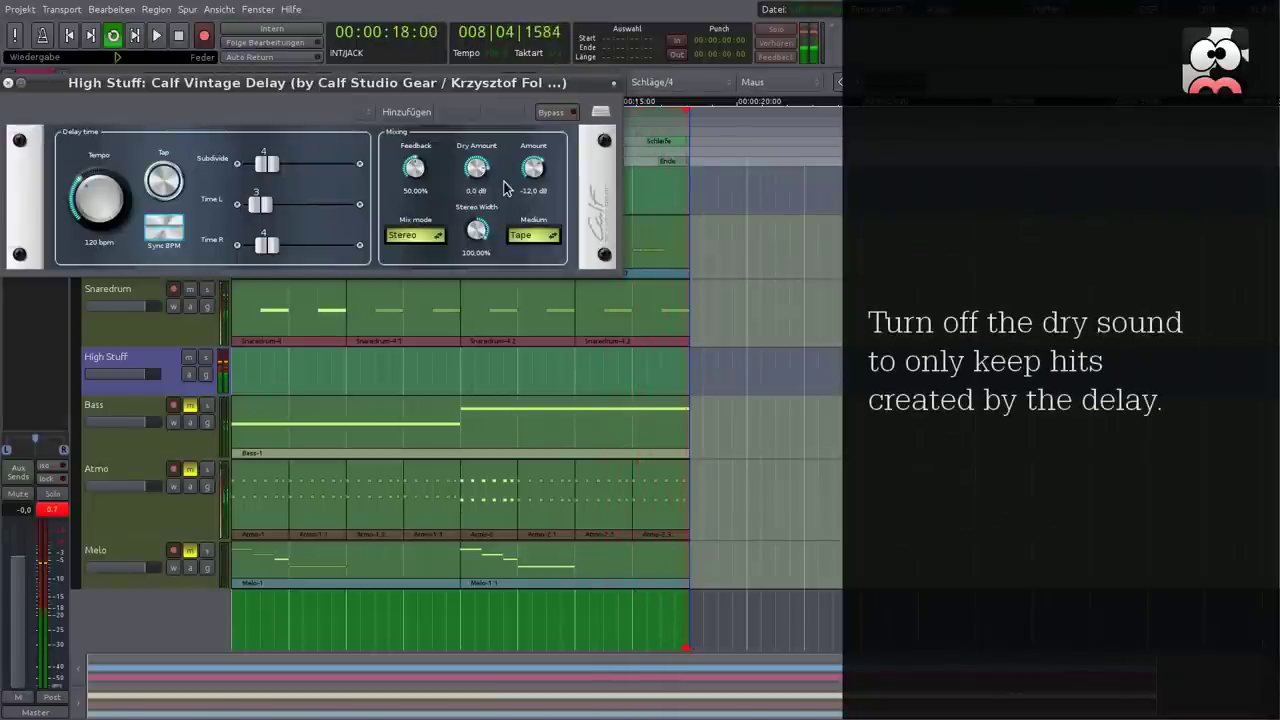
{"action": "left_click_drag", "start_coordinate": [482, 172], "coordinate": [494, 392]}
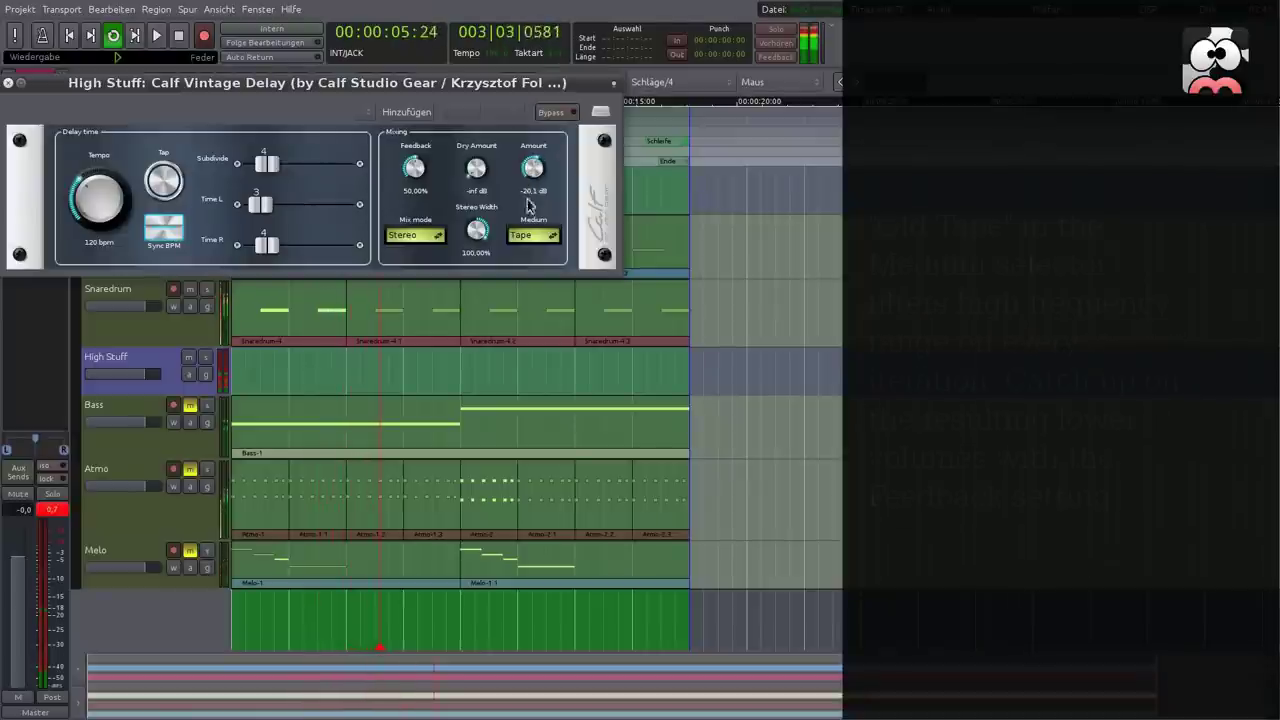
Set the delay's Medium to Old Tape, Feedback to about 83.2% and Amount to about -18.1 dB, and close its window.
{"action": "left_click", "coordinate": [533, 236]}
{"action": "left_click", "coordinate": [532, 249]}
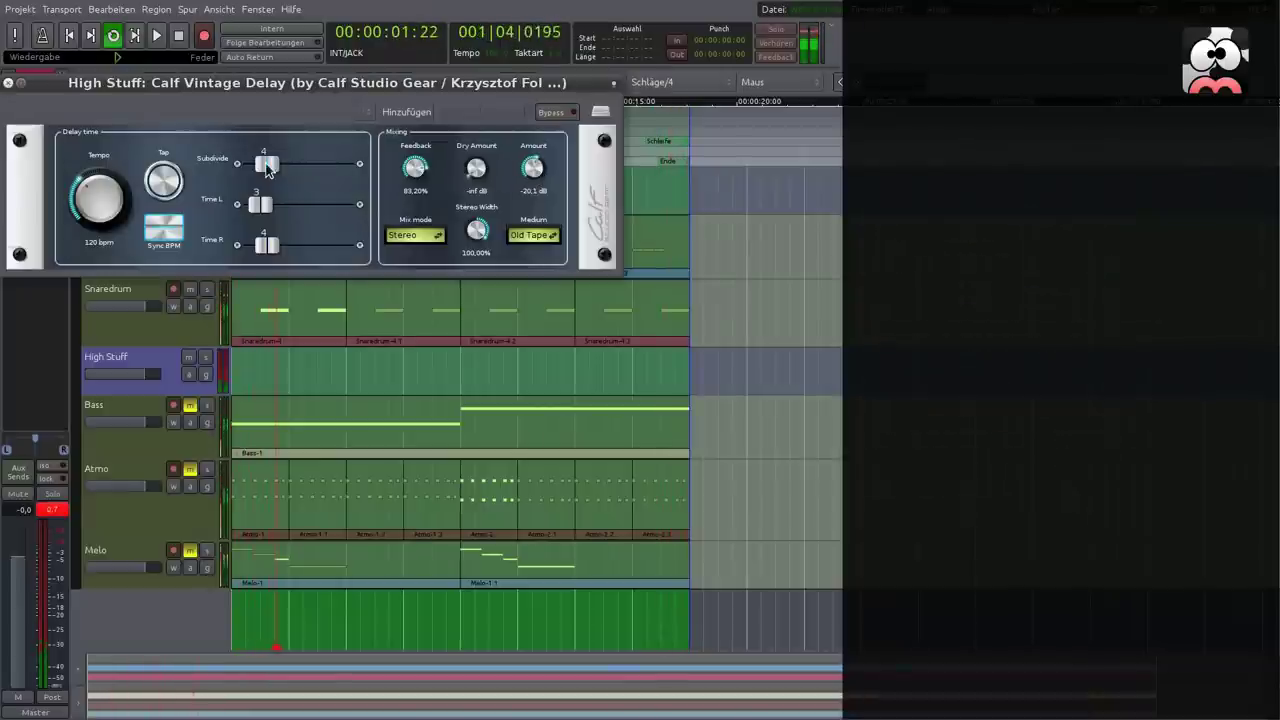
{"action": "left_click_drag", "start_coordinate": [532, 173], "coordinate": [529, 170]}
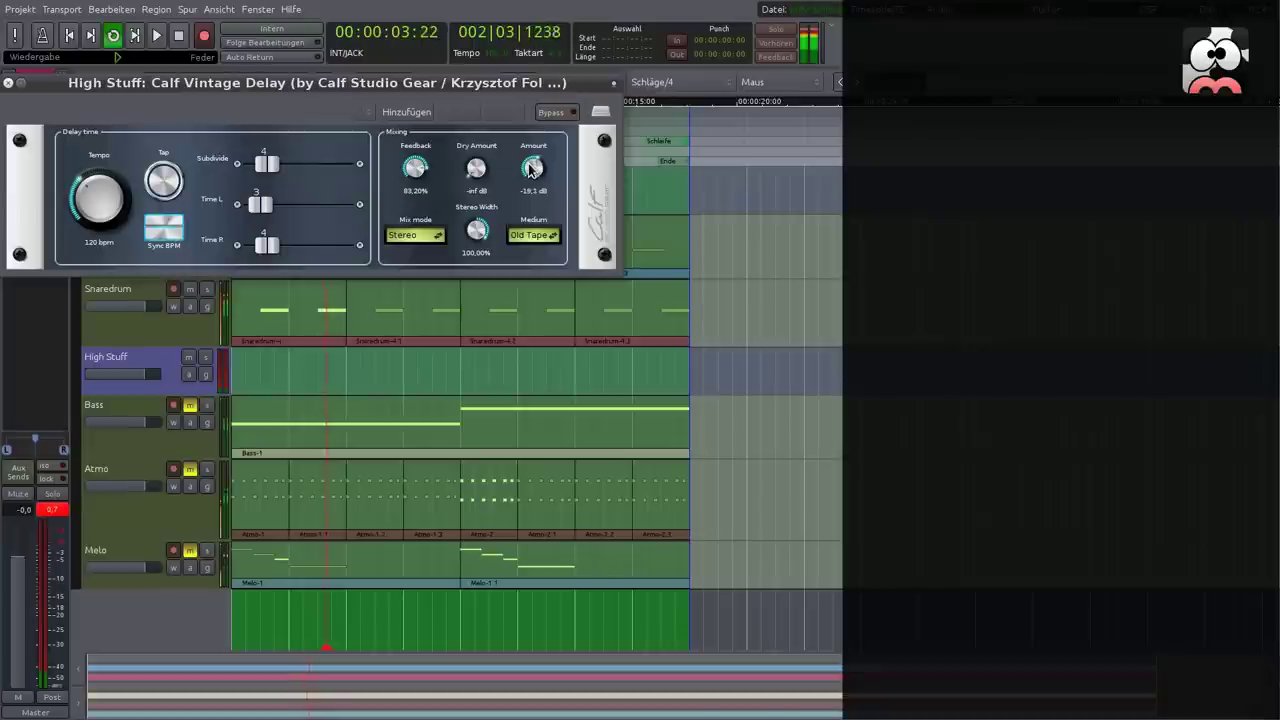
{"action": "left_click", "coordinate": [9, 83]}
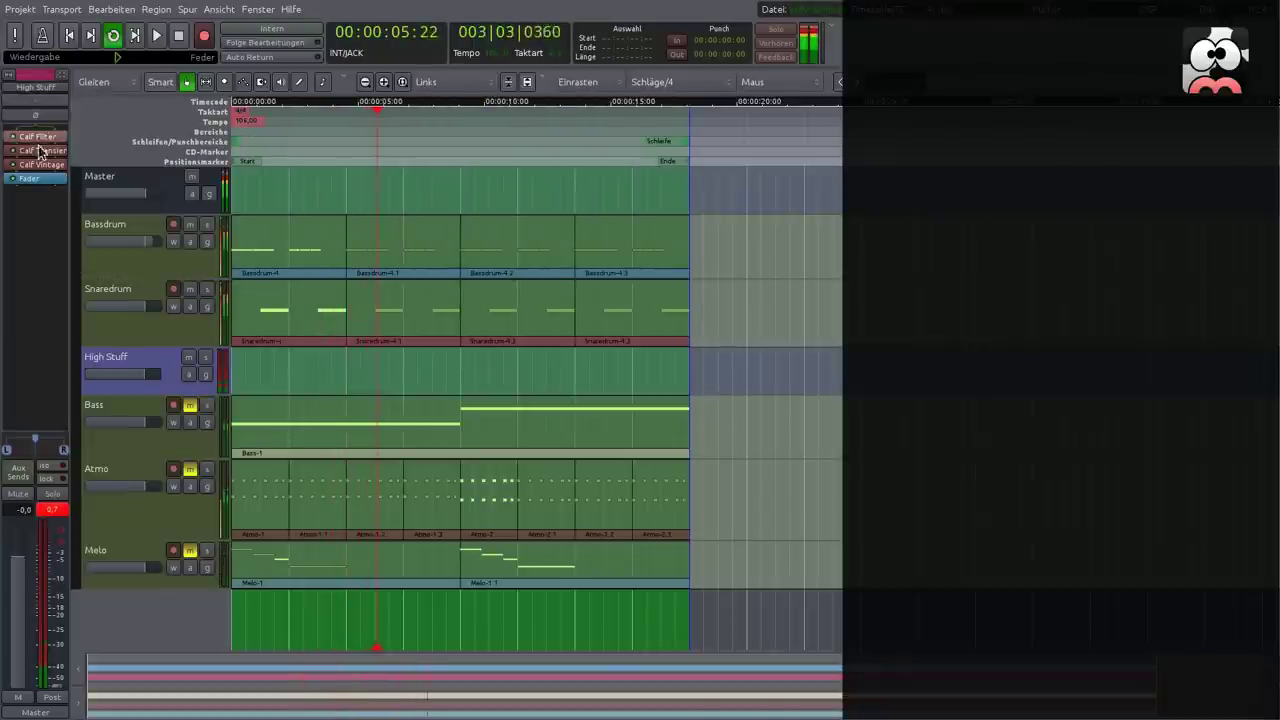
Insert a Calf Flanger between Vintage Delay and the fader on High Stuff, open its window and move it clear of the effects list.
{"action": "right_click", "coordinate": [45, 176]}
{"action": "mouse_move", "coordinate": [131, 189]}
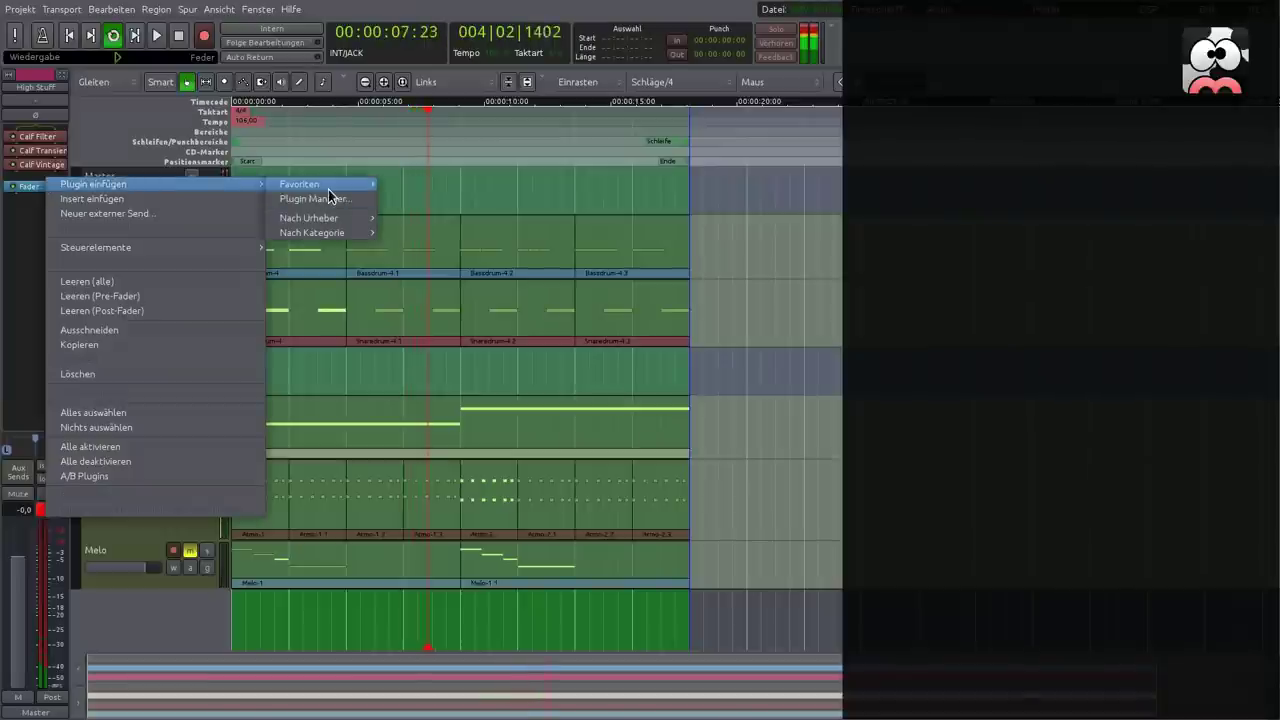
{"action": "mouse_move", "coordinate": [330, 188]}
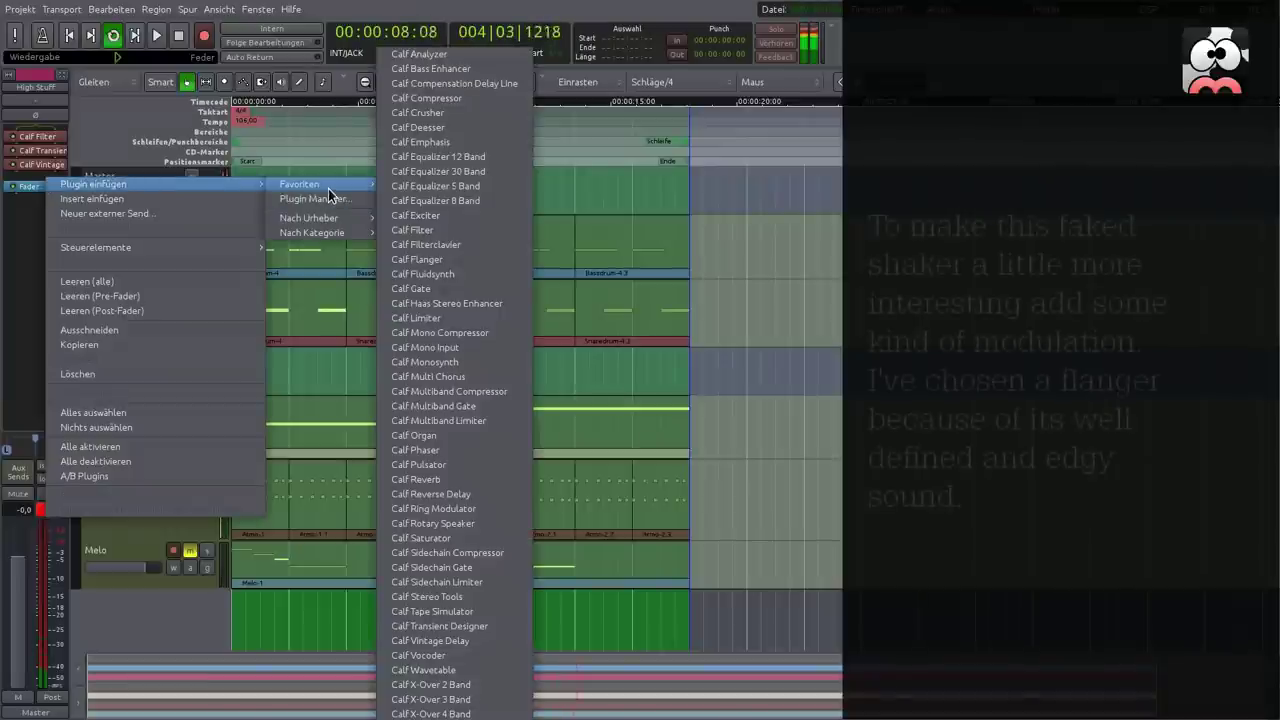
{"action": "left_click", "coordinate": [458, 259]}
{"action": "double_click", "coordinate": [58, 182]}
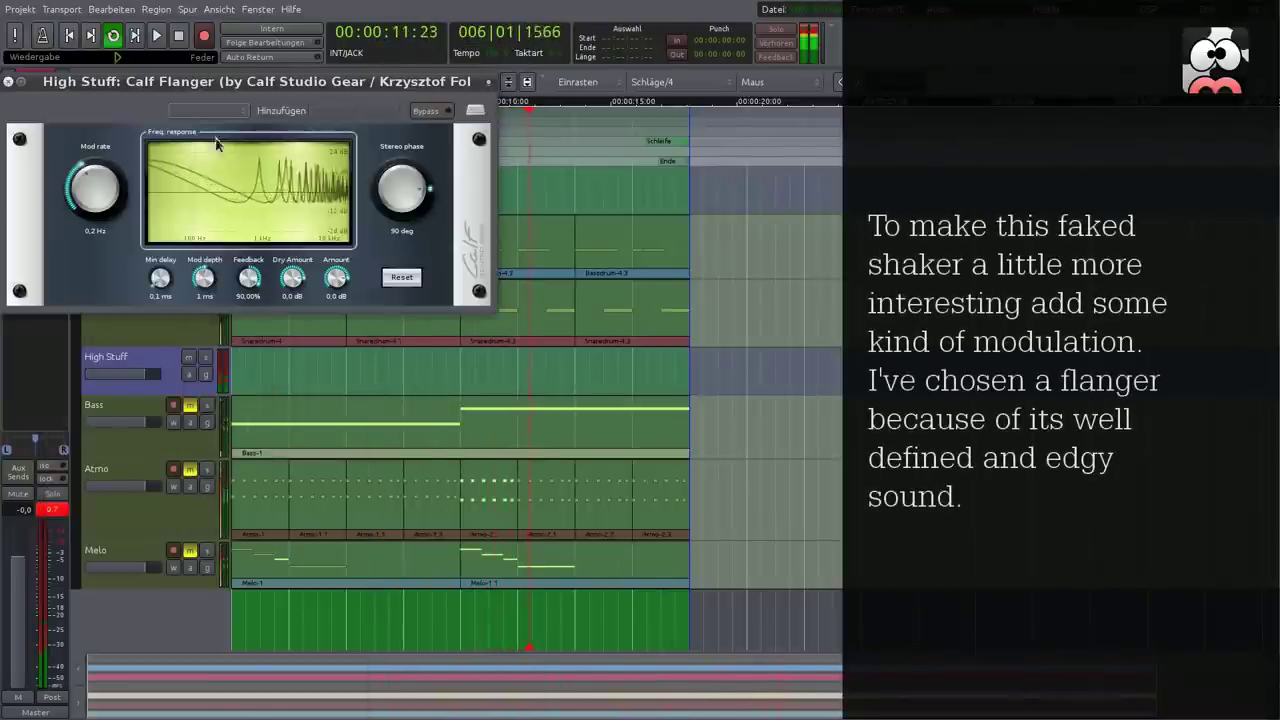
{"action": "left_click_drag", "start_coordinate": [232, 84], "coordinate": [431, 166]}
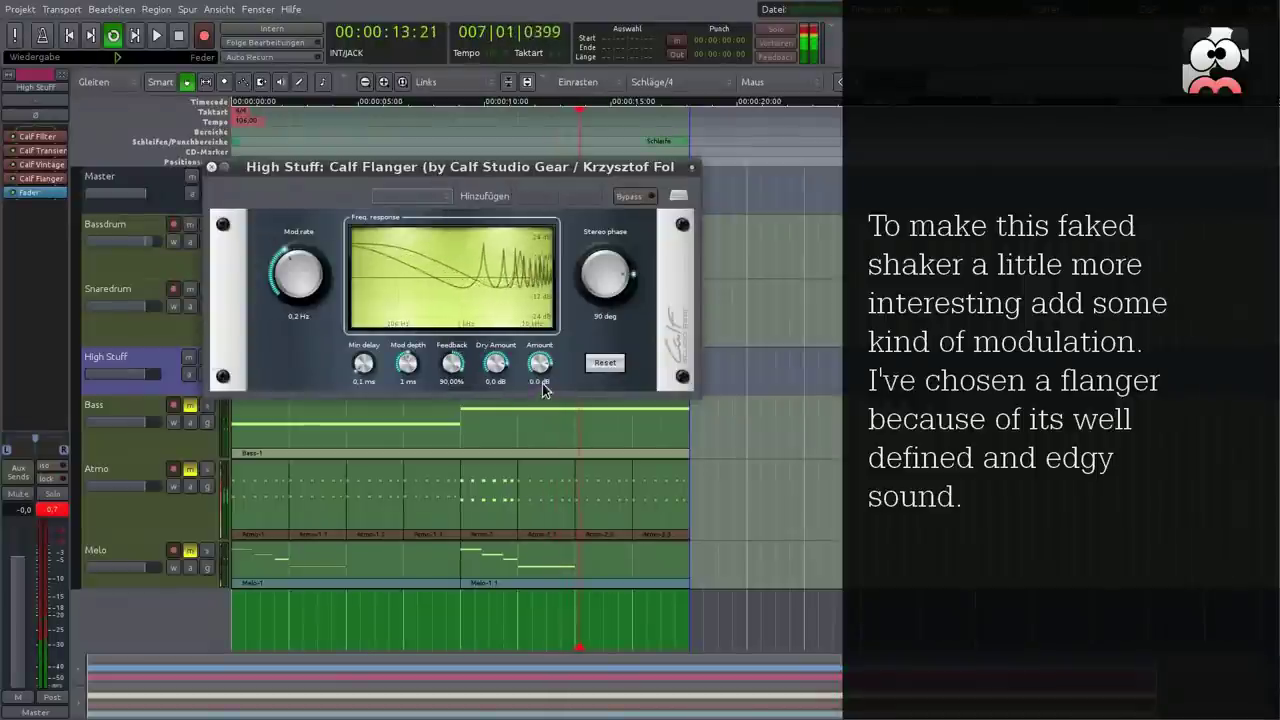
Set the flanger's Amount to -6.6 dB and Stereo phase to 162 deg, lower its Feedback, and close its window.
{"action": "left_click_drag", "start_coordinate": [538, 361], "coordinate": [534, 375]}
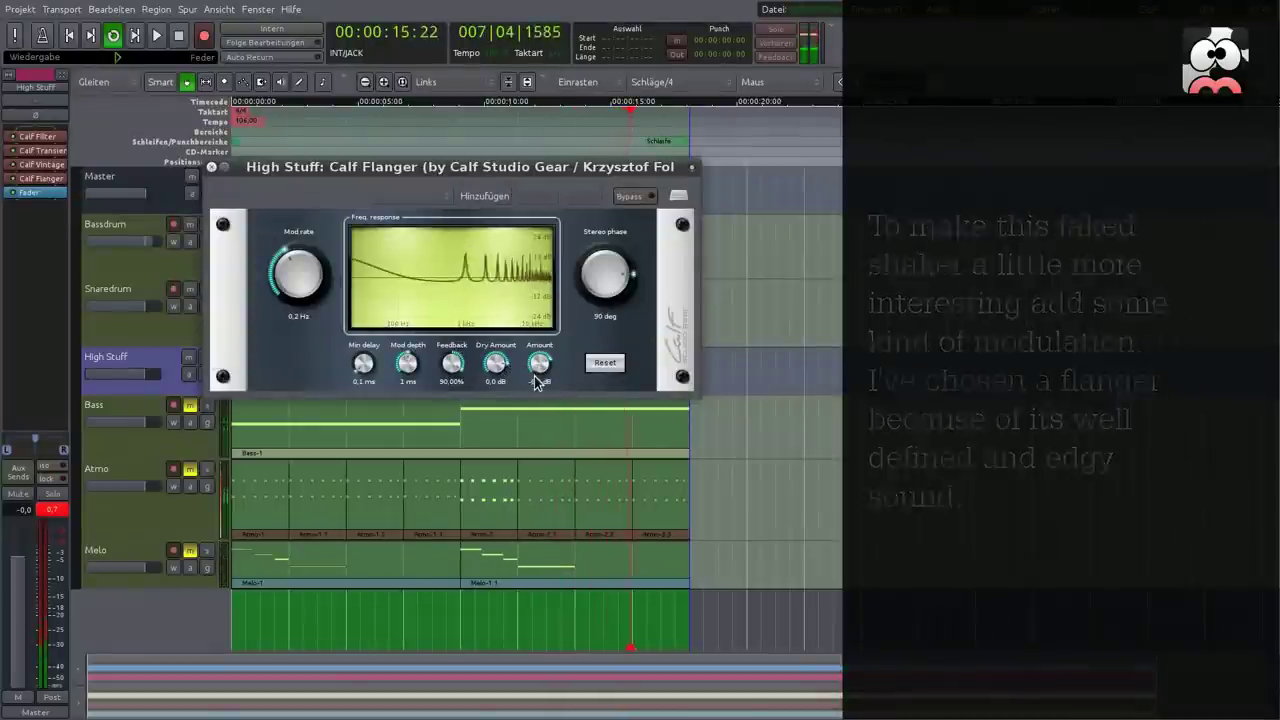
{"action": "left_click_drag", "start_coordinate": [604, 272], "coordinate": [596, 248]}
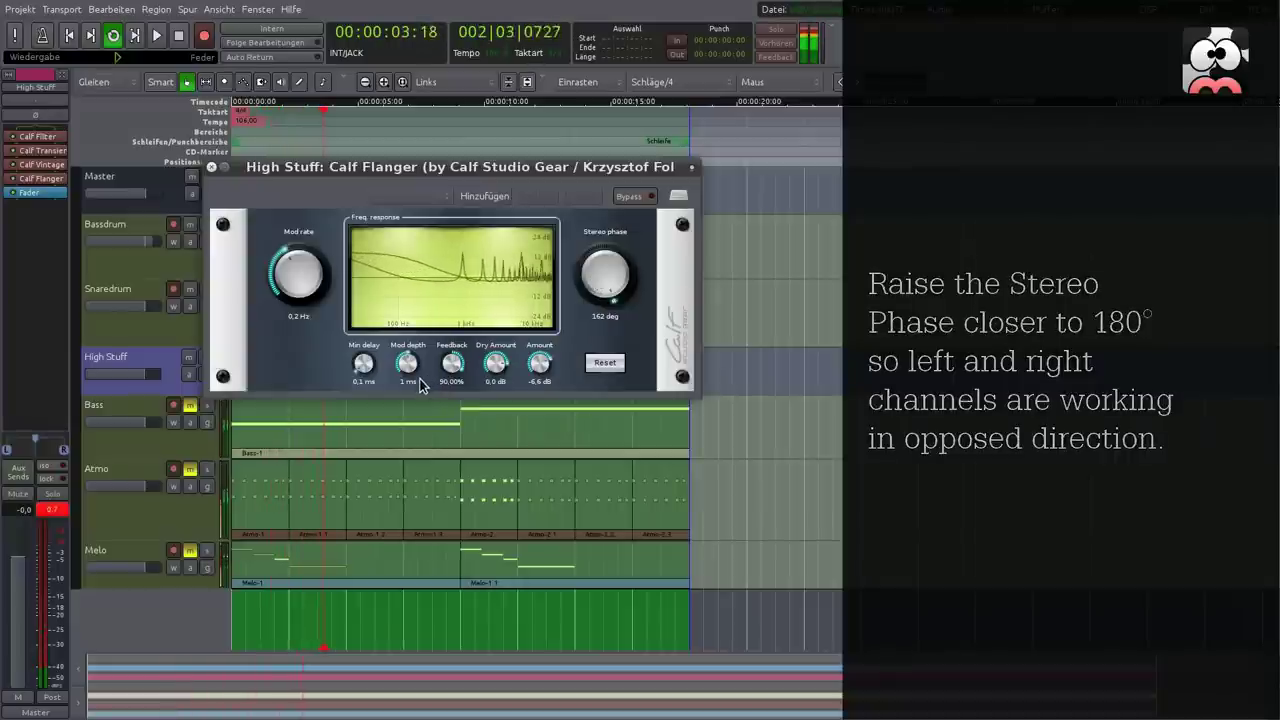
{"action": "left_click_drag", "start_coordinate": [450, 366], "coordinate": [449, 389]}
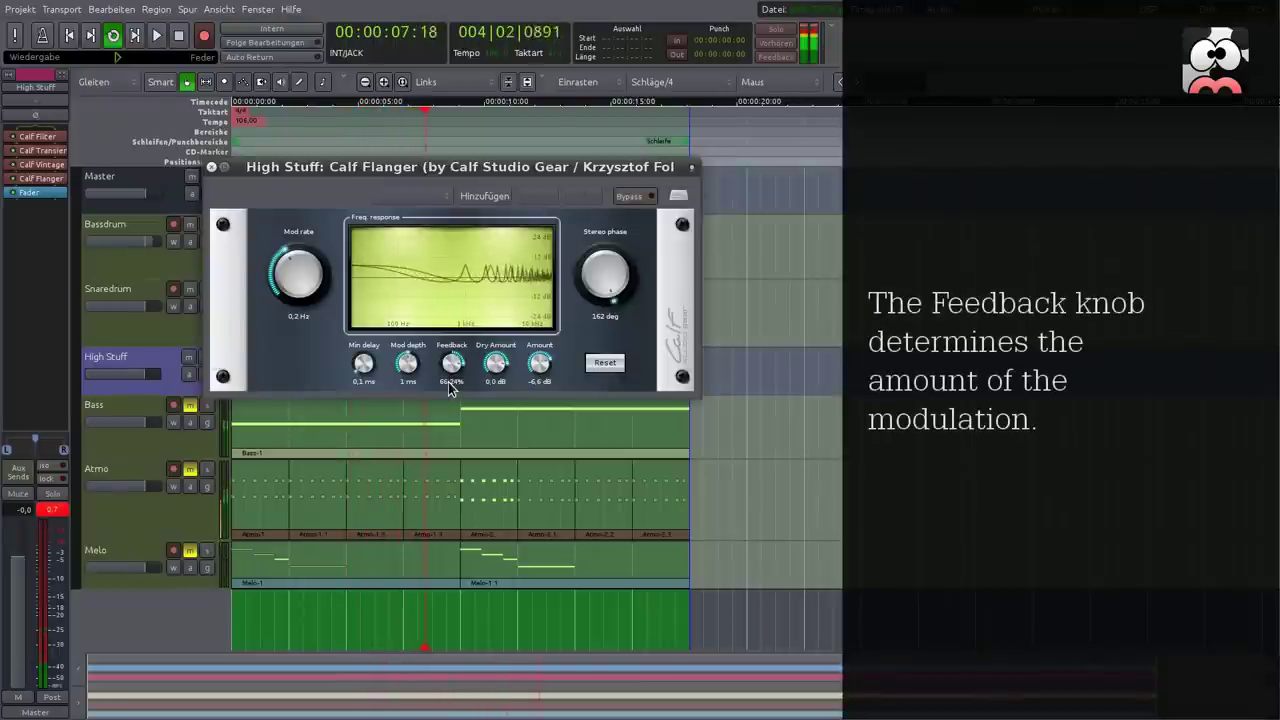
{"action": "left_click", "coordinate": [211, 167]}
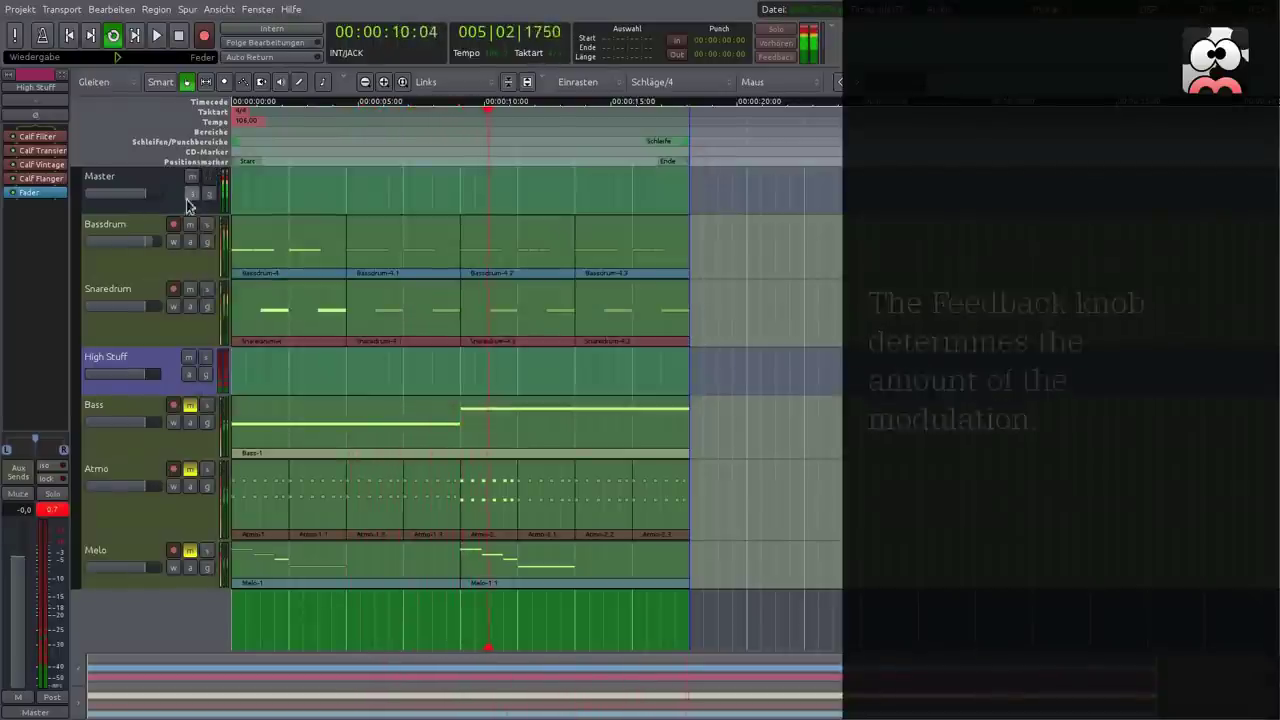
Insert a Calf Reverb between Flanger and the fader on High Stuff, open its window and move it higher on screen.
{"action": "right_click", "coordinate": [50, 180]}
{"action": "mouse_move", "coordinate": [141, 189]}
{"action": "mouse_move", "coordinate": [337, 189]}
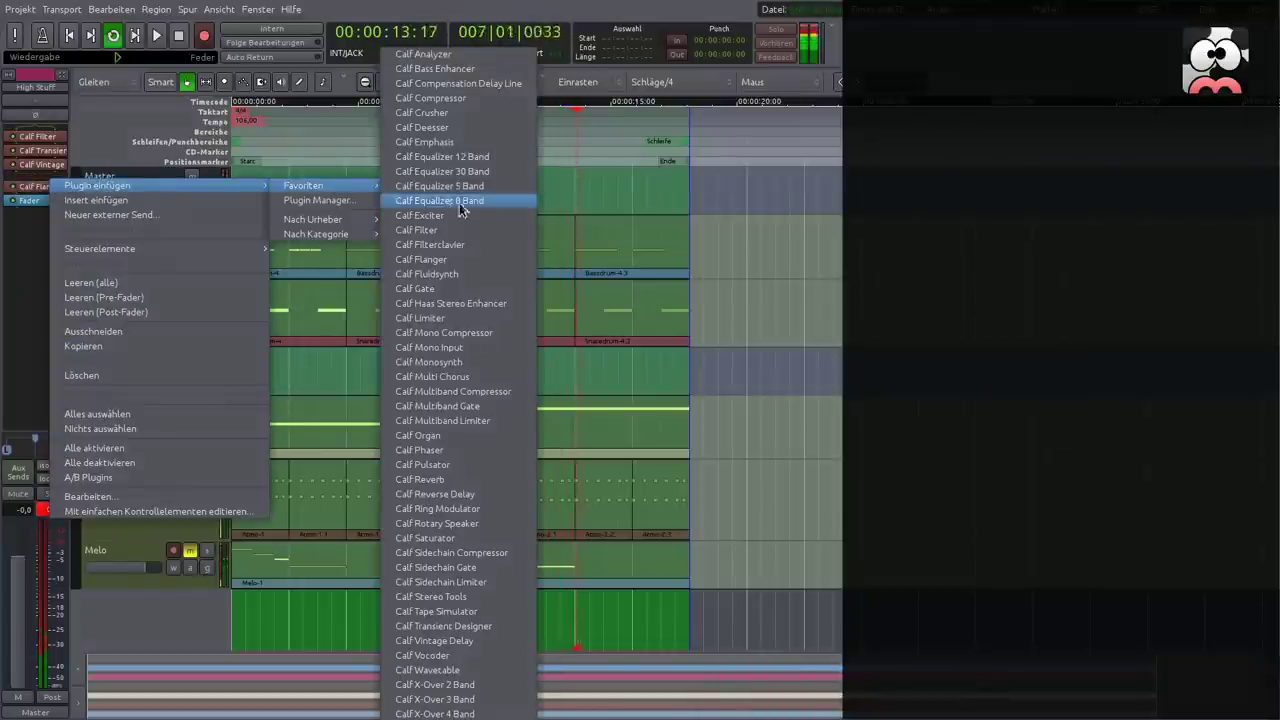
{"action": "left_click", "coordinate": [450, 479]}
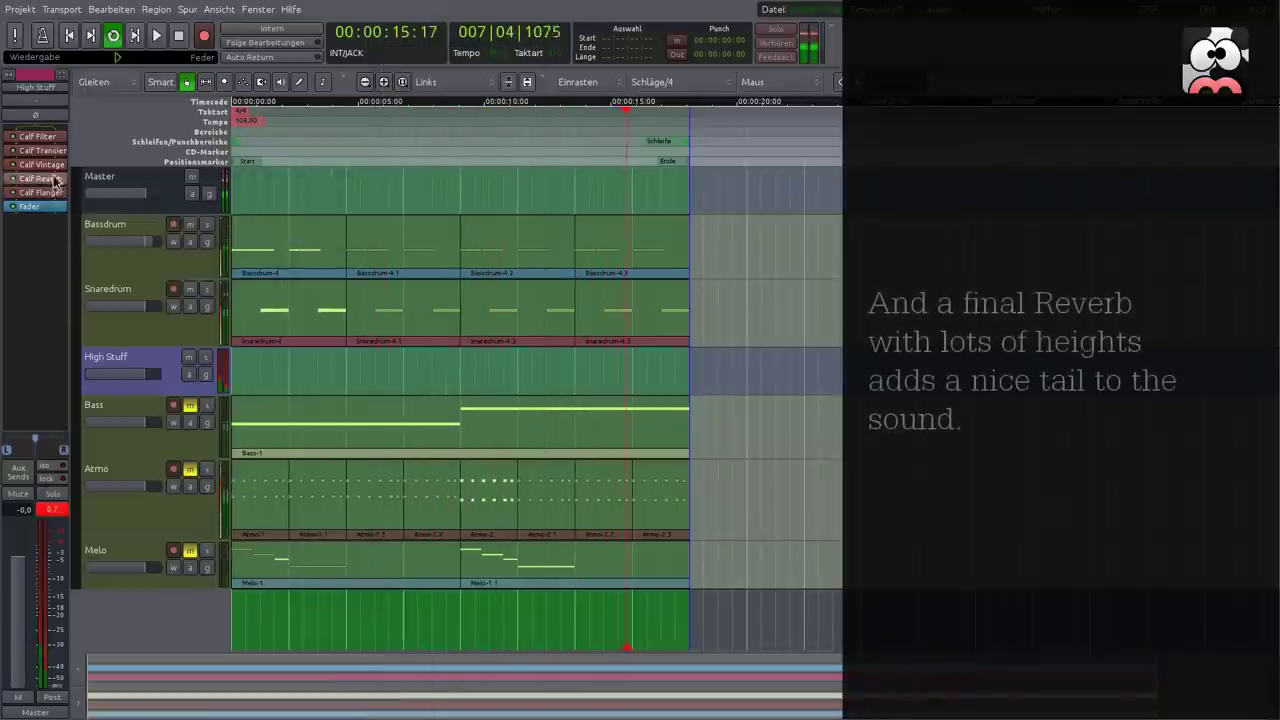
{"action": "left_click_drag", "start_coordinate": [40, 178], "coordinate": [51, 205]}
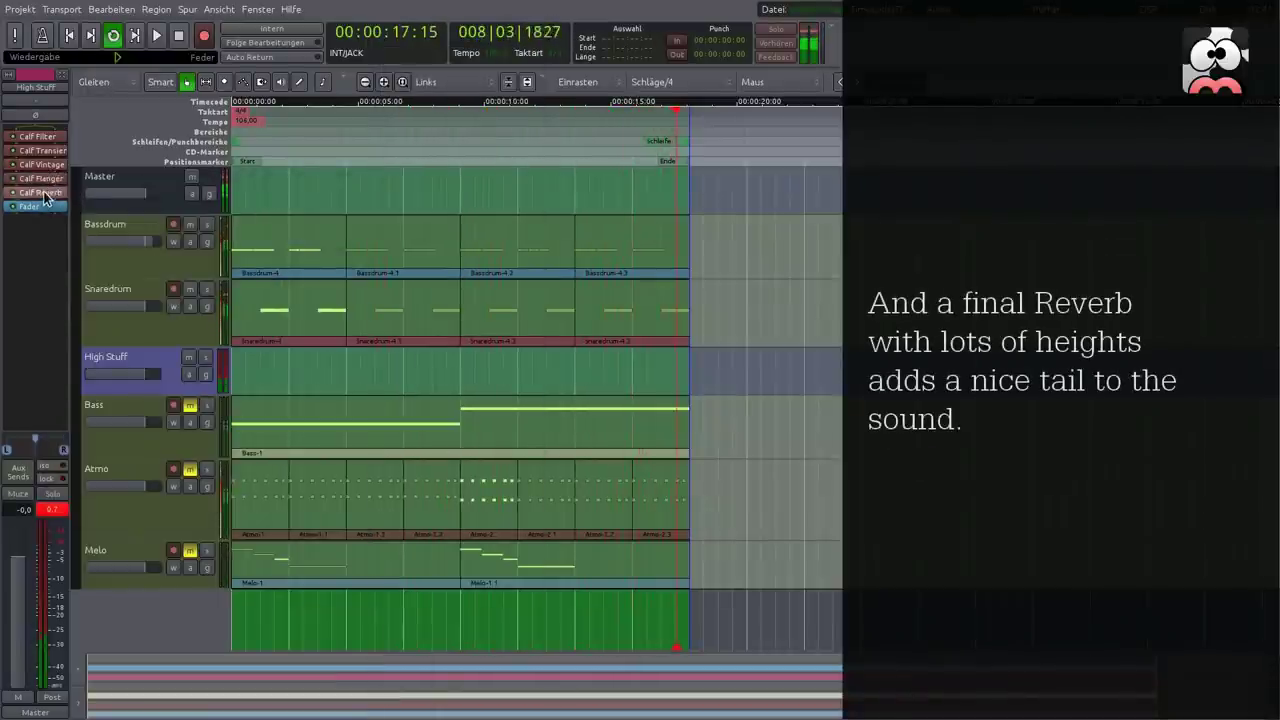
{"action": "double_click", "coordinate": [47, 193]}
{"action": "left_click_drag", "start_coordinate": [218, 200], "coordinate": [209, 114]}
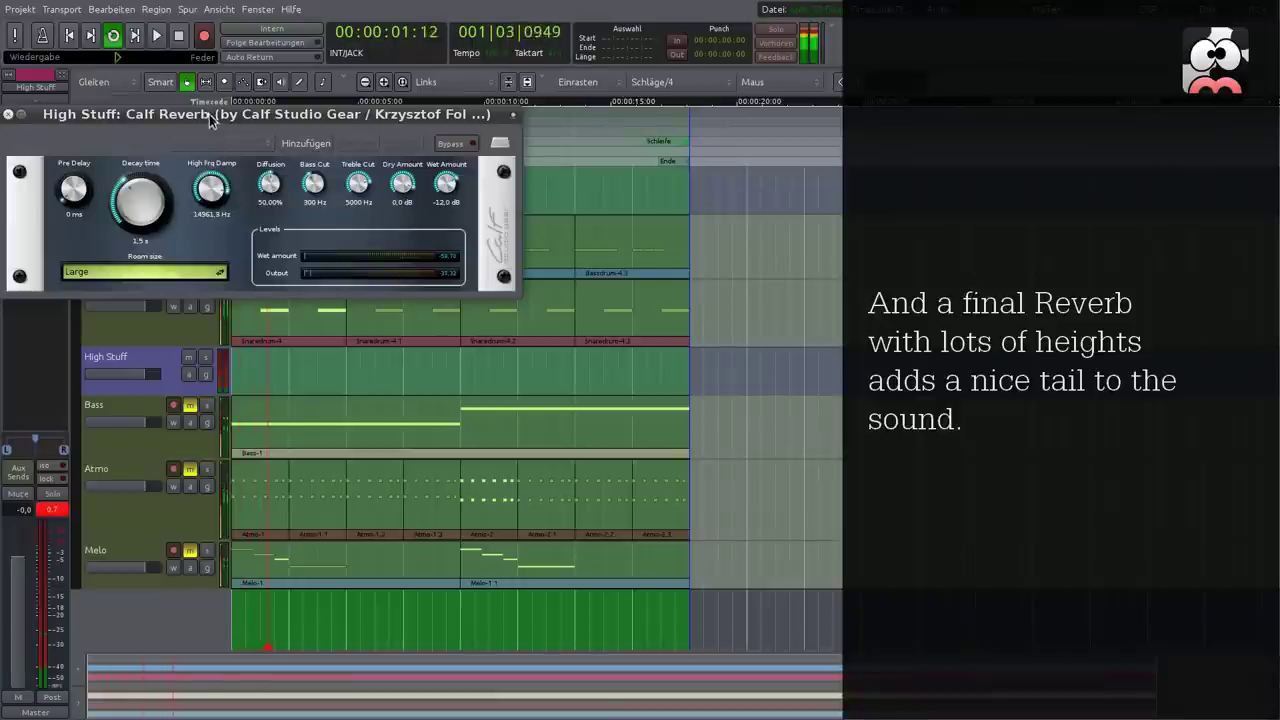
Set the reverb's Treble Cut and High Frq Damp to 20000 Hz and Decay time to about 1.76 s, and close its window.
{"action": "left_click_drag", "start_coordinate": [357, 190], "coordinate": [357, 175]}
{"action": "left_click_drag", "start_coordinate": [208, 203], "coordinate": [210, 170]}
{"action": "left_click_drag", "start_coordinate": [136, 215], "coordinate": [131, 208]}
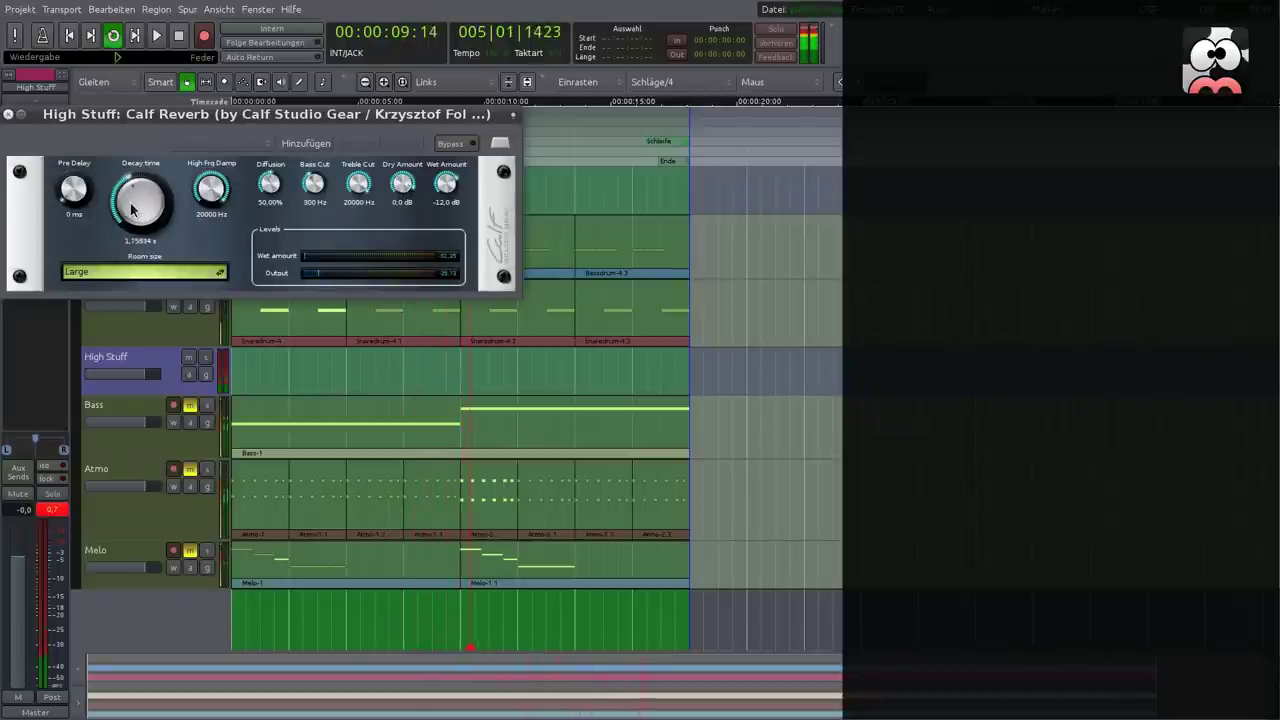
{"action": "left_click", "coordinate": [8, 115]}
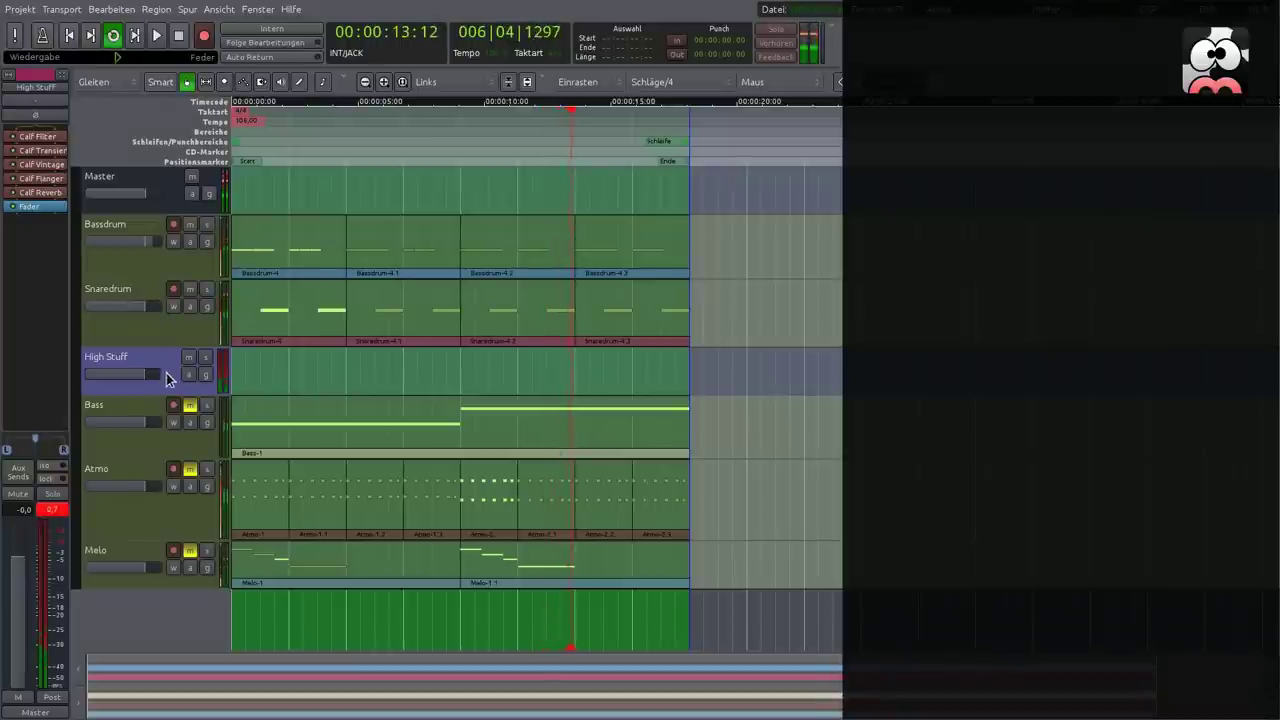
Lower the High Stuff fader to about -6.6 dB, and unmute and select the Bass track.
{"action": "left_click_drag", "start_coordinate": [129, 374], "coordinate": [116, 374]}
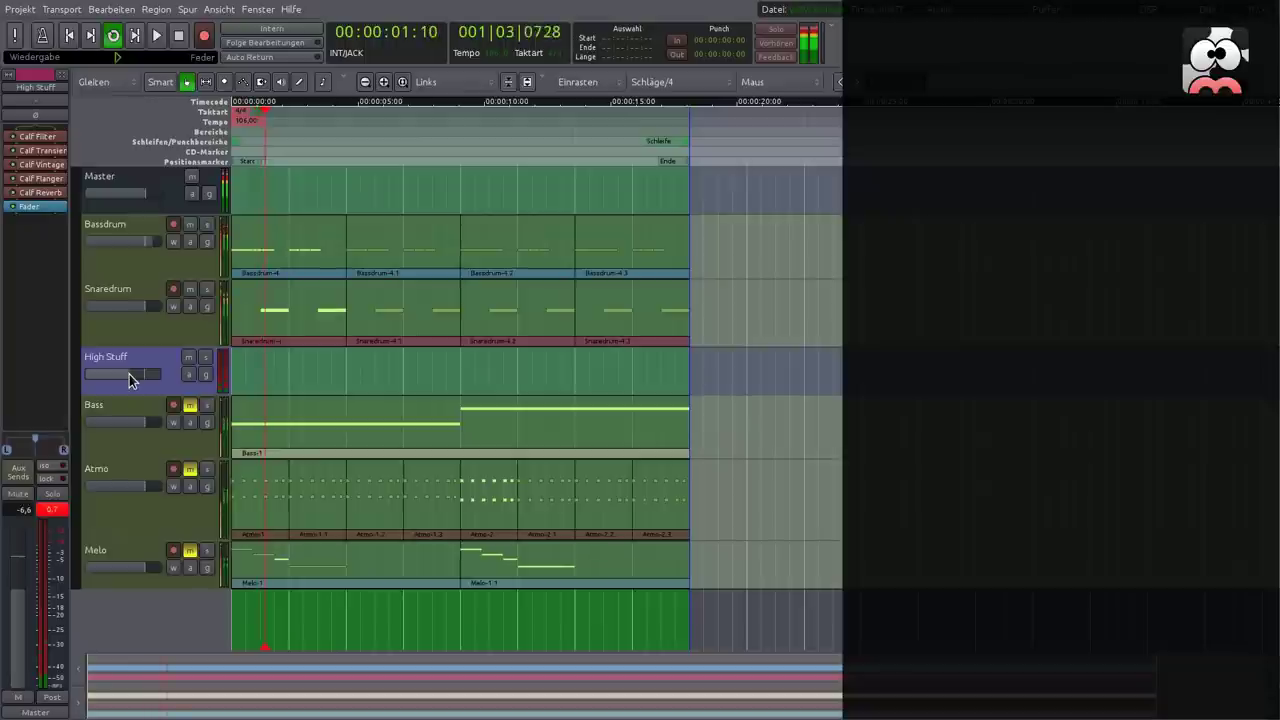
{"action": "left_click", "coordinate": [189, 406]}
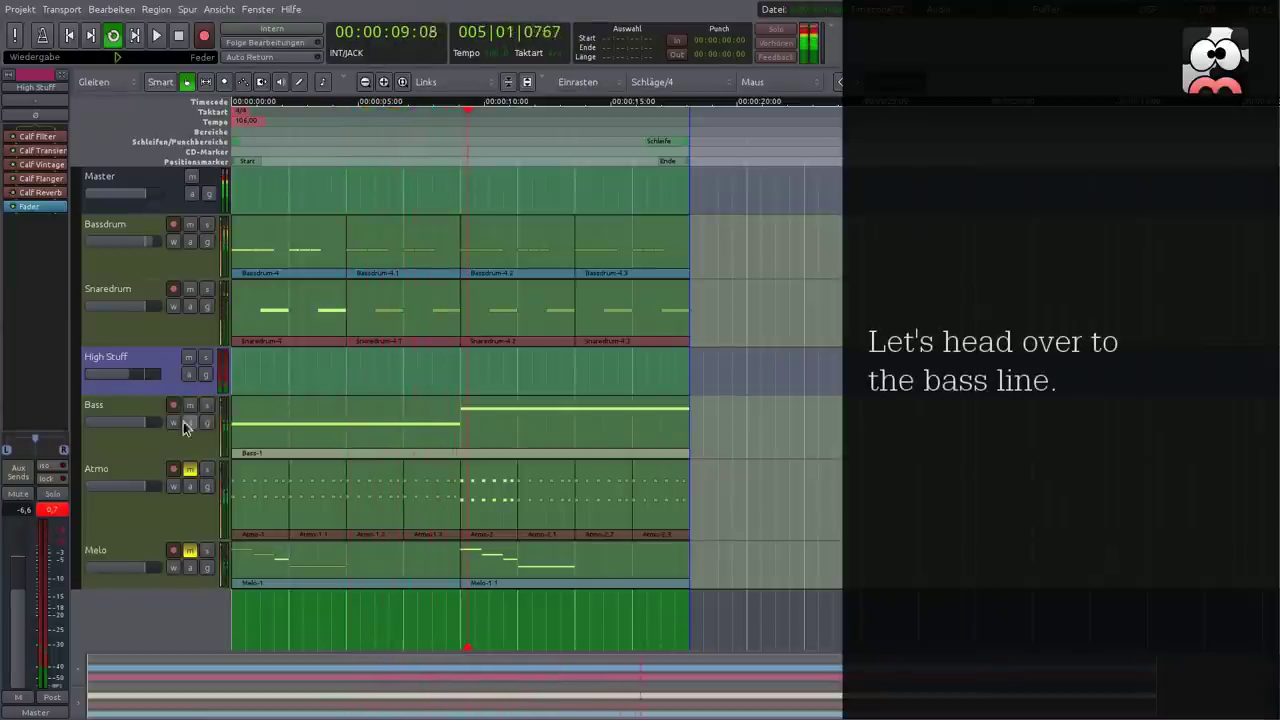
{"action": "left_click", "coordinate": [171, 444]}
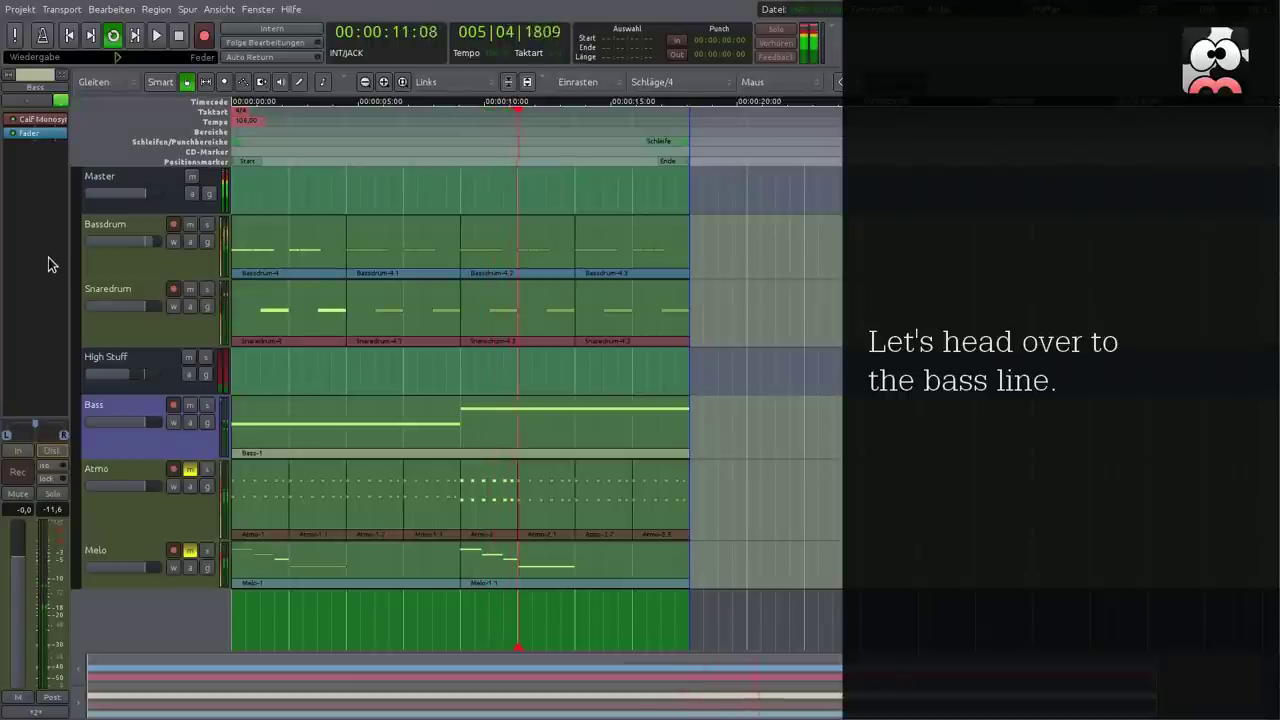
Insert a Calf Bass Enhancer between Monosynth and the fader on Bass and open its window.
{"action": "right_click", "coordinate": [47, 123]}
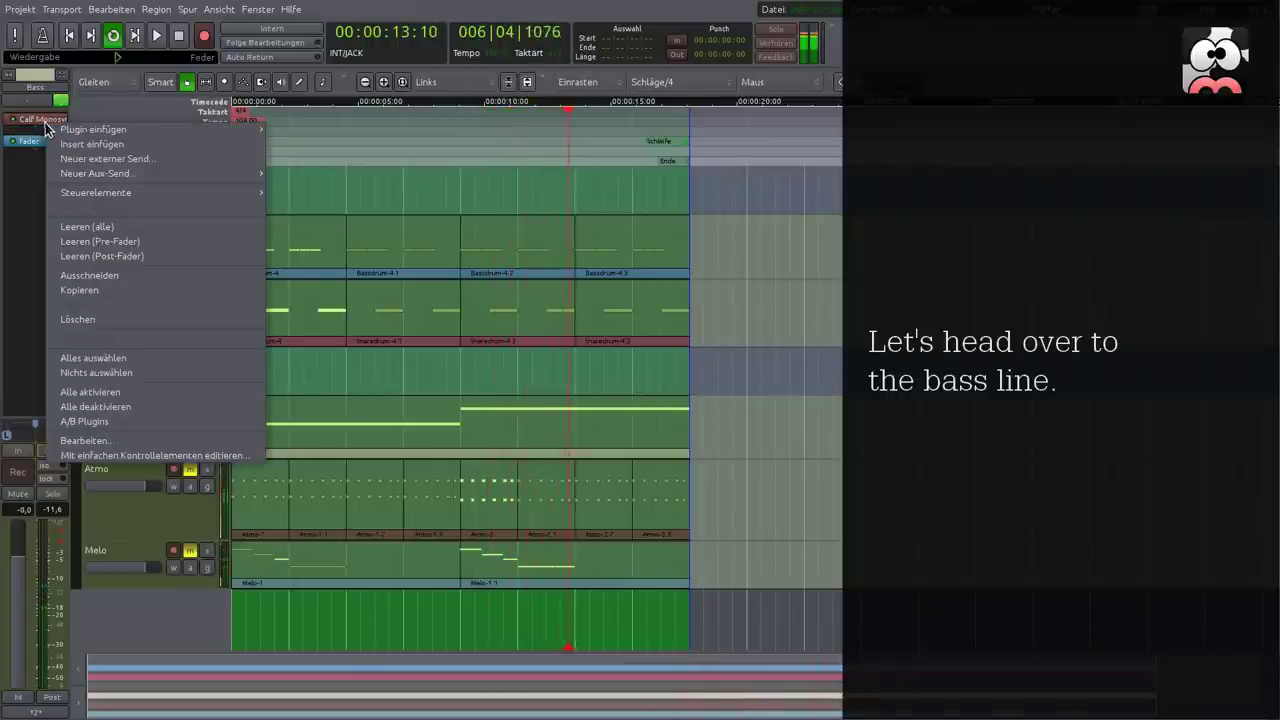
{"action": "mouse_move", "coordinate": [88, 131]}
{"action": "mouse_move", "coordinate": [335, 133]}
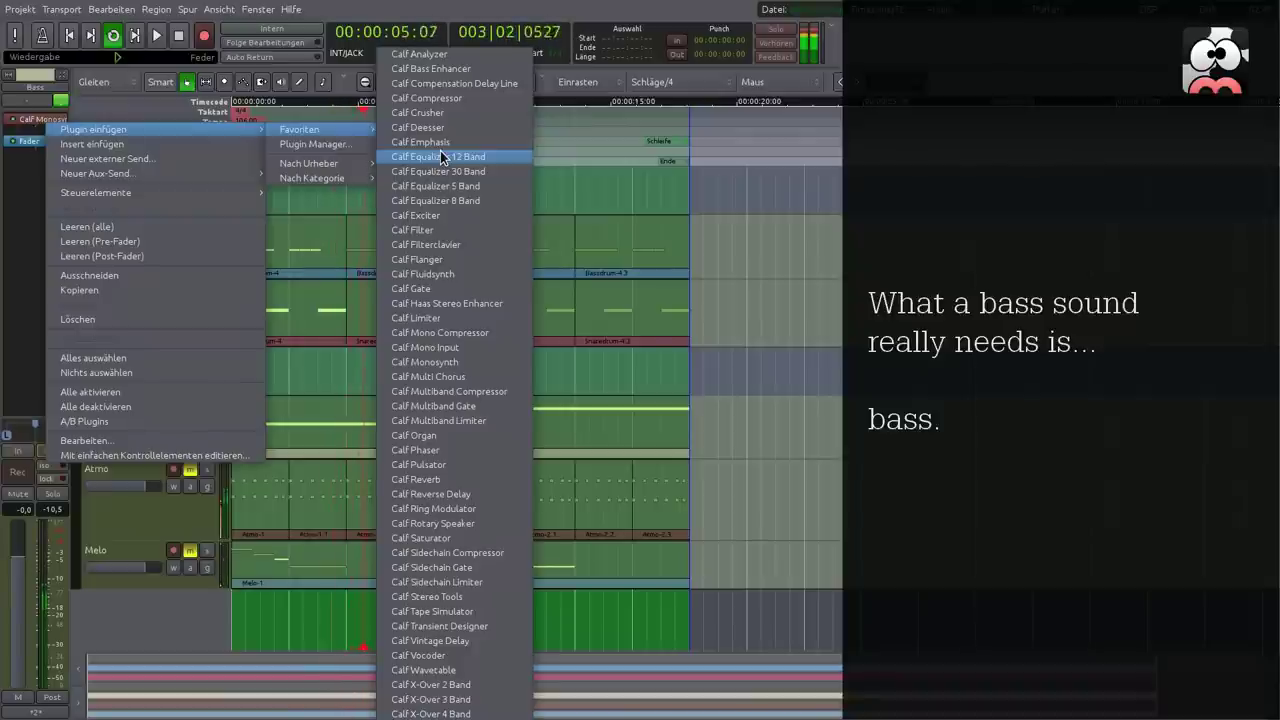
{"action": "left_click", "coordinate": [432, 68]}
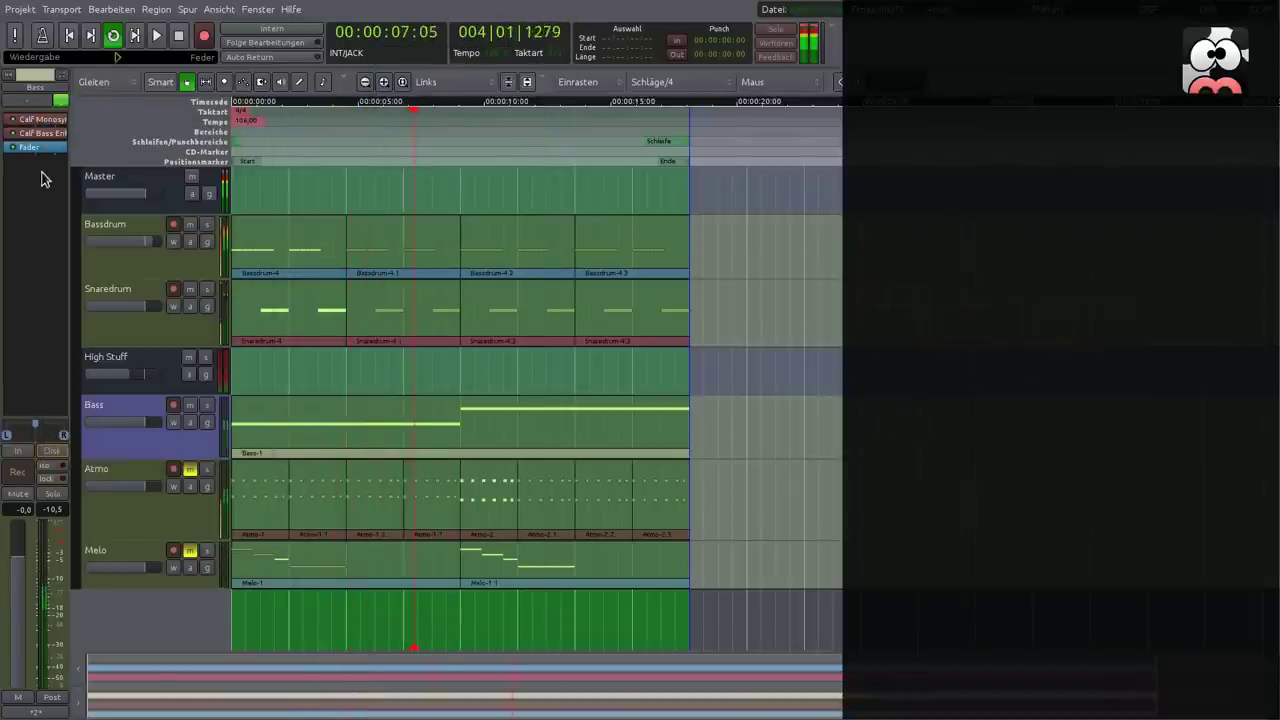
{"action": "double_click", "coordinate": [40, 133]}
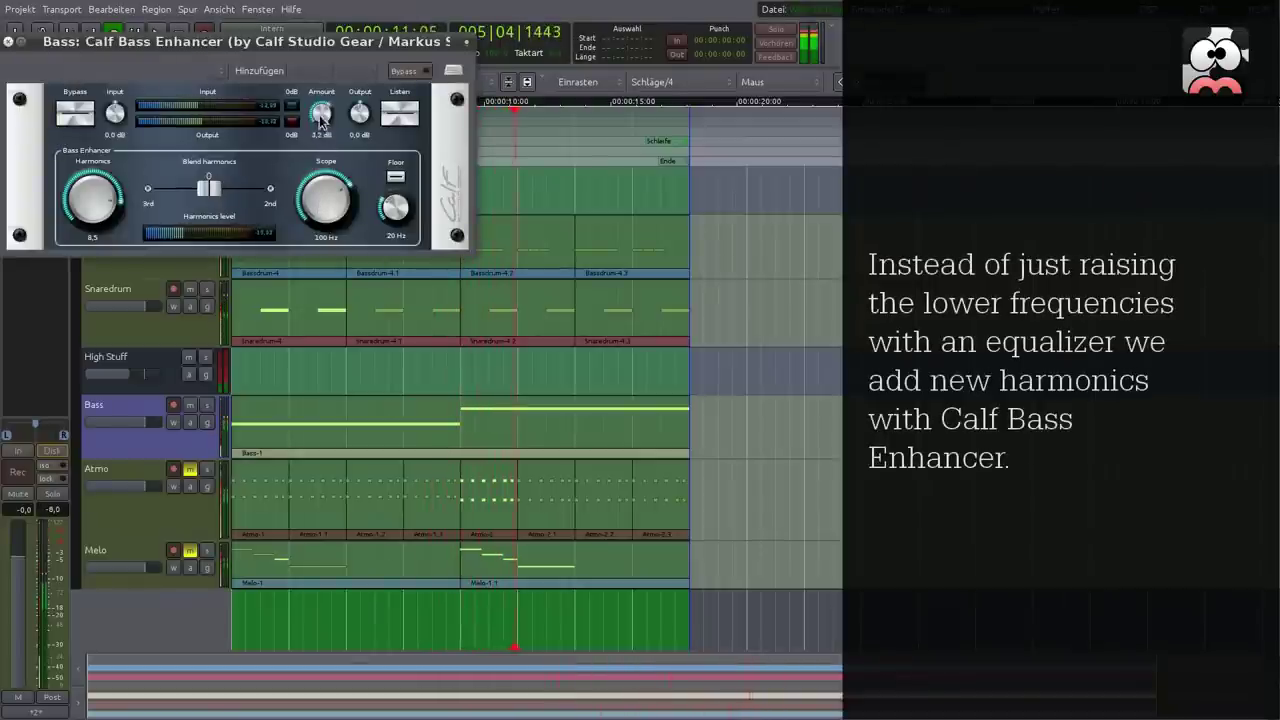
Set the Bass Enhancer's Amount to about 14.9 dB, Blend harmonics to -10 (3rd) and Scope to about 90.2 Hz.
{"action": "left_click_drag", "start_coordinate": [322, 124], "coordinate": [321, 110]}
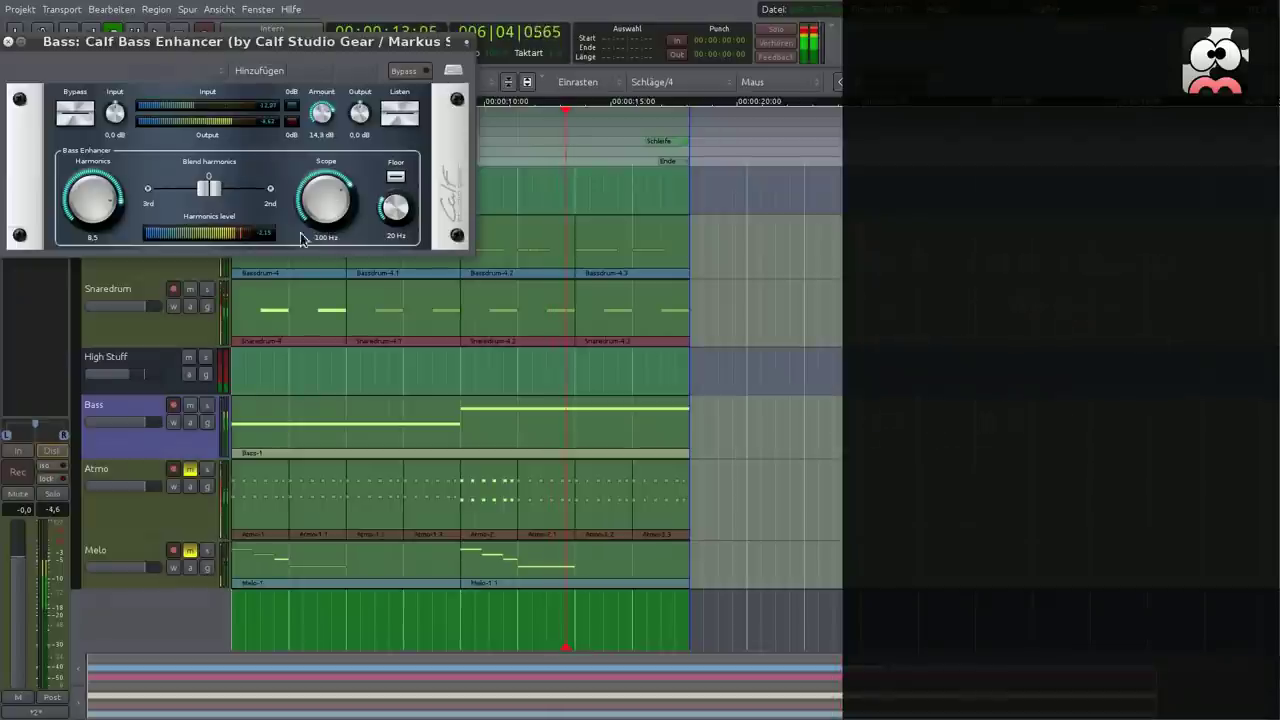
{"action": "left_click_drag", "start_coordinate": [210, 190], "coordinate": [145, 205]}
{"action": "left_click_drag", "start_coordinate": [323, 205], "coordinate": [307, 219]}
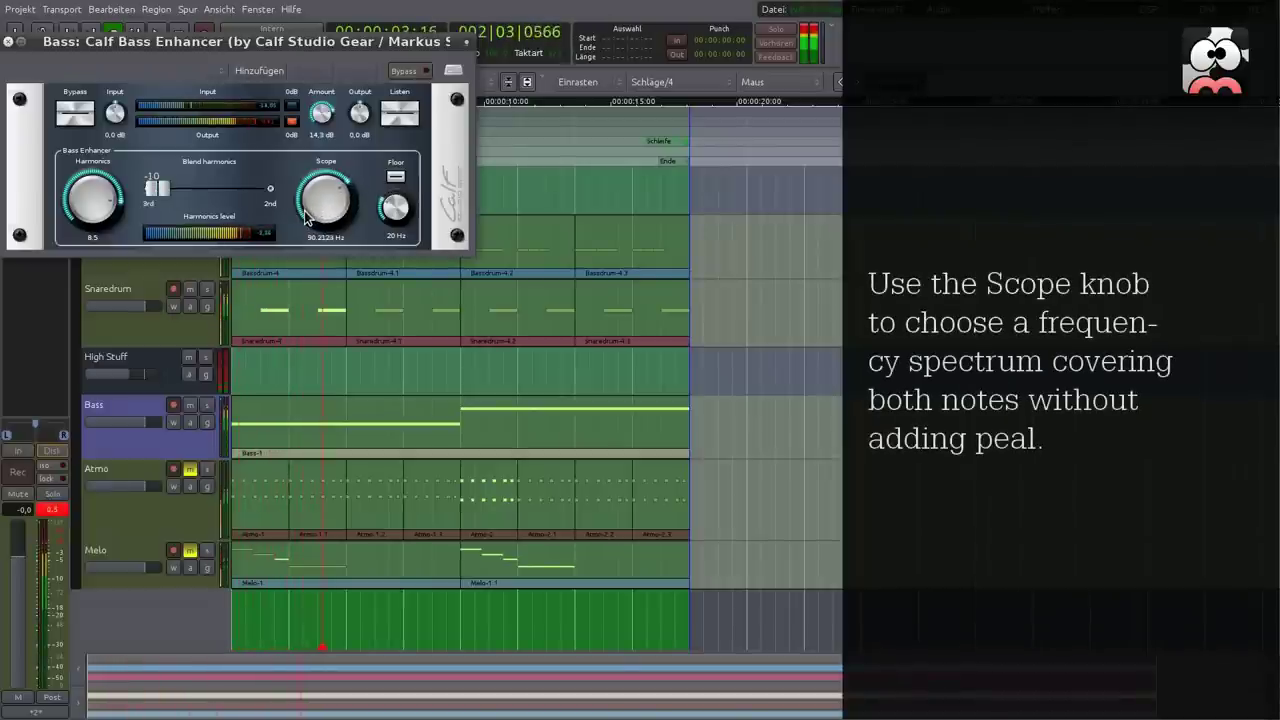
Reset the Bass peak meter, raise the Bass Enhancer's Scope to about 110.9 Hz and Amount to about 18.1 dB, and close its window.
{"action": "left_click", "coordinate": [56, 511]}
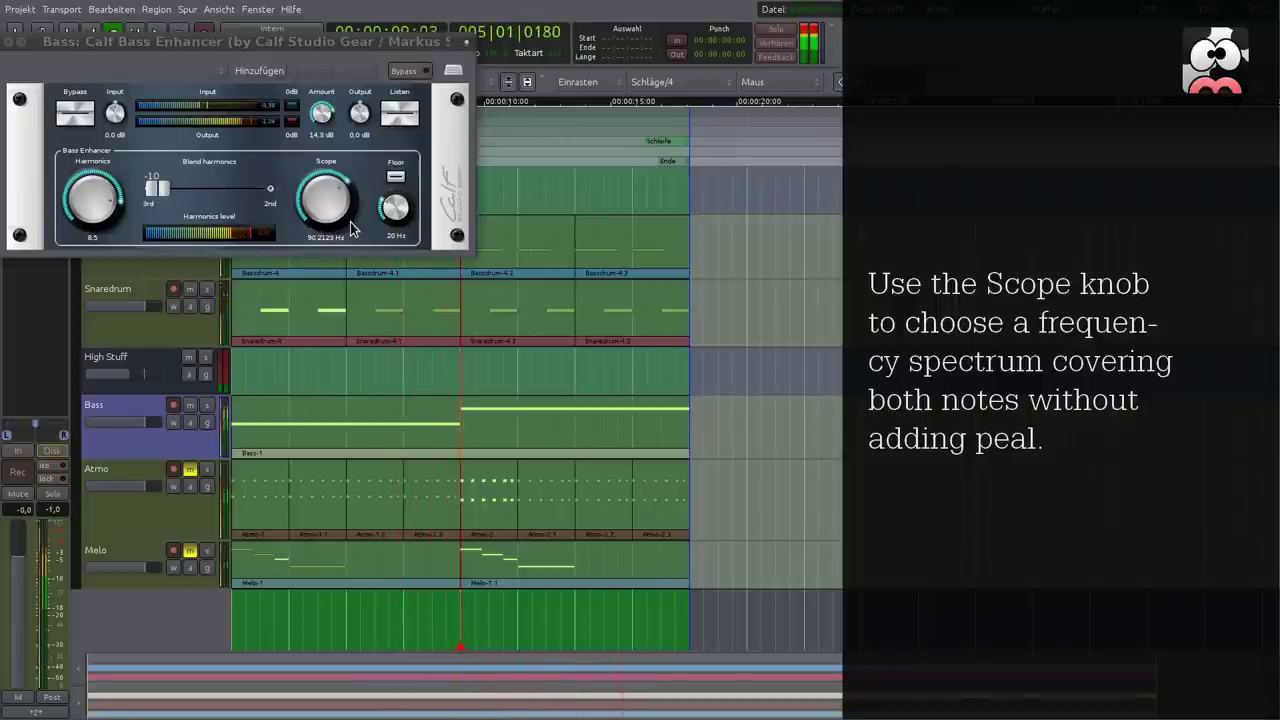
{"action": "left_click_drag", "start_coordinate": [319, 223], "coordinate": [316, 208]}
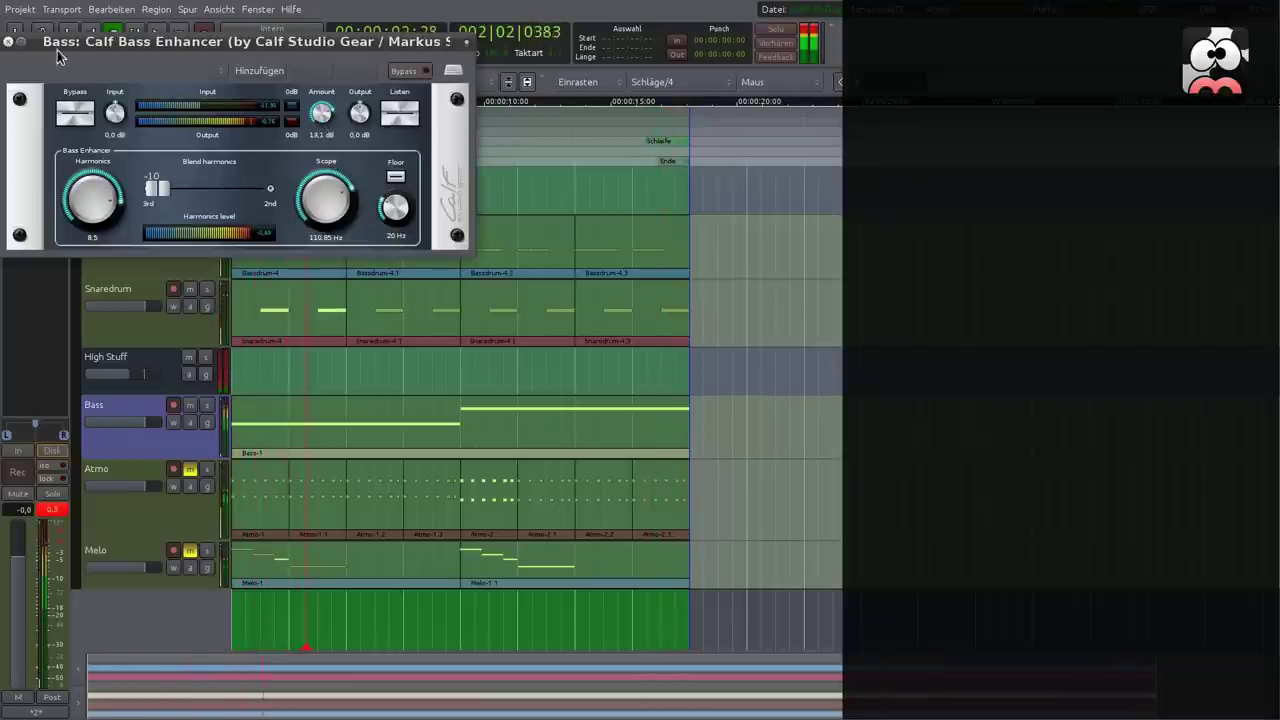
{"action": "left_click", "coordinate": [8, 42]}
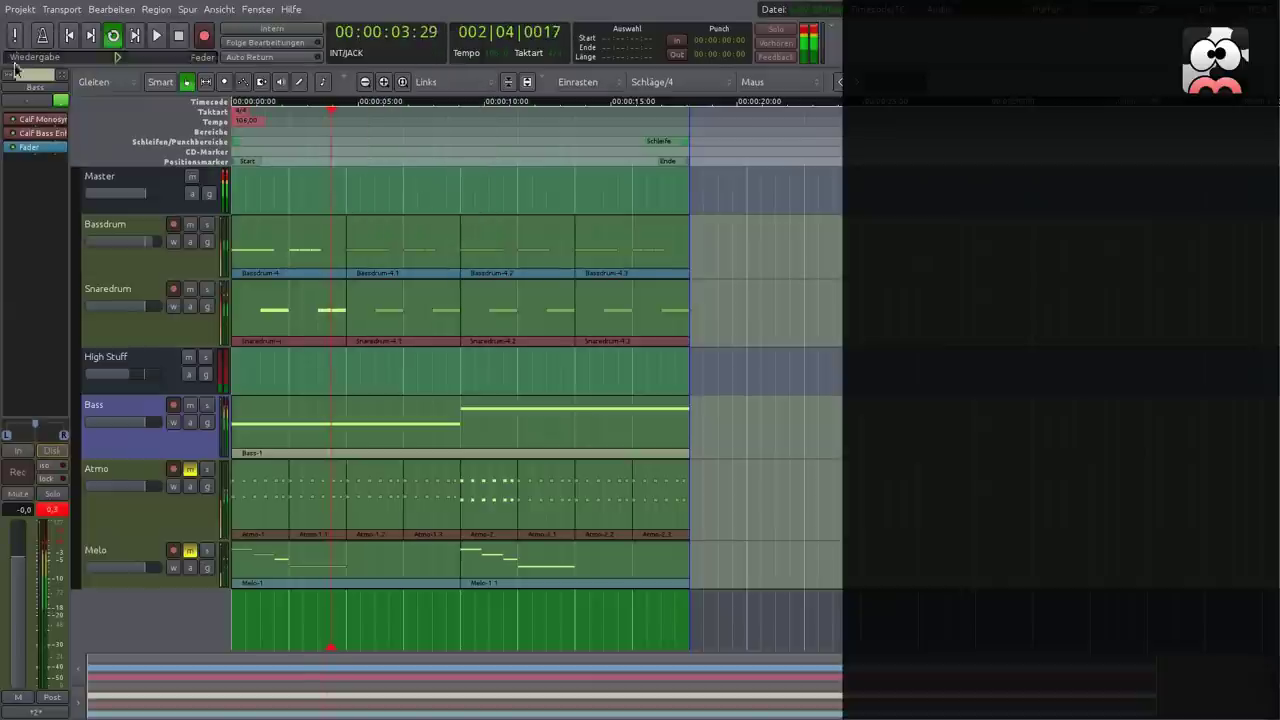
Insert a Calf Filter on Bass, place it between Bass Enhancer and the fader, and open its window.
{"action": "right_click", "coordinate": [48, 150]}
{"action": "mouse_move", "coordinate": [72, 158]}
{"action": "mouse_move", "coordinate": [310, 158]}
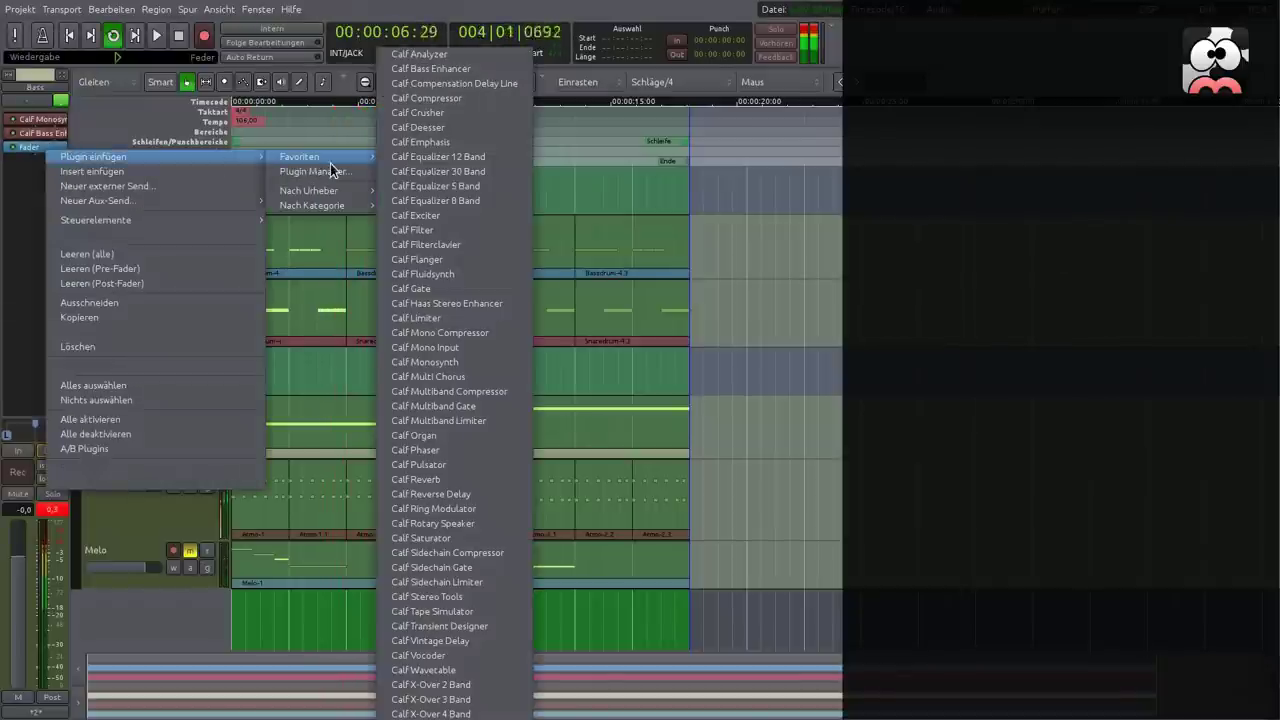
{"action": "left_click", "coordinate": [406, 230]}
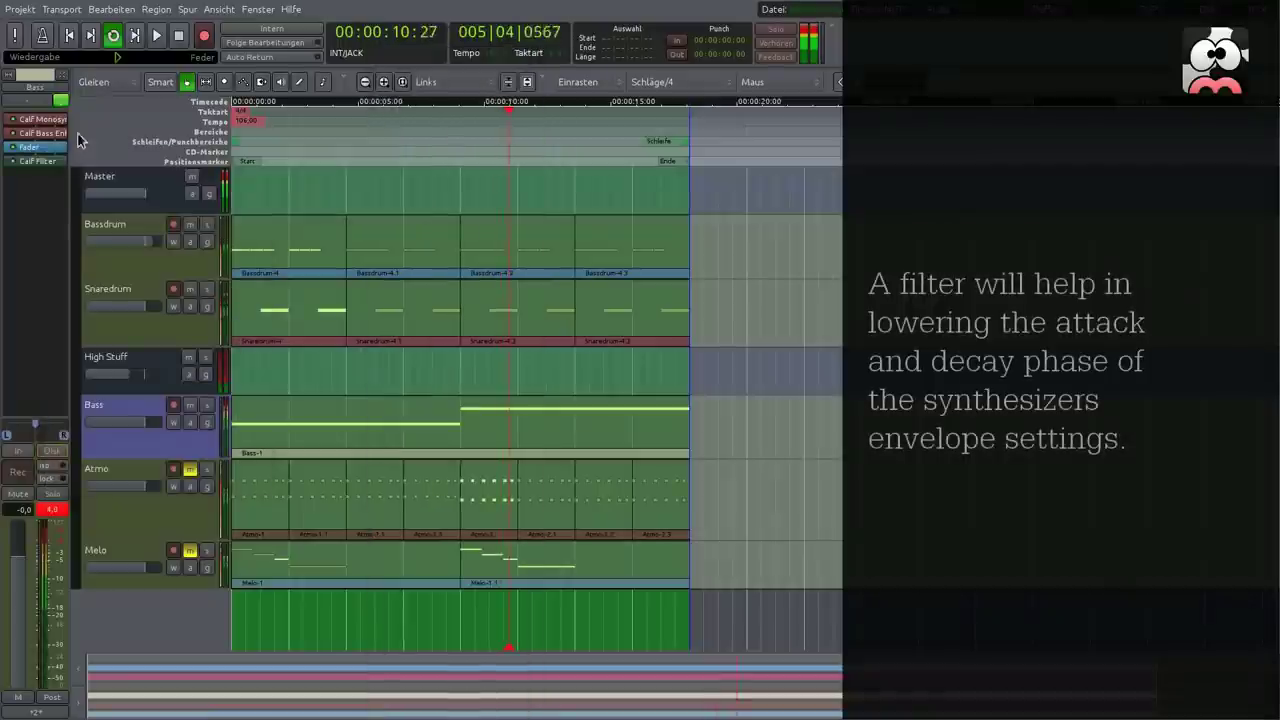
{"action": "double_click", "coordinate": [48, 162]}
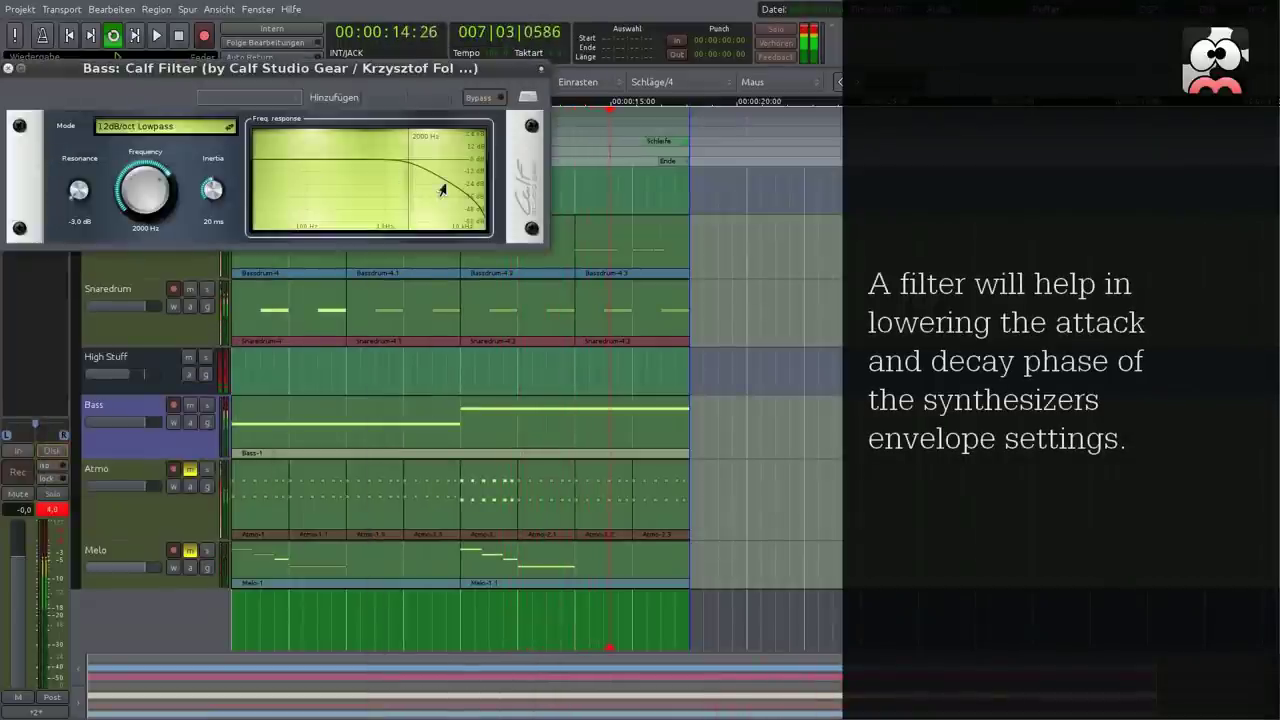
Set the Bass filter's Mode to 36dB/oct Lowpass, Frequency to about 763 Hz and Resonance to about 11.2 dB.
{"action": "left_click_drag", "start_coordinate": [407, 186], "coordinate": [341, 193]}
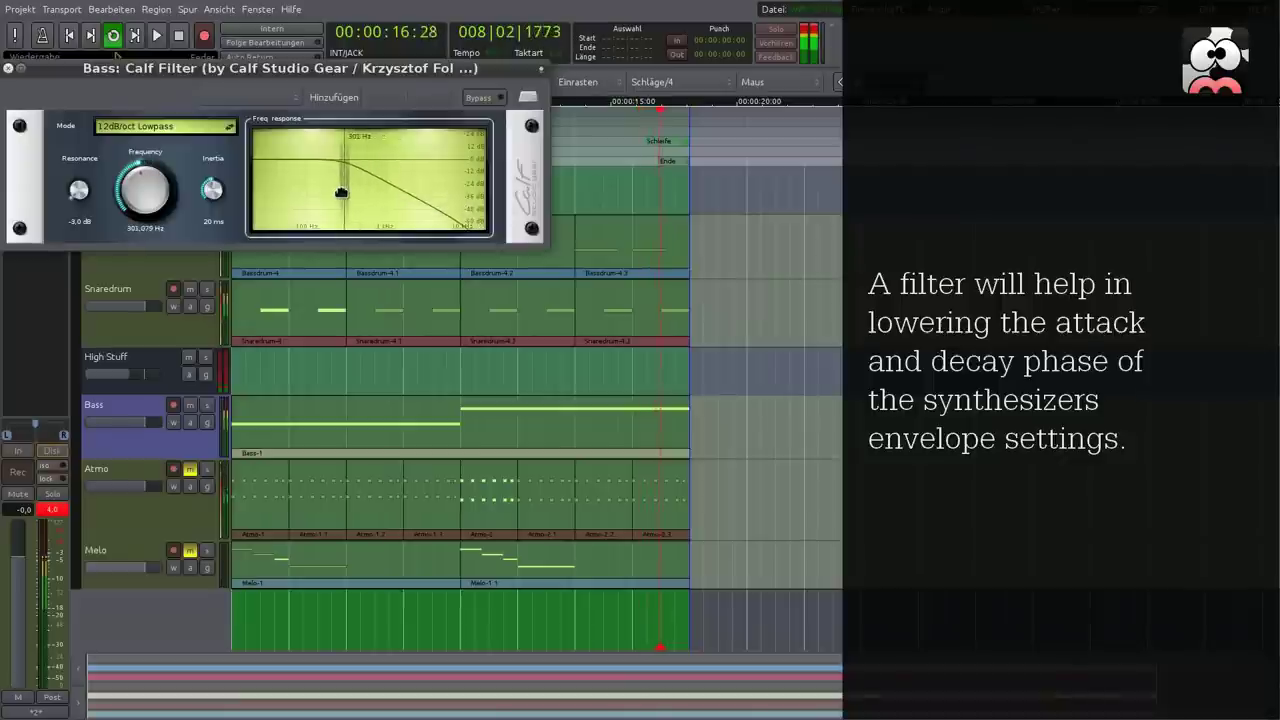
{"action": "left_click", "coordinate": [185, 126]}
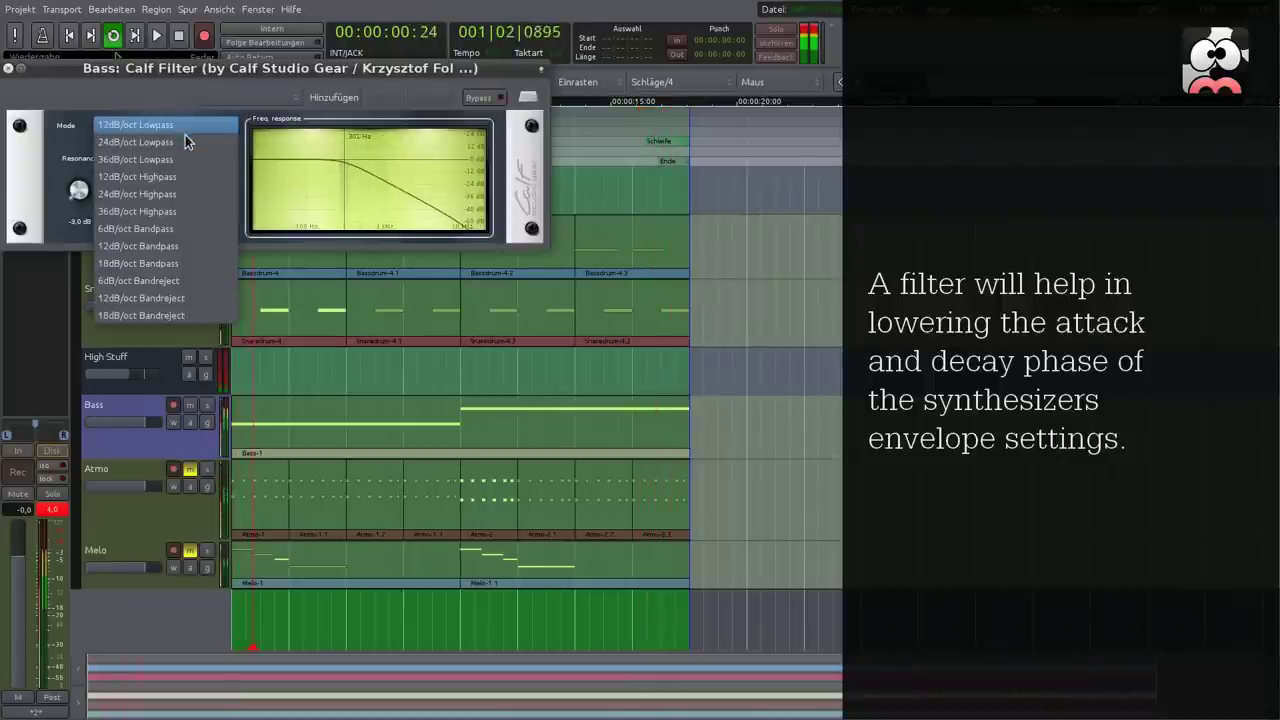
{"action": "left_click", "coordinate": [186, 159]}
{"action": "left_click_drag", "start_coordinate": [345, 173], "coordinate": [372, 181]}
{"action": "left_click_drag", "start_coordinate": [80, 198], "coordinate": [80, 132]}
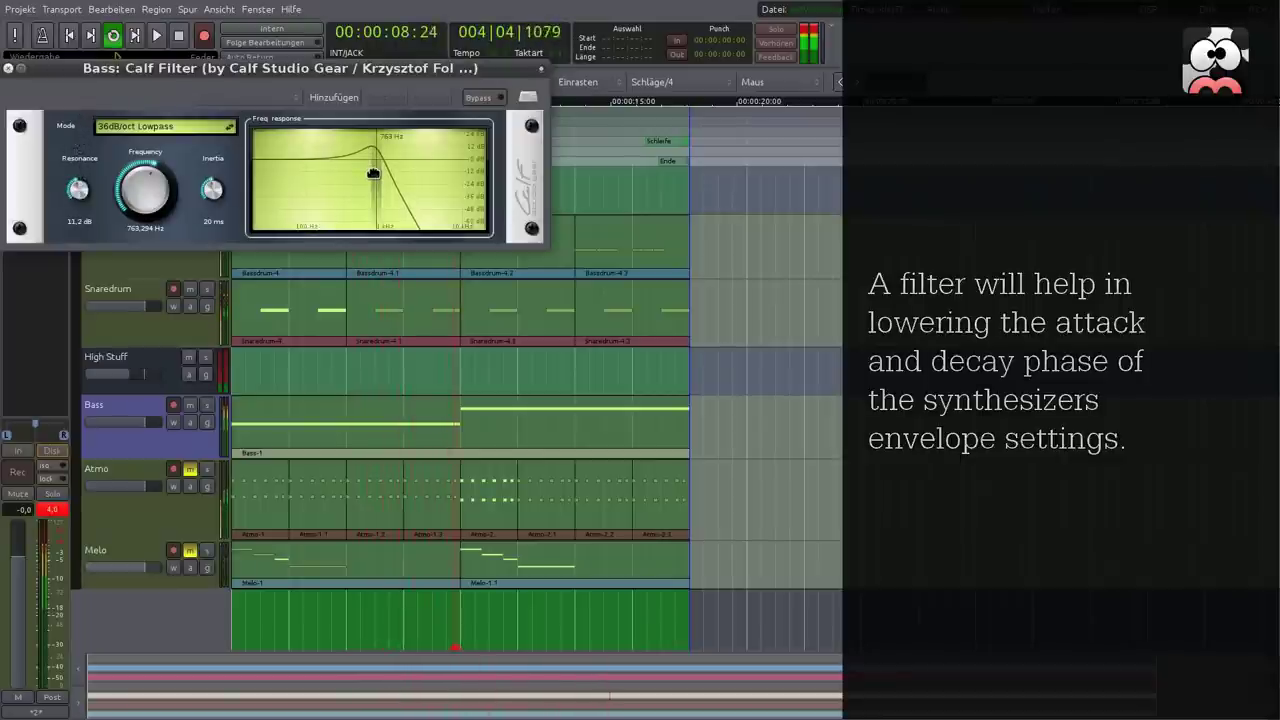
Reduce the Bass filter's Resonance to about 3.3 dB and Frequency to about 602 Hz, and close its window.
{"action": "left_click_drag", "start_coordinate": [372, 173], "coordinate": [368, 175]}
{"action": "left_click_drag", "start_coordinate": [355, 175], "coordinate": [352, 175]}
{"action": "left_click_drag", "start_coordinate": [80, 190], "coordinate": [79, 227]}
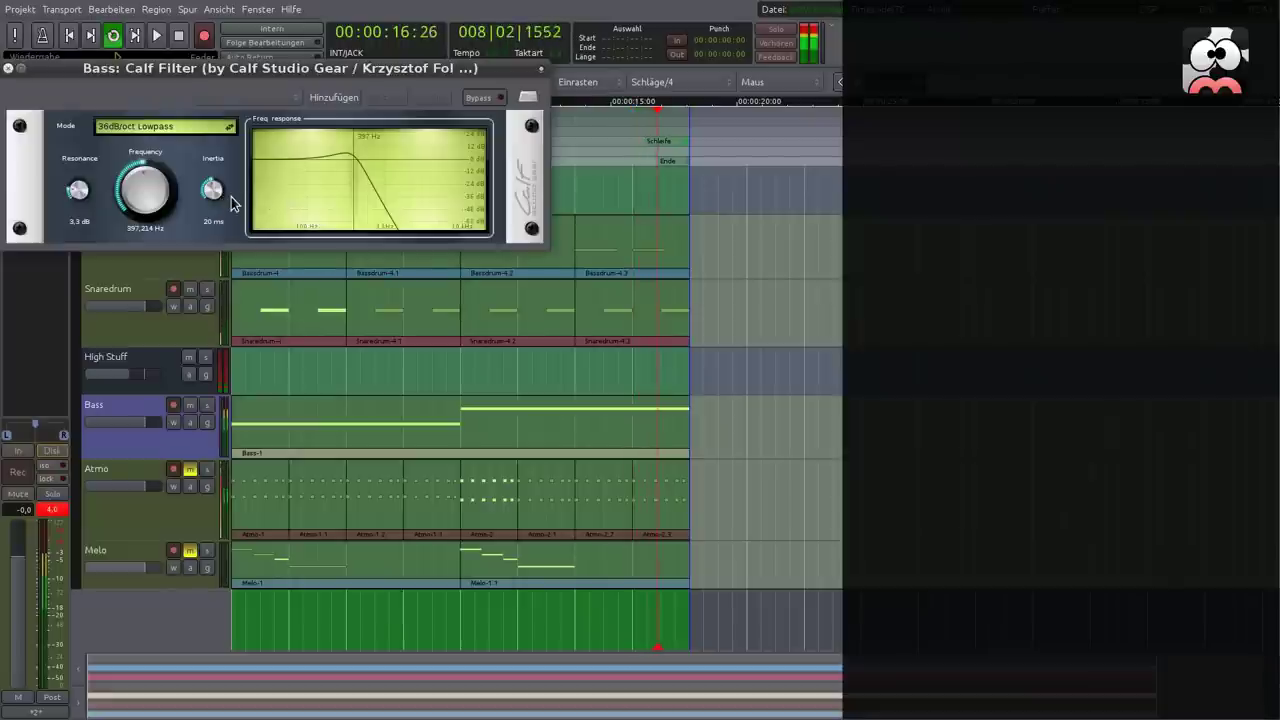
{"action": "left_click_drag", "start_coordinate": [350, 189], "coordinate": [365, 194]}
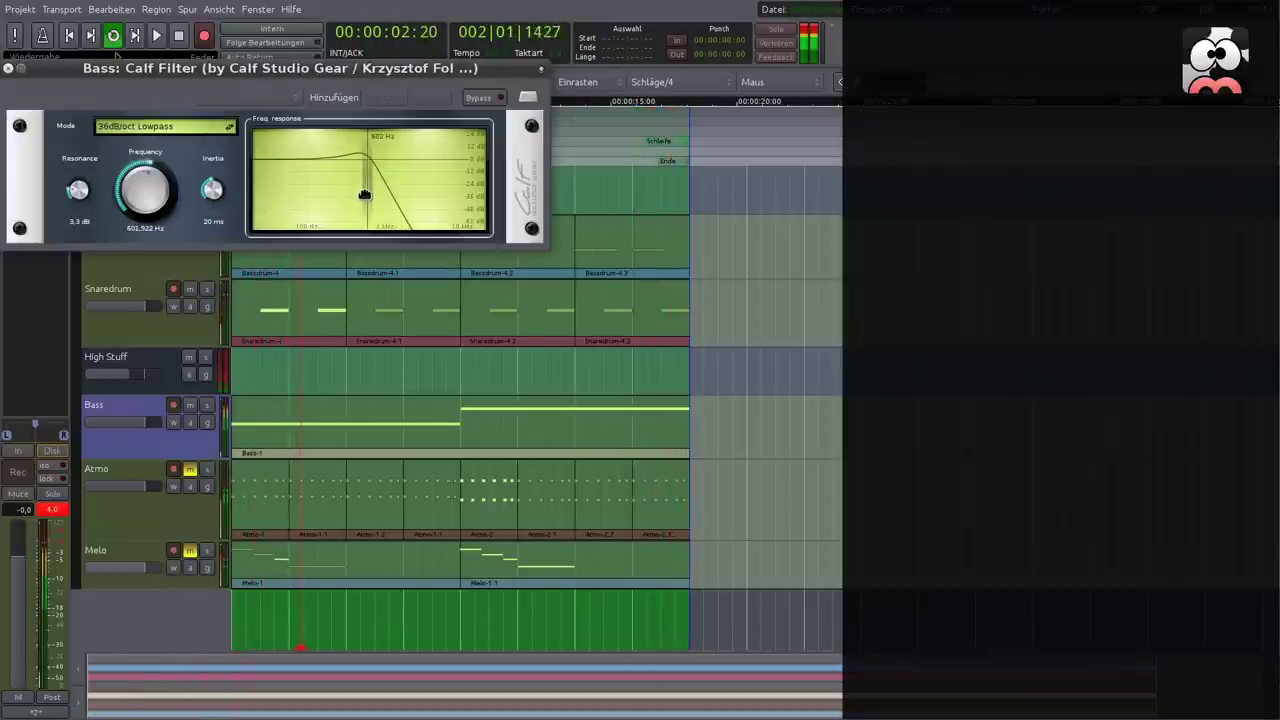
{"action": "left_click", "coordinate": [8, 68]}
Insert a Calf Saturator between Filter and the fader on Bass, open its window and move it clear of the effects list.
{"action": "right_click", "coordinate": [48, 148]}
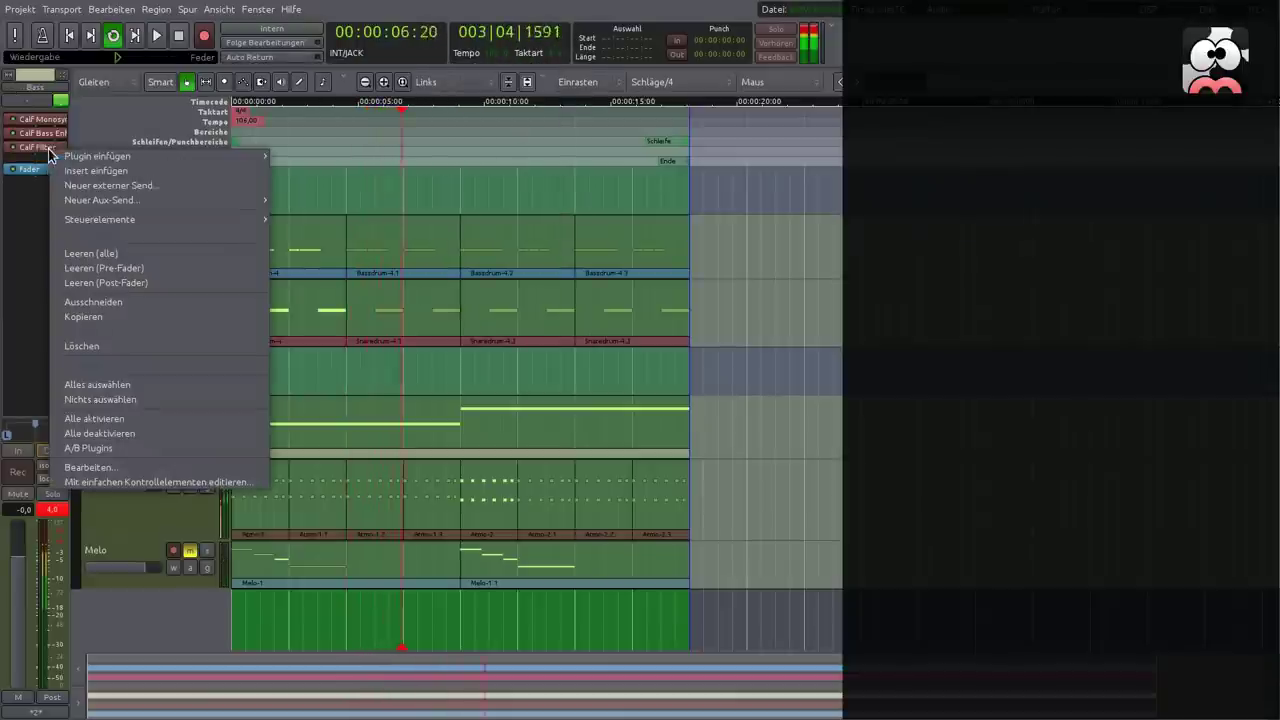
{"action": "mouse_move", "coordinate": [163, 158]}
{"action": "mouse_move", "coordinate": [296, 165]}
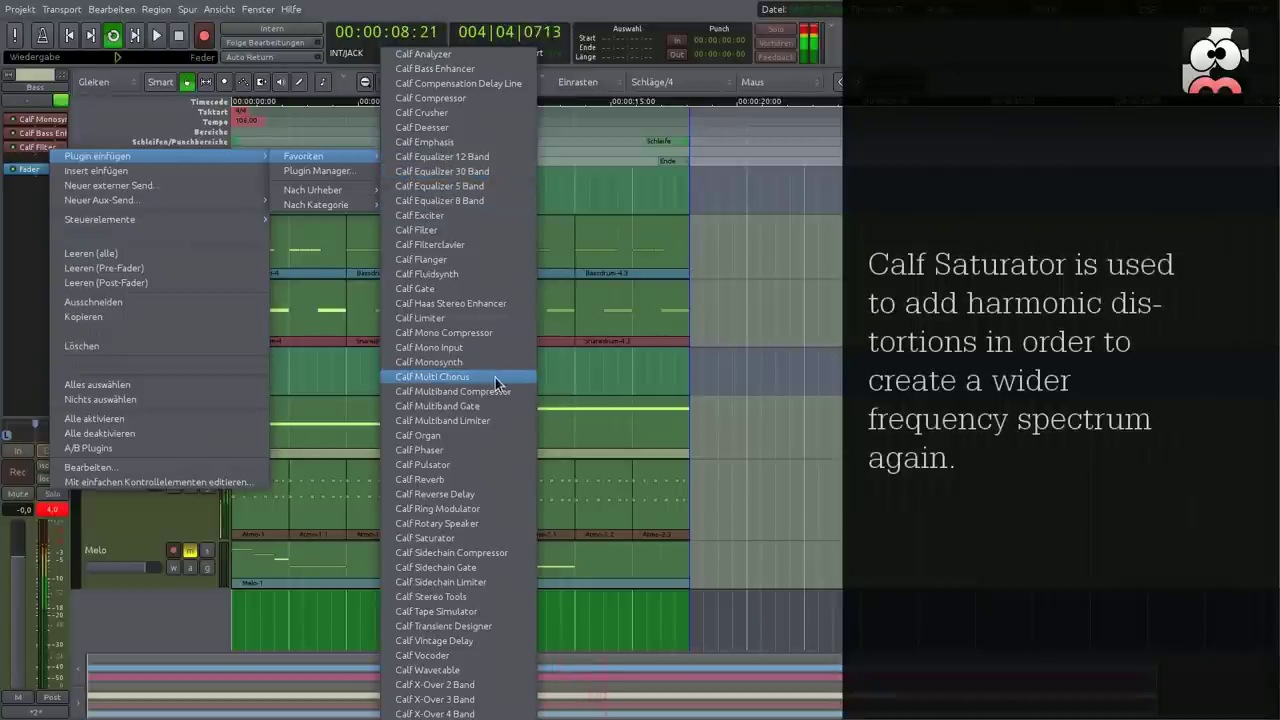
{"action": "left_click", "coordinate": [425, 538]}
{"action": "double_click", "coordinate": [57, 168]}
{"action": "left_click_drag", "start_coordinate": [189, 65], "coordinate": [397, 222]}
Set the saturator's Tape/Tube blend to -8 and Saturation to about 9.04, and lower its Output Gain.
{"action": "left_click_drag", "start_coordinate": [466, 362], "coordinate": [463, 352]}
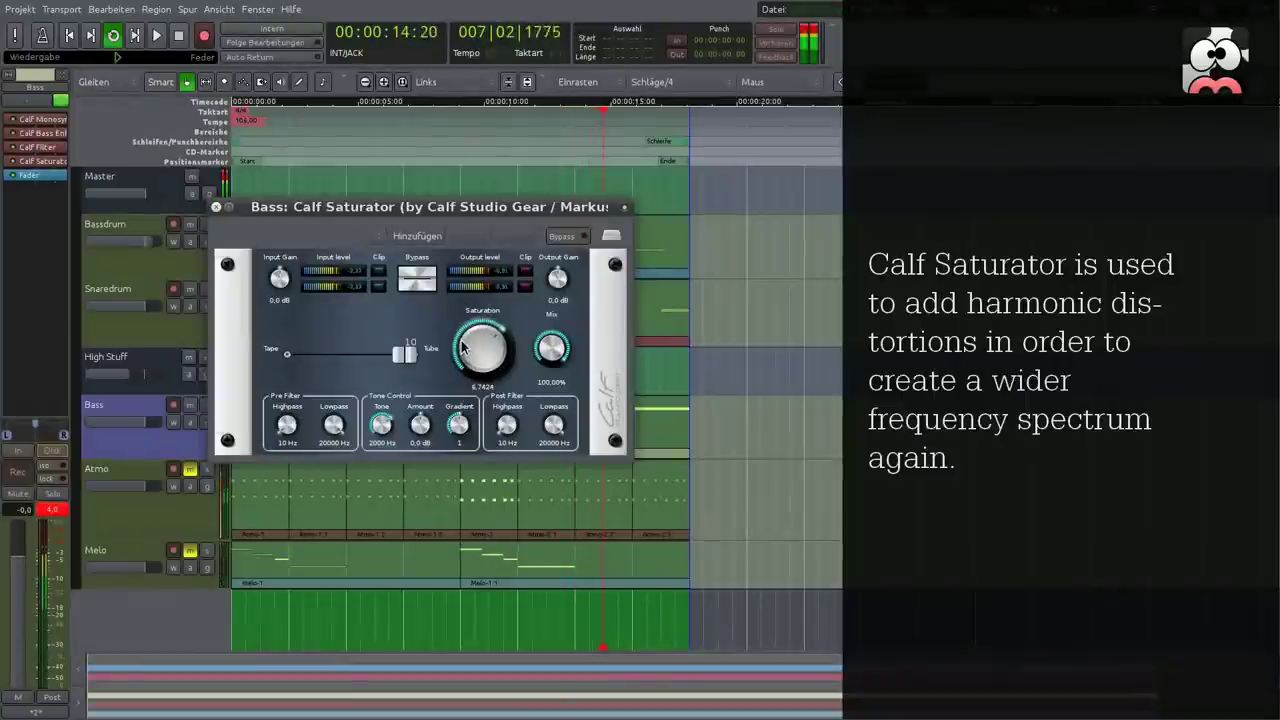
{"action": "left_click_drag", "start_coordinate": [461, 313], "coordinate": [461, 319]}
{"action": "left_click_drag", "start_coordinate": [403, 362], "coordinate": [306, 362]}
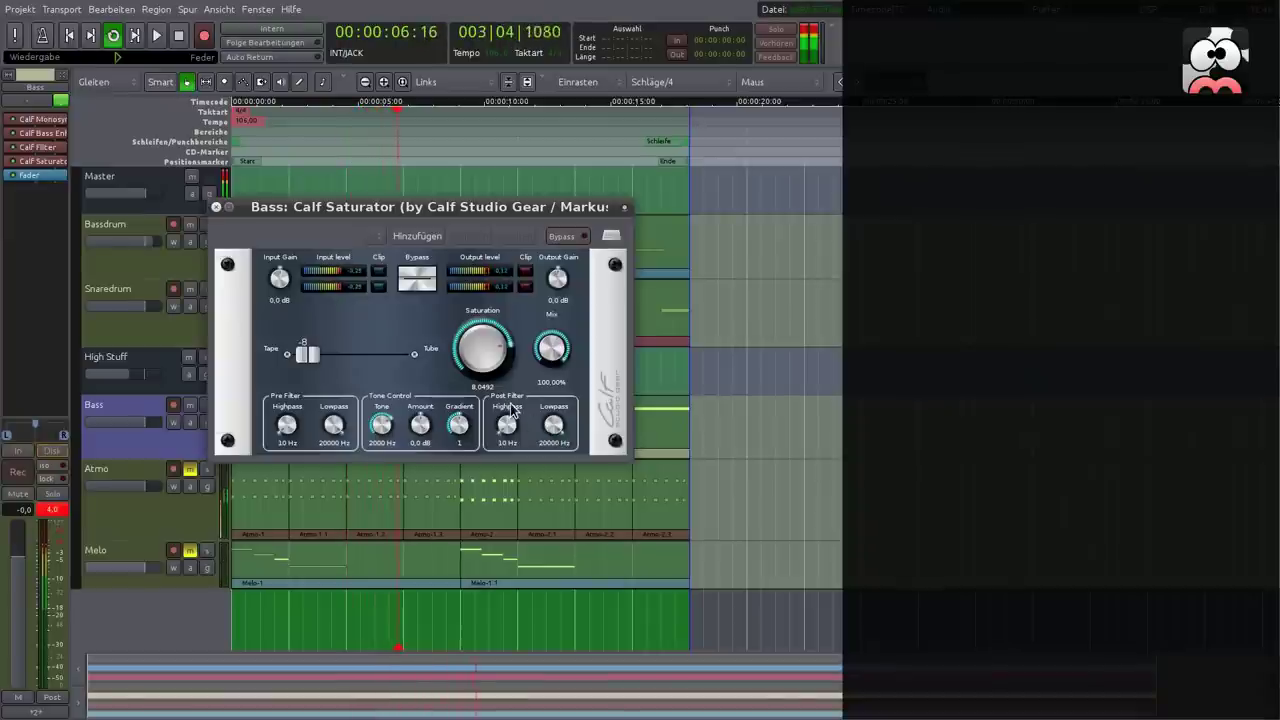
{"action": "left_click_drag", "start_coordinate": [482, 374], "coordinate": [477, 350]}
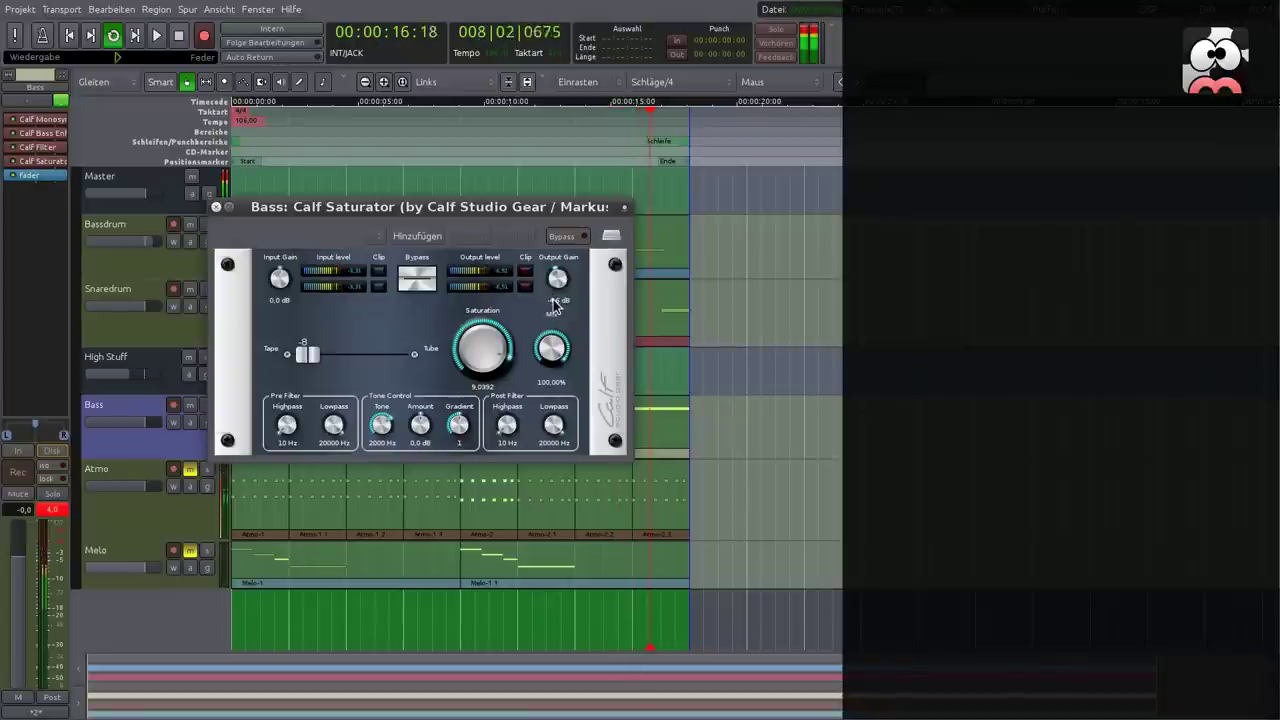
Set the Bass saturator's Output Gain to about -3.5 dB and close its window.
{"action": "left_click_drag", "start_coordinate": [559, 285], "coordinate": [558, 281]}
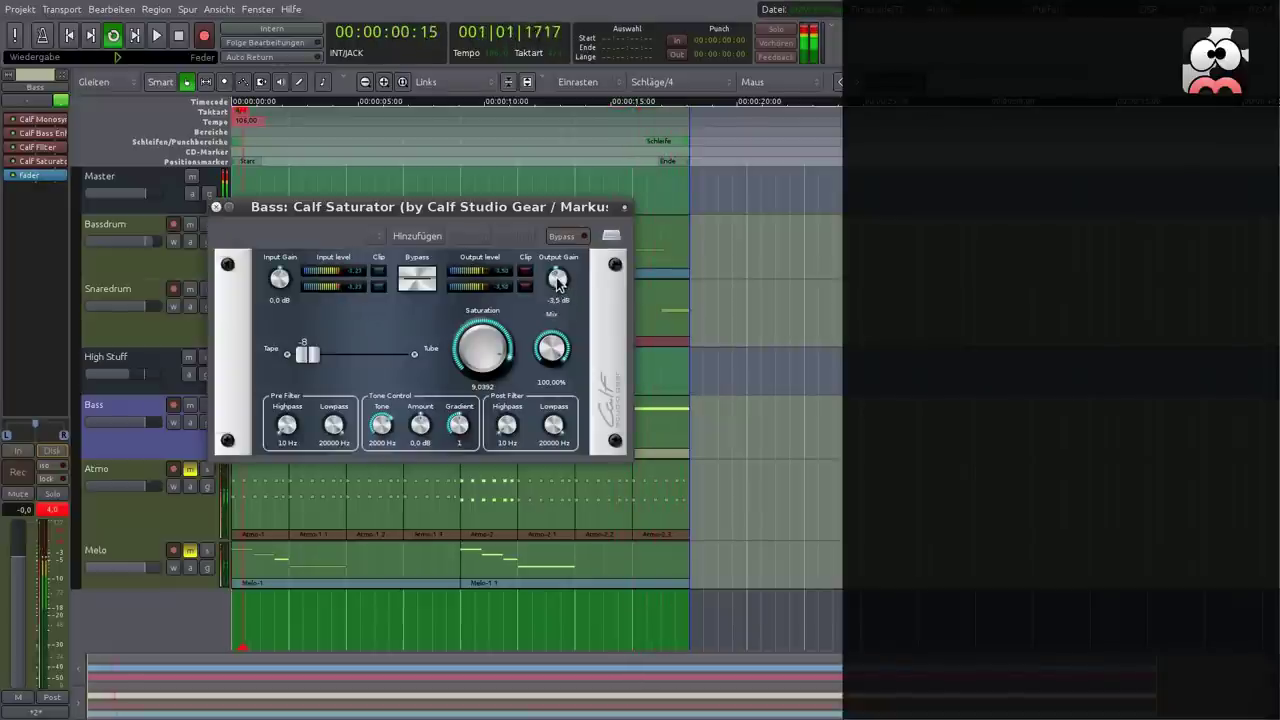
{"action": "left_click", "coordinate": [217, 208]}
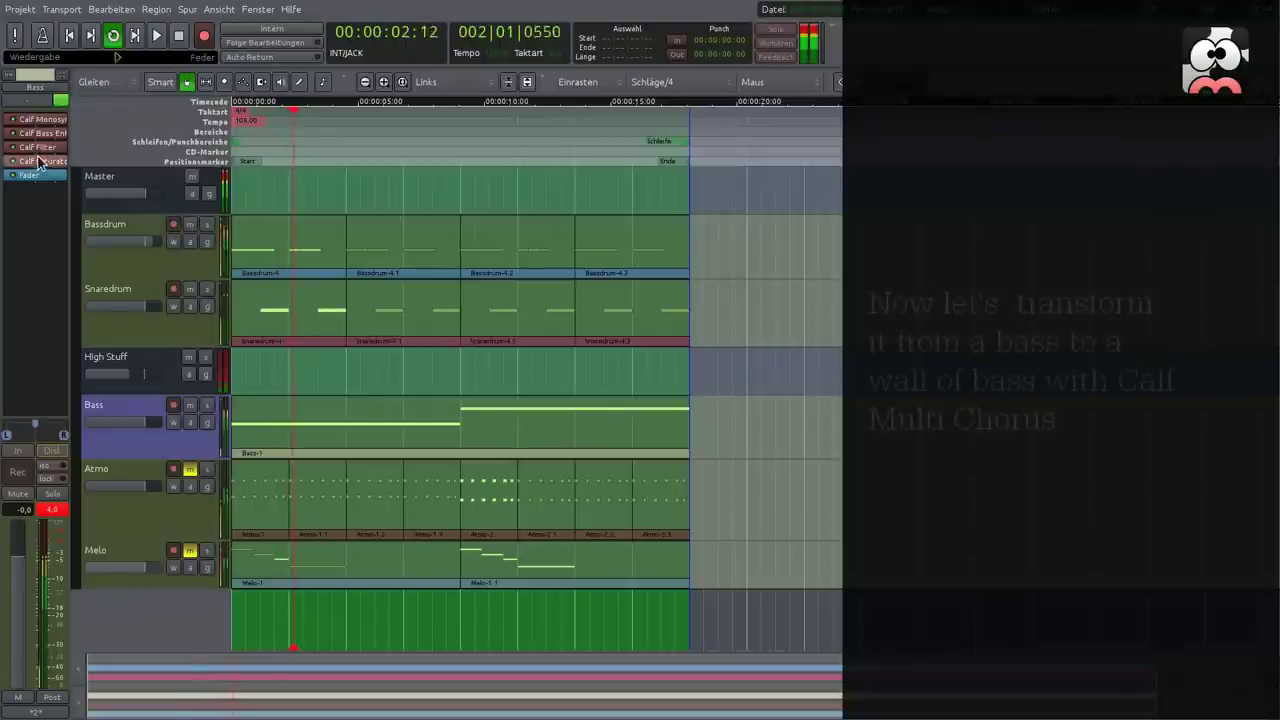
Insert a Calf Multi Chorus between Saturator and the fader on Bass, and open its window.
{"action": "right_click", "coordinate": [57, 183]}
{"action": "mouse_move", "coordinate": [150, 185]}
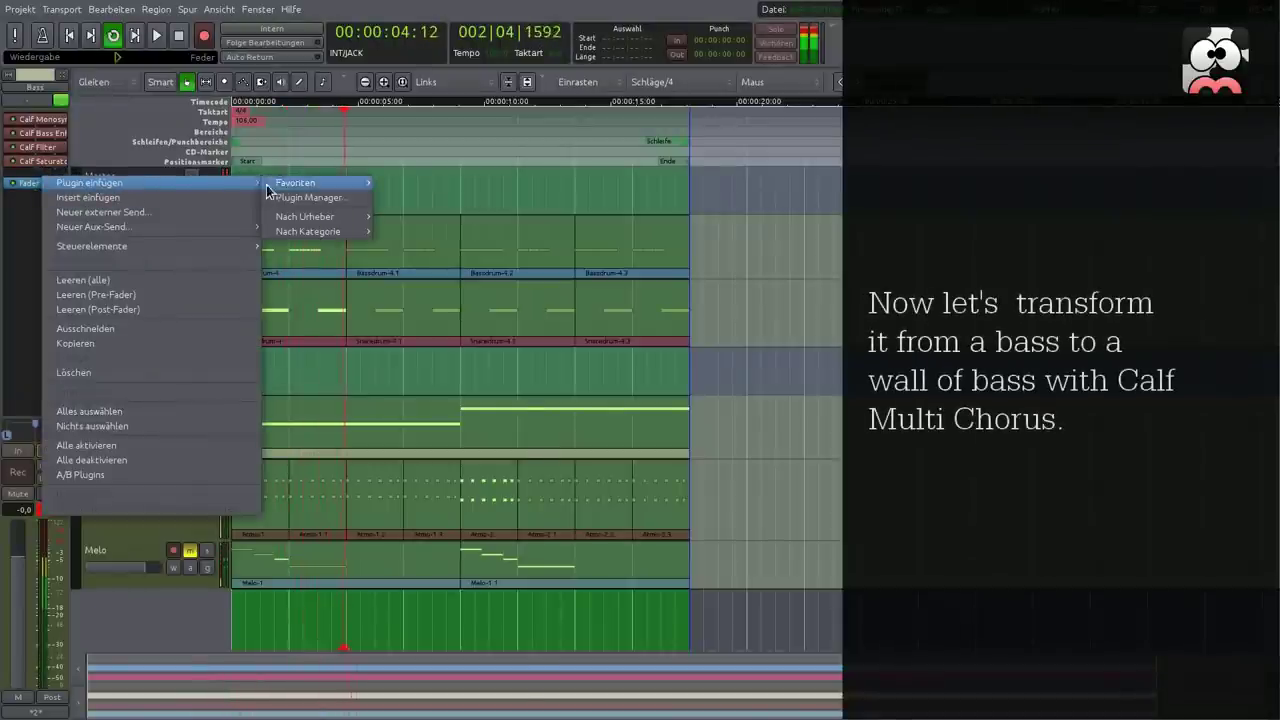
{"action": "mouse_move", "coordinate": [285, 184]}
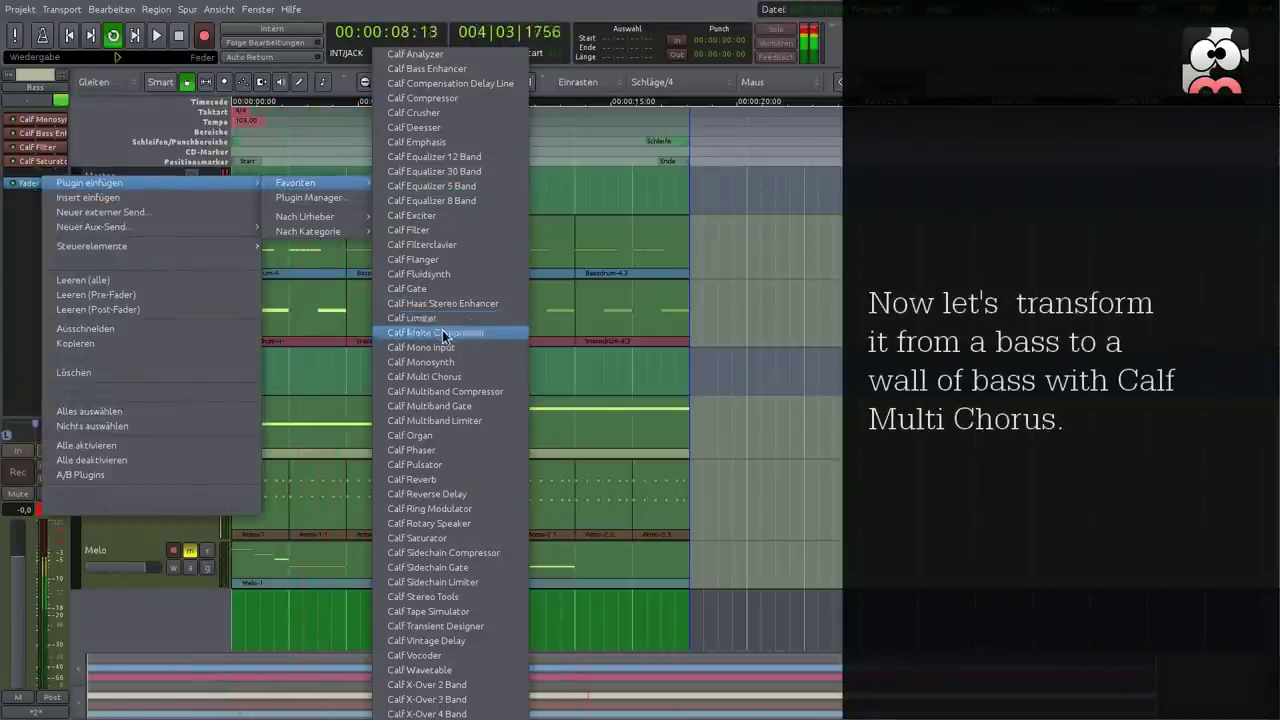
{"action": "left_click", "coordinate": [453, 380]}
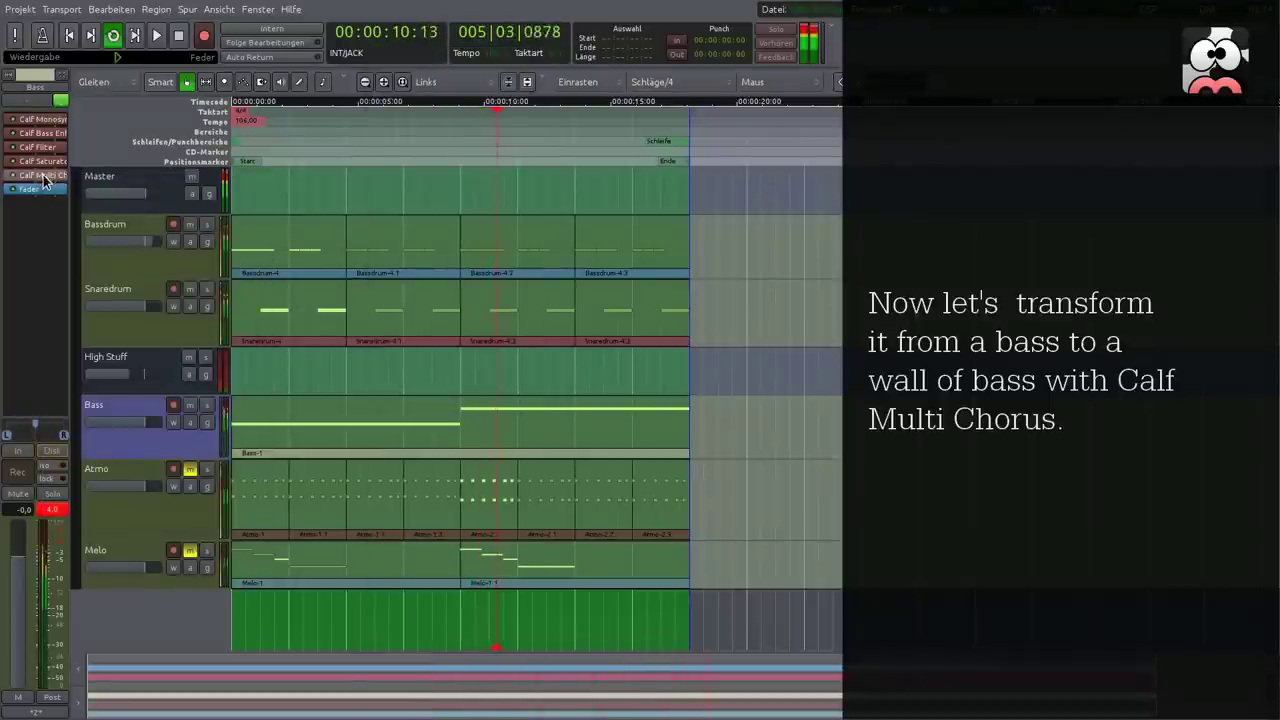
Set the Multi Chorus to 6 Voices, Modulation rate about 0.157 Hz and Inter-voice phase about 159 degrees.
{"action": "left_click_drag", "start_coordinate": [451, 148], "coordinate": [448, 101]}
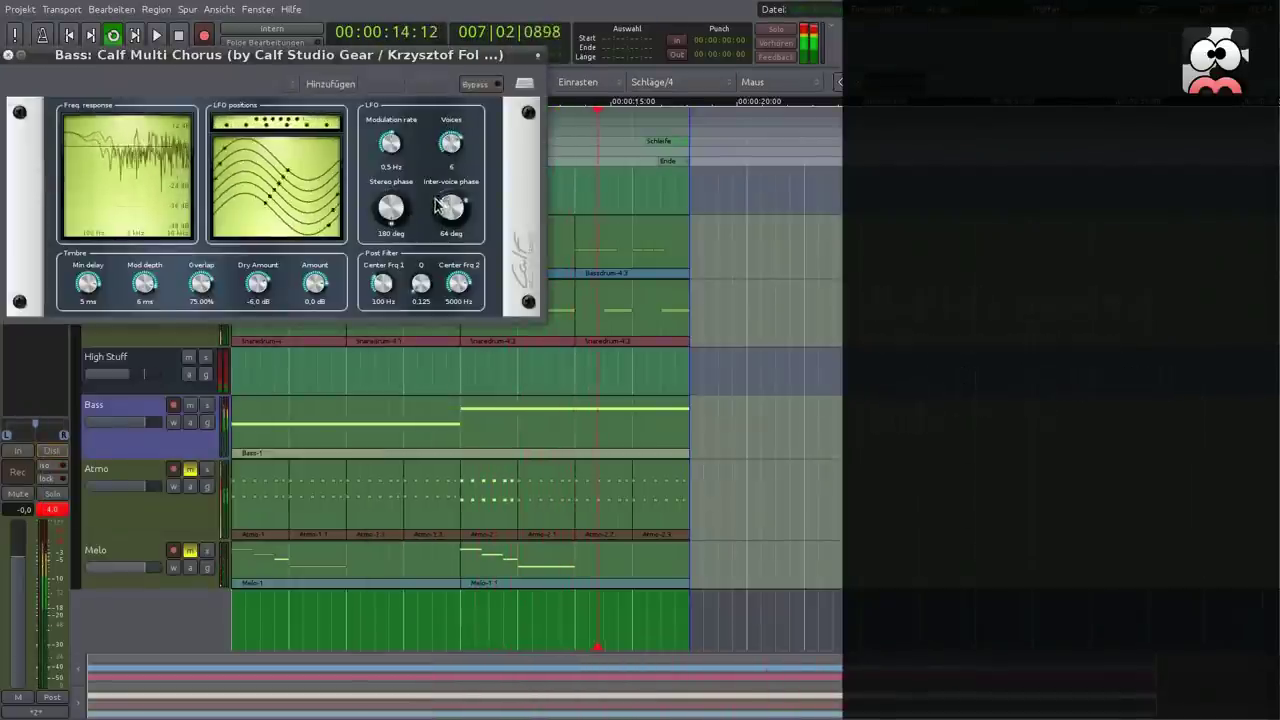
{"action": "left_click_drag", "start_coordinate": [389, 153], "coordinate": [394, 192]}
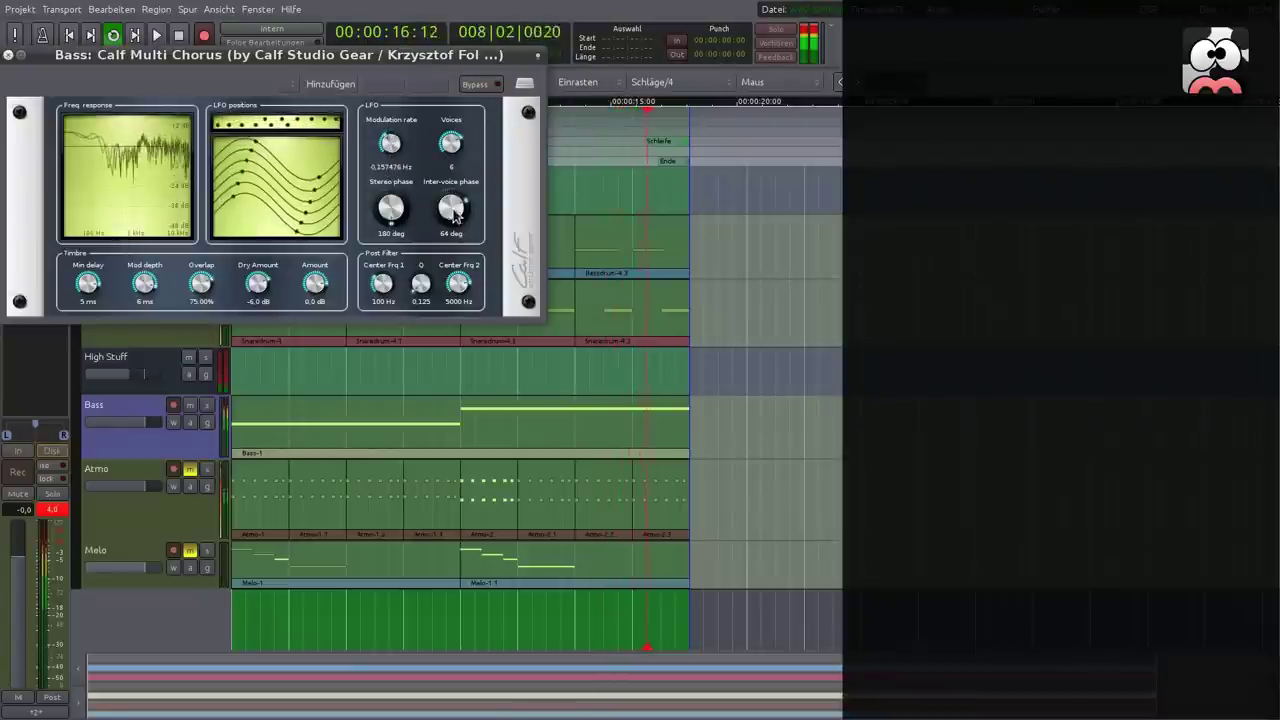
{"action": "left_click_drag", "start_coordinate": [455, 222], "coordinate": [368, 334]}
Adjust the chorus Overlap to about 71.2%, Stereo phase to about 184 degrees and Modulation rate to about 0.189 Hz, and close its window.
{"action": "left_click_drag", "start_coordinate": [201, 284], "coordinate": [199, 311]}
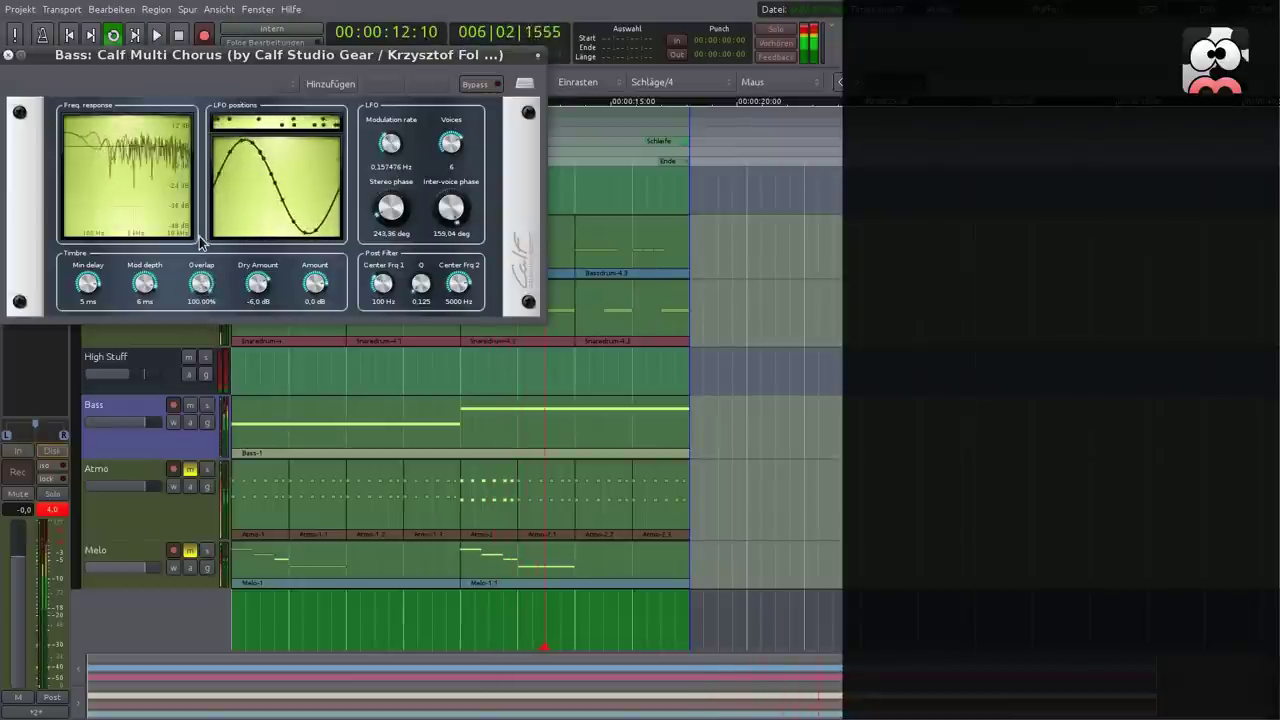
{"action": "left_click_drag", "start_coordinate": [199, 285], "coordinate": [196, 313]}
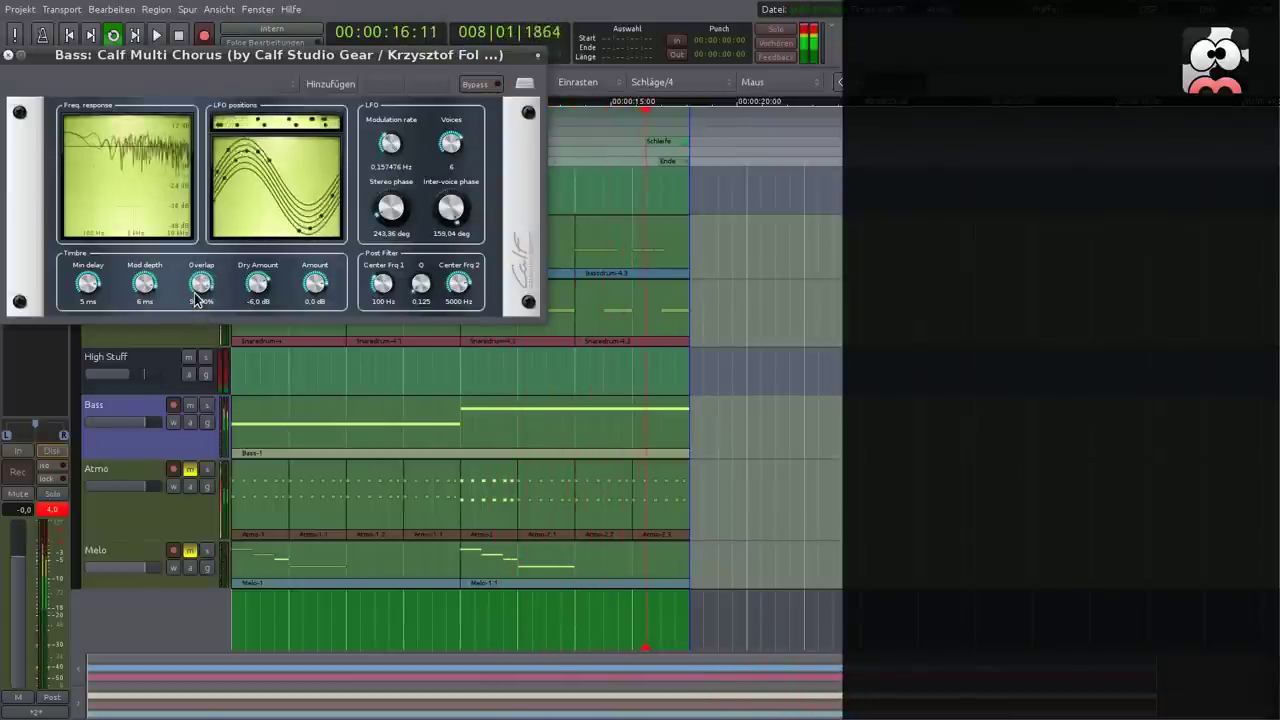
{"action": "left_click_drag", "start_coordinate": [196, 307], "coordinate": [192, 326]}
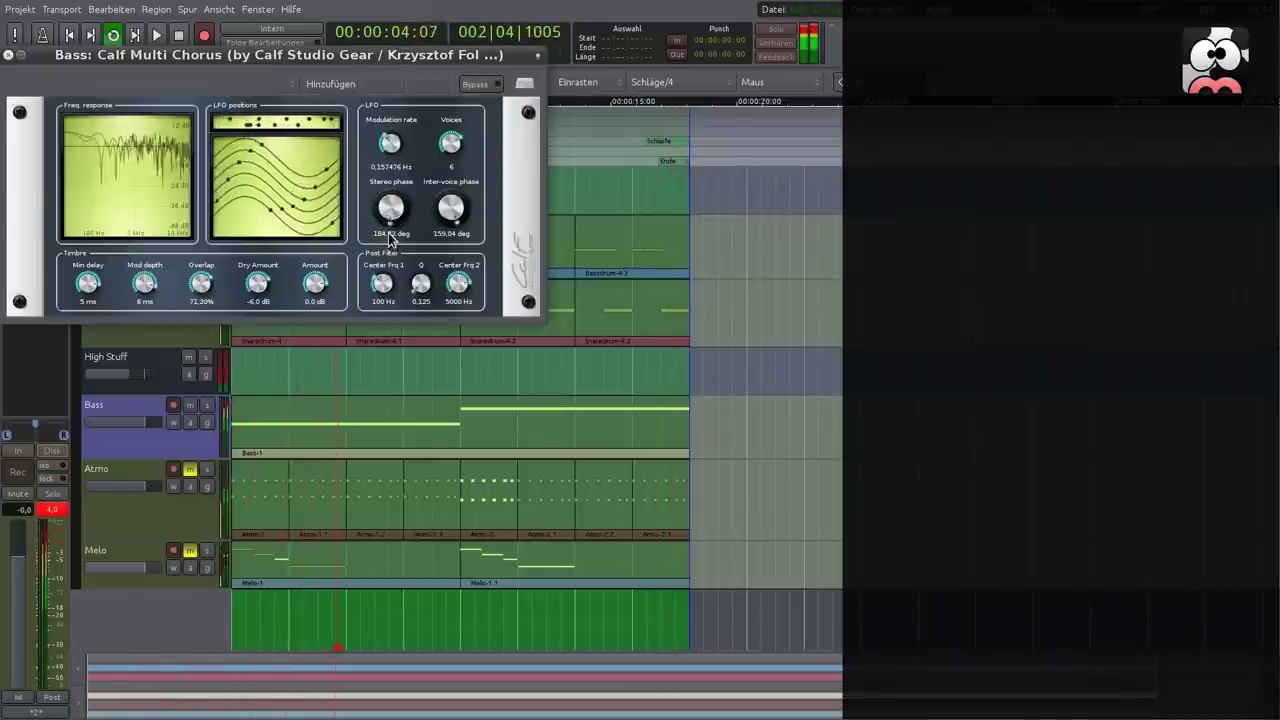
{"action": "left_click_drag", "start_coordinate": [395, 152], "coordinate": [390, 139]}
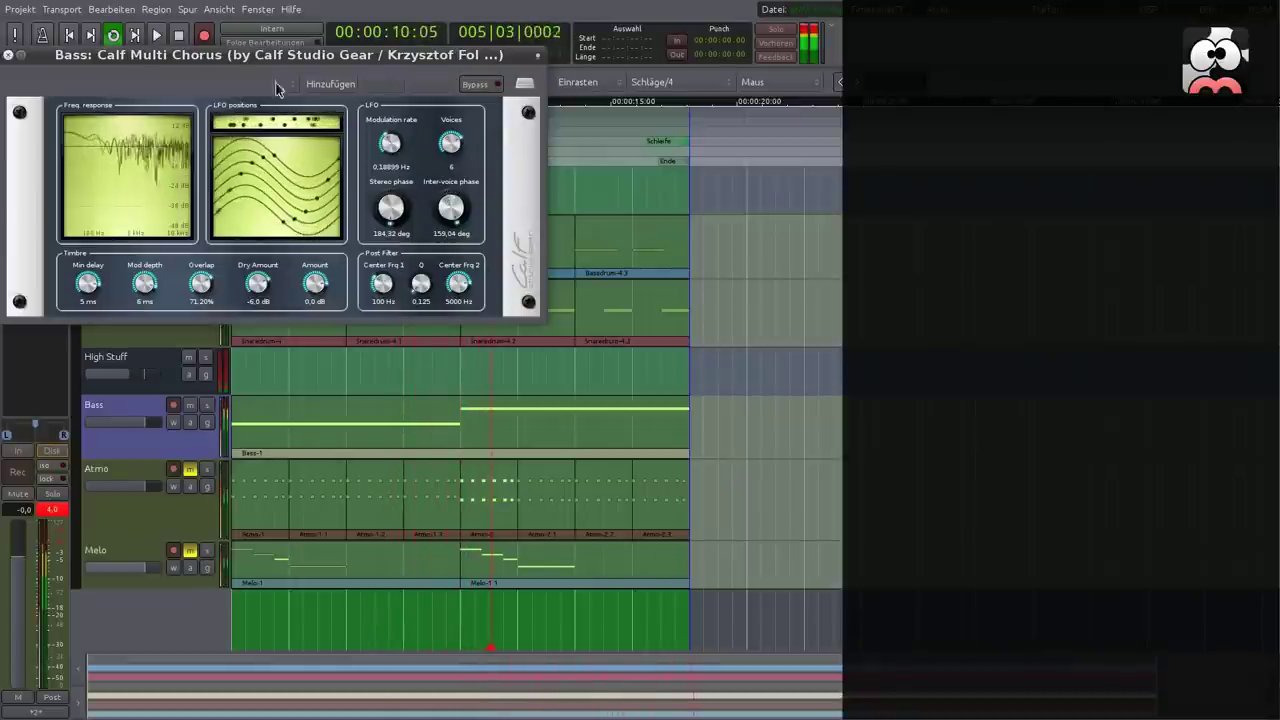
{"action": "left_click", "coordinate": [8, 56]}
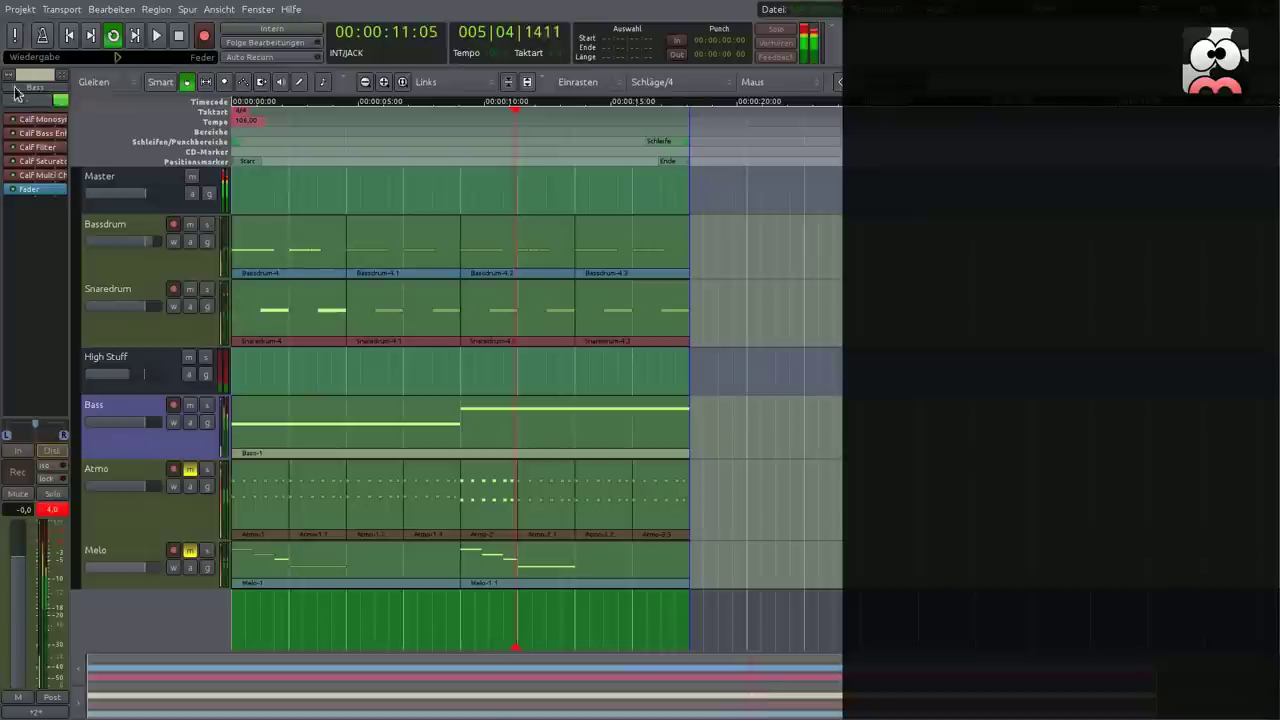
Insert a Calf Crusher between Multi Chorus and the fader on Bass, and open its window.
{"action": "right_click", "coordinate": [47, 179]}
{"action": "mouse_move", "coordinate": [200, 185]}
{"action": "mouse_move", "coordinate": [312, 192]}
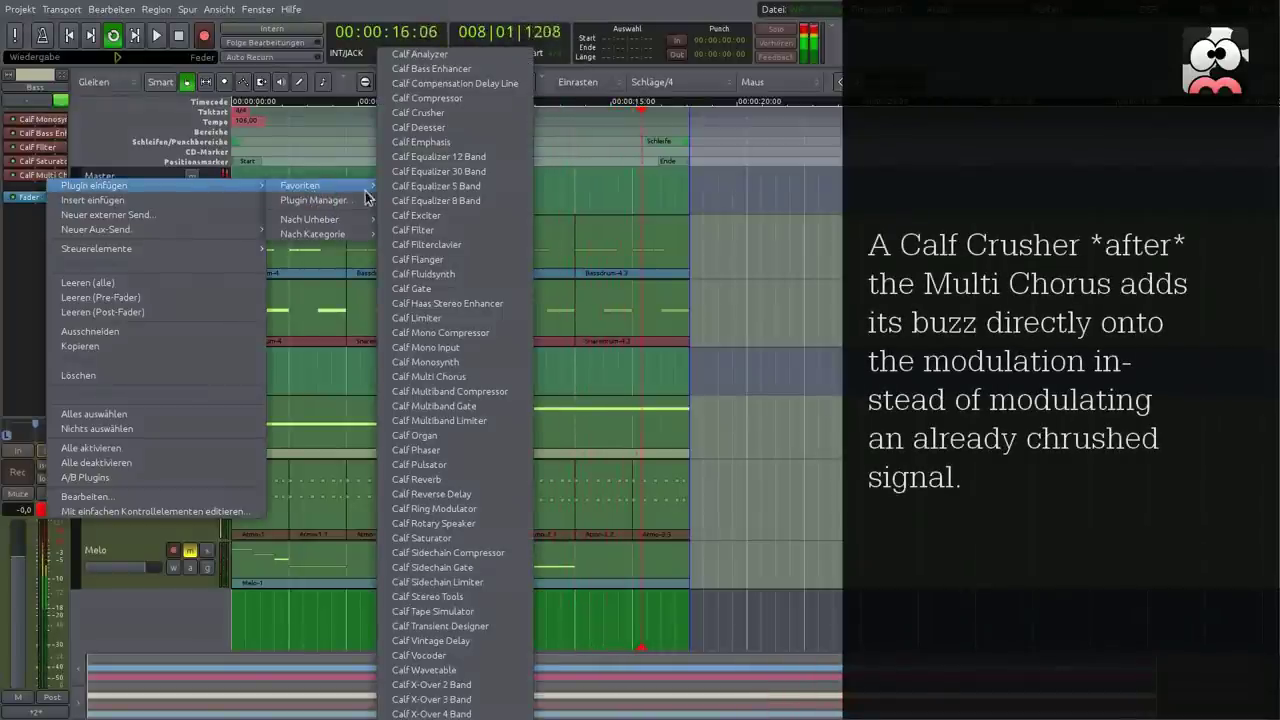
{"action": "left_click", "coordinate": [420, 112]}
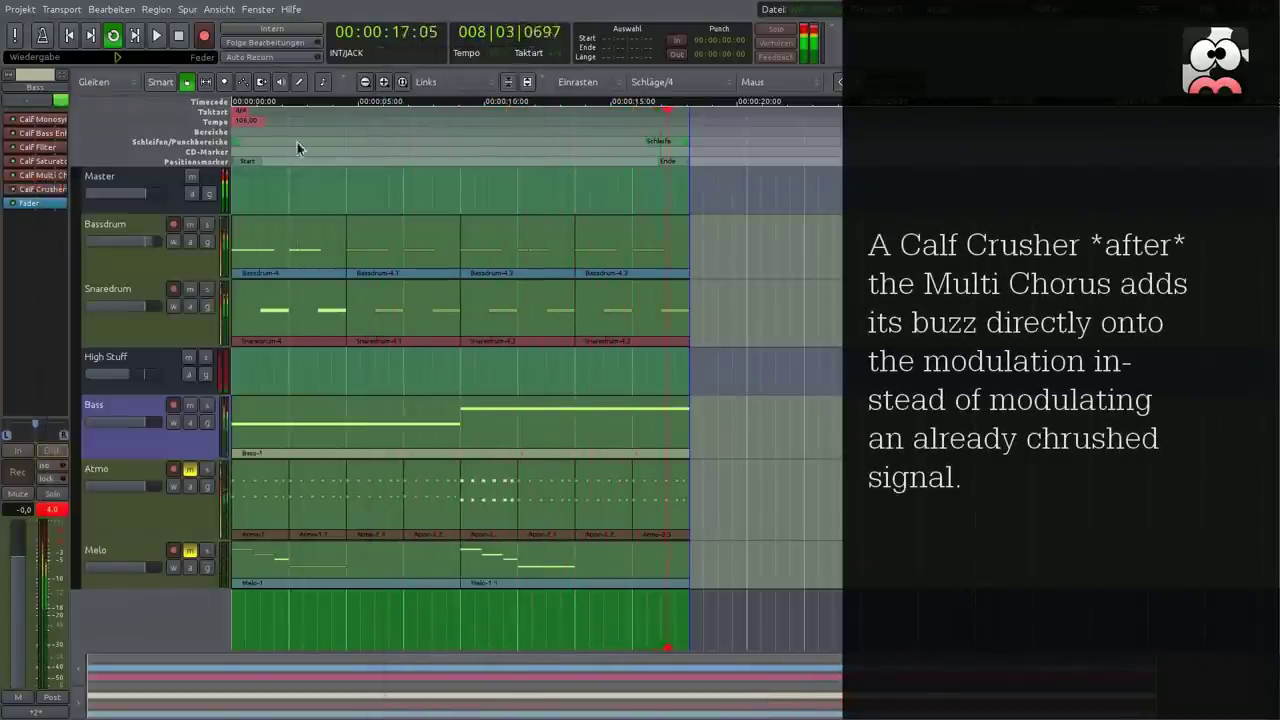
{"action": "double_click", "coordinate": [52, 195]}
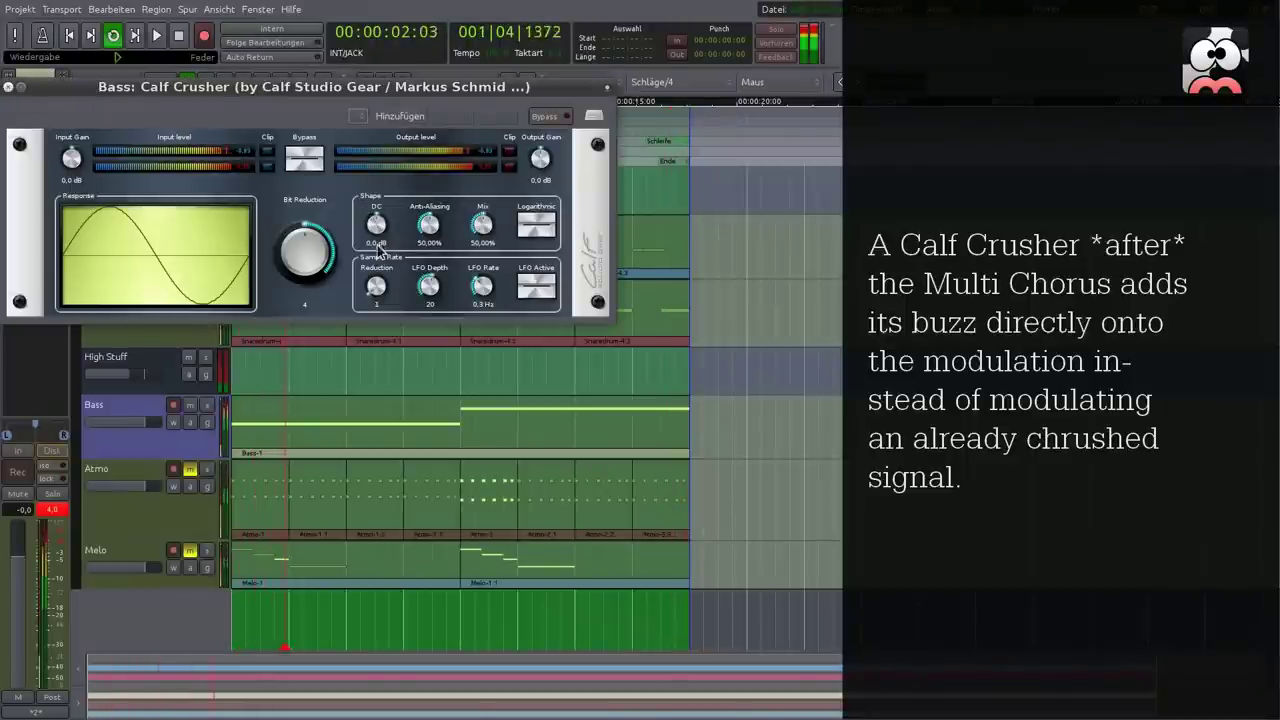
Set the Crusher's Bit Reduction to about 2.17, Mix to 28%, Anti-Aliasing to about 33.2% and DC to about -8.6 dB.
{"action": "mouse_move", "coordinate": [302, 258]}
{"action": "left_mouse_down"}
{"action": "mouse_move", "coordinate": [288, 303]}
{"action": "mouse_move", "coordinate": [293, 256]}
{"action": "left_mouse_up"}
{"action": "left_click_drag", "start_coordinate": [481, 224], "coordinate": [436, 404]}
{"action": "left_click_drag", "start_coordinate": [427, 238], "coordinate": [423, 187]}
{"action": "left_click_drag", "start_coordinate": [375, 221], "coordinate": [367, 297]}
{"action": "mouse_move", "coordinate": [298, 267]}
{"action": "left_mouse_down"}
{"action": "mouse_move", "coordinate": [295, 238]}
{"action": "mouse_move", "coordinate": [296, 280]}
{"action": "mouse_move", "coordinate": [290, 258]}
{"action": "left_mouse_up"}
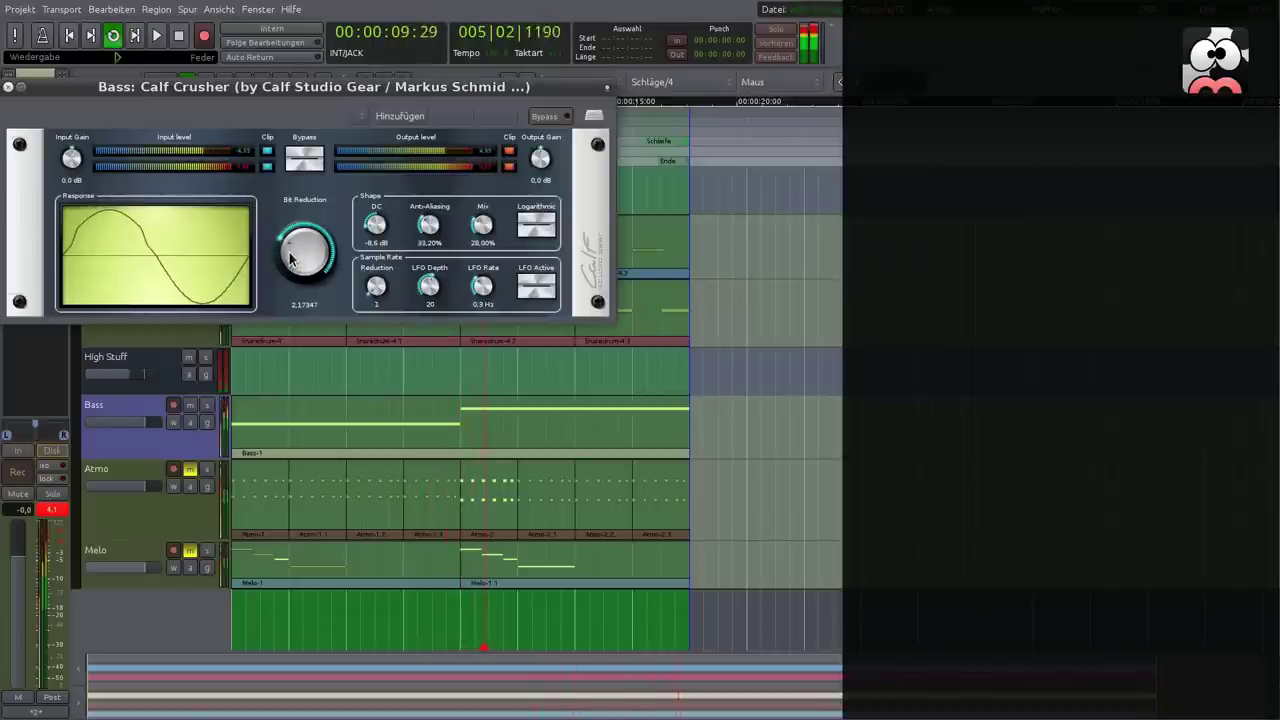
Audition the Crusher's Logarithmic mode on and off, lower Mix to about 24.4%, and bypass the effect for comparison.
{"action": "left_click", "coordinate": [520, 227]}
{"action": "left_click", "coordinate": [520, 227]}
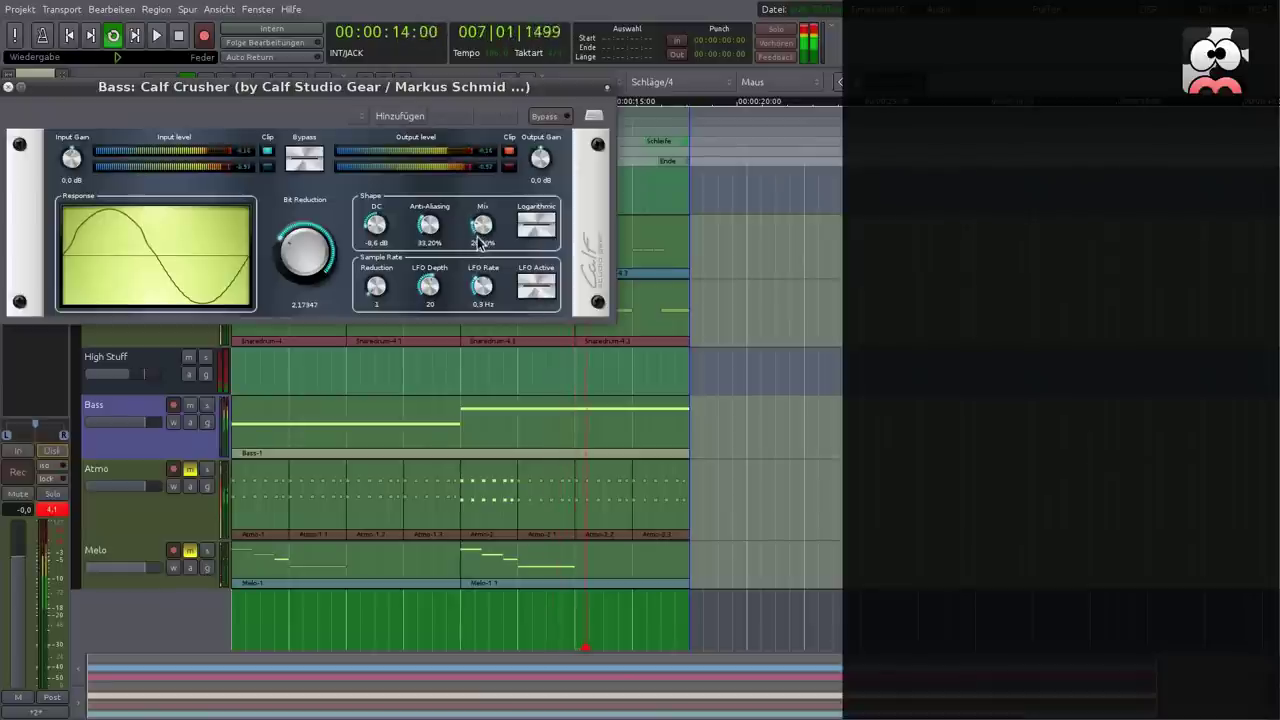
{"action": "left_click", "coordinate": [305, 168]}
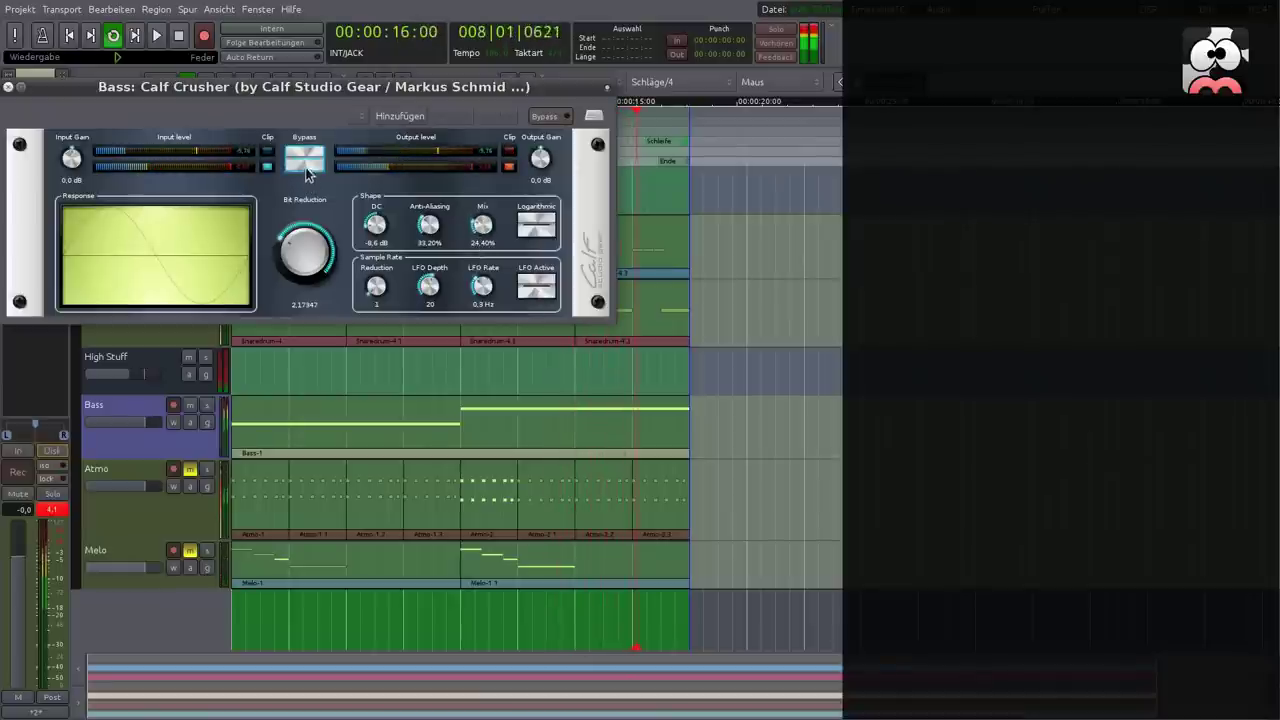
Turn off the bypass of the Bass track's Calf Crusher and lower the Bass fader to -2.4 dB.
{"action": "left_click", "coordinate": [305, 166]}
{"action": "left_click", "coordinate": [9, 89]}
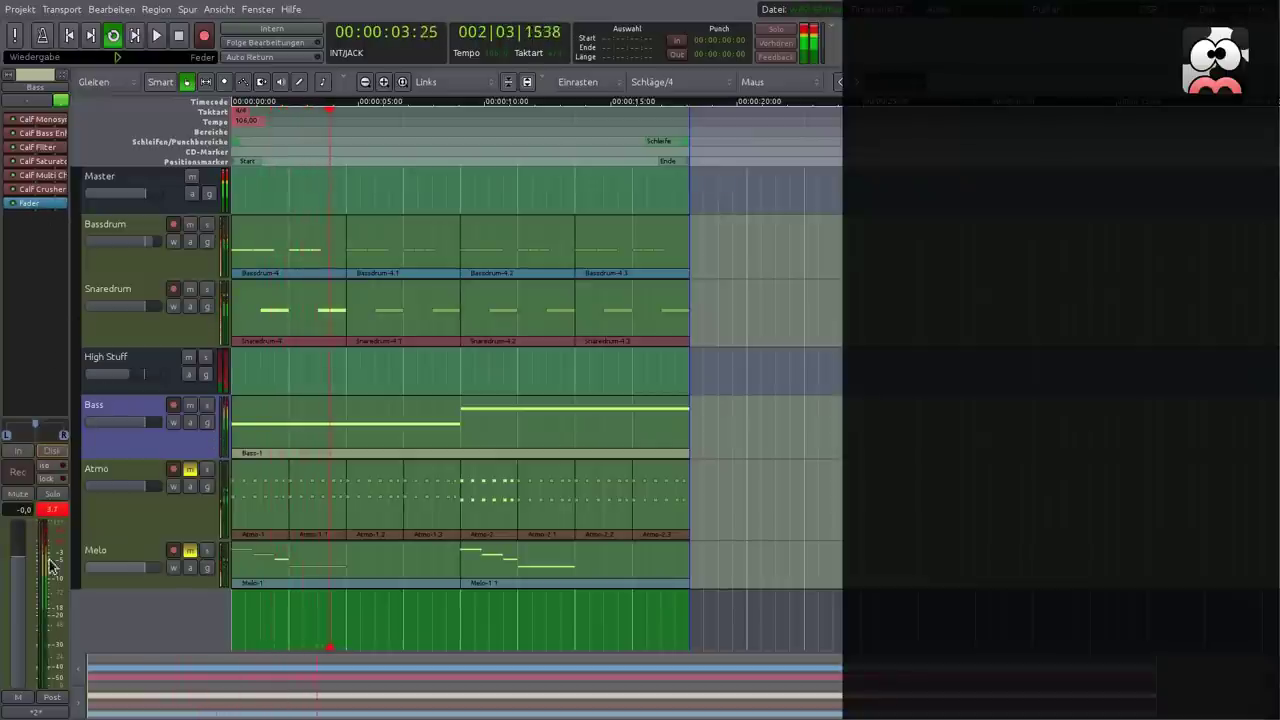
{"action": "left_click_drag", "start_coordinate": [15, 567], "coordinate": [15, 575]}
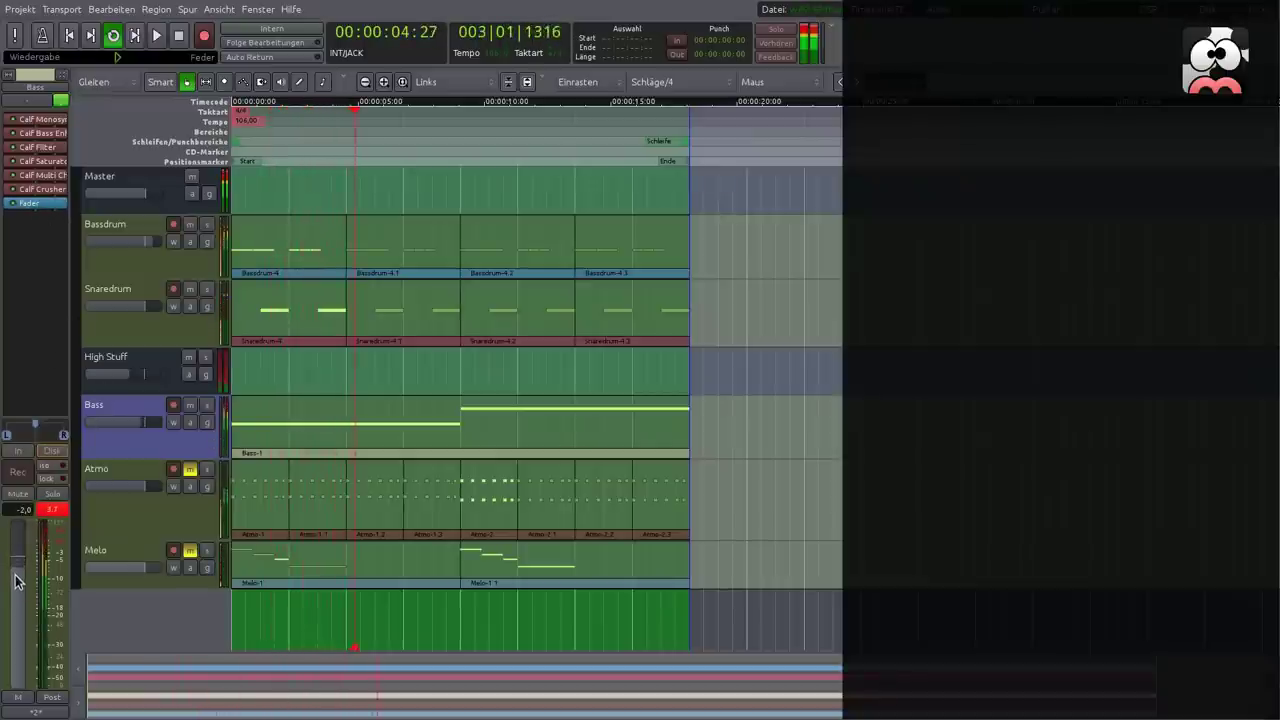
Insert a Calf Compressor after the Crusher and before the fader in the Bass track's plugin chain.
{"action": "right_click", "coordinate": [53, 188]}
{"action": "left_click", "coordinate": [36, 203]}
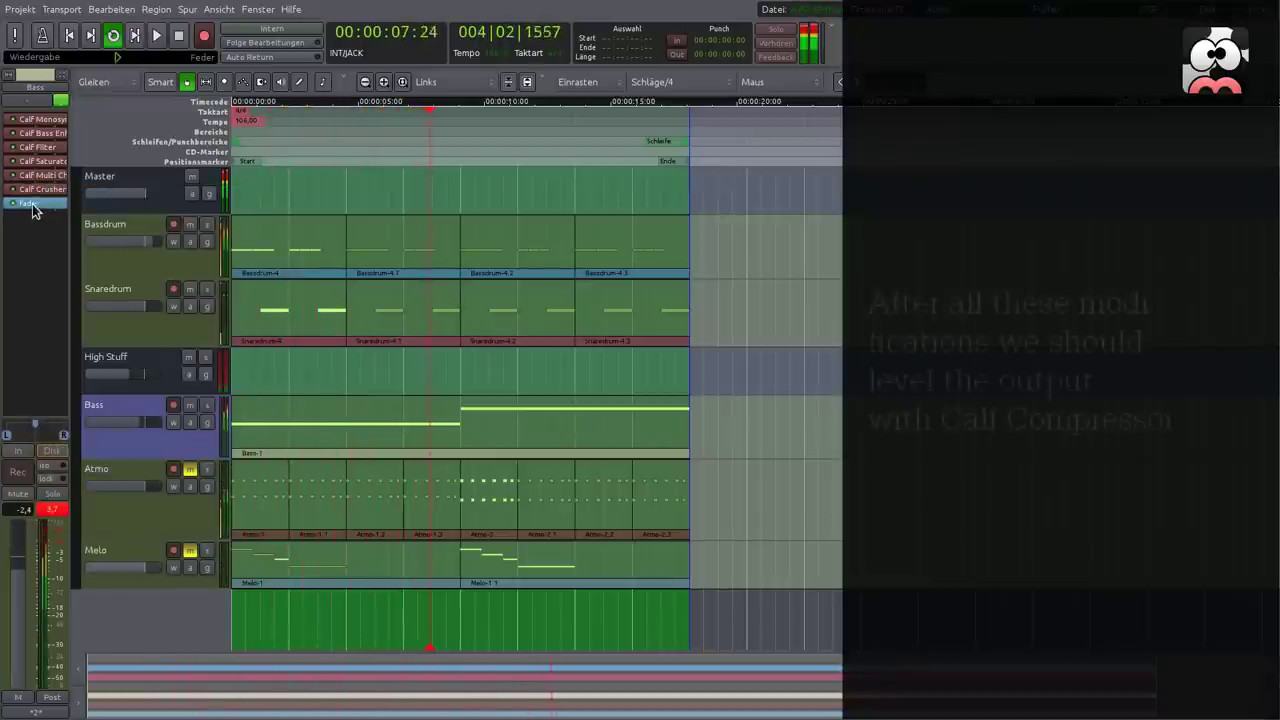
{"action": "right_click", "coordinate": [36, 204]}
{"action": "mouse_move", "coordinate": [83, 210]}
{"action": "mouse_move", "coordinate": [286, 211]}
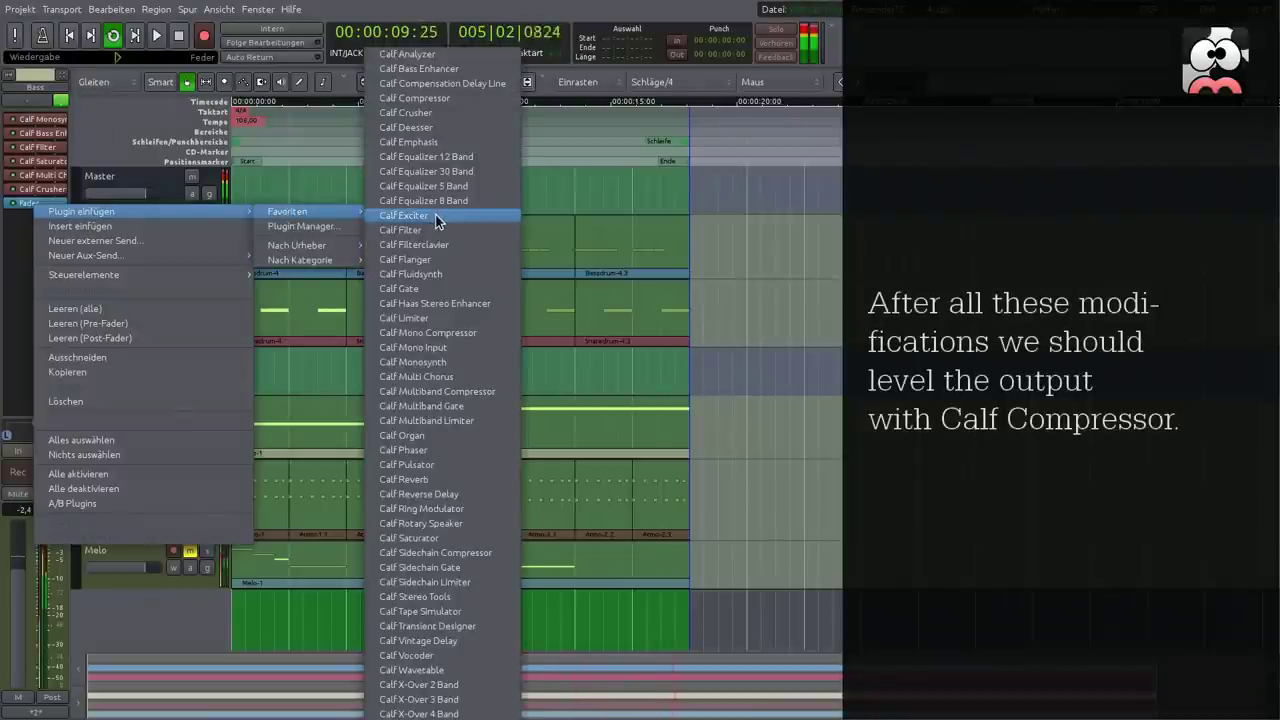
{"action": "left_click", "coordinate": [415, 98]}
Set the Bass track's Calf Compressor to a ratio of about 5.9, a threshold of -14.2 dB and a knee of 11.8 dB.
{"action": "double_click", "coordinate": [42, 216]}
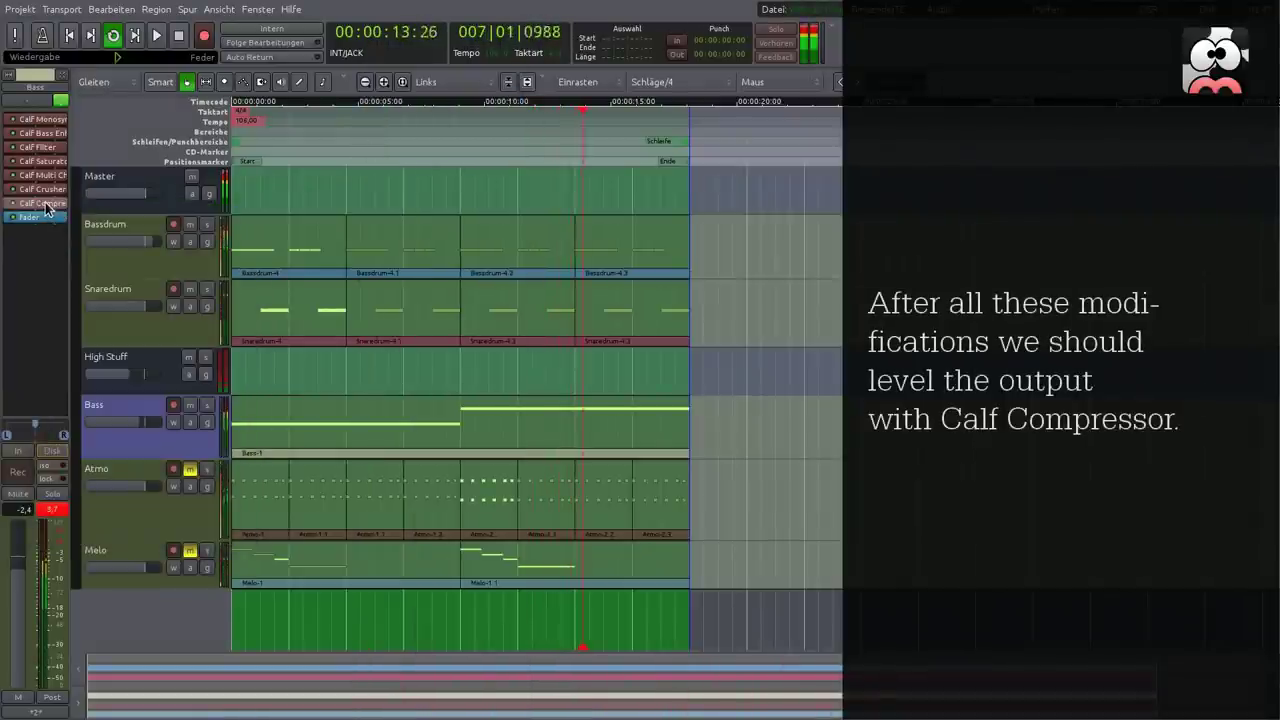
{"action": "left_click_drag", "start_coordinate": [154, 270], "coordinate": [154, 222]}
{"action": "left_click_drag", "start_coordinate": [200, 272], "coordinate": [200, 258]}
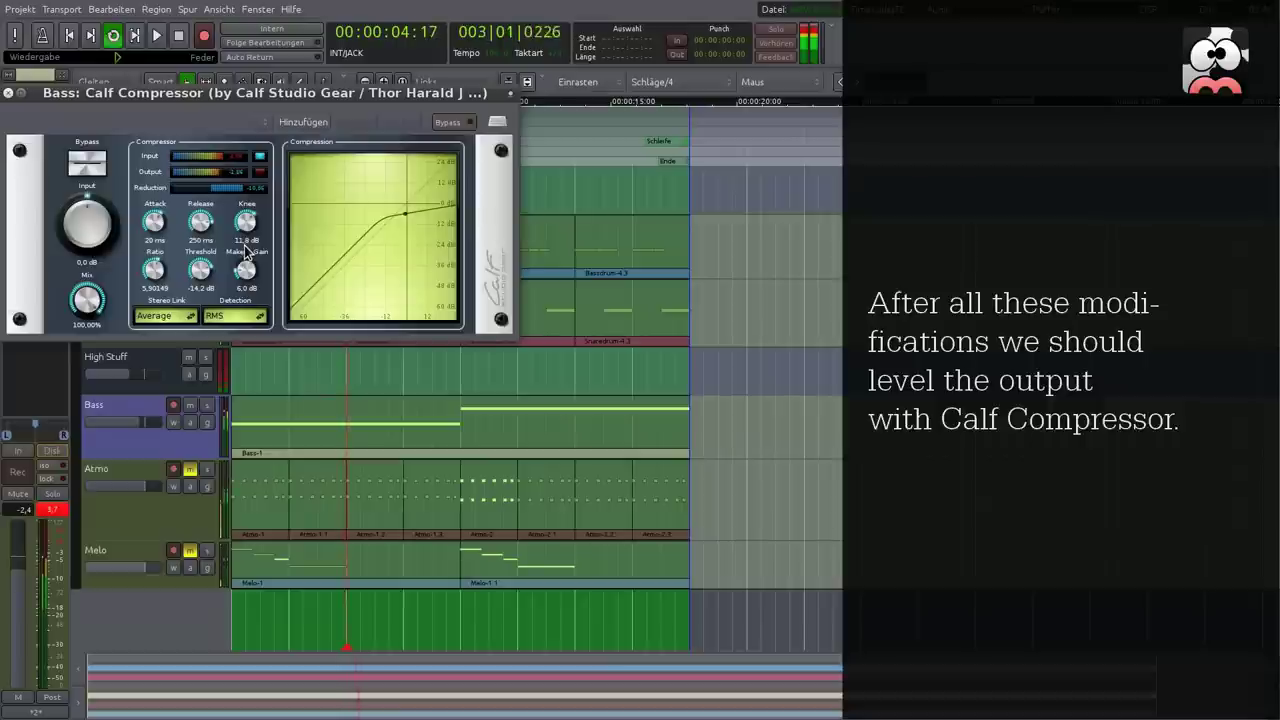
Reset the Bass track's peak meter and lower its fader to -3.9 dB, closing the Compressor window.
{"action": "left_click", "coordinate": [58, 511]}
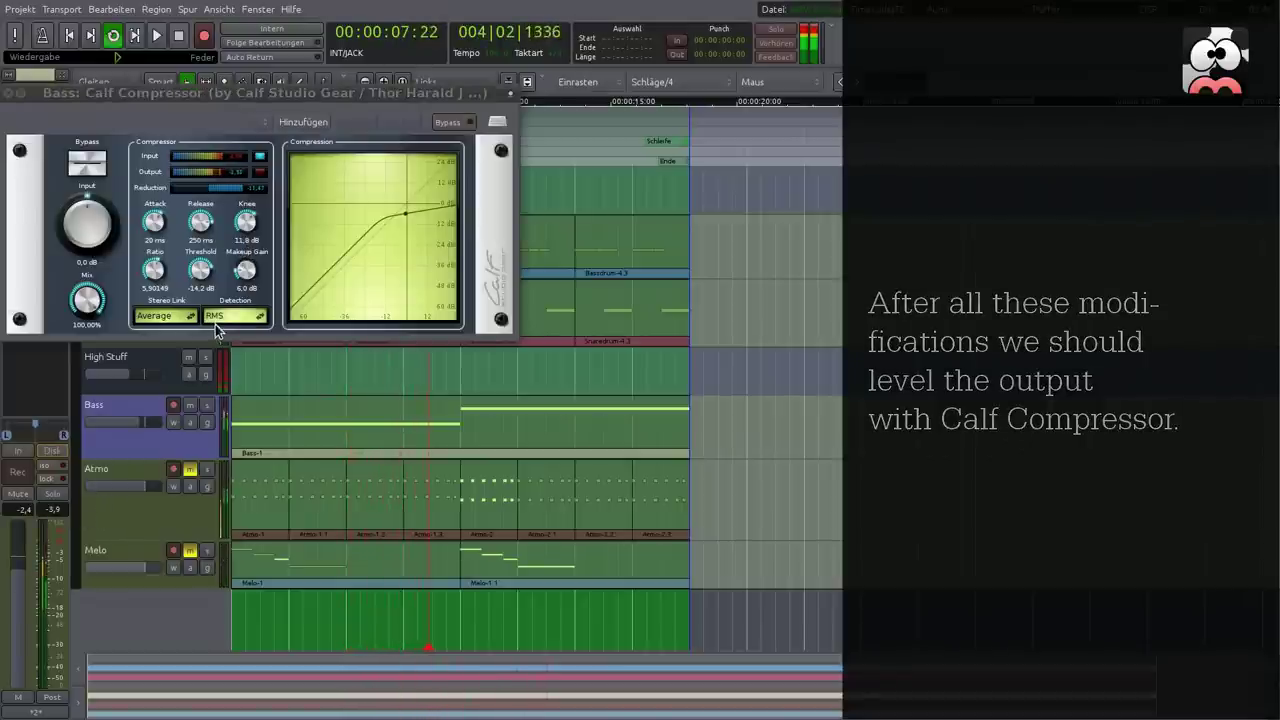
{"action": "left_click", "coordinate": [8, 94]}
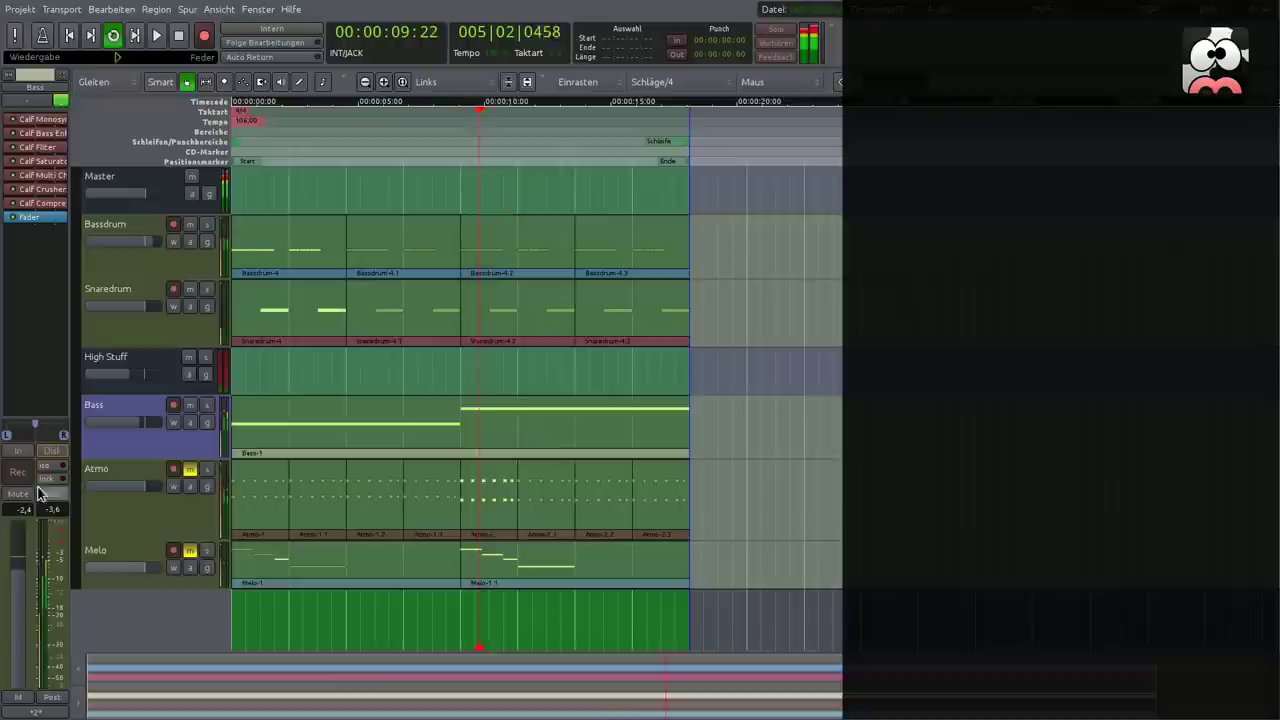
{"action": "left_click_drag", "start_coordinate": [21, 582], "coordinate": [20, 594]}
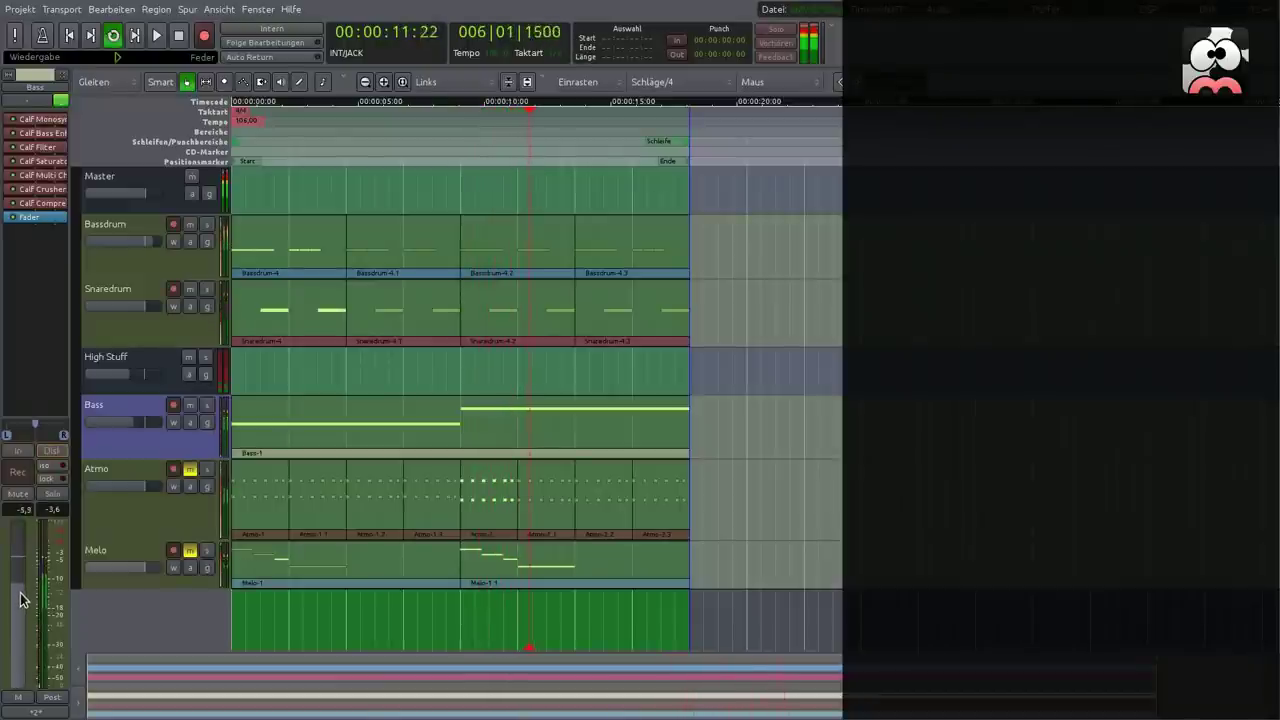
{"action": "left_click_drag", "start_coordinate": [21, 588], "coordinate": [22, 587]}
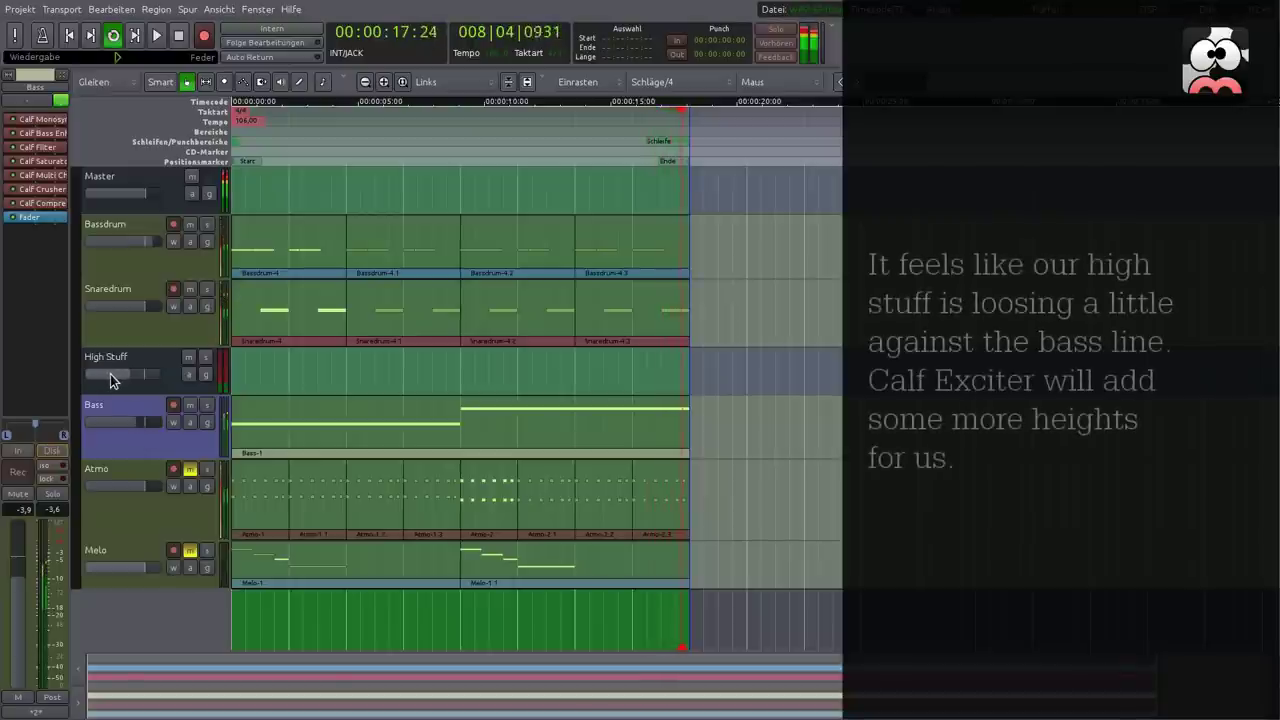
Insert a Calf Exciter between the Flanger and the Reverb on the High Stuff bus.
{"action": "left_click", "coordinate": [130, 386]}
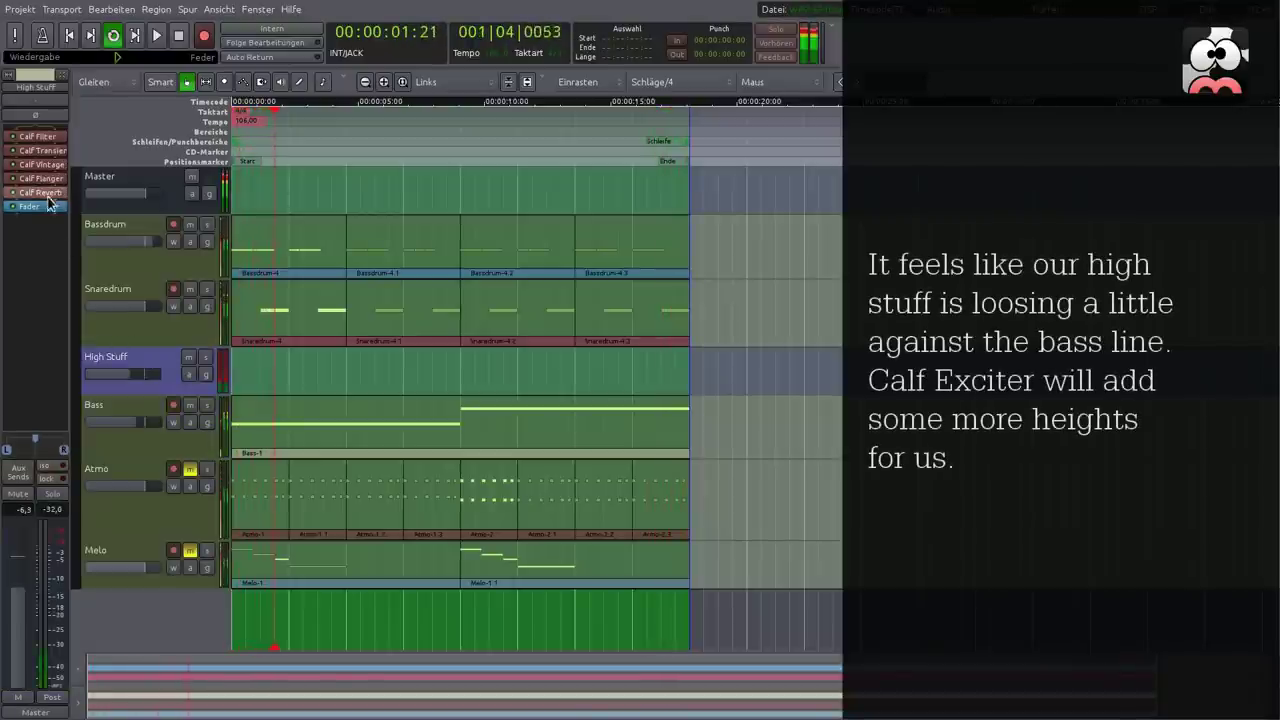
{"action": "right_click", "coordinate": [65, 201]}
{"action": "mouse_move", "coordinate": [65, 201]}
{"action": "mouse_move", "coordinate": [310, 201]}
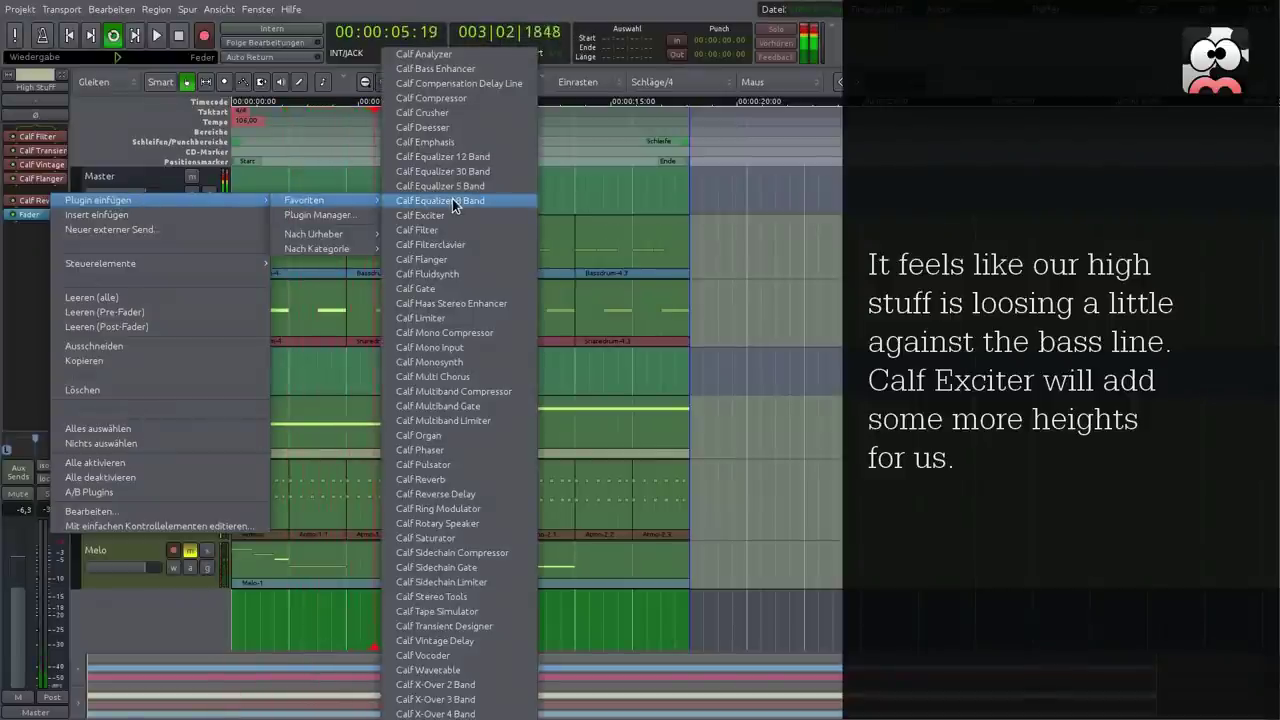
{"action": "left_click", "coordinate": [421, 215]}
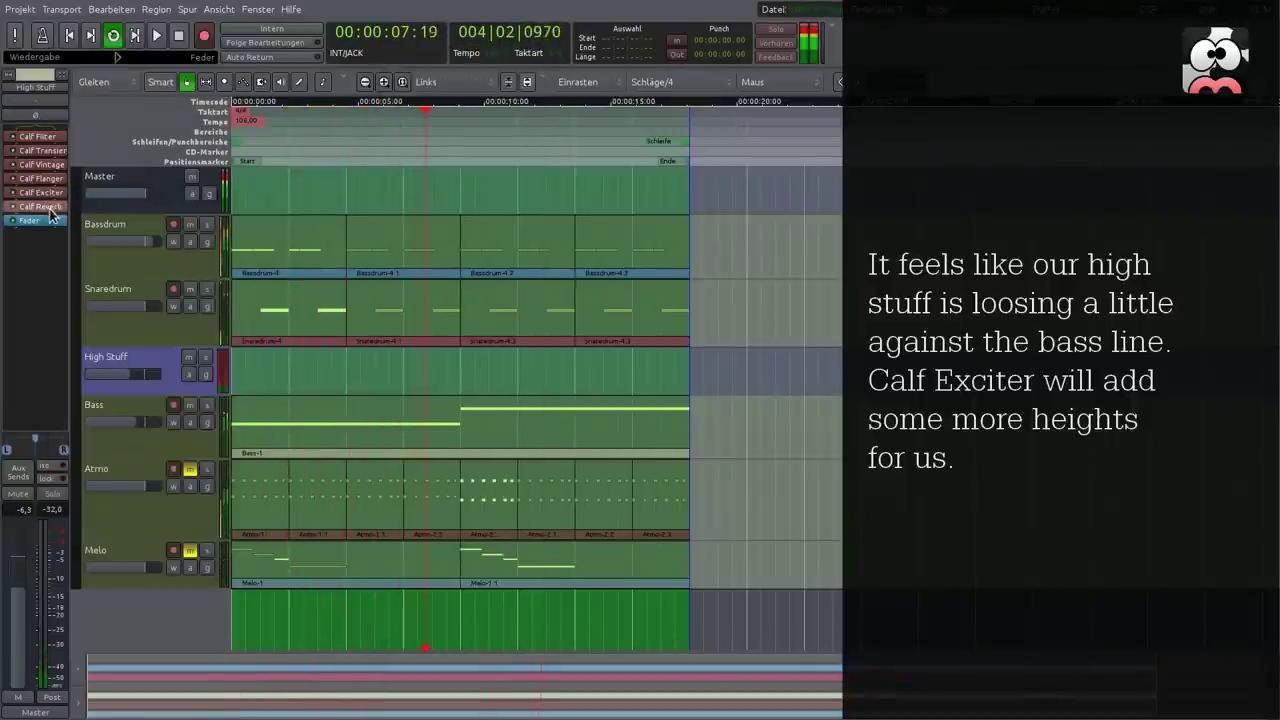
Set the High Stuff Exciter's scope to about 7718 Hz and its amount to 18.5 dB while listening to only the added harmonics.
{"action": "double_click", "coordinate": [55, 197]}
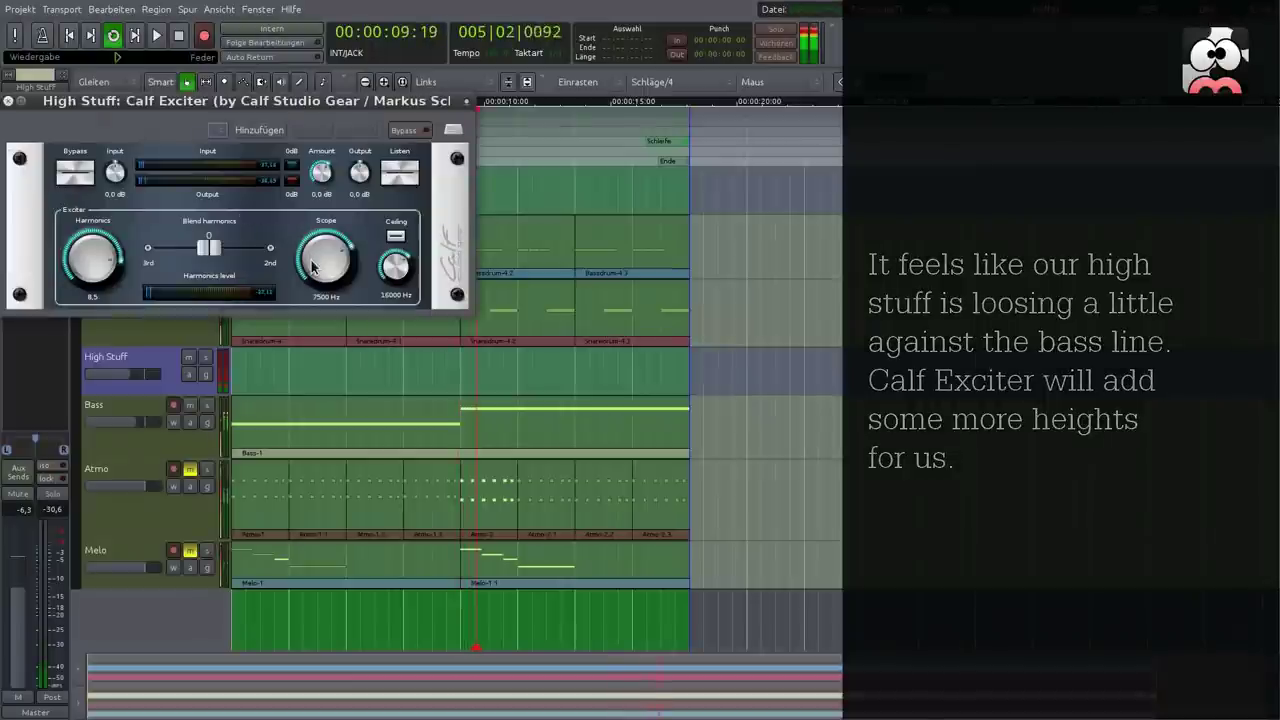
{"action": "left_click", "coordinate": [394, 181]}
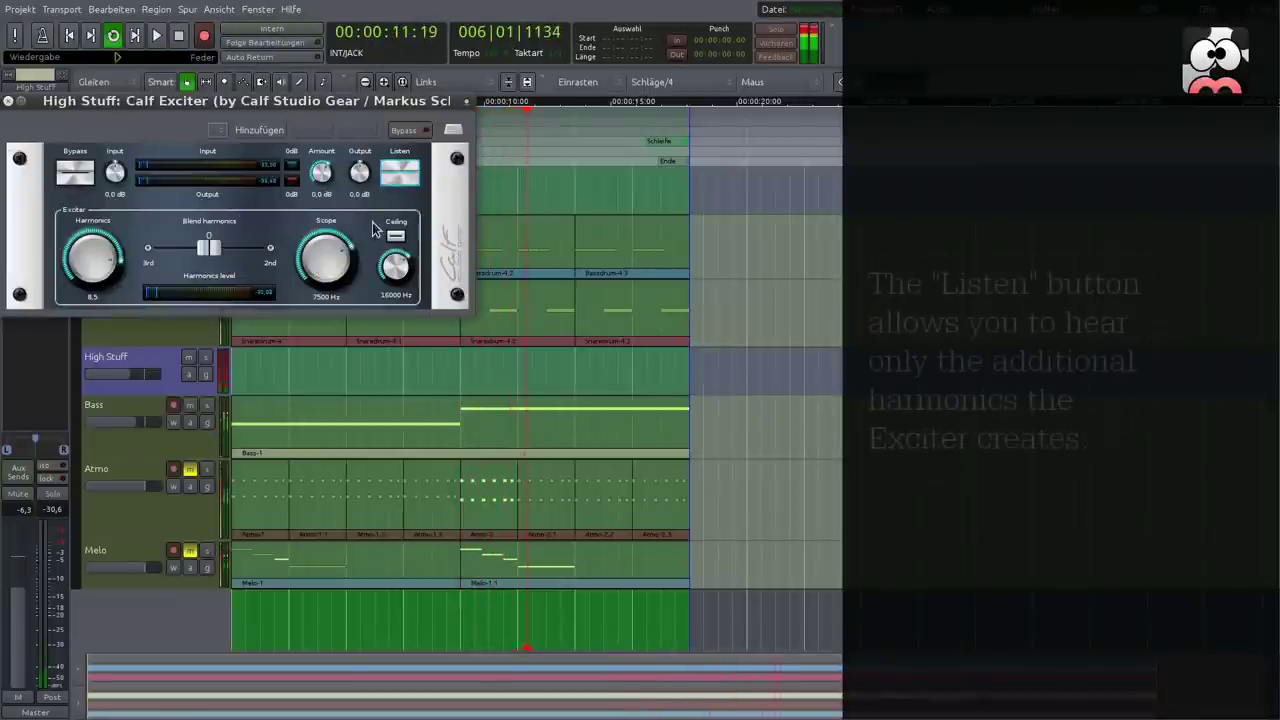
{"action": "left_click_drag", "start_coordinate": [320, 281], "coordinate": [311, 278]}
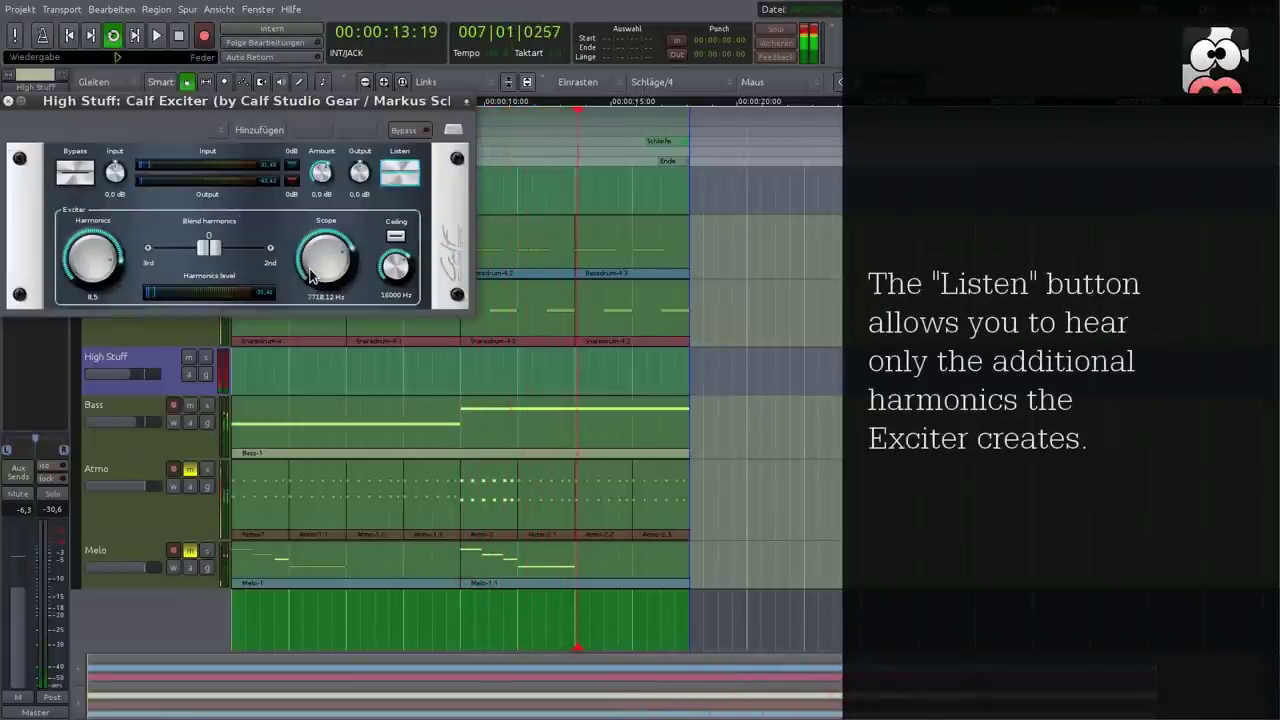
{"action": "mouse_move", "coordinate": [331, 176]}
{"action": "left_mouse_down"}
{"action": "mouse_move", "coordinate": [324, 162]}
{"action": "mouse_move", "coordinate": [321, 172]}
{"action": "left_mouse_up"}
{"action": "left_click", "coordinate": [391, 179]}
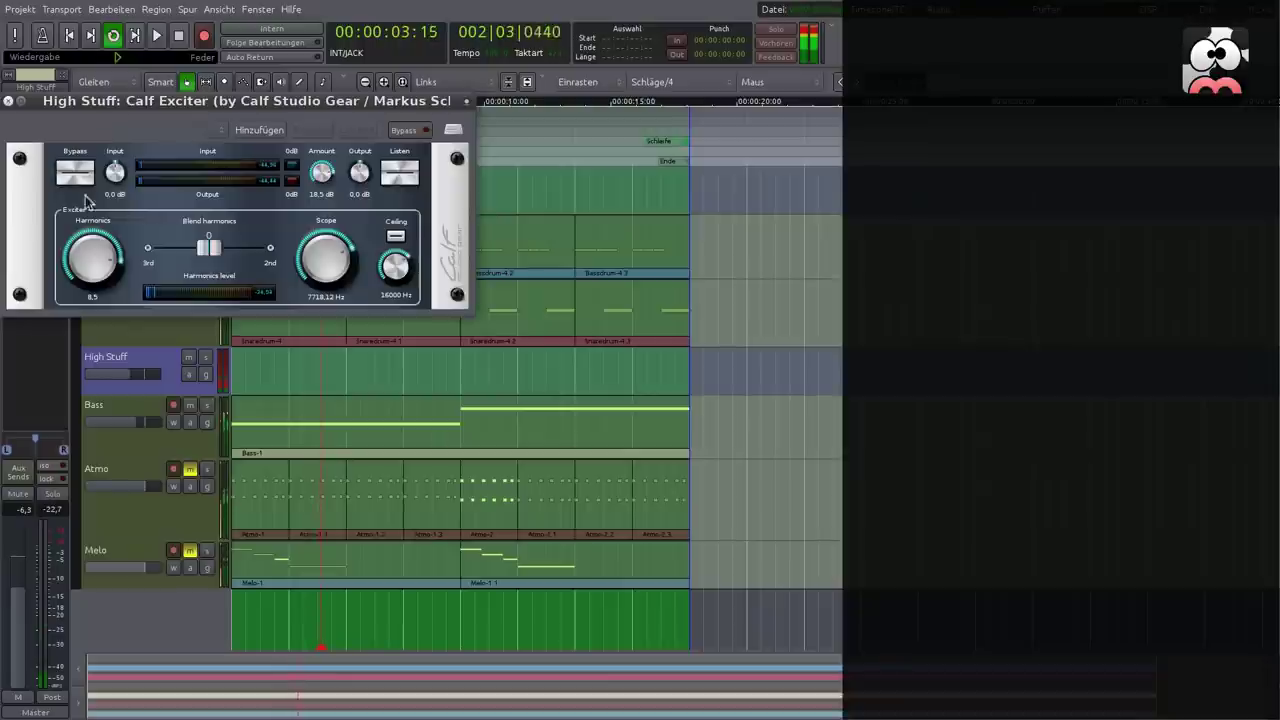
{"action": "left_click", "coordinate": [8, 102]}
Move the Calf Flanger behind the Exciter on the High Stuff bus and lower the bus fader to -10.3 dB.
{"action": "left_click_drag", "start_coordinate": [50, 178], "coordinate": [47, 196]}
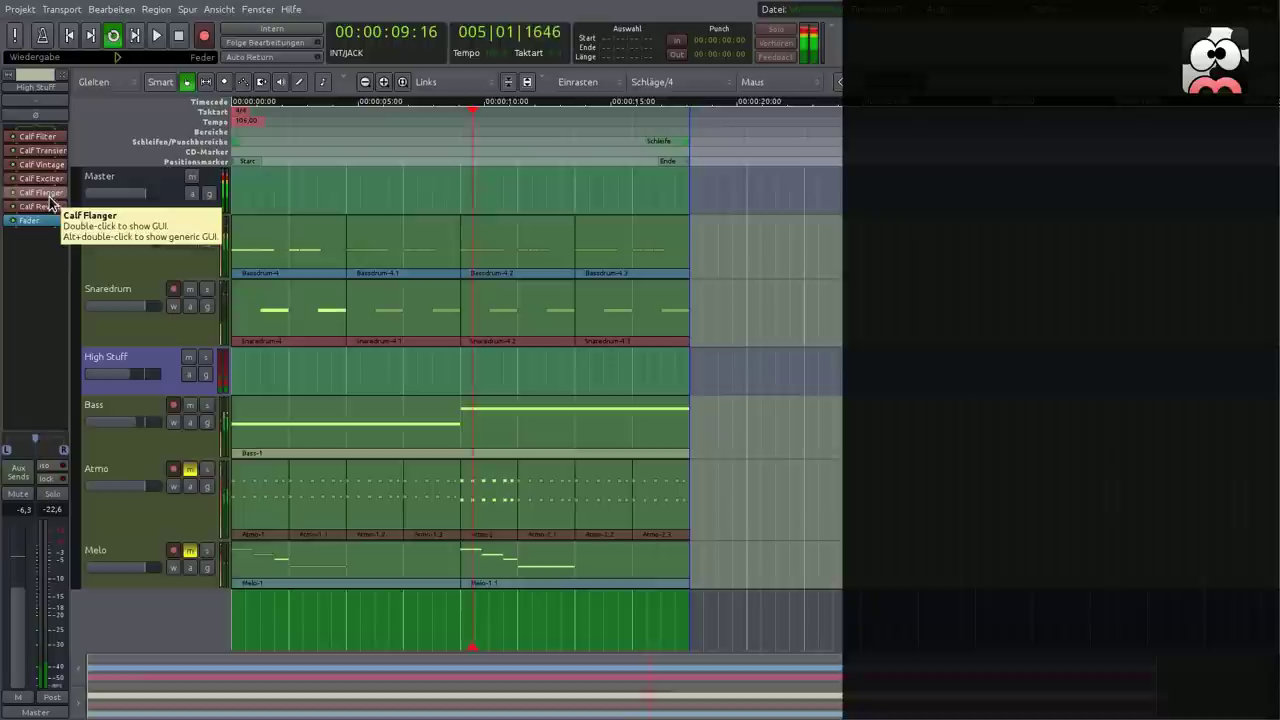
{"action": "left_click_drag", "start_coordinate": [125, 374], "coordinate": [120, 374]}
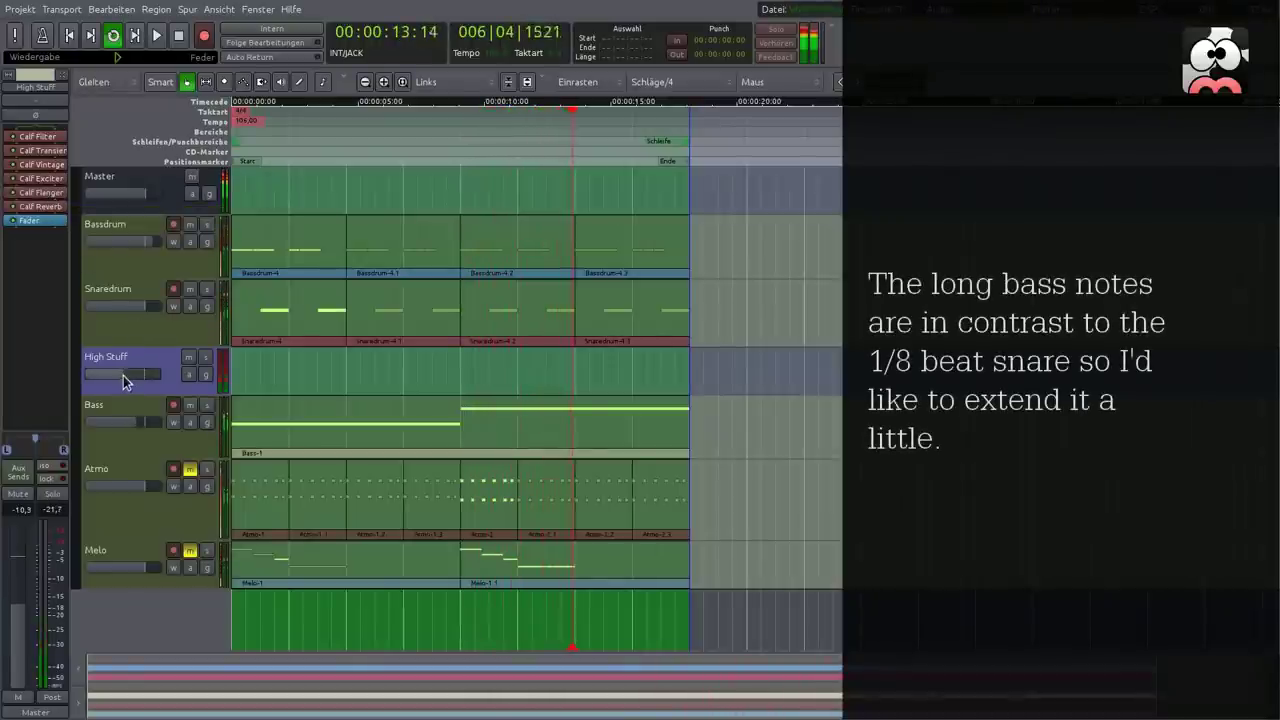
Lower the threshold of the Calf Gate on the Snaredrum track slightly and close the plugin window.
{"action": "left_click", "coordinate": [134, 330]}
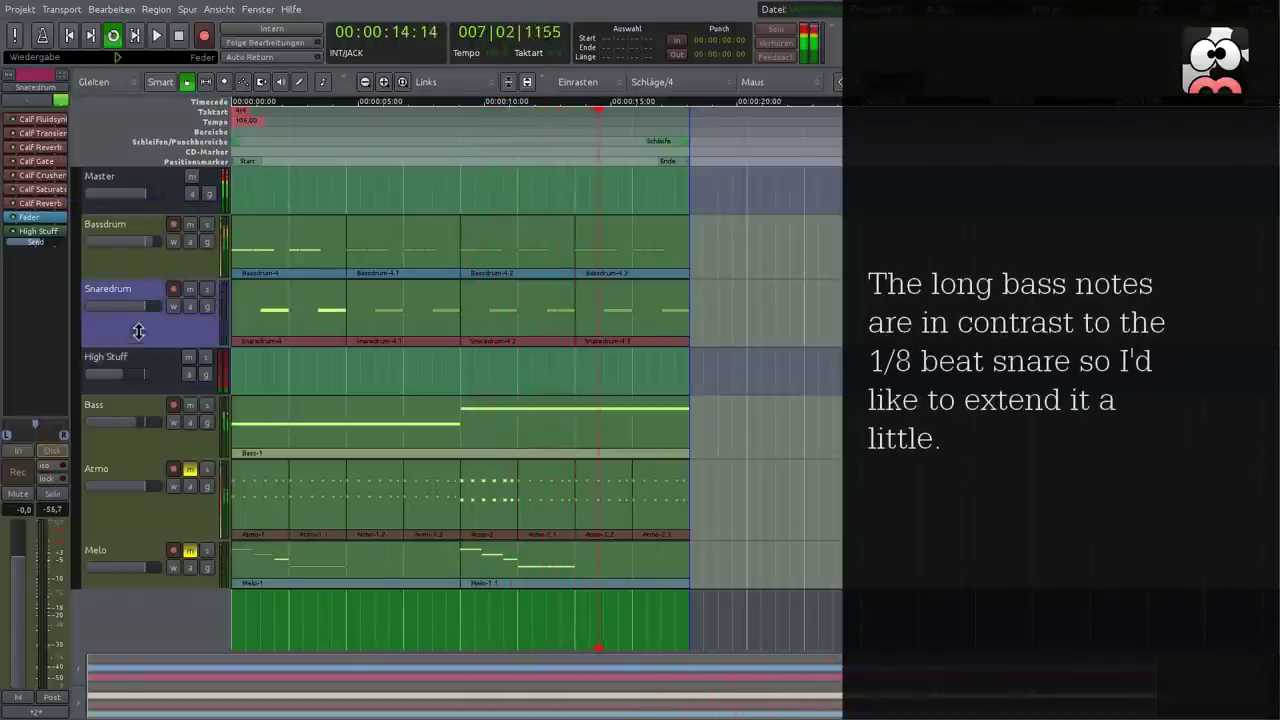
{"action": "double_click", "coordinate": [52, 163]}
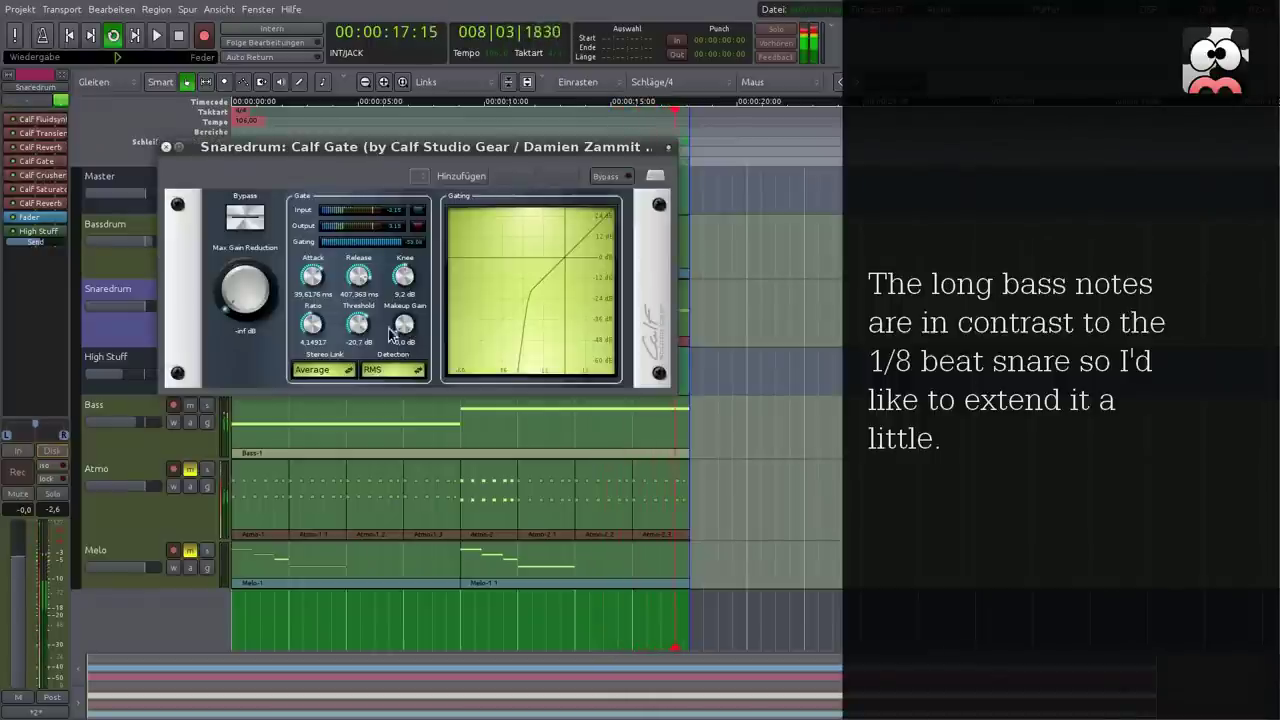
{"action": "left_click_drag", "start_coordinate": [355, 333], "coordinate": [352, 340]}
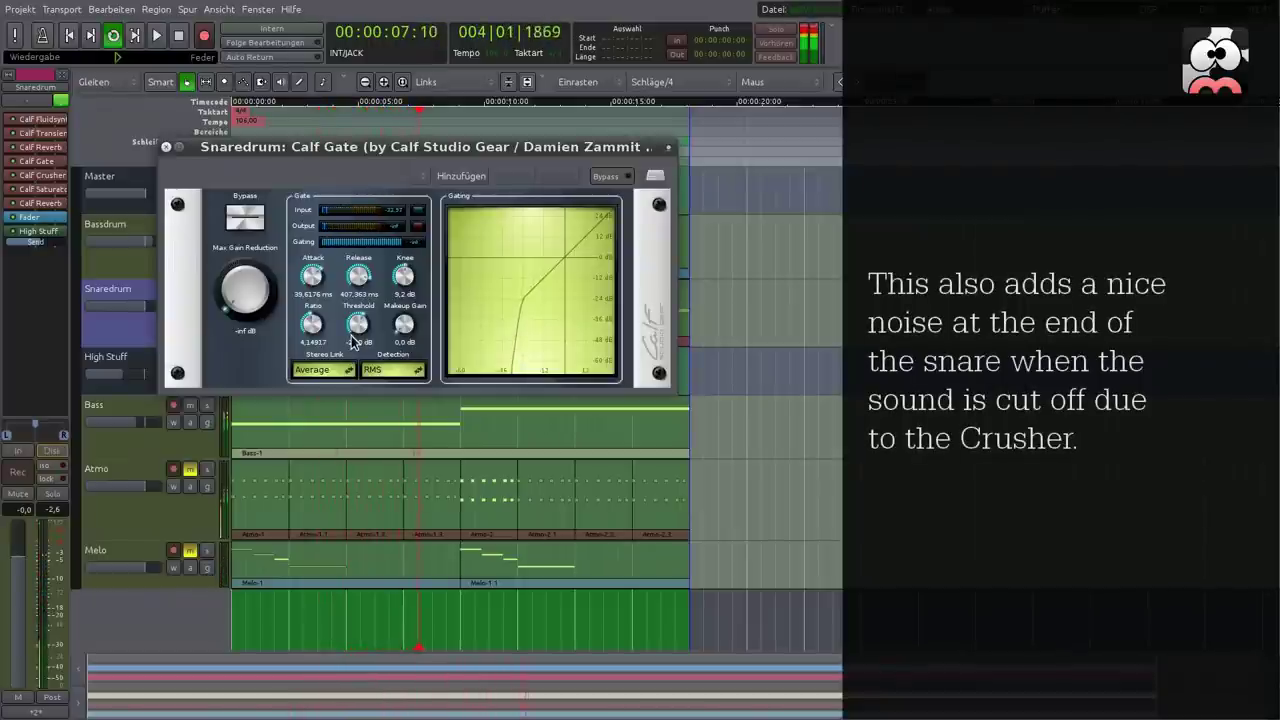
{"action": "left_click", "coordinate": [167, 147]}
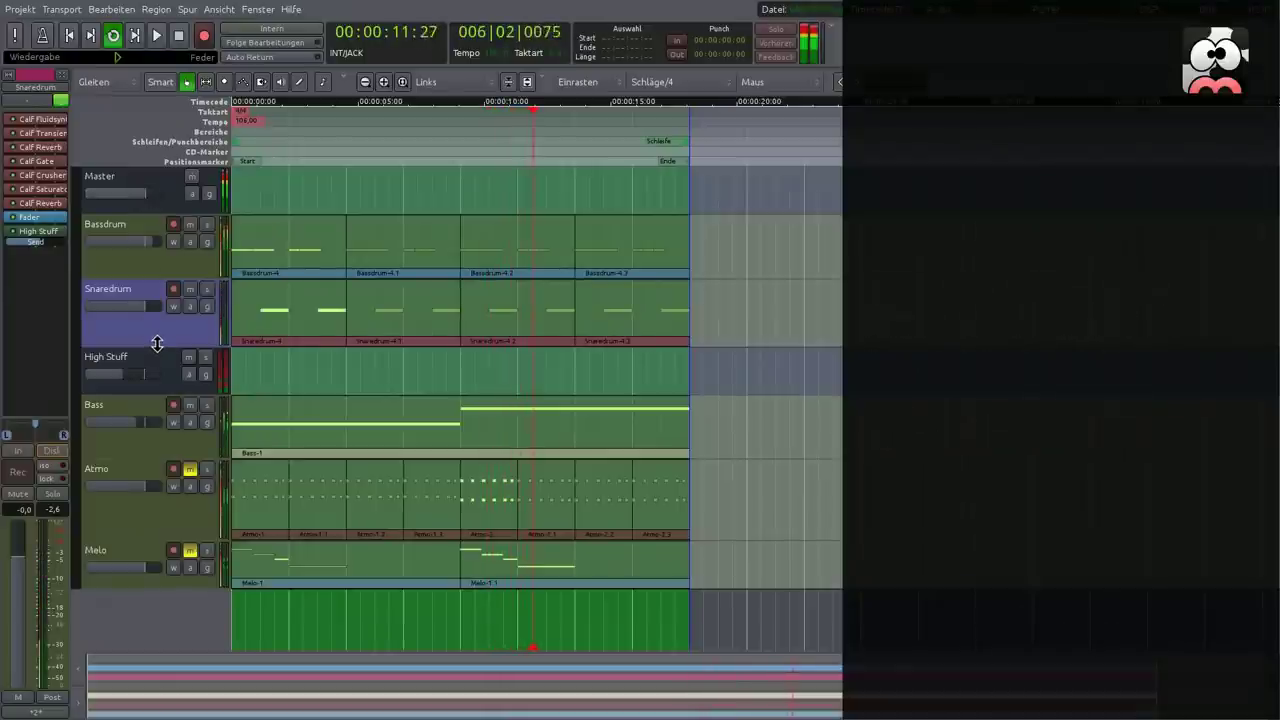
Raise the amount of the existing Calf Bass Enhancer on the Bass track to 19.3 dB.
{"action": "left_click", "coordinate": [152, 442]}
{"action": "double_click", "coordinate": [56, 134]}
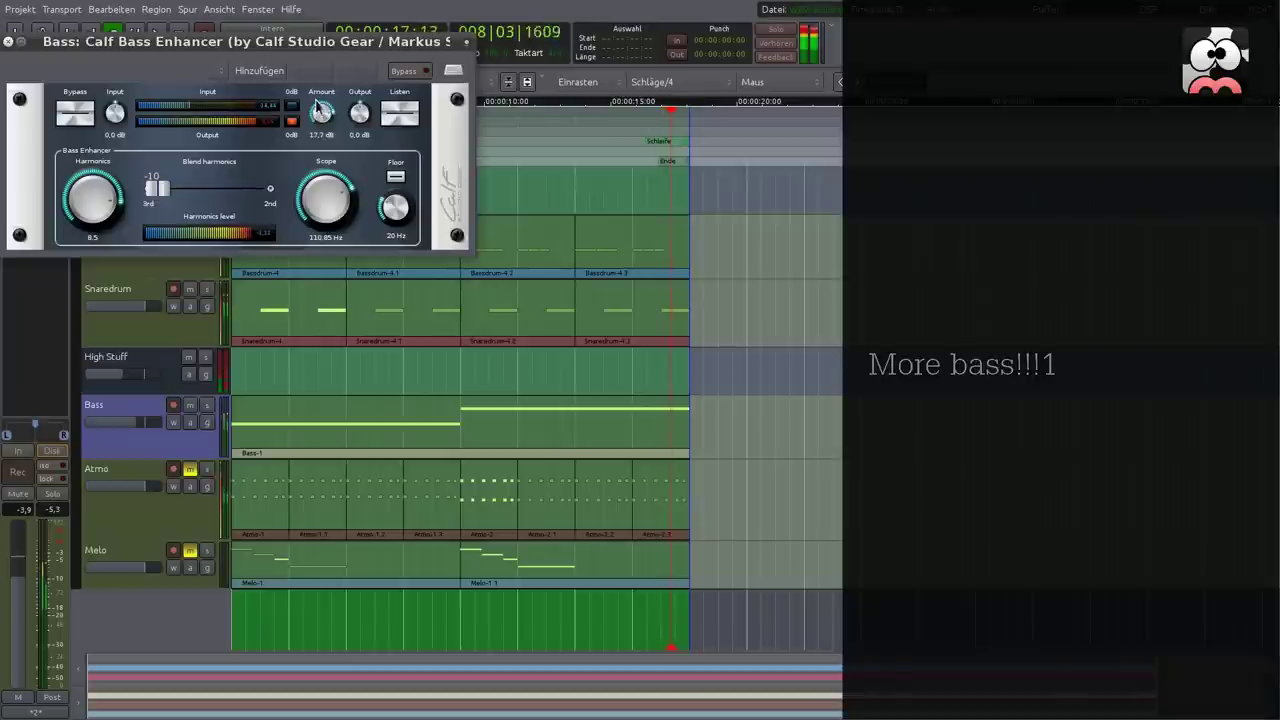
{"action": "mouse_move", "coordinate": [321, 114]}
{"action": "left_mouse_down"}
{"action": "mouse_move", "coordinate": [316, 92]}
{"action": "mouse_move", "coordinate": [314, 103]}
{"action": "left_mouse_up"}
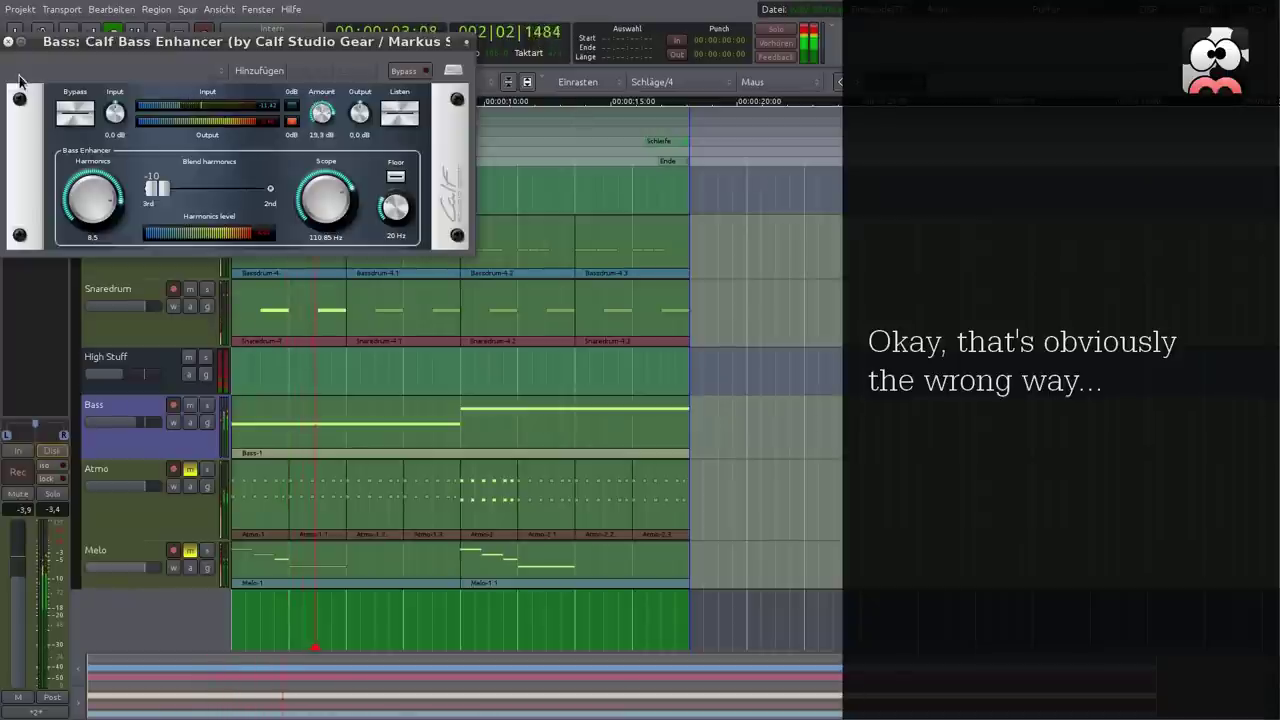
{"action": "left_click", "coordinate": [8, 42]}
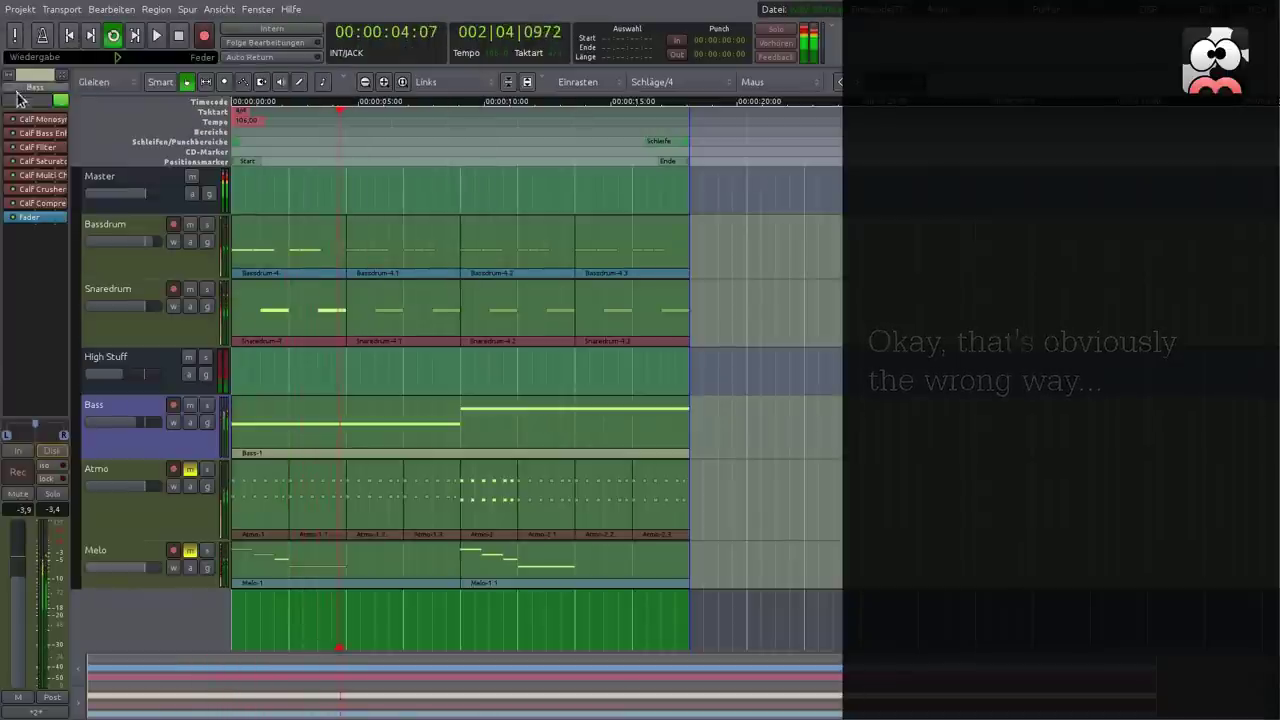
Insert a second Calf Bass Enhancer after the Compressor in the Bass track's plugin chain.
{"action": "right_click", "coordinate": [41, 208]}
{"action": "mouse_move", "coordinate": [228, 218]}
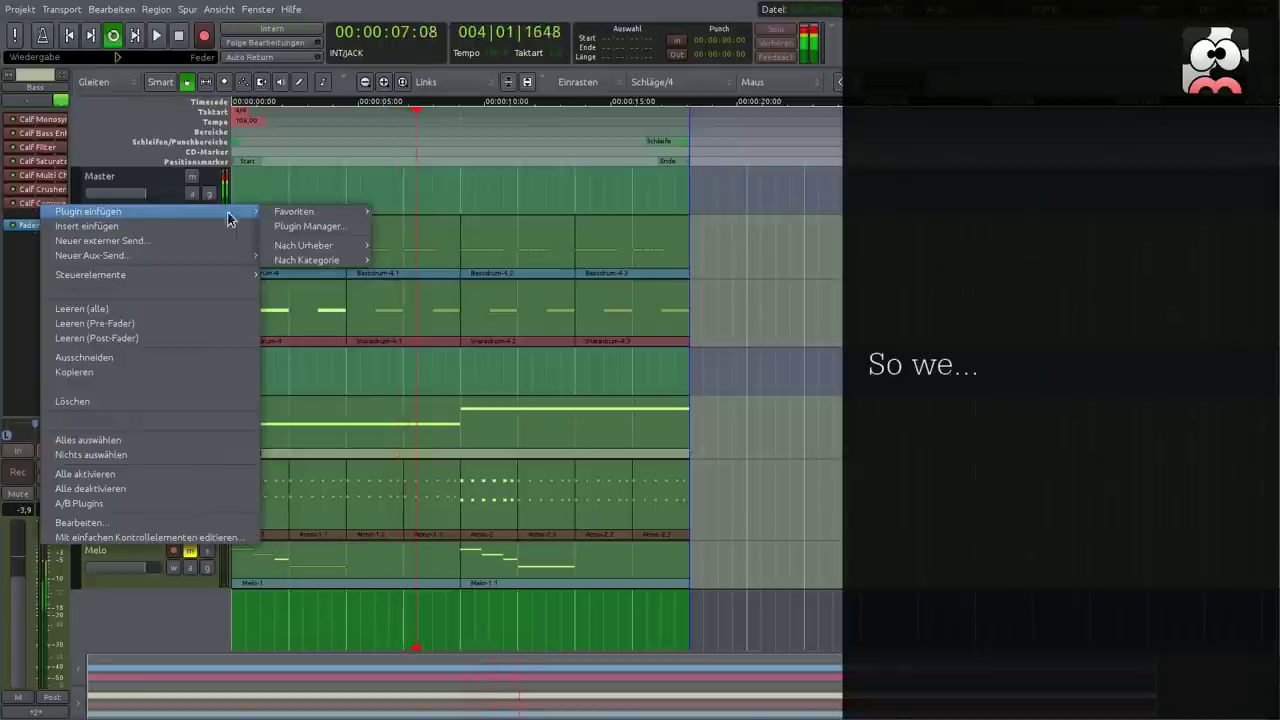
{"action": "mouse_move", "coordinate": [300, 212]}
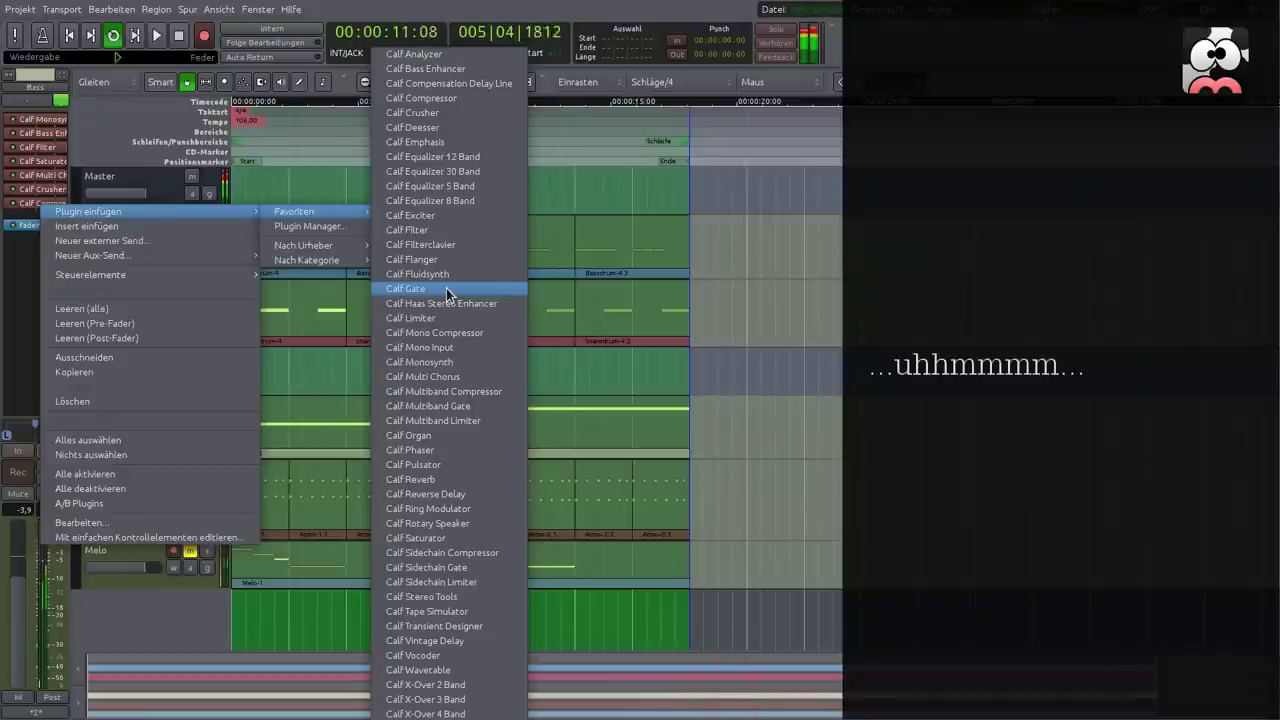
{"action": "left_click", "coordinate": [448, 68]}
Set the amount of the Bass track's second Bass Enhancer to 5.0 dB, briefly listening to only its added harmonics.
{"action": "double_click", "coordinate": [35, 217]}
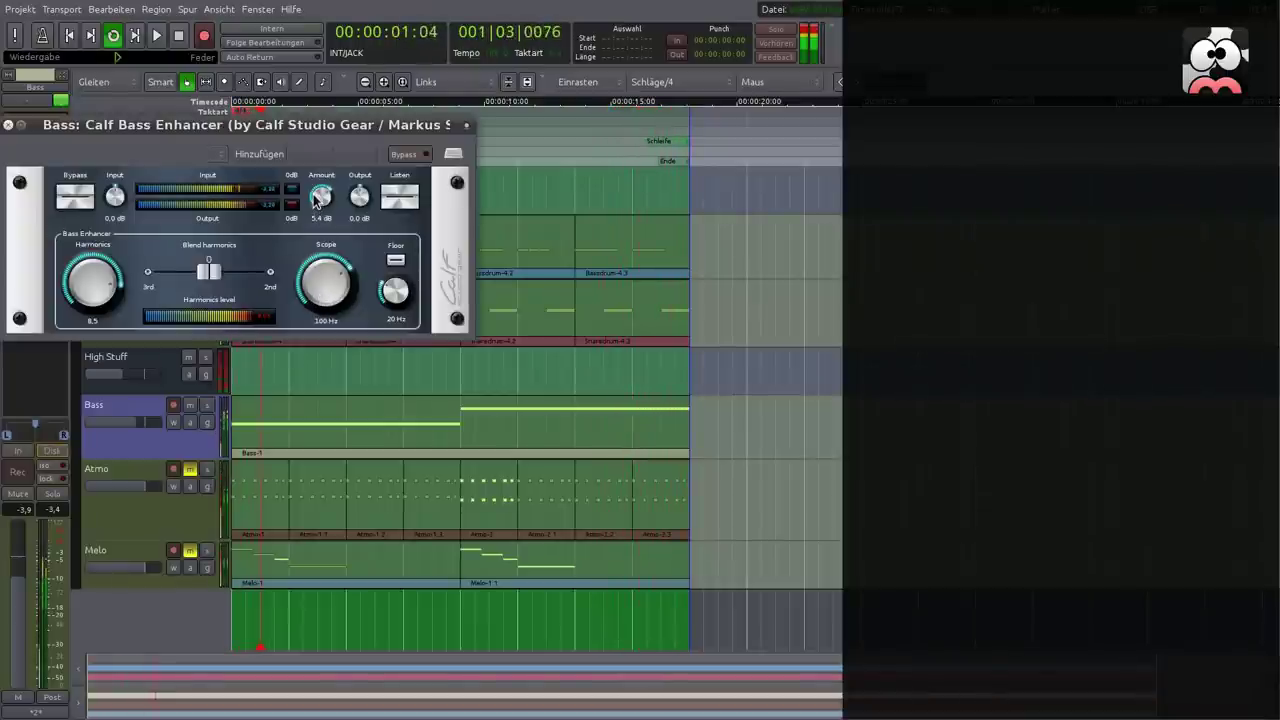
{"action": "left_click", "coordinate": [397, 204]}
{"action": "left_click", "coordinate": [397, 204]}
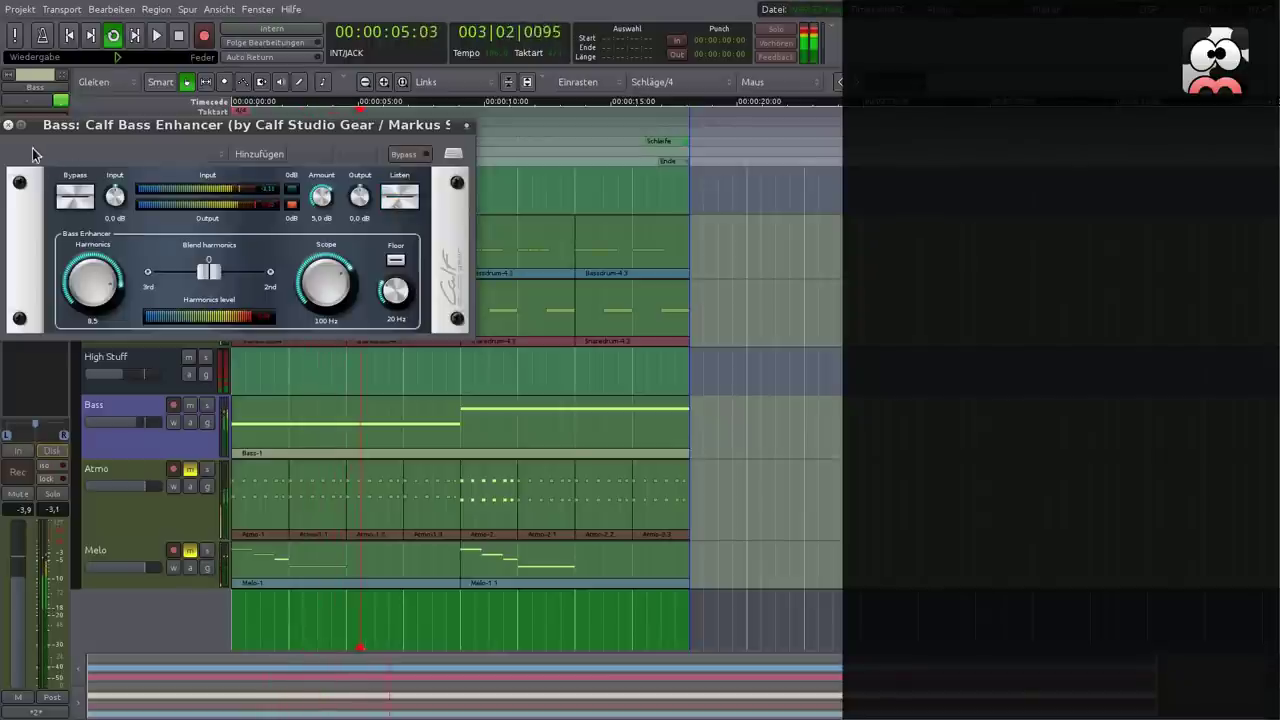
{"action": "left_click", "coordinate": [8, 126]}
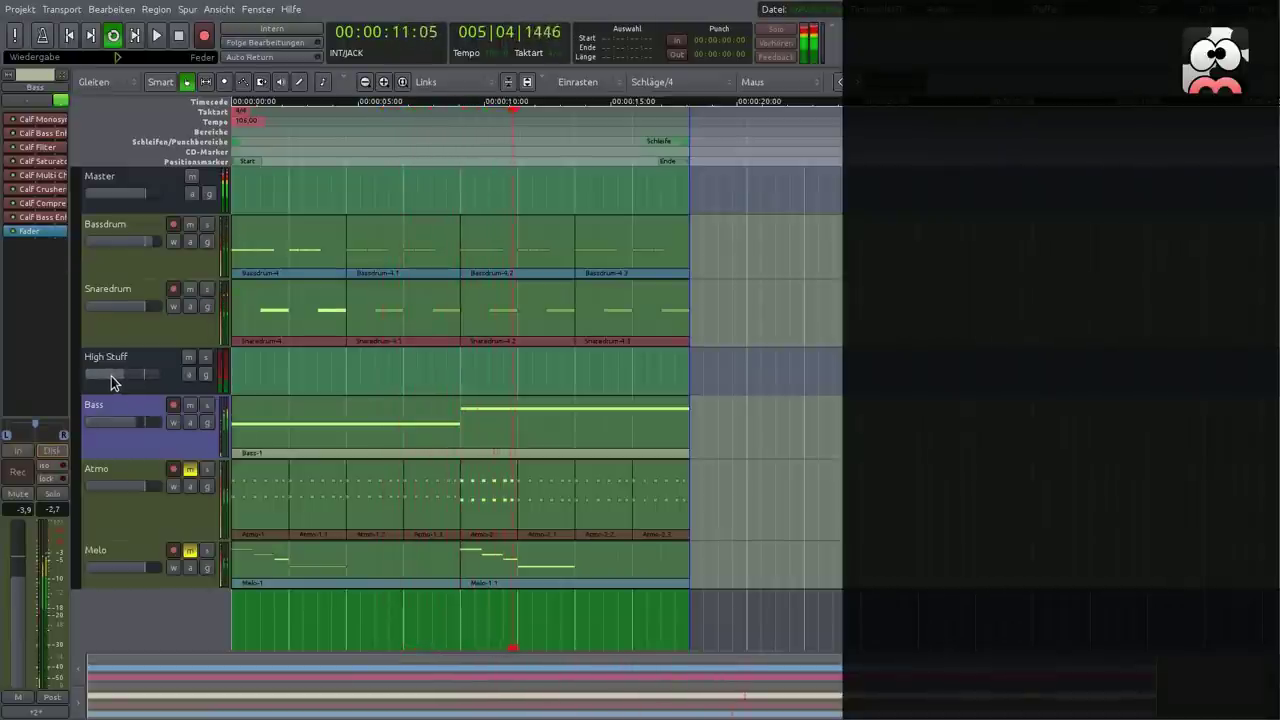
Unmute the Atmo track and mute the Bass track.
{"action": "left_click", "coordinate": [189, 470]}
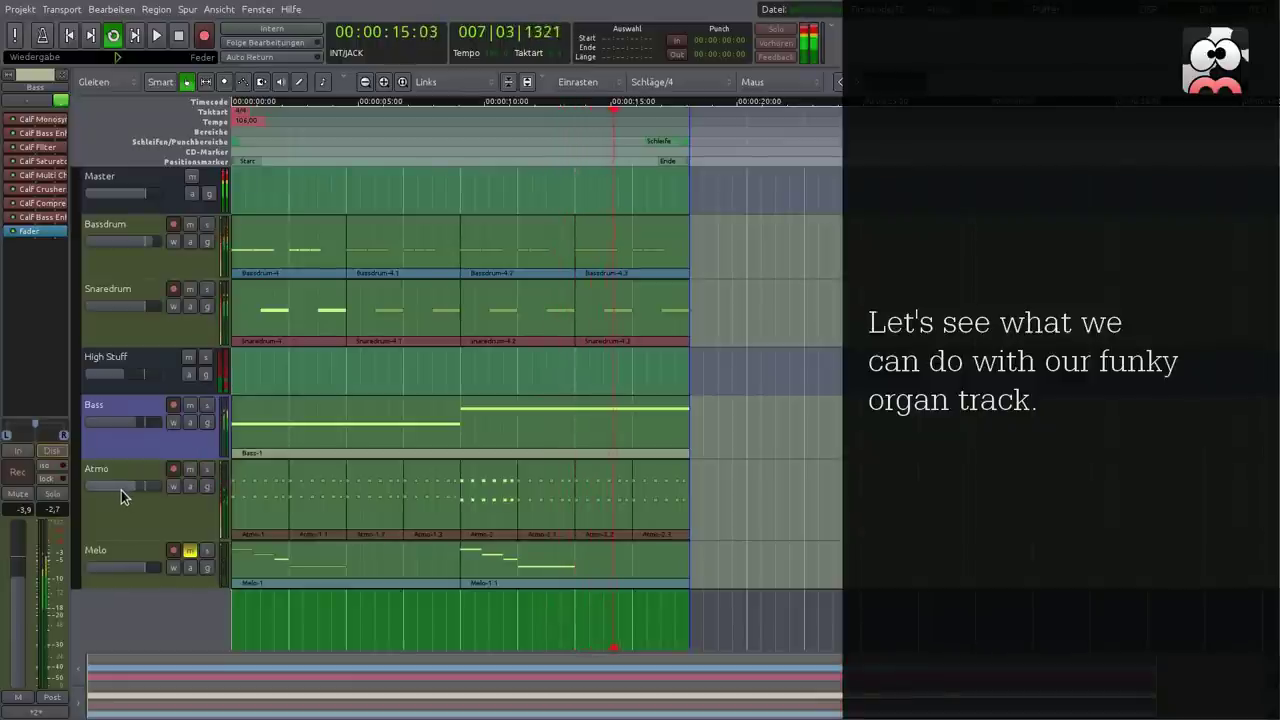
{"action": "left_click", "coordinate": [191, 407]}
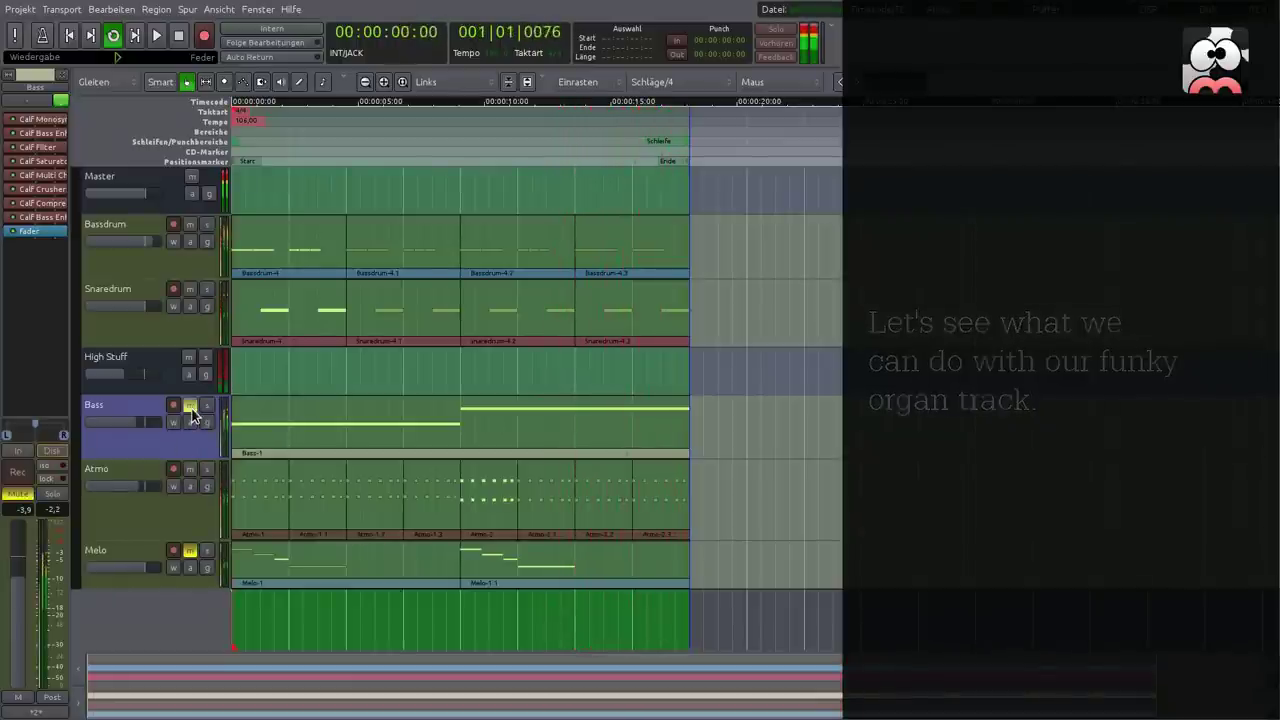
Insert a Calf Transient Designer after the Organ in the Atmo track's plugin chain.
{"action": "left_click", "coordinate": [153, 519]}
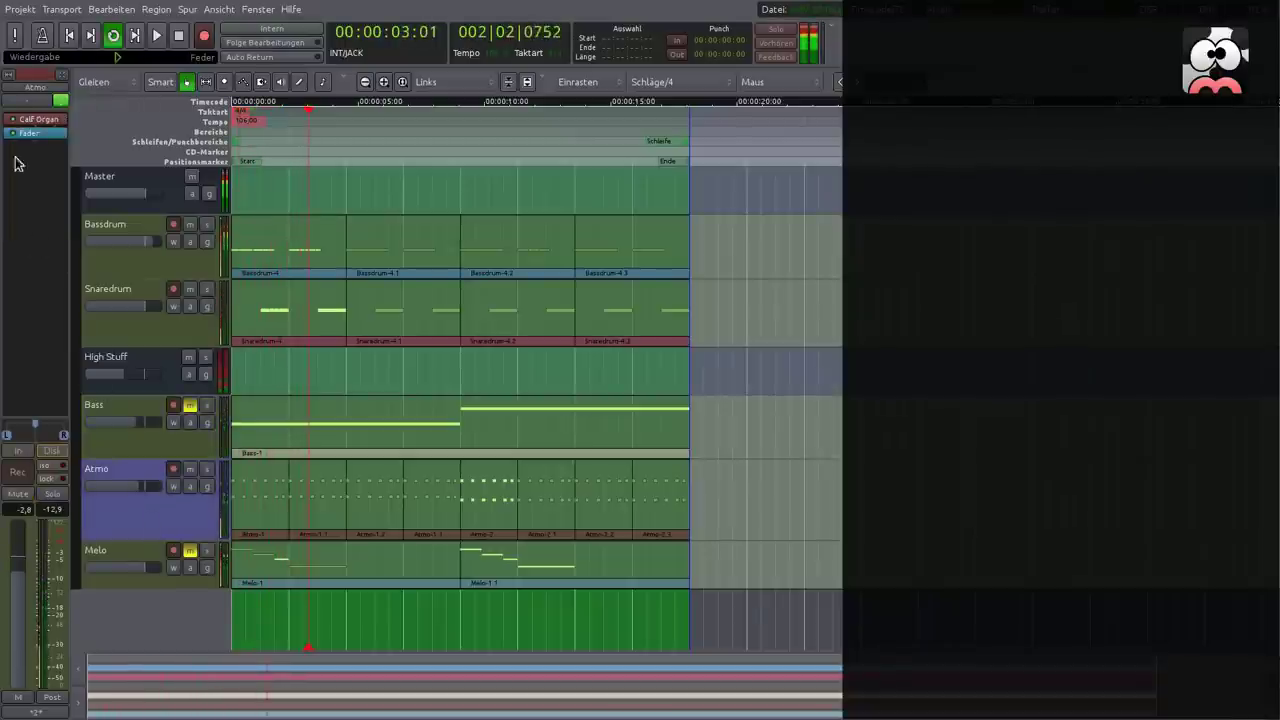
{"action": "right_click", "coordinate": [50, 138]}
{"action": "mouse_move", "coordinate": [55, 137]}
{"action": "mouse_move", "coordinate": [288, 135]}
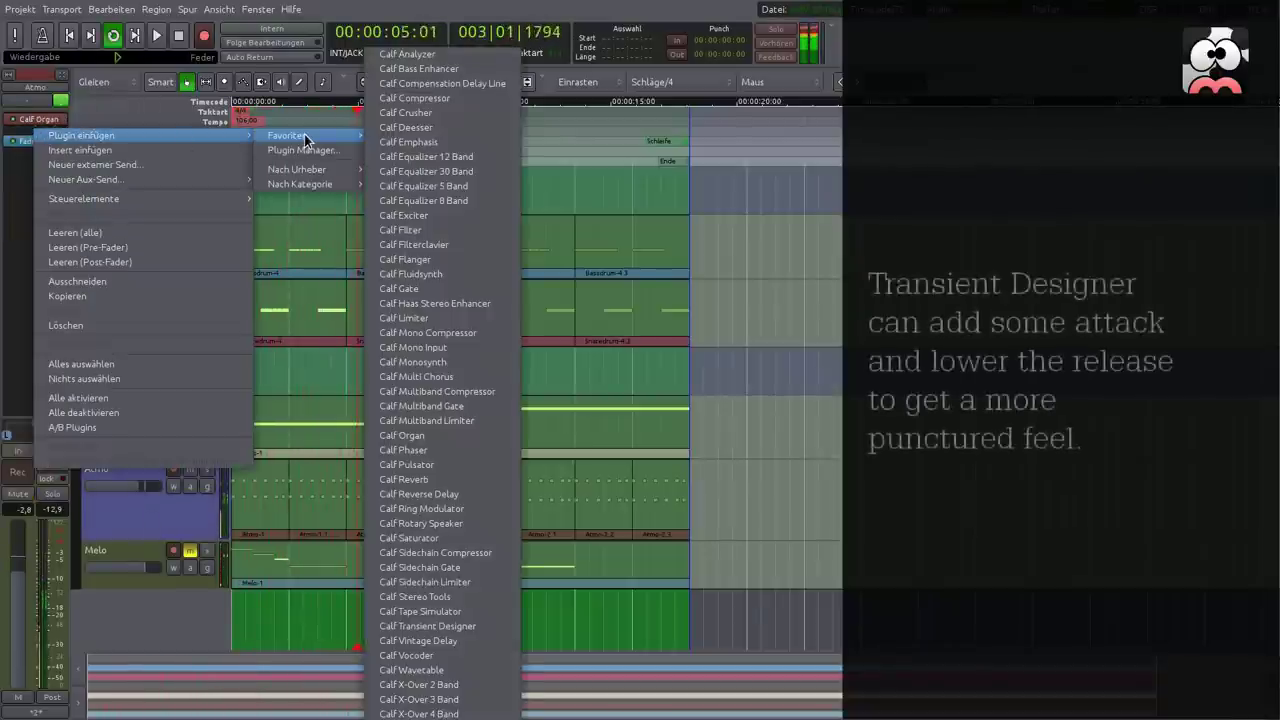
{"action": "left_click", "coordinate": [428, 626]}
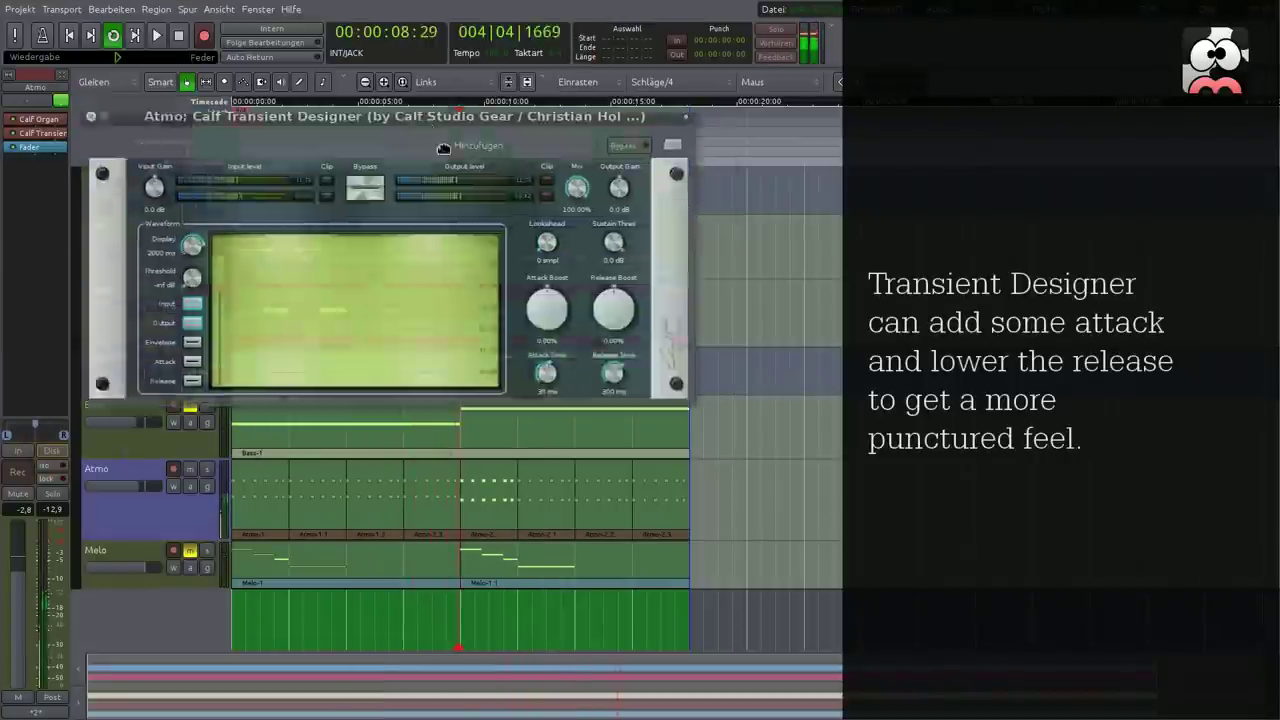
Set the Transient Designer's waveform display to about 175.8 ms and its threshold to -29.6 dB.
{"action": "left_click_drag", "start_coordinate": [255, 368], "coordinate": [241, 424]}
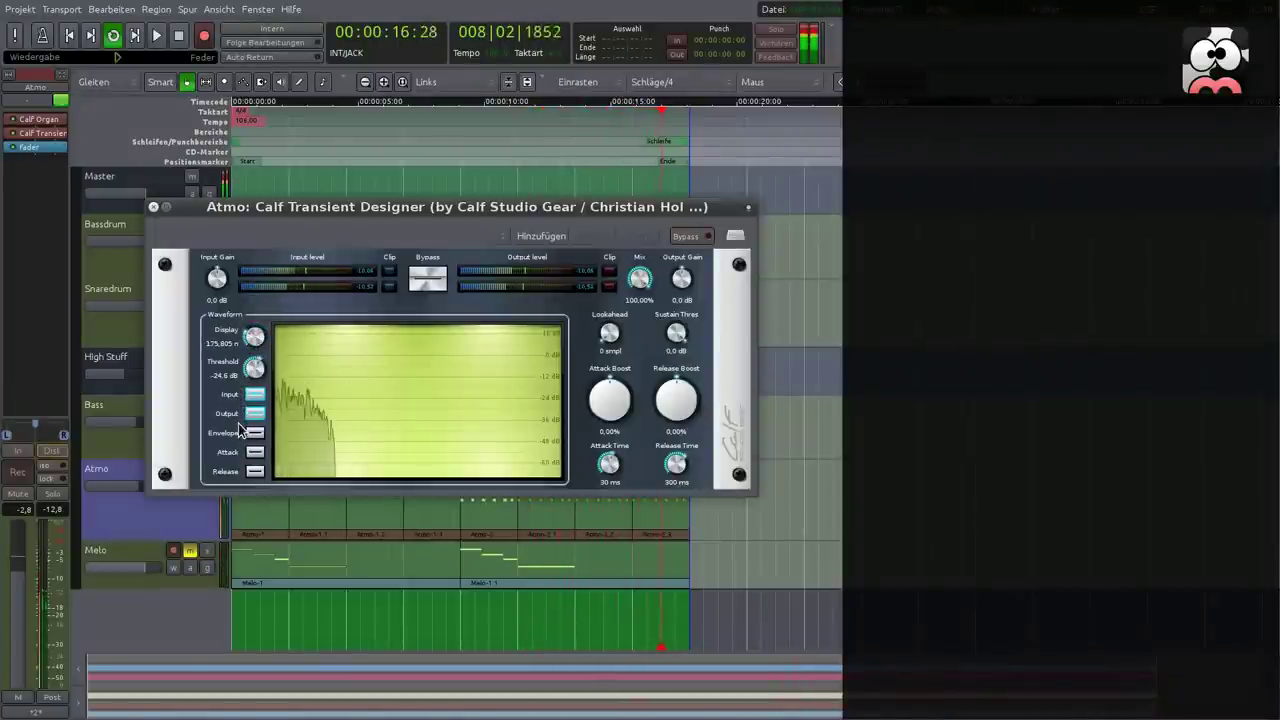
{"action": "left_click_drag", "start_coordinate": [254, 368], "coordinate": [250, 387]}
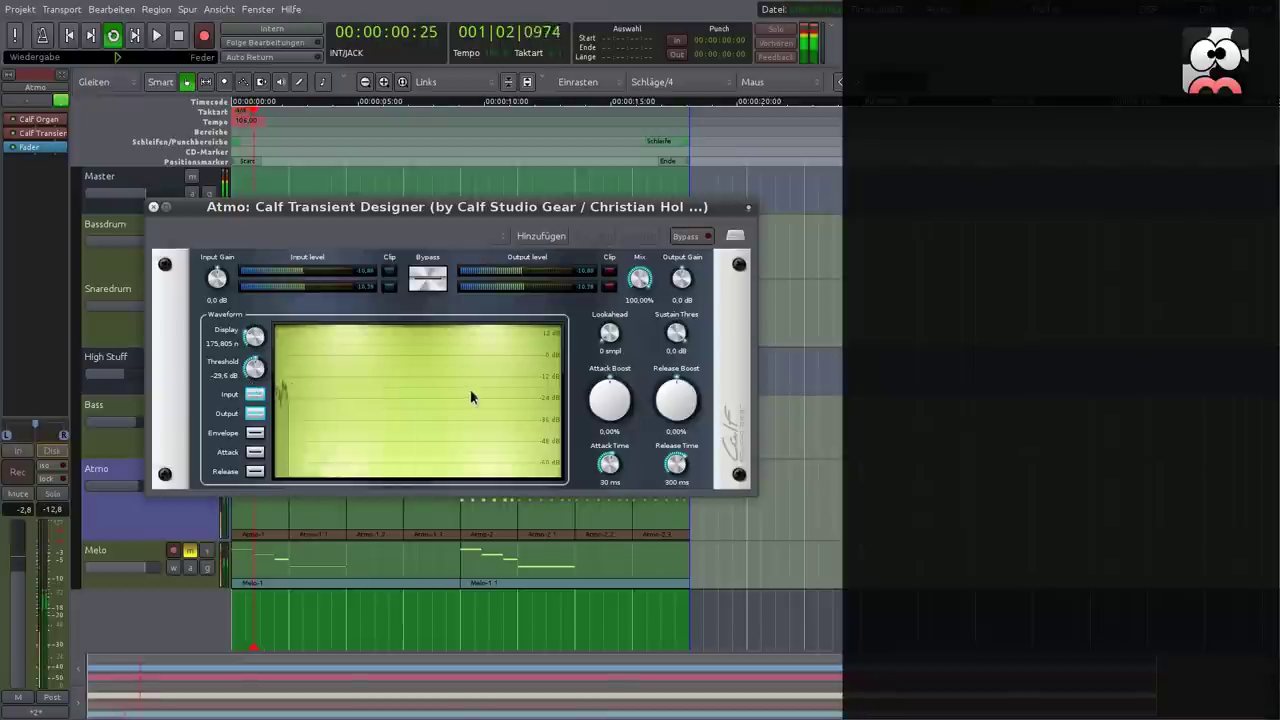
Set the Transient Designer's attack boost to about 25%, attack time to 37.5218 ms and release boost to -45.60%.
{"action": "left_click_drag", "start_coordinate": [598, 415], "coordinate": [598, 362]}
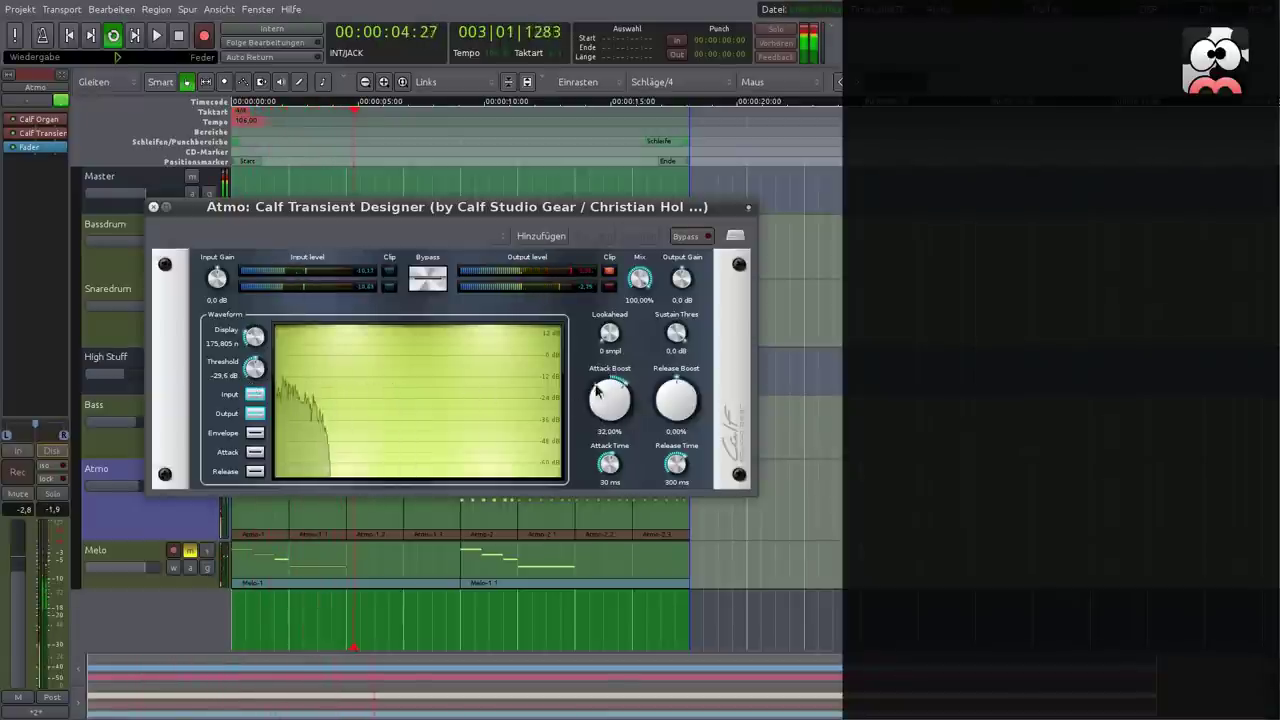
{"action": "mouse_move", "coordinate": [607, 465]}
{"action": "left_mouse_down"}
{"action": "mouse_move", "coordinate": [604, 486]}
{"action": "mouse_move", "coordinate": [602, 473]}
{"action": "left_mouse_up"}
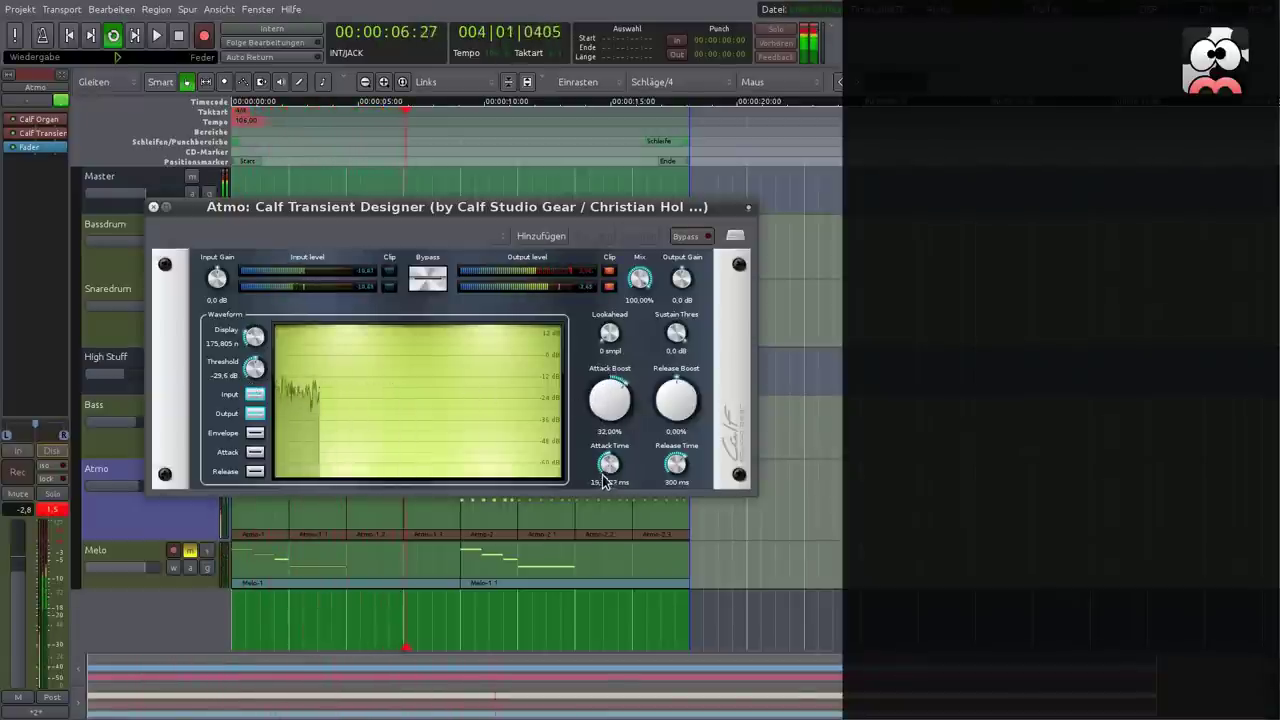
{"action": "left_click_drag", "start_coordinate": [662, 390], "coordinate": [606, 411]}
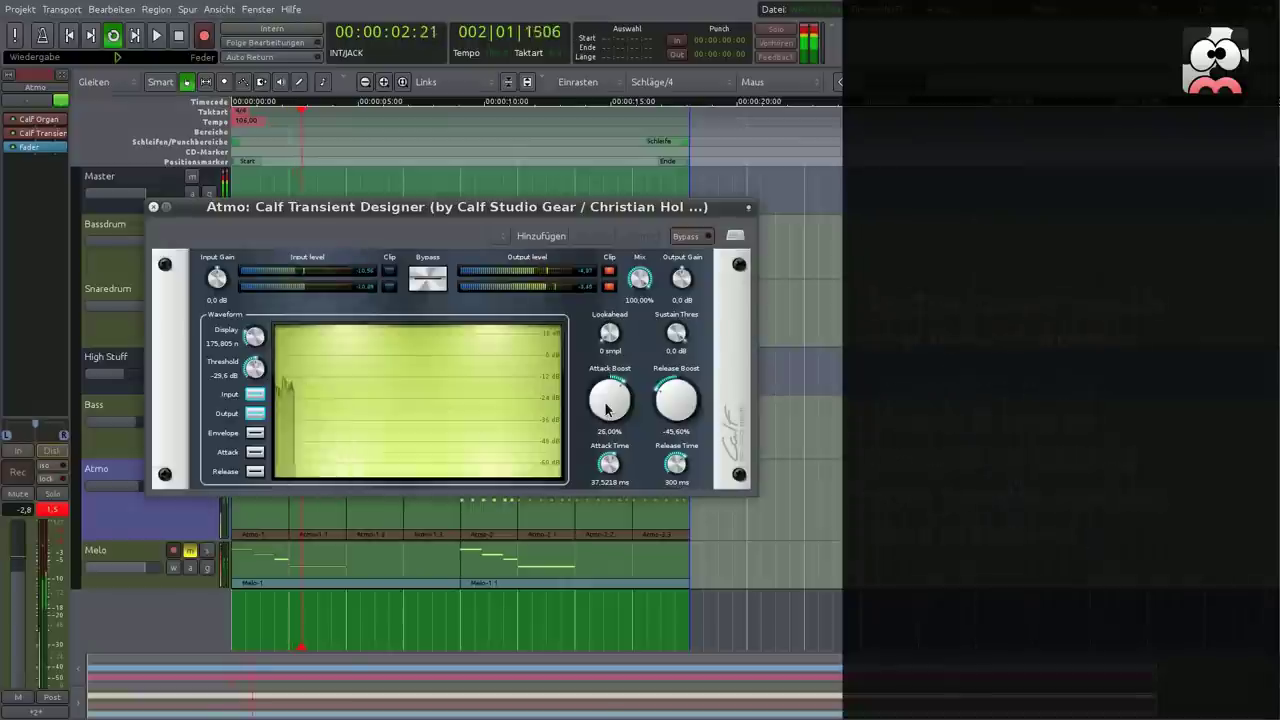
Refine the Transient Designer to 22 samples lookahead, 62.5908 ms release time, 22.80% attack boost and -60.00% release boost, checking the bypassed sound.
{"action": "left_click_drag", "start_coordinate": [603, 316], "coordinate": [602, 308]}
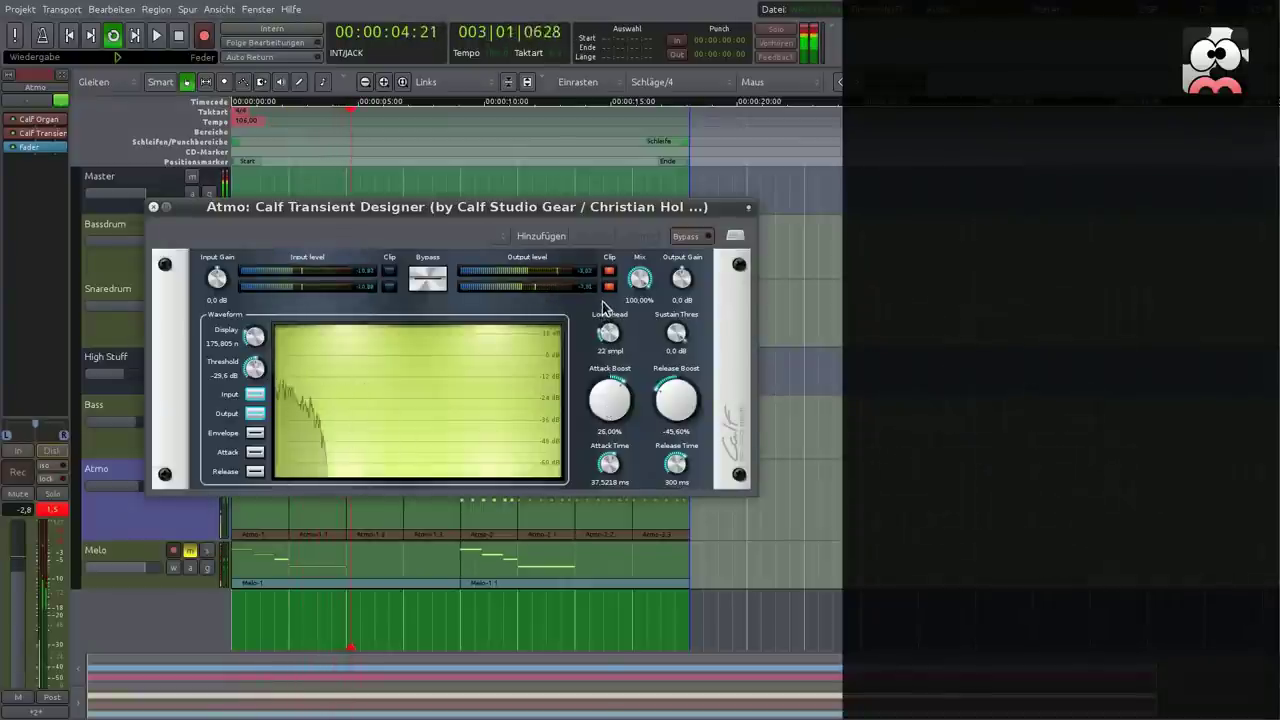
{"action": "left_click_drag", "start_coordinate": [676, 464], "coordinate": [674, 494]}
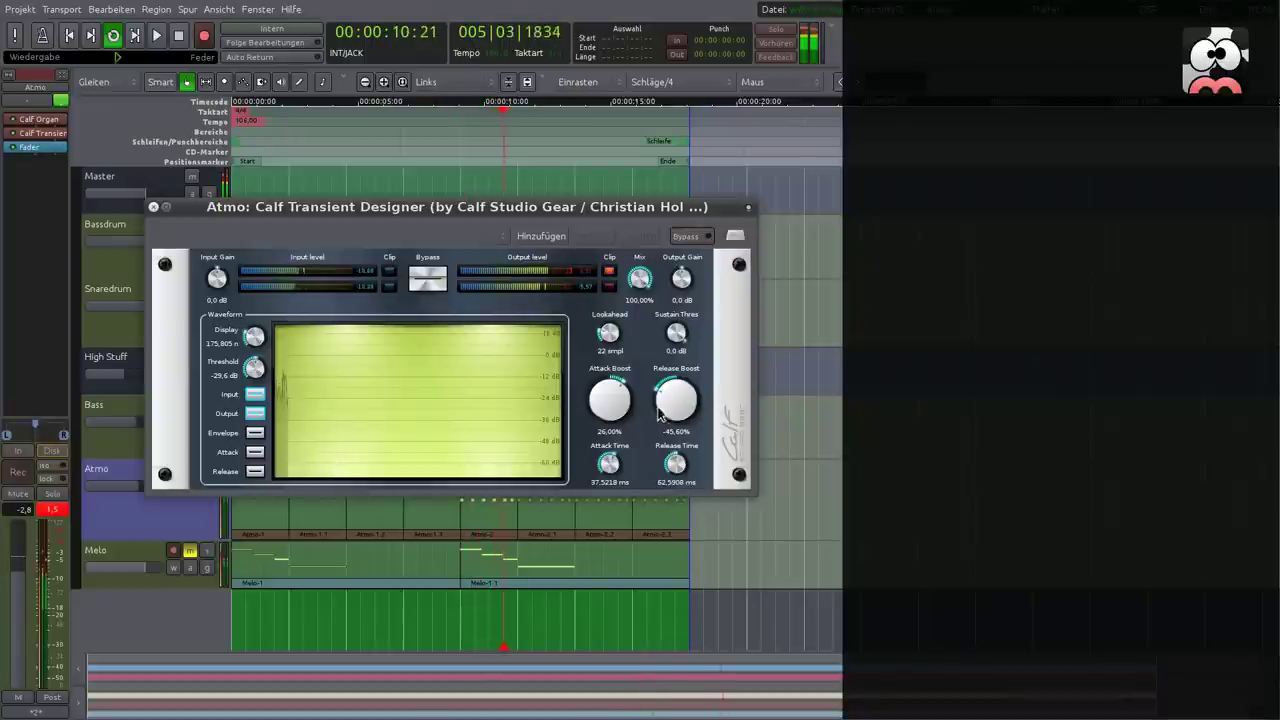
{"action": "left_click_drag", "start_coordinate": [622, 412], "coordinate": [610, 417]}
{"action": "left_click", "coordinate": [424, 280]}
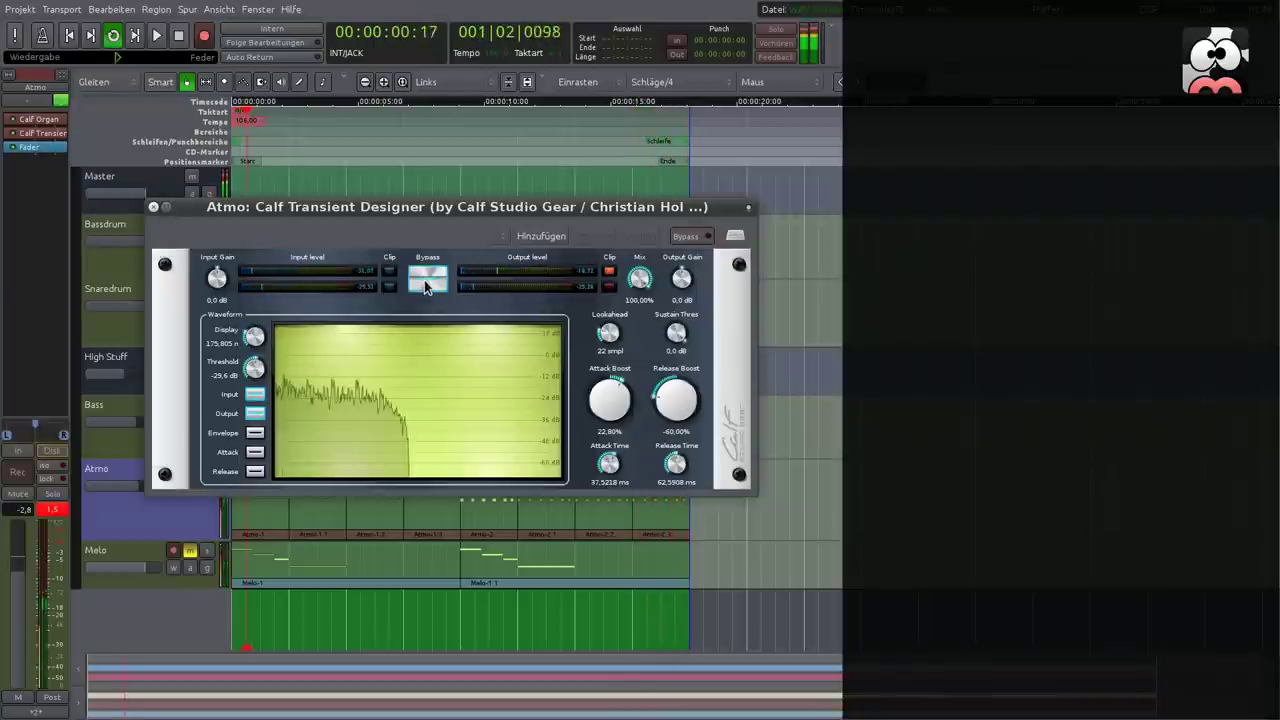
{"action": "left_click", "coordinate": [153, 207]}
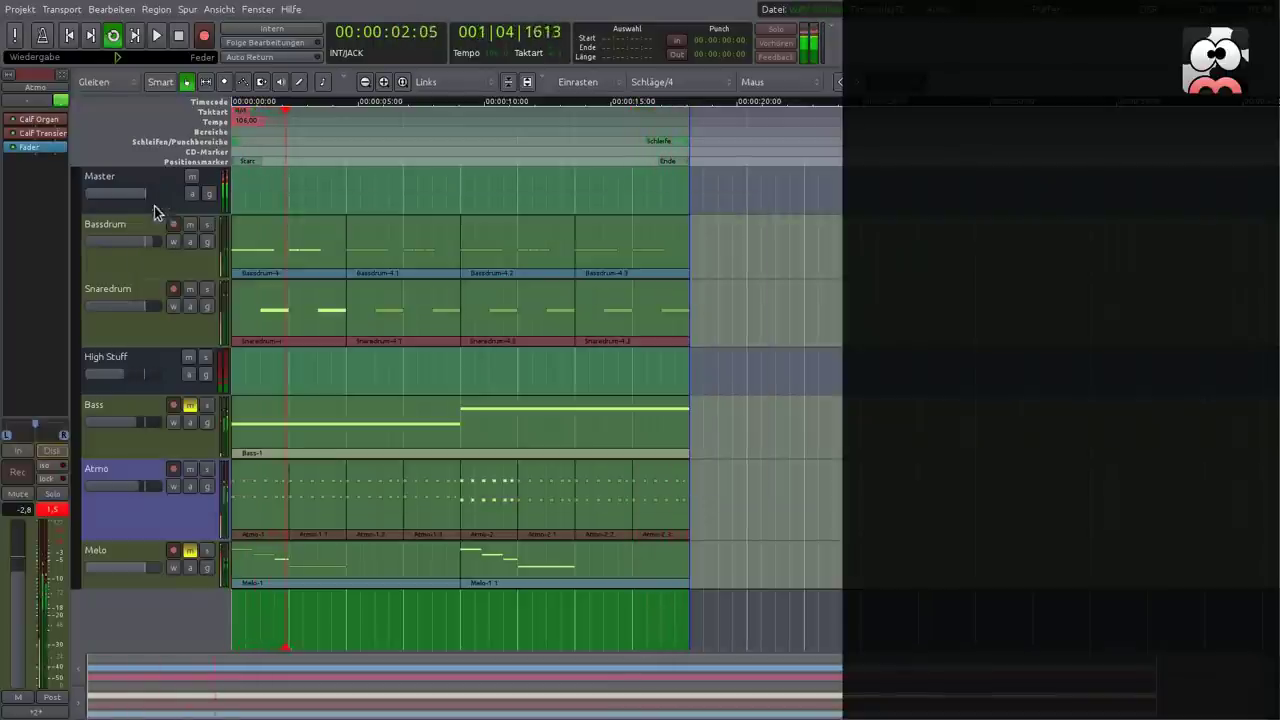
Insert a Calf Ring Modulator after the Transient Designer on the Atmo track and open its controls.
{"action": "right_click", "coordinate": [53, 140]}
{"action": "mouse_move", "coordinate": [100, 141]}
{"action": "mouse_move", "coordinate": [318, 143]}
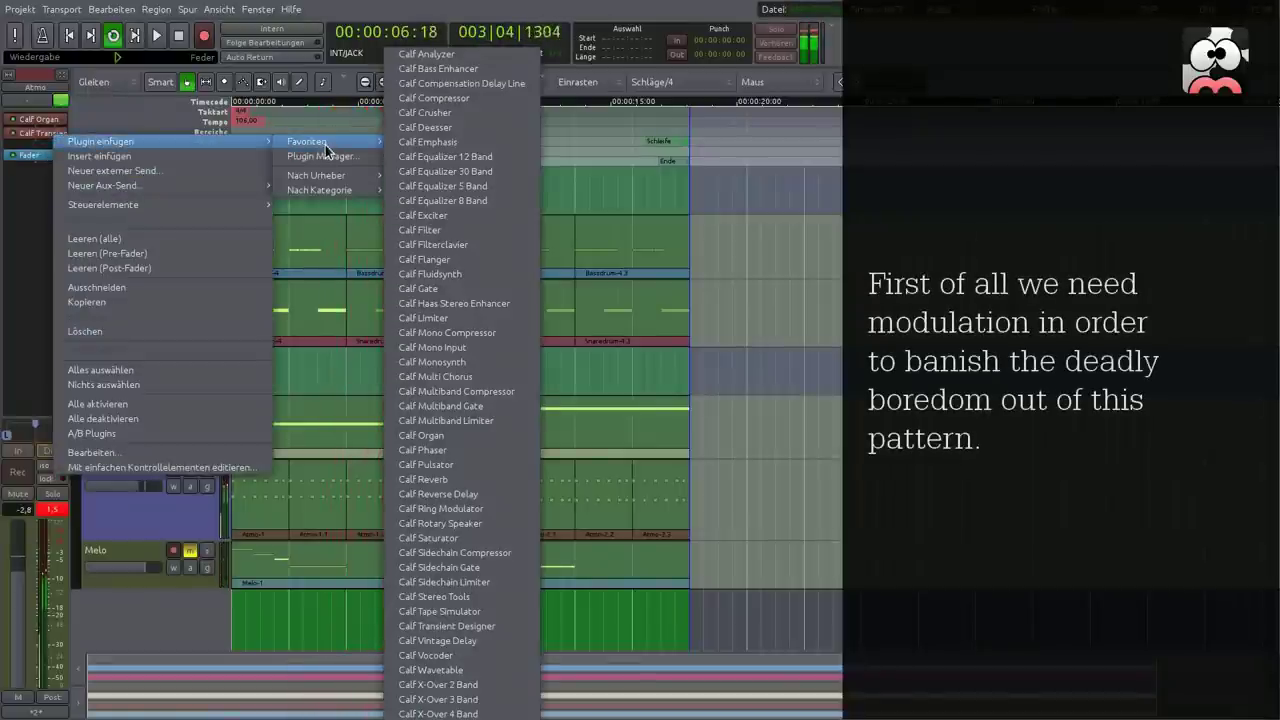
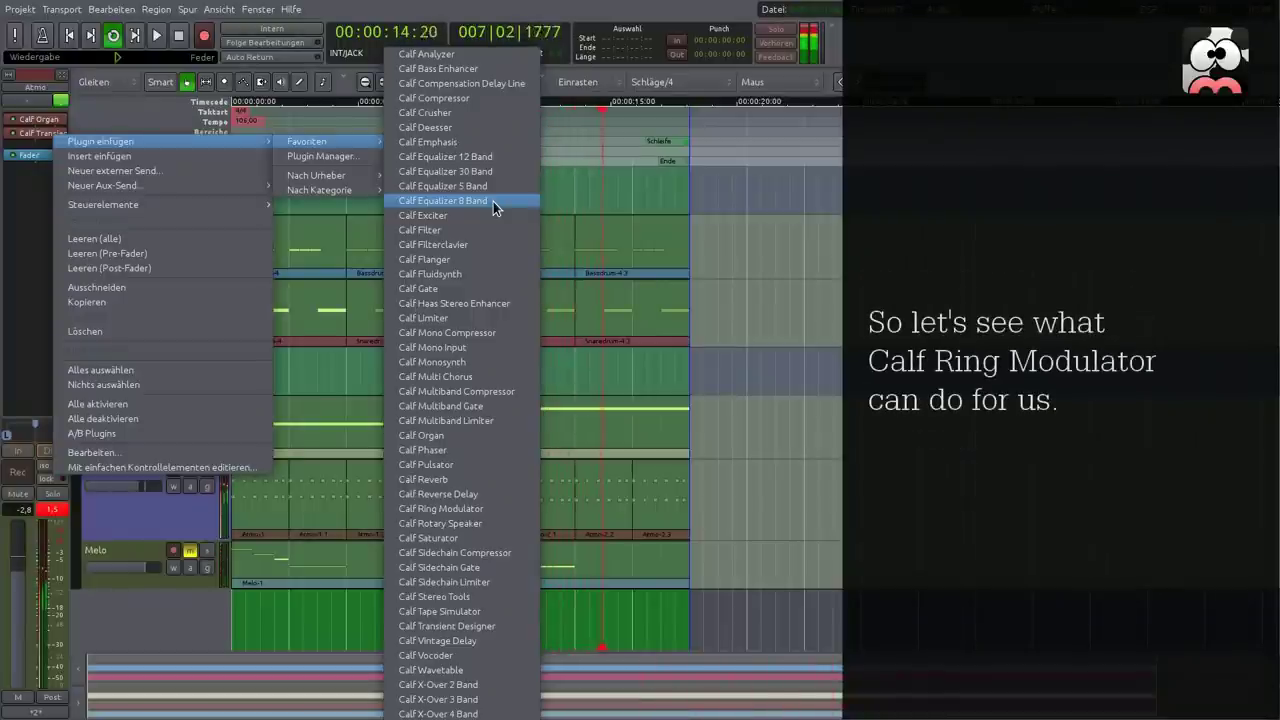
{"action": "left_click", "coordinate": [466, 509]}
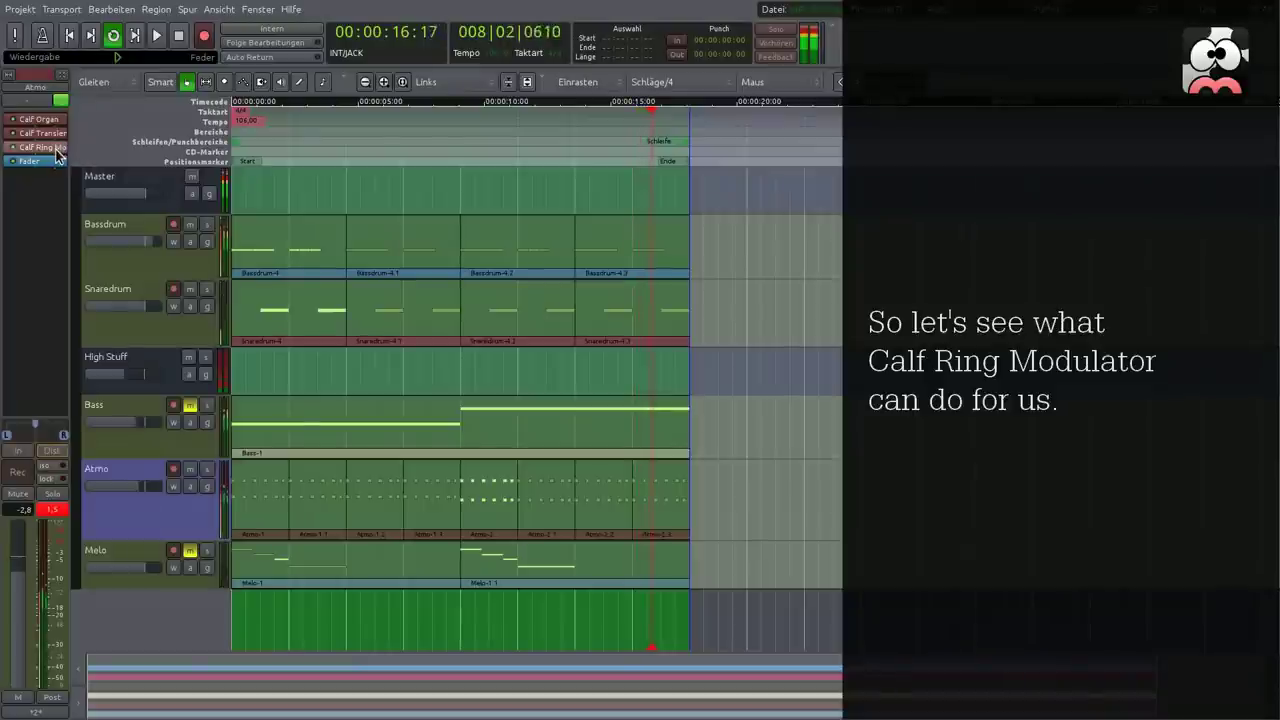
{"action": "double_click", "coordinate": [56, 150]}
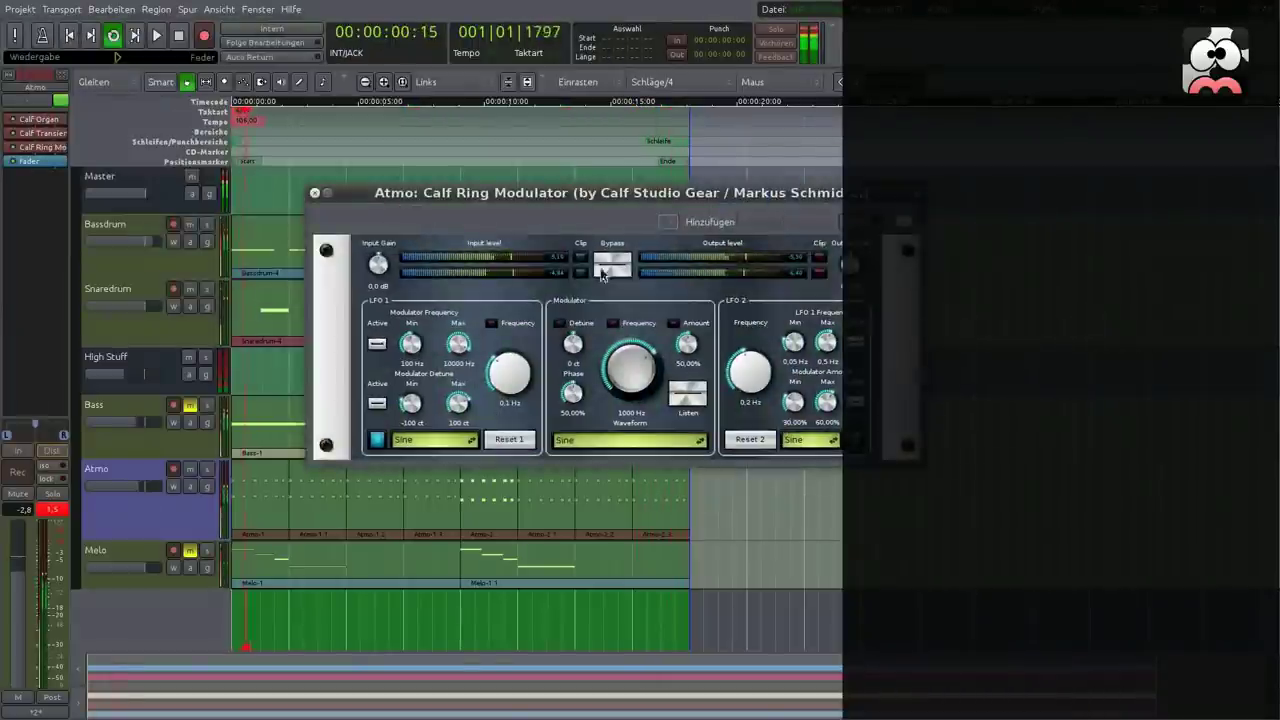
Set the Ring Modulator's amount to 38.80% and activate LFO 1 for the modulator frequency.
{"action": "left_click_drag", "start_coordinate": [686, 345], "coordinate": [686, 362]}
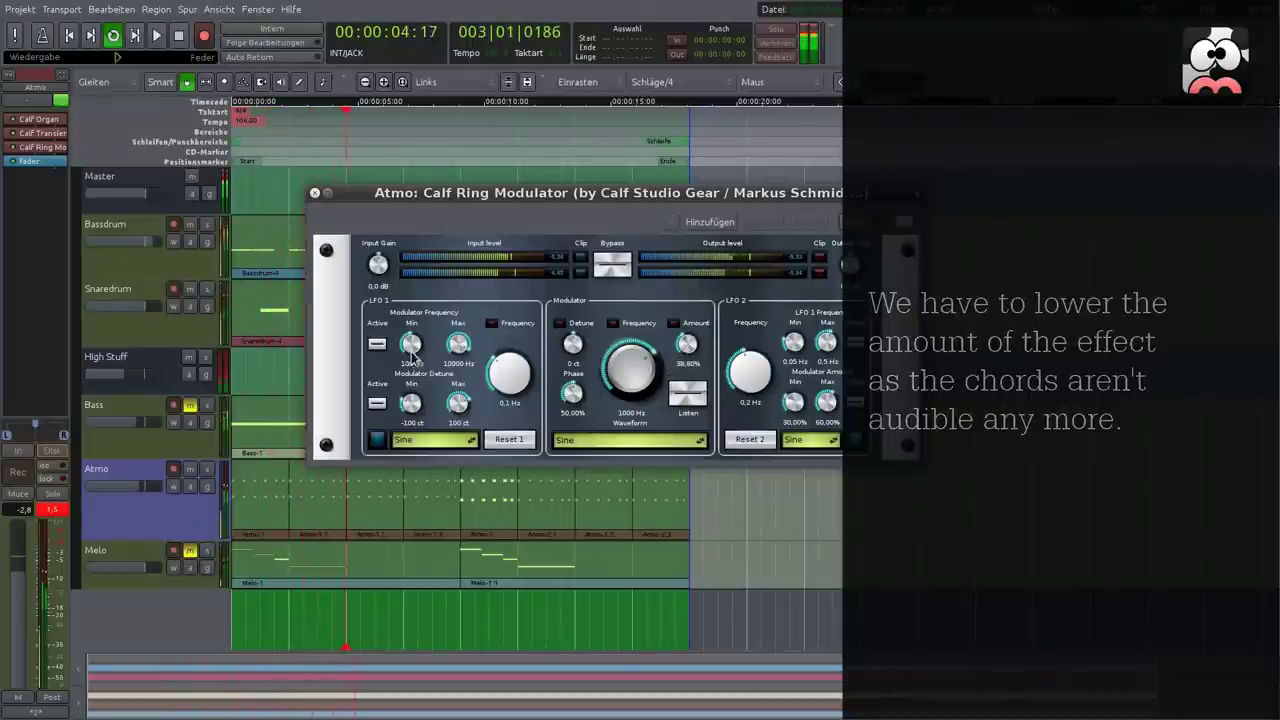
{"action": "left_click", "coordinate": [379, 345]}
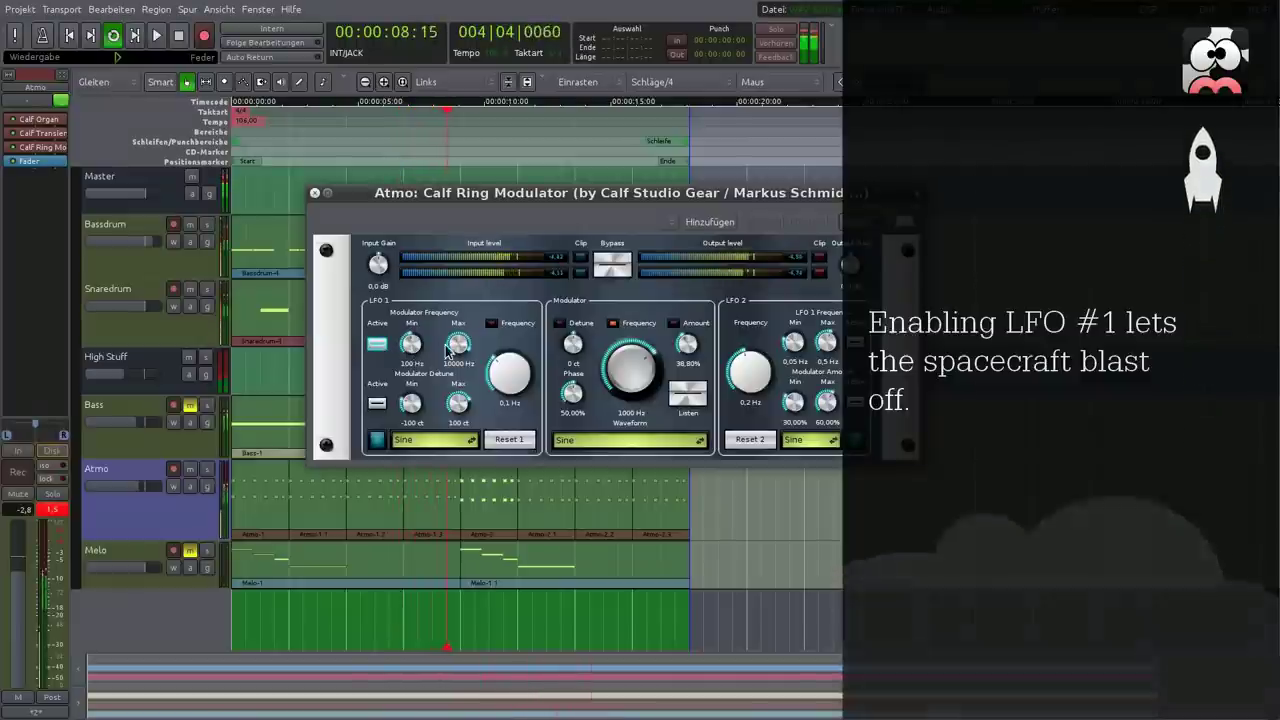
Limit LFO 1's modulator frequency range to 212.265–4711.09 Hz and reduce the Ring Modulator's amount to 23.60%.
{"action": "left_click_drag", "start_coordinate": [455, 344], "coordinate": [423, 419]}
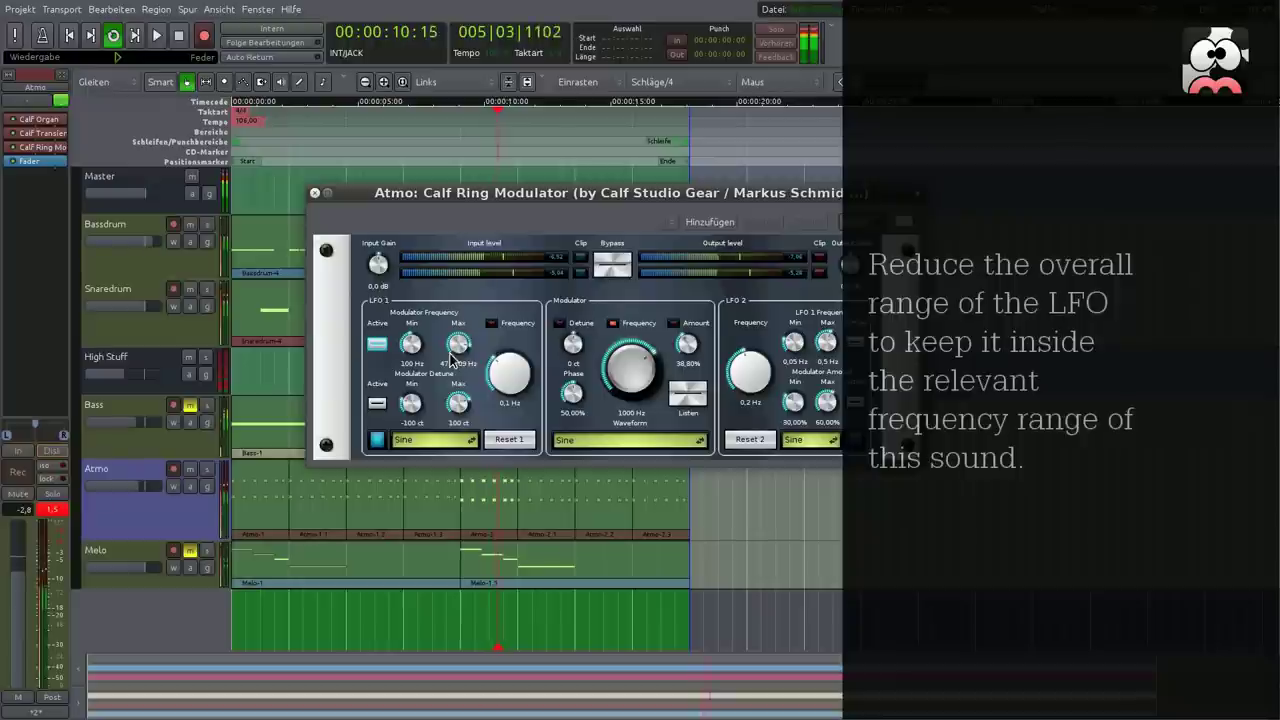
{"action": "left_click_drag", "start_coordinate": [410, 350], "coordinate": [409, 341]}
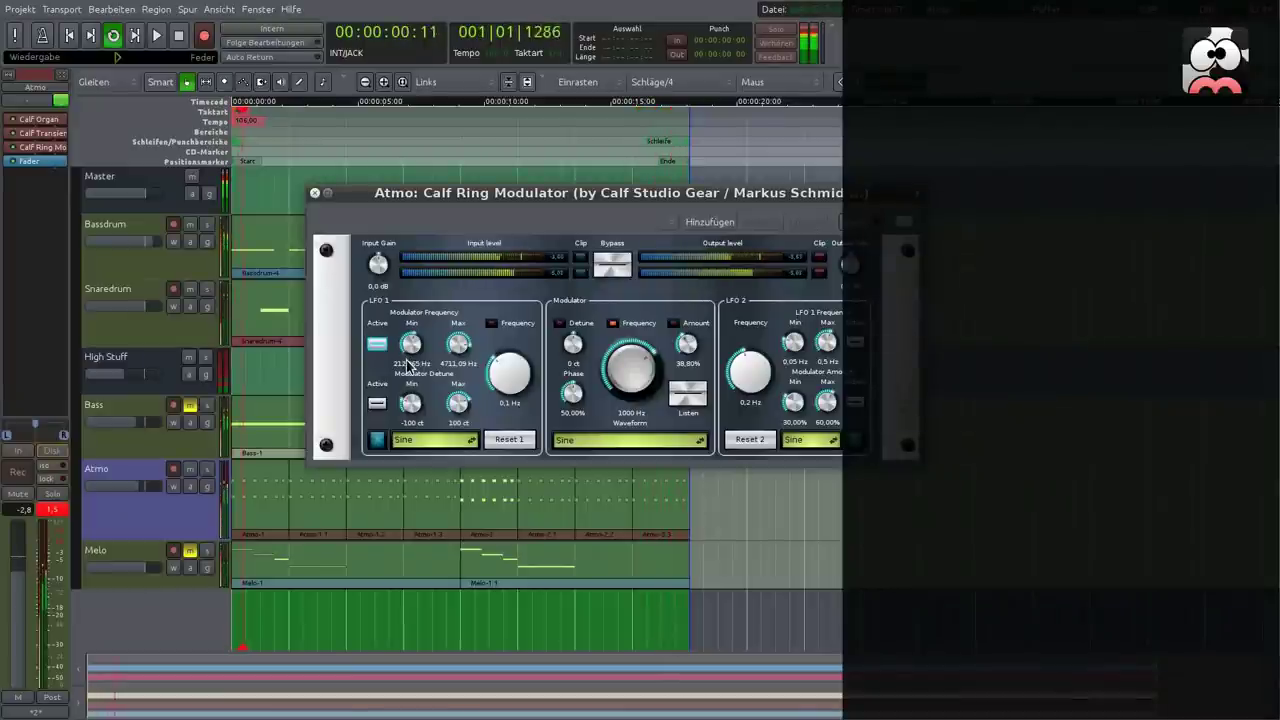
{"action": "left_click_drag", "start_coordinate": [675, 370], "coordinate": [687, 373]}
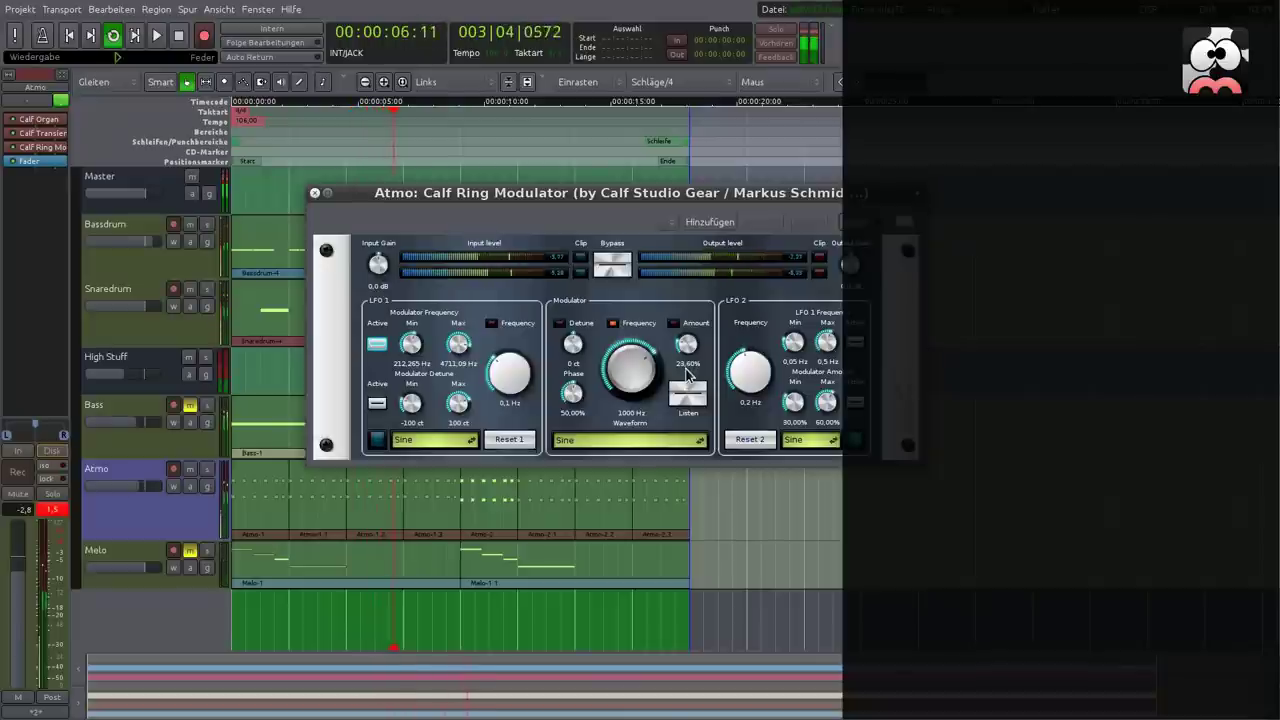
{"action": "left_click", "coordinate": [314, 192]}
Insert a Calf Vintage Delay after the Ring Modulator on the Atmo track and open its controls.
{"action": "right_click", "coordinate": [56, 152]}
{"action": "mouse_move", "coordinate": [100, 155]}
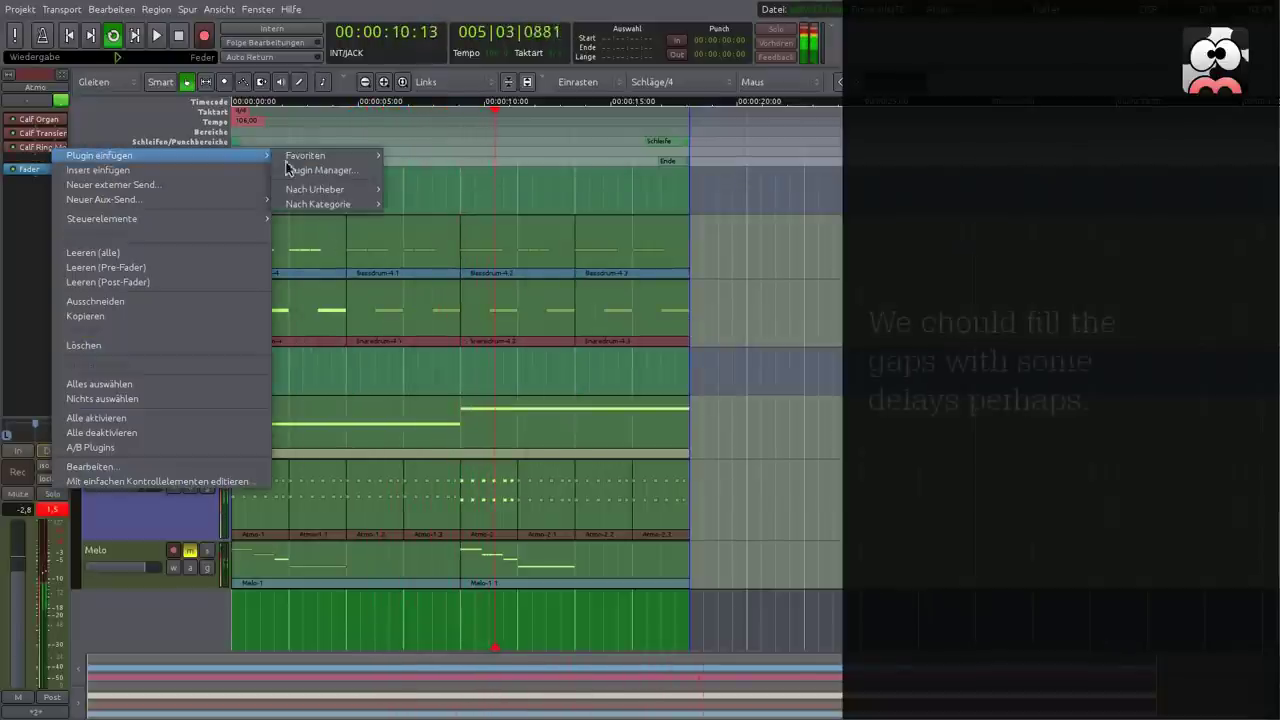
{"action": "mouse_move", "coordinate": [336, 160]}
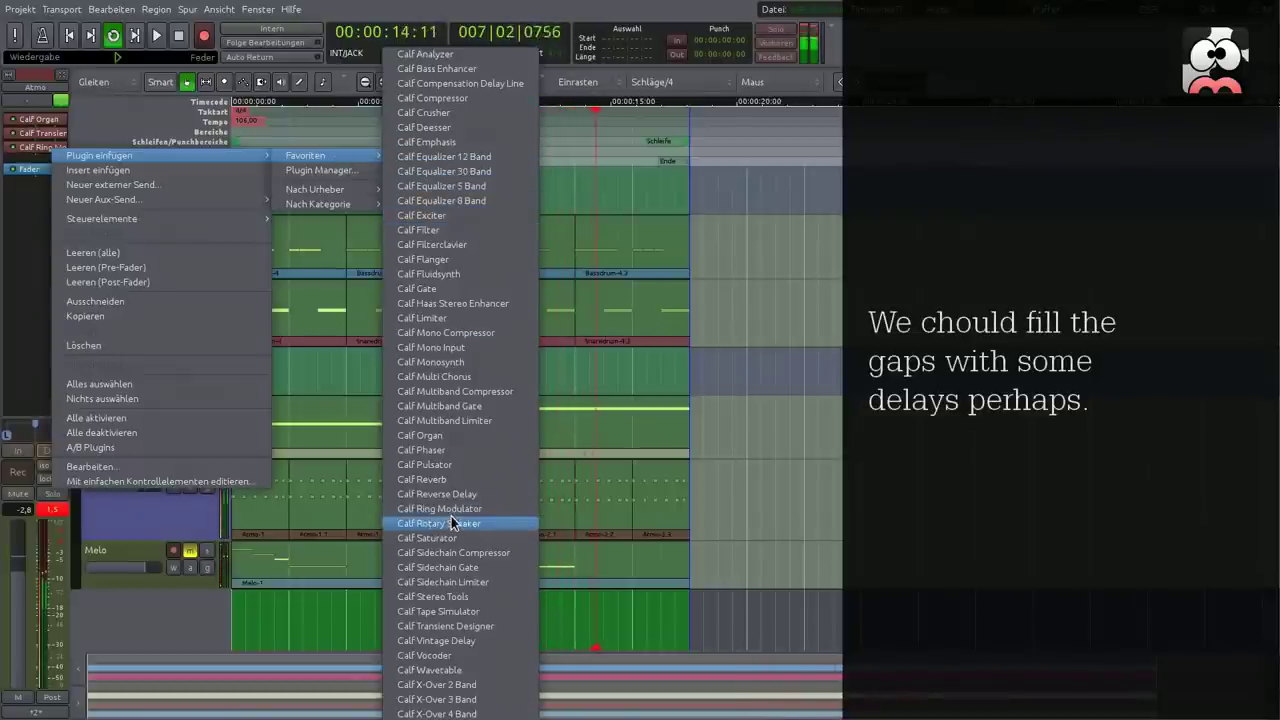
{"action": "left_click", "coordinate": [450, 641]}
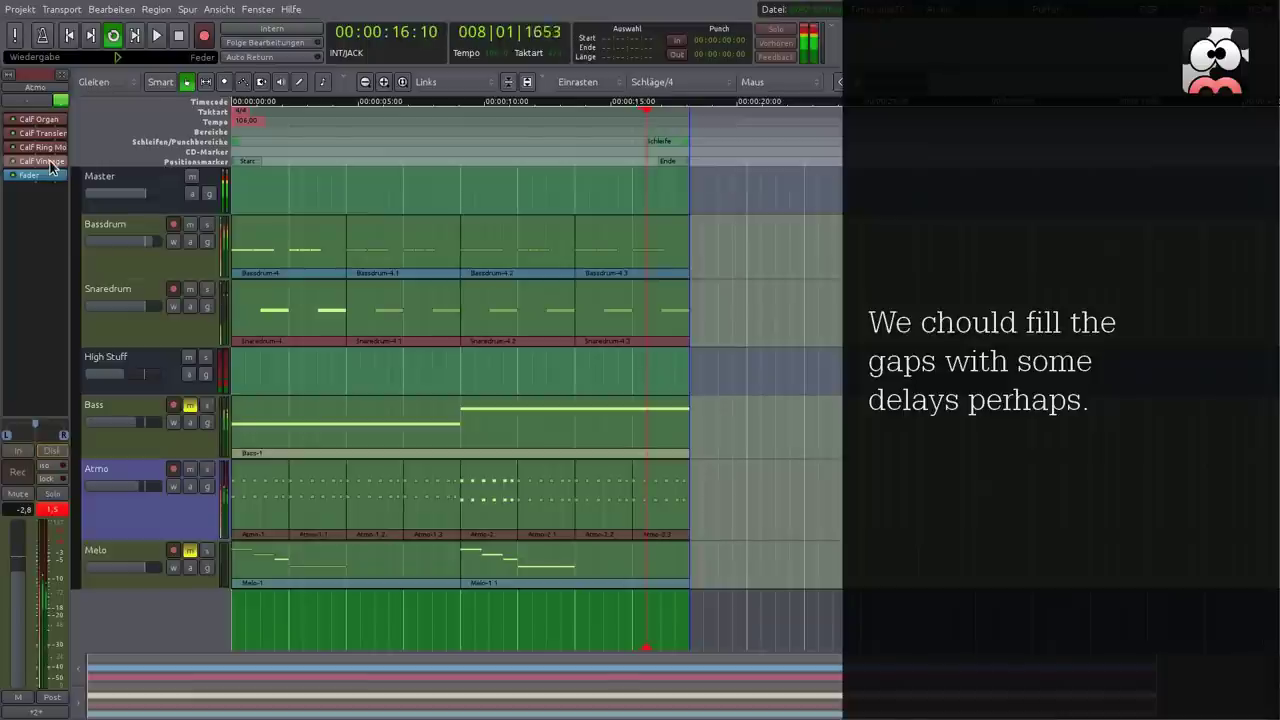
{"action": "left_click", "coordinate": [158, 220]}
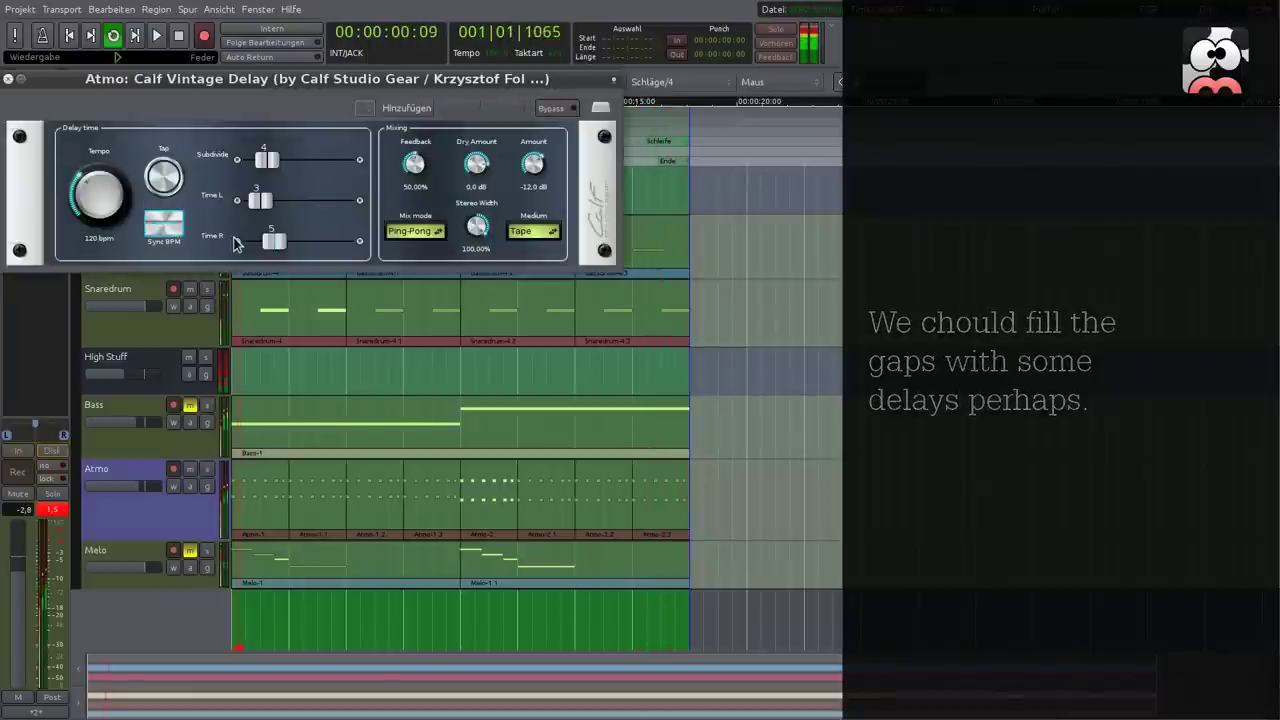
Set the Vintage Delay's subdivide to 2, left time to 4, right time to 6, feedback to 70.80% and amount to -7.4 dB.
{"action": "left_click_drag", "start_coordinate": [251, 166], "coordinate": [279, 246]}
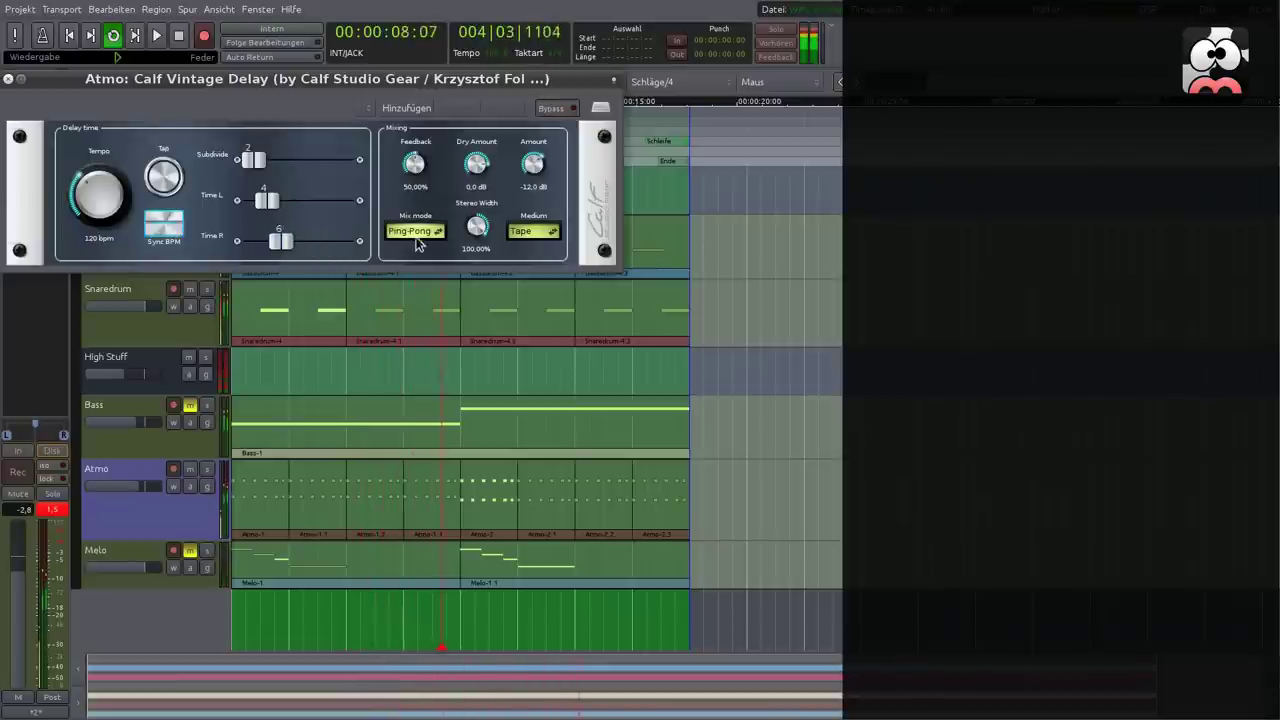
{"action": "left_click_drag", "start_coordinate": [413, 152], "coordinate": [414, 142]}
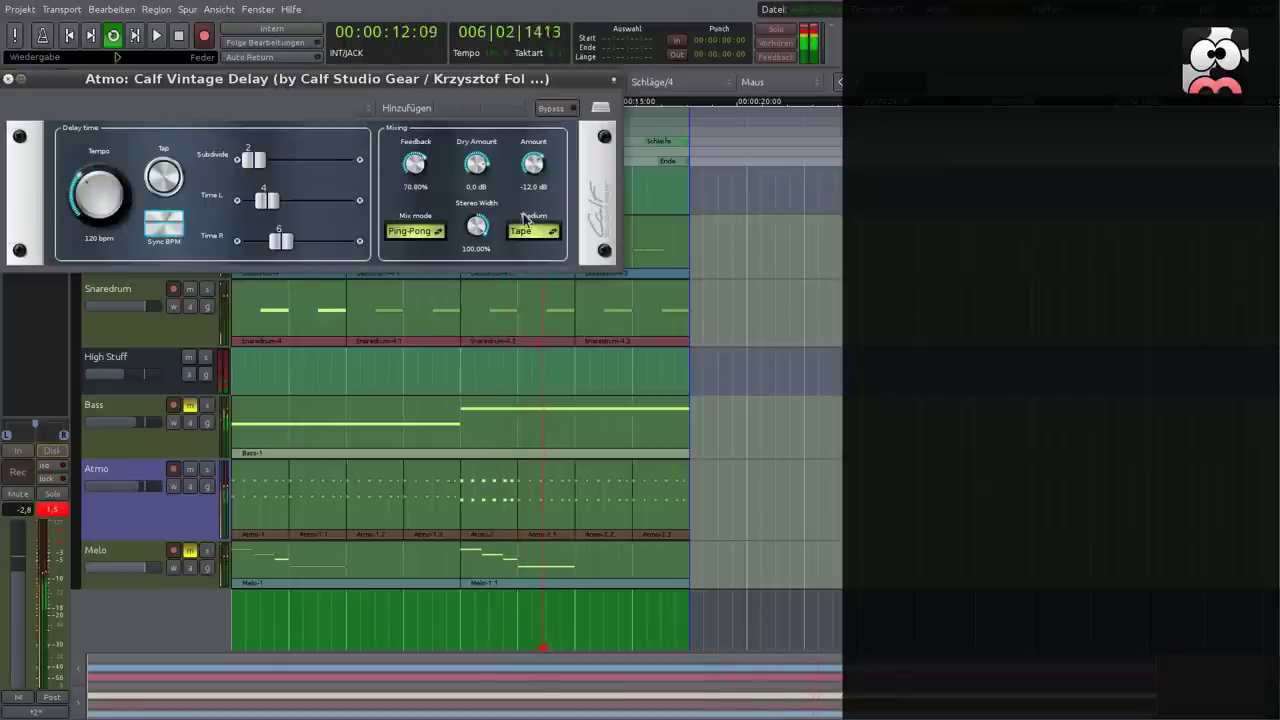
{"action": "scroll", "coordinate": [531, 165], "scroll_direction": "up", "scroll_amount": 1}
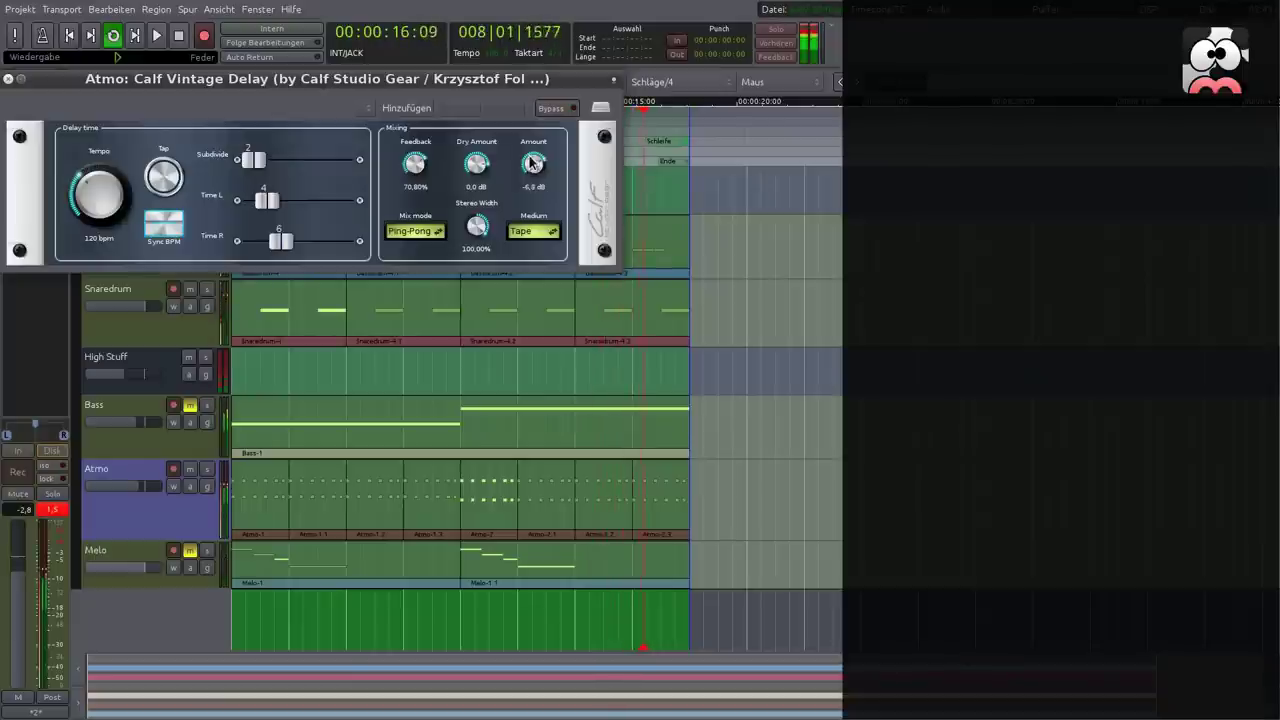
{"action": "scroll", "coordinate": [531, 165], "scroll_direction": "down", "scroll_amount": 1}
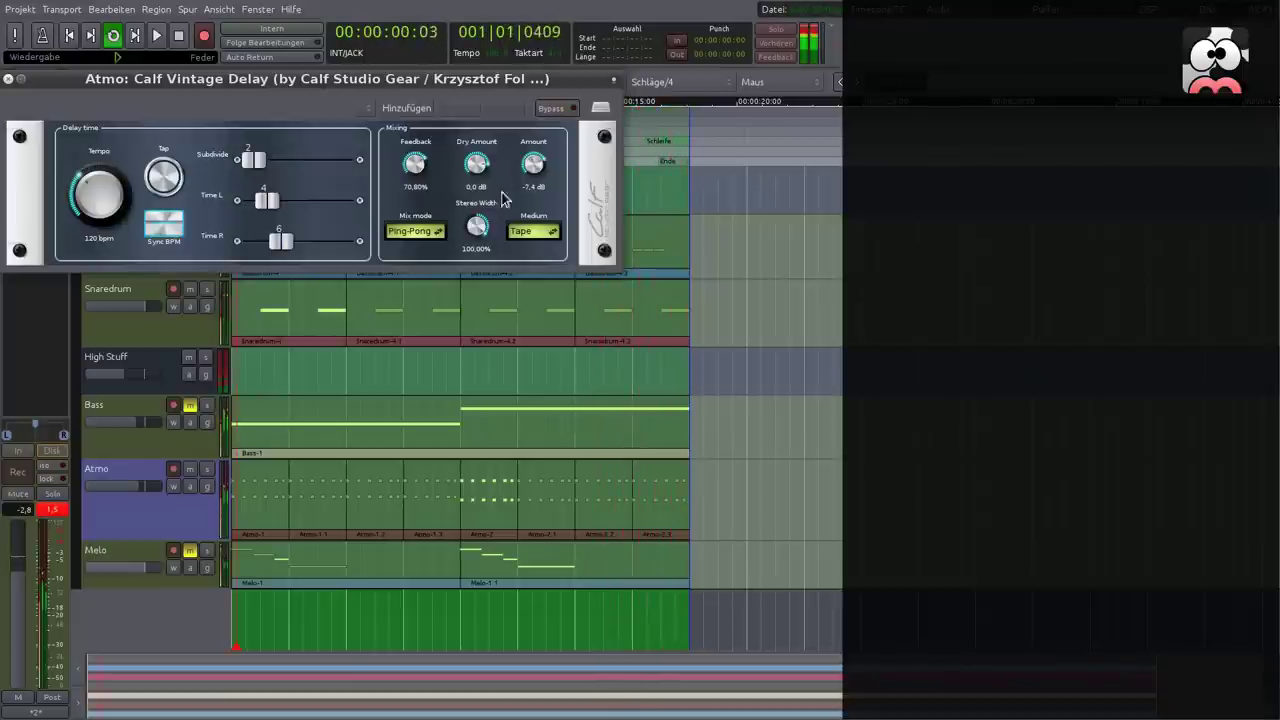
Try the L then R, R then L and Stereo mix modes on the Vintage Delay, returning to Ping-Pong.
{"action": "left_click", "coordinate": [425, 232]}
{"action": "left_click", "coordinate": [432, 250]}
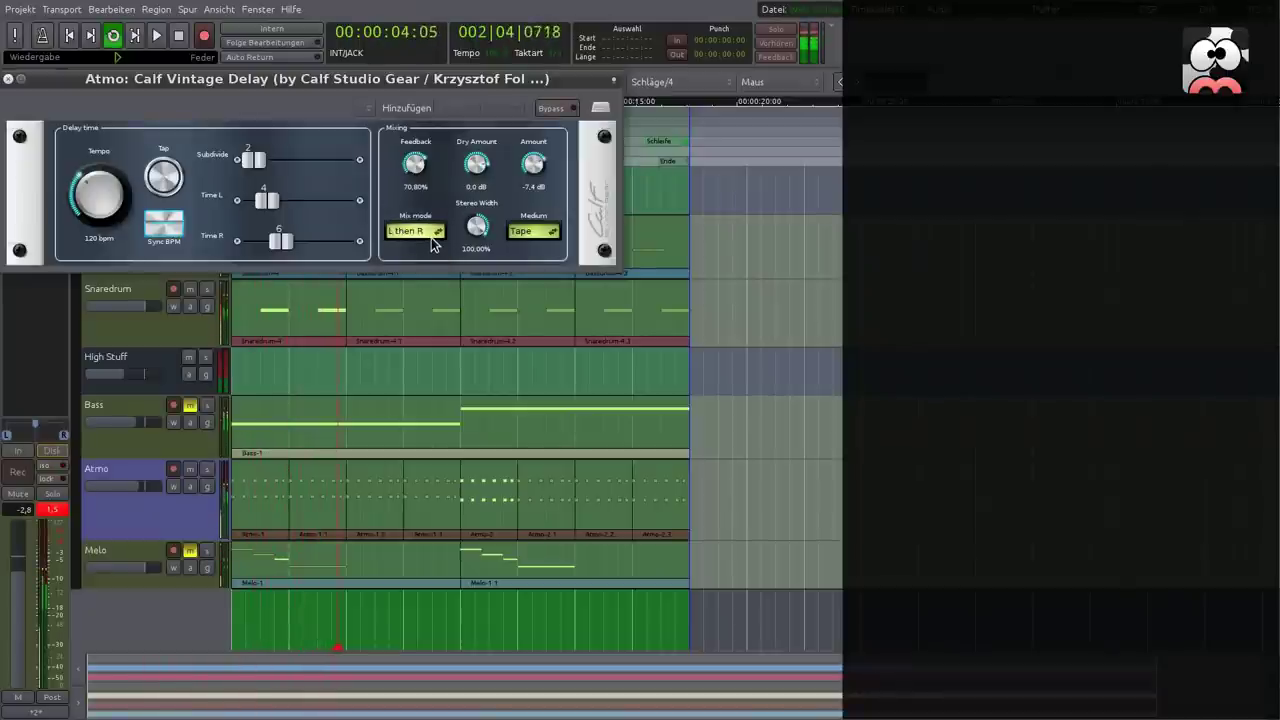
{"action": "left_click", "coordinate": [433, 237]}
{"action": "left_click", "coordinate": [430, 245]}
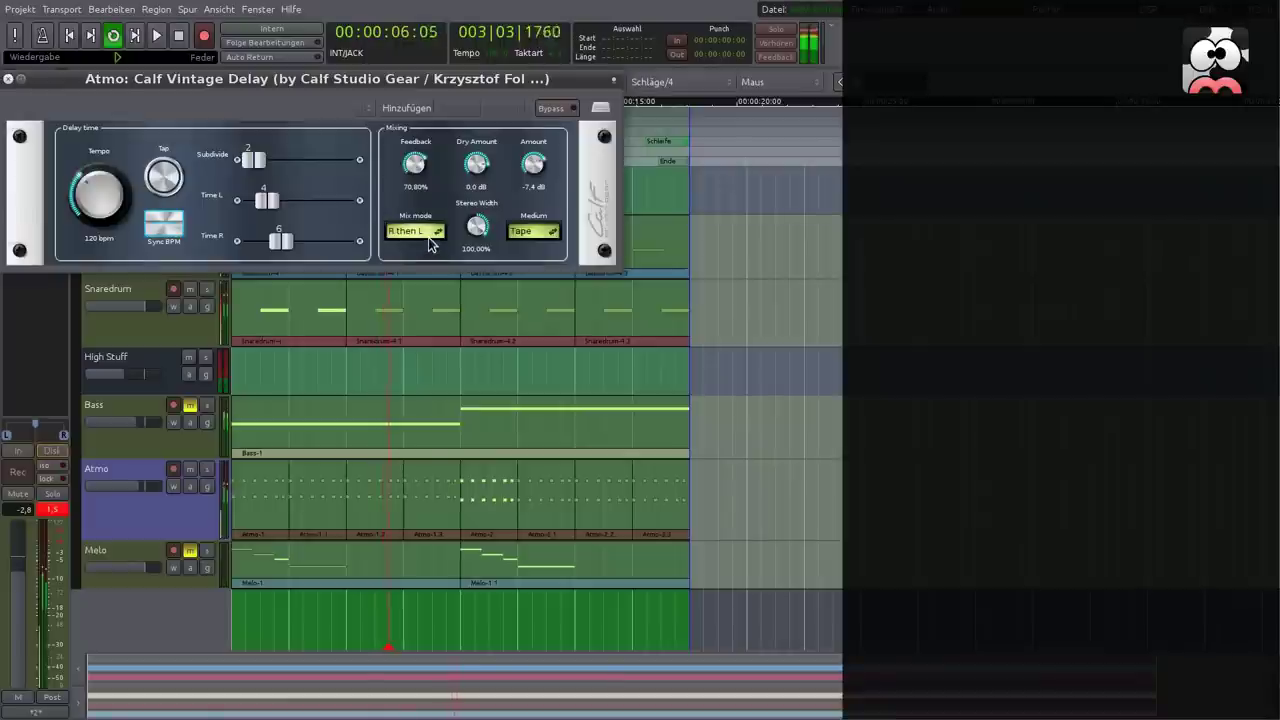
{"action": "left_click", "coordinate": [430, 233]}
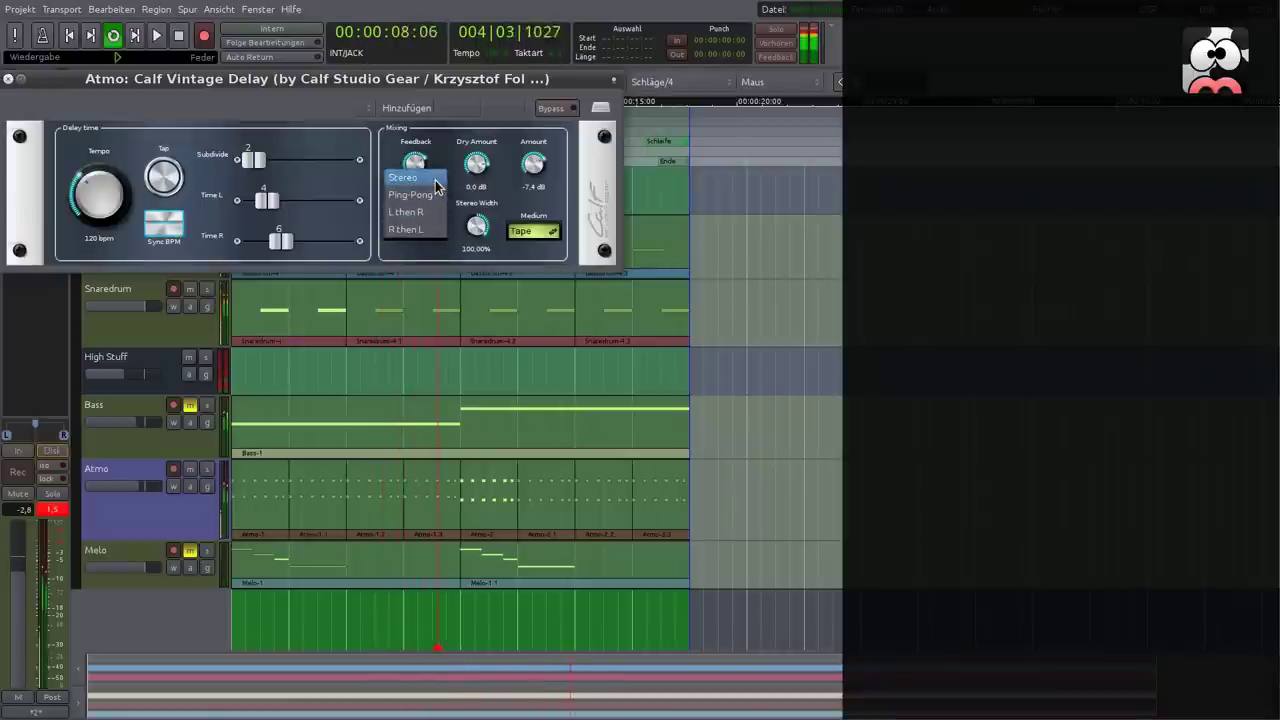
{"action": "left_click", "coordinate": [403, 177]}
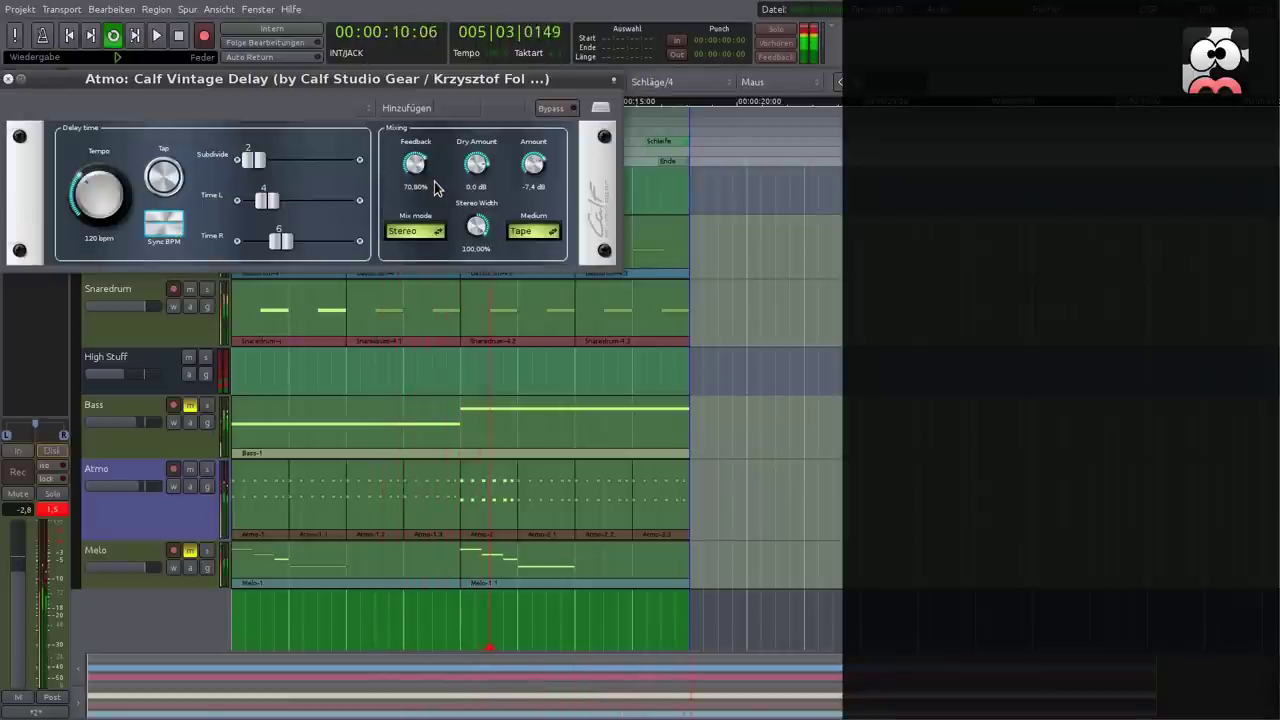
{"action": "left_click", "coordinate": [432, 234]}
{"action": "left_click", "coordinate": [432, 258]}
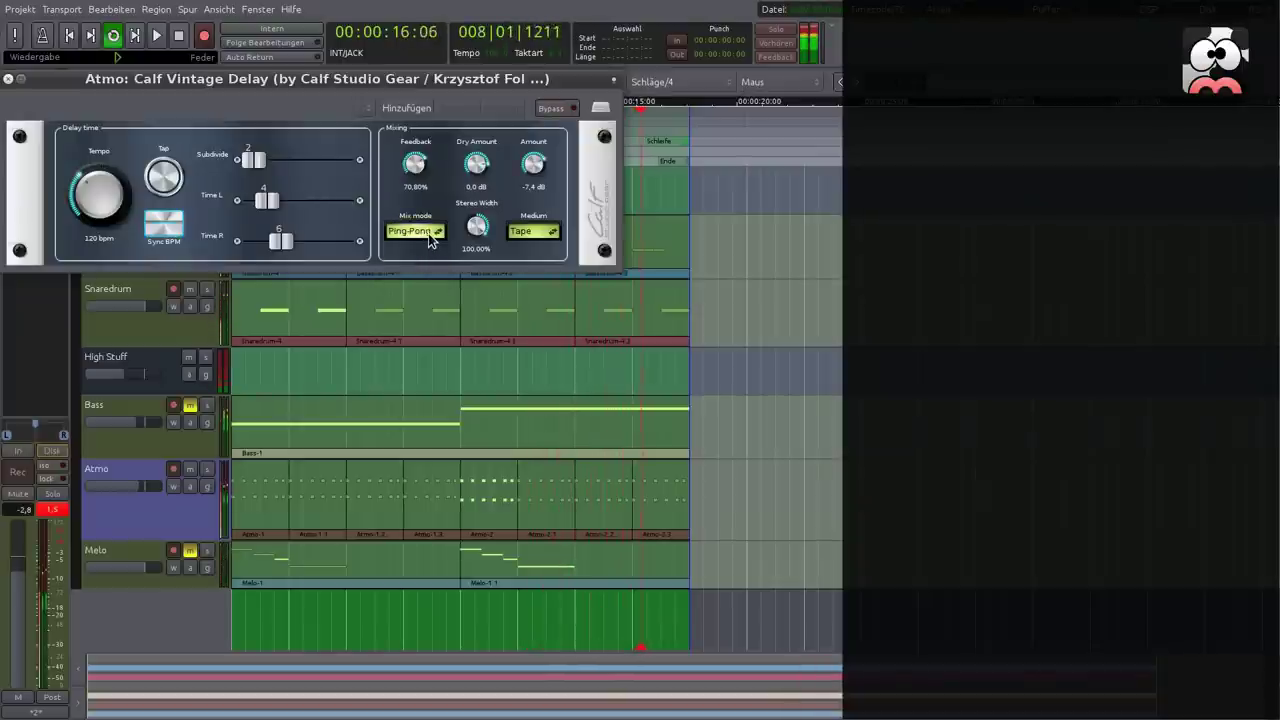
Lower the Vintage Delay's amount to -9.4 dB.
{"action": "left_click_drag", "start_coordinate": [533, 156], "coordinate": [533, 161]}
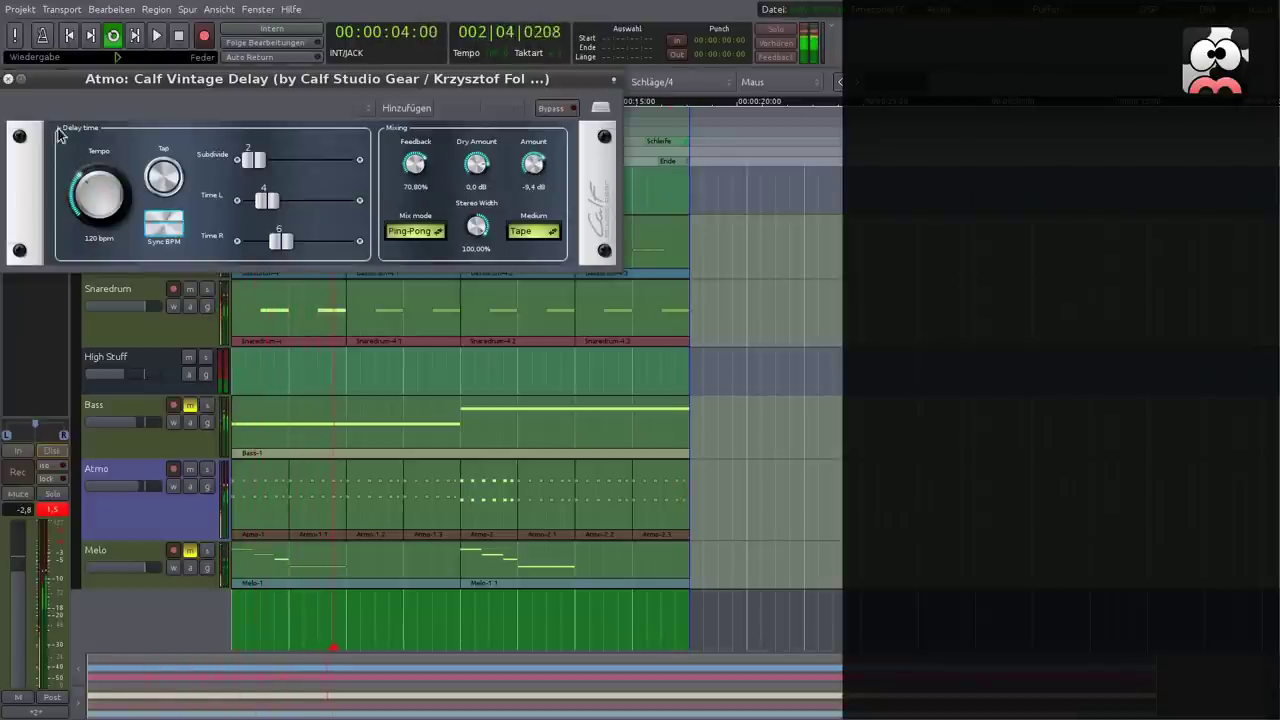
Insert a Calf Phaser after the Vintage Delay on the Atmo track and open its controls.
{"action": "left_click", "coordinate": [8, 78]}
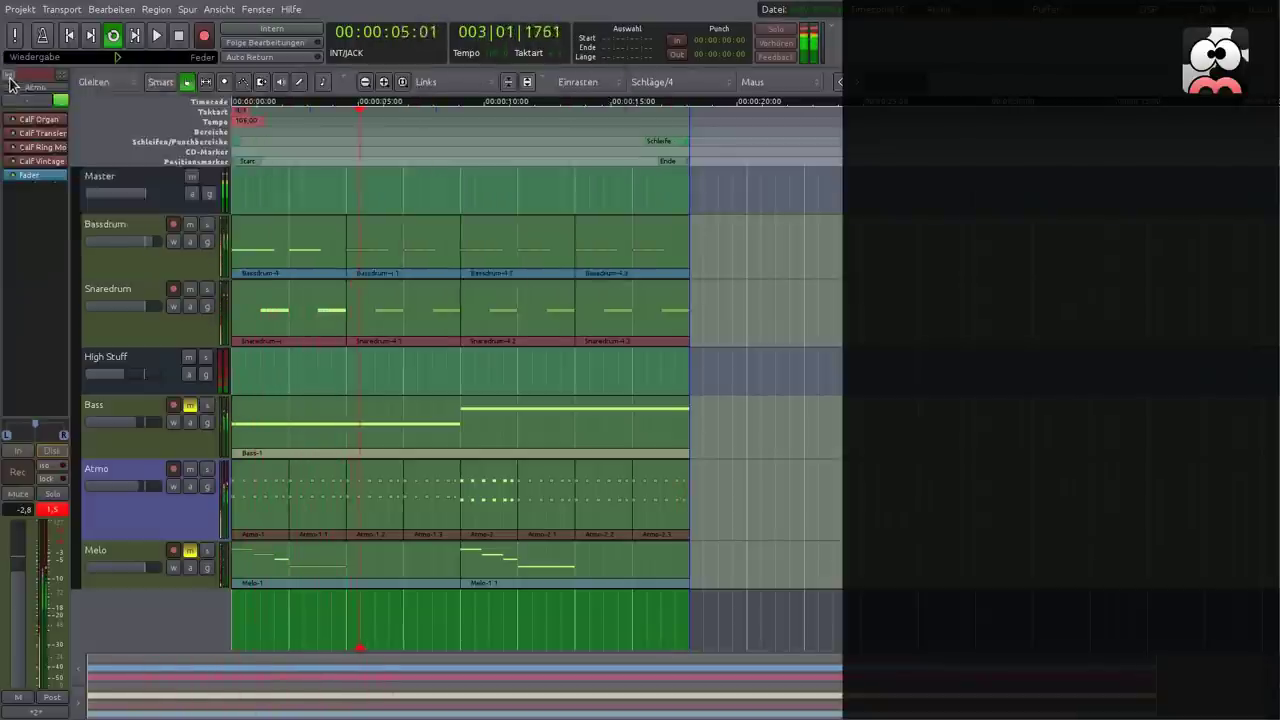
{"action": "right_click", "coordinate": [40, 173]}
{"action": "mouse_move", "coordinate": [140, 174]}
{"action": "mouse_move", "coordinate": [303, 174]}
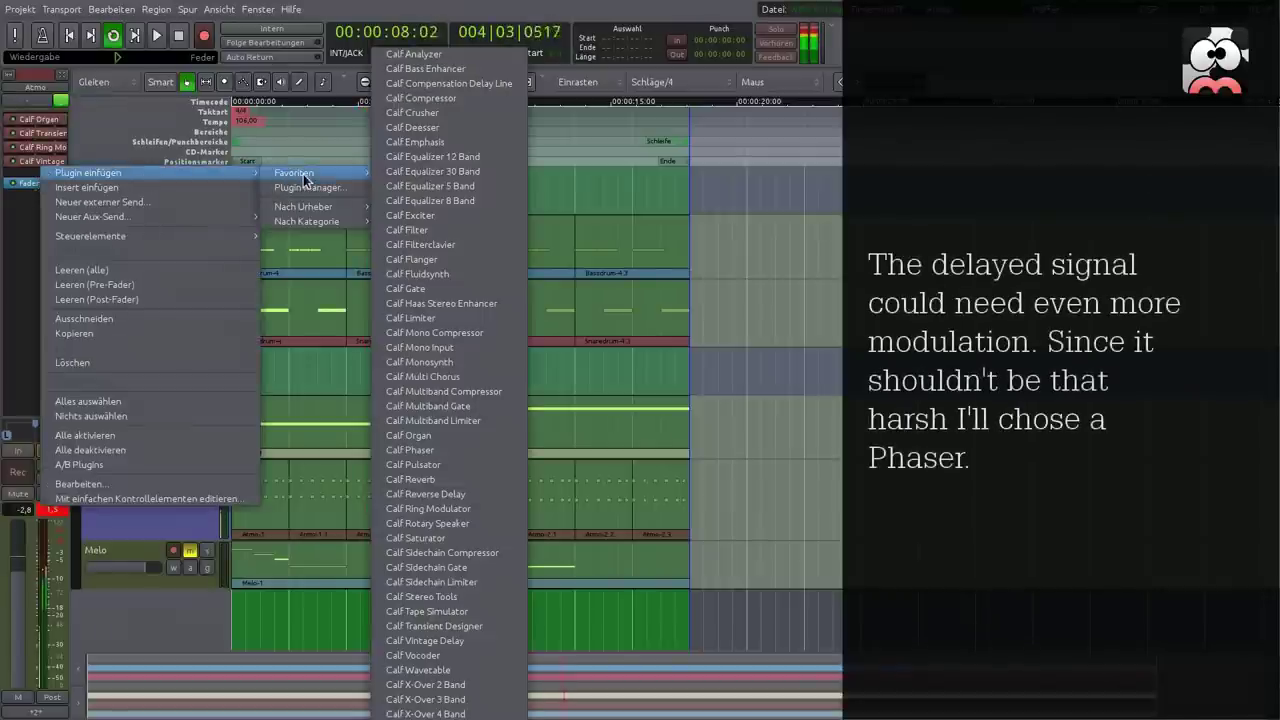
{"action": "left_click", "coordinate": [432, 450]}
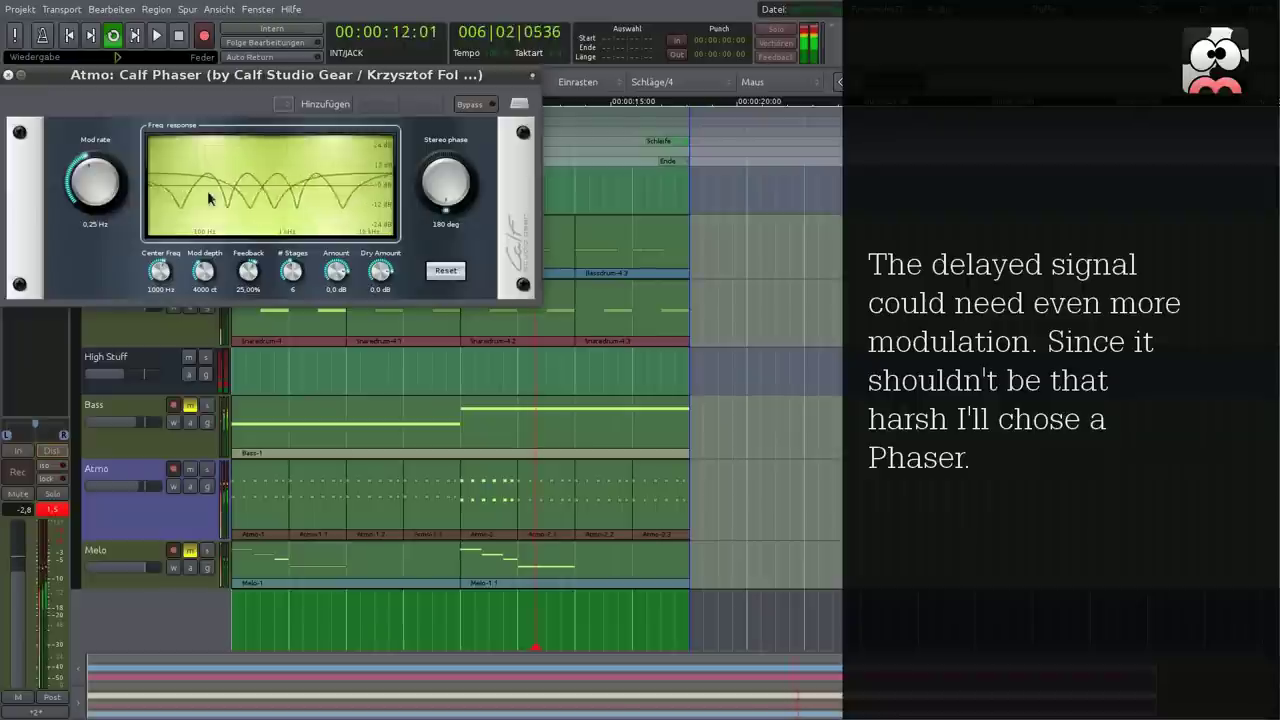
Set the Phaser's stereo phase to 228.96 deg, stages to 8, feedback to 37.67%, modulation rate to about 0.05 Hz and amount to -0.9 dB.
{"action": "left_click_drag", "start_coordinate": [470, 197], "coordinate": [434, 205]}
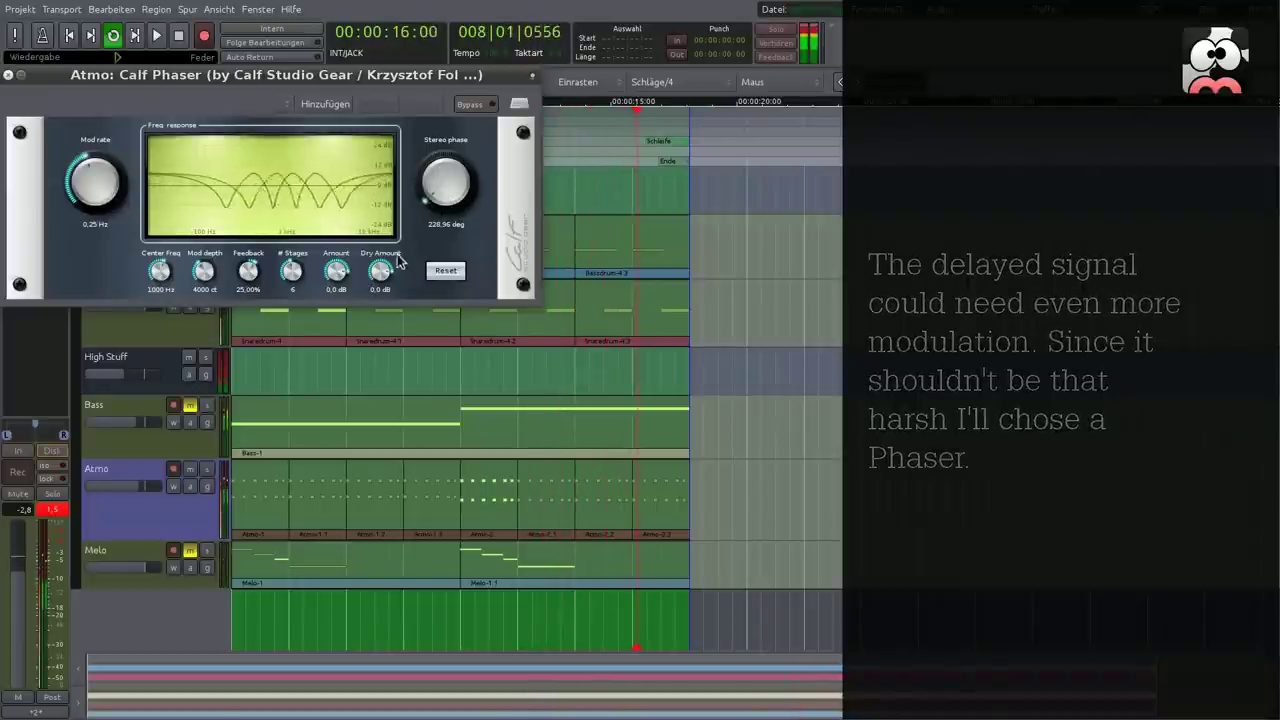
{"action": "left_click_drag", "start_coordinate": [381, 278], "coordinate": [296, 254]}
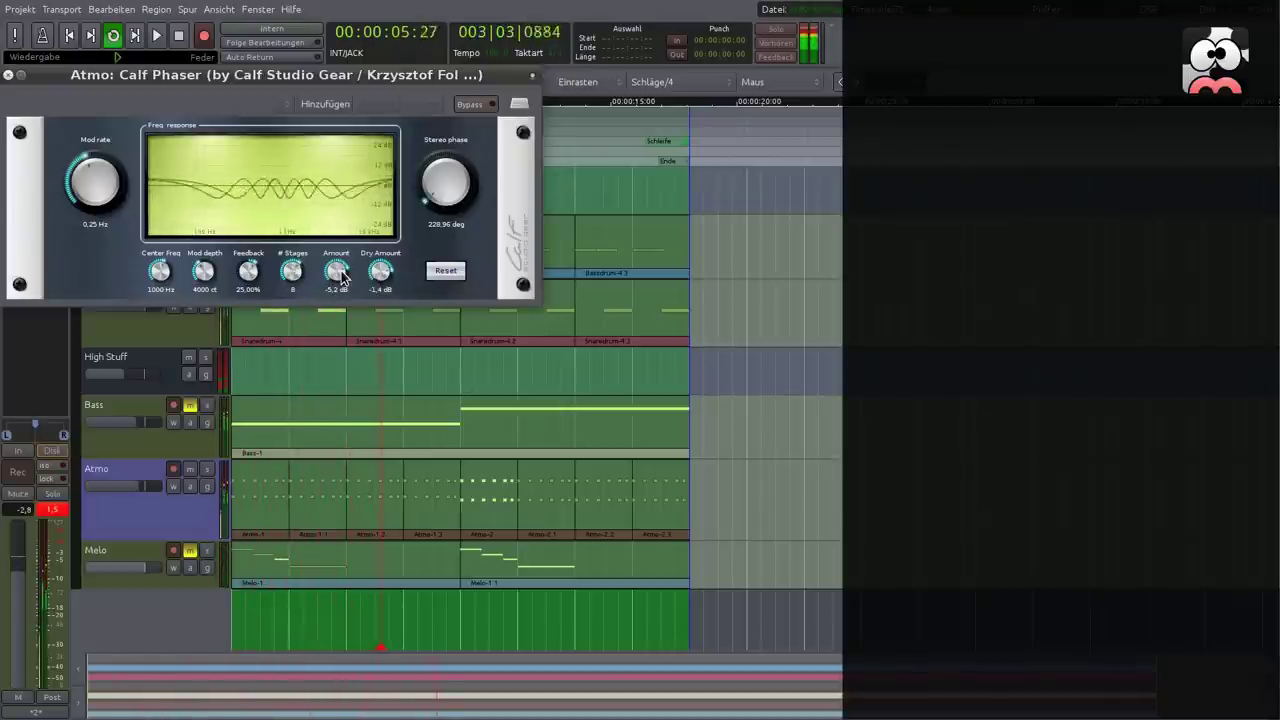
{"action": "mouse_move", "coordinate": [250, 284]}
{"action": "left_mouse_down"}
{"action": "mouse_move", "coordinate": [249, 266]}
{"action": "mouse_move", "coordinate": [252, 280]}
{"action": "left_mouse_up"}
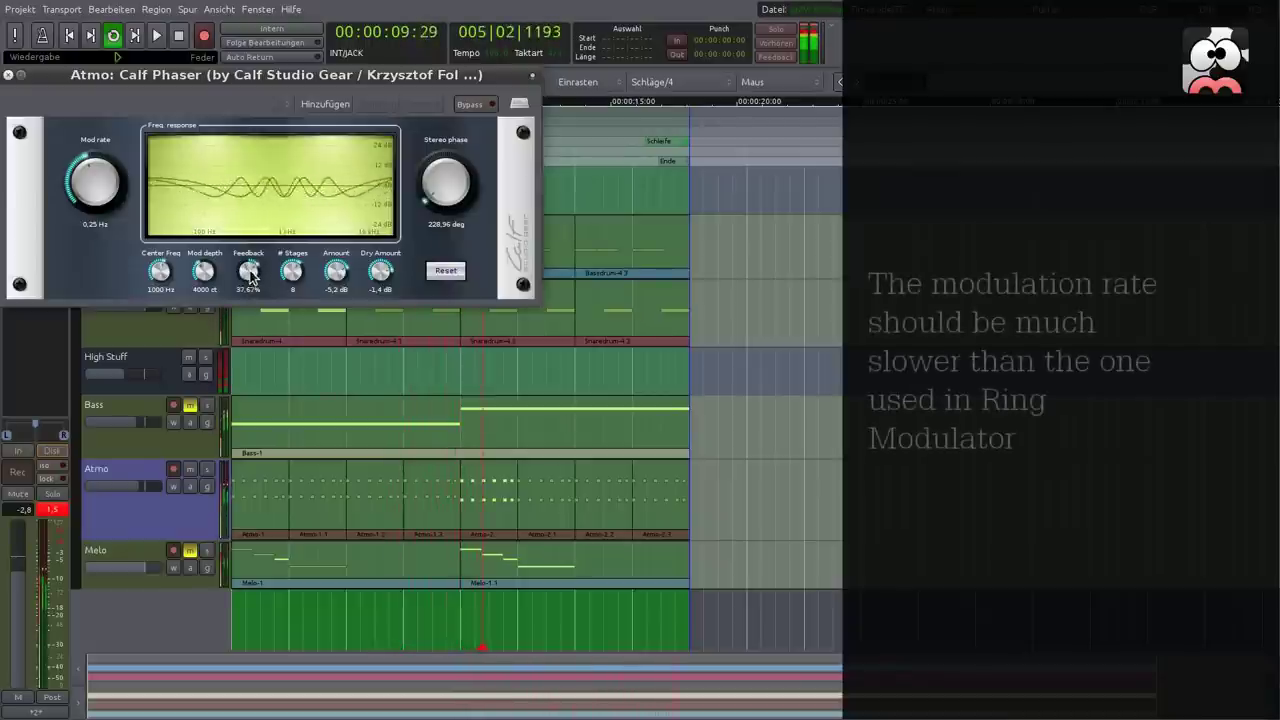
{"action": "left_click_drag", "start_coordinate": [85, 185], "coordinate": [79, 222]}
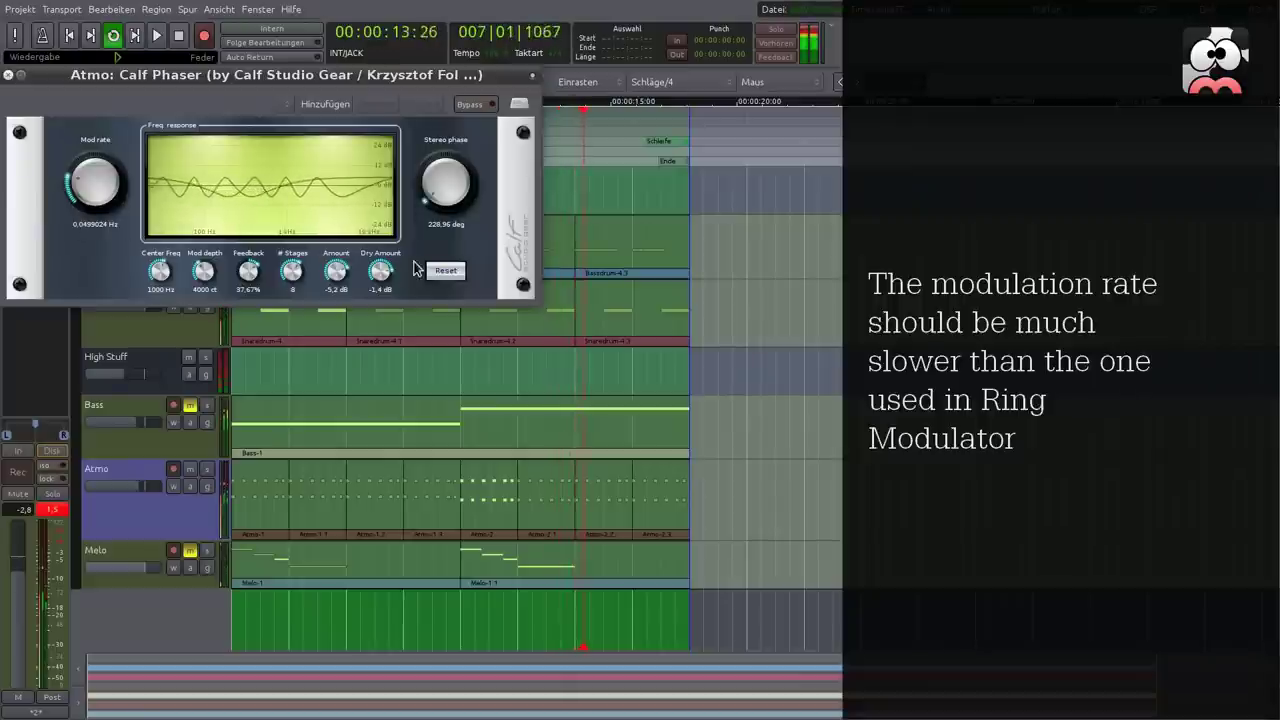
{"action": "left_click_drag", "start_coordinate": [341, 277], "coordinate": [337, 268]}
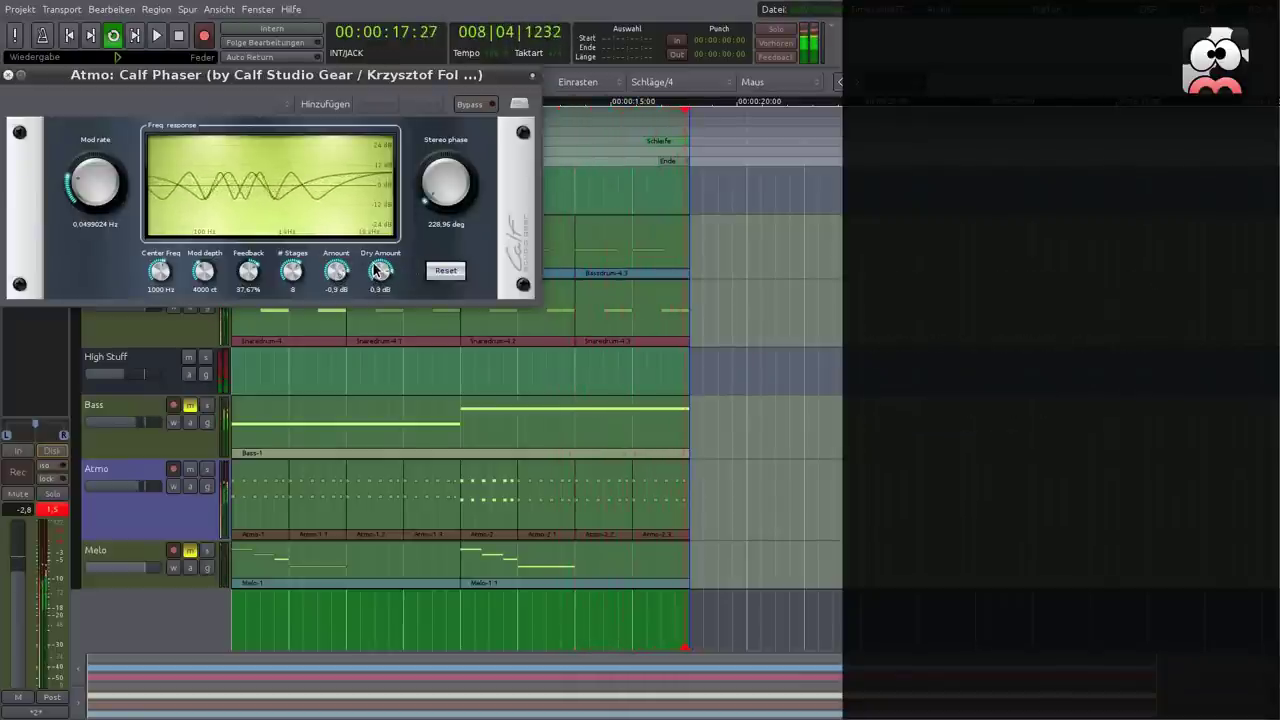
{"action": "left_click", "coordinate": [9, 76]}
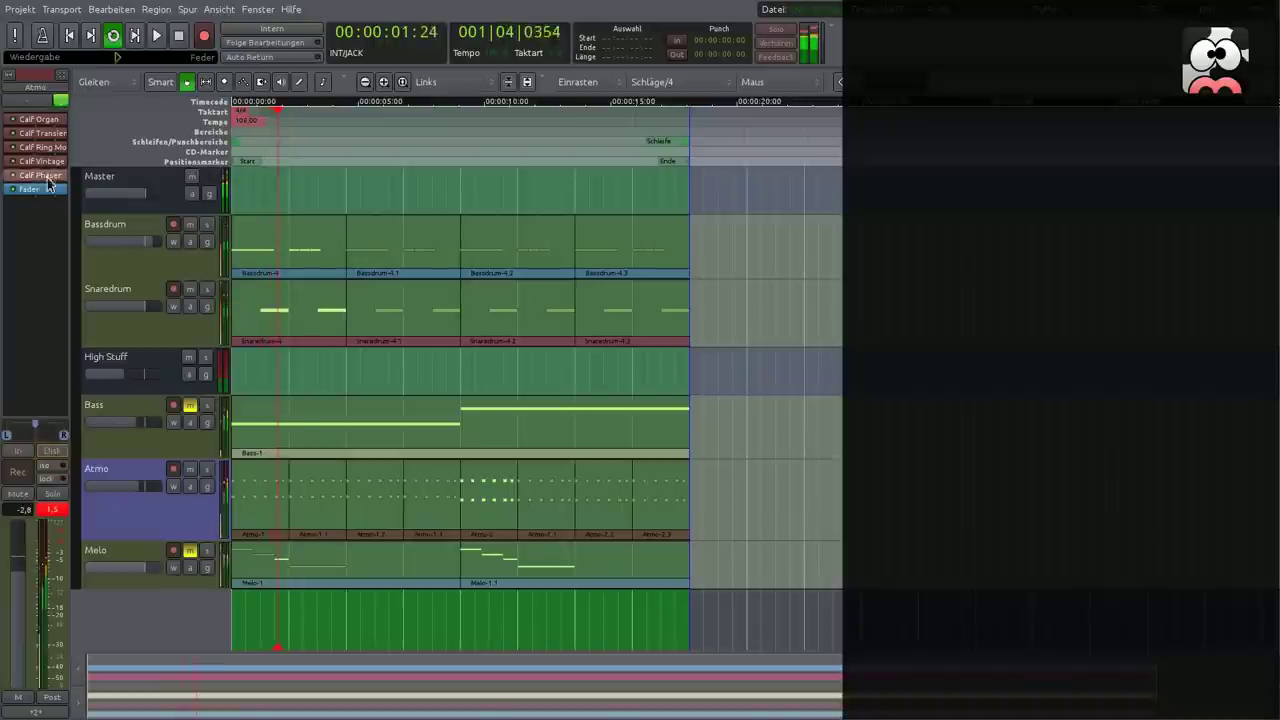
Insert a Calf Reverb on the Atmo track, place it after the Phaser and review its controls.
{"action": "right_click", "coordinate": [48, 180]}
{"action": "mouse_move", "coordinate": [152, 190]}
{"action": "mouse_move", "coordinate": [326, 183]}
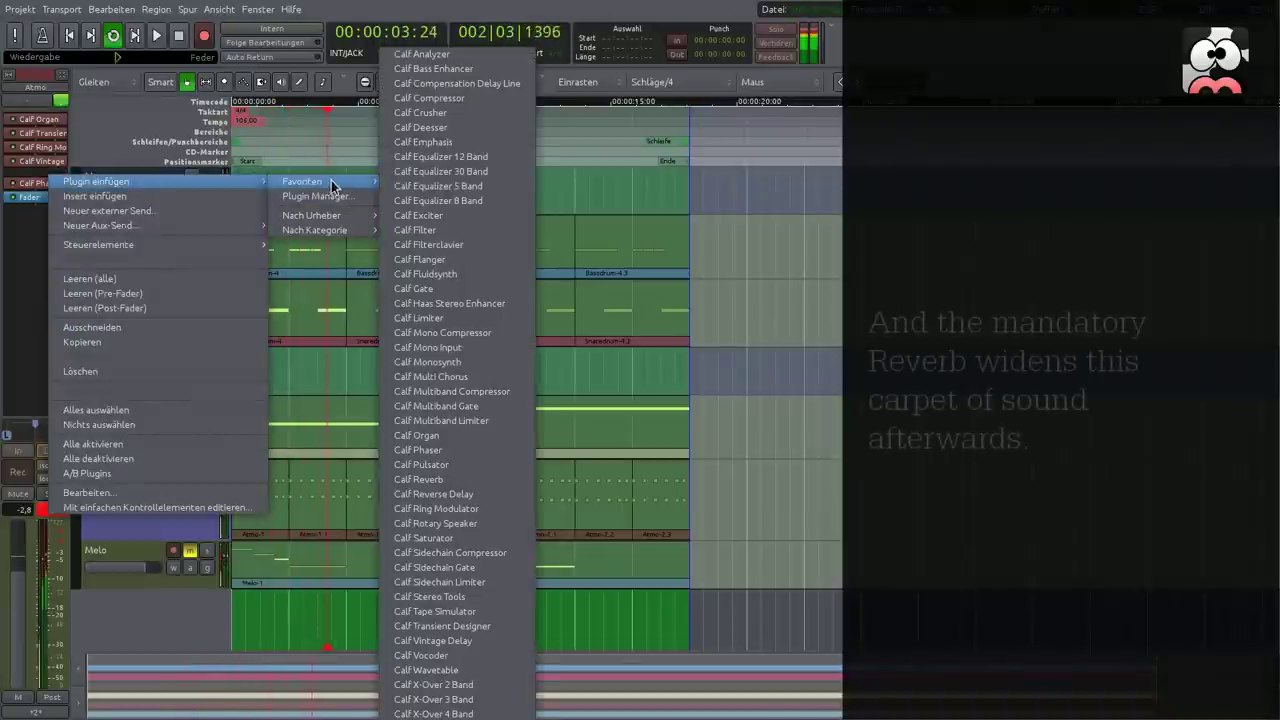
{"action": "left_click", "coordinate": [425, 479]}
{"action": "left_click_drag", "start_coordinate": [55, 180], "coordinate": [45, 195]}
{"action": "double_click", "coordinate": [44, 190]}
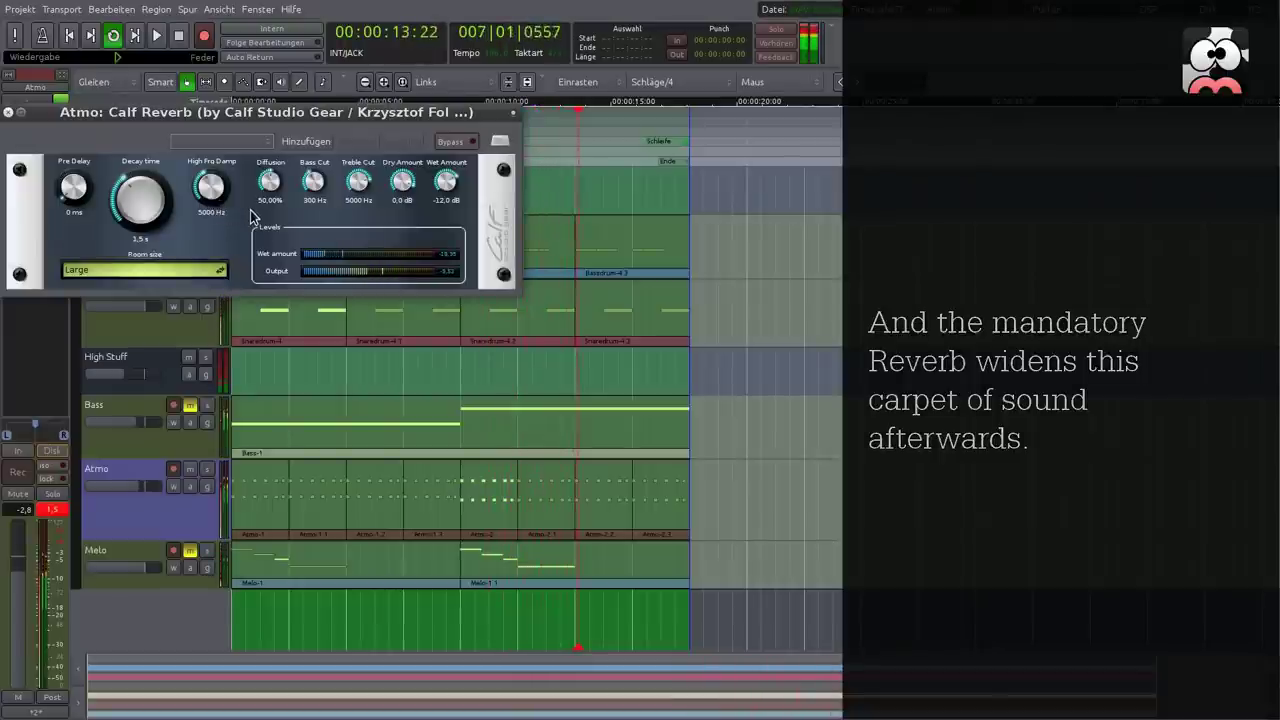
{"action": "left_click", "coordinate": [11, 112]}
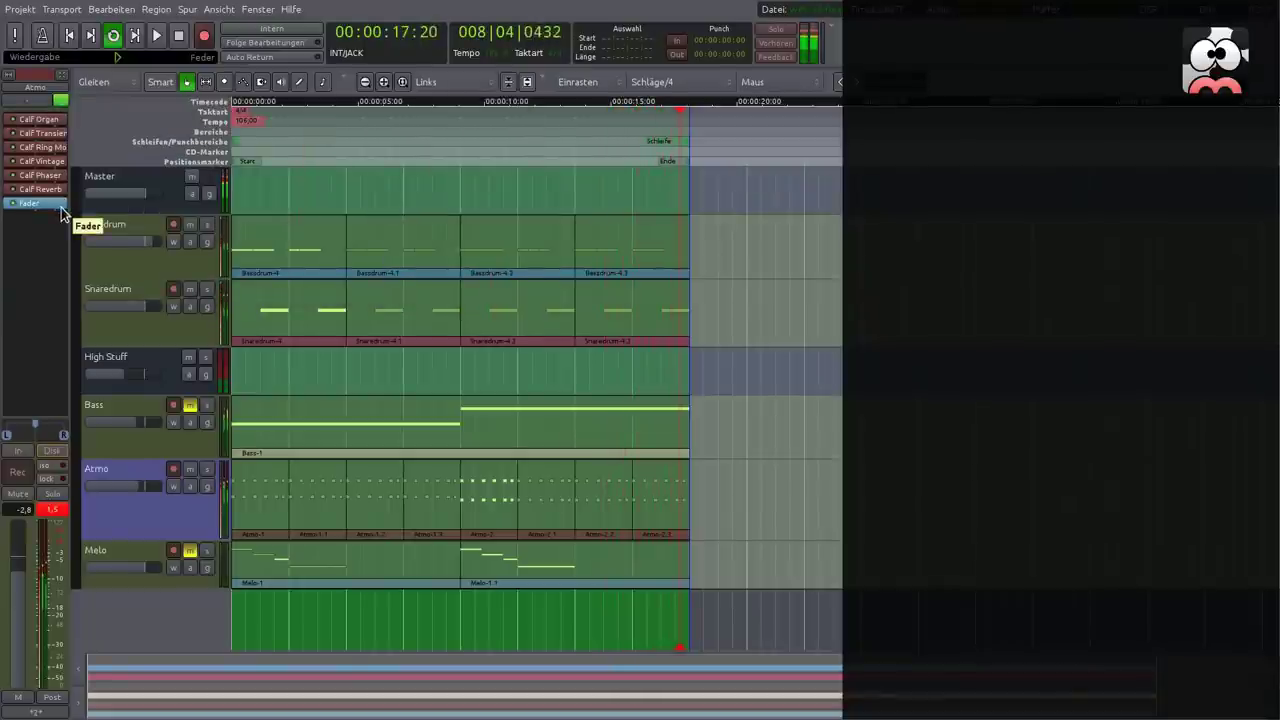
Raise the Atmo Vintage Delay's amount to -5.7 dB and change its medium to Plain.
{"action": "double_click", "coordinate": [44, 161]}
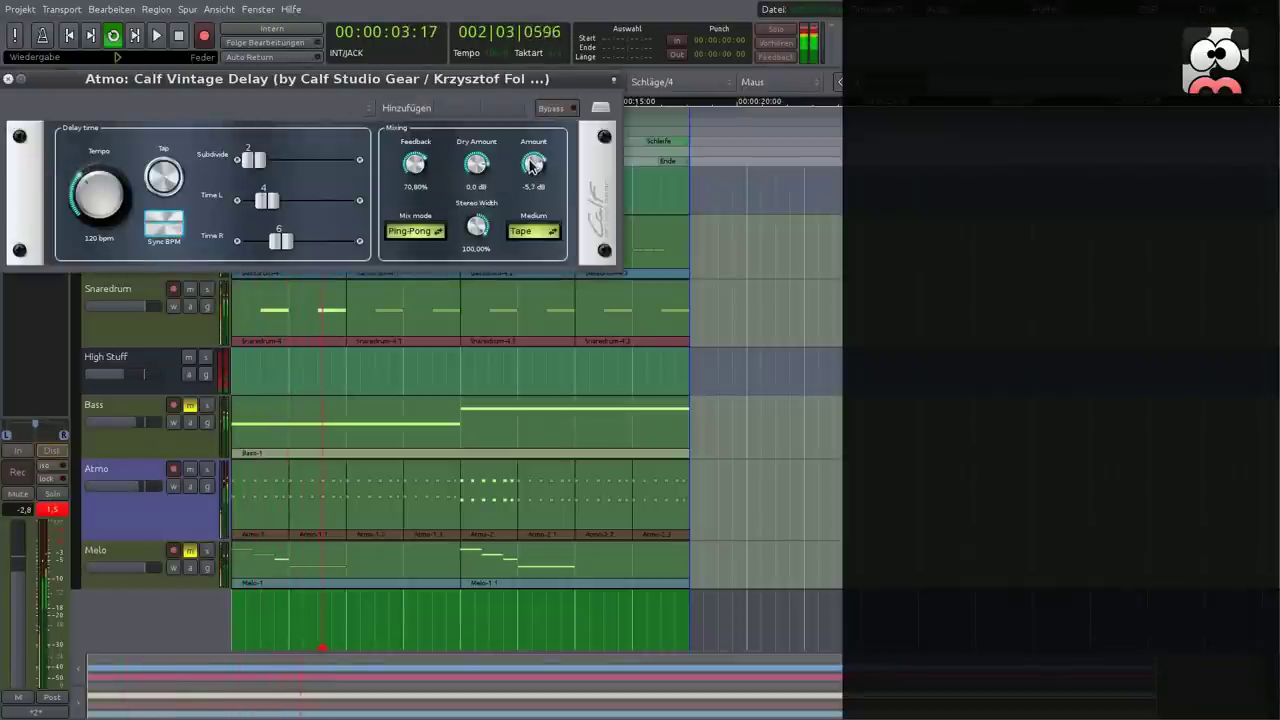
{"action": "left_click", "coordinate": [530, 232]}
{"action": "left_click", "coordinate": [535, 220]}
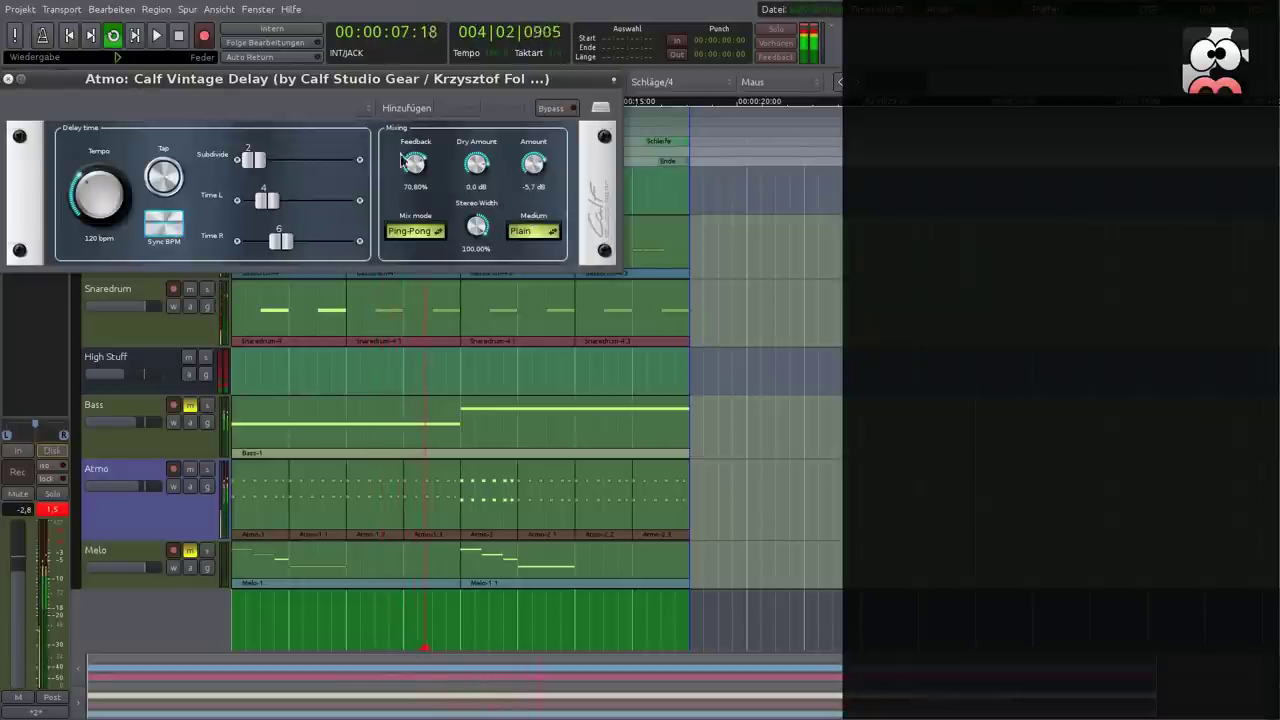
{"action": "left_click", "coordinate": [7, 79]}
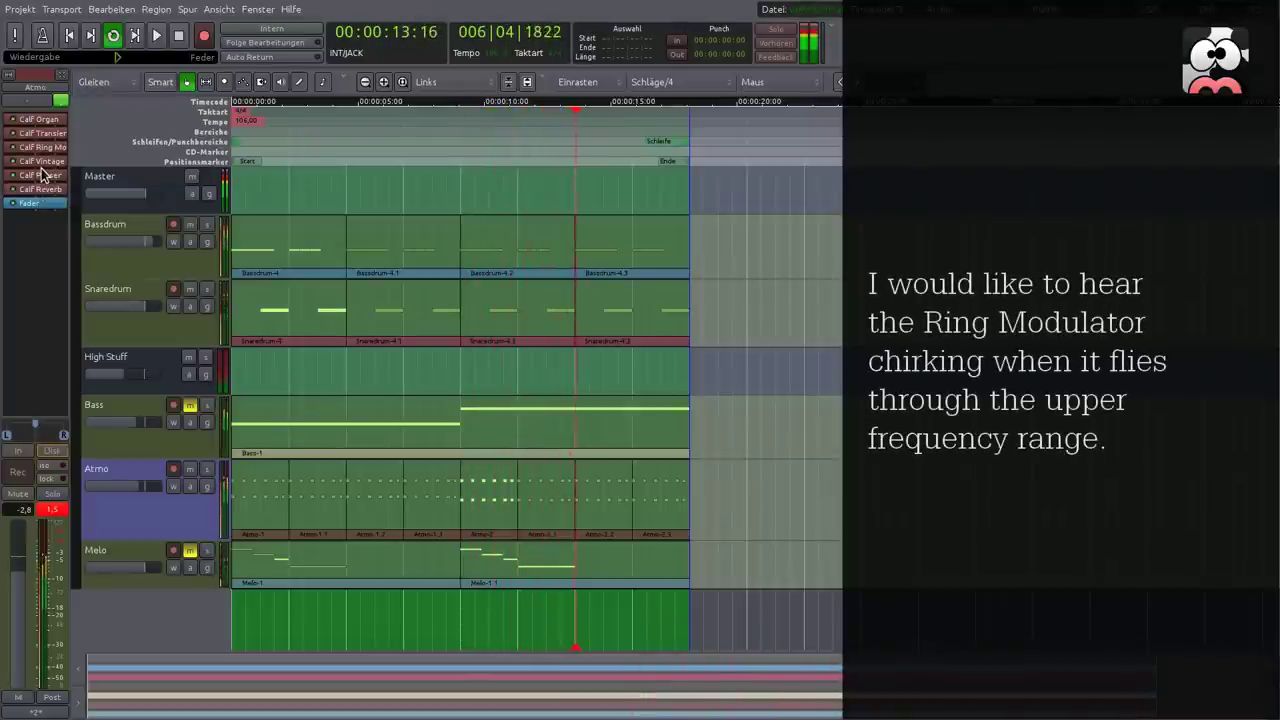
Insert a Calf Exciter between the Ring Modulator and the Vintage Delay on the Atmo track.
{"action": "right_click", "coordinate": [44, 150]}
{"action": "mouse_move", "coordinate": [84, 160]}
{"action": "mouse_move", "coordinate": [300, 158]}
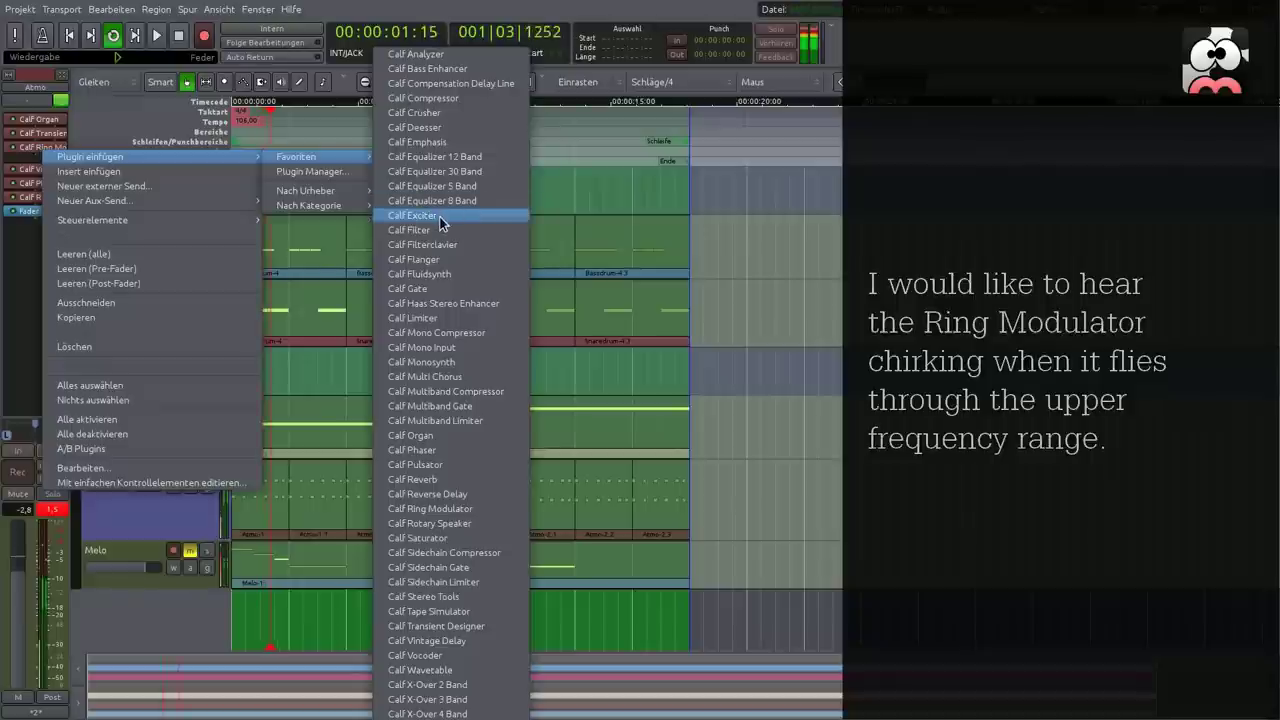
{"action": "left_click", "coordinate": [420, 216]}
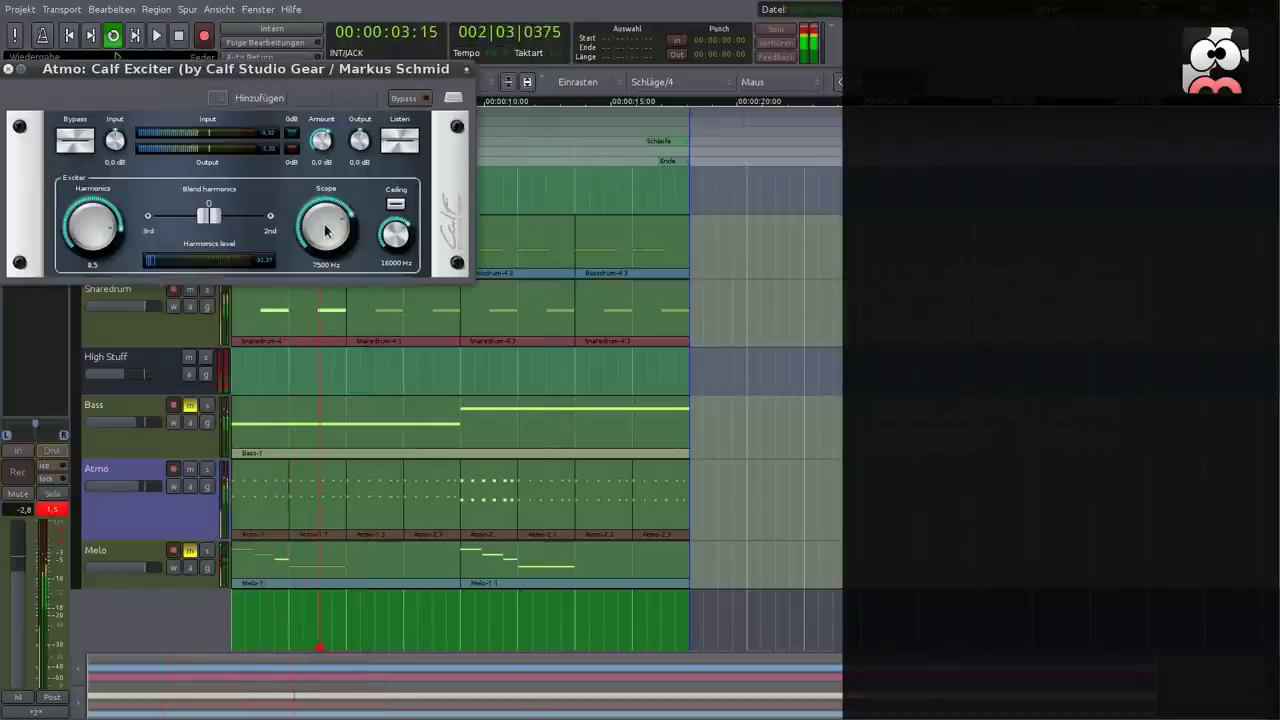
Set the Exciter's scope to 3610.57 Hz and amount to 11.9 dB, briefly listening to the added harmonics alone.
{"action": "left_click_drag", "start_coordinate": [307, 236], "coordinate": [306, 303]}
{"action": "left_click_drag", "start_coordinate": [317, 152], "coordinate": [317, 128]}
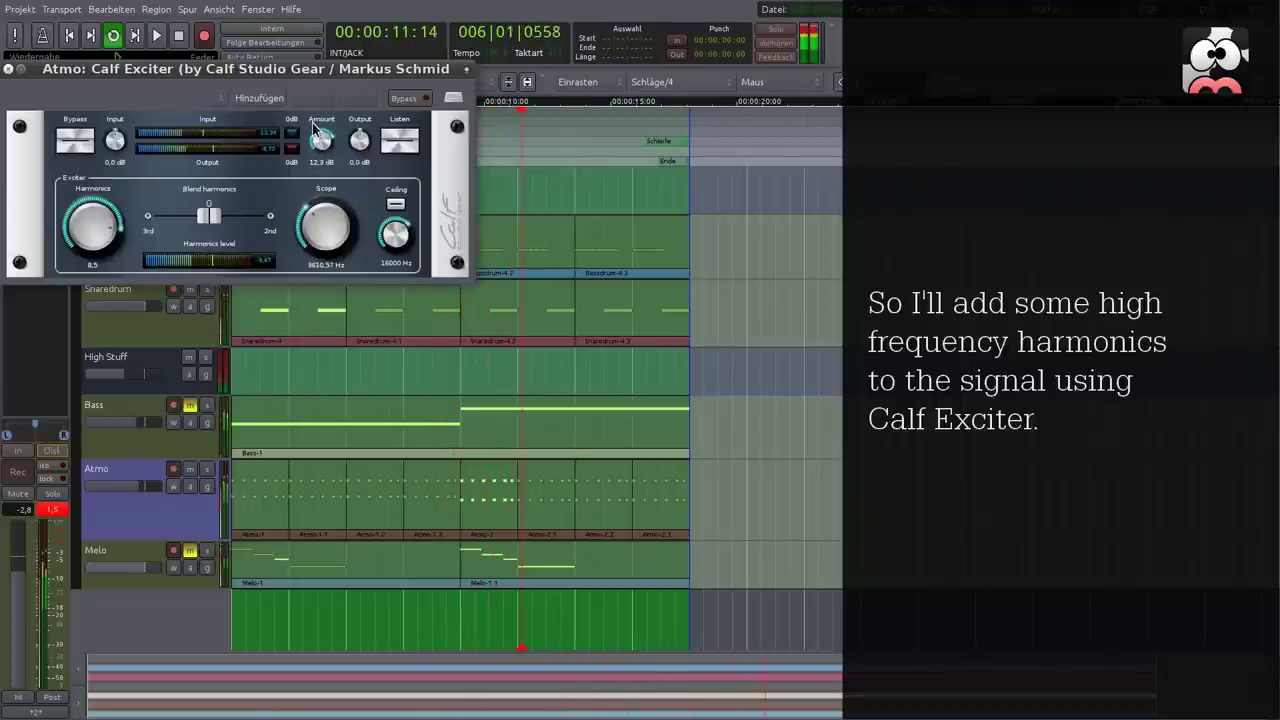
{"action": "left_click", "coordinate": [401, 141]}
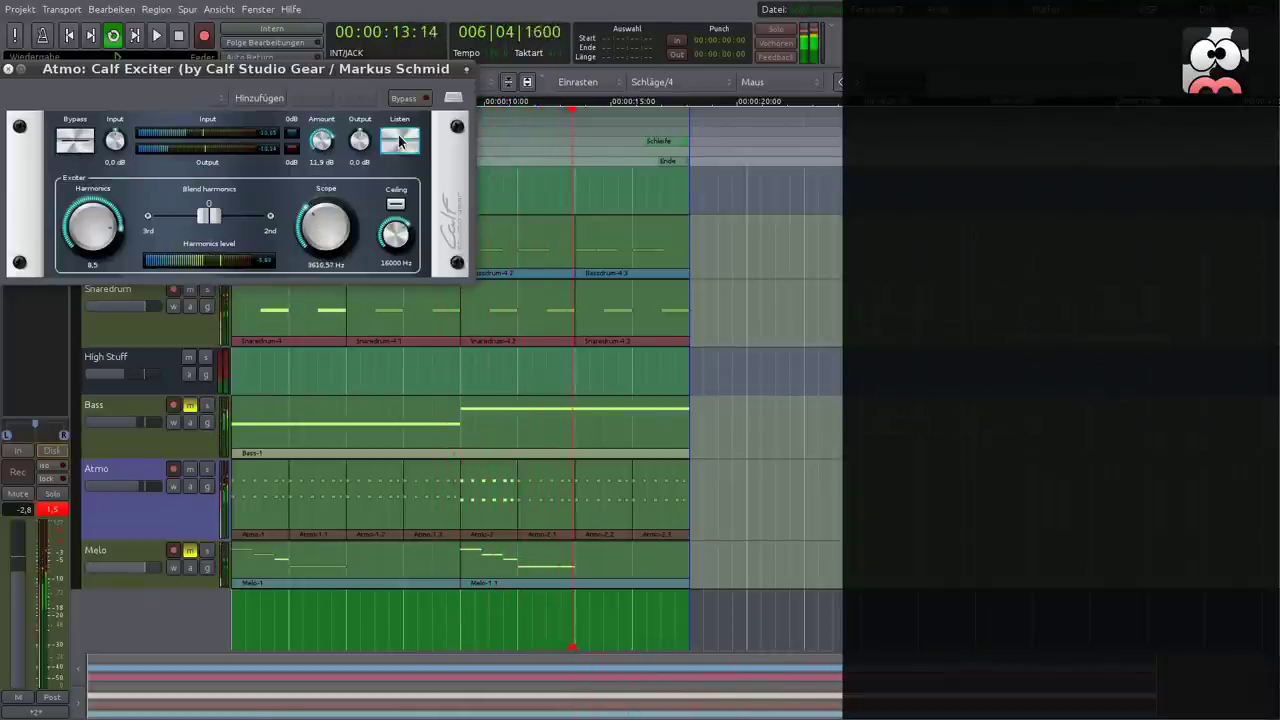
{"action": "left_click", "coordinate": [401, 141]}
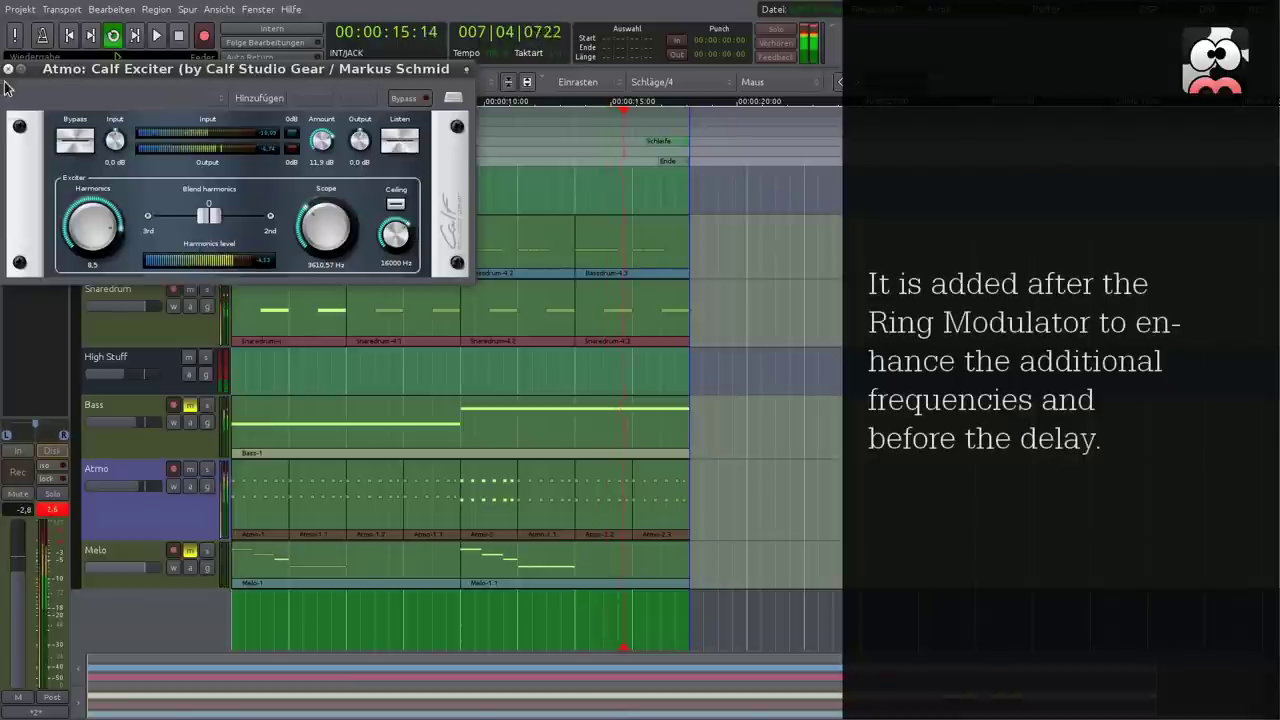
Reduce the Exciter's amount to 7.3 dB and lower the Atmo track's level to -6.5 dB.
{"action": "mouse_move", "coordinate": [322, 148]}
{"action": "left_mouse_down"}
{"action": "mouse_move", "coordinate": [322, 162]}
{"action": "mouse_move", "coordinate": [323, 146]}
{"action": "left_mouse_up"}
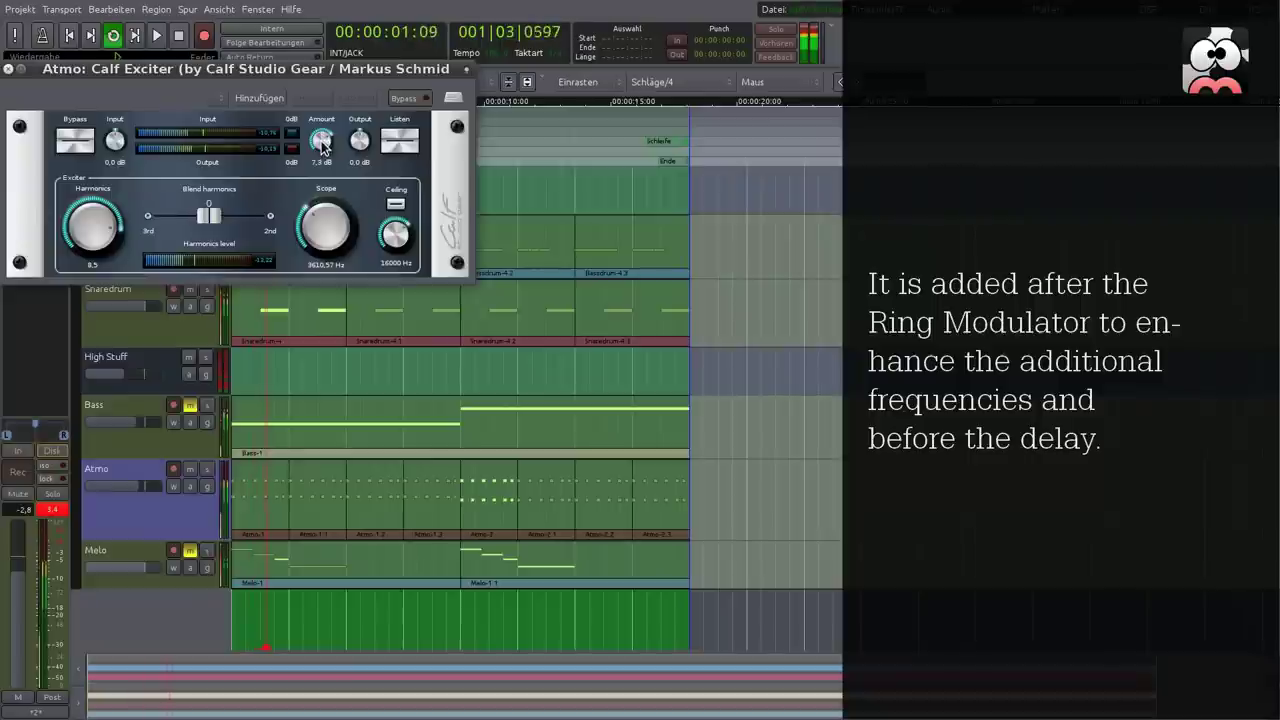
{"action": "left_click", "coordinate": [8, 69]}
{"action": "left_click_drag", "start_coordinate": [163, 494], "coordinate": [128, 489]}
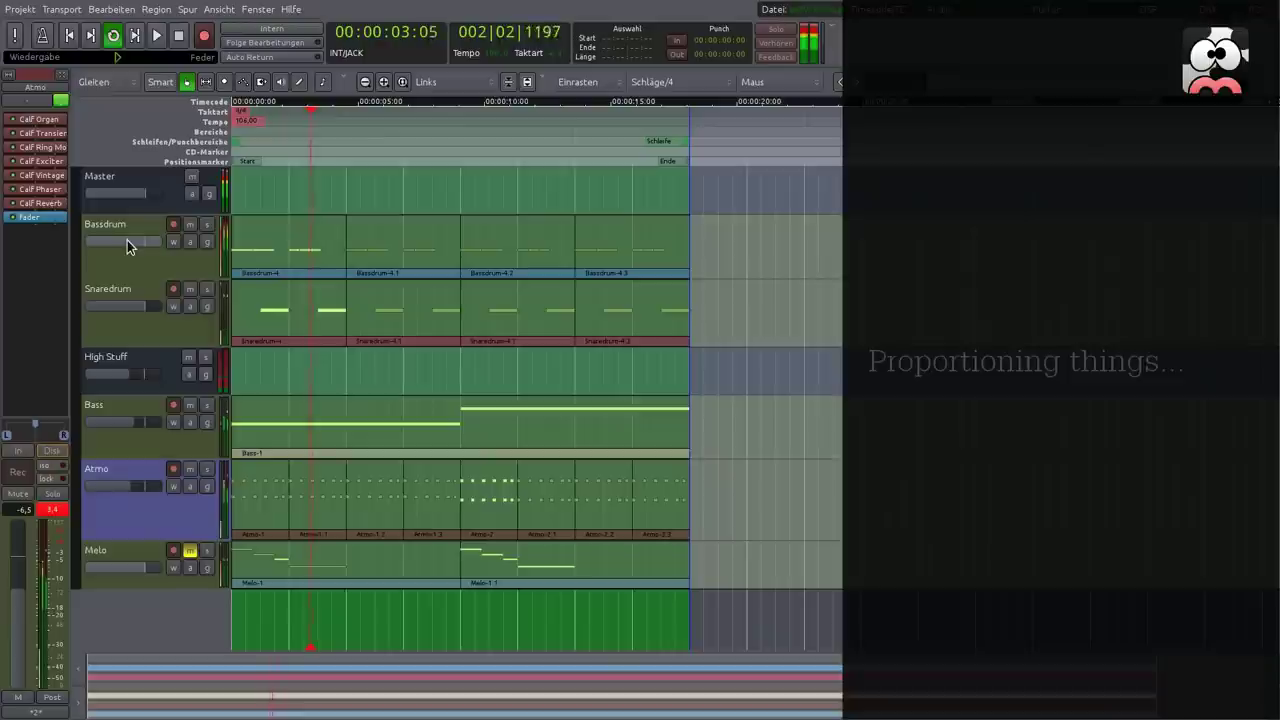
Insert a Calf Bass Enhancer after the Crusher on the Bassdrum track and review its controls.
{"action": "left_click", "coordinate": [133, 265]}
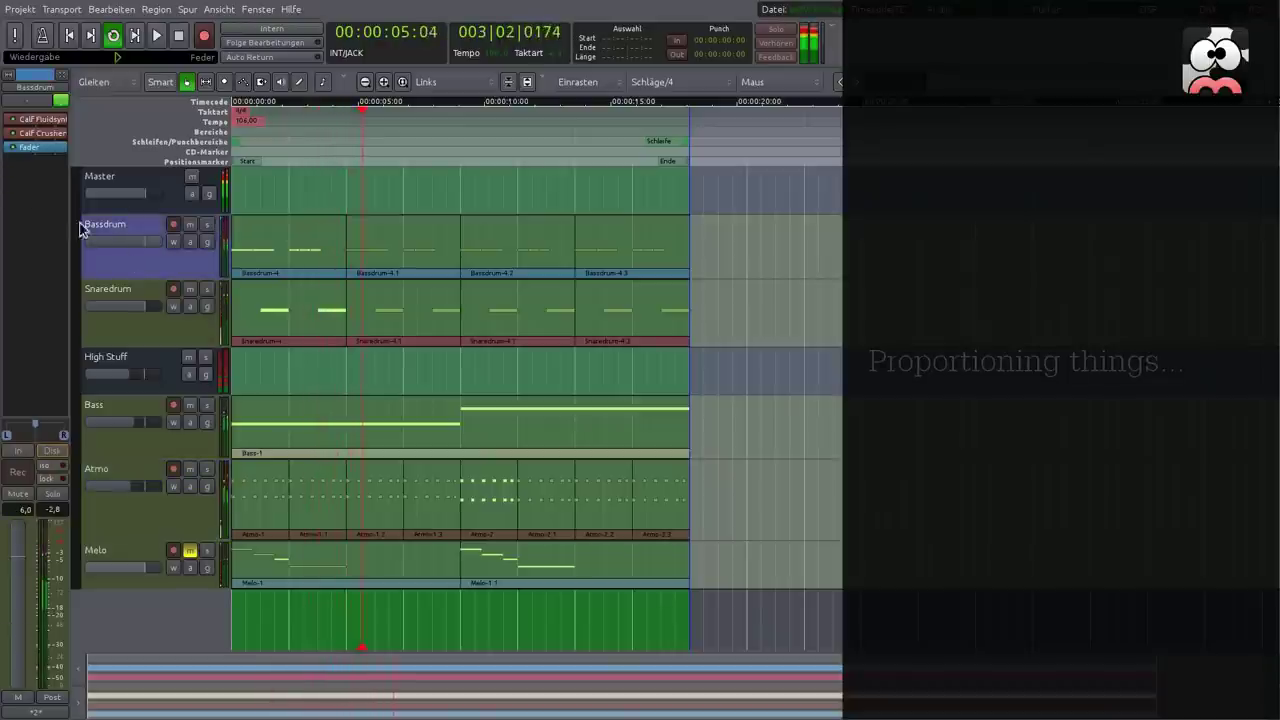
{"action": "right_click", "coordinate": [49, 137]}
{"action": "mouse_move", "coordinate": [91, 141]}
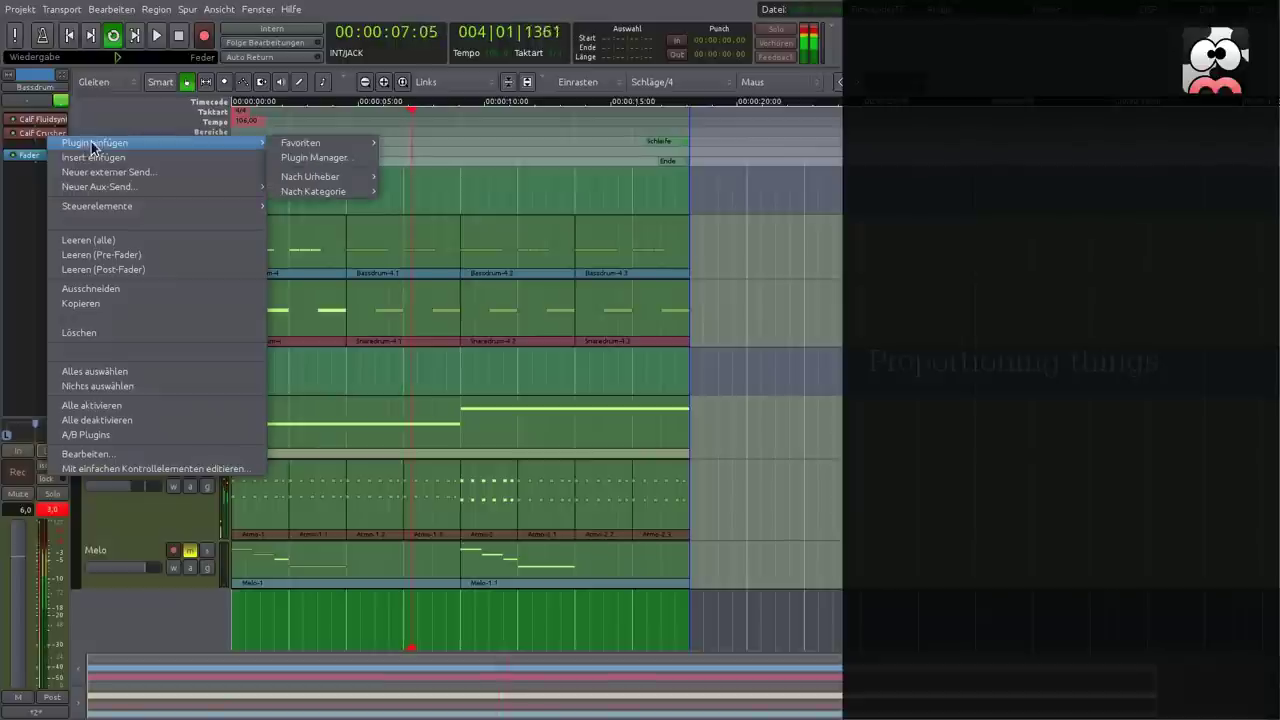
{"action": "mouse_move", "coordinate": [300, 143]}
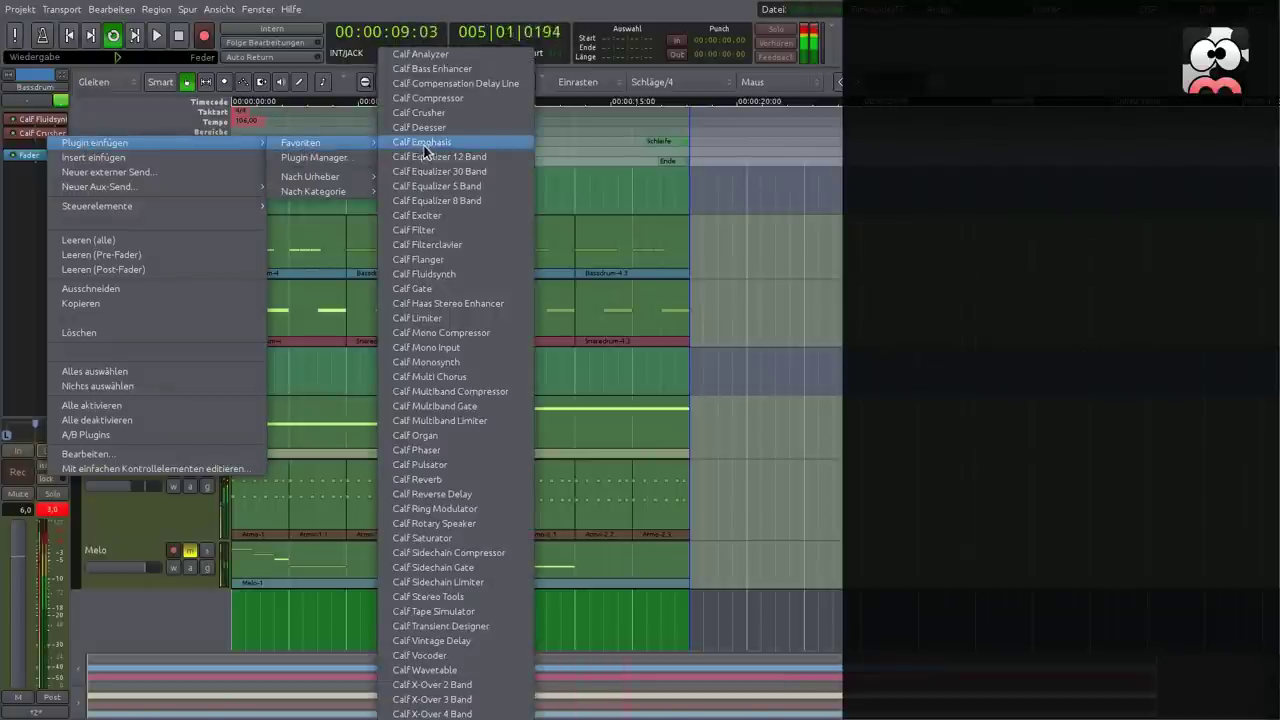
{"action": "left_click", "coordinate": [420, 68]}
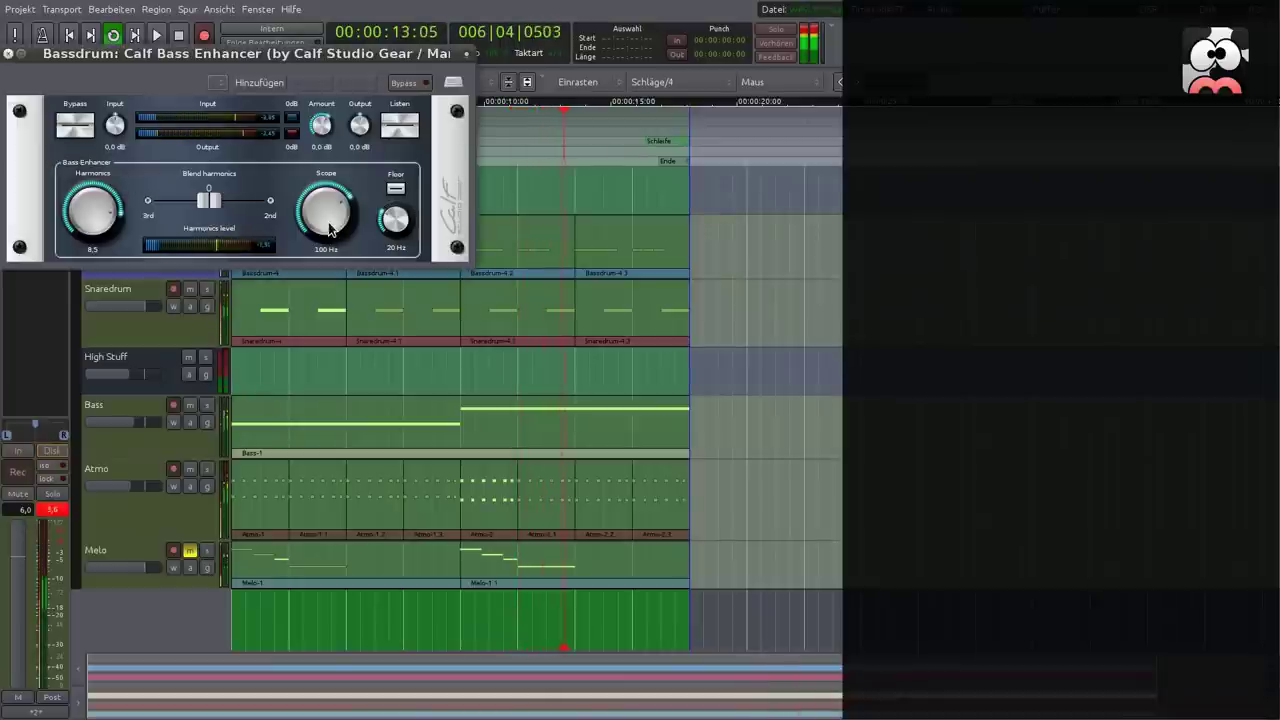
{"action": "left_click", "coordinate": [10, 53]}
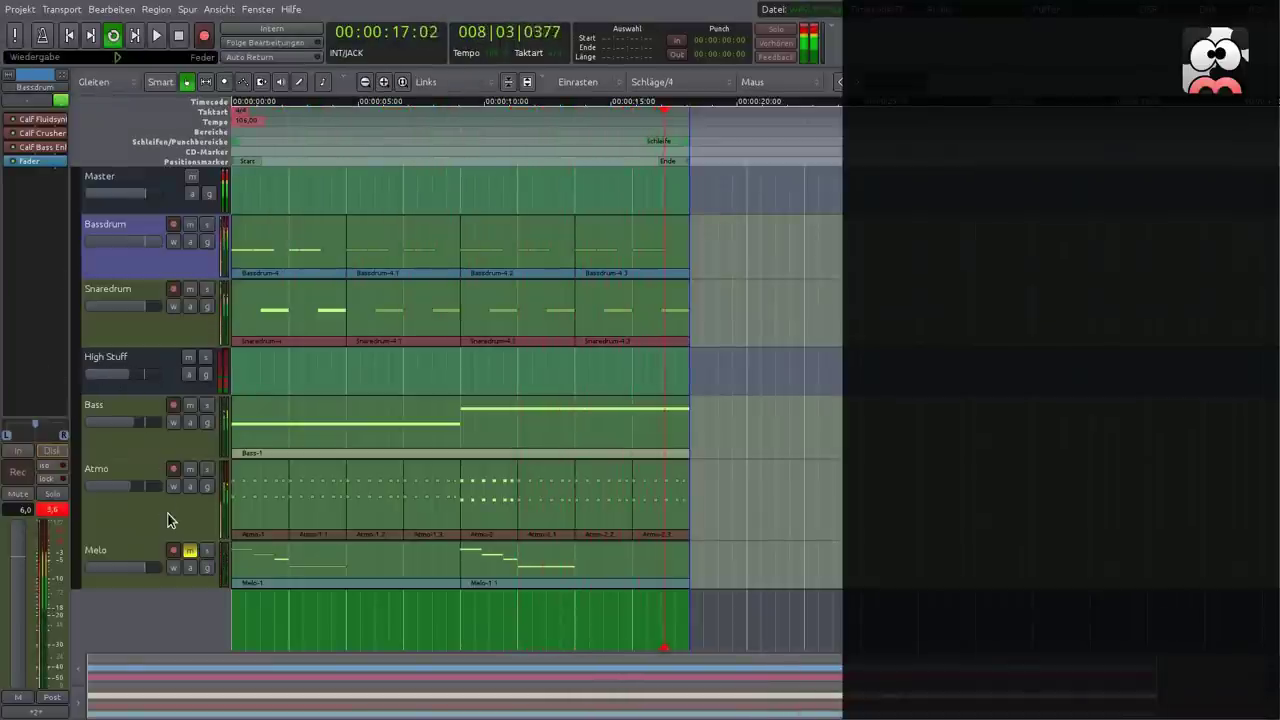
Unmute the Melo track and mute the Atmo track.
{"action": "left_click", "coordinate": [140, 558]}
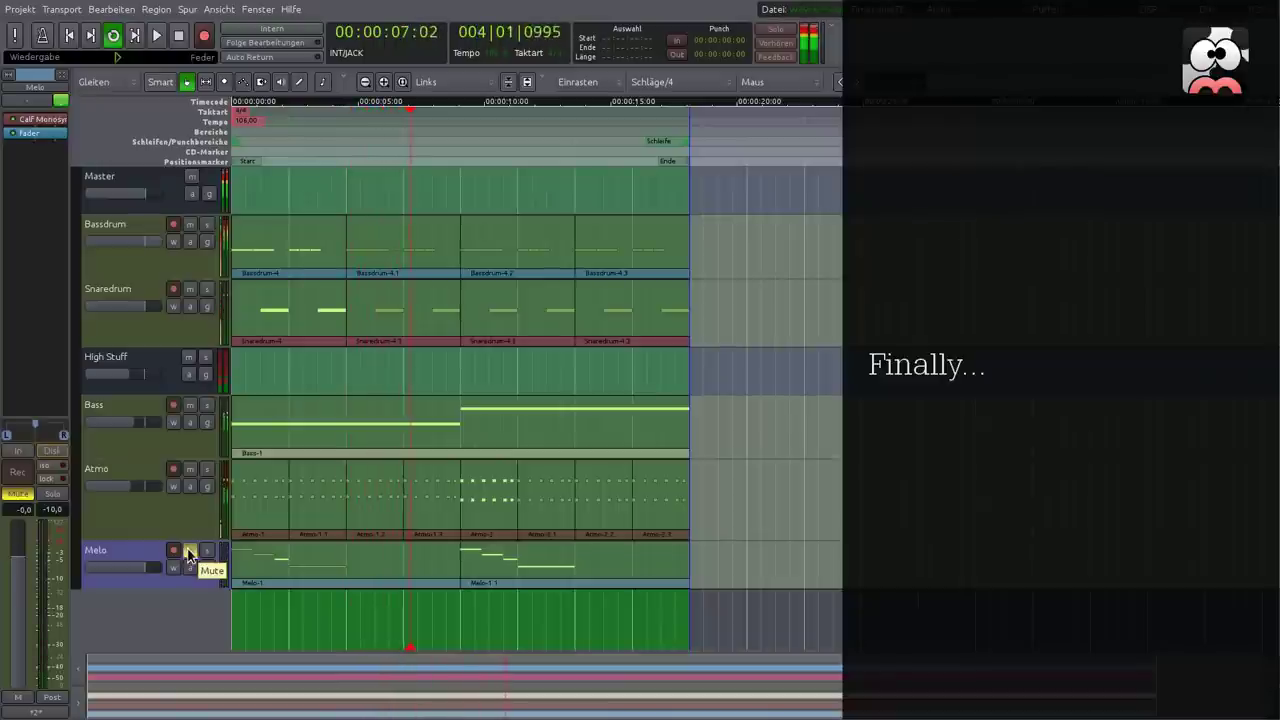
{"action": "left_click", "coordinate": [188, 553]}
{"action": "left_click", "coordinate": [190, 471]}
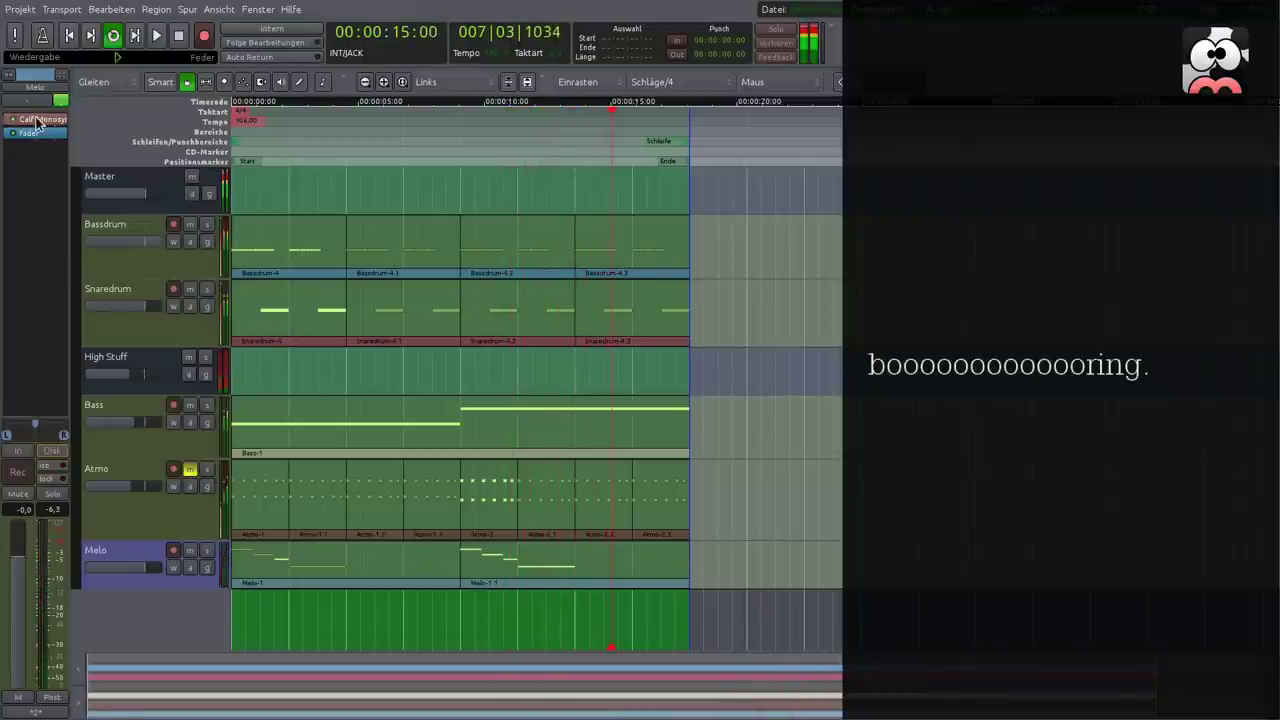
Try to insert a Calf Filter ahead of the Monosynth on the Melo track.
{"action": "right_click", "coordinate": [38, 118]}
{"action": "mouse_move", "coordinate": [200, 124]}
{"action": "mouse_move", "coordinate": [300, 124]}
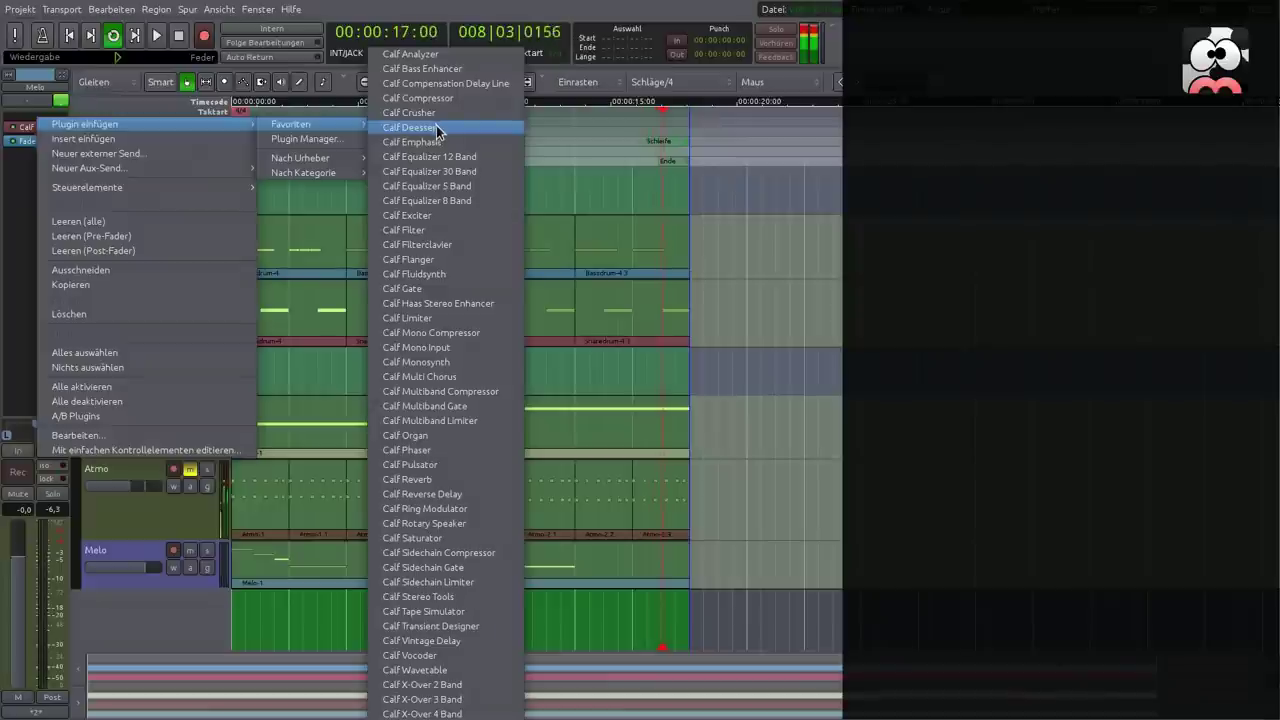
{"action": "left_click", "coordinate": [419, 231]}
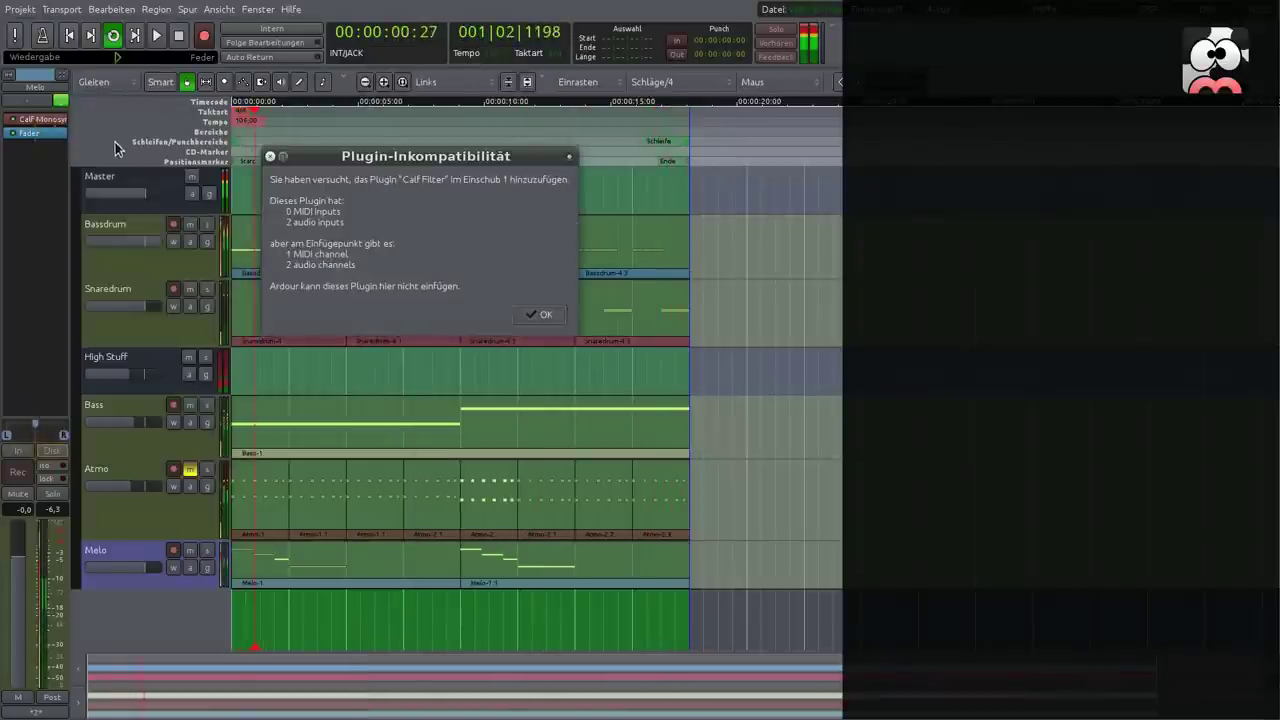
{"action": "left_click", "coordinate": [520, 308]}
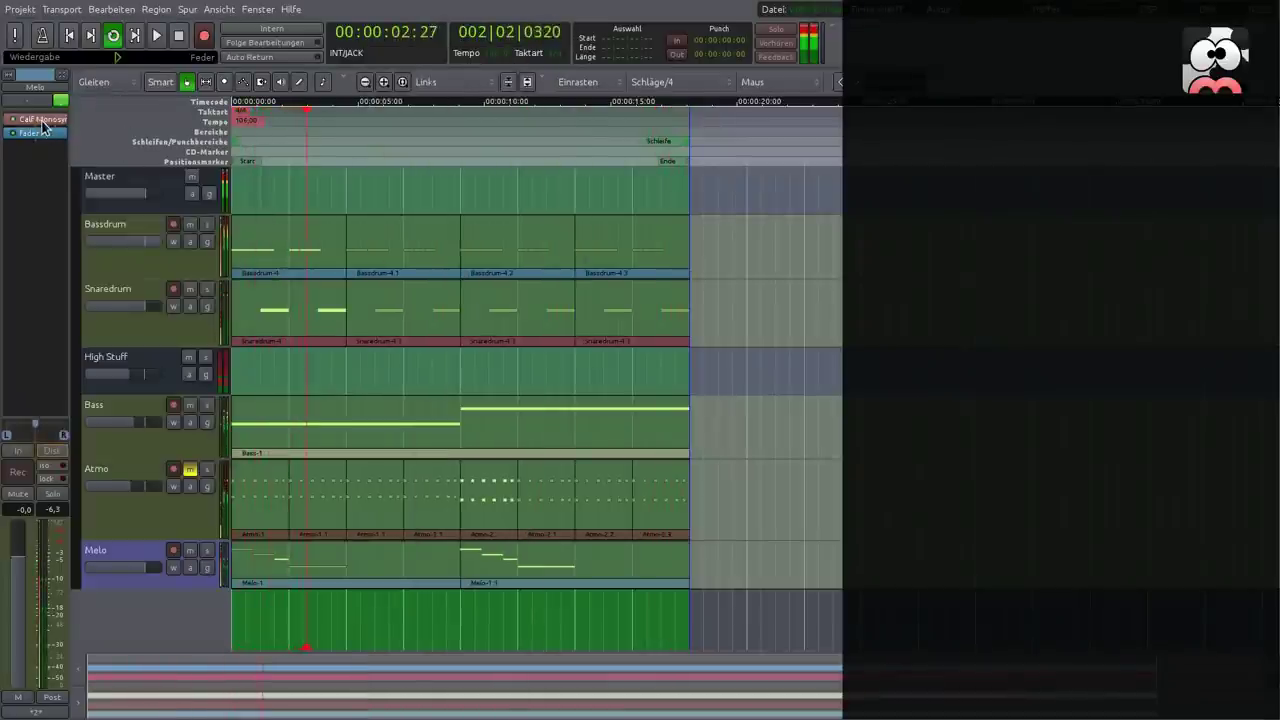
Insert a Calf Filter after the Monosynth on the Melo track, open its controls and choose the 12dB/oct Lowpass mode.
{"action": "right_click", "coordinate": [44, 121]}
{"action": "mouse_move", "coordinate": [112, 130]}
{"action": "mouse_move", "coordinate": [320, 128]}
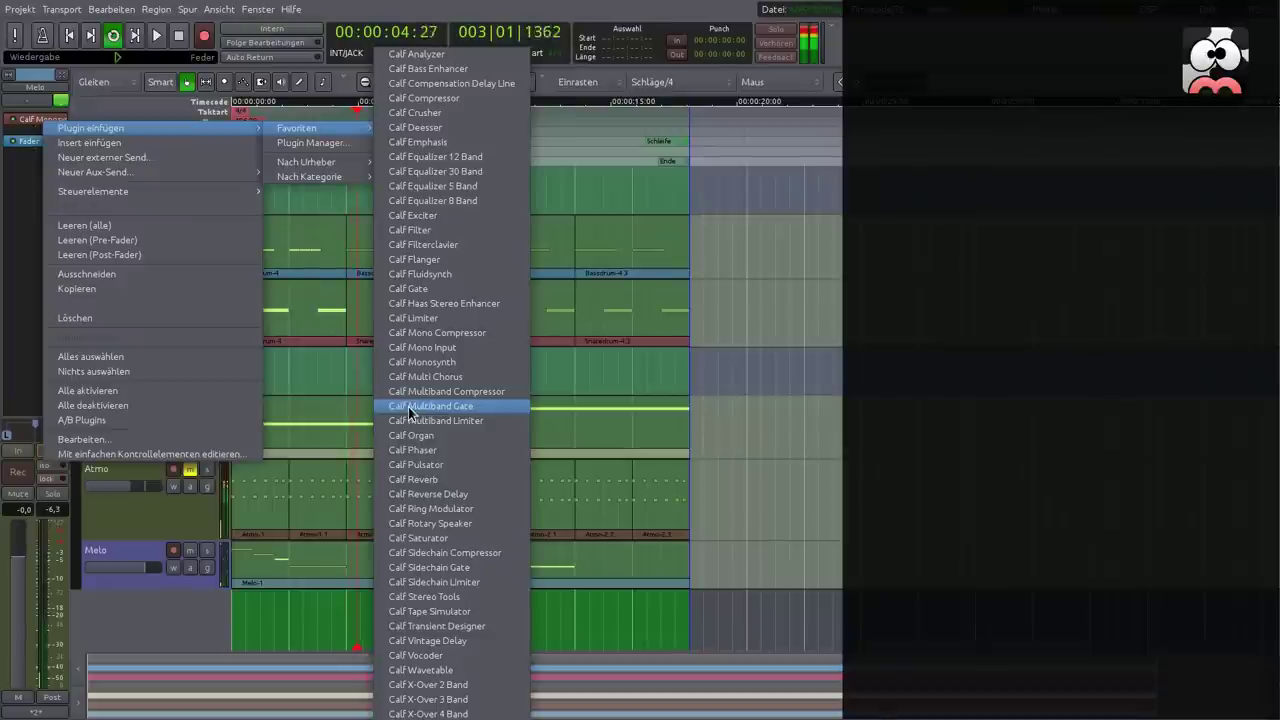
{"action": "left_click", "coordinate": [430, 229]}
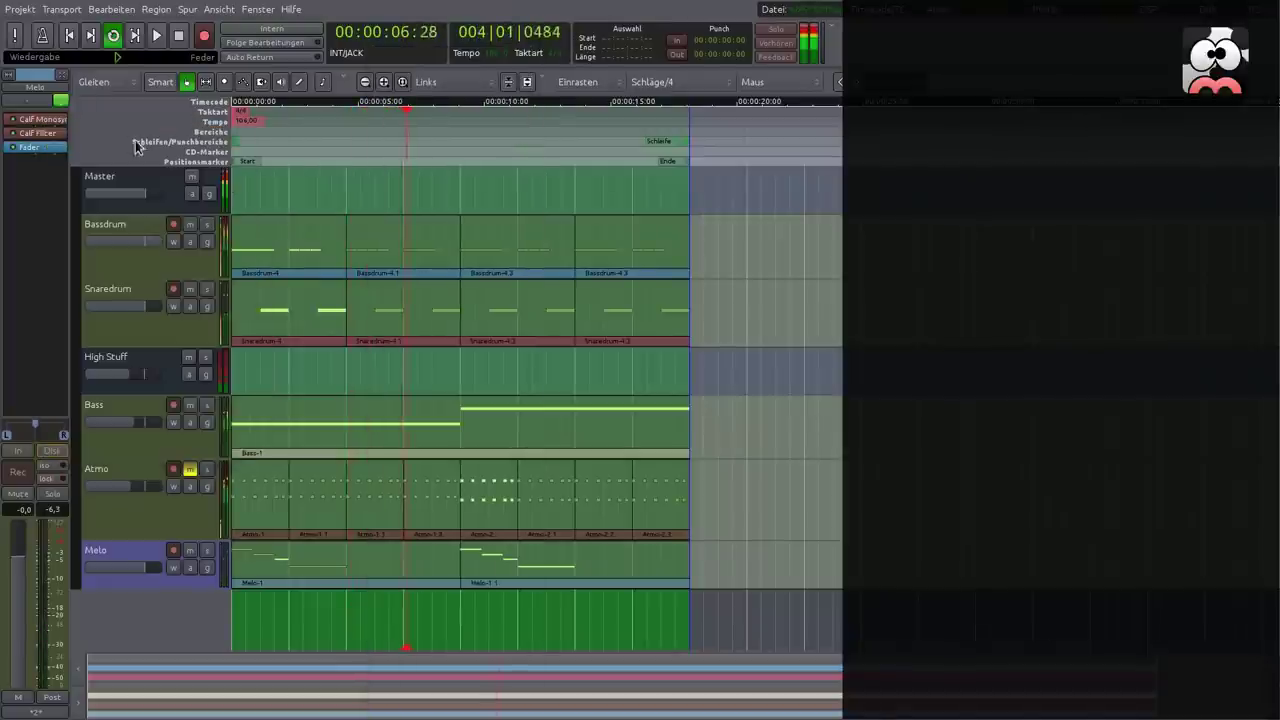
{"action": "double_click", "coordinate": [46, 136]}
{"action": "left_click_drag", "start_coordinate": [320, 60], "coordinate": [494, 200]}
{"action": "left_click", "coordinate": [338, 260]}
{"action": "left_click", "coordinate": [338, 260]}
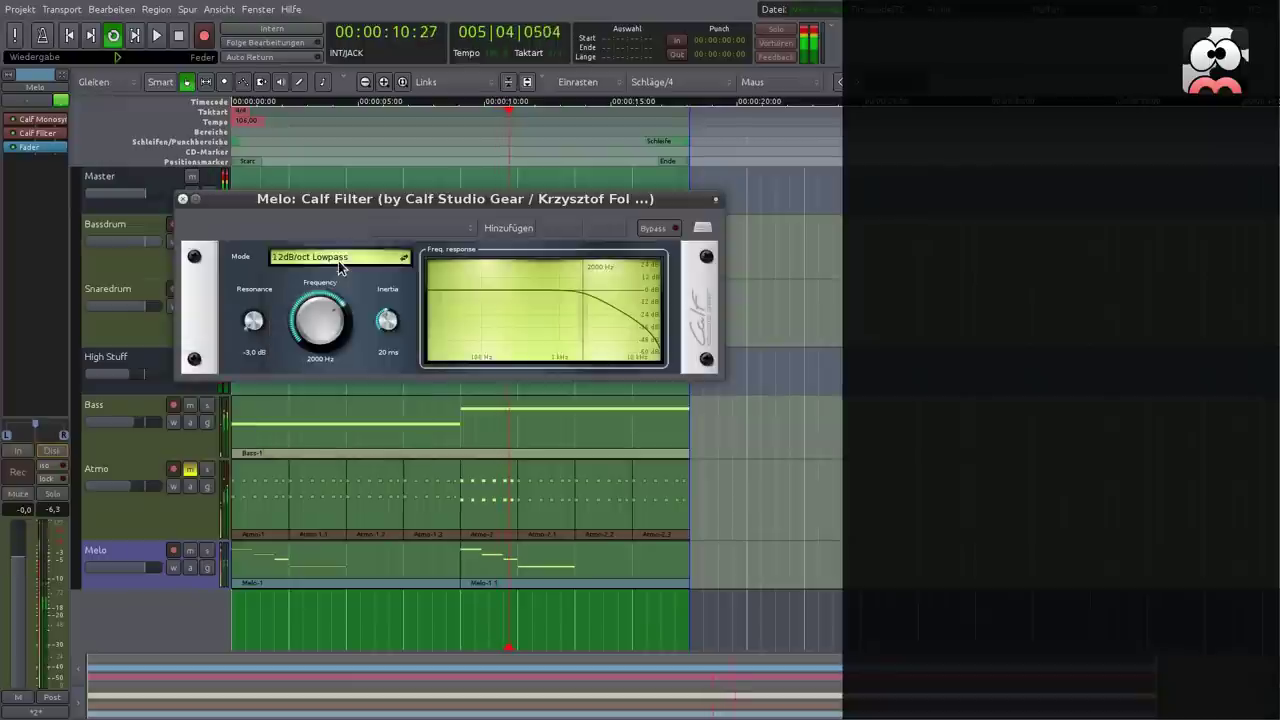
Raise the Melo filter's resonance to about 15.1 dB, adjust its cutoff frequency, and close its controls.
{"action": "left_click_drag", "start_coordinate": [252, 328], "coordinate": [245, 235]}
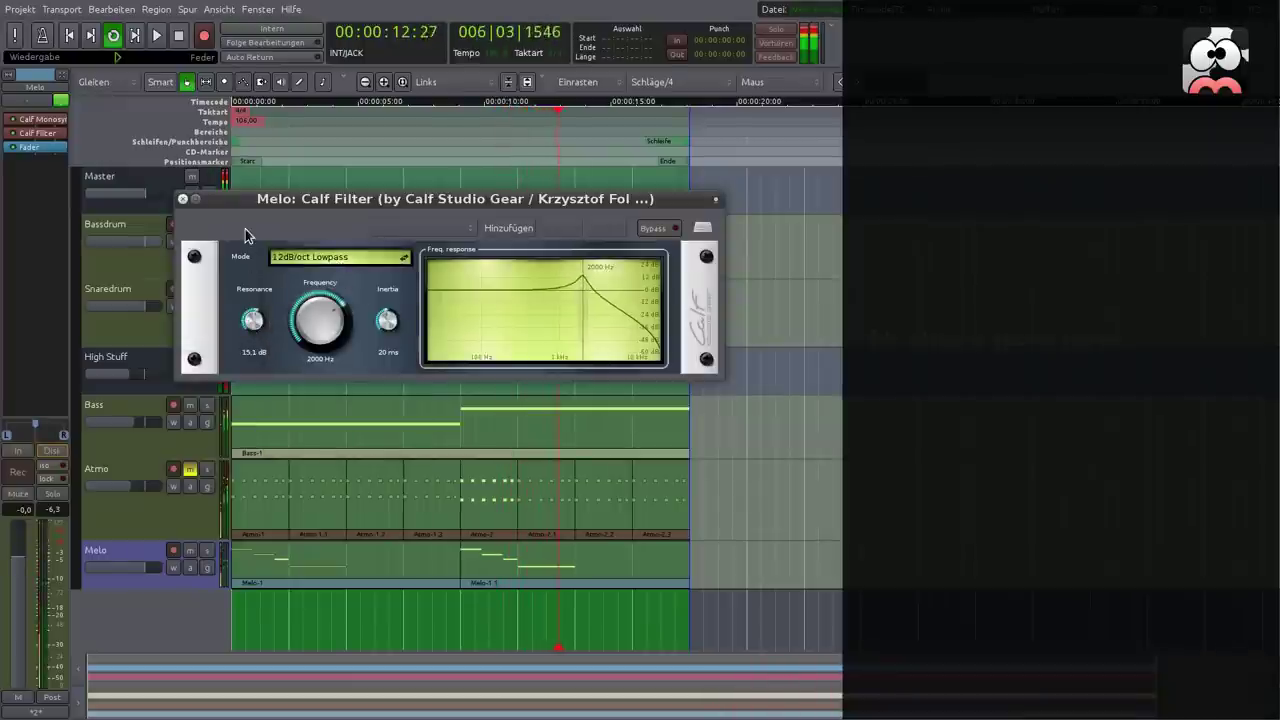
{"action": "left_click_drag", "start_coordinate": [296, 294], "coordinate": [307, 318]}
{"action": "left_click", "coordinate": [184, 201]}
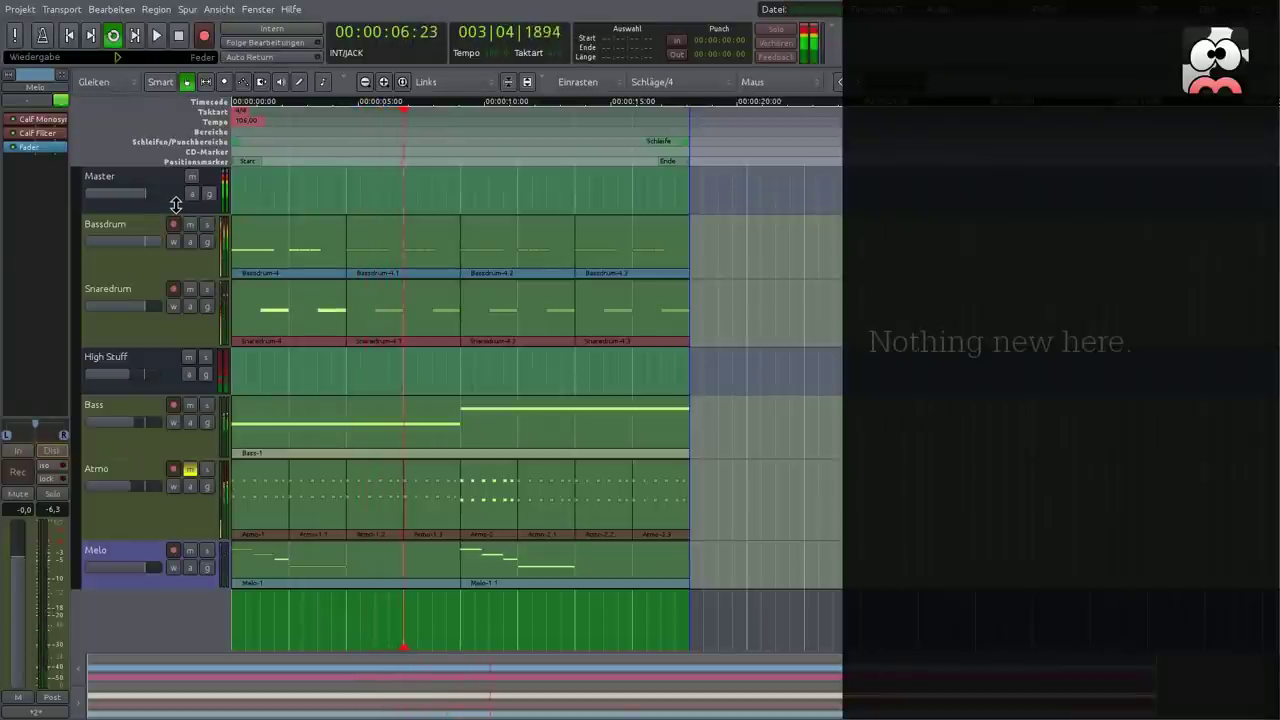
Insert a Calf Saturator after the Filter on the Melo track and open its controls.
{"action": "right_click", "coordinate": [54, 132]}
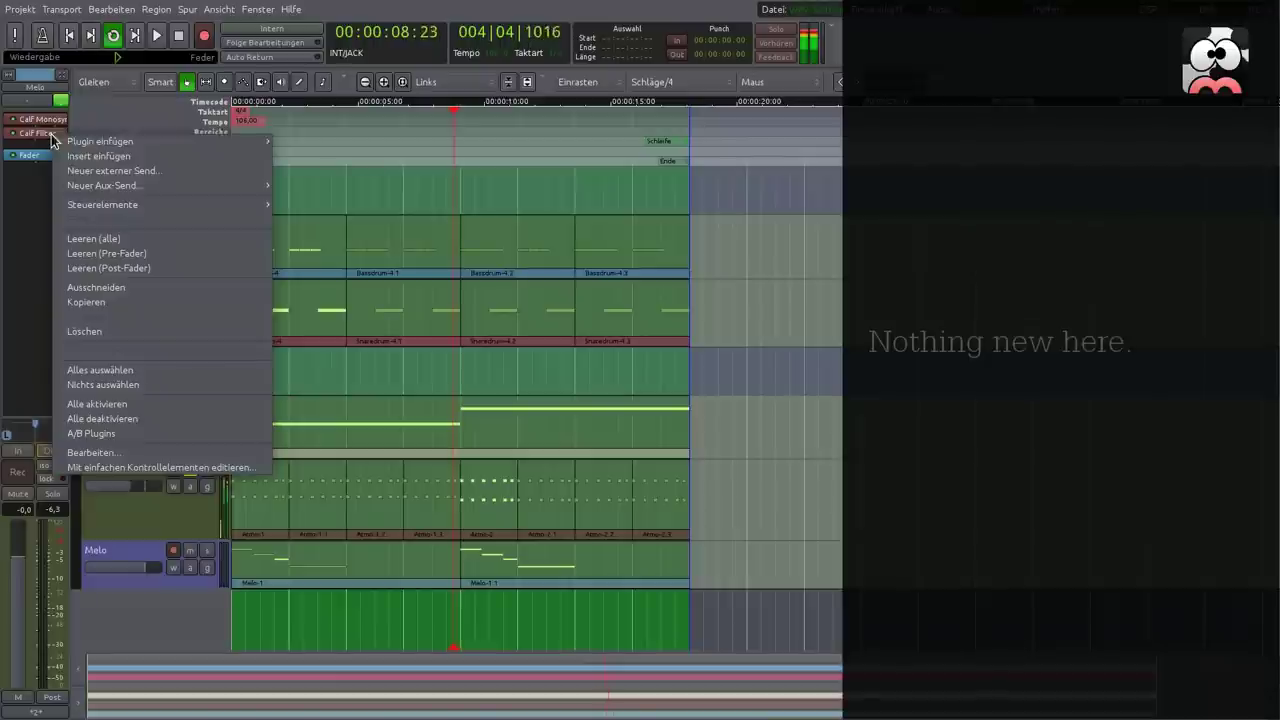
{"action": "mouse_move", "coordinate": [153, 147]}
{"action": "mouse_move", "coordinate": [350, 143]}
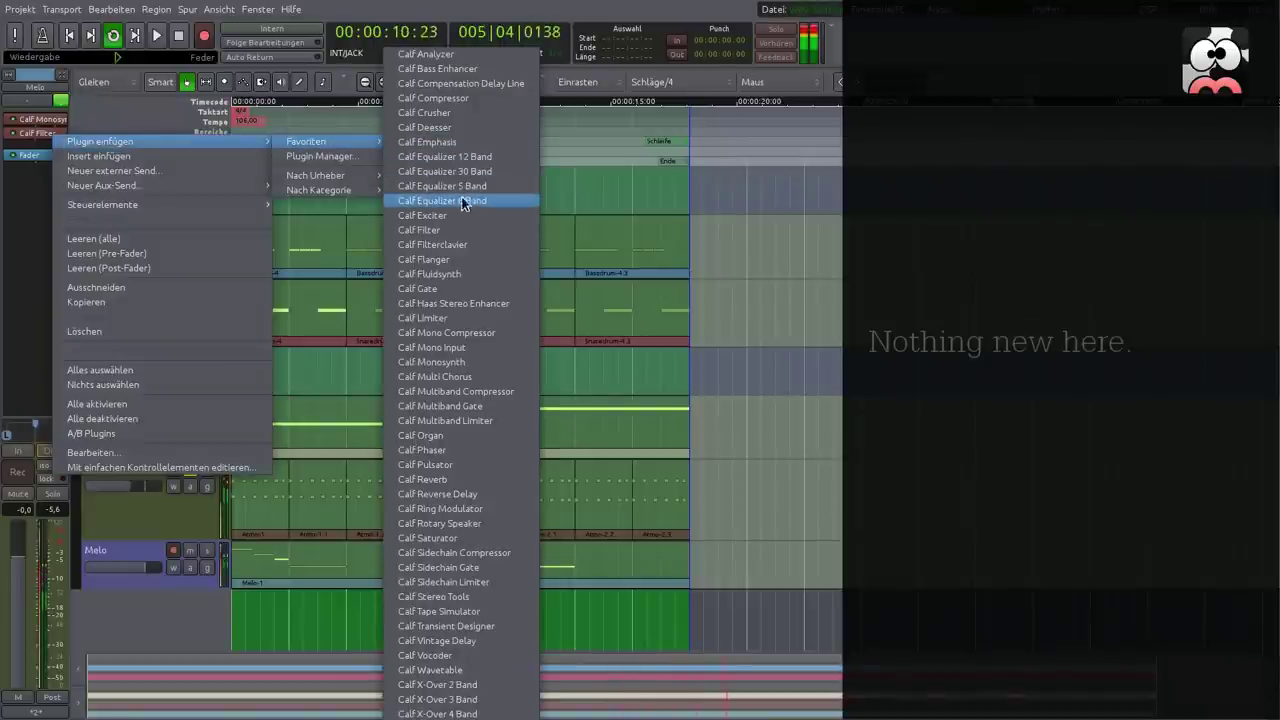
{"action": "double_click", "coordinate": [55, 149]}
{"action": "left_click_drag", "start_coordinate": [137, 38], "coordinate": [198, 146]}
Set the Melo saturator to about 9.9 saturation, -8.22 toward Tape and -6.4 dB output gain, then close it.
{"action": "left_click_drag", "start_coordinate": [318, 312], "coordinate": [311, 273]}
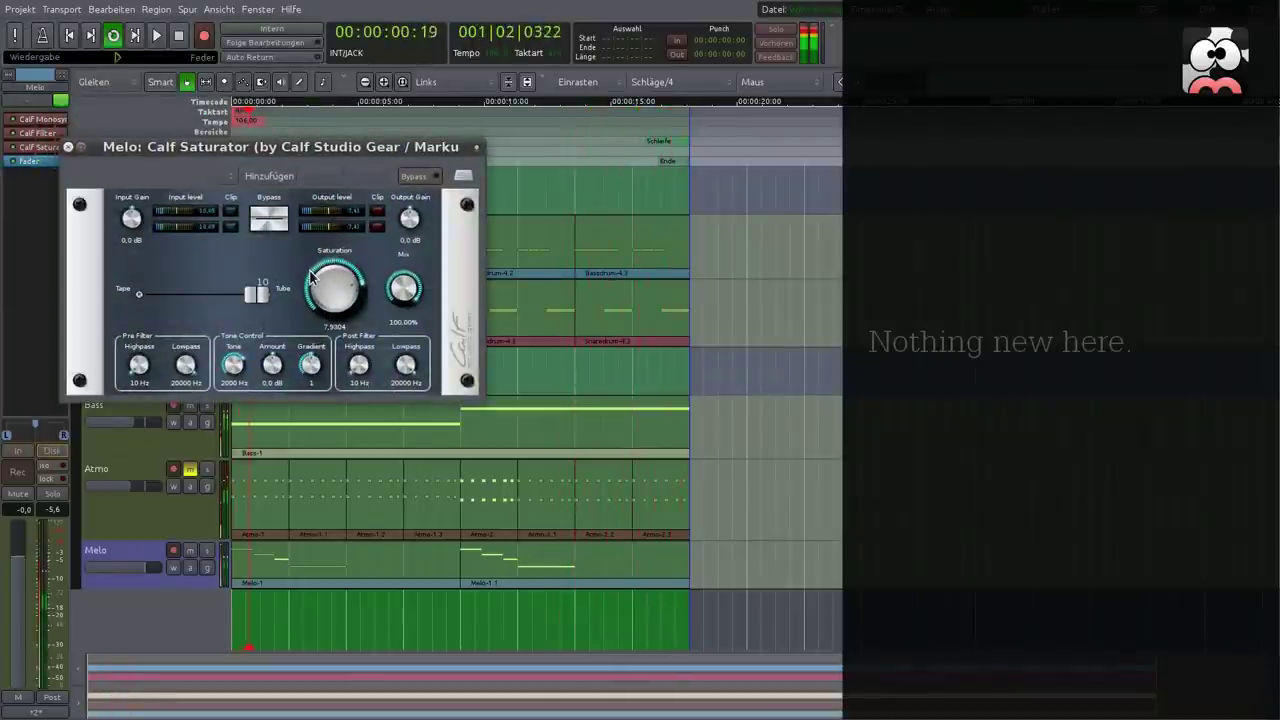
{"action": "left_click_drag", "start_coordinate": [259, 295], "coordinate": [152, 300]}
{"action": "left_click_drag", "start_coordinate": [328, 290], "coordinate": [400, 265]}
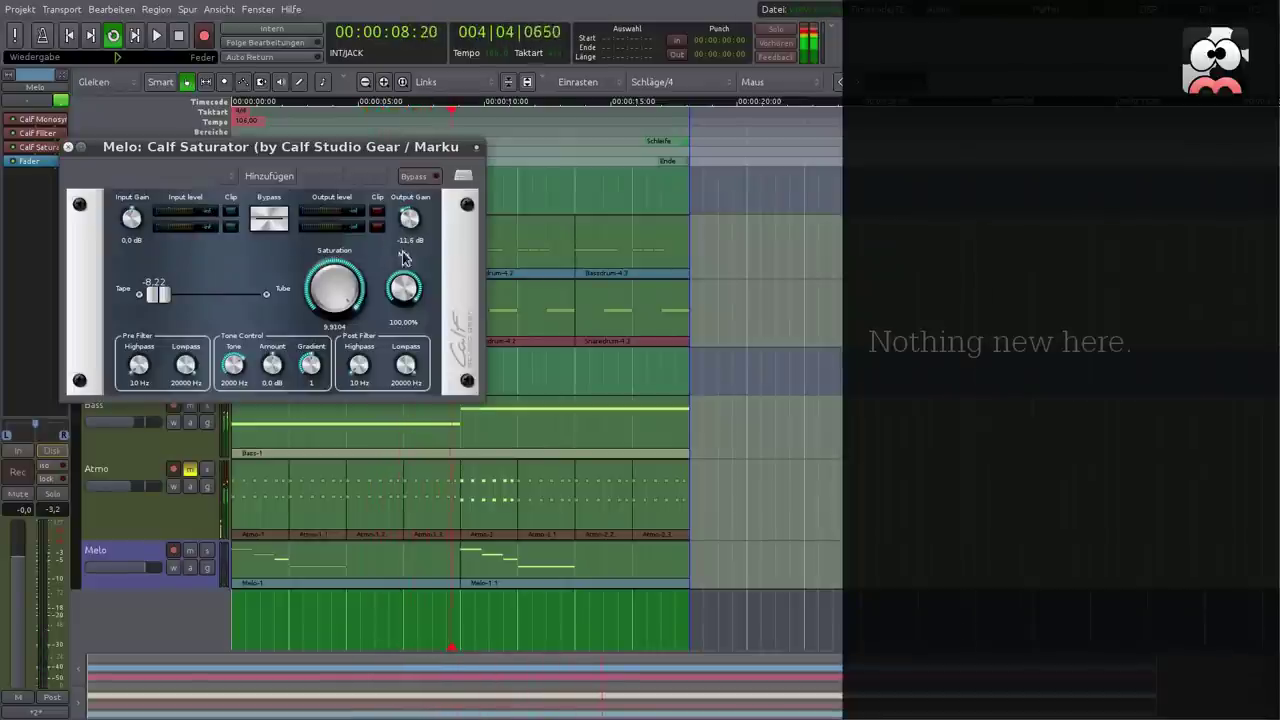
{"action": "scroll", "coordinate": [409, 218], "scroll_direction": "up", "scroll_amount": 5}
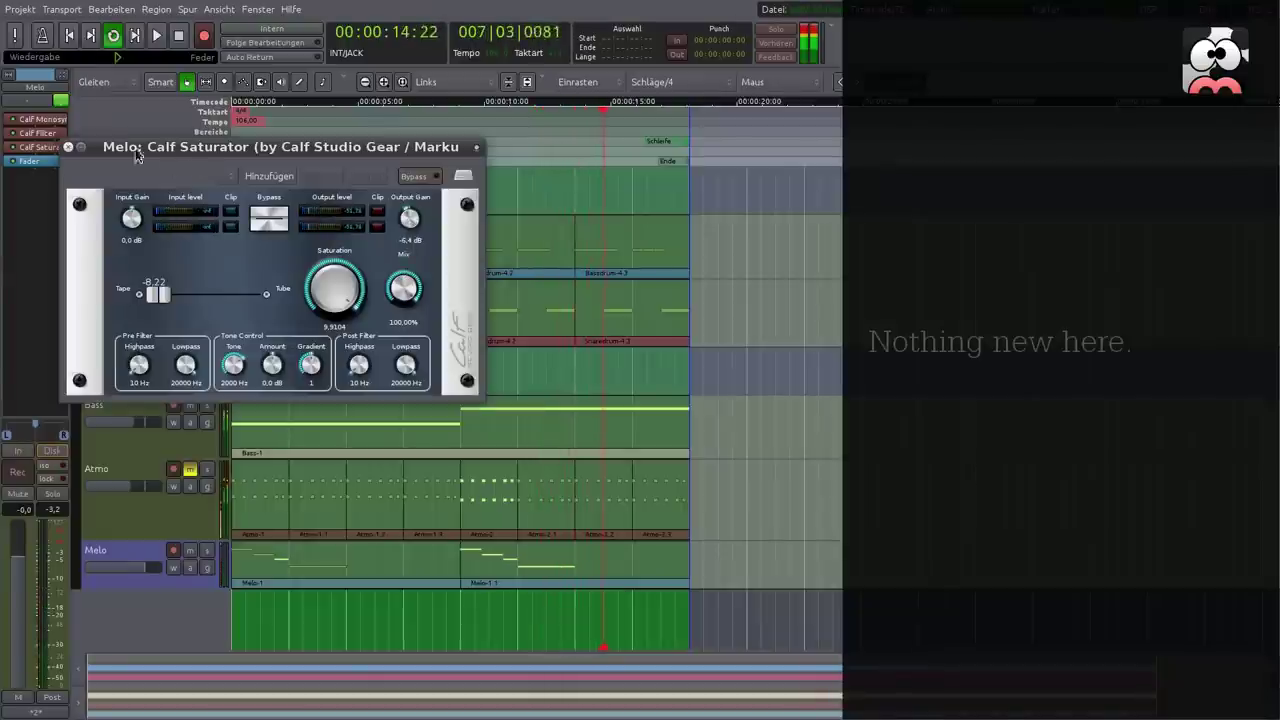
{"action": "left_click", "coordinate": [68, 147]}
Insert a Calf Crusher after the Saturator on the Melo track and open its controls.
{"action": "right_click", "coordinate": [36, 156]}
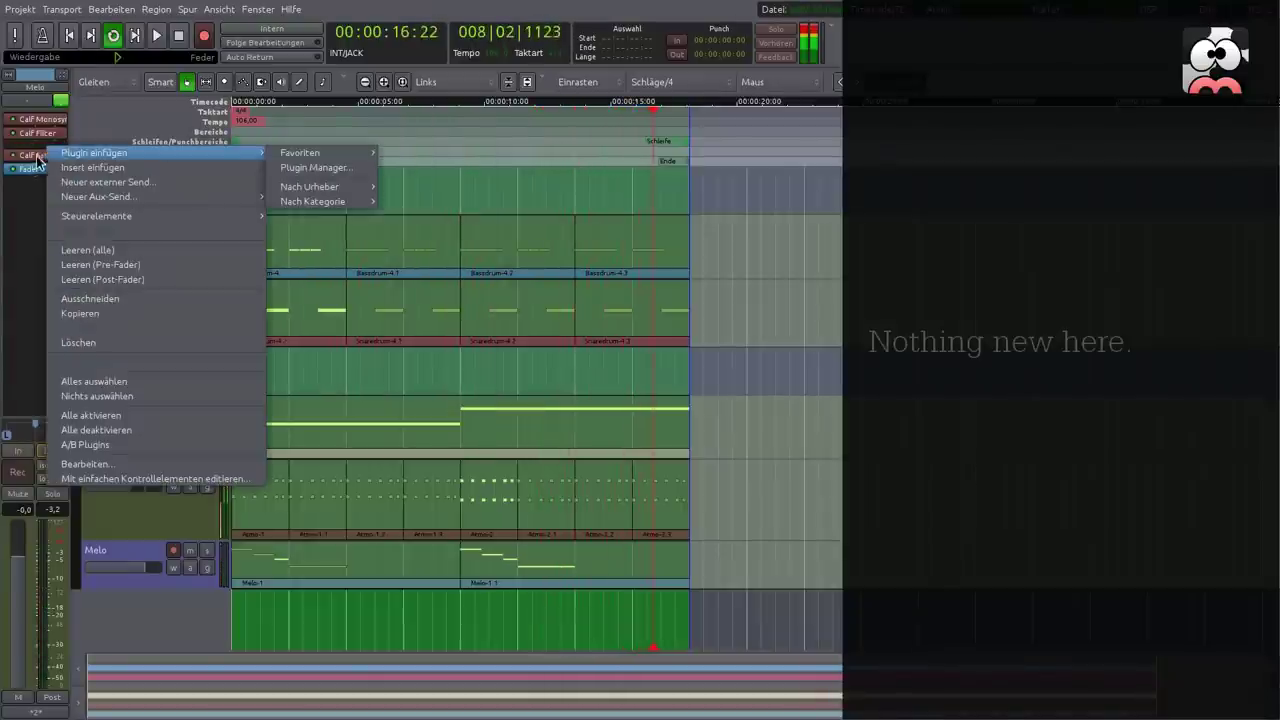
{"action": "left_click", "coordinate": [36, 158]}
{"action": "right_click", "coordinate": [35, 150]}
{"action": "mouse_move", "coordinate": [70, 157]}
{"action": "mouse_move", "coordinate": [347, 158]}
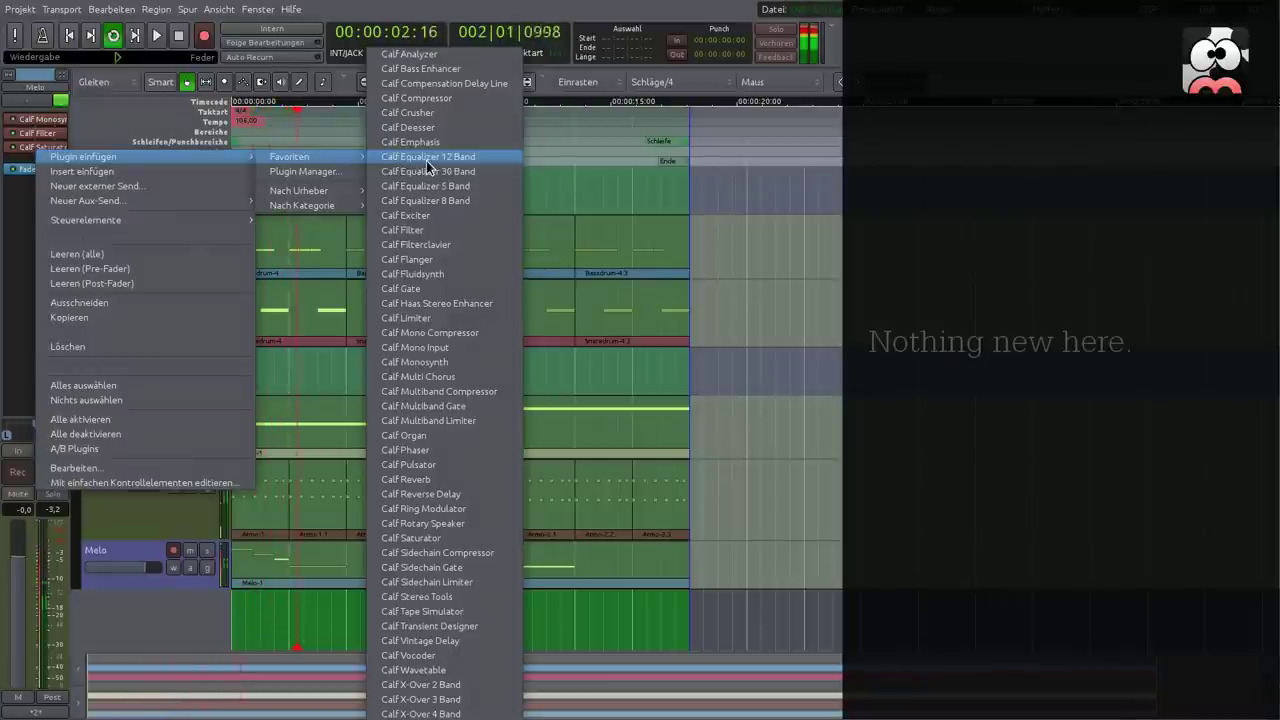
{"action": "left_click", "coordinate": [431, 112]}
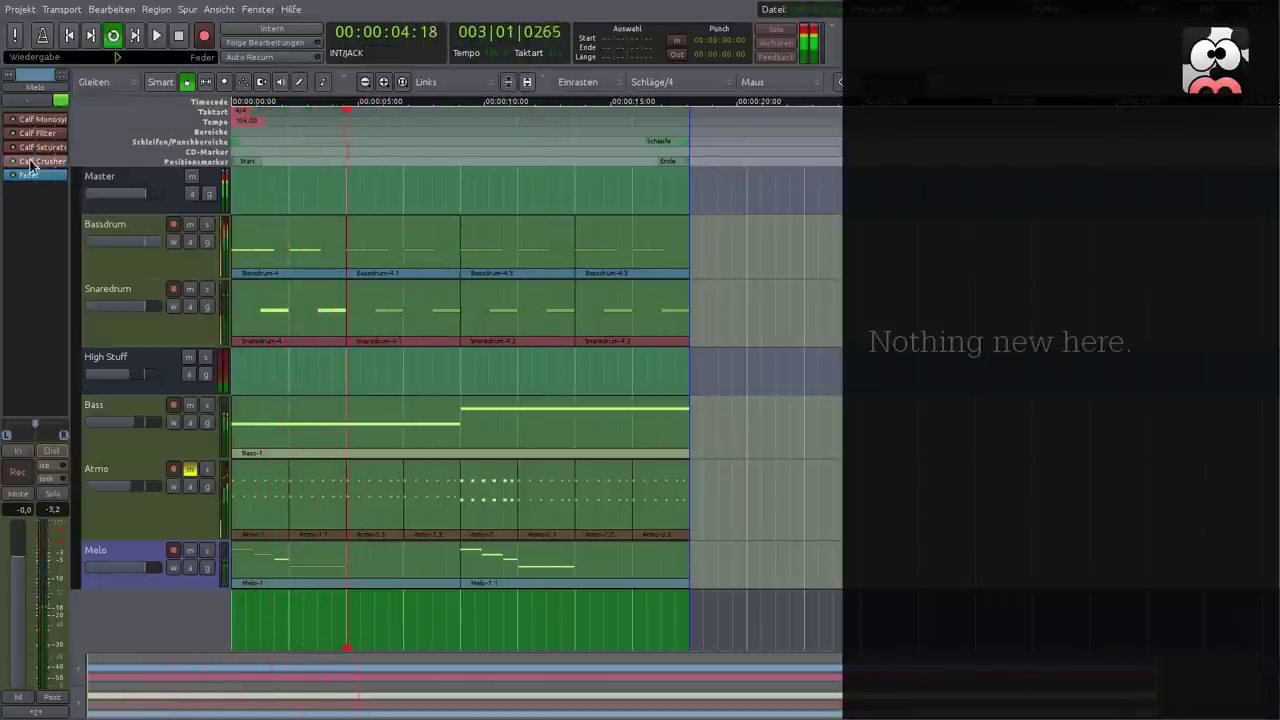
{"action": "double_click", "coordinate": [31, 163]}
{"action": "left_click_drag", "start_coordinate": [318, 57], "coordinate": [562, 237]}
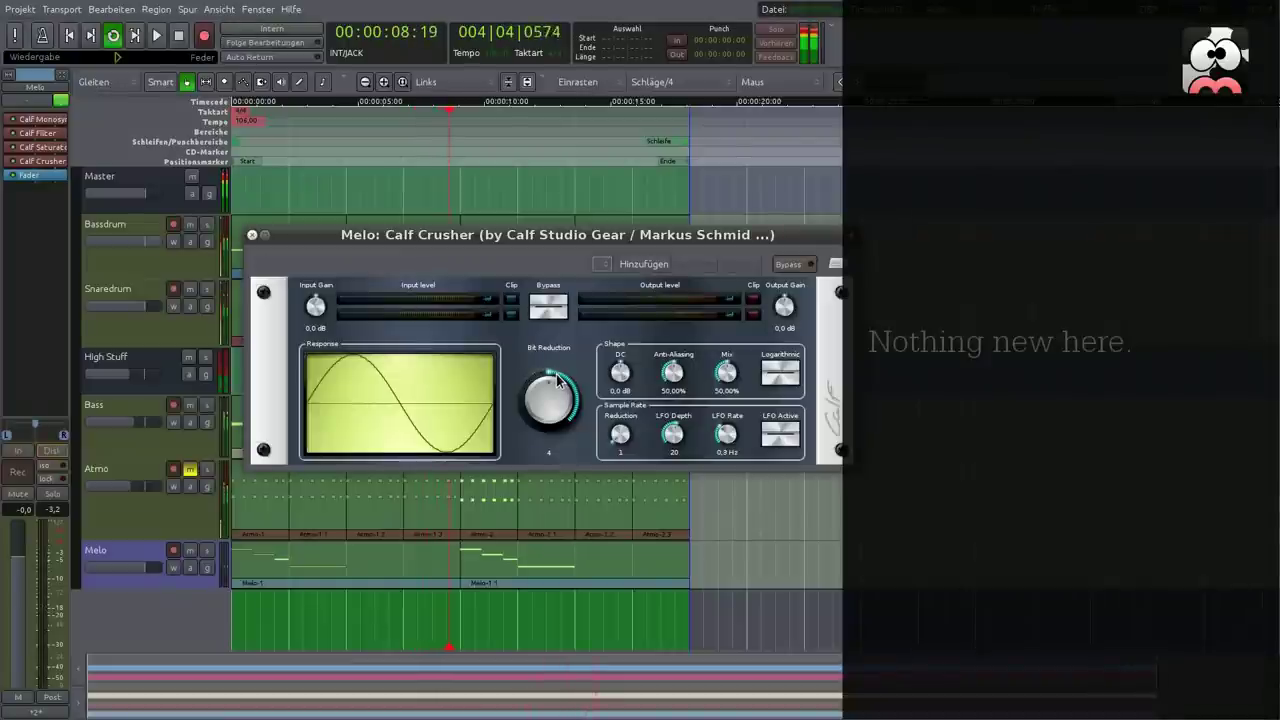
Set the Melo crusher's bit reduction to about 2.96, DC to -8.0 dB, anti-aliasing to 32.4% and mix to about 63.8%, and close it.
{"action": "mouse_move", "coordinate": [550, 405]}
{"action": "left_mouse_down"}
{"action": "mouse_move", "coordinate": [543, 361]}
{"action": "mouse_move", "coordinate": [540, 425]}
{"action": "left_mouse_up"}
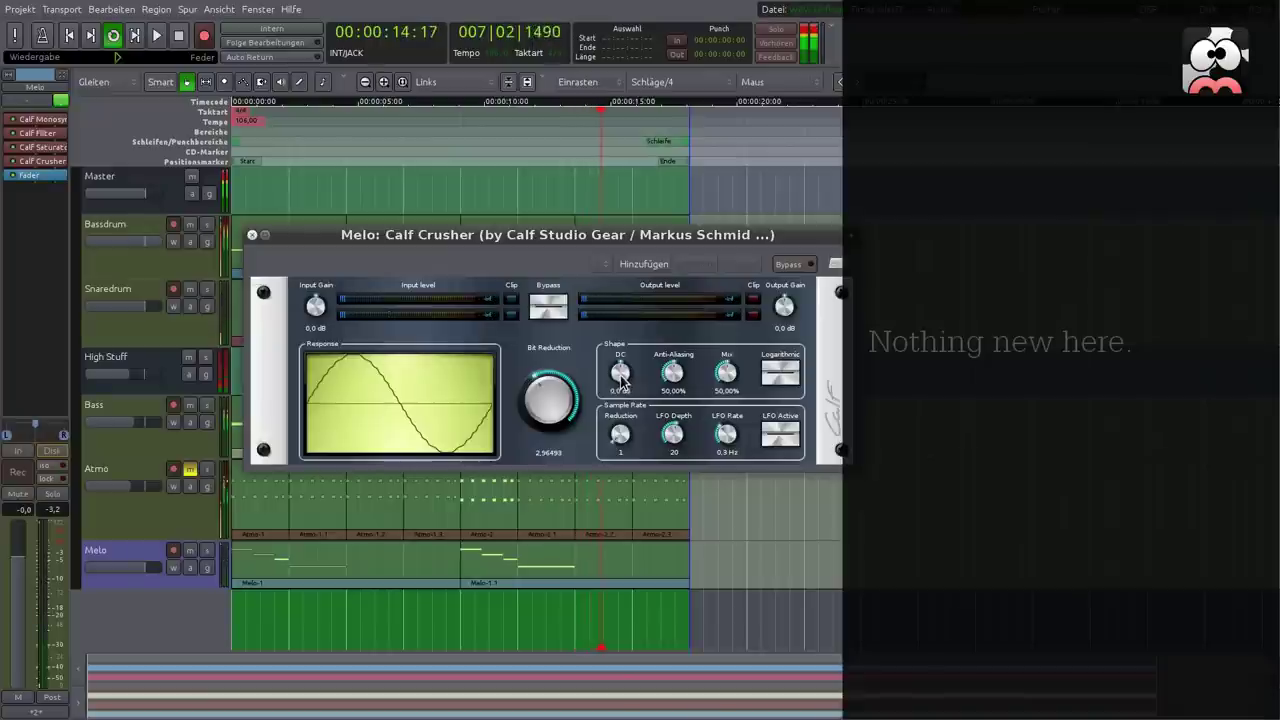
{"action": "left_click_drag", "start_coordinate": [620, 375], "coordinate": [607, 457]}
{"action": "left_click_drag", "start_coordinate": [662, 383], "coordinate": [725, 376]}
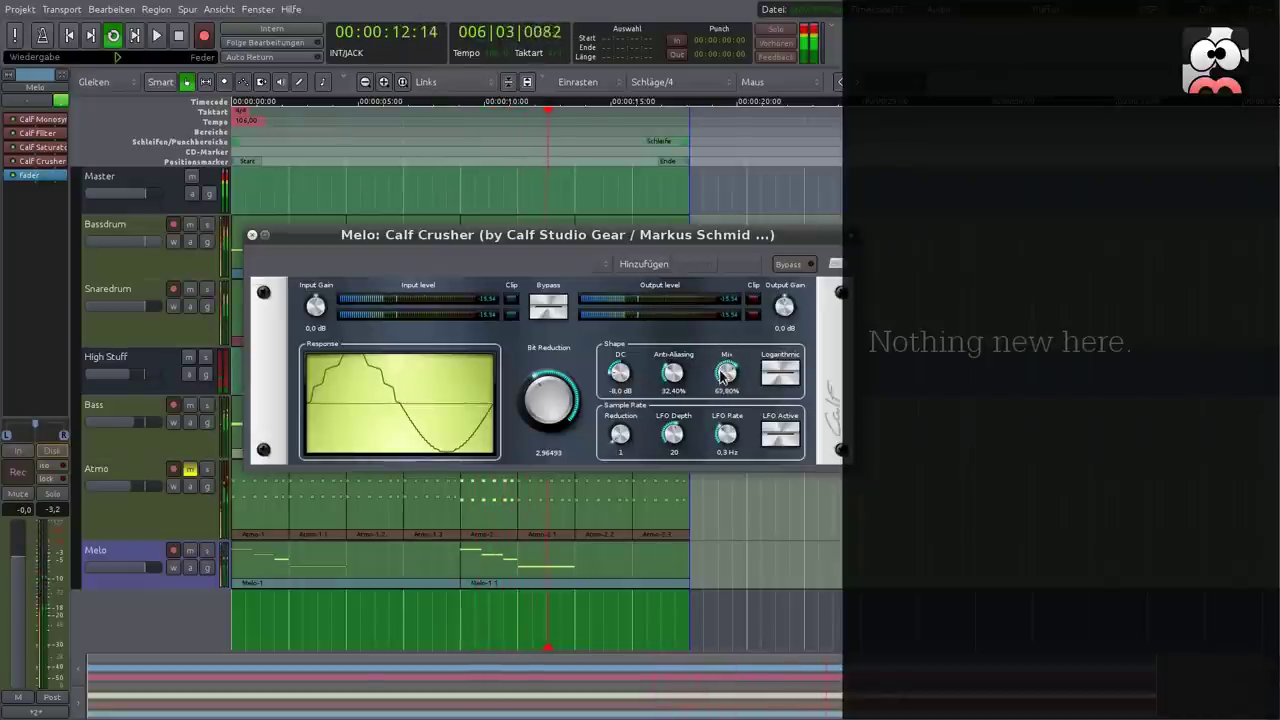
{"action": "left_click", "coordinate": [252, 234]}
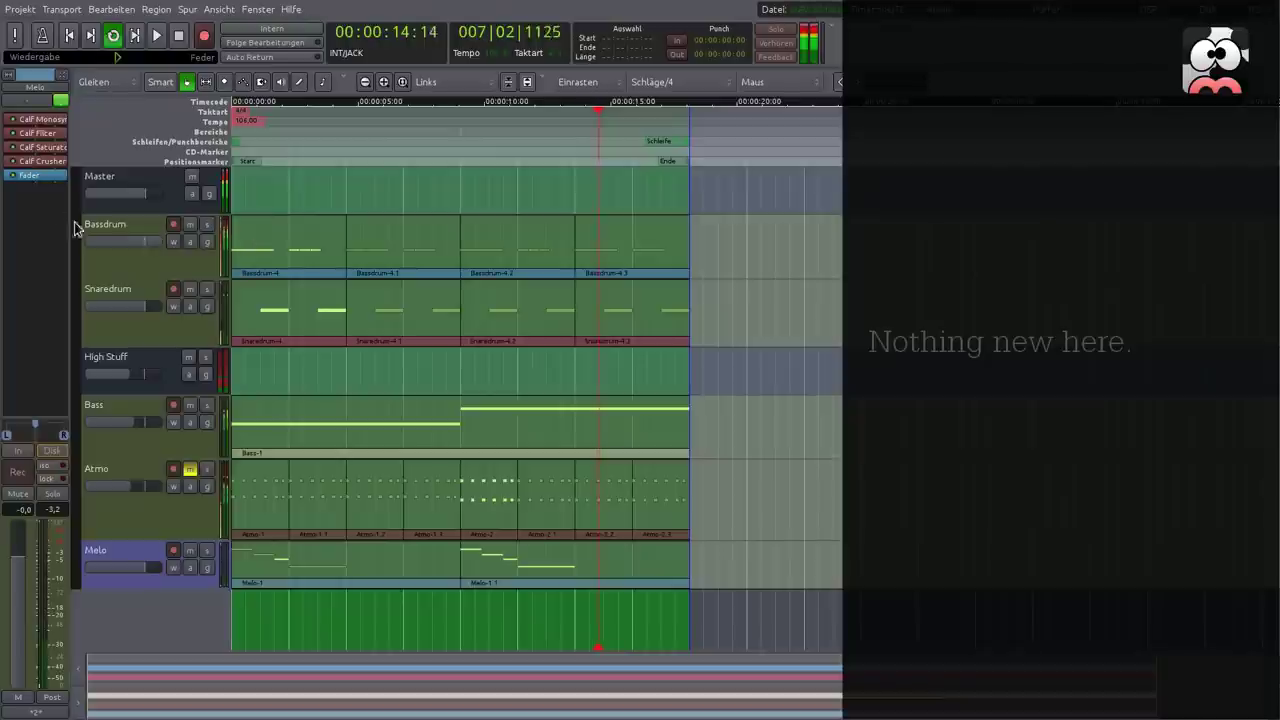
Insert a Calf Vintage Delay after the Crusher on the Melo track.
{"action": "right_click", "coordinate": [62, 168]}
{"action": "mouse_move", "coordinate": [110, 170]}
{"action": "mouse_move", "coordinate": [320, 170]}
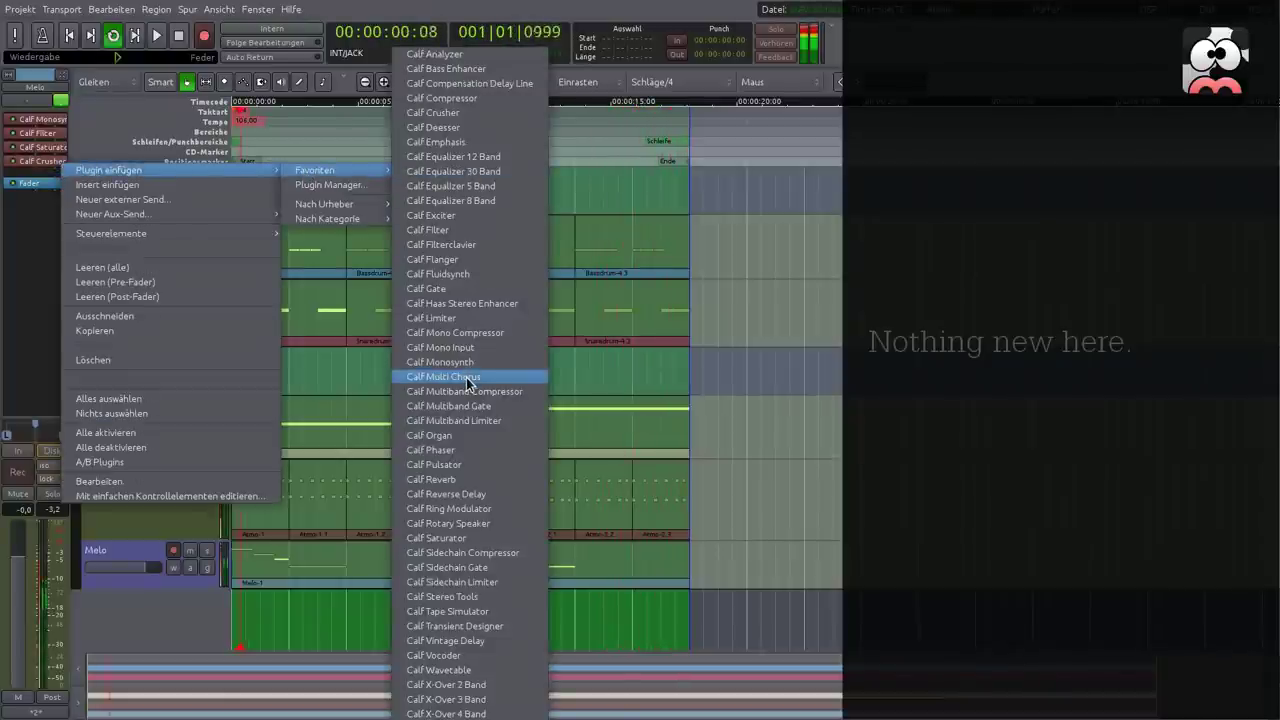
{"action": "left_click", "coordinate": [474, 641]}
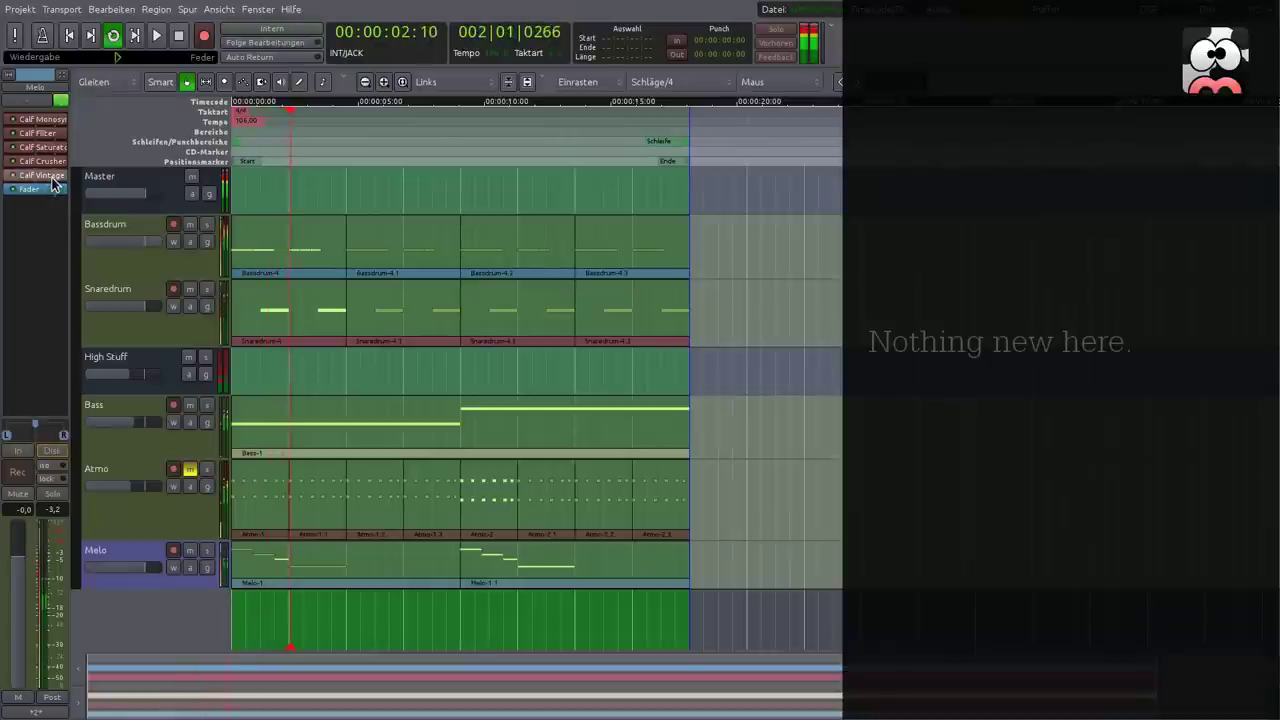
Enable BPM sync on the Melo delay and set Subdivide to 8, Time L to 4 and Time R to 6.
{"action": "left_click", "coordinate": [170, 250]}
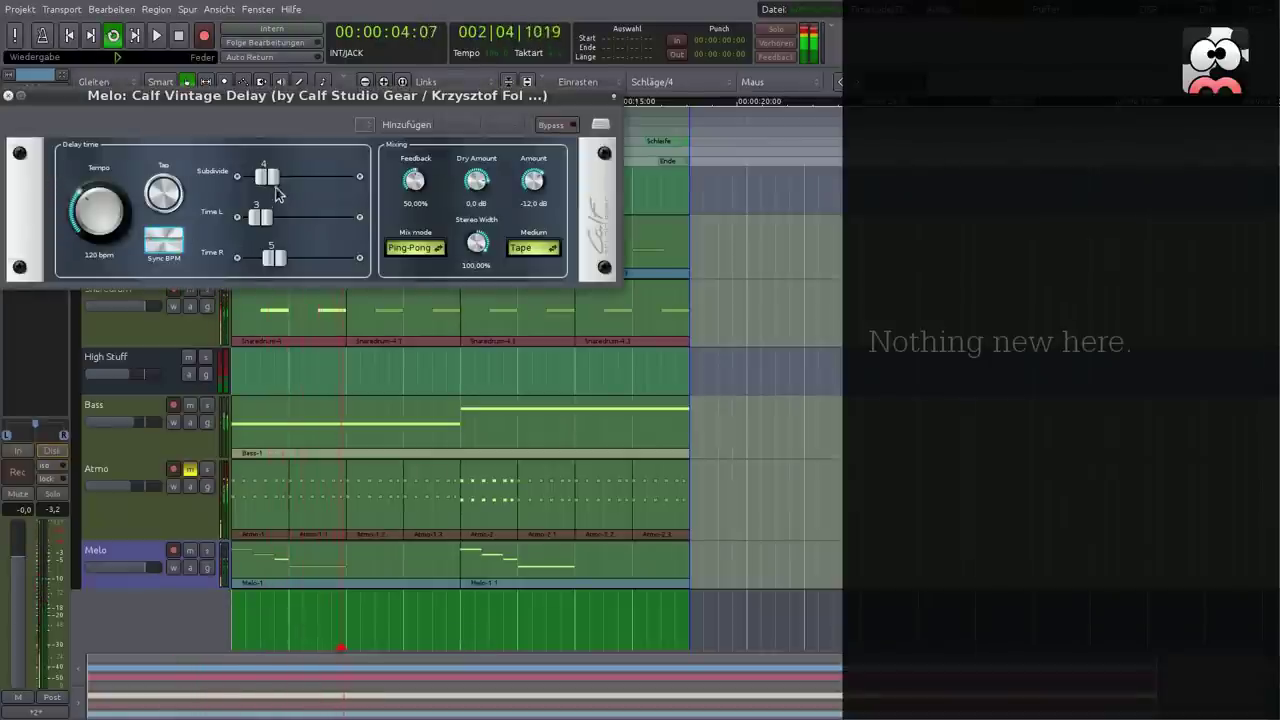
{"action": "left_click_drag", "start_coordinate": [267, 180], "coordinate": [294, 182]}
{"action": "left_click_drag", "start_coordinate": [259, 221], "coordinate": [287, 262]}
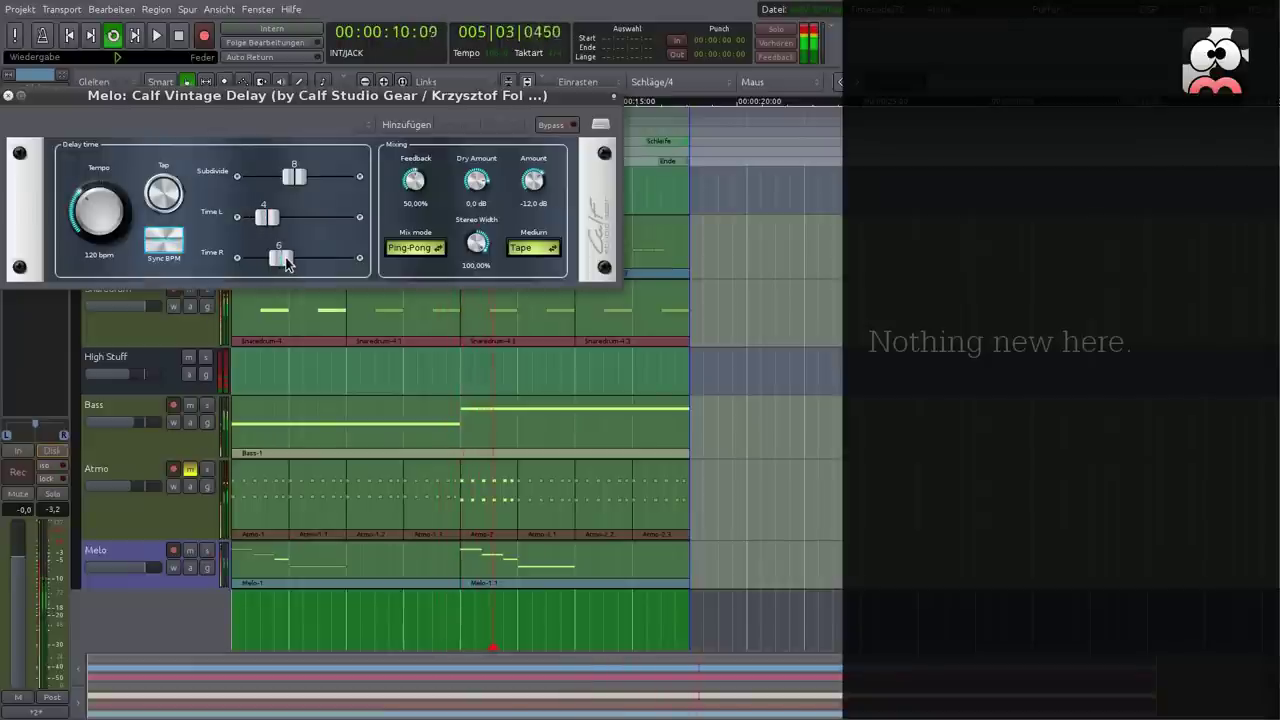
Set the Melo delay's mix mode to Stereo, feedback to about 77.6% and medium to Old Tape.
{"action": "left_click", "coordinate": [422, 253]}
{"action": "left_click", "coordinate": [414, 229]}
{"action": "left_click_drag", "start_coordinate": [405, 149], "coordinate": [404, 134]}
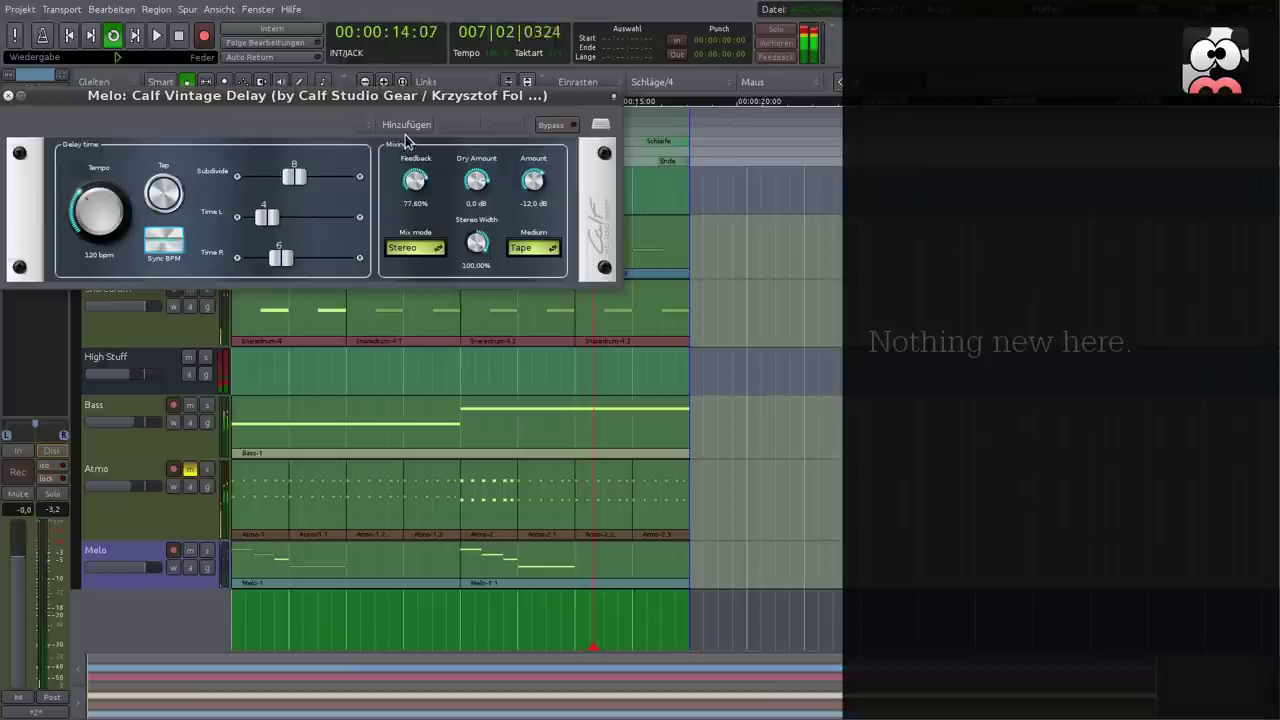
{"action": "left_click", "coordinate": [521, 250]}
{"action": "left_click", "coordinate": [519, 263]}
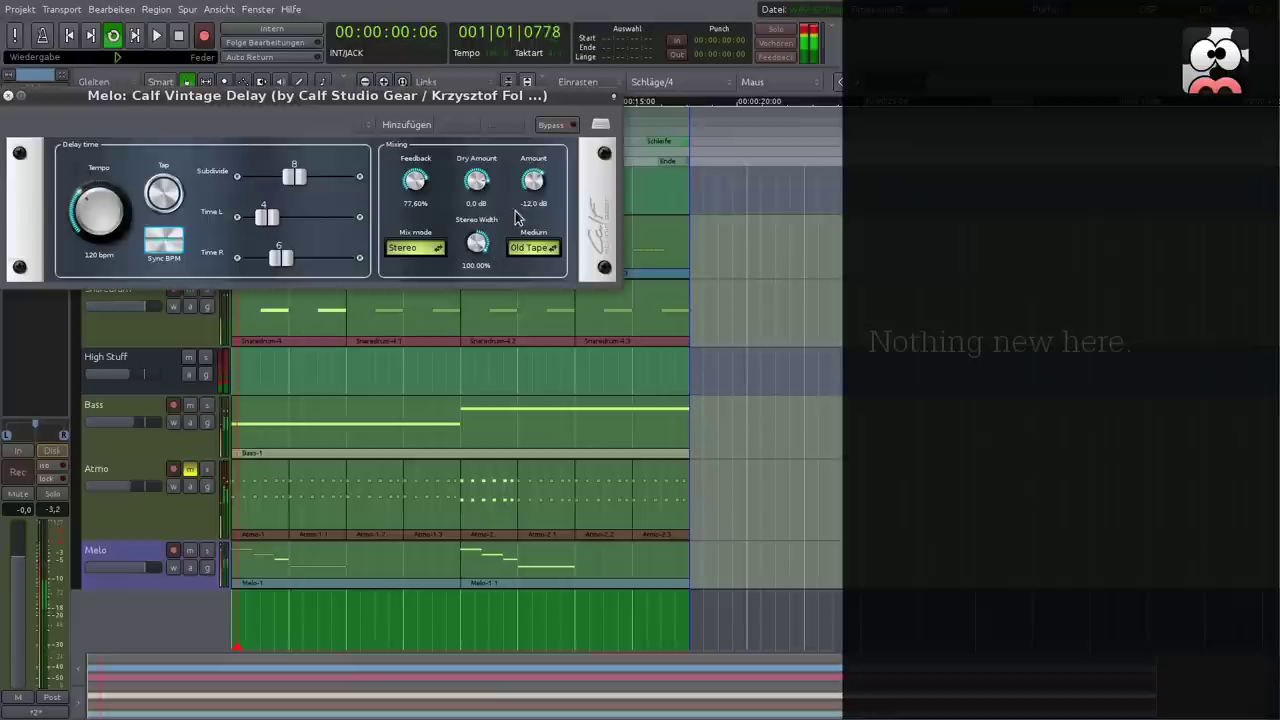
Tune the Melo delay to an amount of about -7.1 dB and feedback of about 72.4%, then close its controls.
{"action": "left_click_drag", "start_coordinate": [532, 195], "coordinate": [531, 180]}
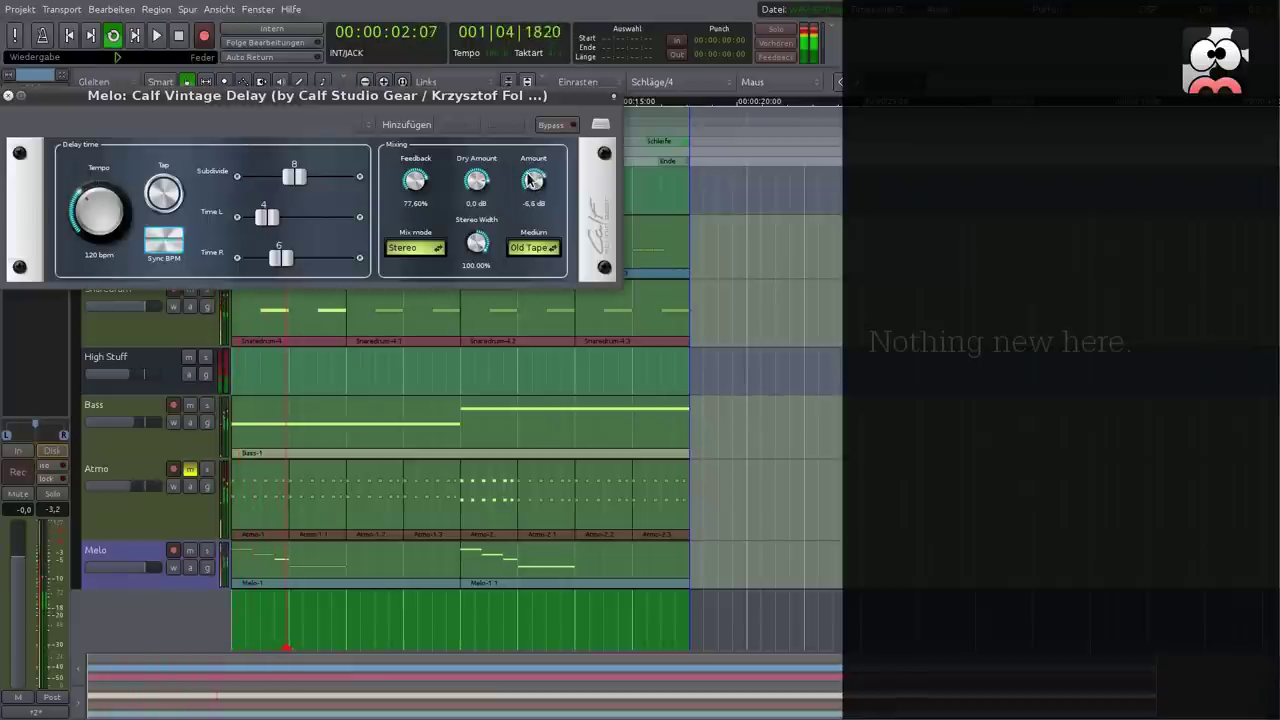
{"action": "left_click_drag", "start_coordinate": [530, 181], "coordinate": [530, 179]}
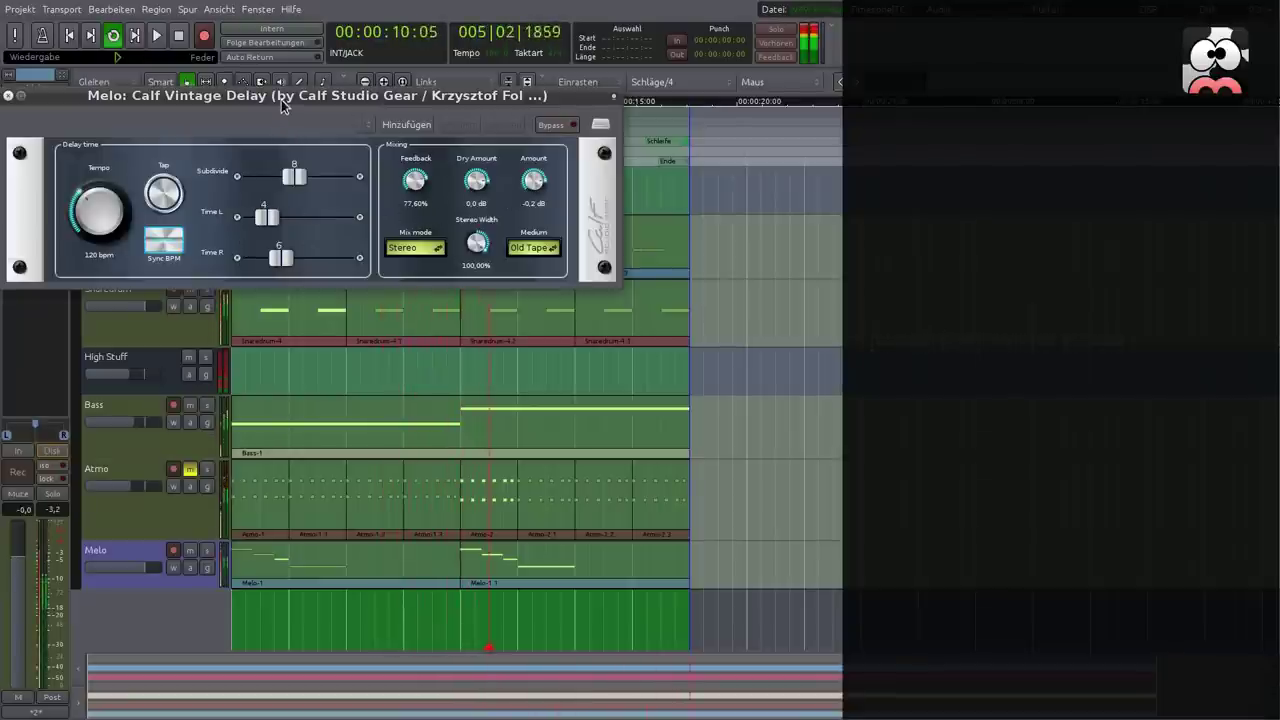
{"action": "left_click_drag", "start_coordinate": [281, 99], "coordinate": [334, 109]}
{"action": "scroll", "coordinate": [585, 199], "scroll_direction": "down", "scroll_amount": 2}
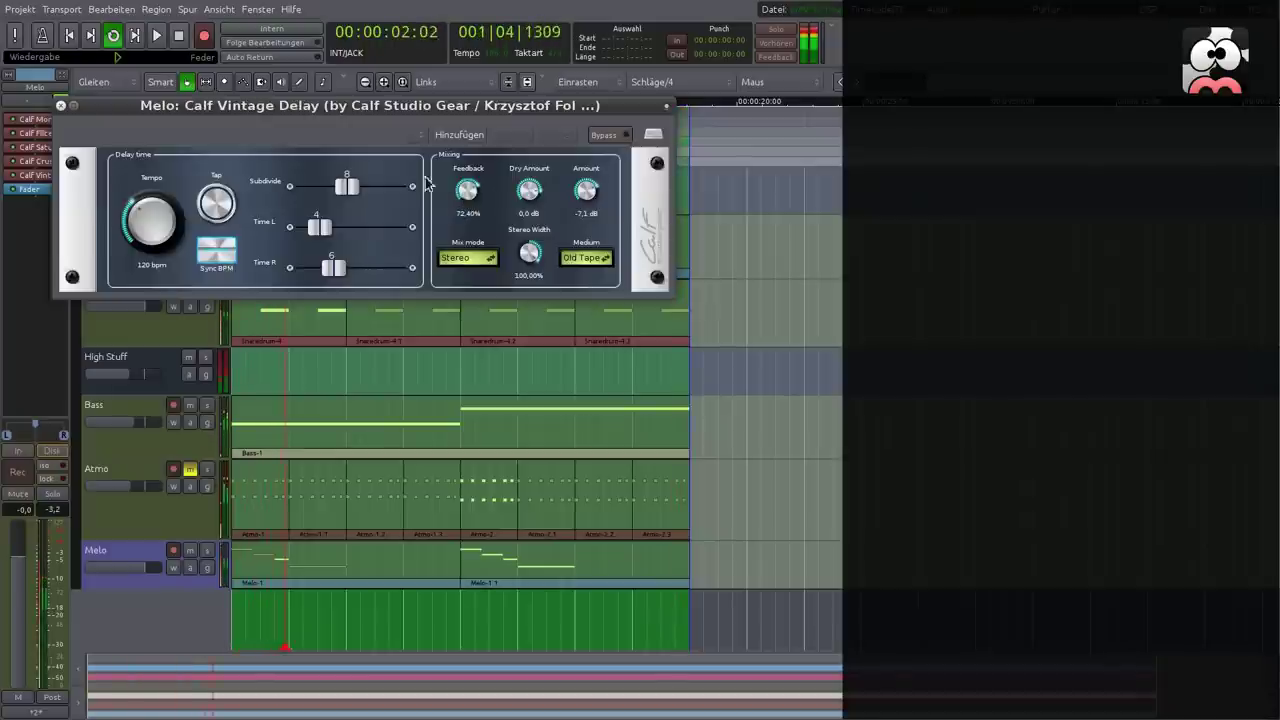
{"action": "left_click", "coordinate": [60, 105]}
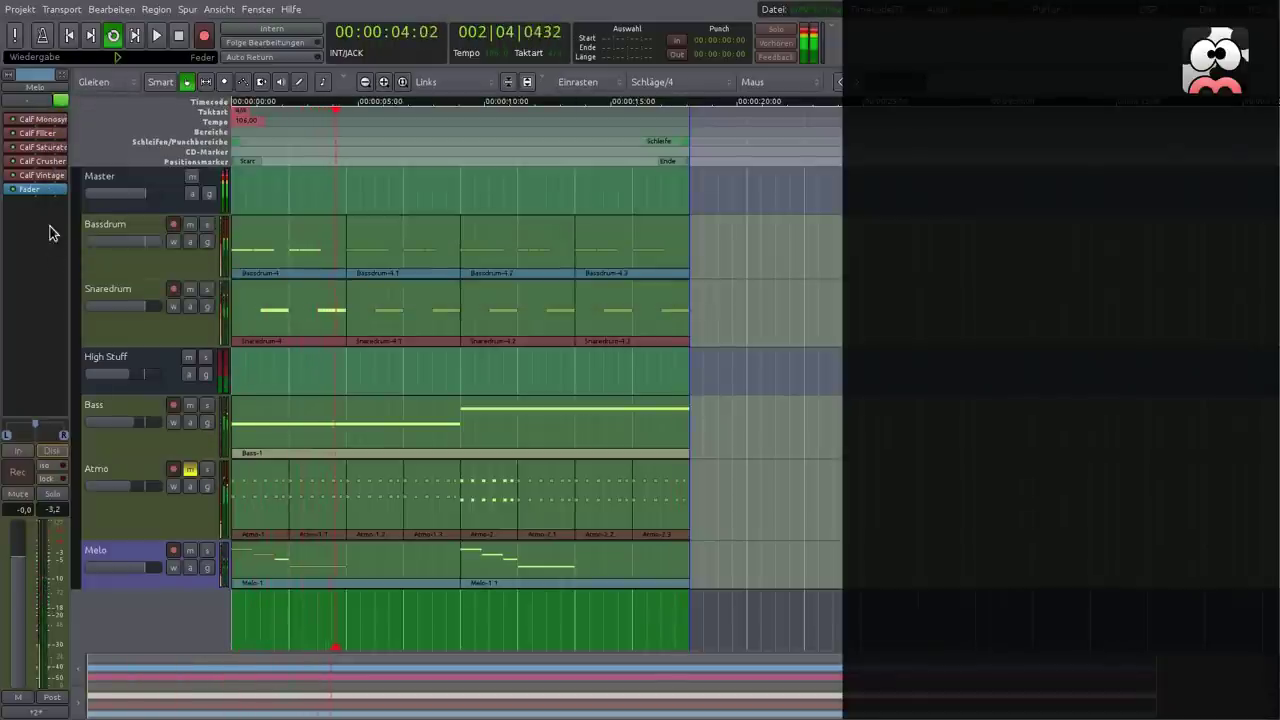
Insert a second Calf Vintage Delay after the first one on the Melo track.
{"action": "right_click", "coordinate": [48, 184]}
{"action": "mouse_move", "coordinate": [177, 187]}
{"action": "mouse_move", "coordinate": [320, 186]}
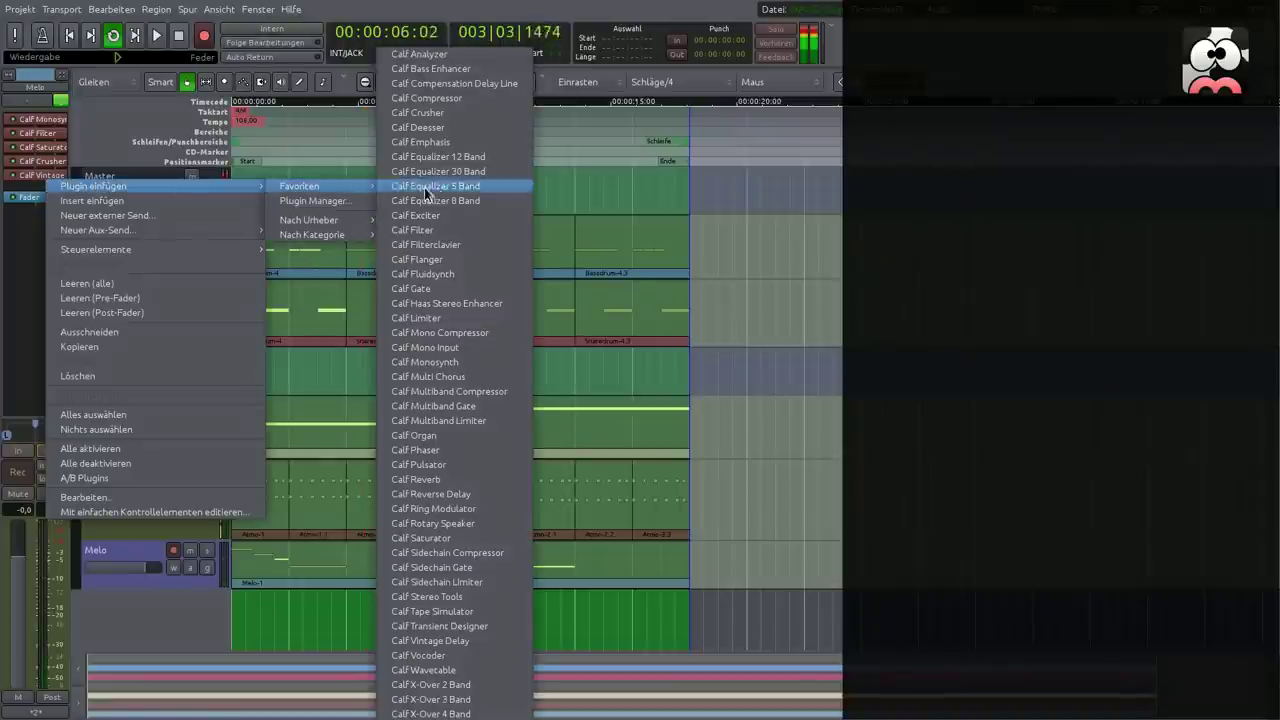
{"action": "left_click", "coordinate": [445, 640]}
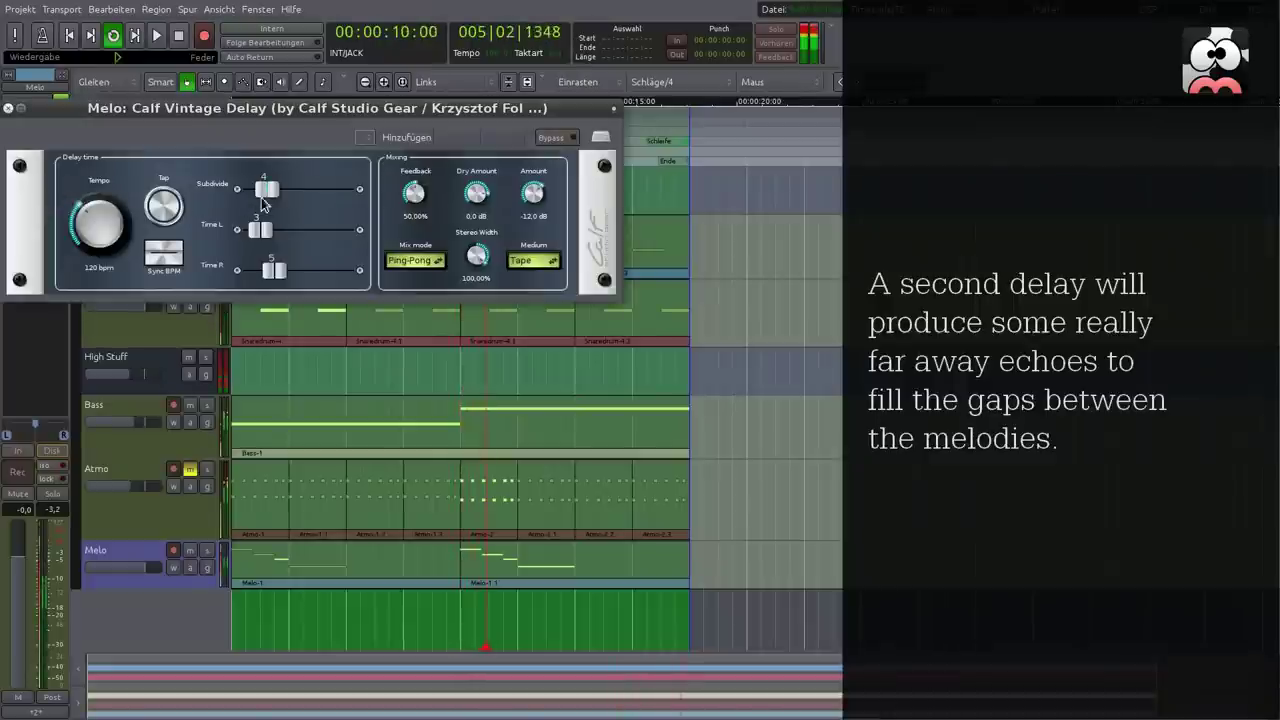
Sync the second Melo delay to BPM with Subdivide 2, Time L 8, Time R 16, feedback 0% and amount about -8.6 dB, and close it.
{"action": "left_click_drag", "start_coordinate": [267, 189], "coordinate": [364, 280]}
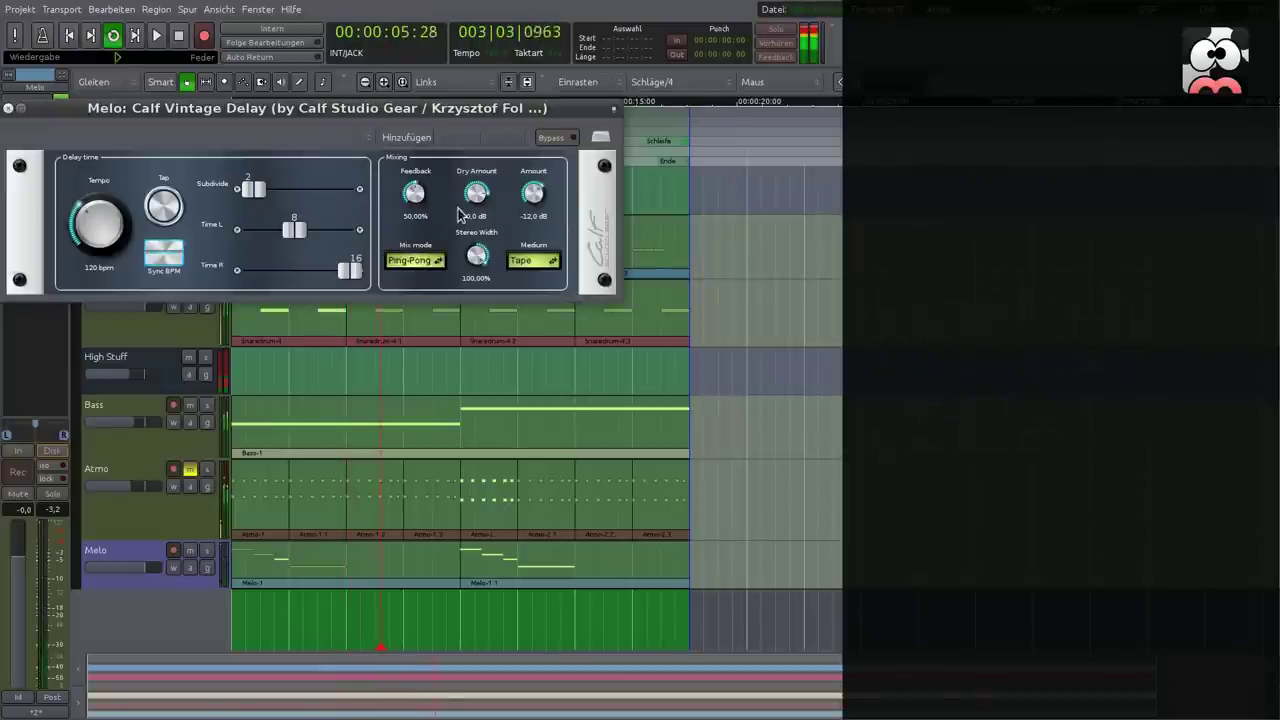
{"action": "left_click_drag", "start_coordinate": [413, 200], "coordinate": [413, 240]}
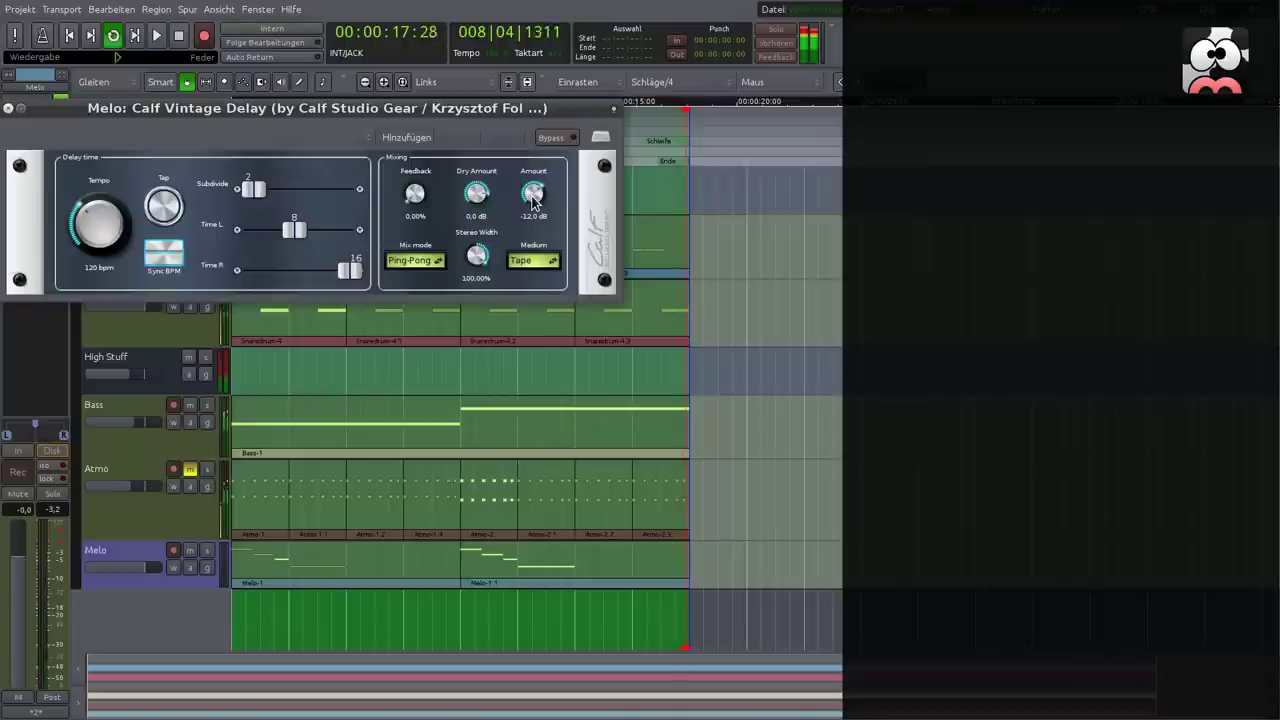
{"action": "scroll", "coordinate": [533, 195], "scroll_direction": "up", "scroll_amount": 5}
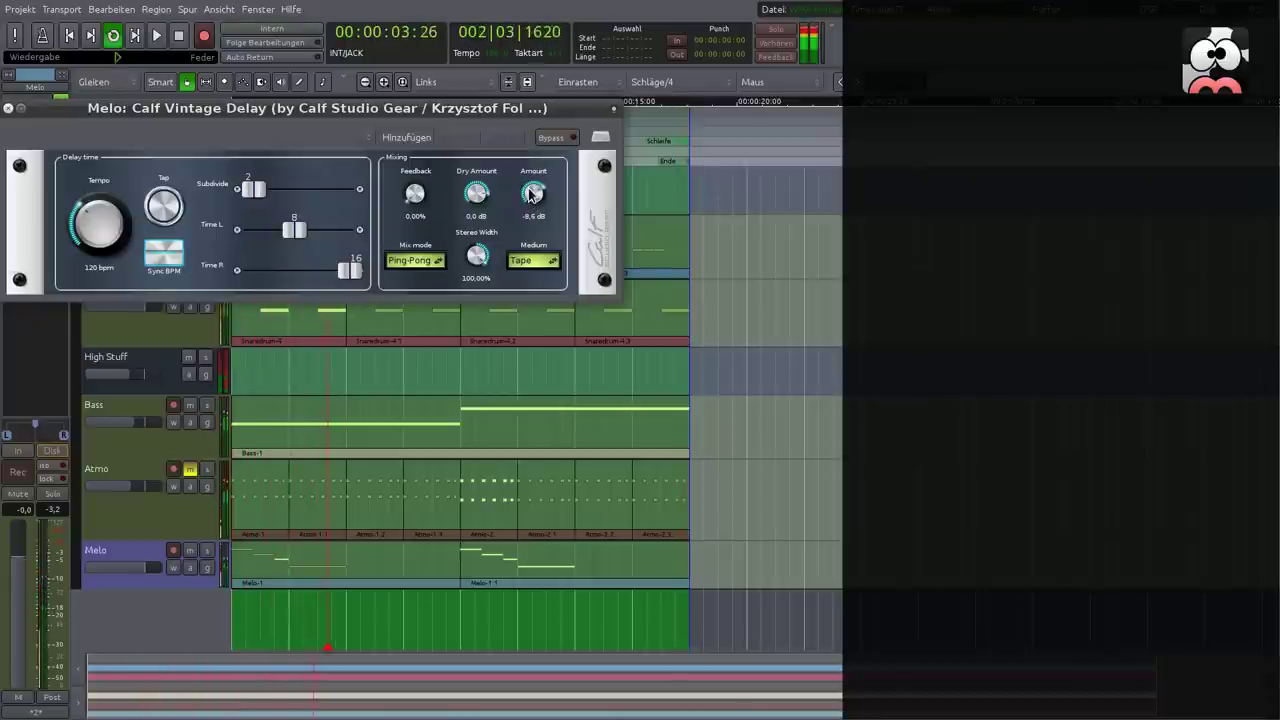
{"action": "left_click", "coordinate": [8, 107]}
Insert a Calf Reverb after the second Vintage Delay on the Melo track.
{"action": "right_click", "coordinate": [35, 200]}
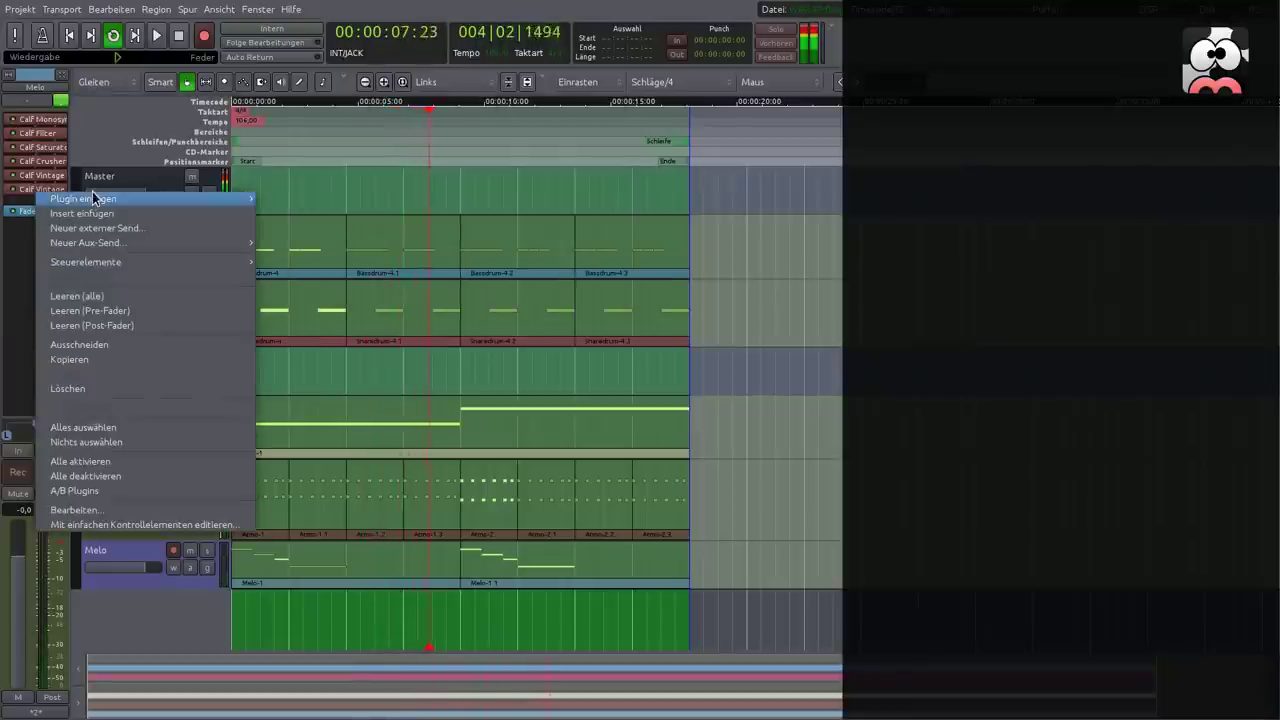
{"action": "mouse_move", "coordinate": [95, 198]}
{"action": "mouse_move", "coordinate": [300, 198]}
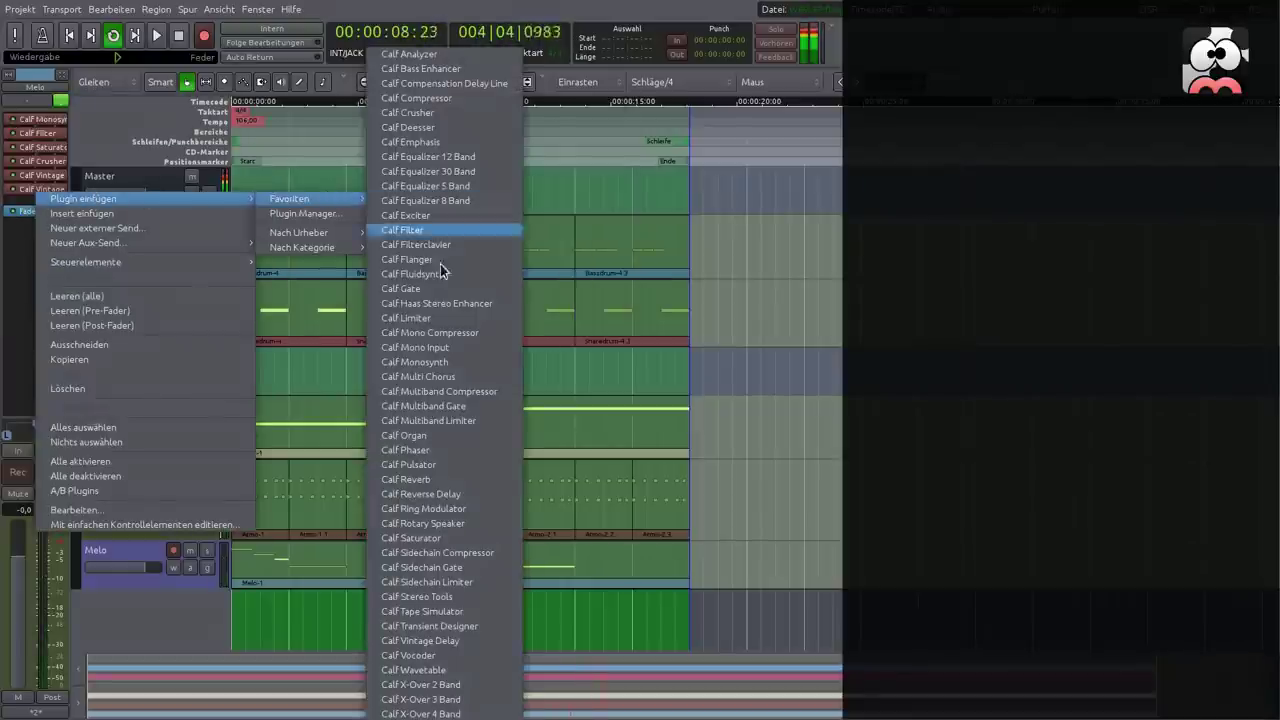
{"action": "left_click", "coordinate": [436, 479]}
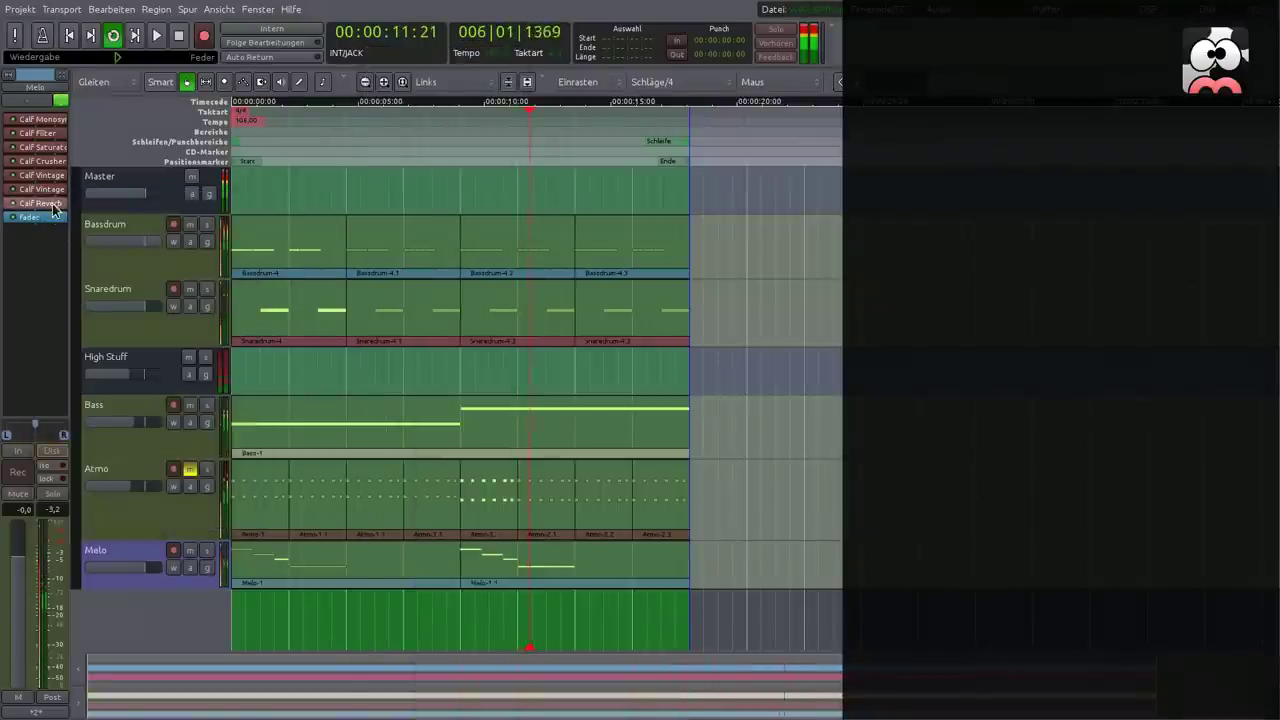
Set the Melo reverb's damping to about 12676 Hz, treble cut 10543 Hz, decay 3.85 s, pre-delay 194 ms and wet amount -3.9 dB.
{"action": "left_click_drag", "start_coordinate": [212, 198], "coordinate": [207, 140]}
{"action": "left_click_drag", "start_coordinate": [359, 196], "coordinate": [360, 176]}
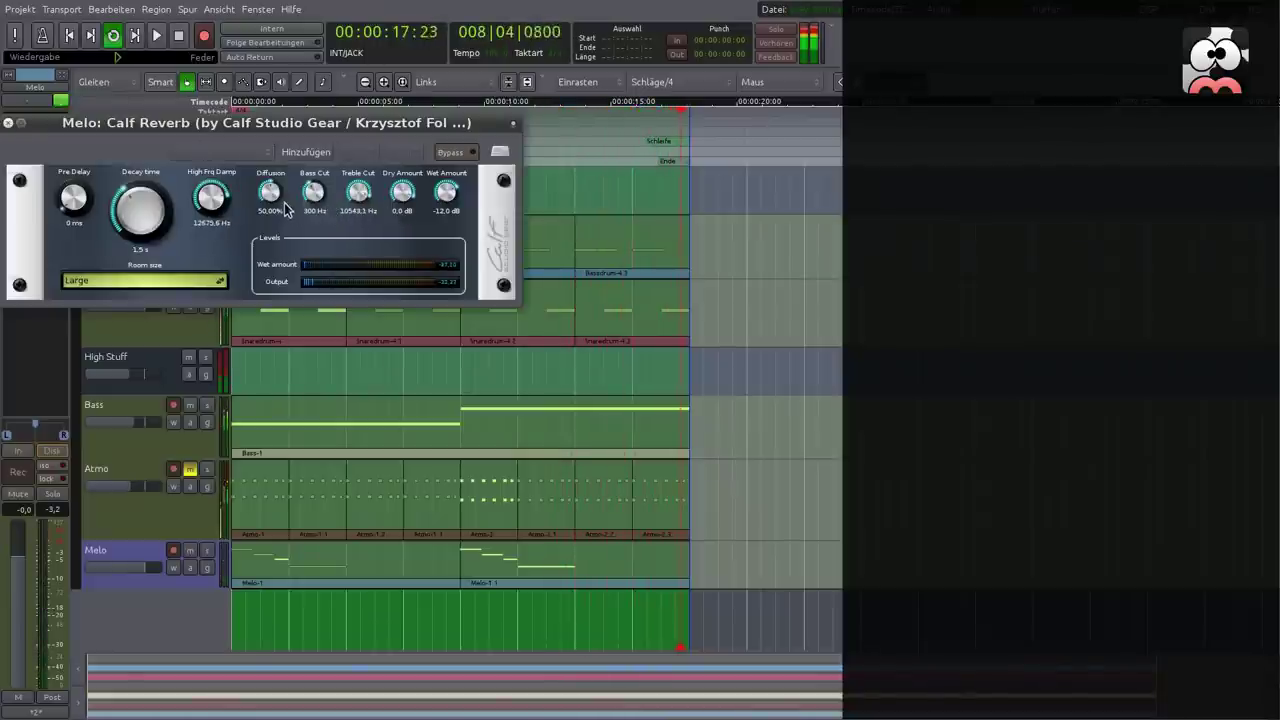
{"action": "left_click_drag", "start_coordinate": [141, 230], "coordinate": [86, 137]}
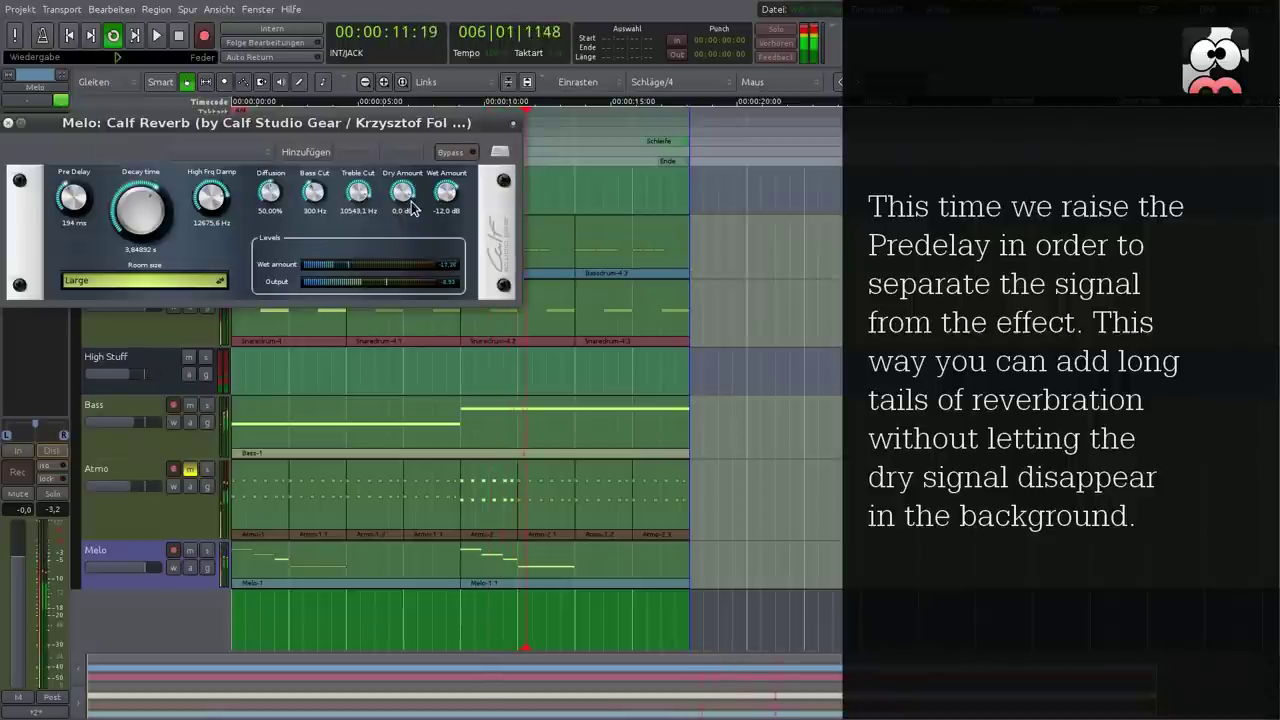
{"action": "left_click_drag", "start_coordinate": [436, 210], "coordinate": [438, 244]}
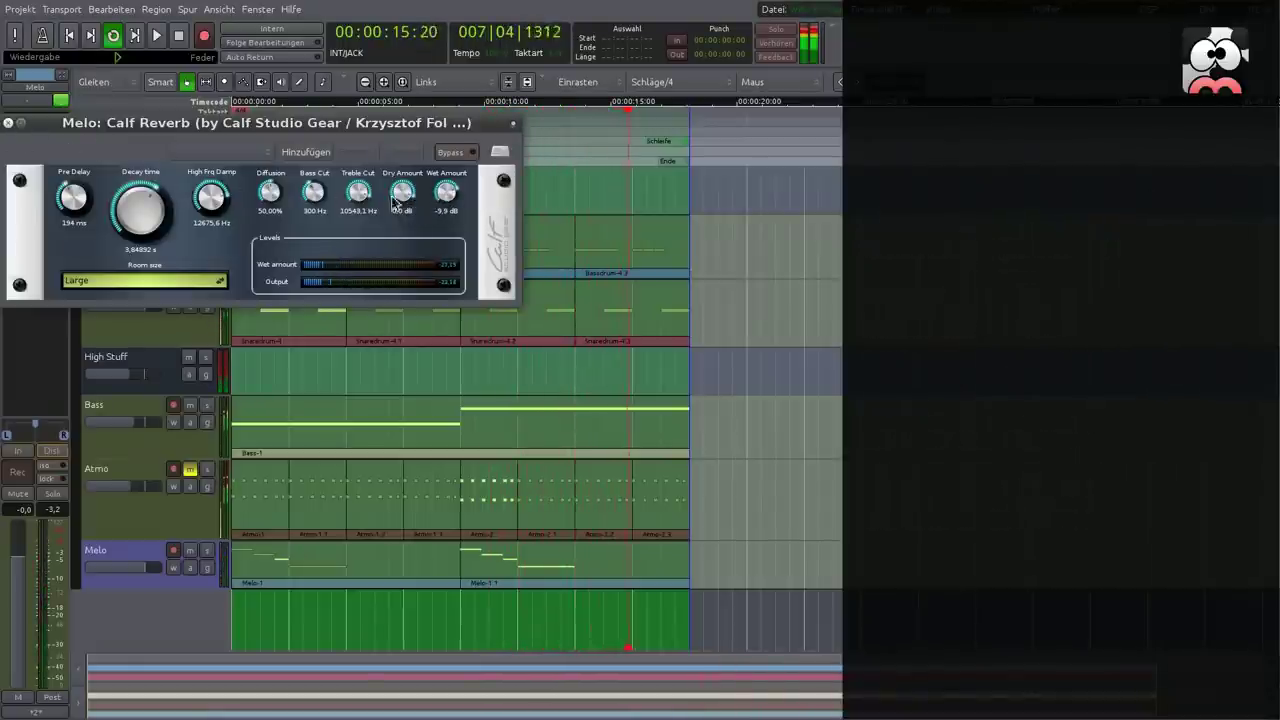
Close the Melo reverb, unmute the Atmo track and lower the Melo track's fader to about -3.1 dB.
{"action": "left_click", "coordinate": [5, 123]}
{"action": "left_click", "coordinate": [189, 470]}
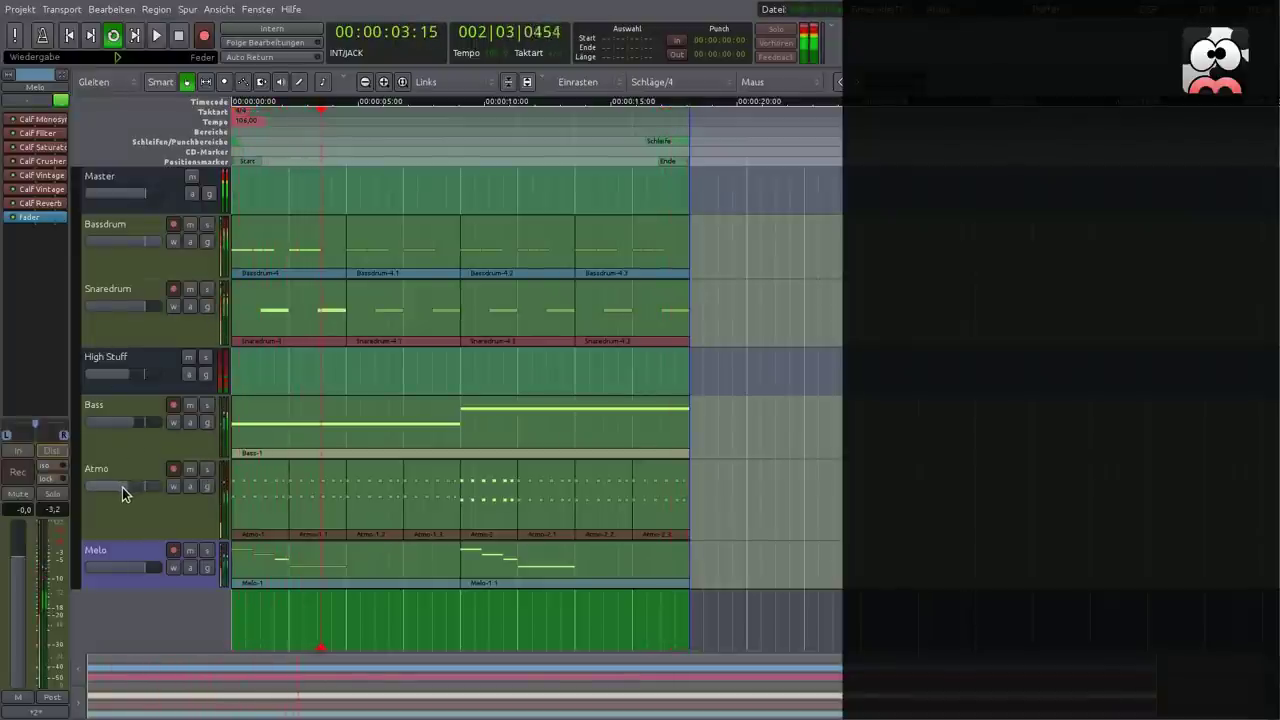
{"action": "mouse_move", "coordinate": [146, 566]}
{"action": "left_mouse_down"}
{"action": "mouse_move", "coordinate": [119, 575]}
{"action": "mouse_move", "coordinate": [129, 569]}
{"action": "left_mouse_up"}
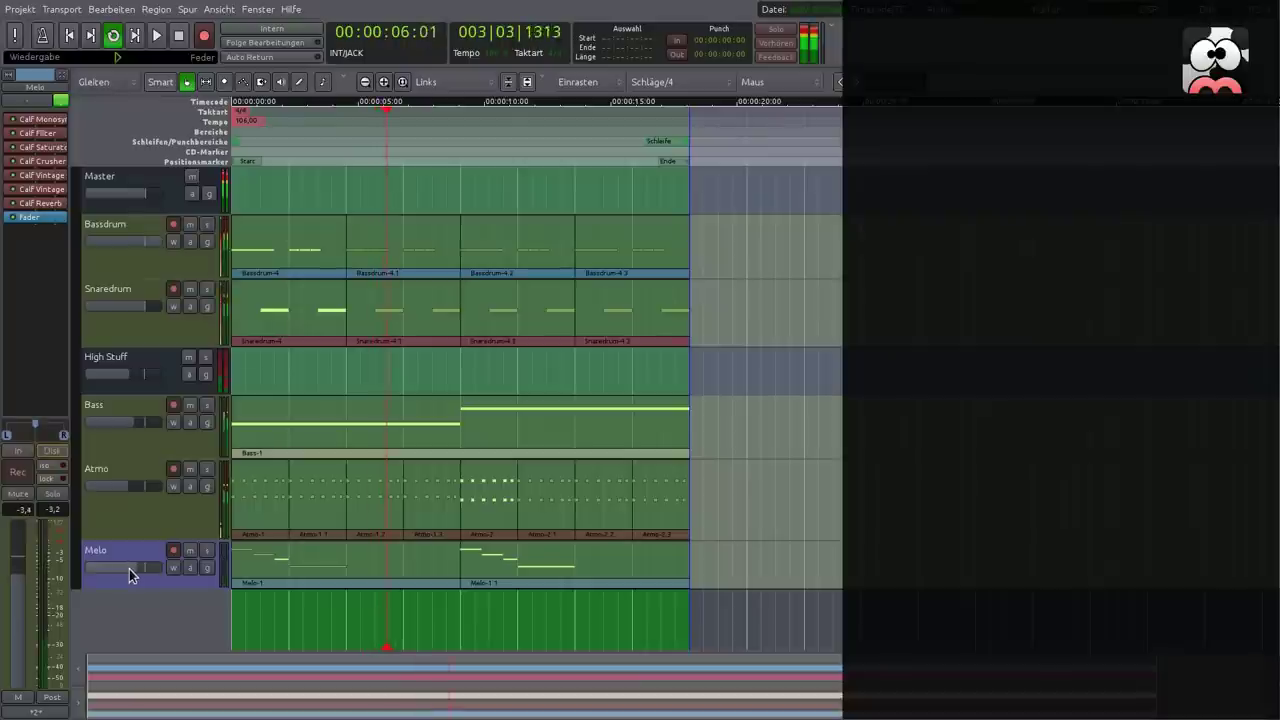
Insert a Calf Filter after the Calf Reverb on the Melo track and open its interface.
{"action": "right_click", "coordinate": [50, 222]}
{"action": "mouse_move", "coordinate": [92, 217]}
{"action": "mouse_move", "coordinate": [320, 214]}
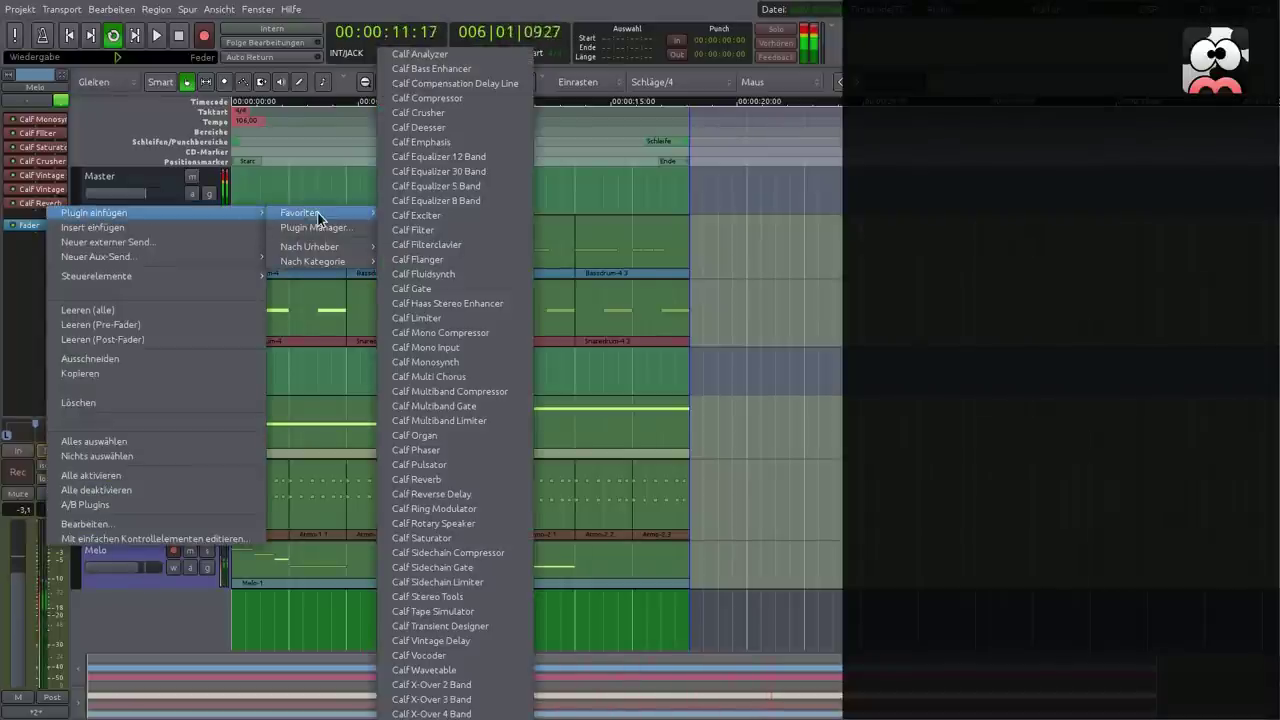
{"action": "left_click", "coordinate": [468, 230]}
{"action": "double_click", "coordinate": [35, 218]}
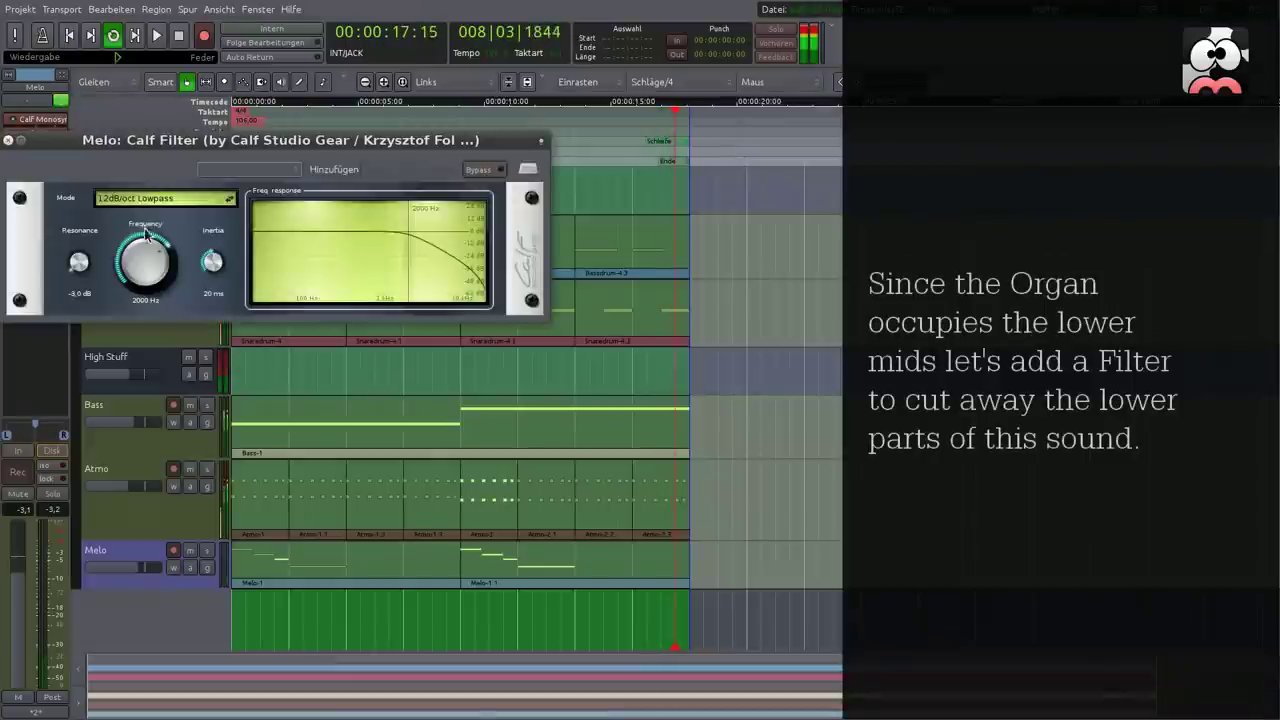
Set the new Melo filter to 12dB/oct Highpass with a frequency of about 1467 Hz, and close it.
{"action": "left_click", "coordinate": [162, 200]}
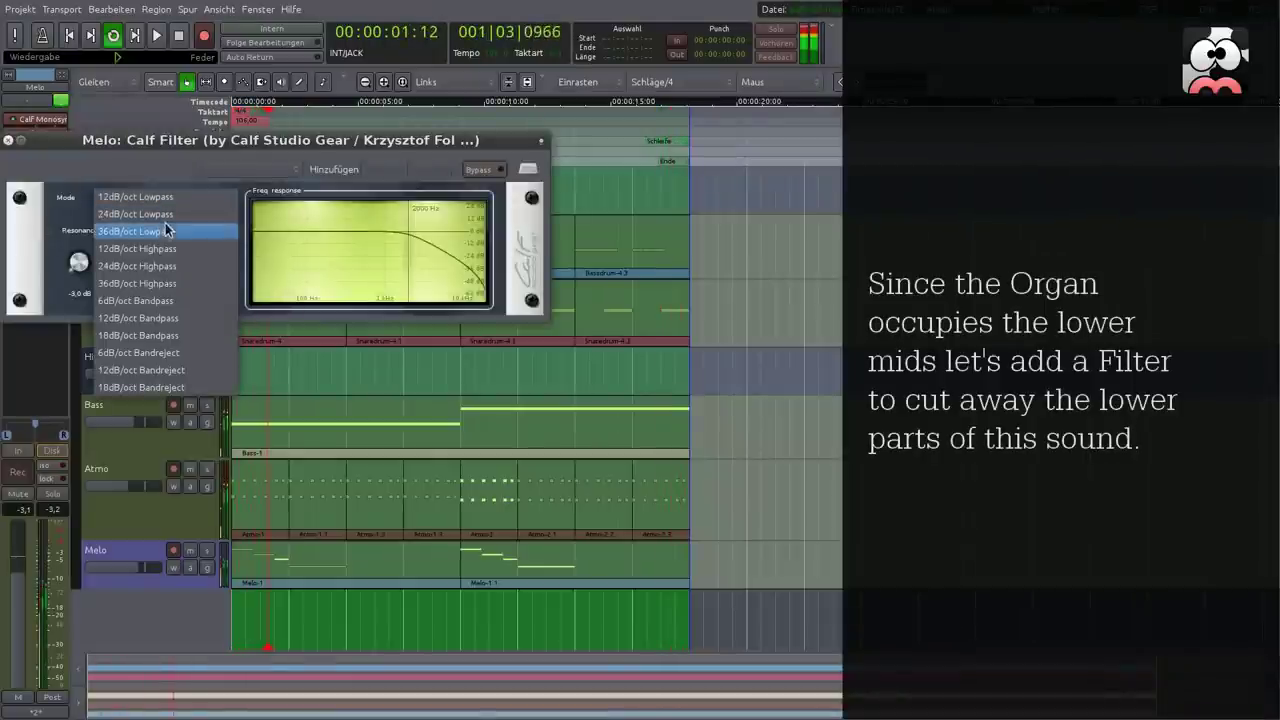
{"action": "left_click", "coordinate": [167, 250]}
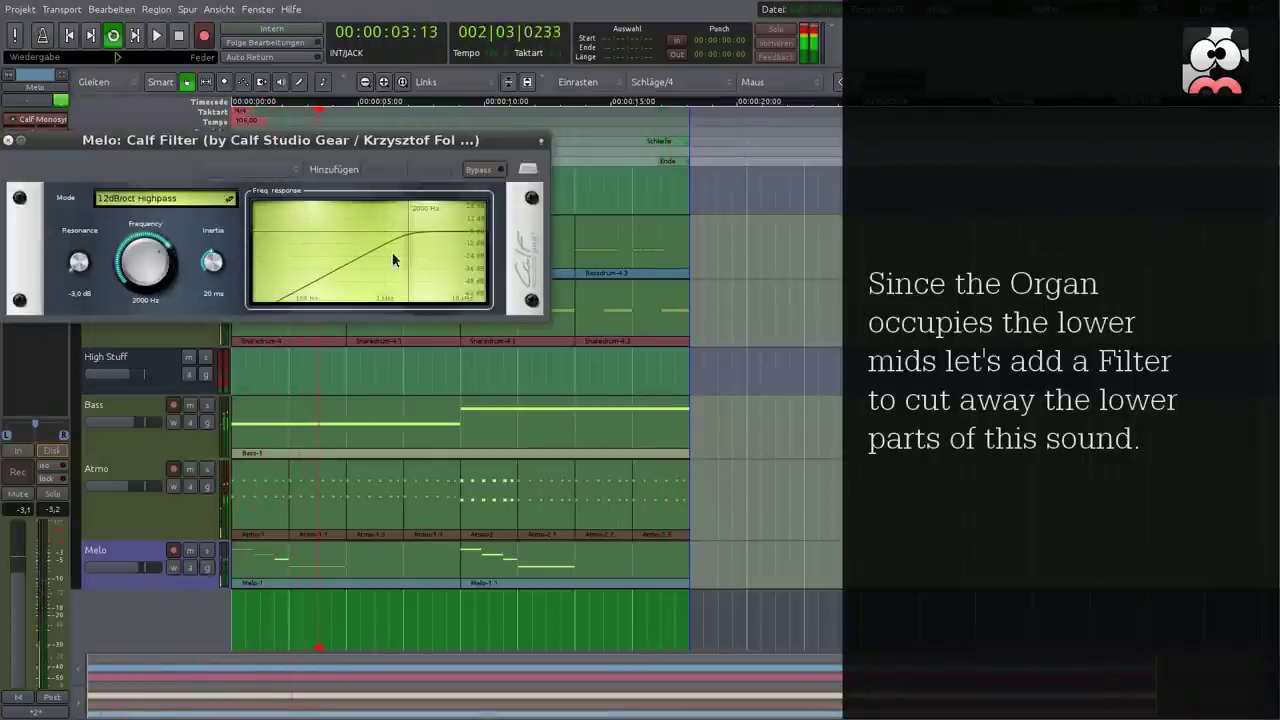
{"action": "left_click_drag", "start_coordinate": [400, 253], "coordinate": [390, 255]}
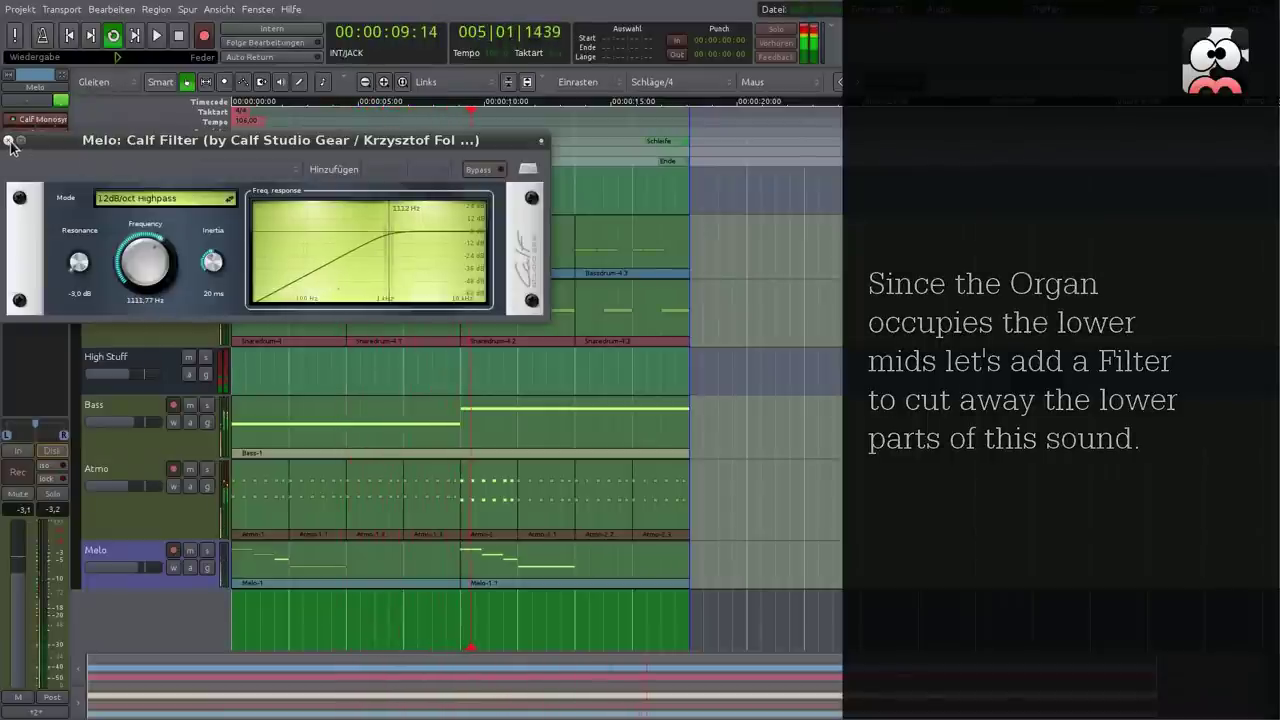
{"action": "left_click_drag", "start_coordinate": [387, 253], "coordinate": [395, 254]}
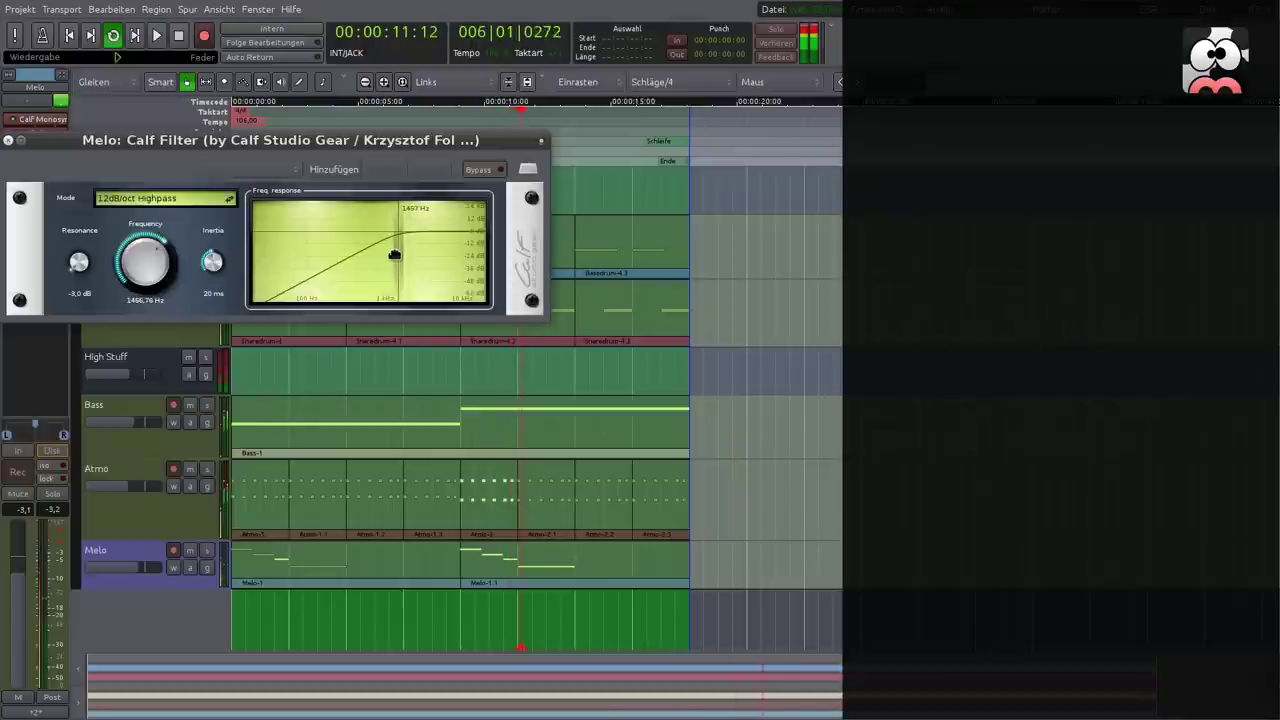
{"action": "left_click", "coordinate": [20, 142]}
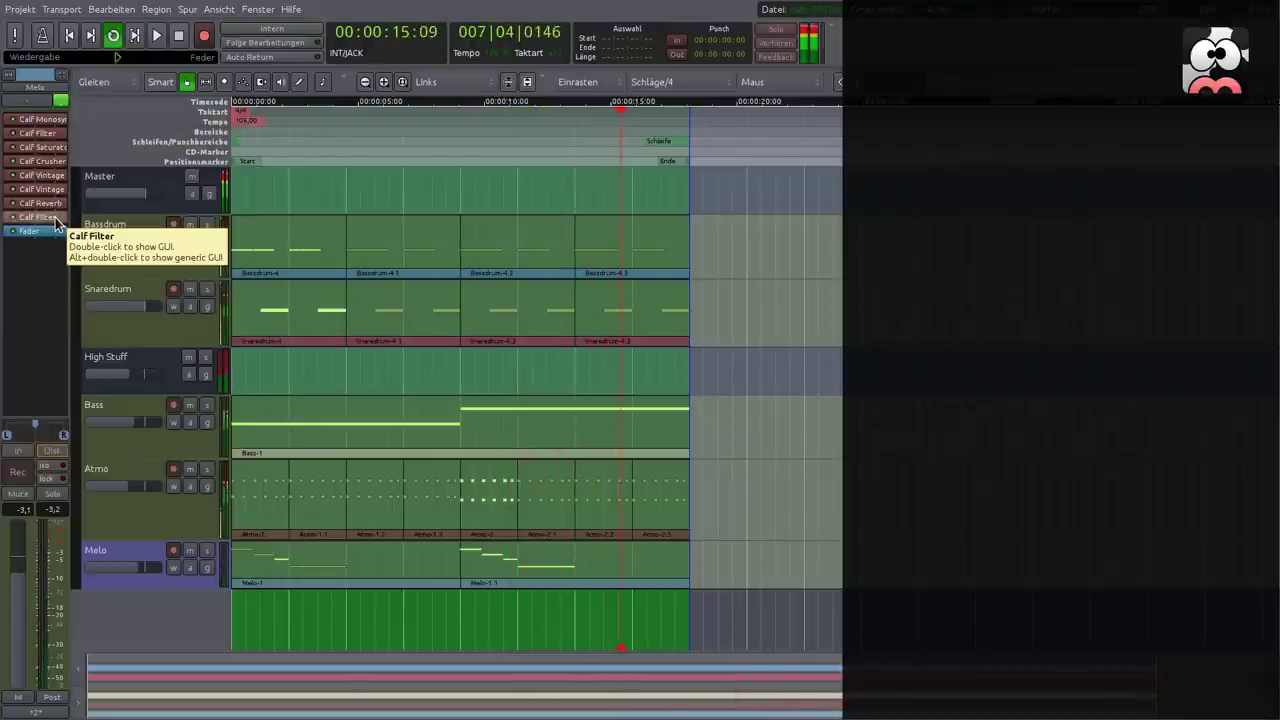
Move the new Melo filter ahead of the first Vintage Delay and raise the Melo fader to about 1.1 dB.
{"action": "left_click_drag", "start_coordinate": [55, 222], "coordinate": [50, 177]}
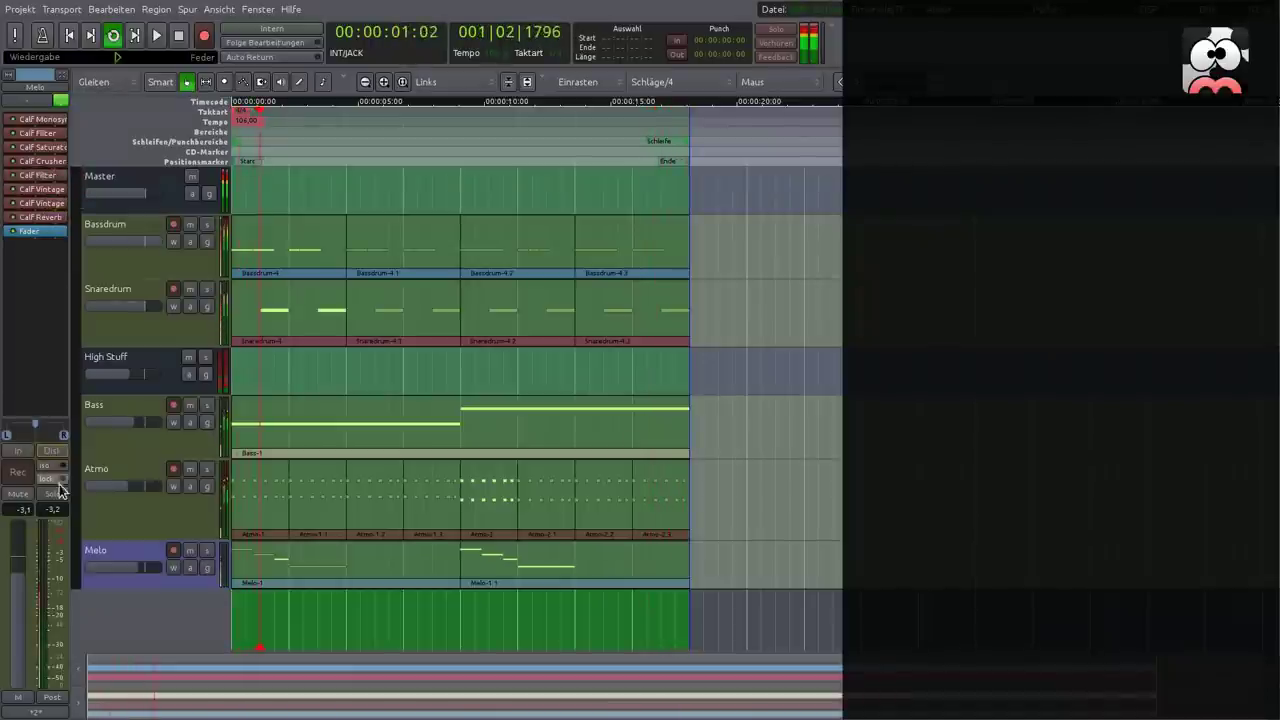
{"action": "left_click_drag", "start_coordinate": [29, 594], "coordinate": [26, 584]}
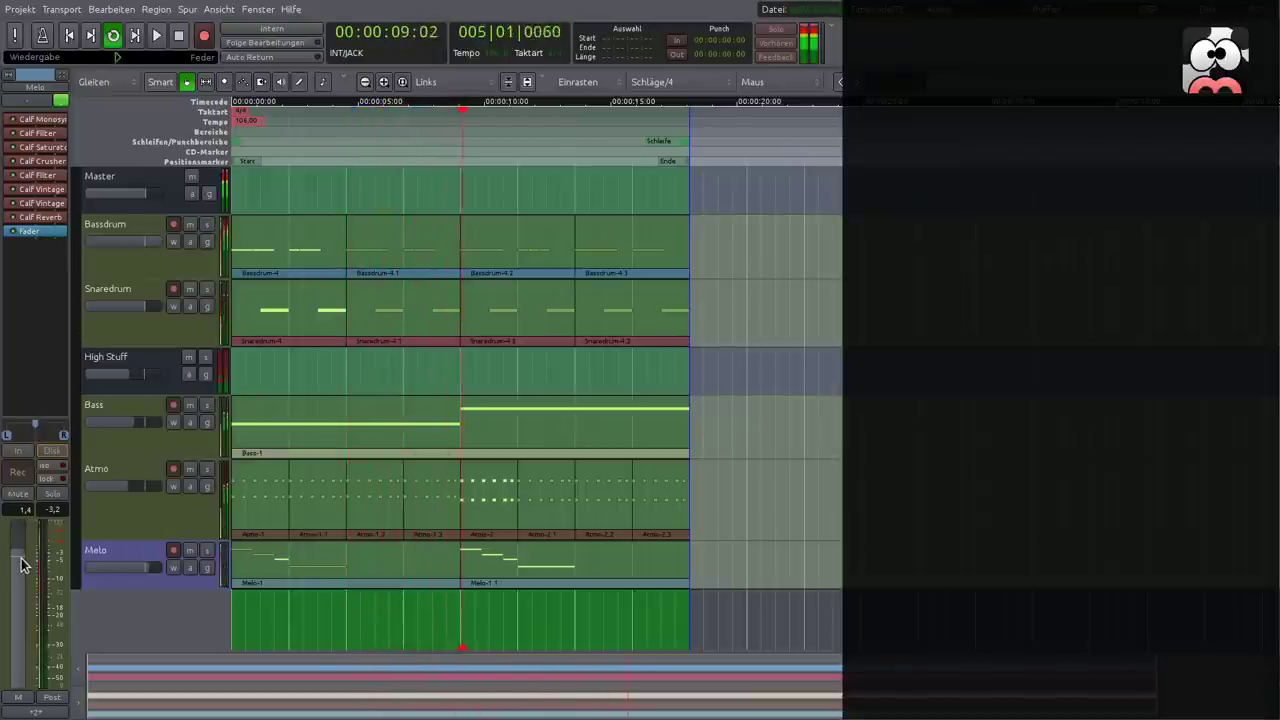
{"action": "left_click_drag", "start_coordinate": [21, 556], "coordinate": [21, 558]}
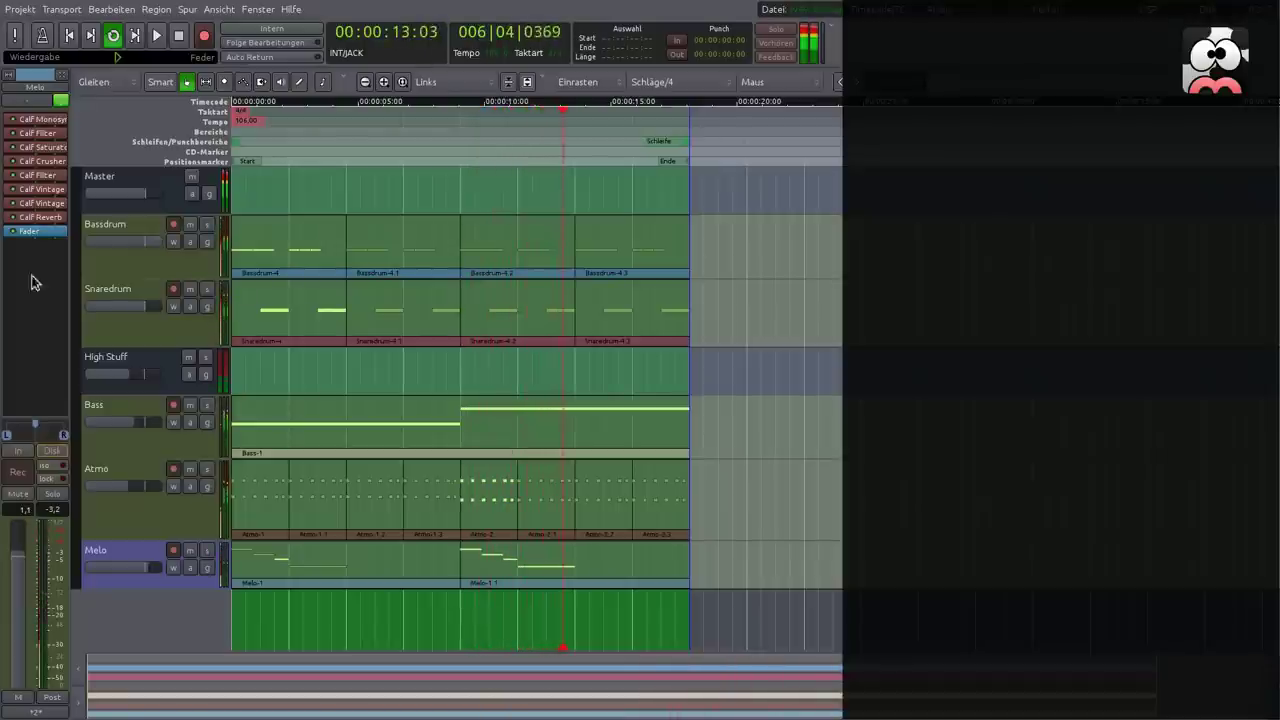
Insert a Calf Exciter after the second Calf Filter on the Melo track and open its interface.
{"action": "right_click", "coordinate": [44, 180]}
{"action": "mouse_move", "coordinate": [60, 185]}
{"action": "mouse_move", "coordinate": [297, 185]}
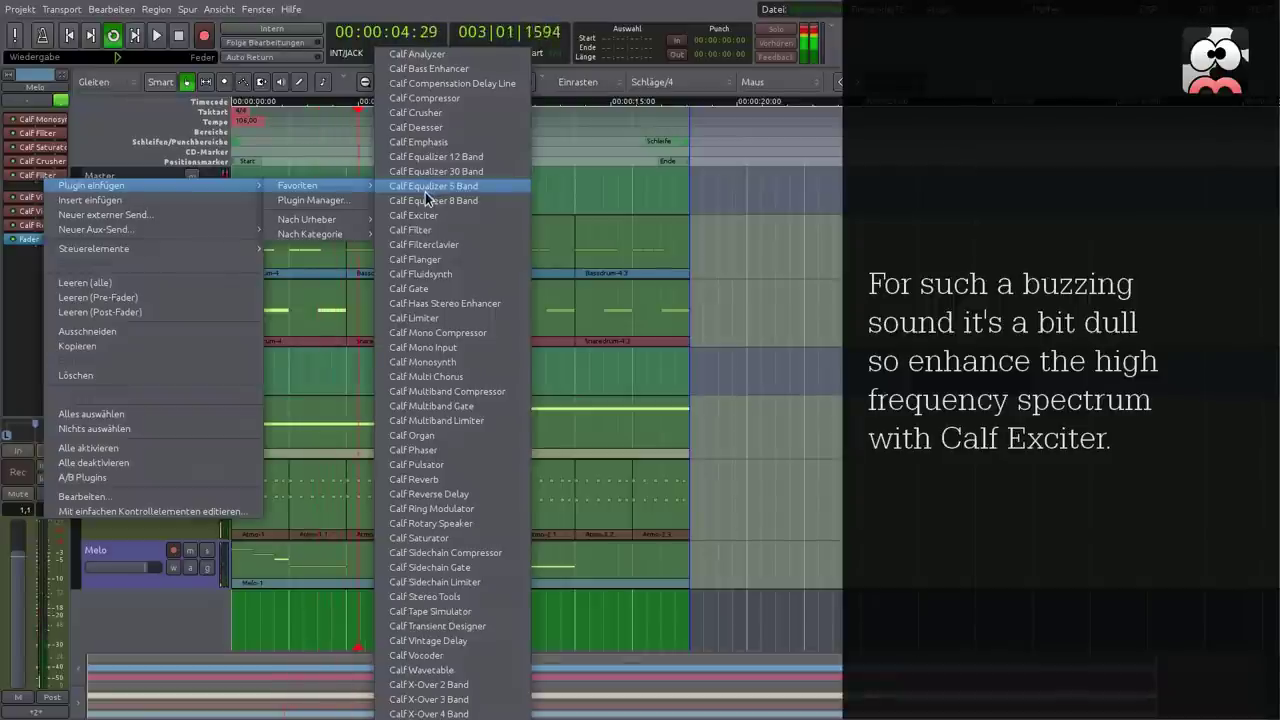
{"action": "left_click", "coordinate": [456, 218]}
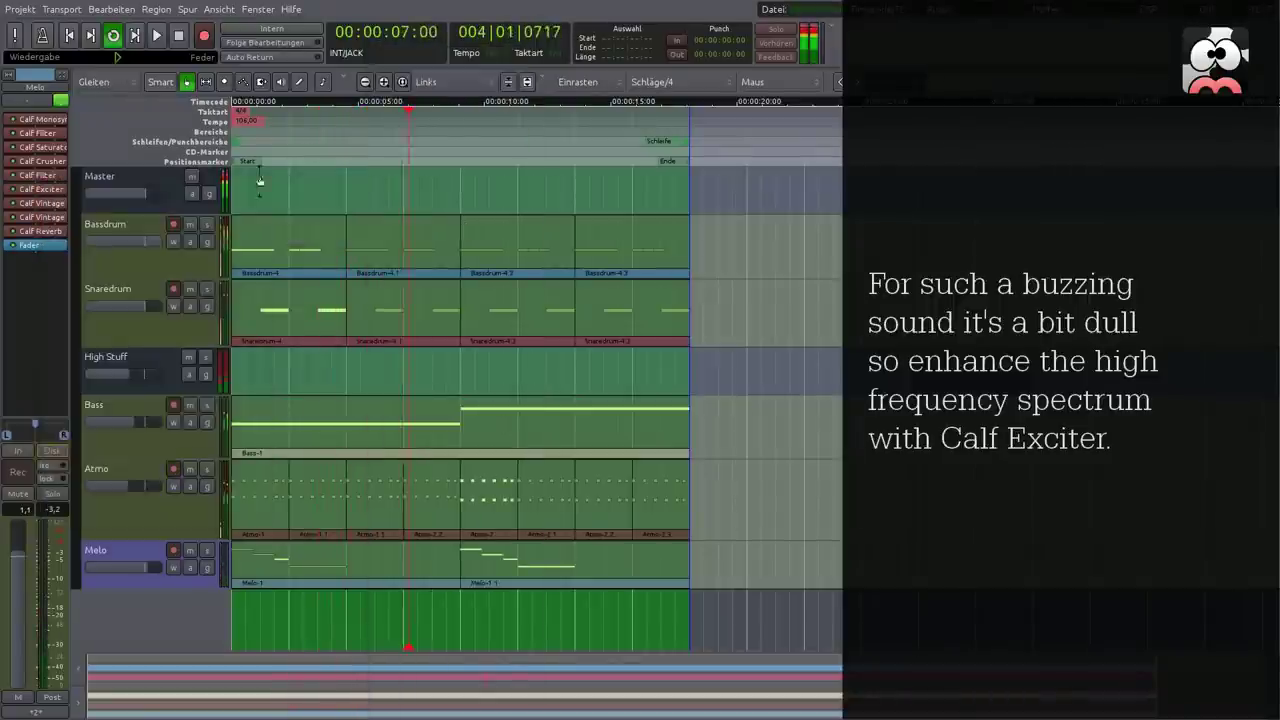
{"action": "double_click", "coordinate": [57, 196]}
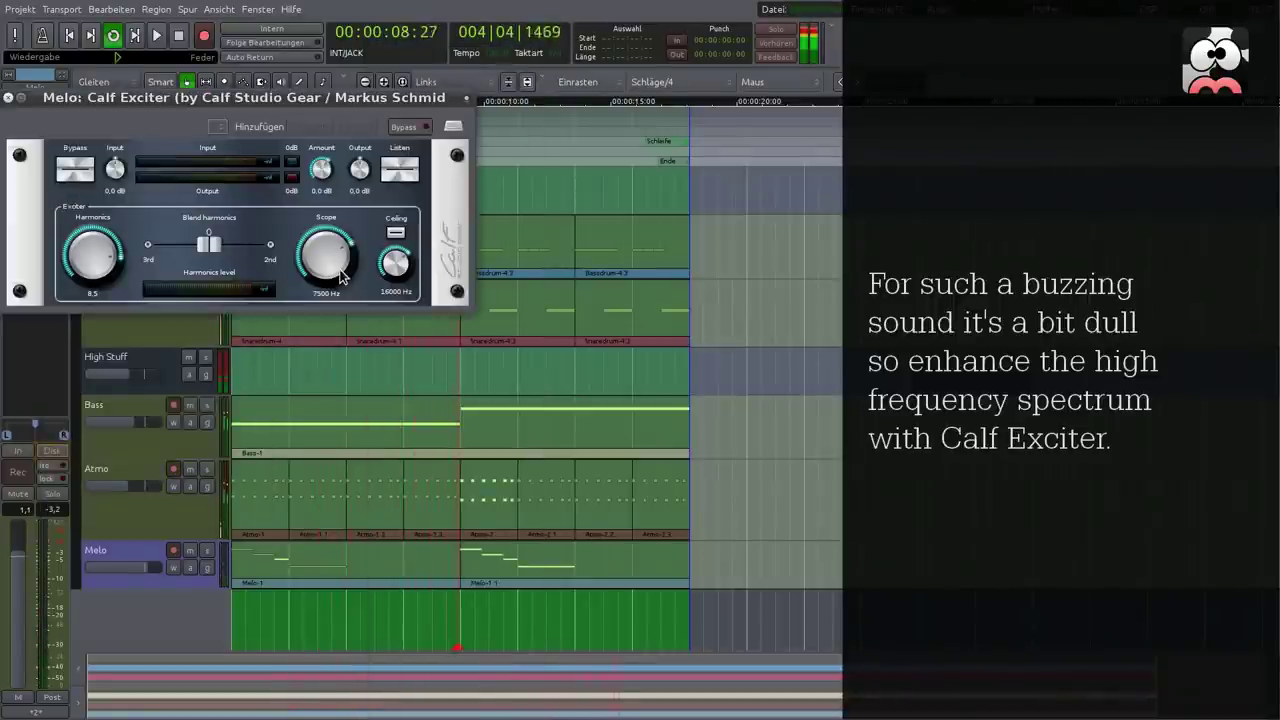
Set the Melo exciter's blend harmonics to -10, scope to about 5471 Hz and amount to about 2.7 dB, and close it.
{"action": "left_click_drag", "start_coordinate": [313, 254], "coordinate": [312, 270]}
{"action": "left_click_drag", "start_coordinate": [210, 248], "coordinate": [140, 250]}
{"action": "left_click_drag", "start_coordinate": [324, 262], "coordinate": [316, 170]}
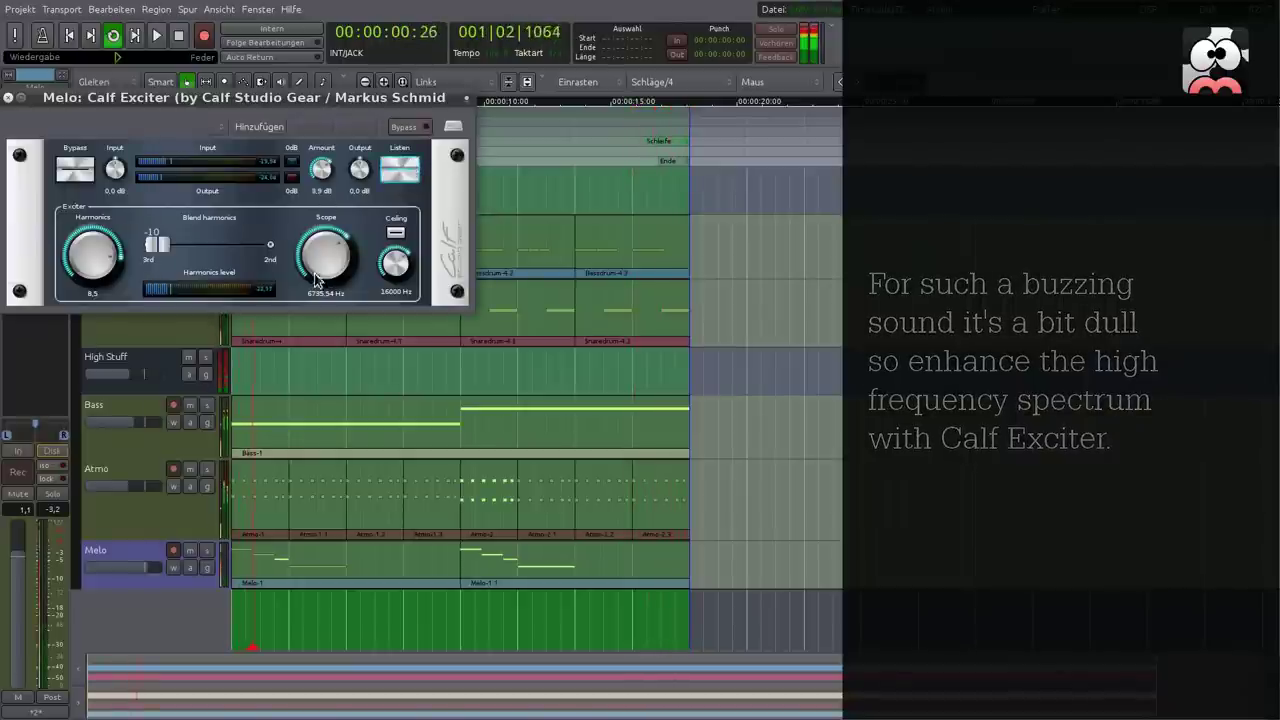
{"action": "left_click_drag", "start_coordinate": [308, 275], "coordinate": [336, 263]}
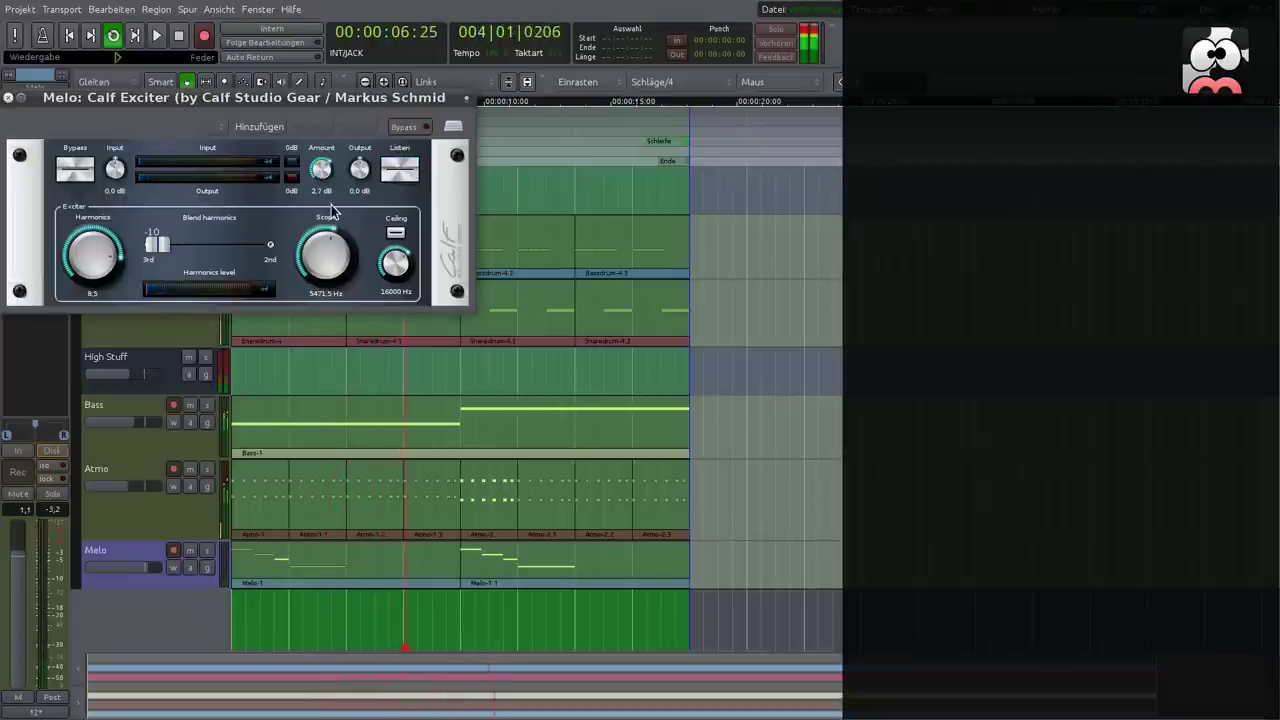
{"action": "left_click", "coordinate": [8, 97]}
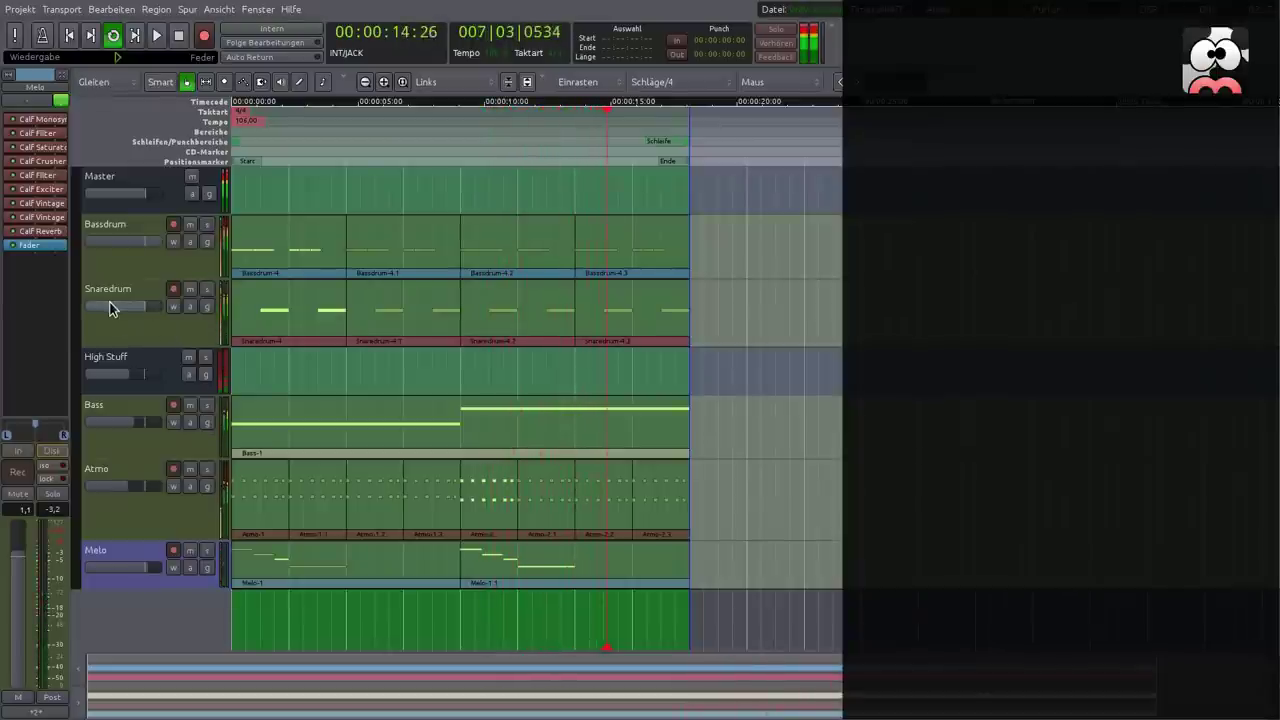
Insert a Calf Equalizer 8 Band directly after the Calf Organ on the Atmo track.
{"action": "left_click", "coordinate": [137, 514]}
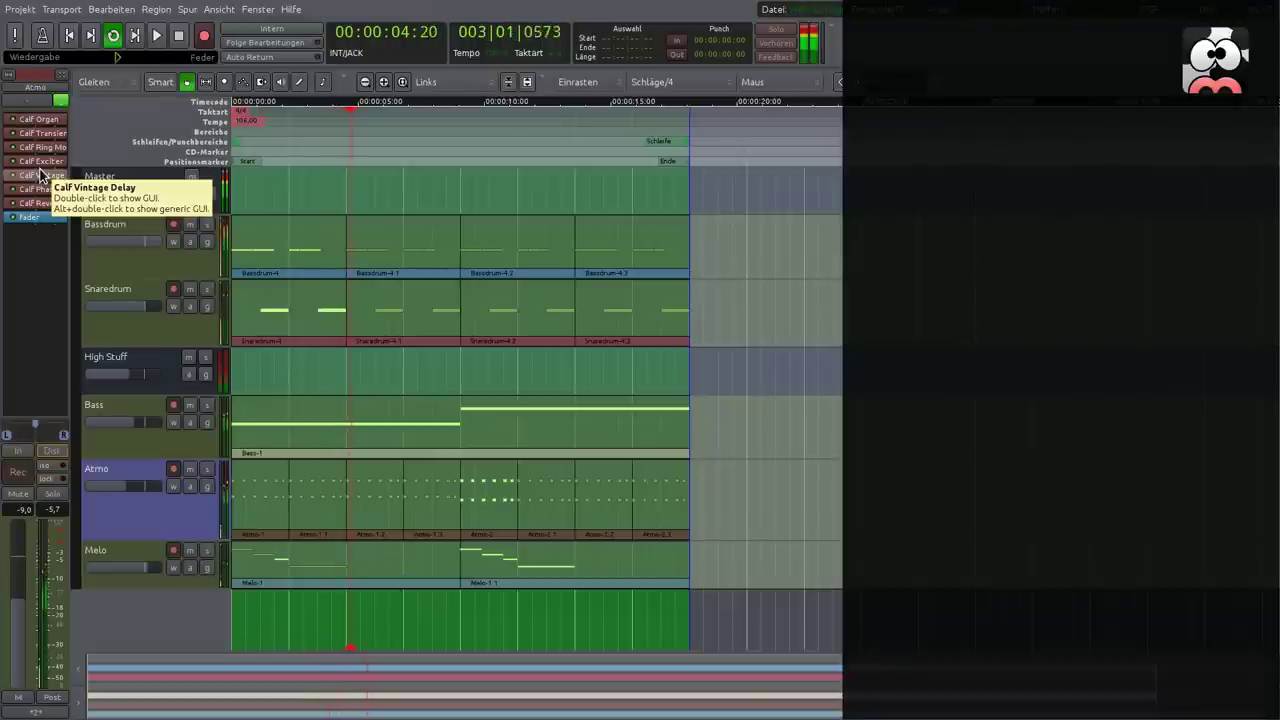
{"action": "right_click", "coordinate": [46, 125]}
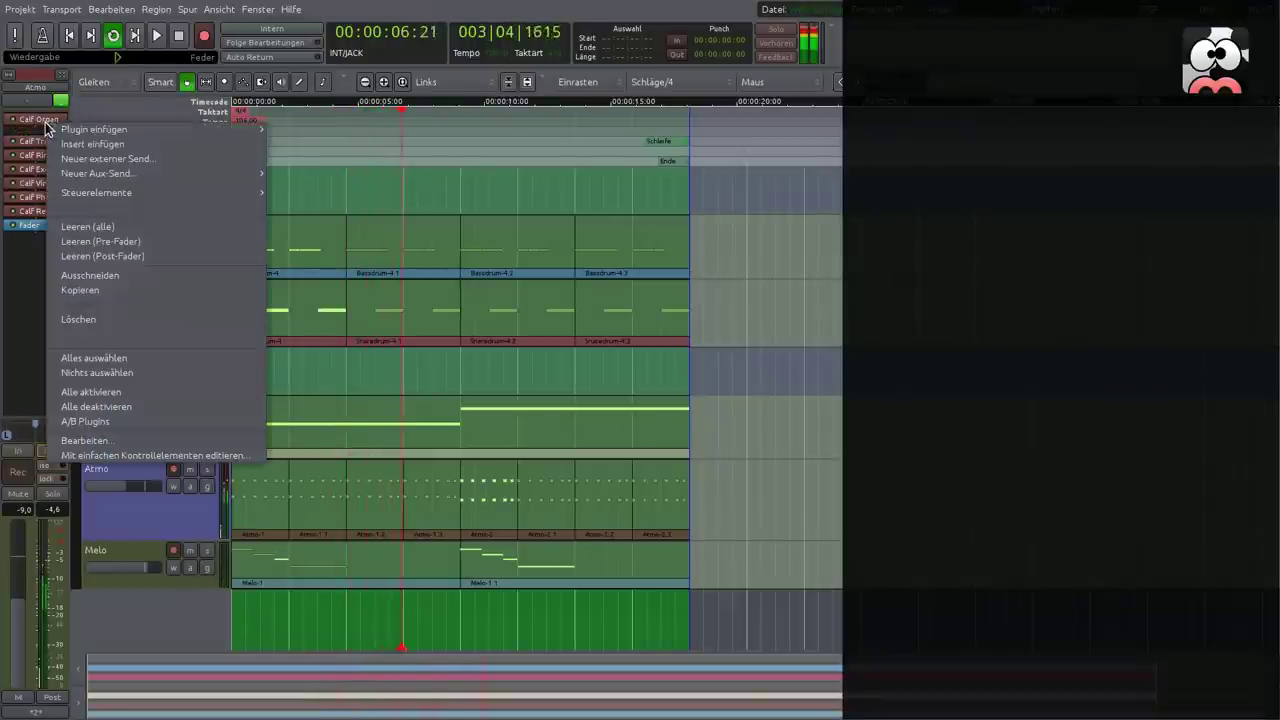
{"action": "mouse_move", "coordinate": [110, 129]}
{"action": "mouse_move", "coordinate": [298, 132]}
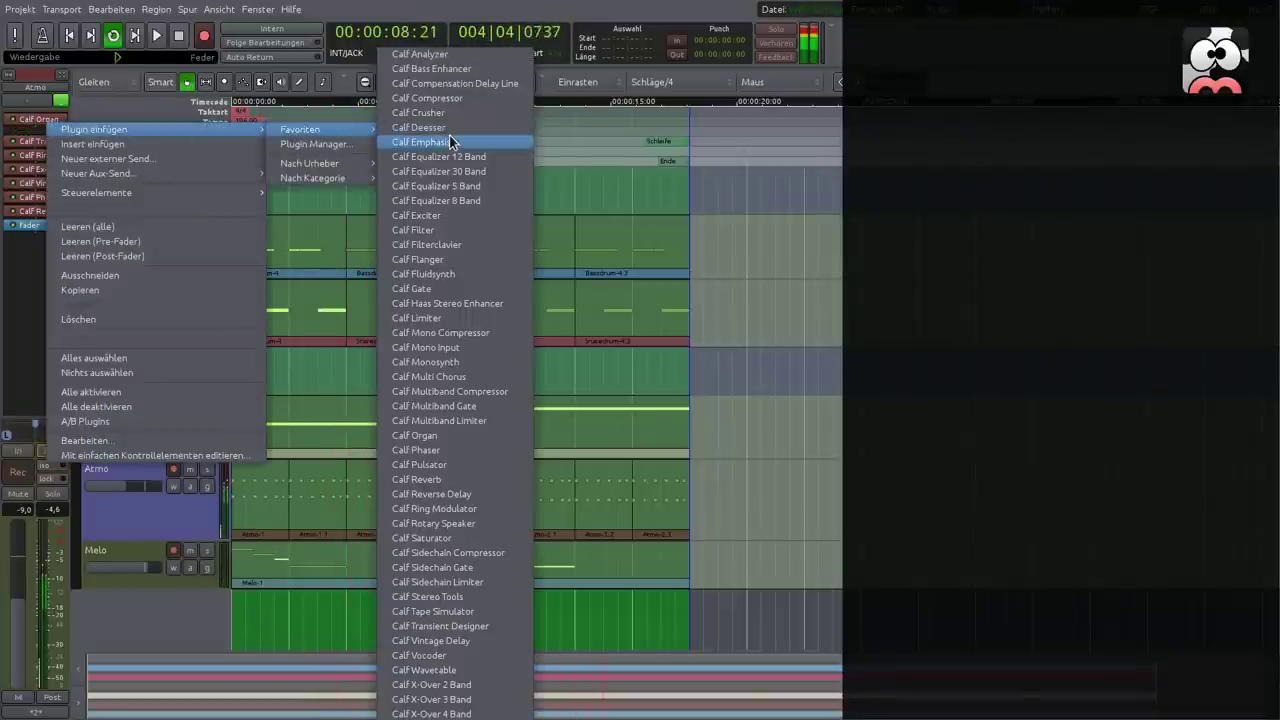
{"action": "left_click", "coordinate": [450, 203]}
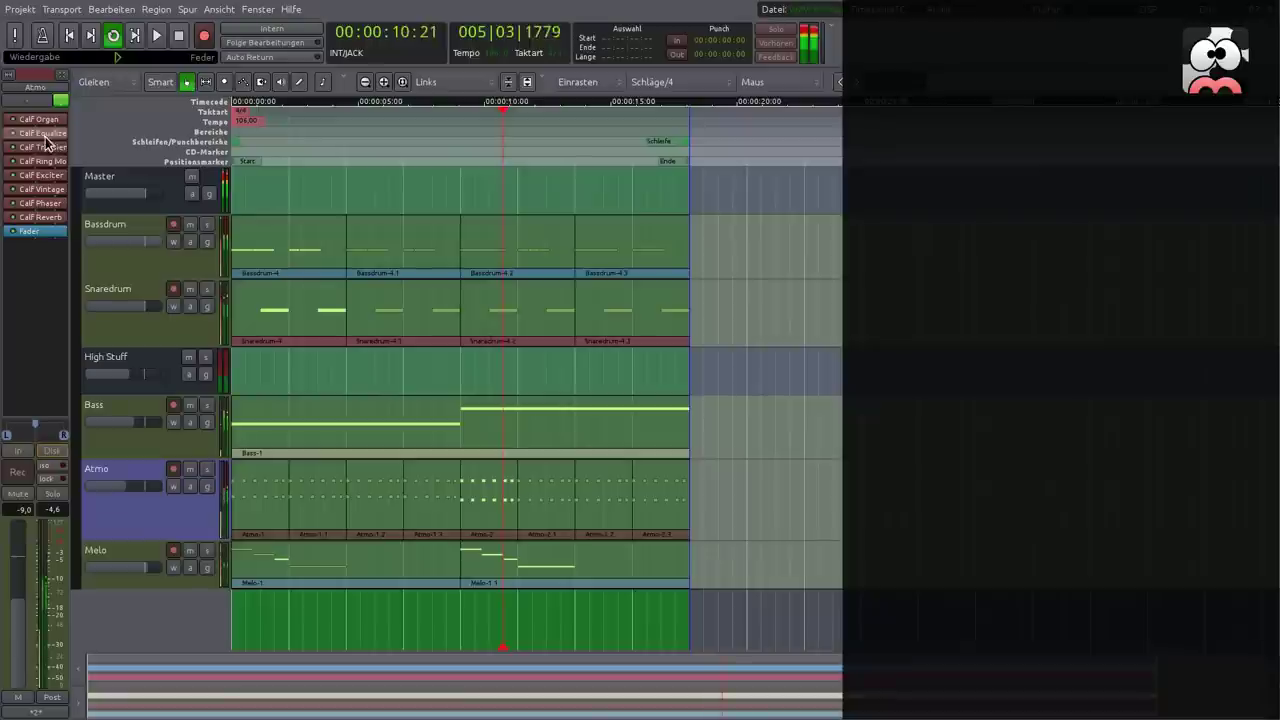
Boost the Atmo equalizer by 10.2 dB at about 196 Hz and 5.7 dB at about 2231 Hz, and lower the Atmo fader to -13.4 dB.
{"action": "left_click", "coordinate": [278, 247]}
{"action": "left_click_drag", "start_coordinate": [233, 150], "coordinate": [199, 108]}
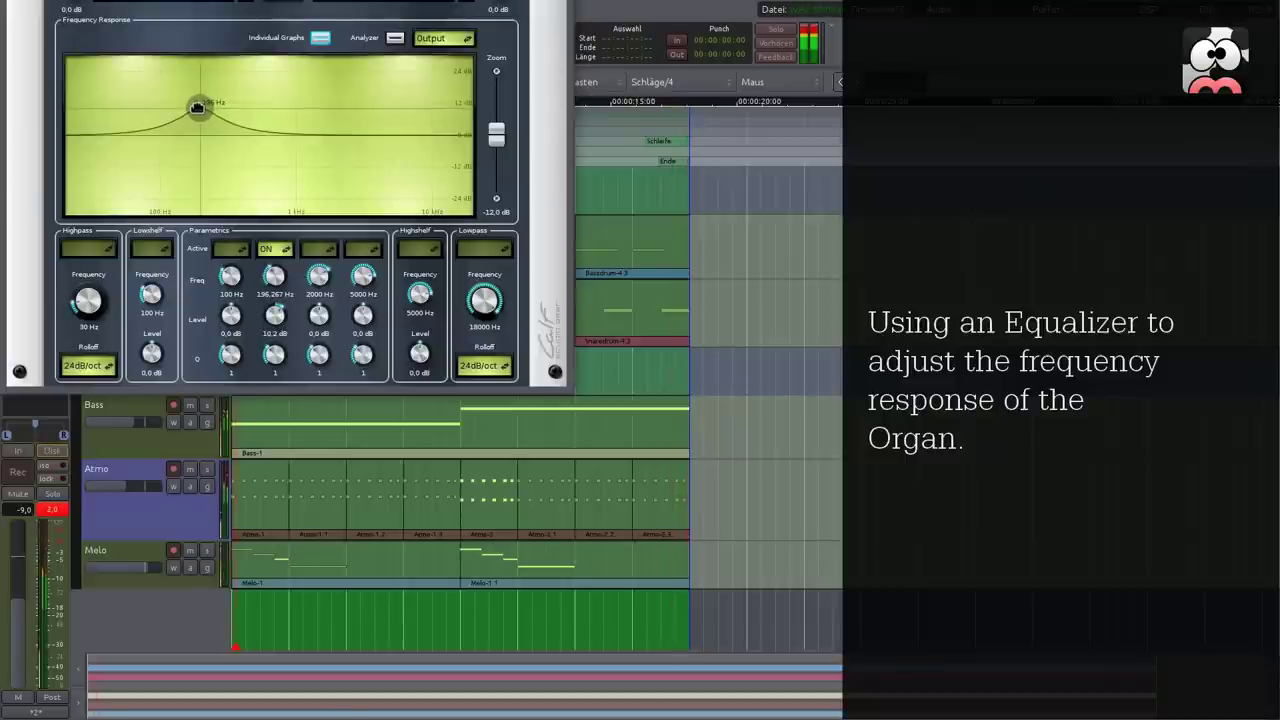
{"action": "left_click", "coordinate": [318, 248]}
{"action": "mouse_move", "coordinate": [338, 134]}
{"action": "left_mouse_down"}
{"action": "mouse_move", "coordinate": [363, 94]}
{"action": "mouse_move", "coordinate": [386, 100]}
{"action": "mouse_move", "coordinate": [305, 97]}
{"action": "mouse_move", "coordinate": [303, 117]}
{"action": "mouse_move", "coordinate": [341, 119]}
{"action": "left_mouse_up"}
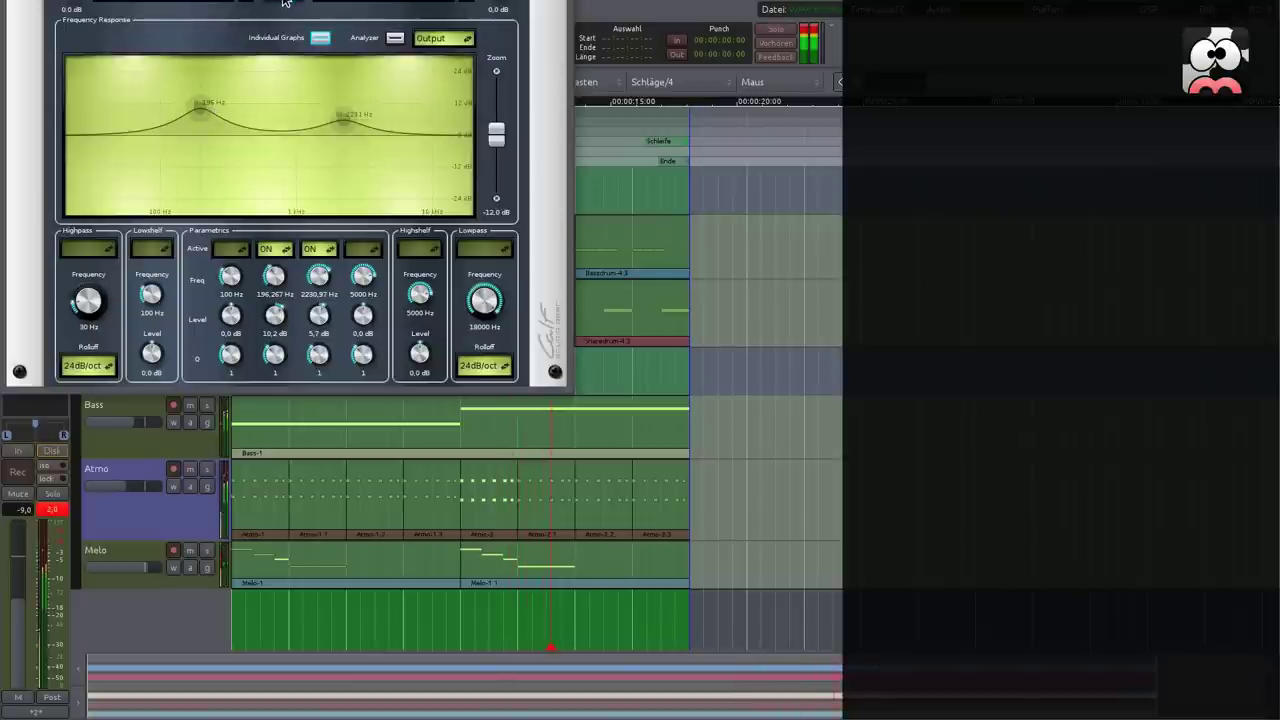
{"action": "left_click", "coordinate": [16, 2]}
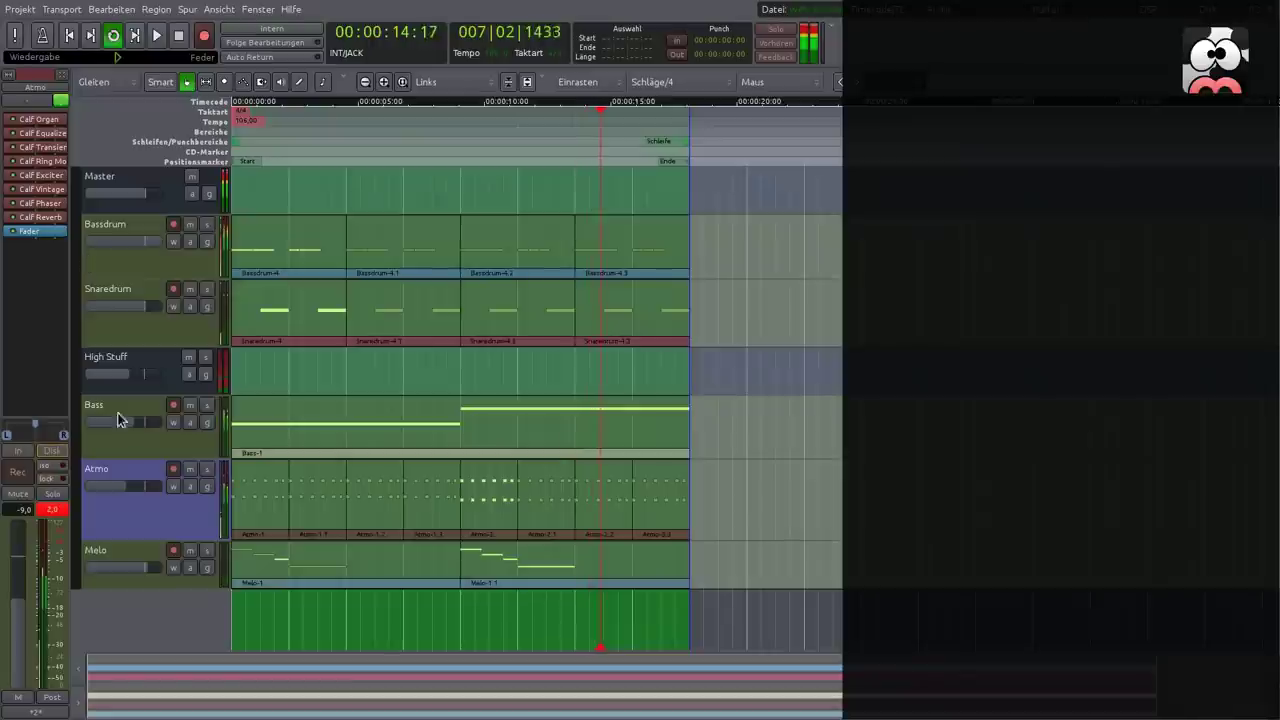
{"action": "left_click_drag", "start_coordinate": [125, 488], "coordinate": [115, 489]}
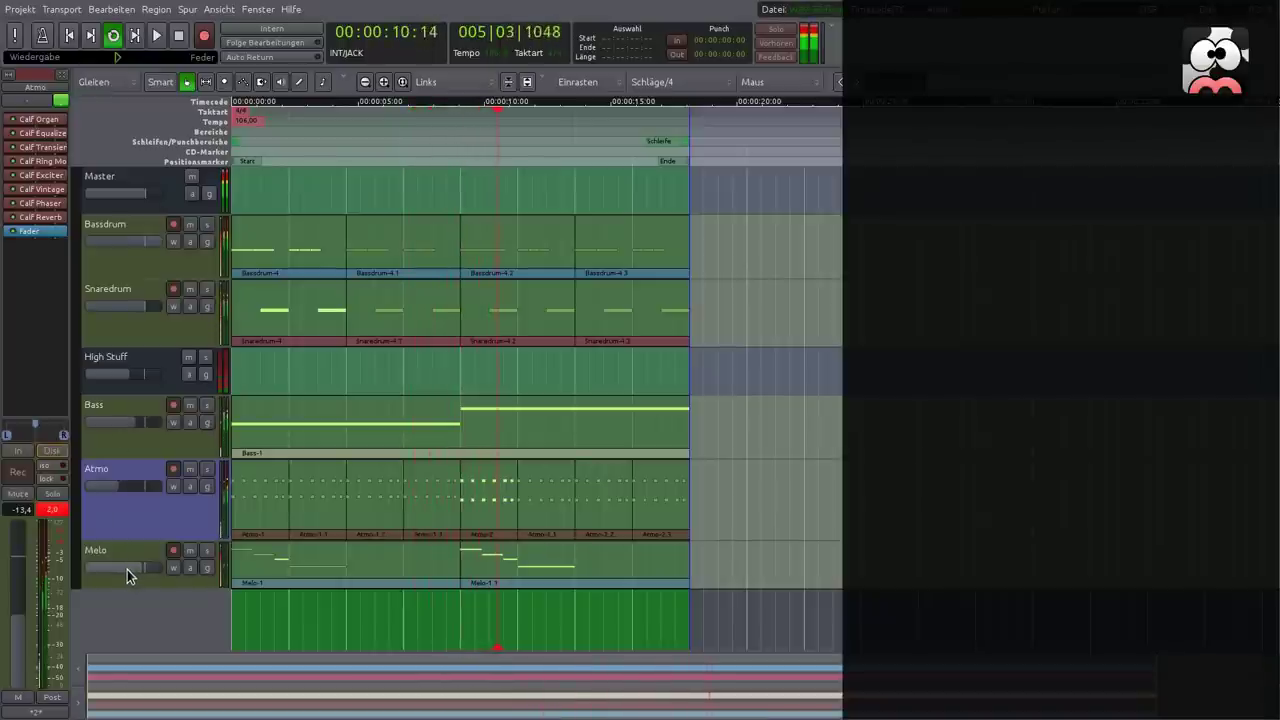
Open the Calf Multiband Limiter on the Master channel and set its limit to about -3.3 dB.
{"action": "left_click", "coordinate": [172, 201]}
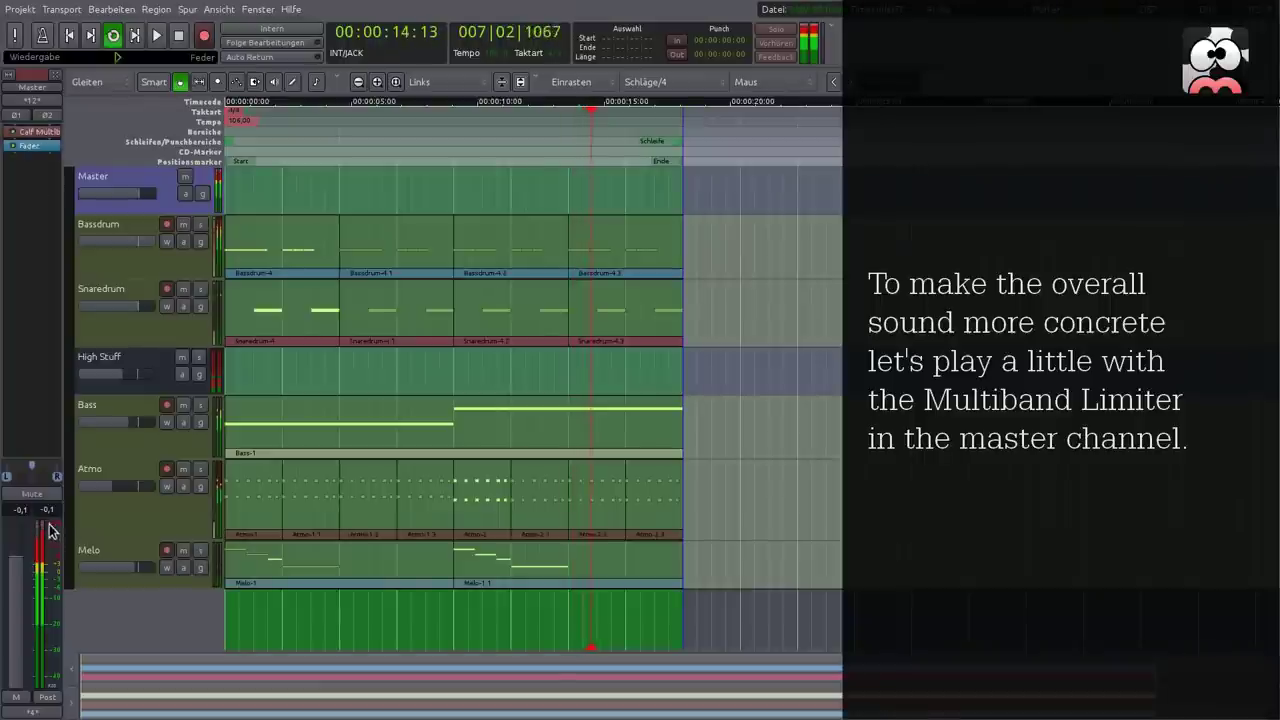
{"action": "double_click", "coordinate": [35, 131]}
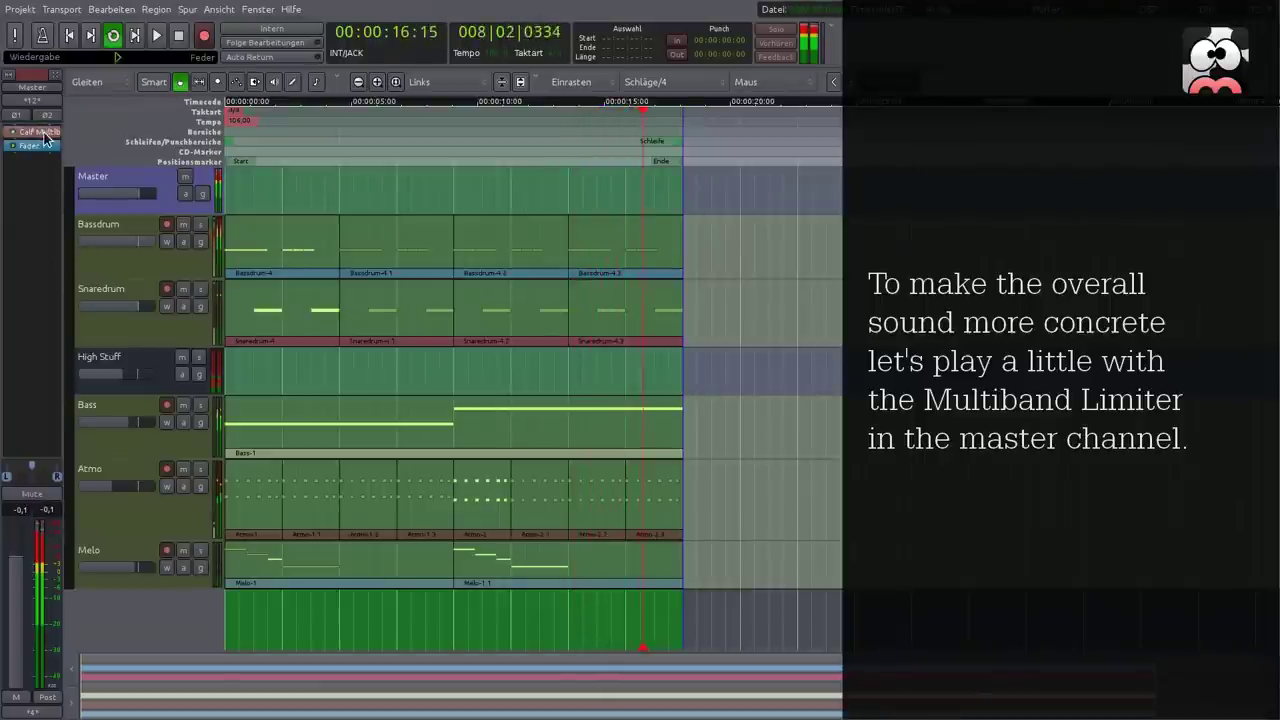
{"action": "left_click_drag", "start_coordinate": [270, 210], "coordinate": [265, 236]}
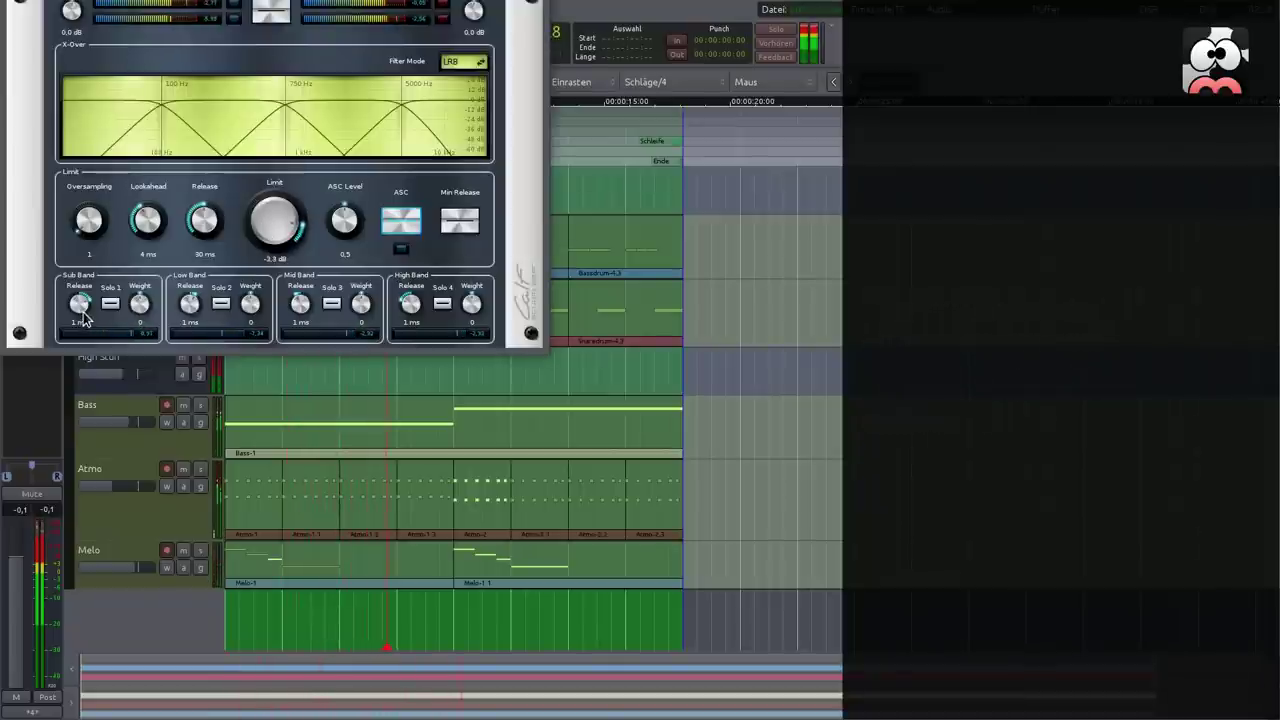
Raise the master limiter's Sub Band weight to about 0.472 and its Mid Band weight to about 0.496.
{"action": "left_click_drag", "start_coordinate": [141, 304], "coordinate": [140, 221]}
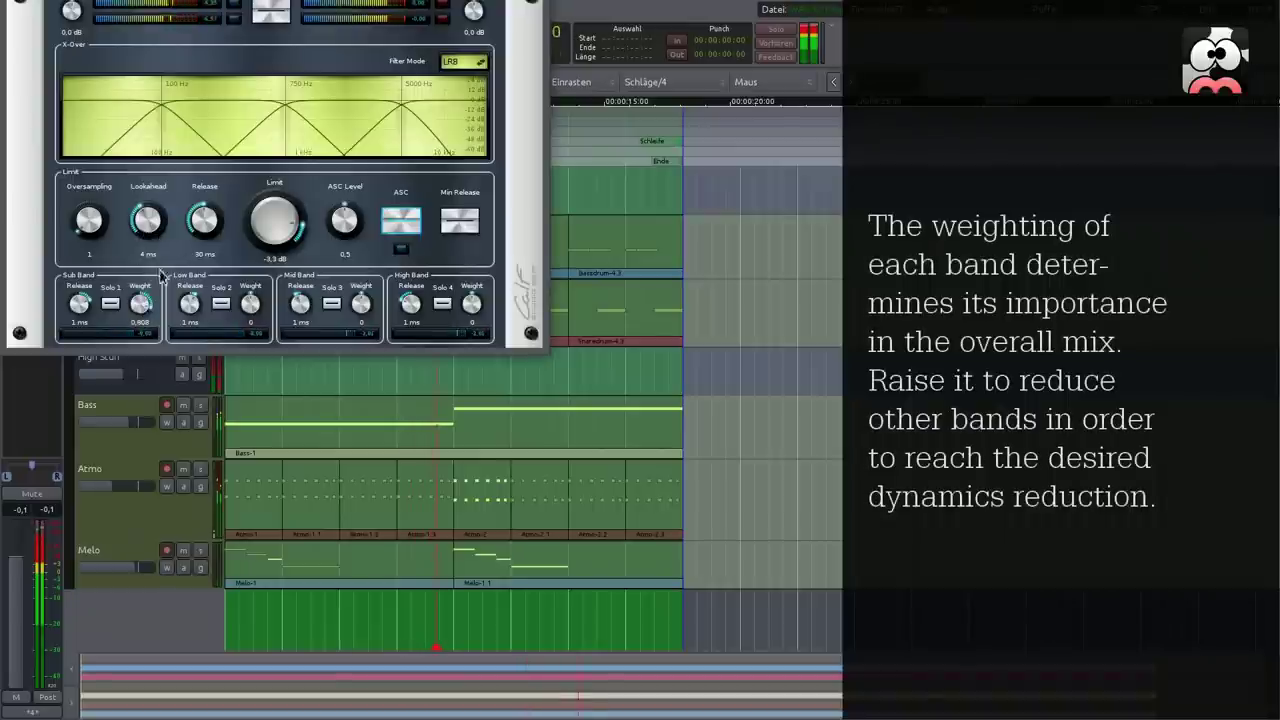
{"action": "left_click_drag", "start_coordinate": [141, 291], "coordinate": [136, 333]}
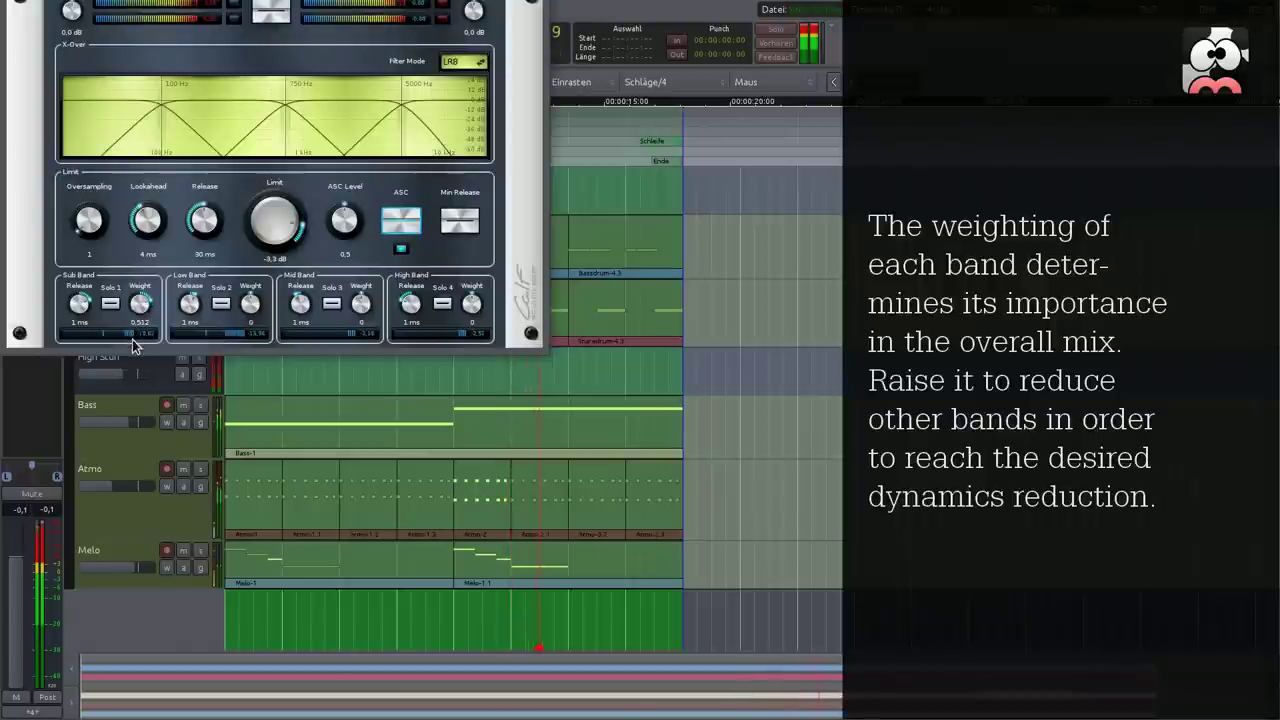
{"action": "left_click_drag", "start_coordinate": [360, 311], "coordinate": [357, 274]}
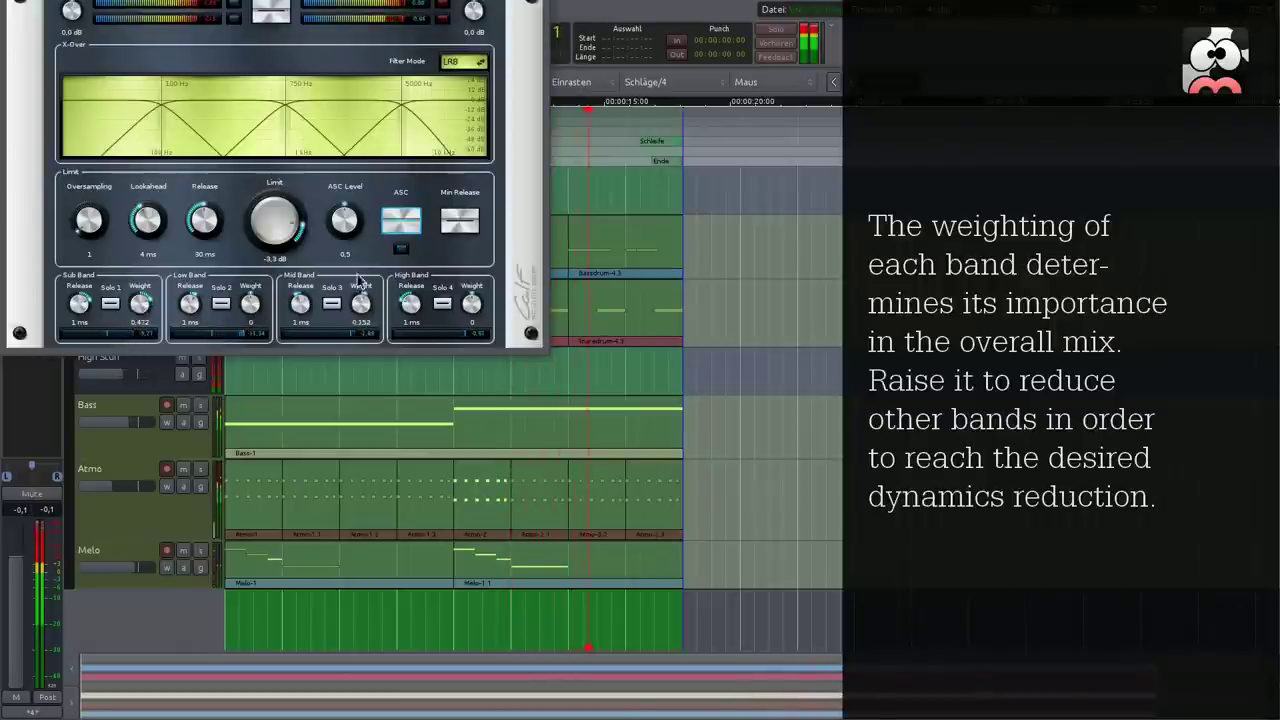
Set the limiter's release to about 3.38 ms, band releases to 6.76, 4.46, 2.56 and 1.69 ms, oversampling 3, ASC level 0.916 and limit -3.4 dB.
{"action": "left_click_drag", "start_coordinate": [267, 222], "coordinate": [208, 276]}
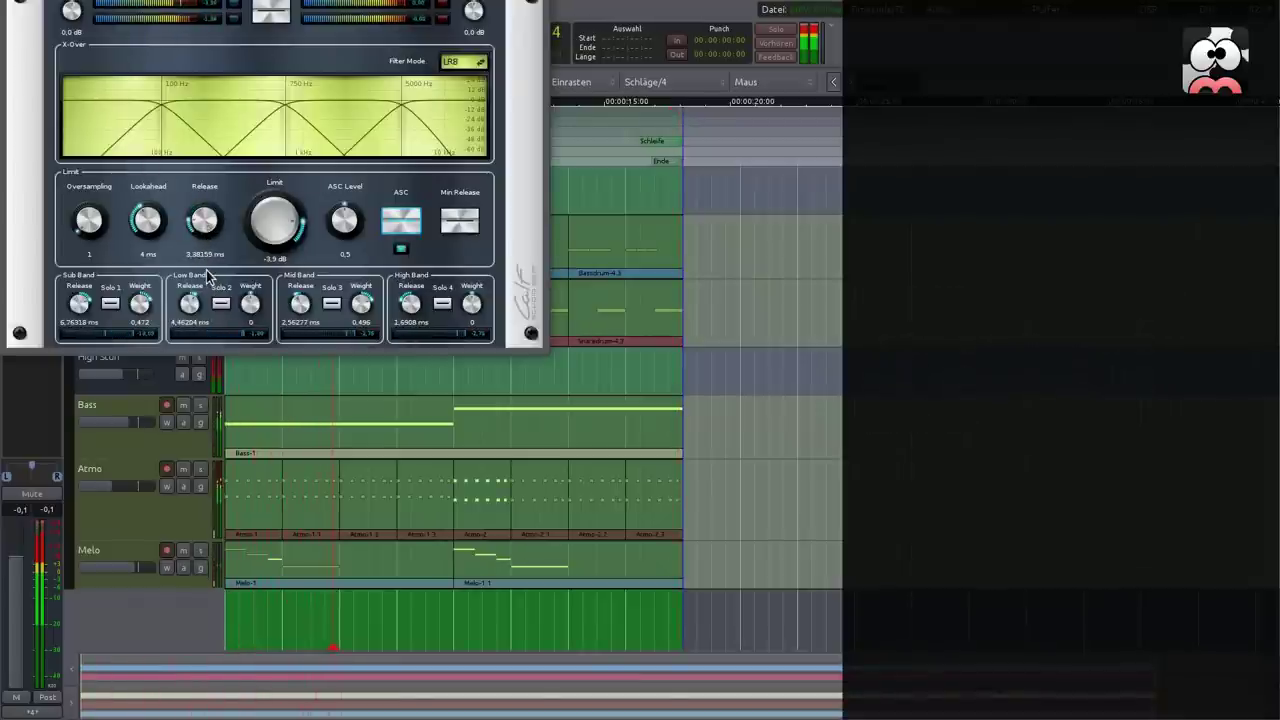
{"action": "left_click_drag", "start_coordinate": [88, 222], "coordinate": [100, 126]}
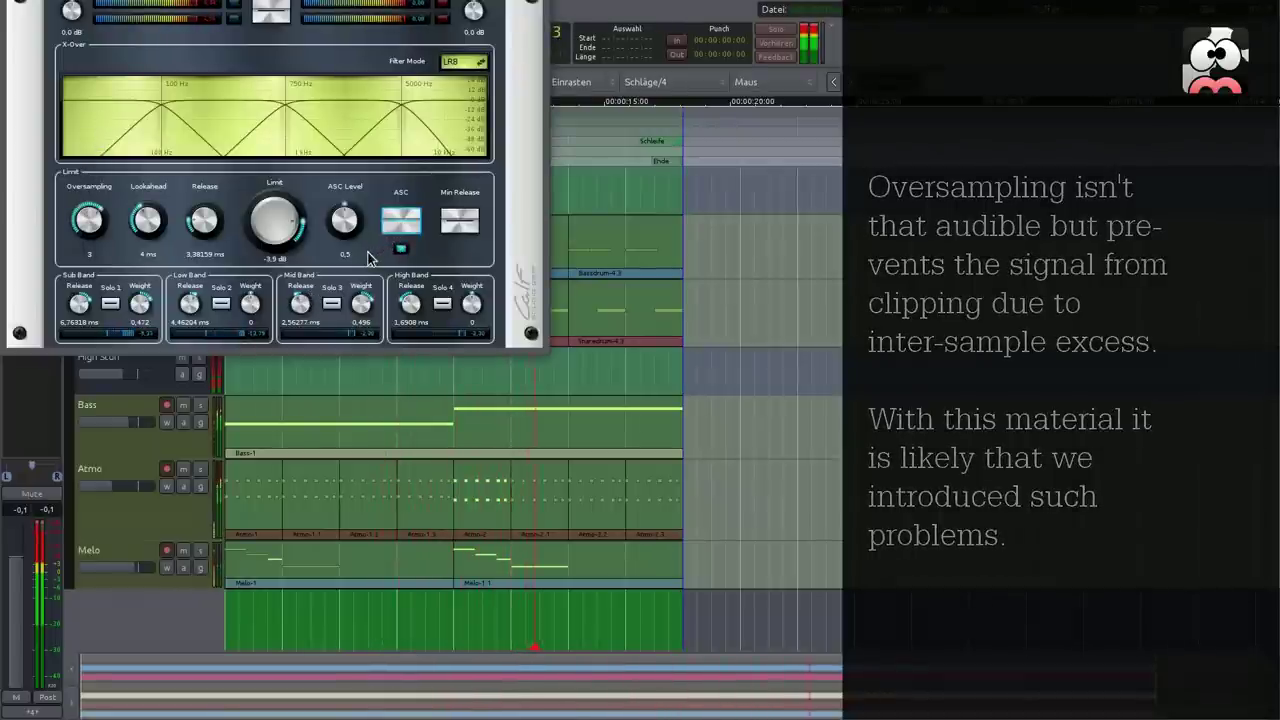
{"action": "left_click_drag", "start_coordinate": [345, 236], "coordinate": [348, 199]}
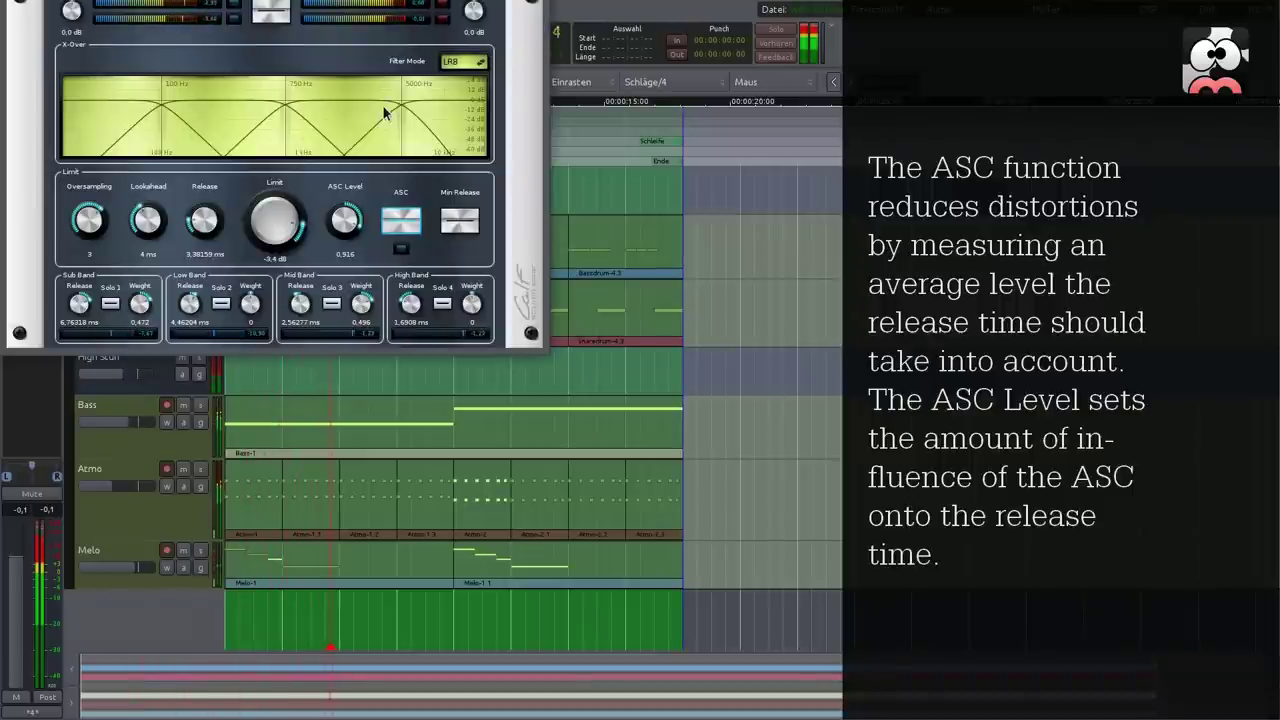
Close the master limiter and add a post-fader aux send from the Bassdrum channel to High Stuff.
{"action": "key", "text": "alt+F4"}
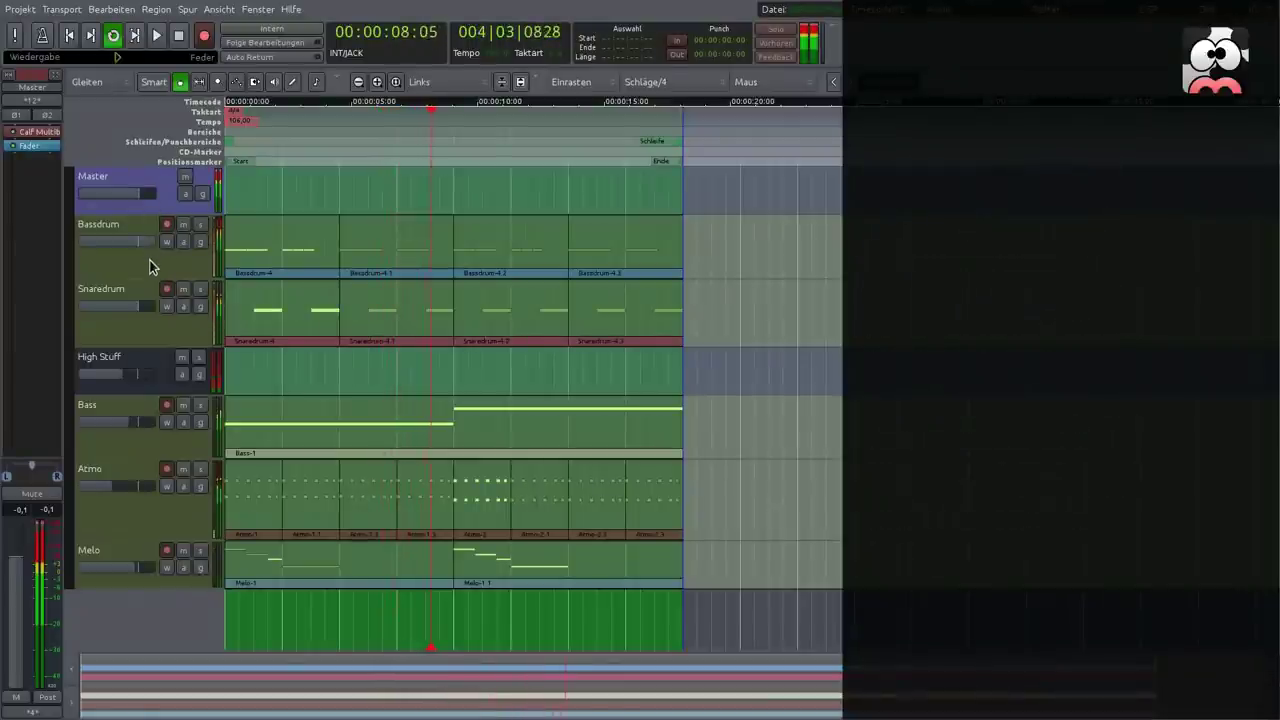
{"action": "left_click", "coordinate": [151, 262]}
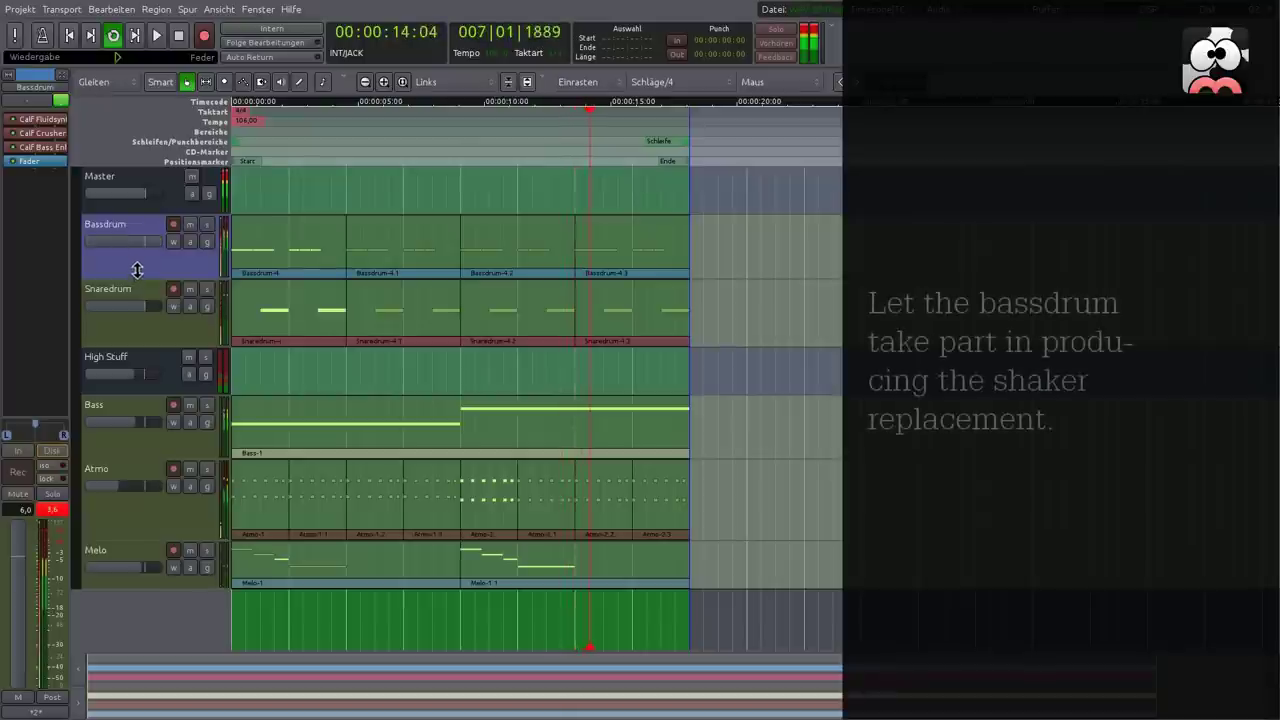
{"action": "right_click", "coordinate": [32, 178]}
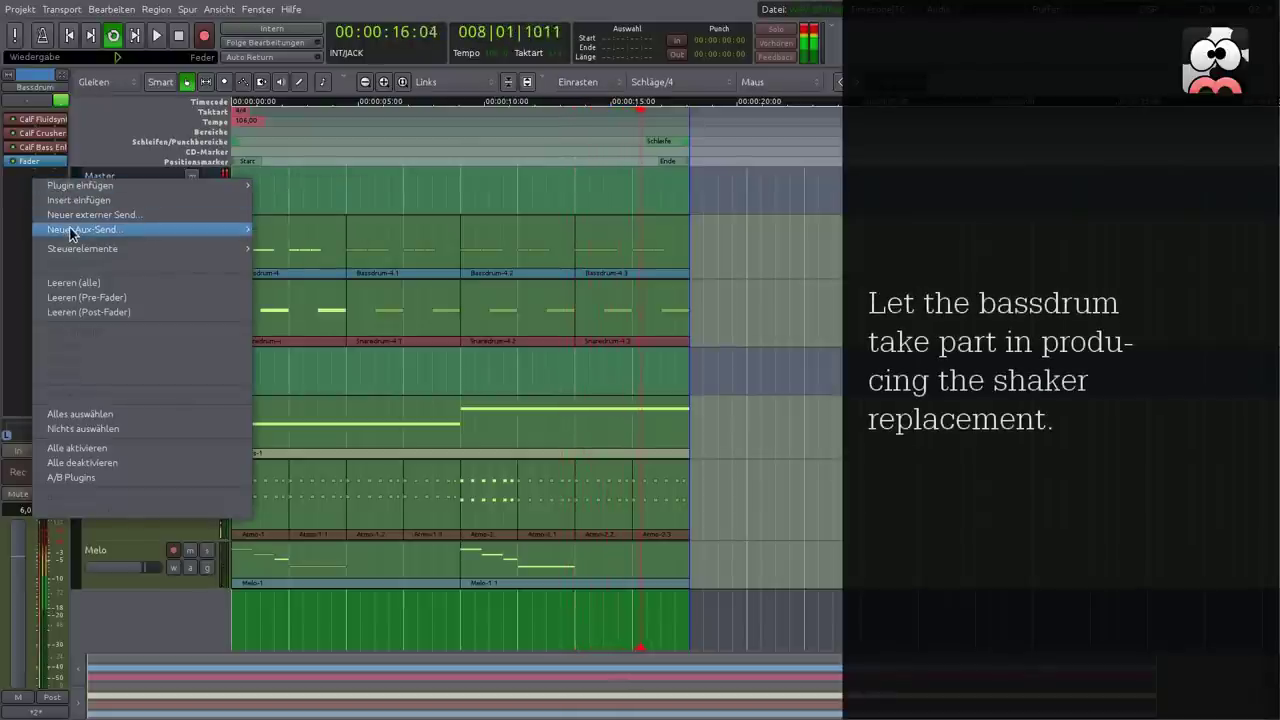
{"action": "left_click", "coordinate": [286, 229]}
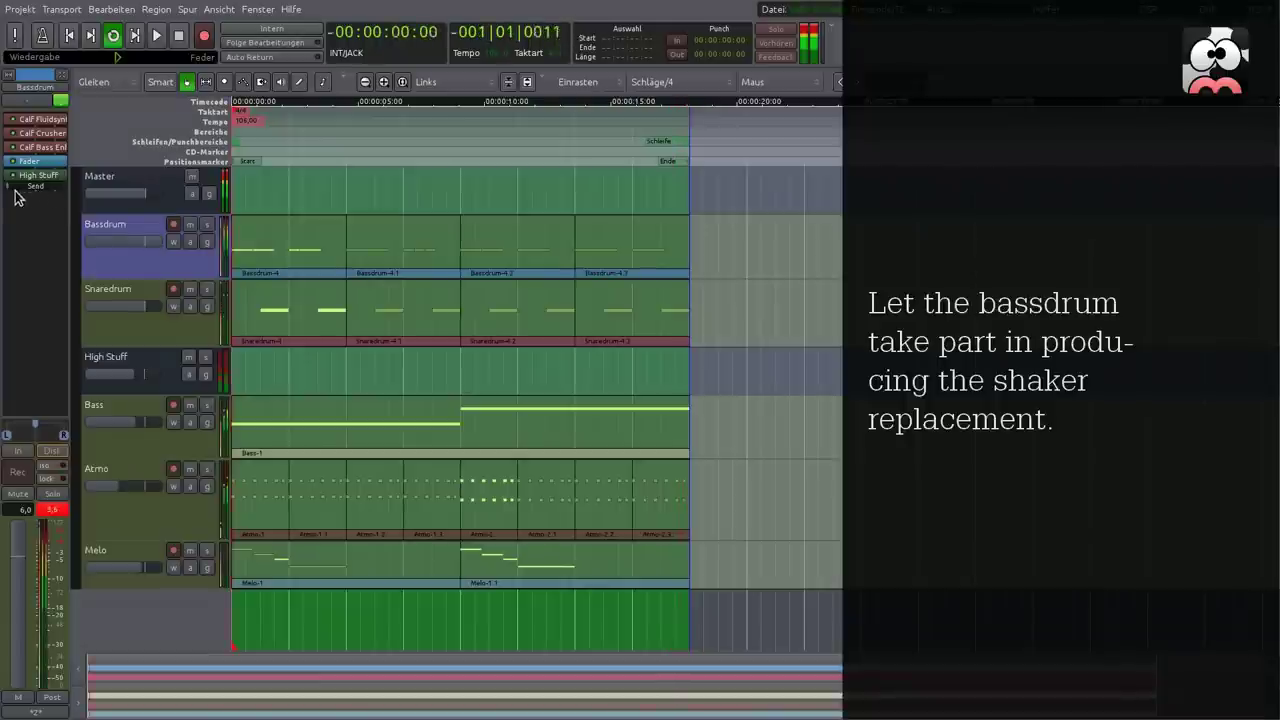
Raise the Bassdrum's High Stuff send to about 4.59, muting Atmo and Melo only while adjusting it.
{"action": "left_click_drag", "start_coordinate": [20, 190], "coordinate": [31, 191]}
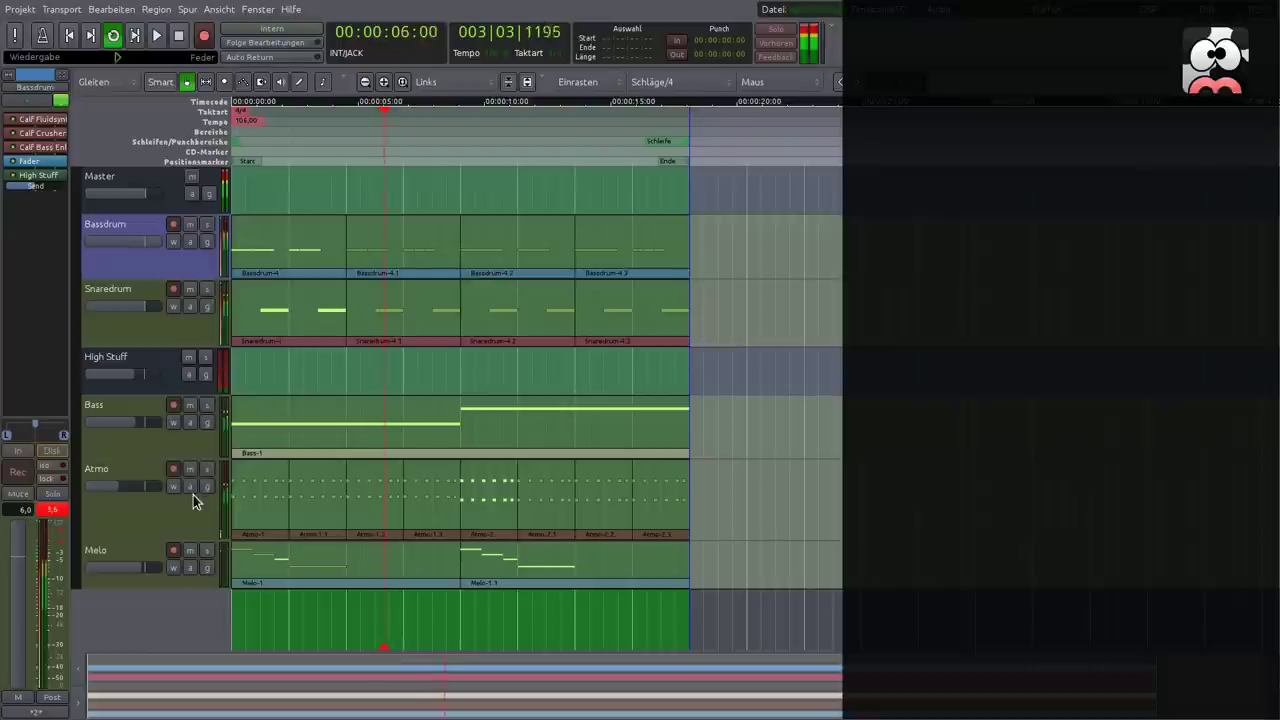
{"action": "left_click", "coordinate": [190, 470]}
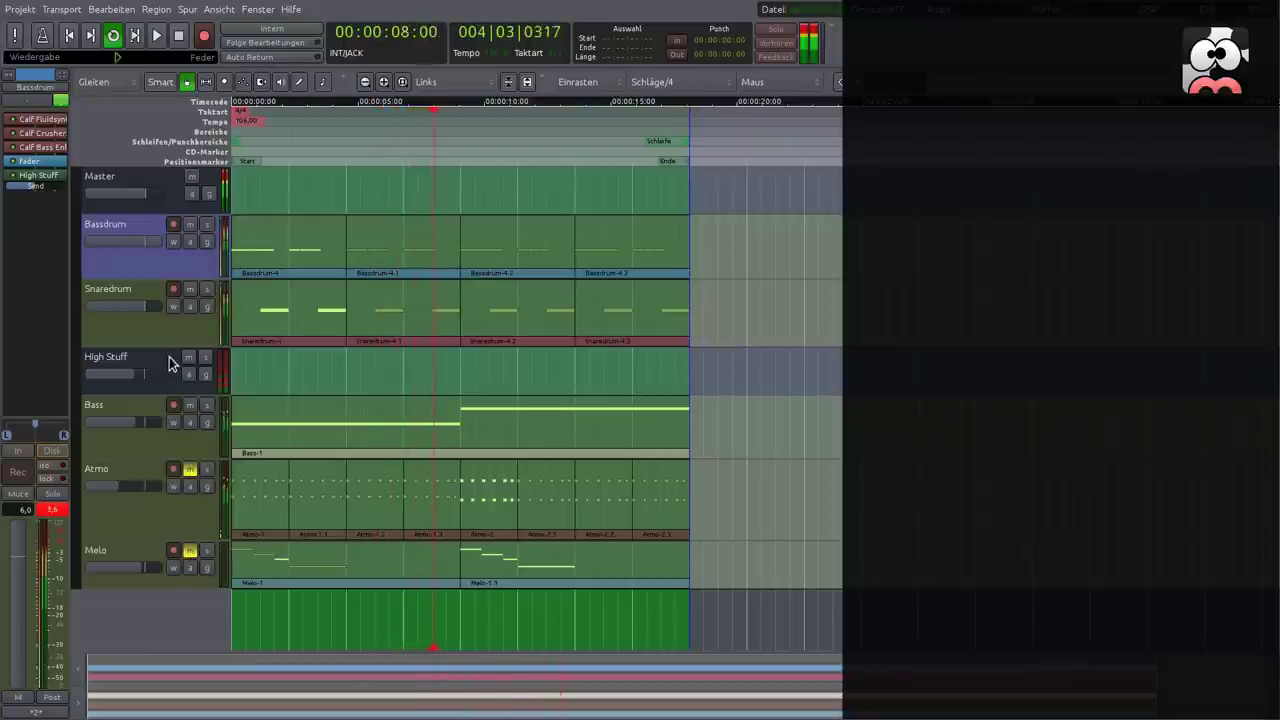
{"action": "mouse_move", "coordinate": [48, 190]}
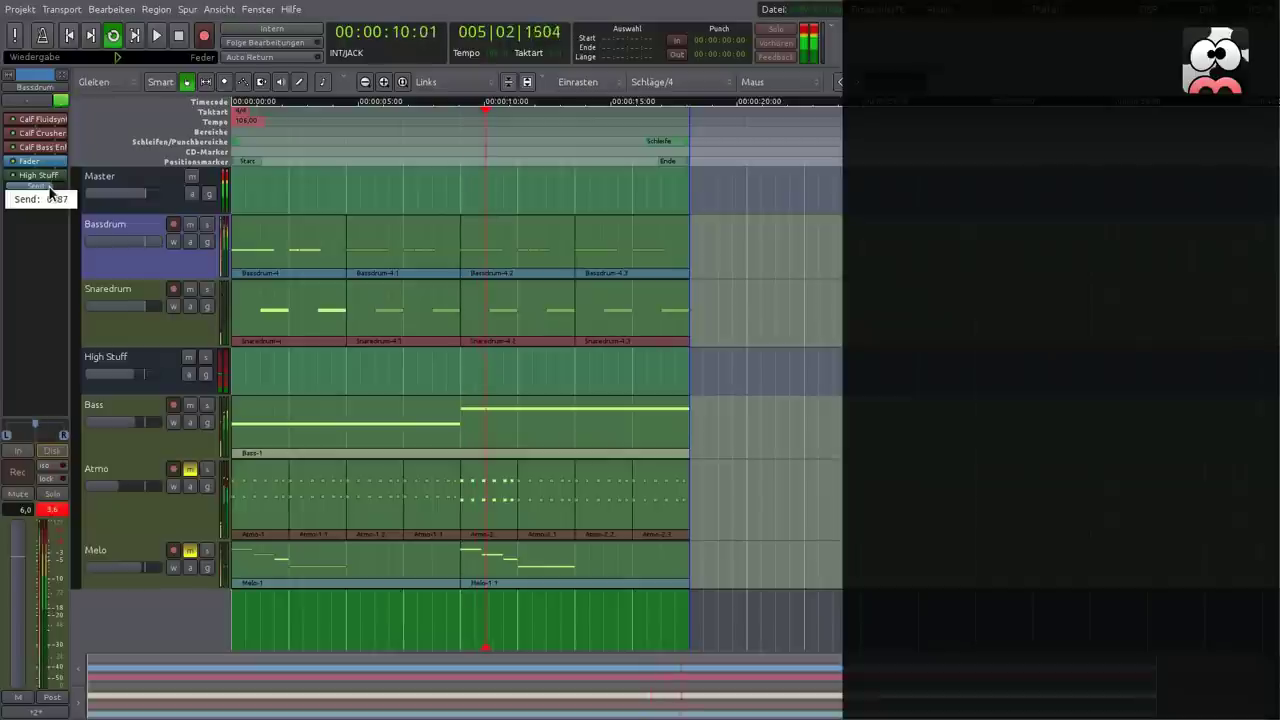
{"action": "left_click_drag", "start_coordinate": [52, 190], "coordinate": [54, 190]}
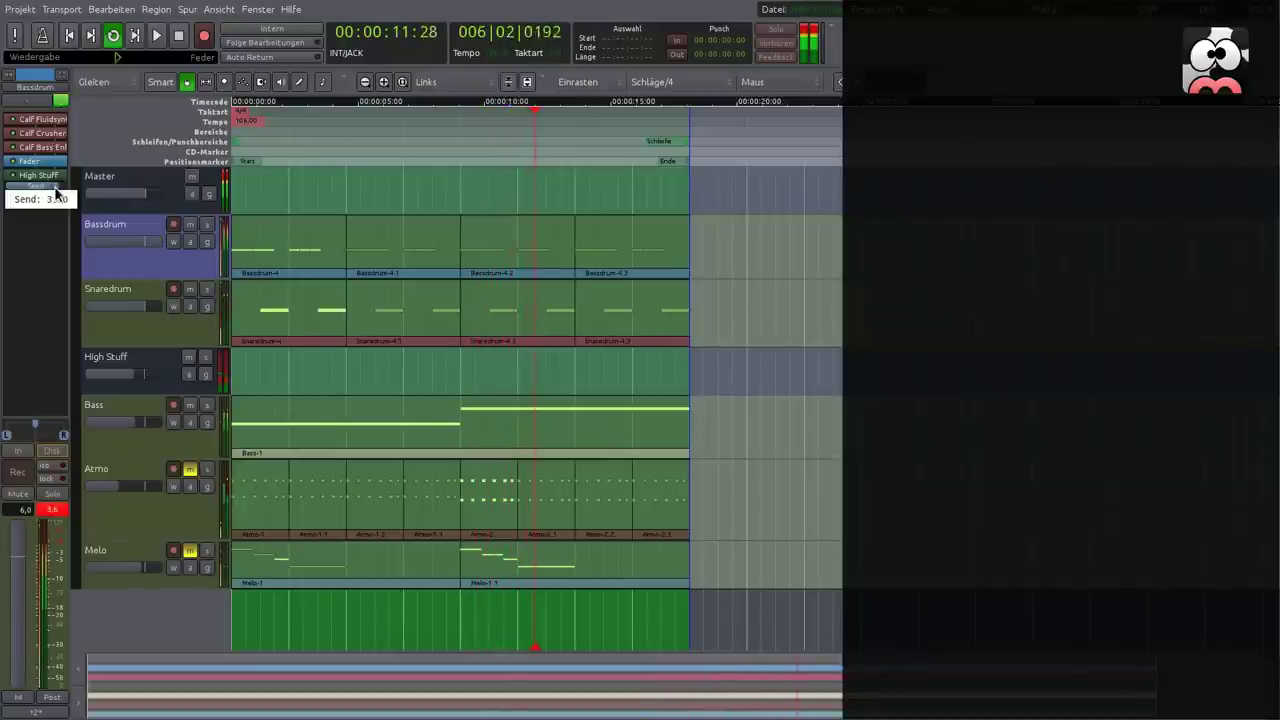
{"action": "left_click_drag", "start_coordinate": [58, 190], "coordinate": [54, 190]}
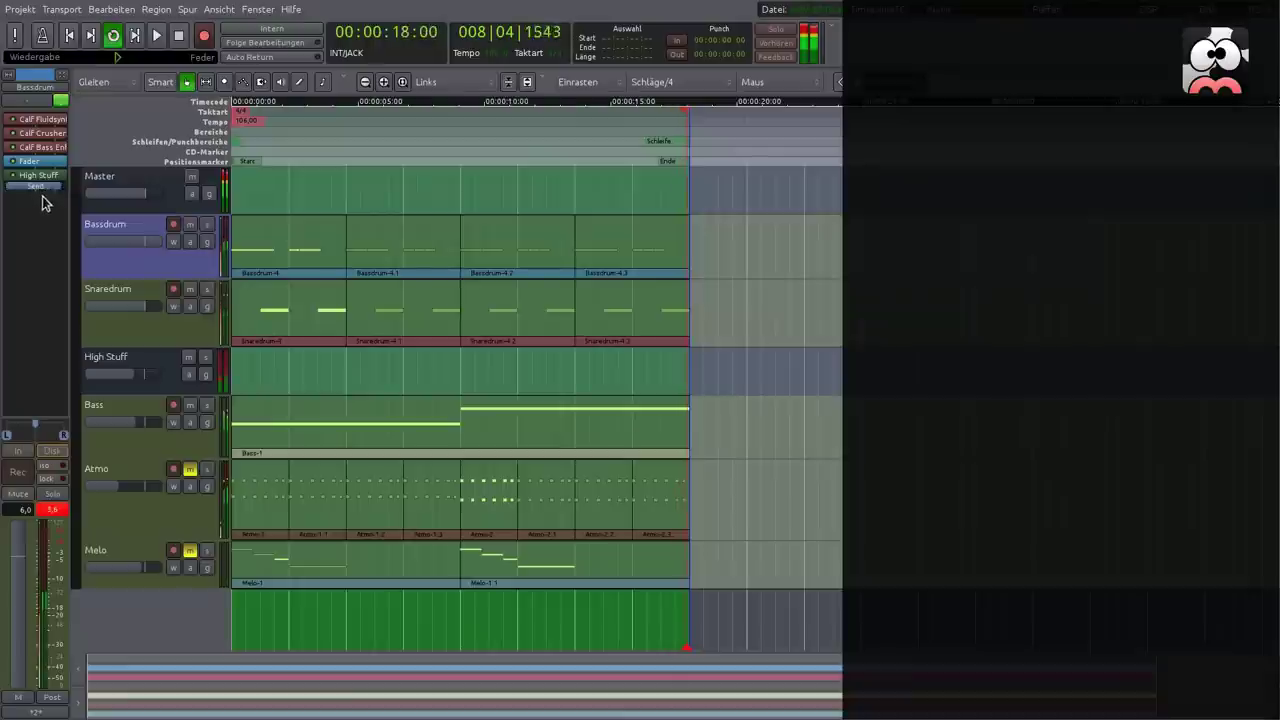
{"action": "left_click", "coordinate": [189, 469]}
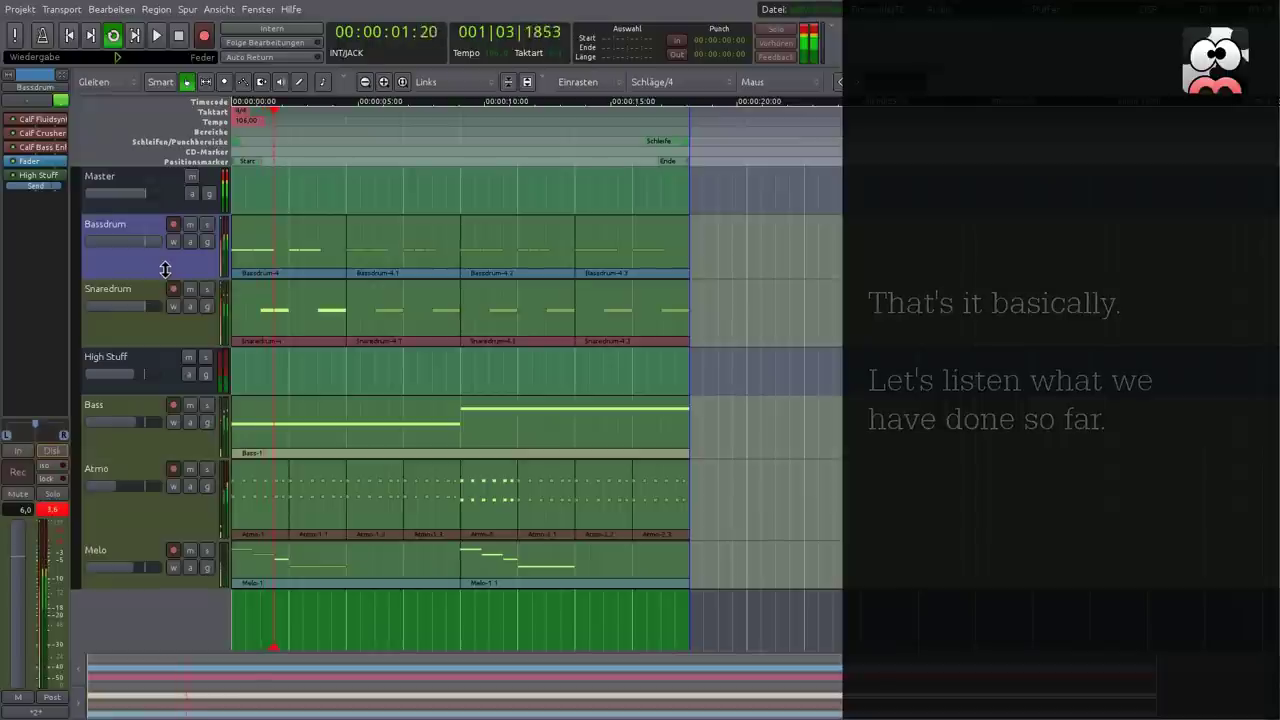
Solo the Bassdrum and compare its sound with the Calf Crusher and Bass Enhancer bypassed and reactivated.
{"action": "left_click", "coordinate": [207, 224]}
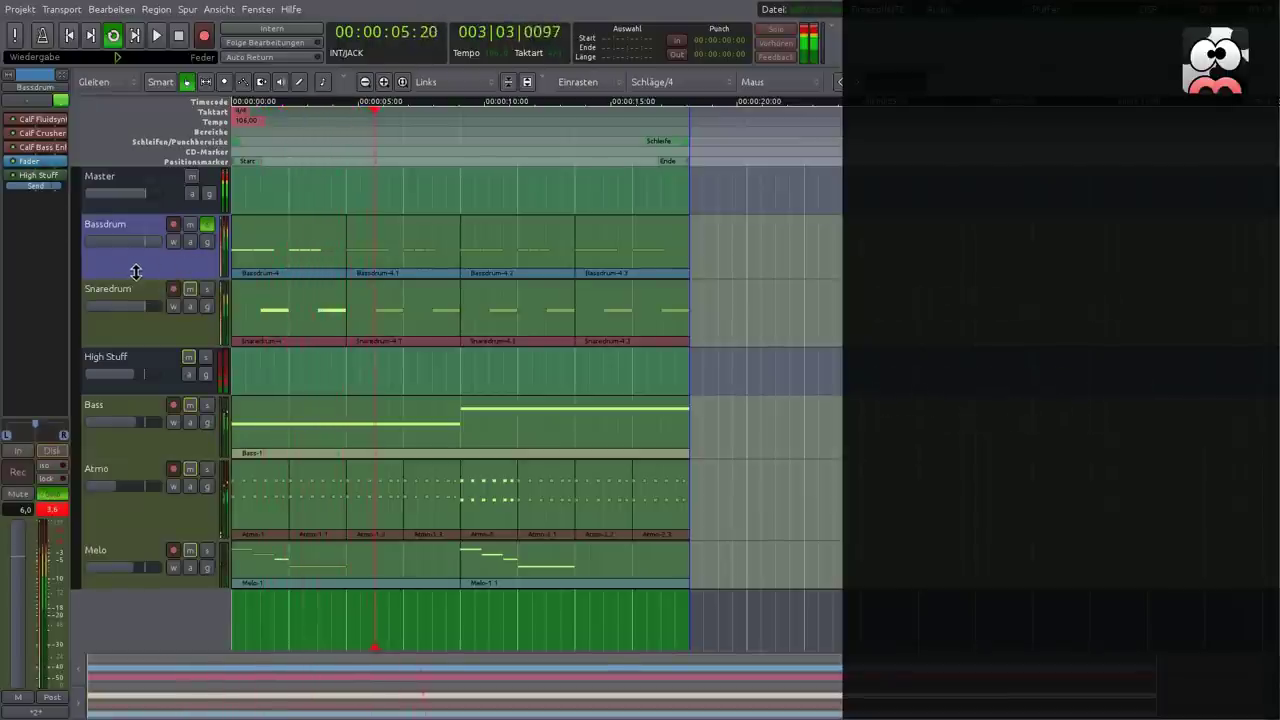
{"action": "left_click", "coordinate": [13, 133]}
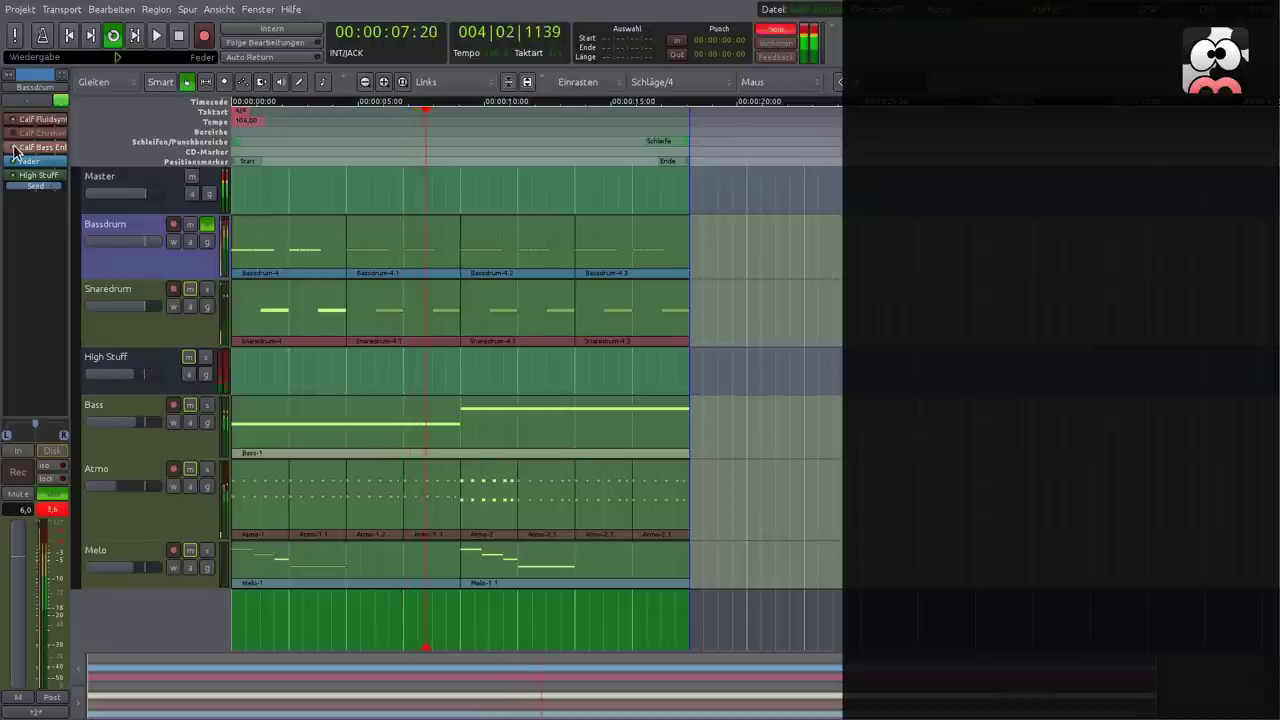
{"action": "left_click", "coordinate": [14, 148]}
{"action": "mouse_move", "coordinate": [17, 188]}
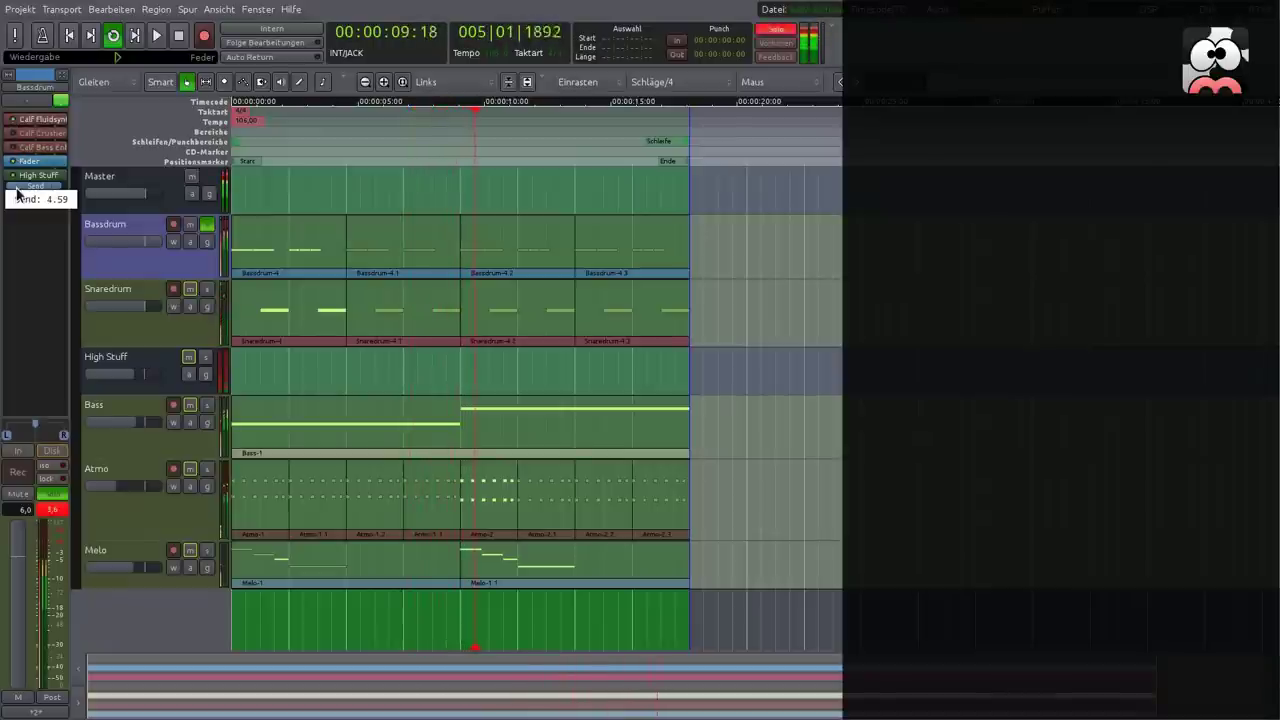
{"action": "left_click", "coordinate": [14, 148]}
{"action": "left_click", "coordinate": [13, 135]}
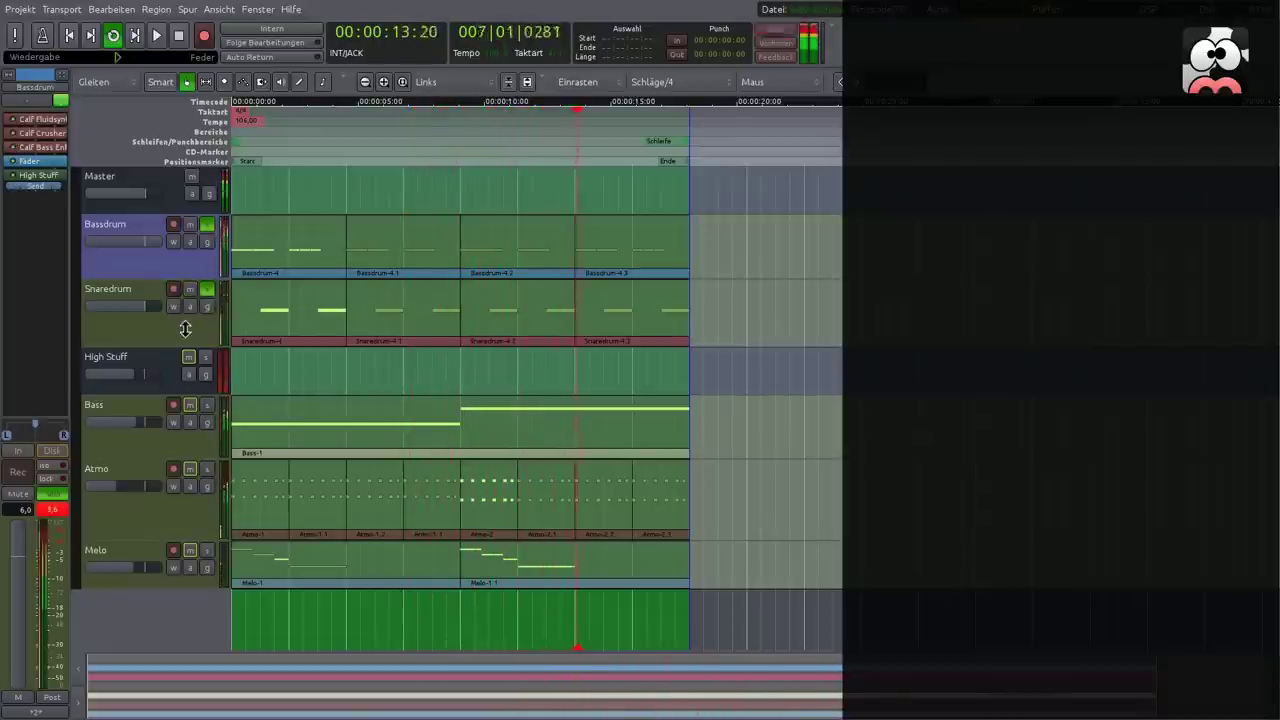
Select the soloed Snaredrum channel and bypass every effect after its Fluidsynth to hear the dry sound.
{"action": "left_click", "coordinate": [190, 330]}
{"action": "left_click", "coordinate": [13, 203]}
{"action": "left_click", "coordinate": [13, 189]}
{"action": "left_click", "coordinate": [13, 175]}
{"action": "left_click", "coordinate": [13, 161]}
{"action": "left_click", "coordinate": [13, 147]}
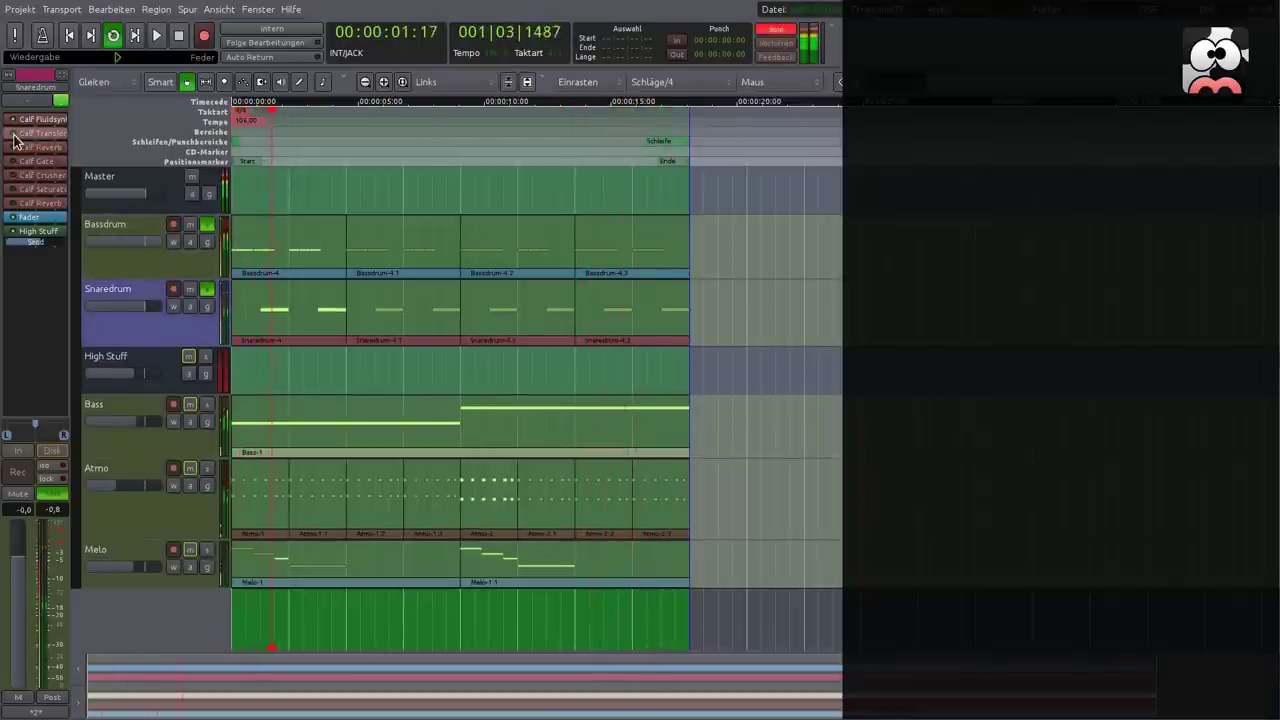
Reactivate the Snaredrum's Transient Designer, first Reverb, Gate, Crusher, Saturator and second Reverb one by one while listening.
{"action": "left_click", "coordinate": [13, 134]}
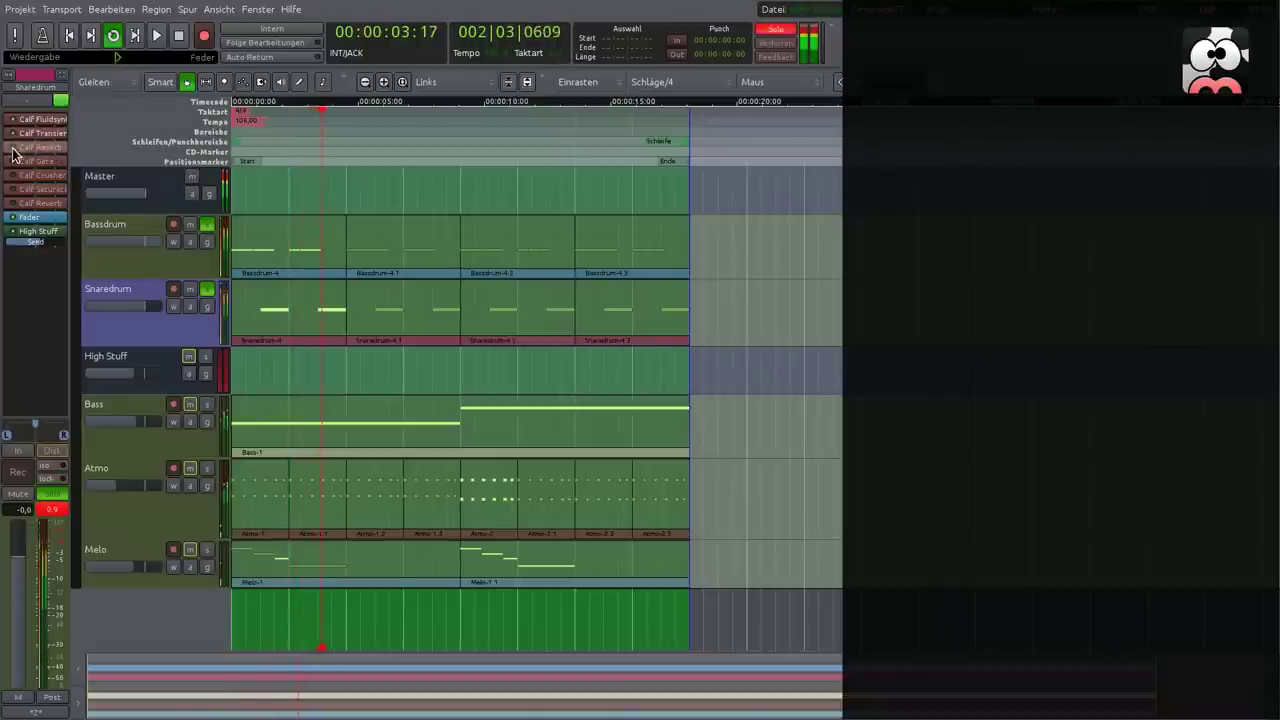
{"action": "left_click", "coordinate": [13, 149]}
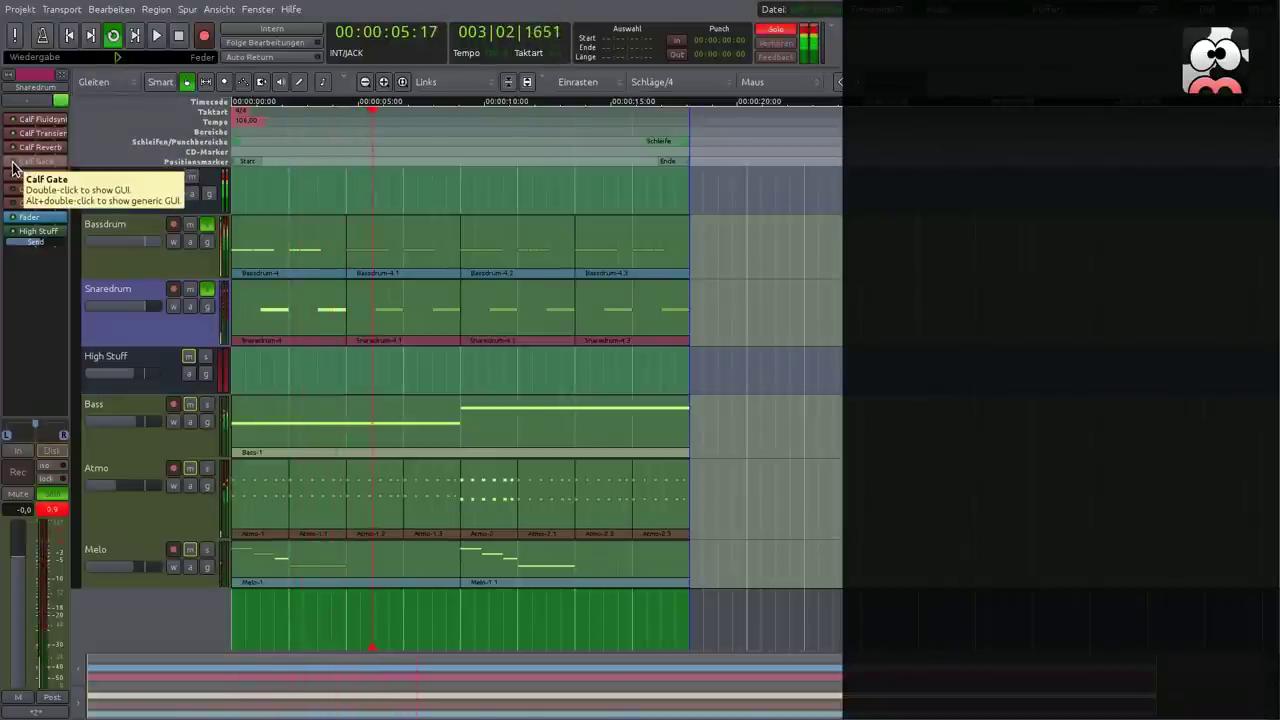
{"action": "left_click", "coordinate": [13, 163]}
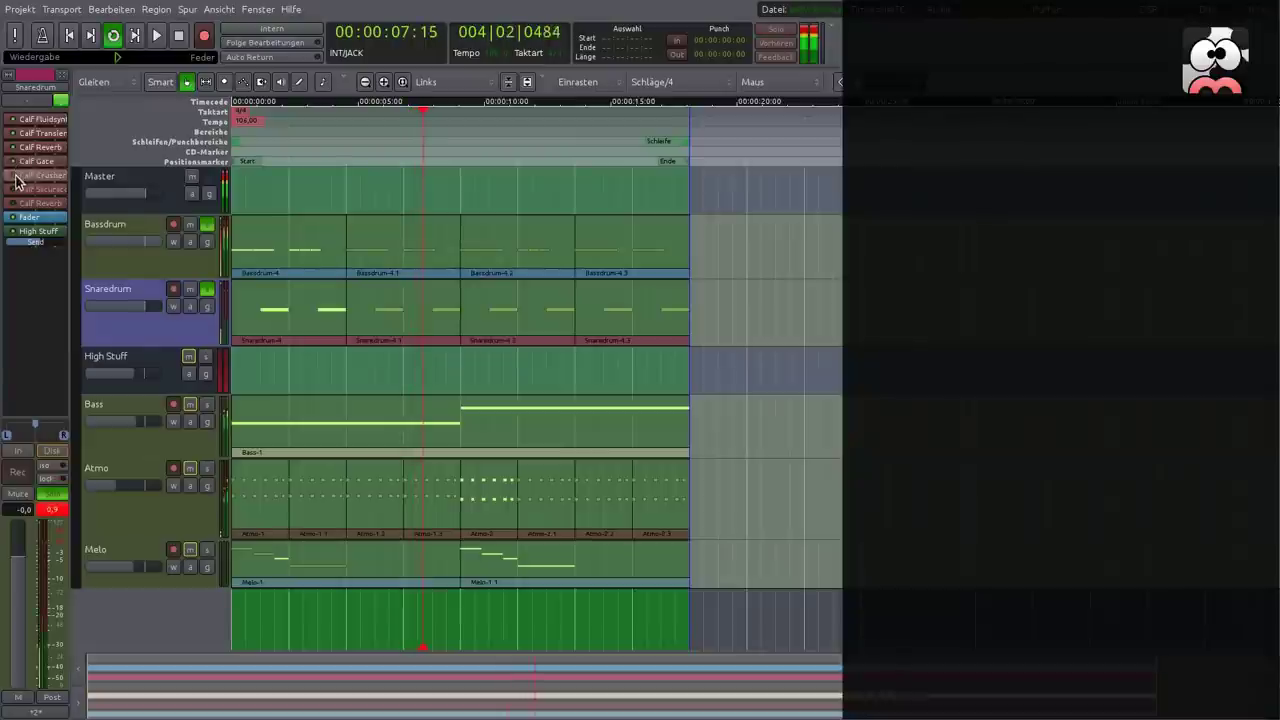
{"action": "left_click", "coordinate": [14, 177]}
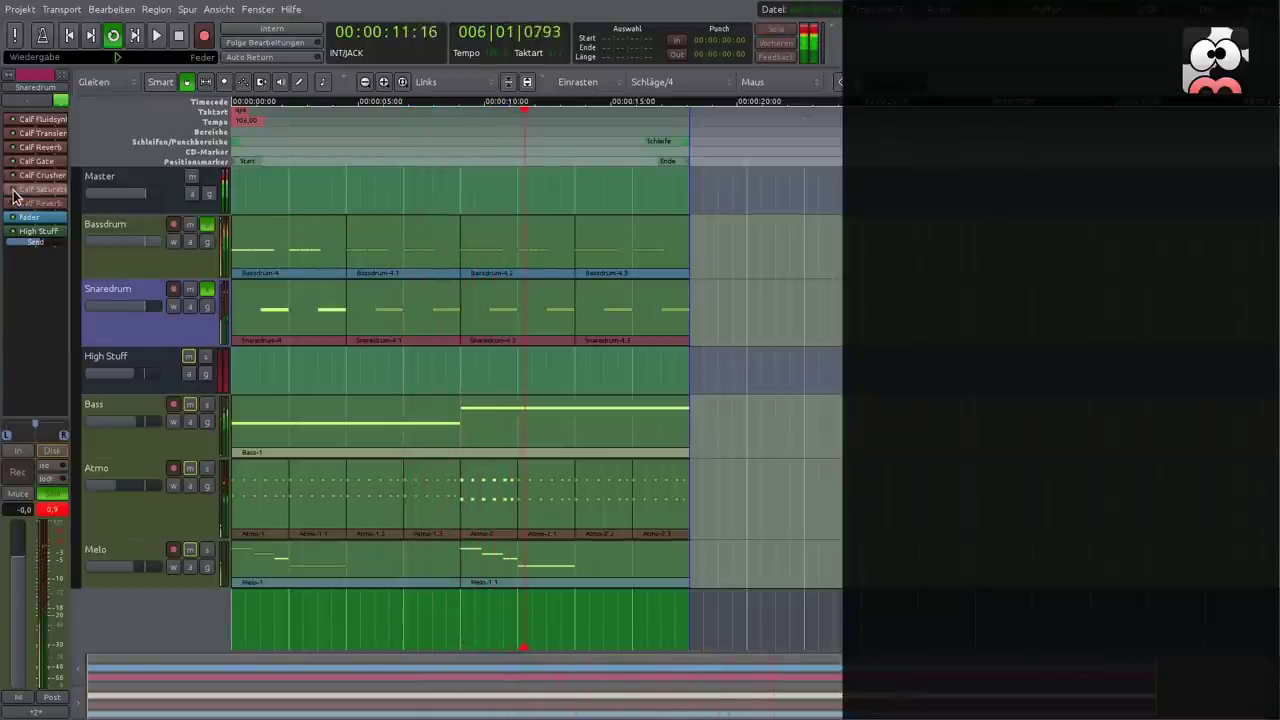
{"action": "left_click", "coordinate": [14, 190]}
{"action": "left_click", "coordinate": [13, 204]}
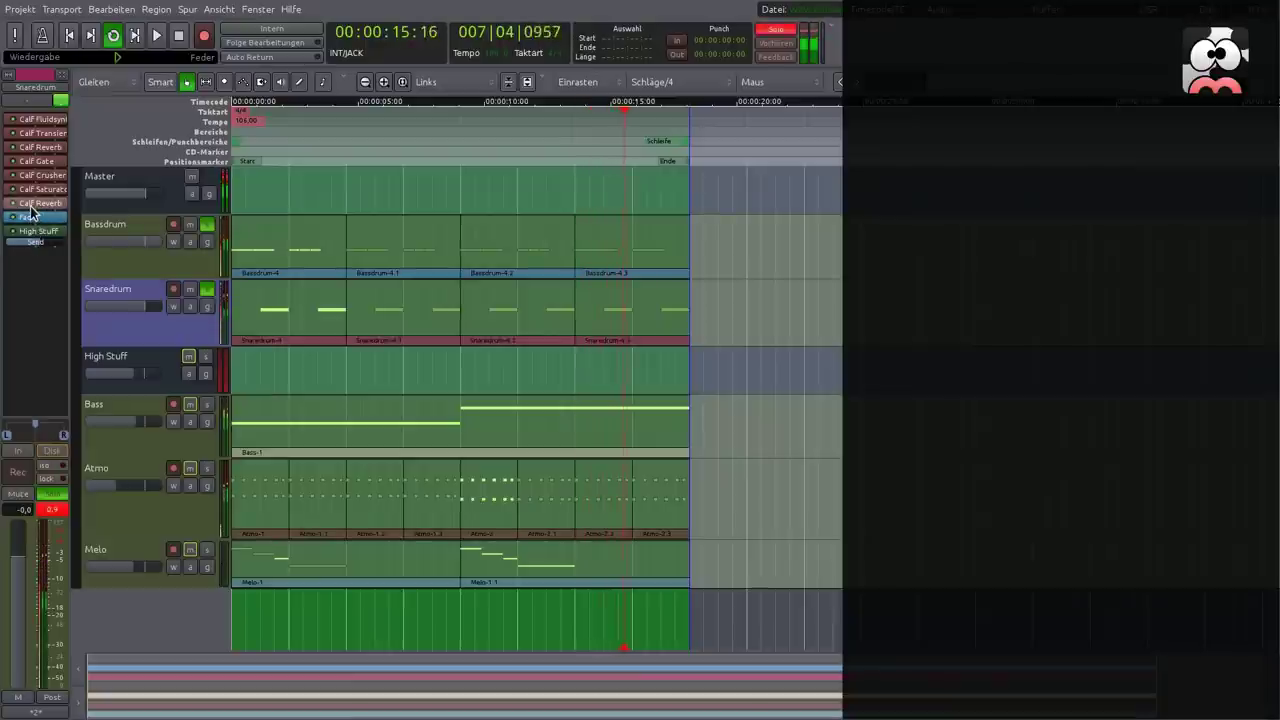
Solo the Bass channel and reactivate its bypassed Saturator, Multi Chorus, Crusher, Compressor and last Bass Enhancer one by one while listening.
{"action": "left_click", "coordinate": [206, 404]}
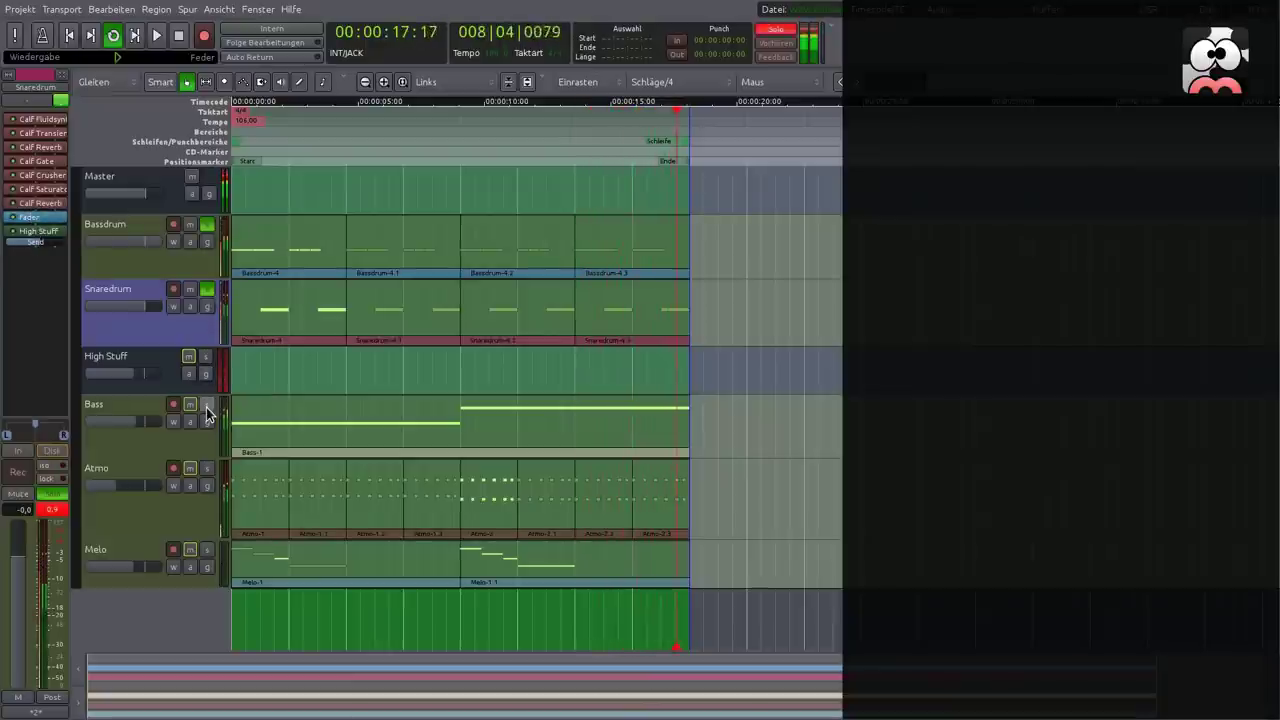
{"action": "left_click", "coordinate": [176, 446]}
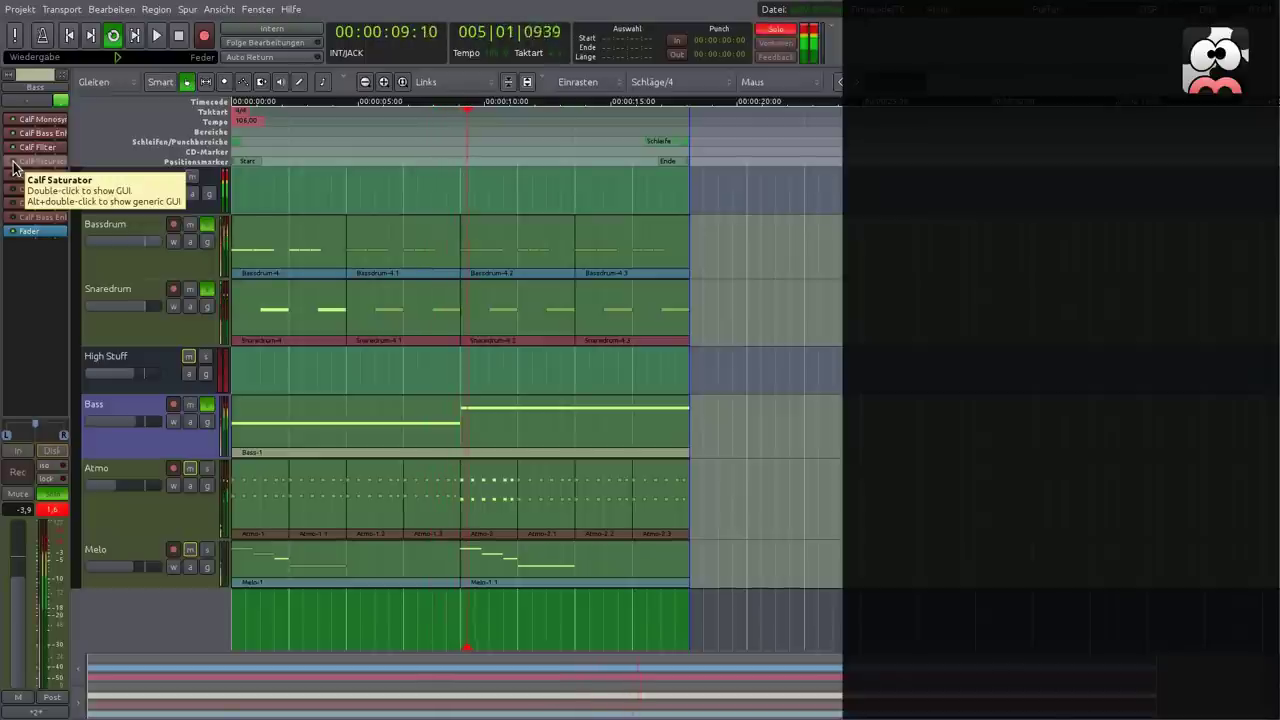
{"action": "left_click", "coordinate": [13, 162]}
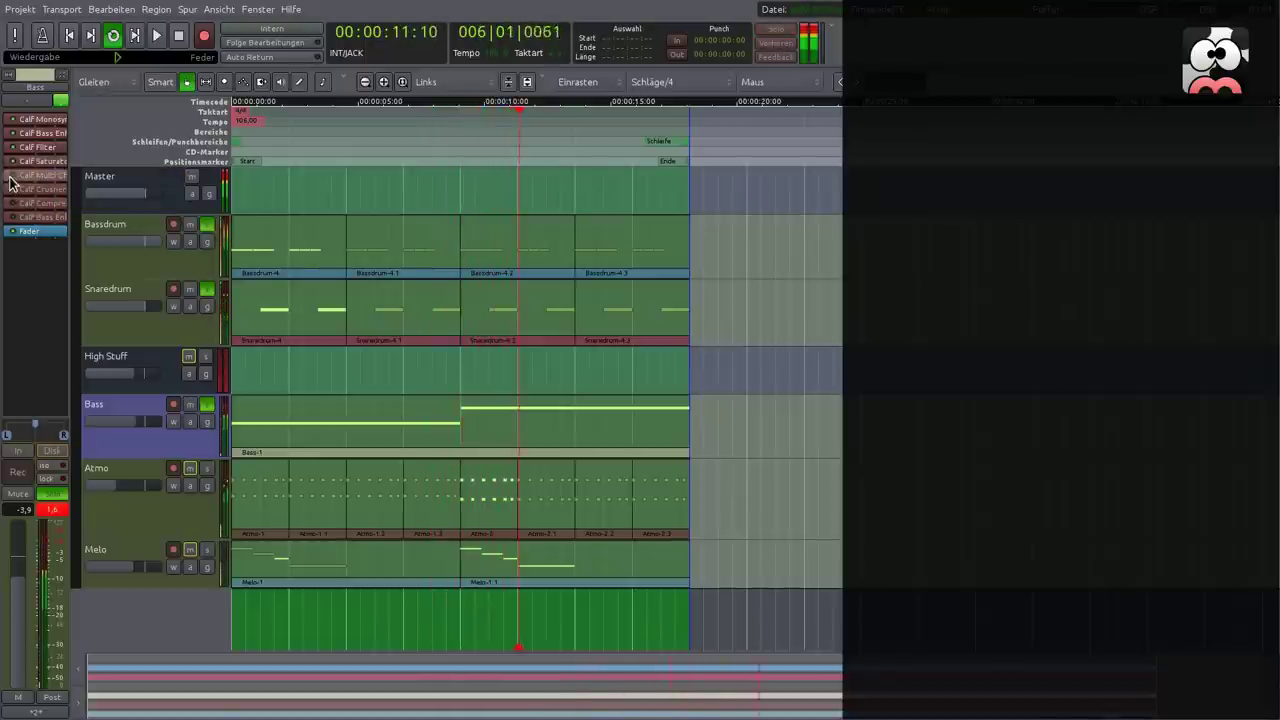
{"action": "left_click", "coordinate": [13, 176]}
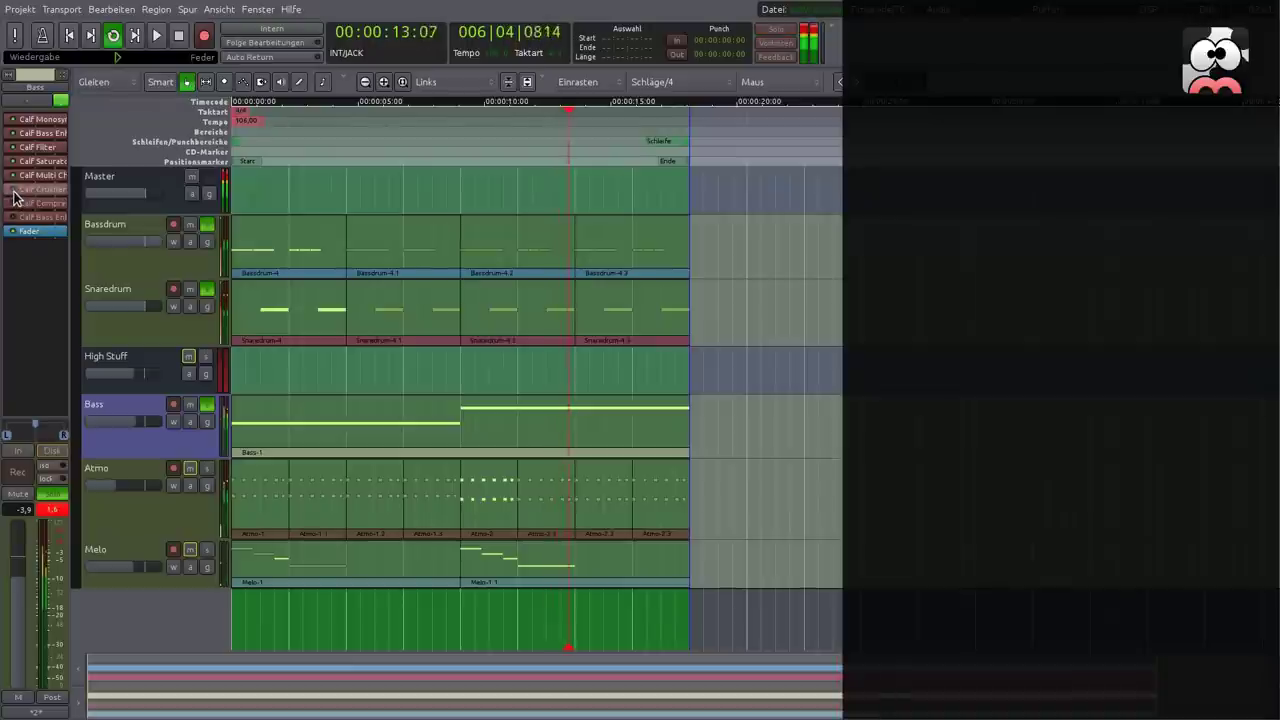
{"action": "left_click", "coordinate": [12, 190]}
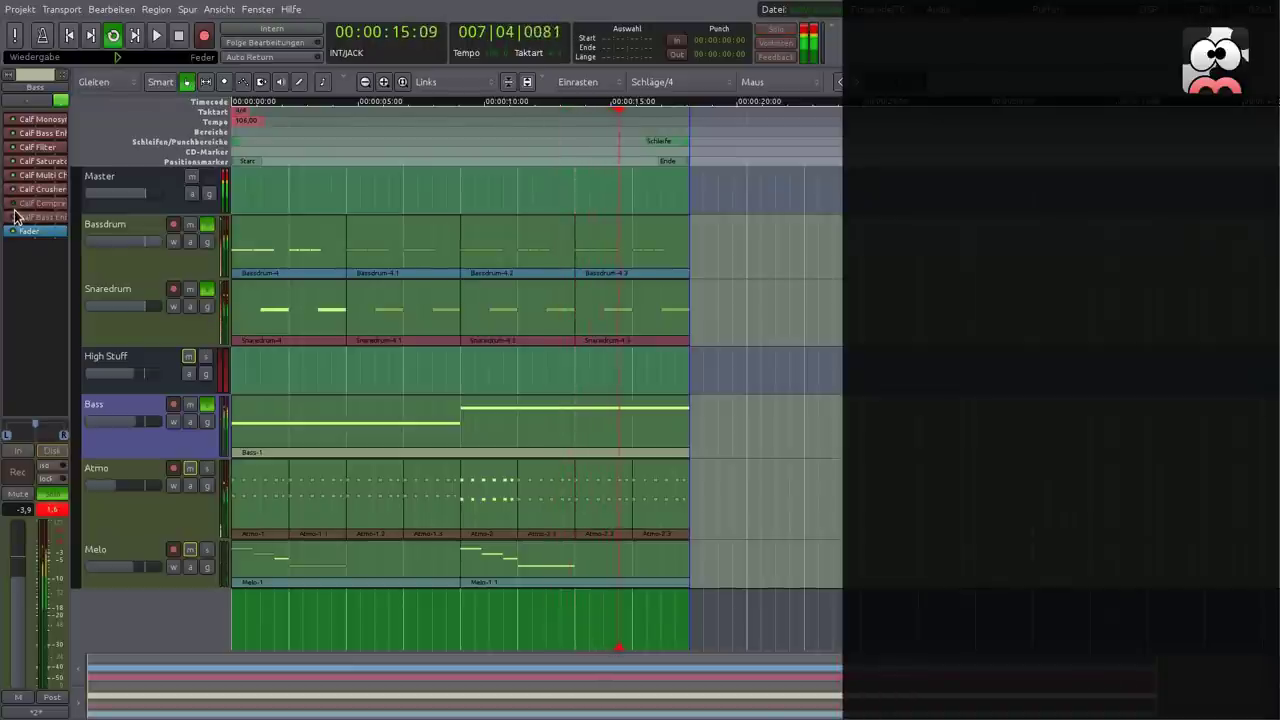
{"action": "left_click", "coordinate": [13, 204]}
{"action": "left_click", "coordinate": [12, 218]}
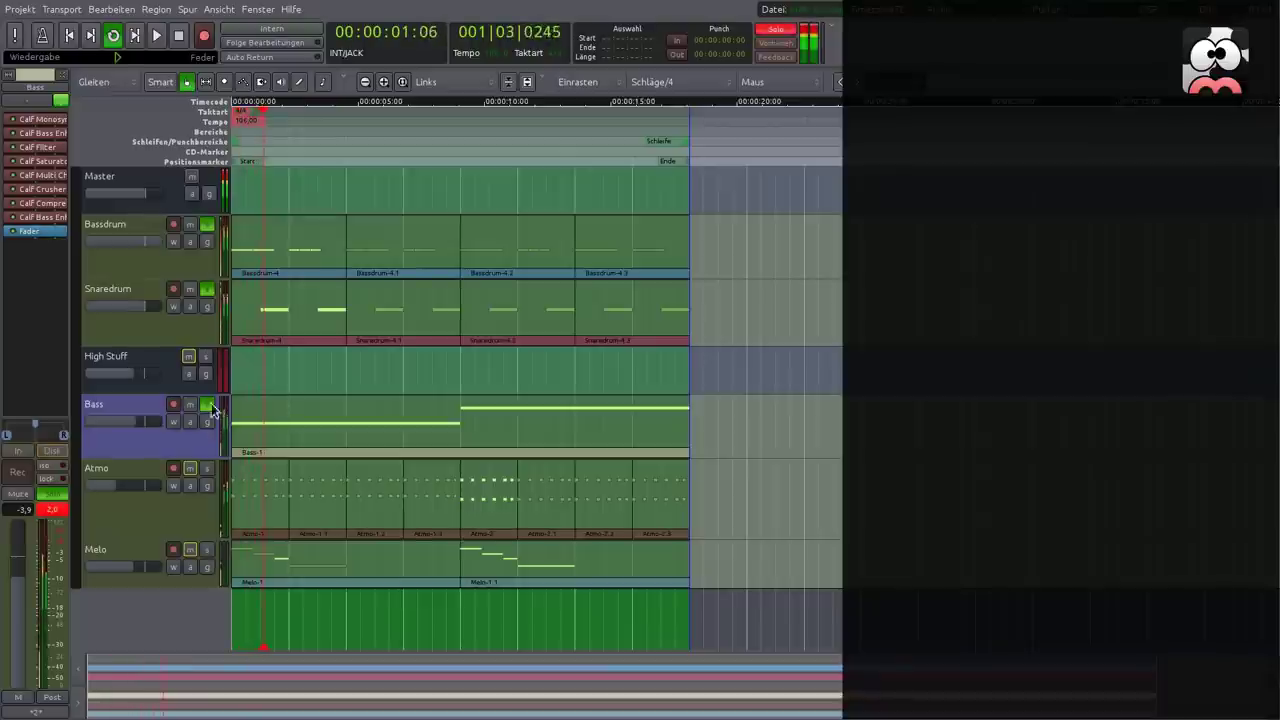
Solo the Atmo channel and bypass every effect after its Calf Organ to hear the dry sound.
{"action": "left_click", "coordinate": [208, 470]}
{"action": "left_click", "coordinate": [200, 512]}
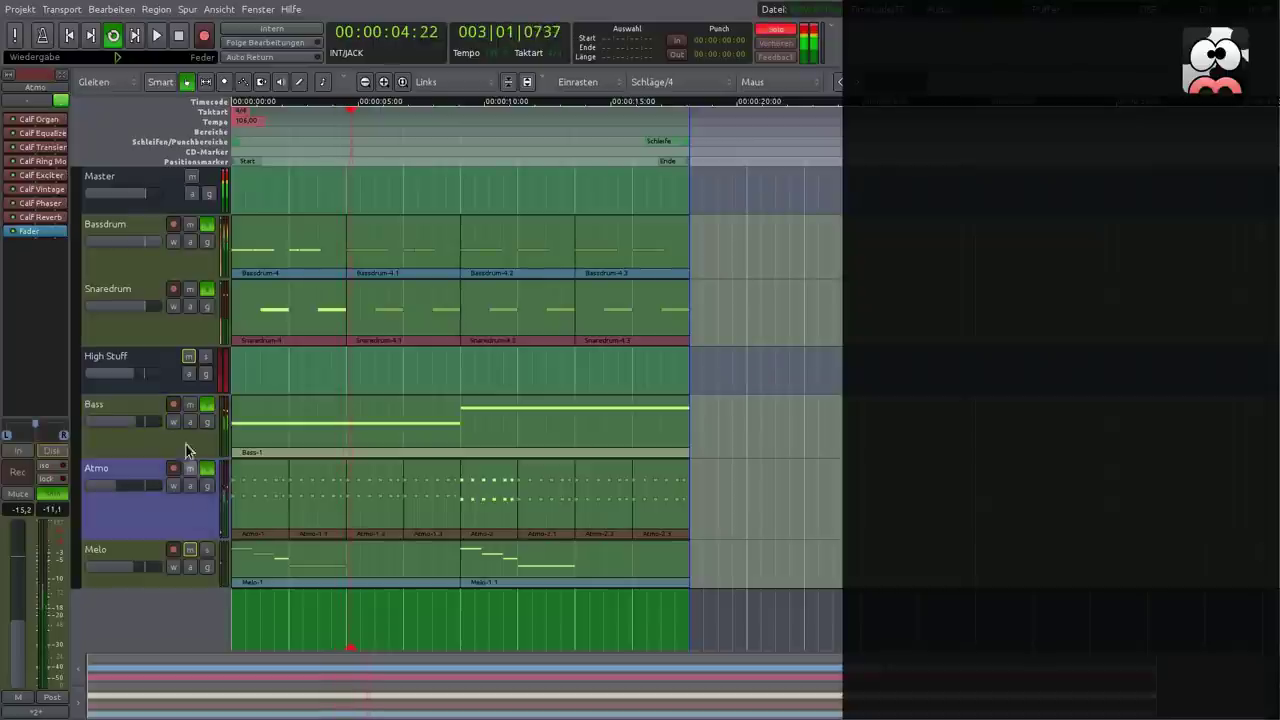
{"action": "left_click", "coordinate": [12, 217]}
{"action": "left_click", "coordinate": [12, 203]}
{"action": "left_click", "coordinate": [12, 189]}
{"action": "left_click", "coordinate": [12, 175]}
{"action": "left_click", "coordinate": [12, 161]}
{"action": "left_click", "coordinate": [12, 147]}
{"action": "left_click", "coordinate": [12, 133]}
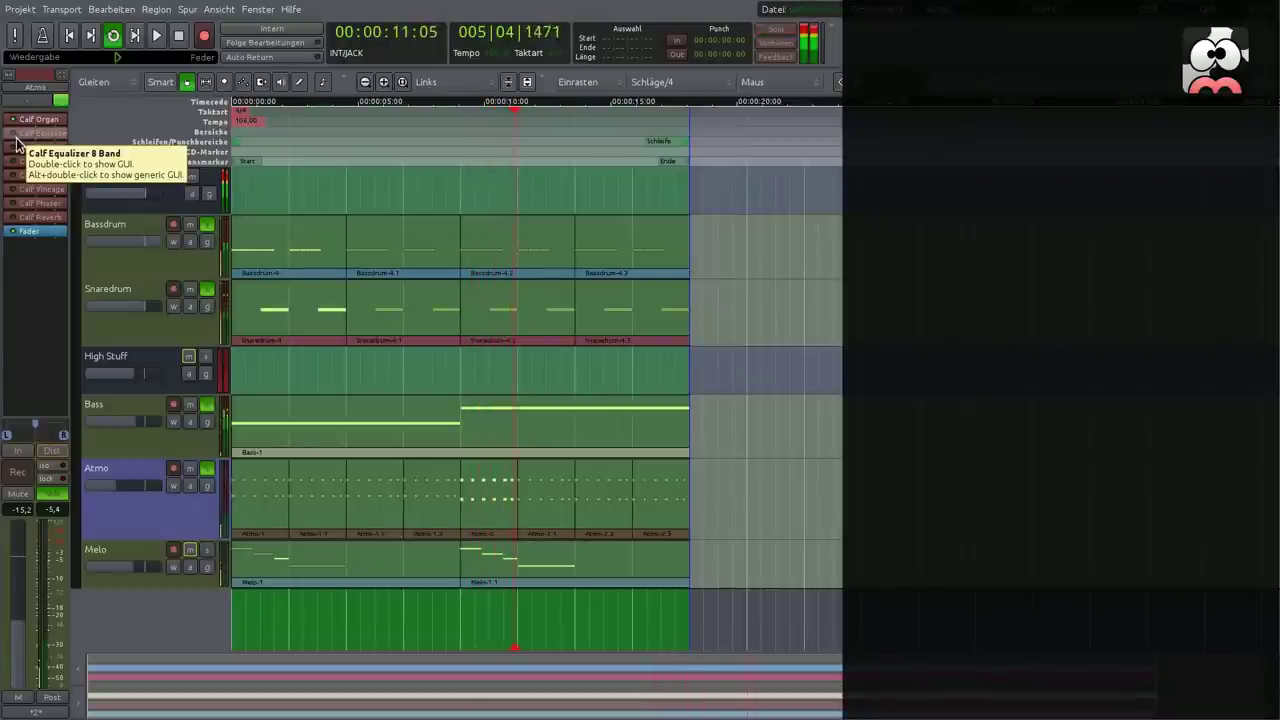
Reactivate the Atmo Equalizer, Transient Designer and Ring Modulator one by one, and look at the Ring Modulator's settings.
{"action": "left_click", "coordinate": [13, 136]}
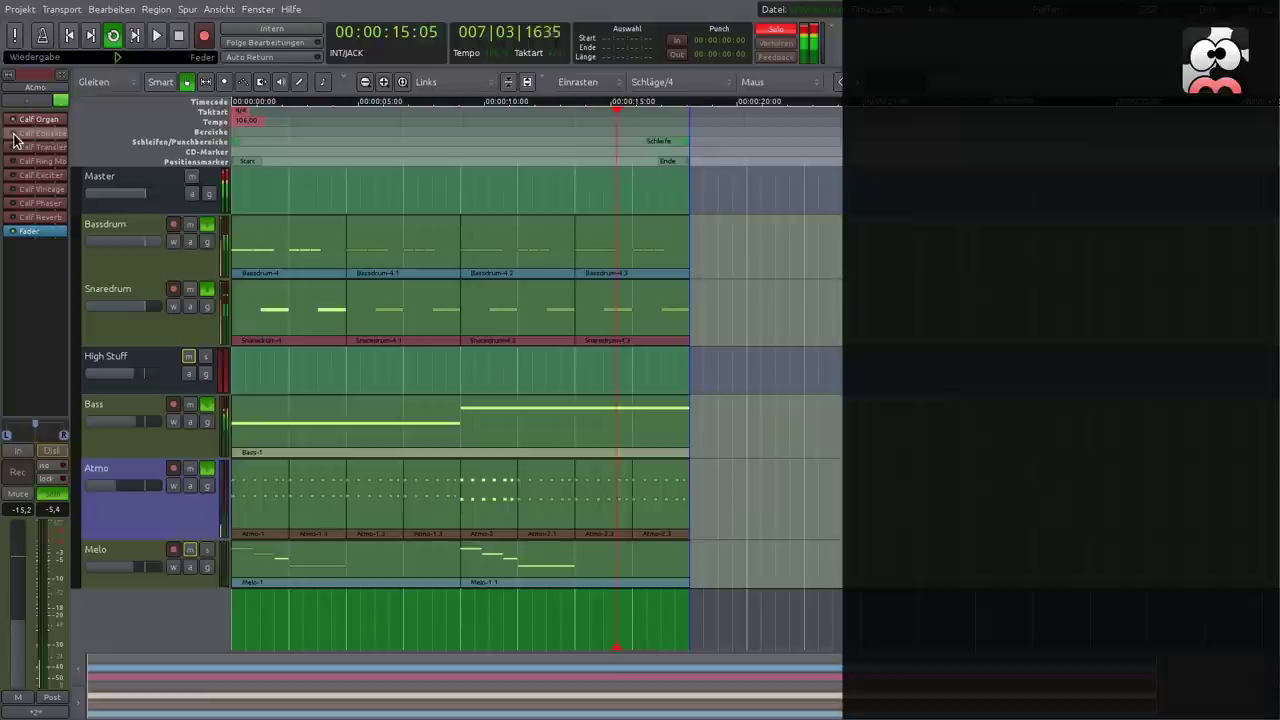
{"action": "left_click", "coordinate": [13, 150]}
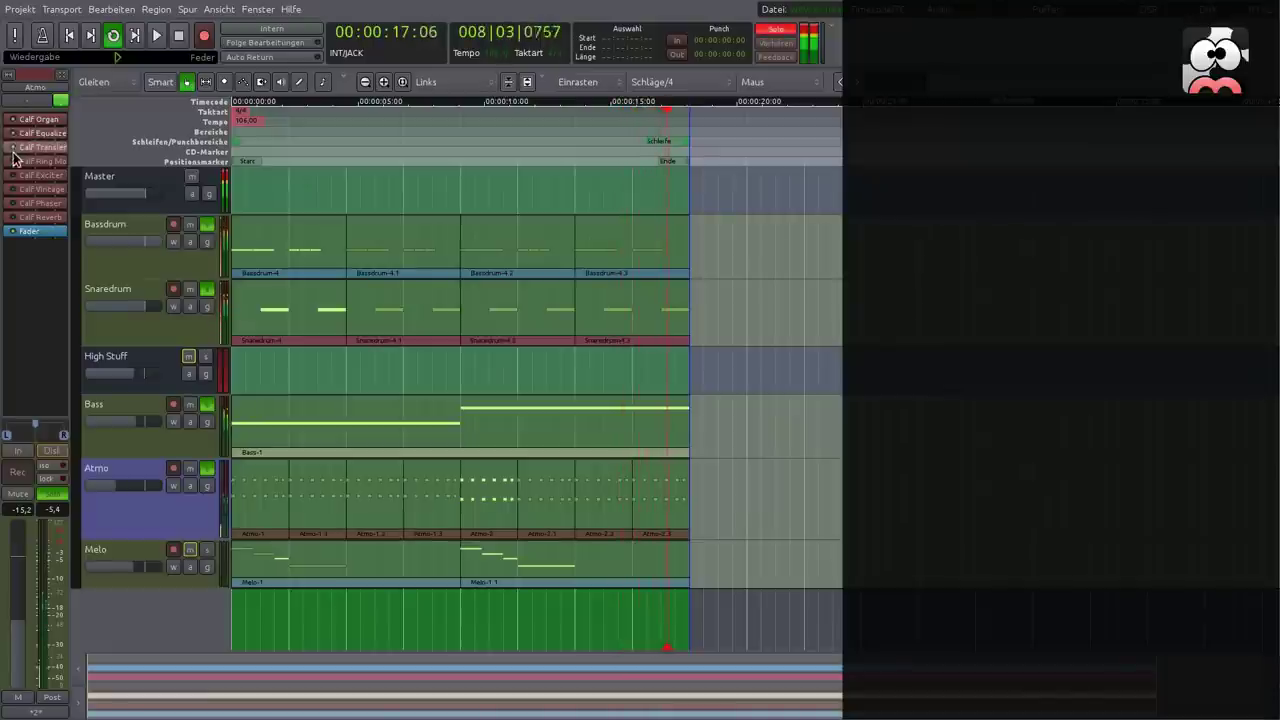
{"action": "left_click", "coordinate": [13, 162]}
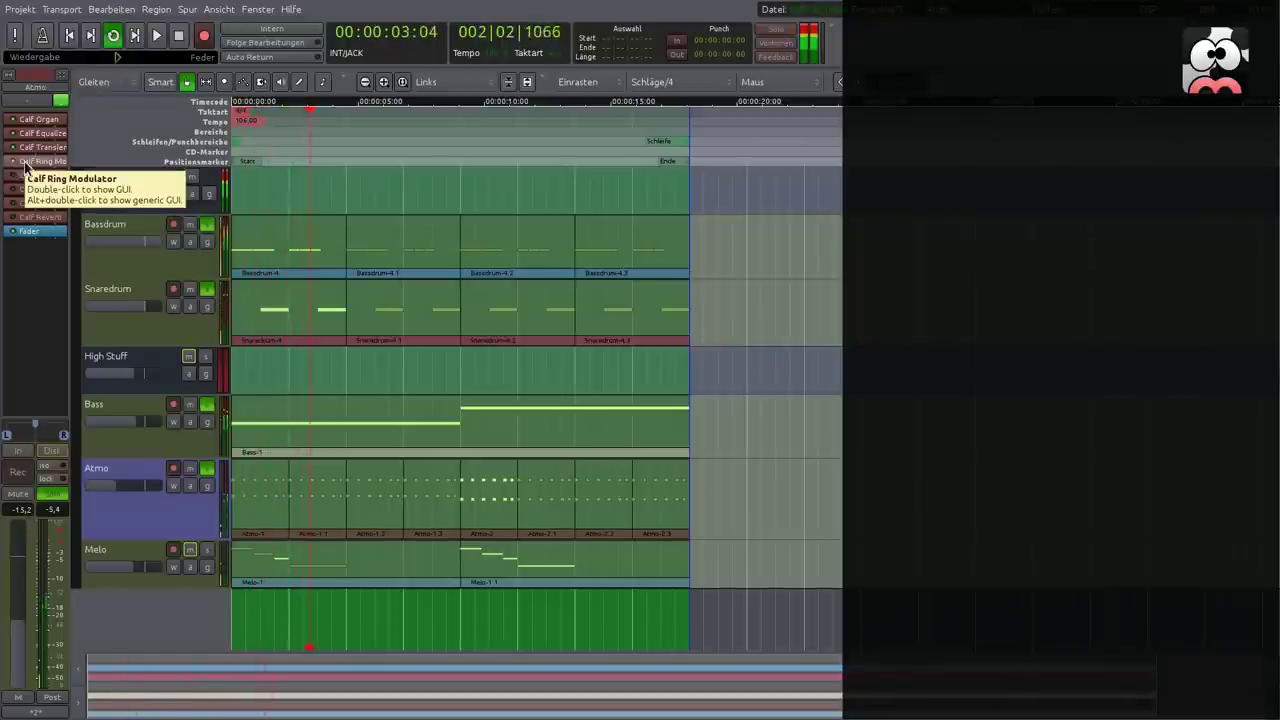
{"action": "double_click", "coordinate": [30, 162]}
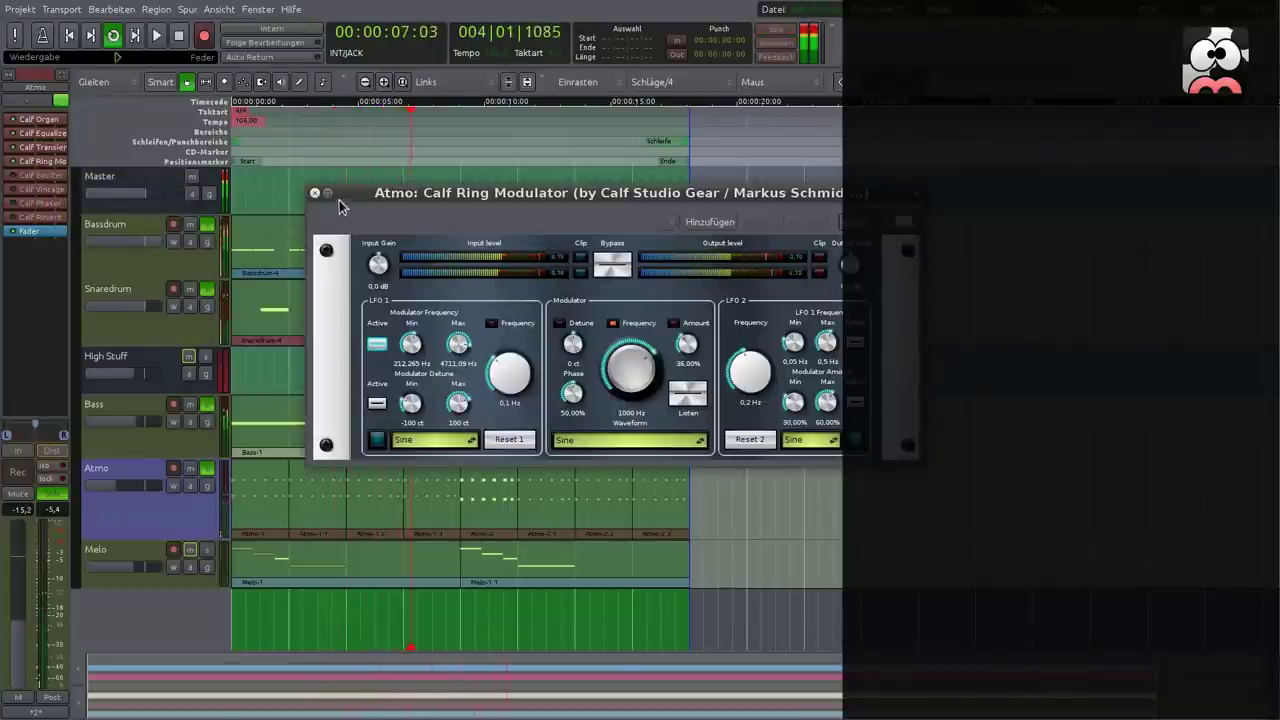
{"action": "left_click", "coordinate": [314, 192]}
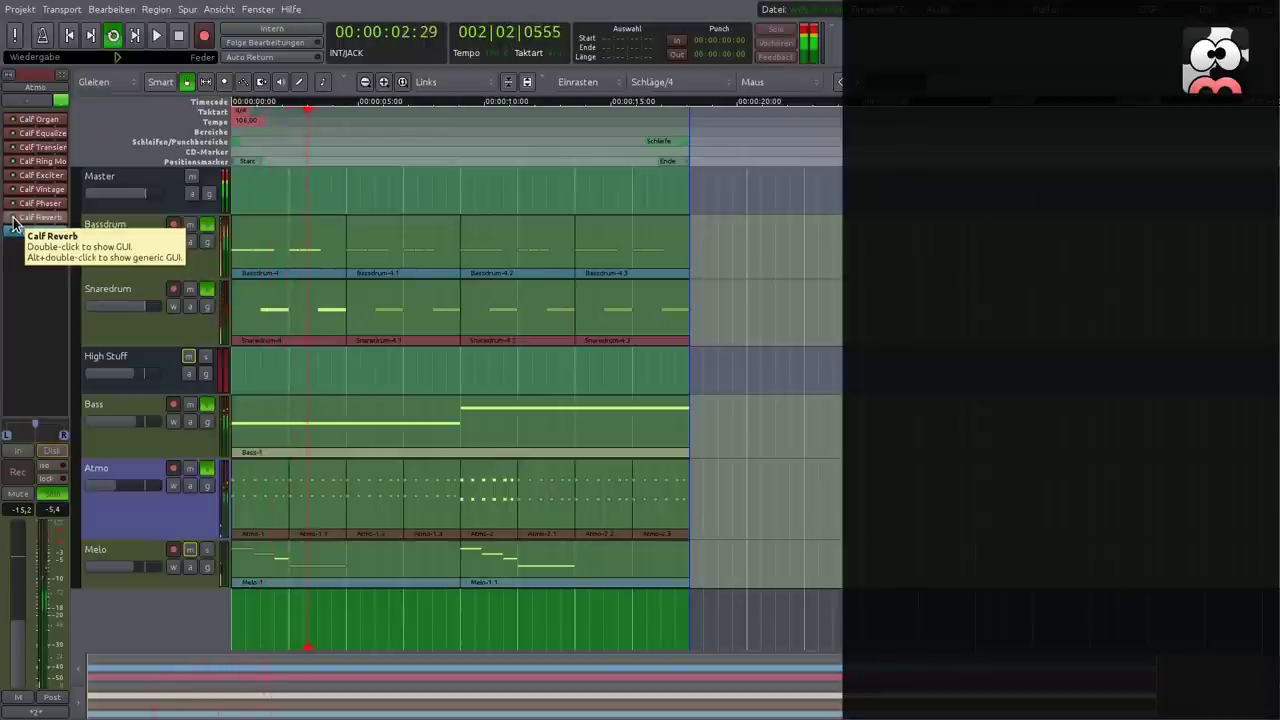
Open the Calf Reverb on the Atmo channel and raise its Treble Cut to about 9440 Hz.
{"action": "double_click", "coordinate": [22, 218]}
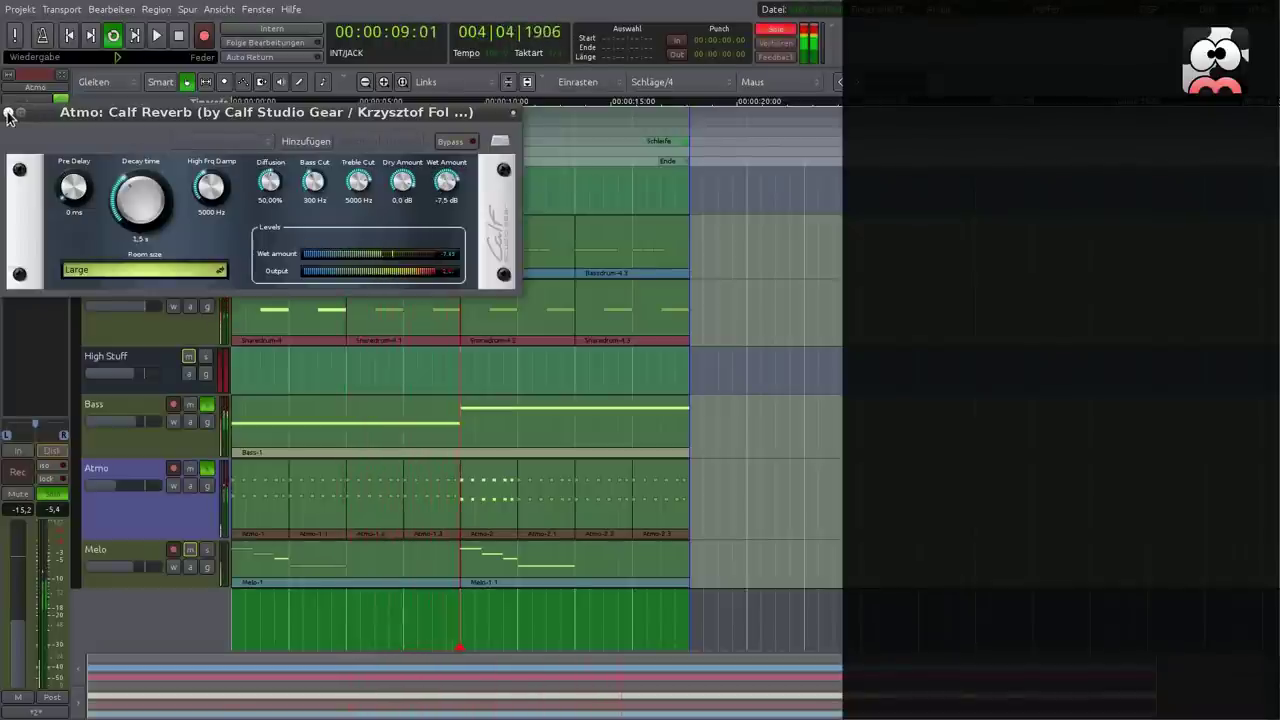
{"action": "left_click_drag", "start_coordinate": [358, 182], "coordinate": [352, 164]}
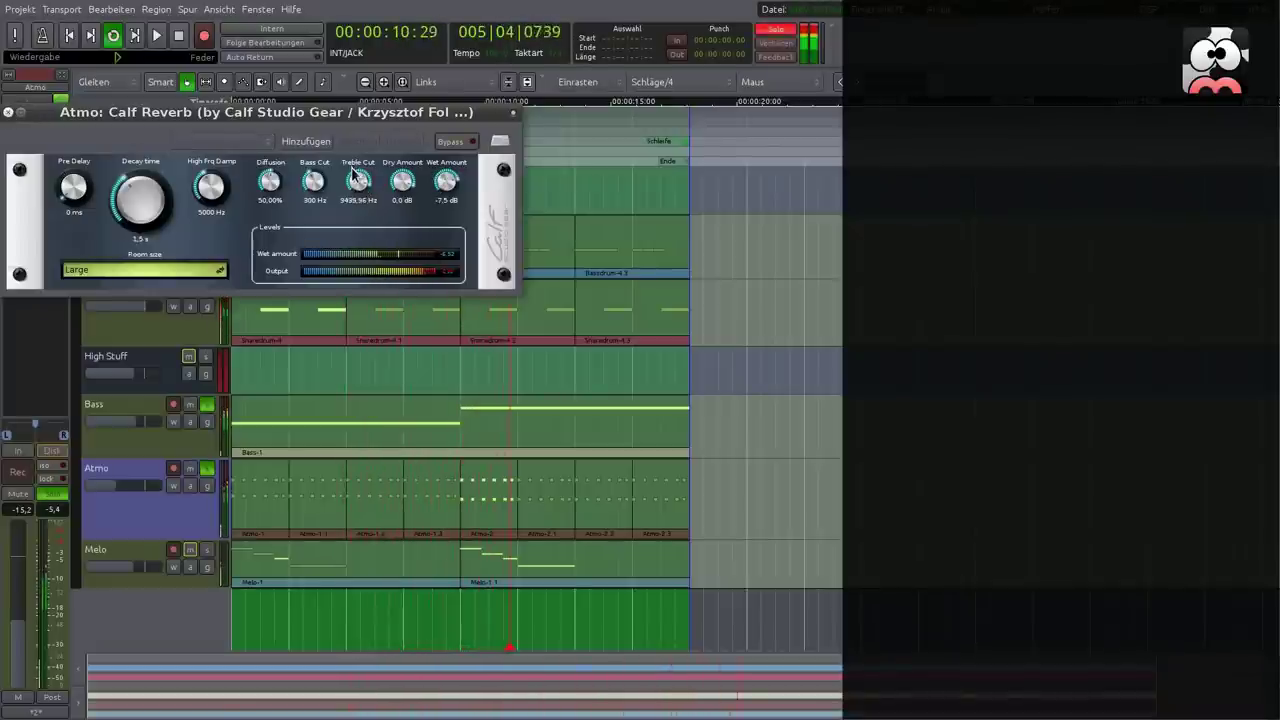
Raise the High Frq Damp of the Atmo reverb to about 7780 Hz and close the plugin window.
{"action": "left_click_drag", "start_coordinate": [224, 187], "coordinate": [206, 158]}
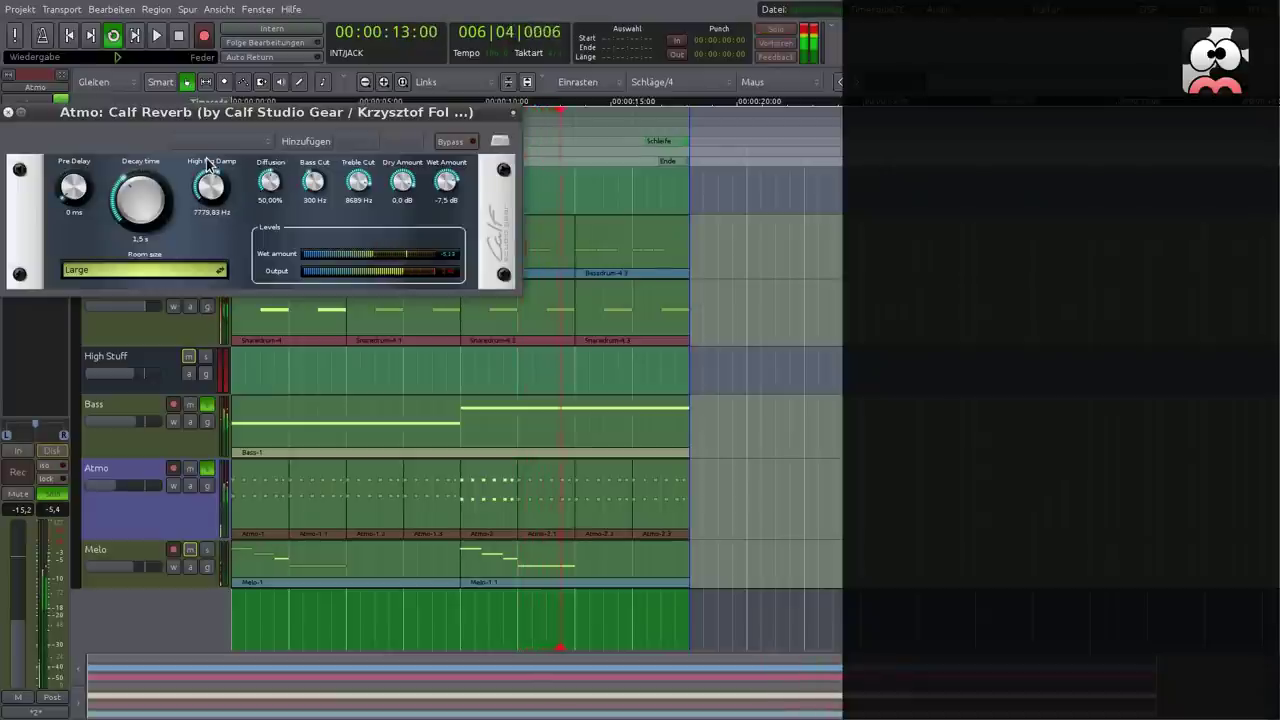
{"action": "left_click", "coordinate": [8, 112]}
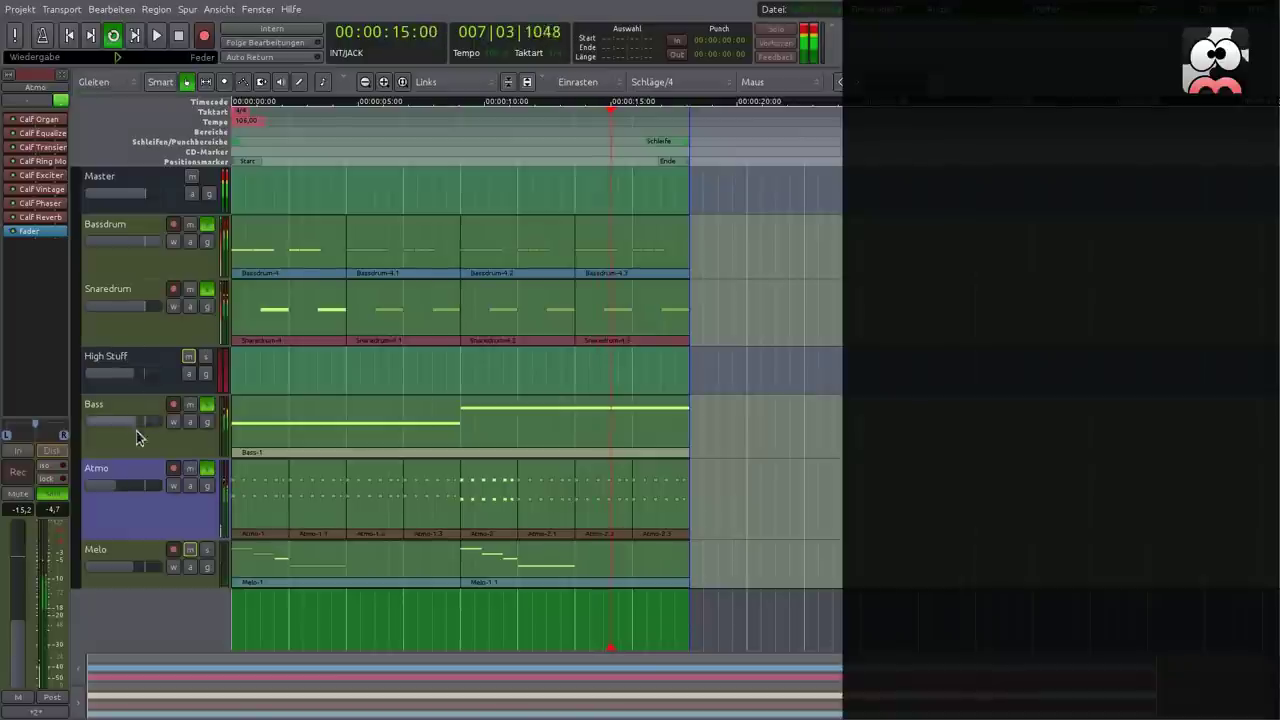
Solo the Melo channel and bypass every effect after its Calf Monosynth to hear the dry sound.
{"action": "left_click", "coordinate": [207, 549]}
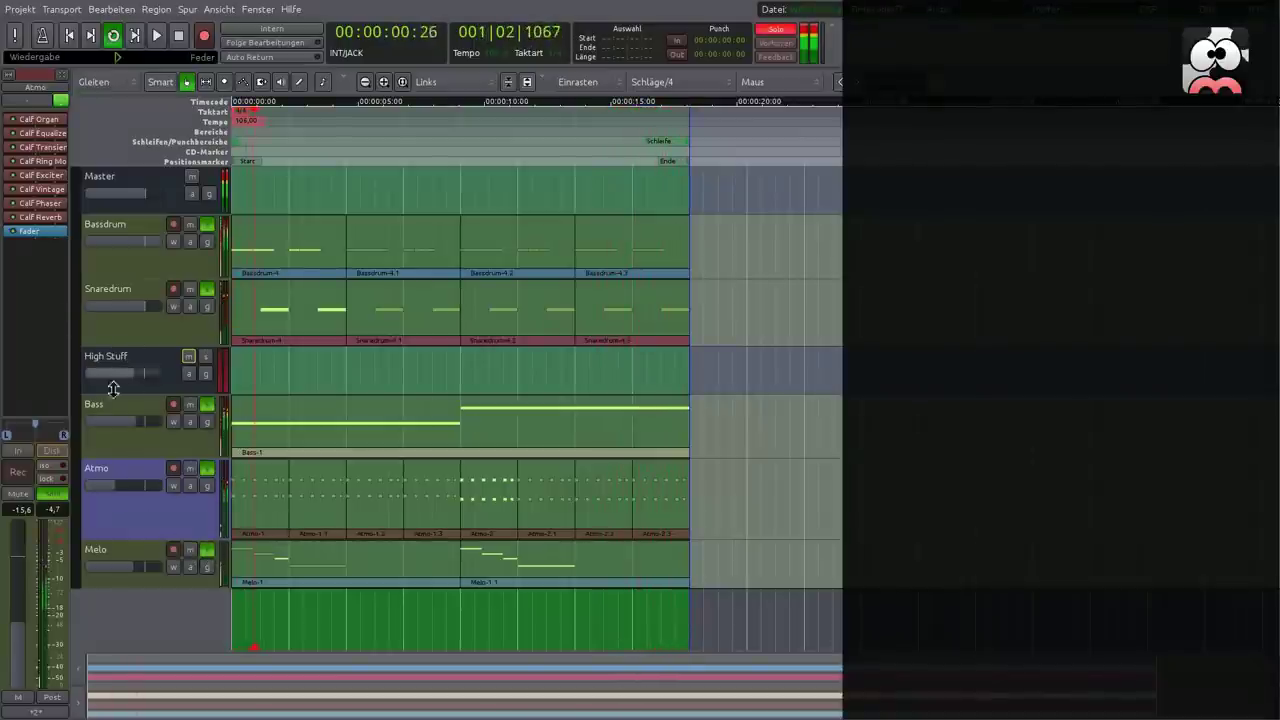
{"action": "left_click", "coordinate": [164, 584]}
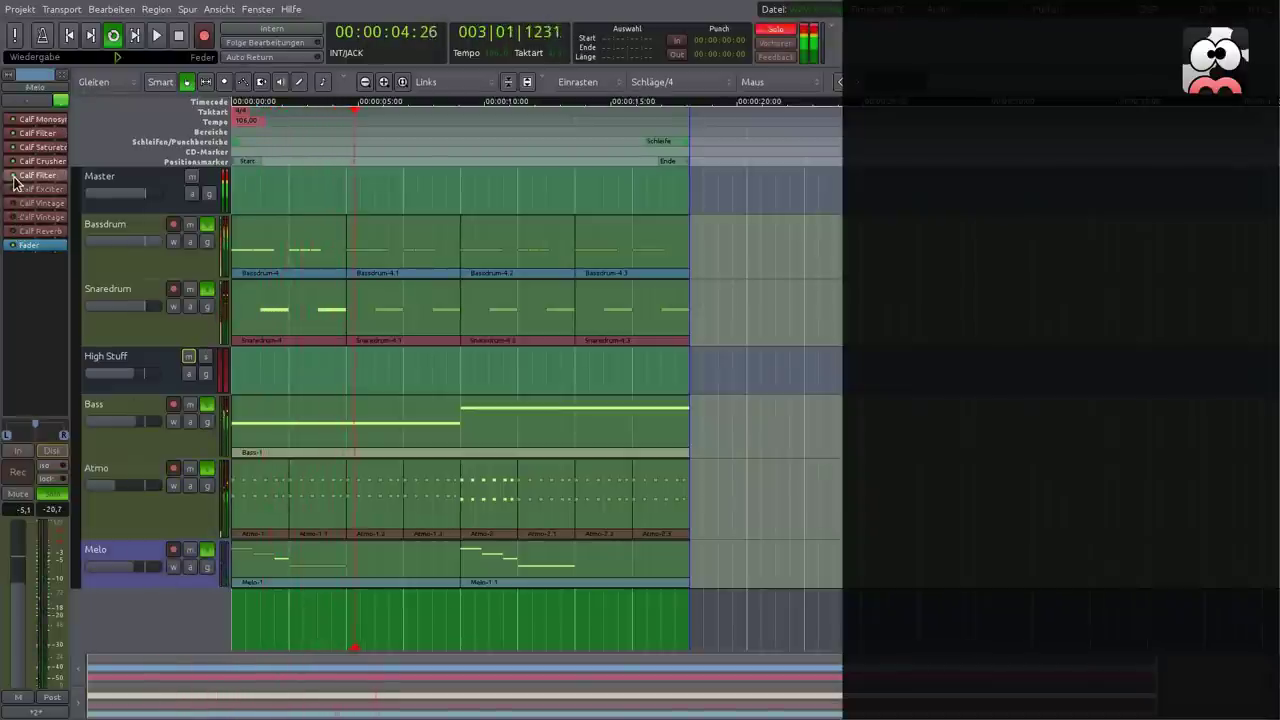
{"action": "left_click", "coordinate": [10, 134]}
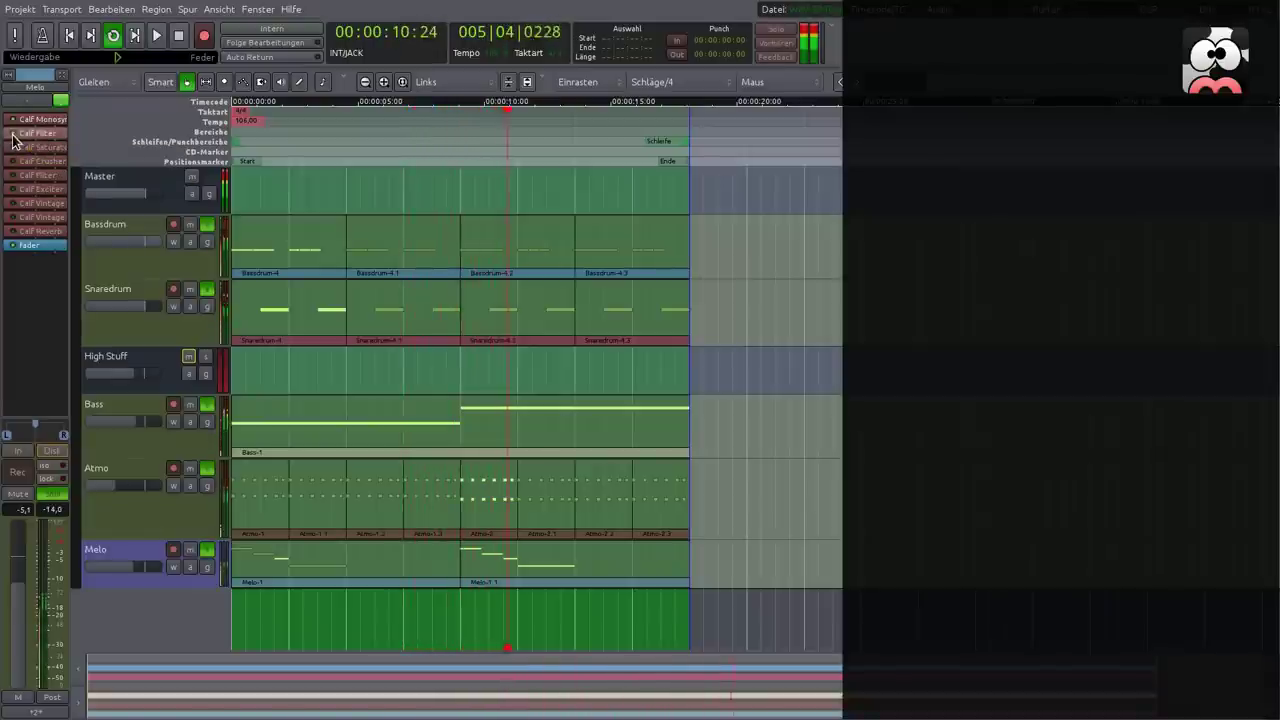
Reactivate the Melo Filter, Saturator, Crusher, second Filter, Exciter and both Vintage Delays one by one while listening.
{"action": "left_click", "coordinate": [11, 135]}
{"action": "left_click", "coordinate": [11, 149]}
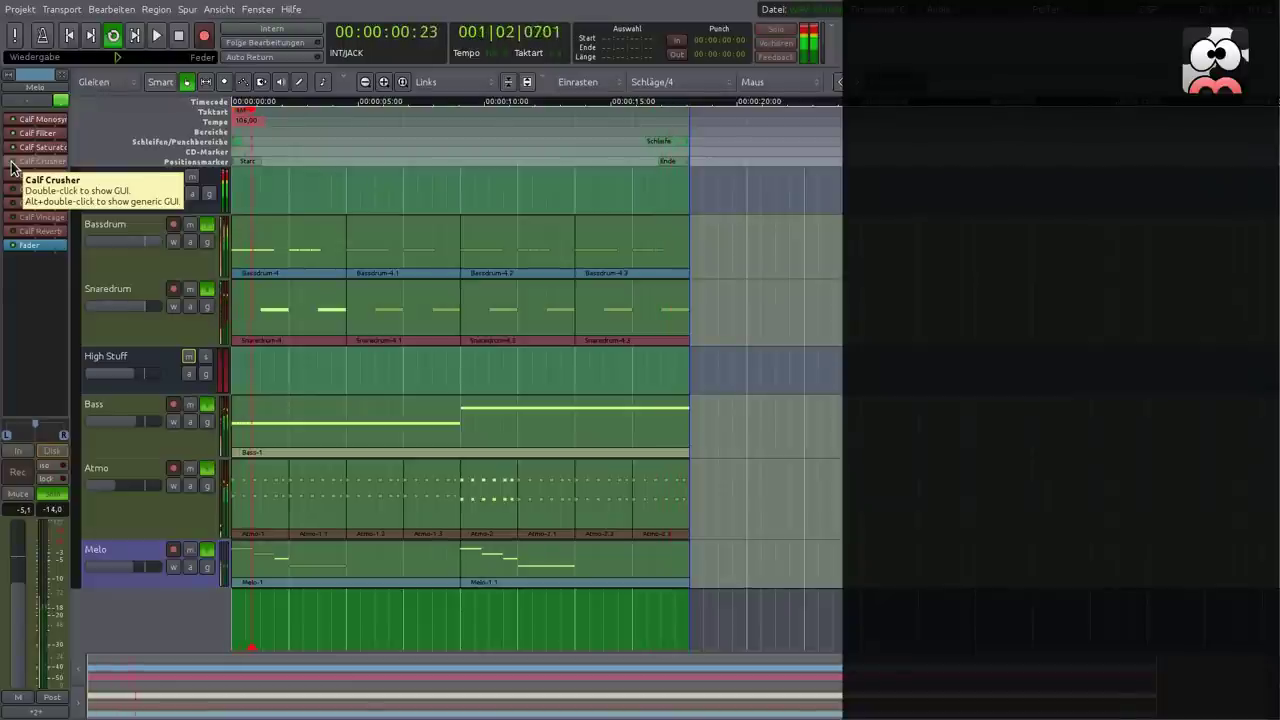
{"action": "left_click", "coordinate": [12, 162]}
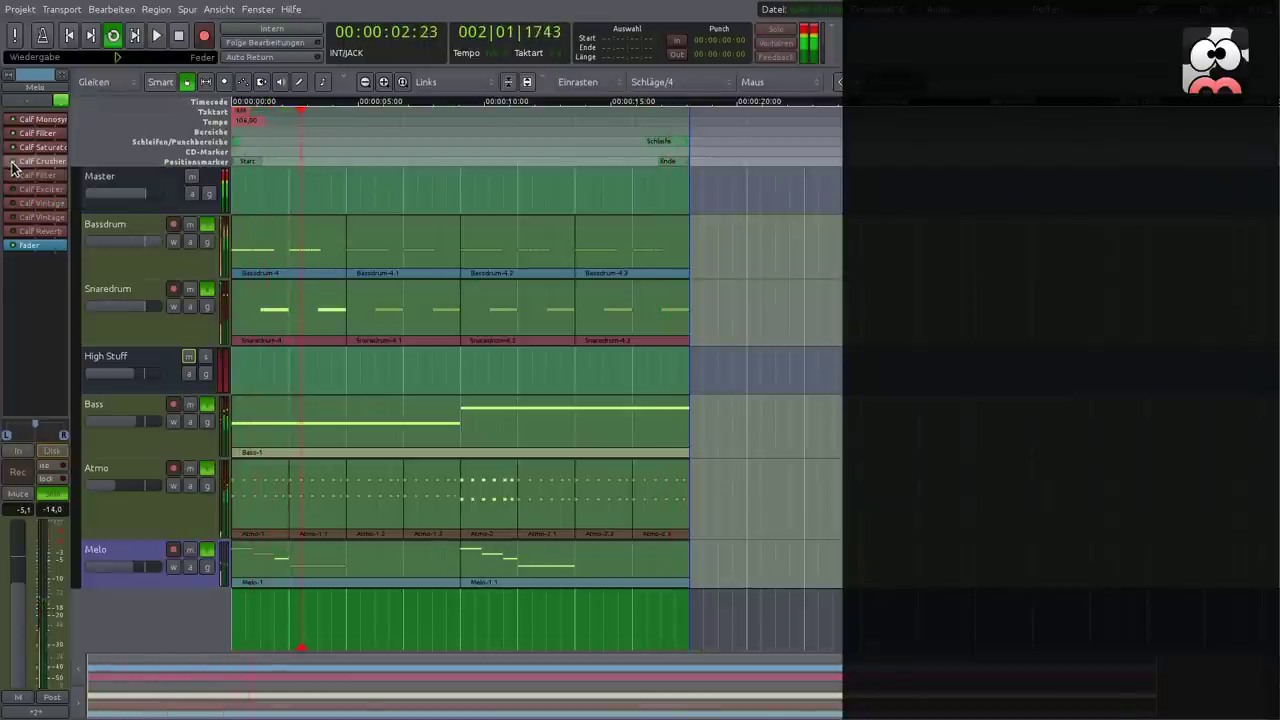
{"action": "left_click", "coordinate": [12, 178]}
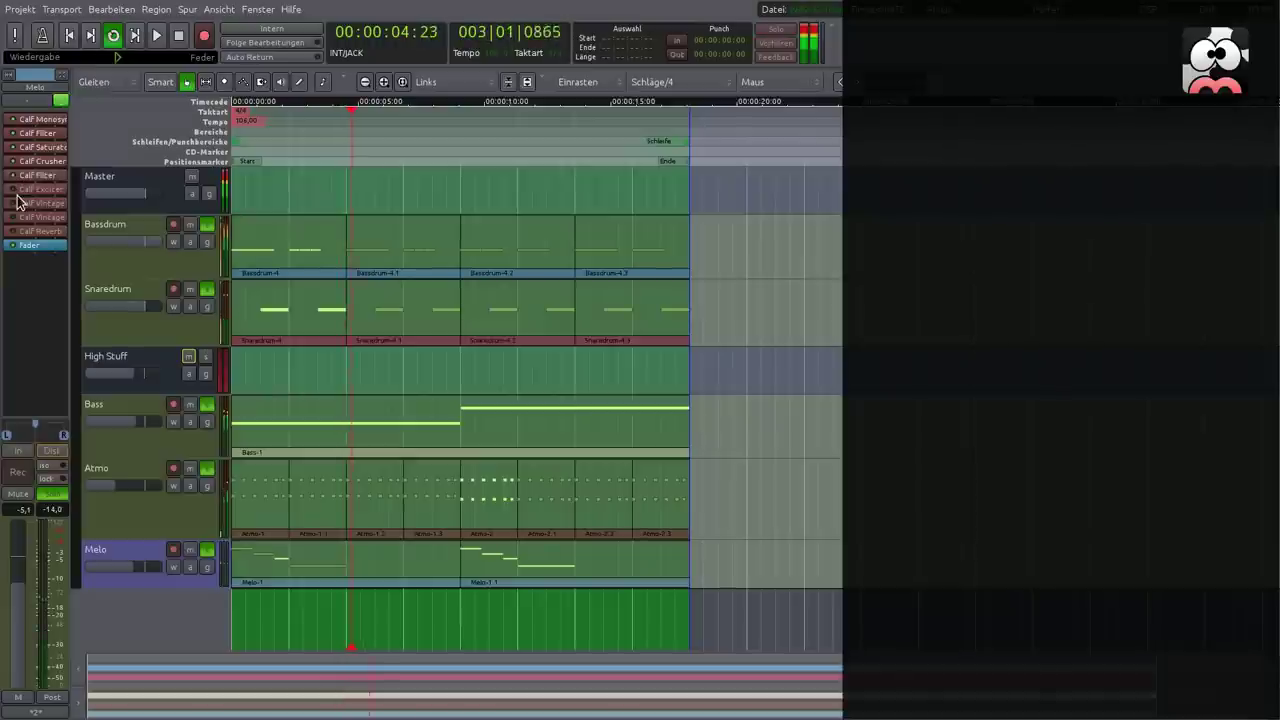
{"action": "left_click", "coordinate": [12, 189]}
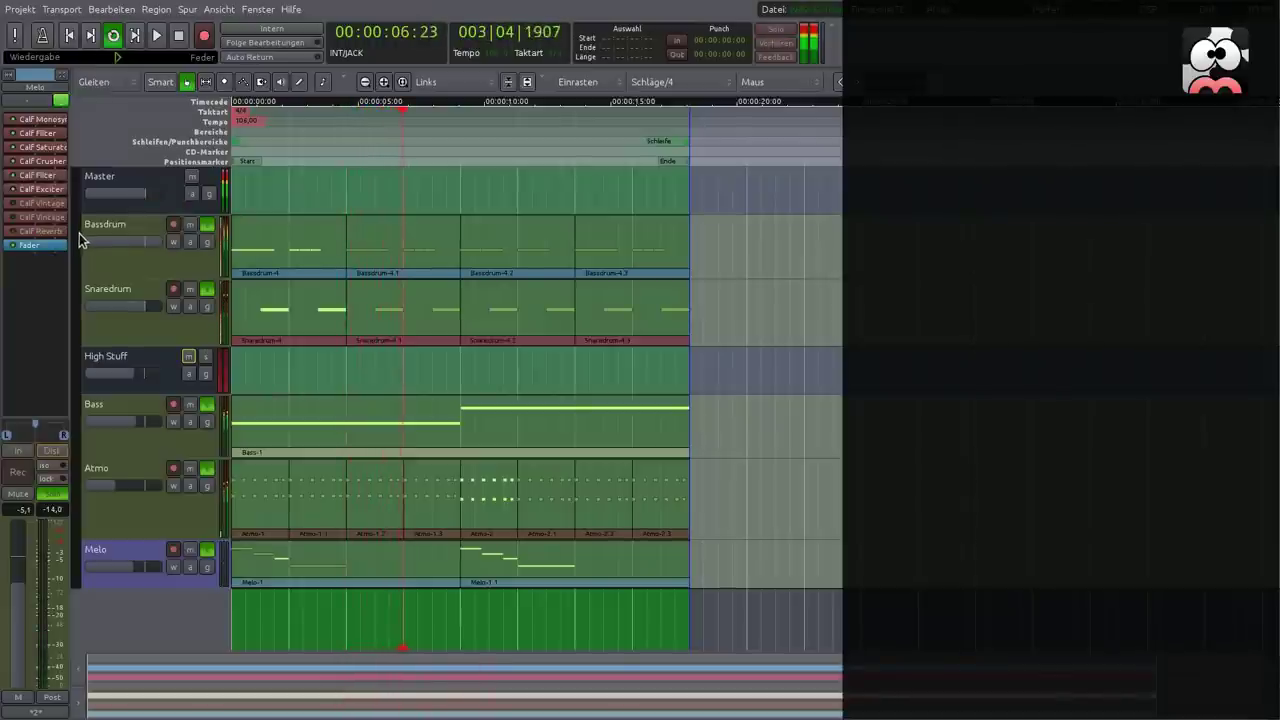
{"action": "left_click", "coordinate": [13, 205]}
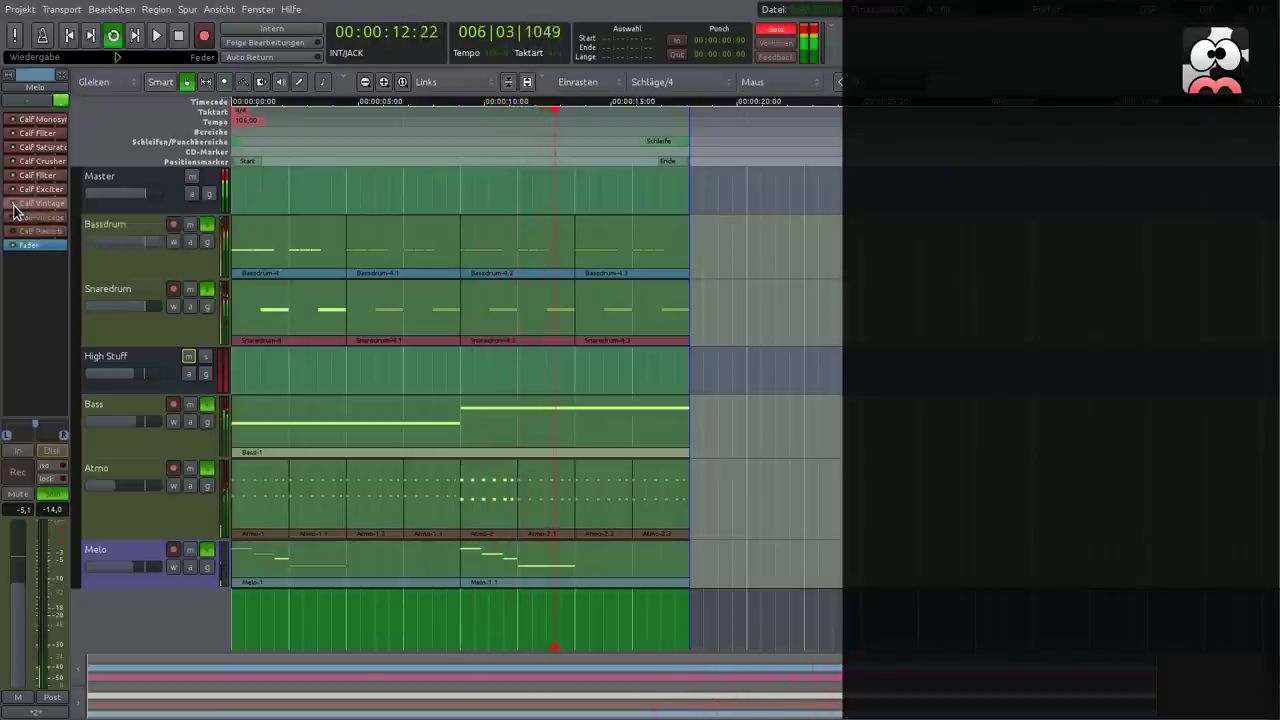
{"action": "left_click", "coordinate": [13, 218]}
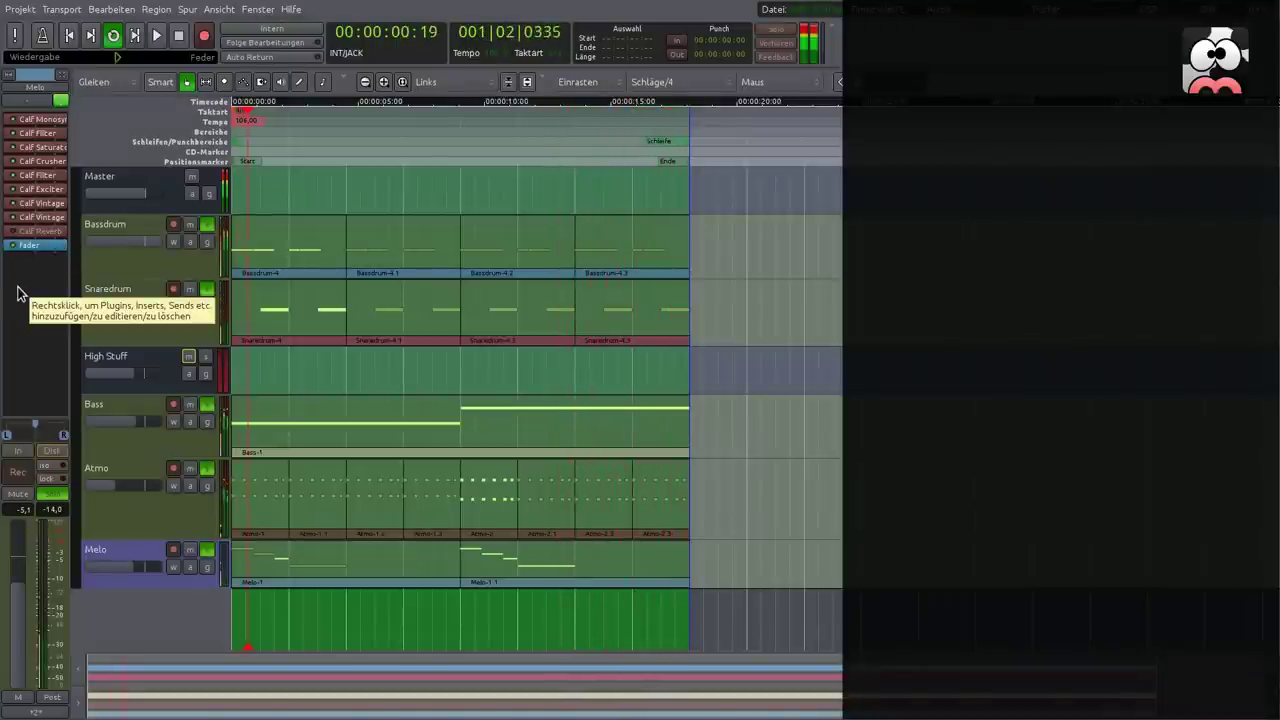
Take Atmo out of solo, compare Melo without its two Vintage Delays, and reactivate both delays and the Reverb.
{"action": "left_click", "coordinate": [207, 468]}
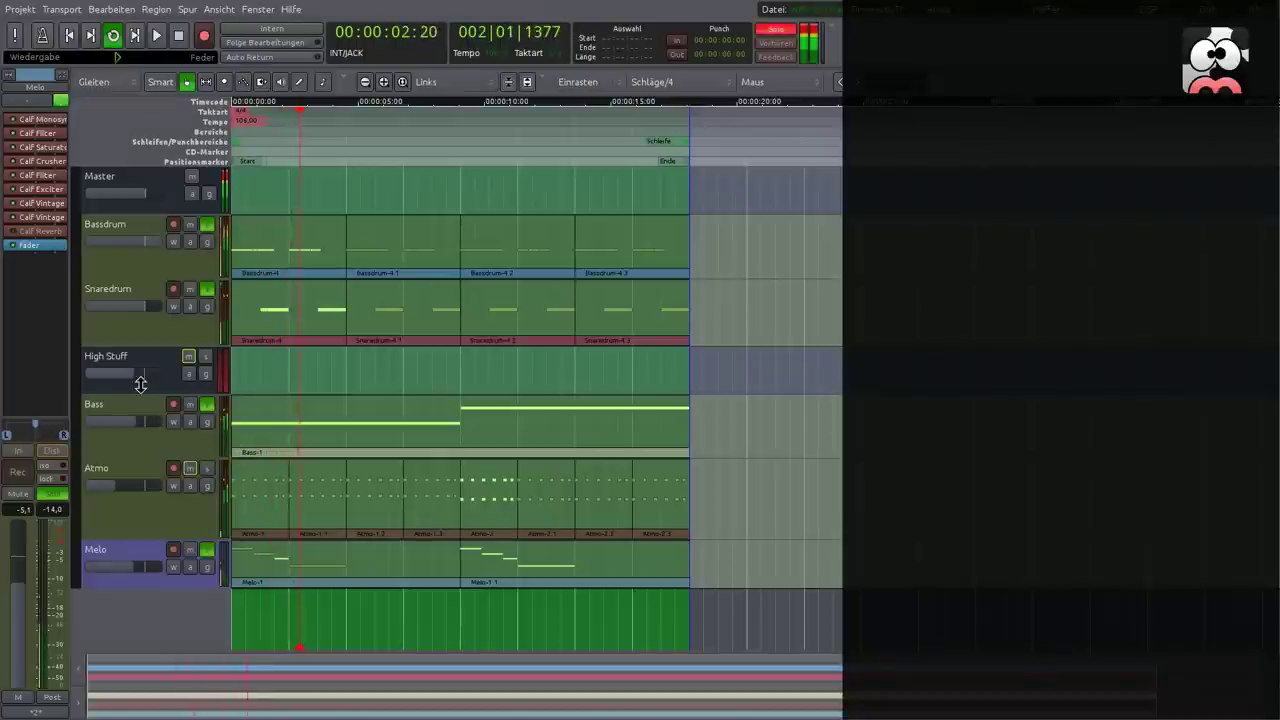
{"action": "left_click", "coordinate": [14, 218]}
{"action": "left_click", "coordinate": [13, 204]}
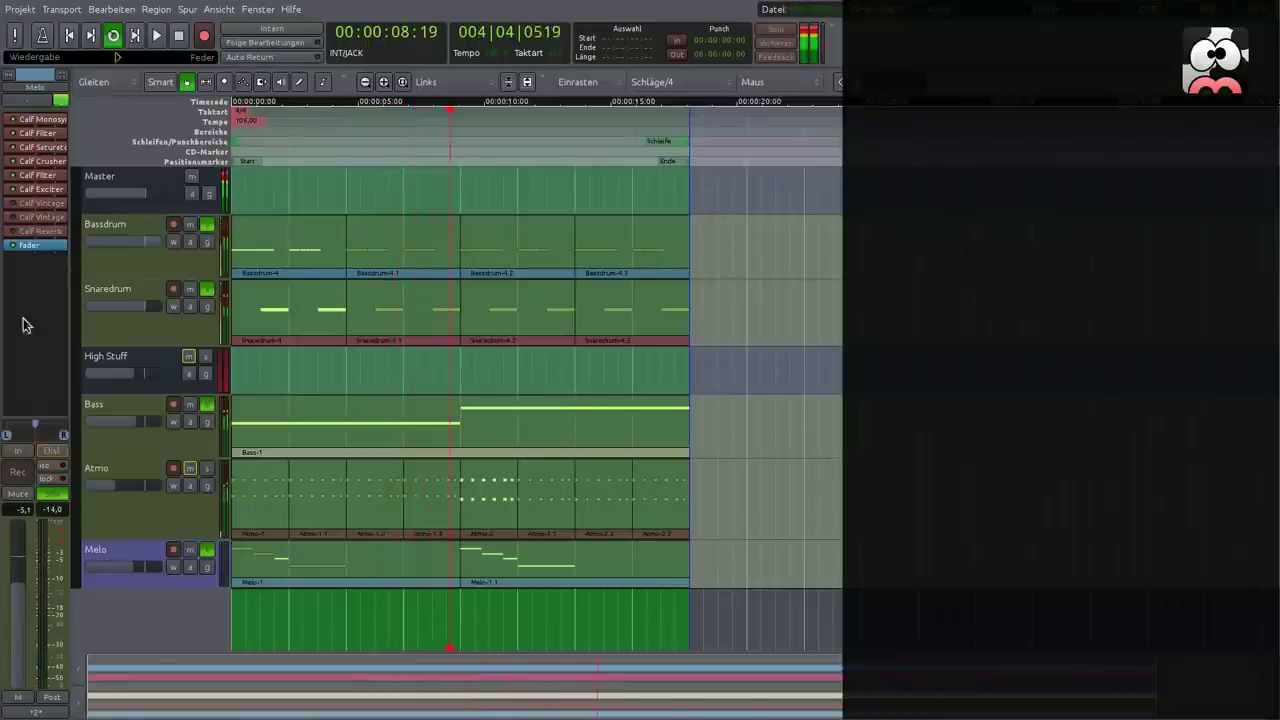
{"action": "left_click", "coordinate": [13, 204]}
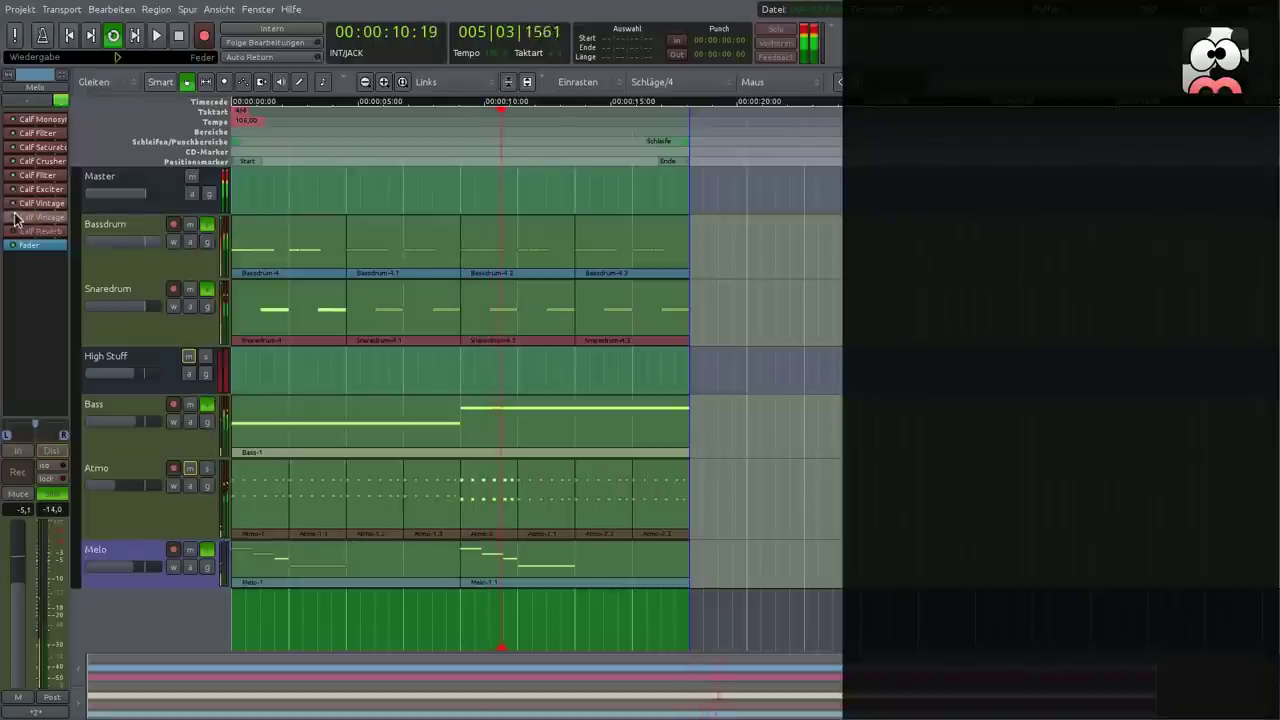
{"action": "left_click", "coordinate": [13, 218]}
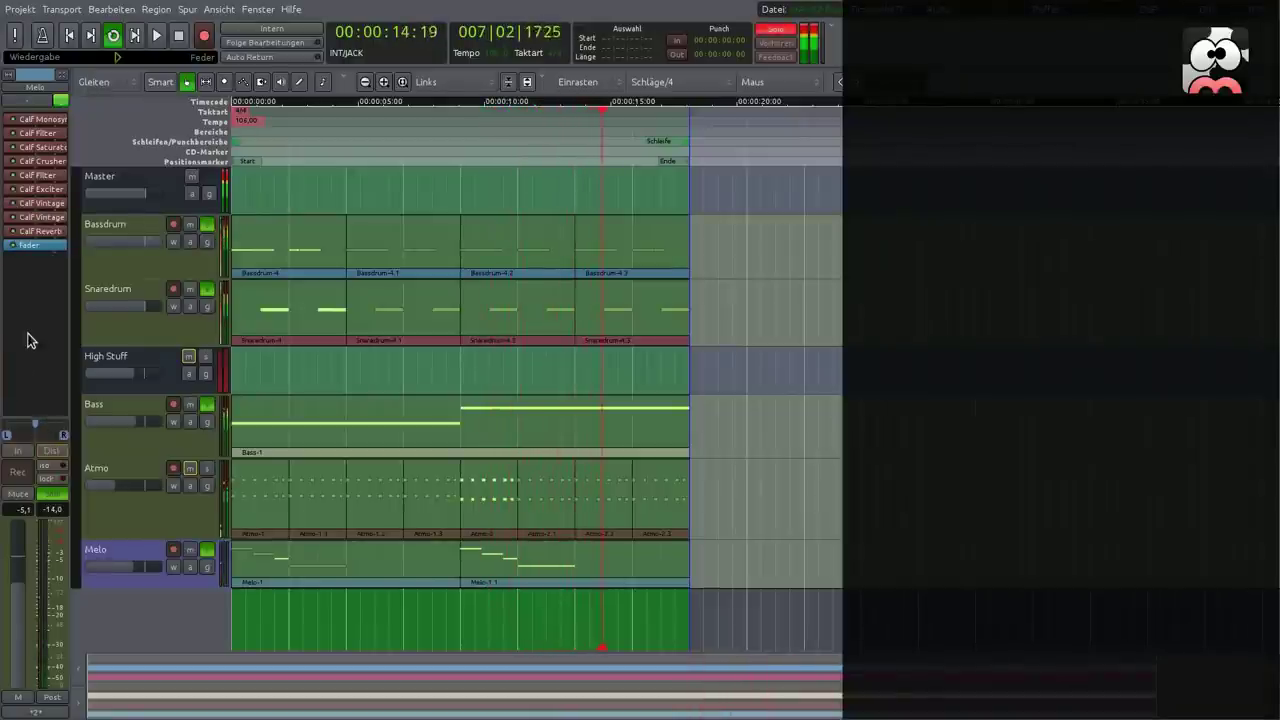
Solo the Atmo and High Stuff channels again so they play along with the other channels.
{"action": "left_click", "coordinate": [208, 470]}
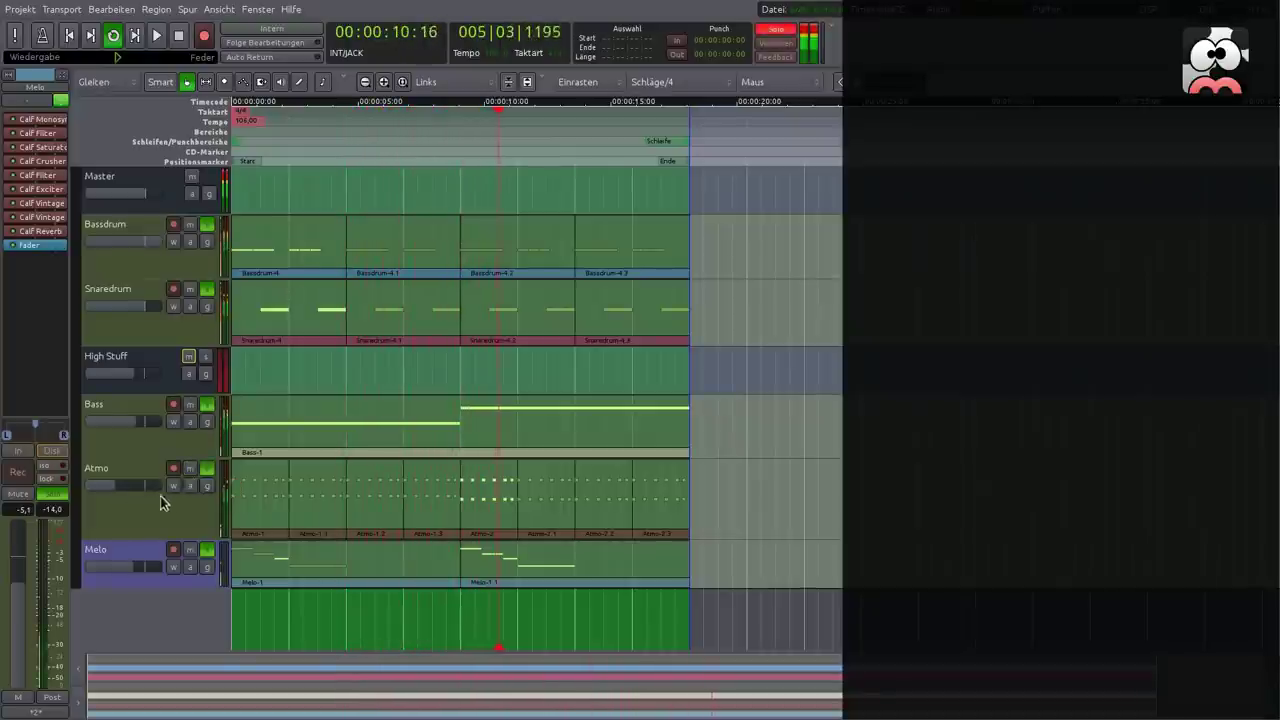
{"action": "left_click", "coordinate": [206, 362]}
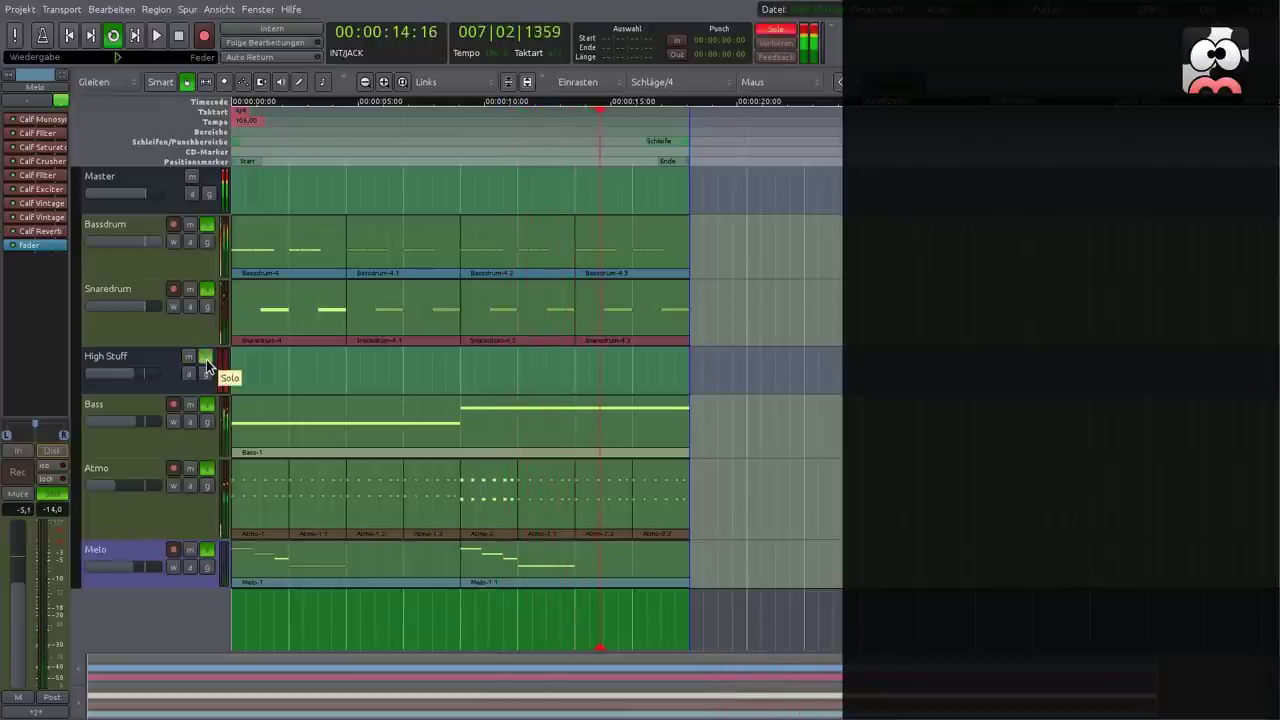